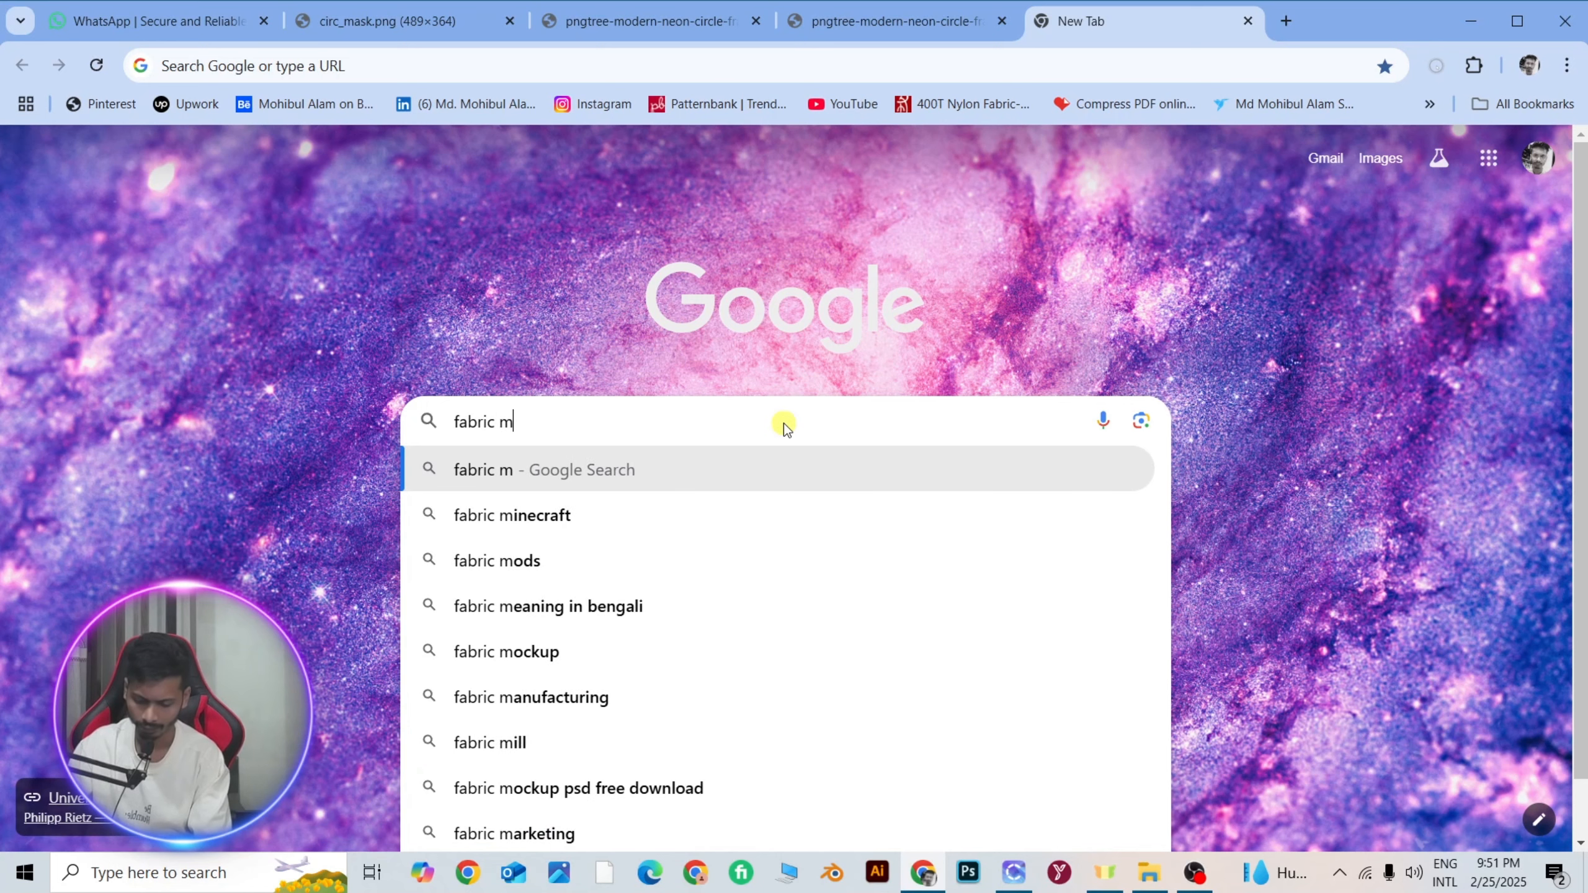
Search Google for "fabric manipulation techniques" and show the image results.
text(pu)
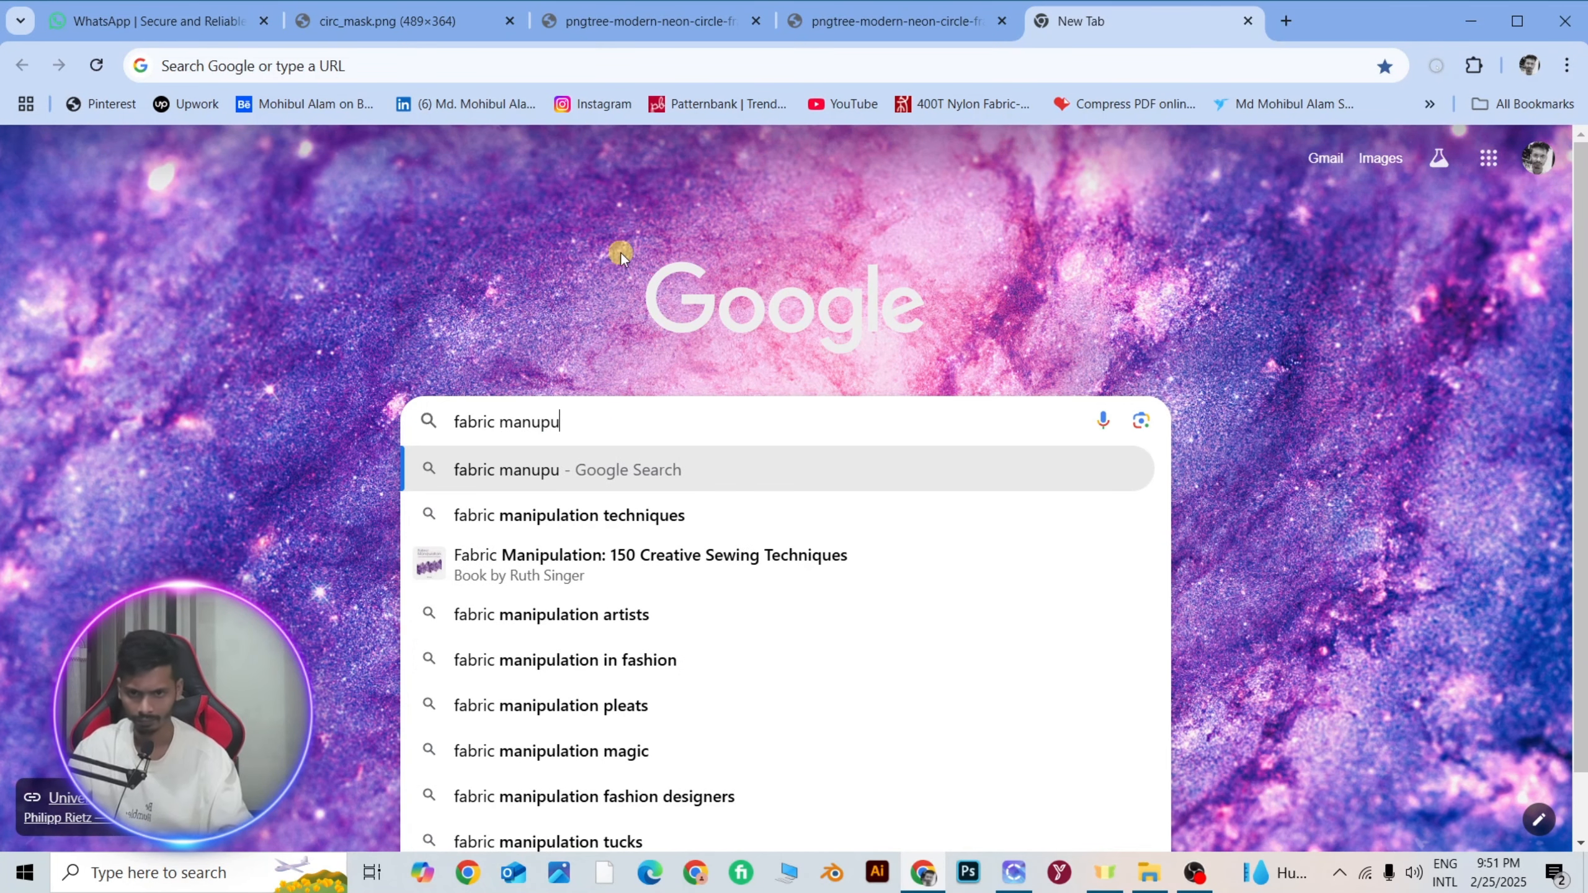
click(656, 522)
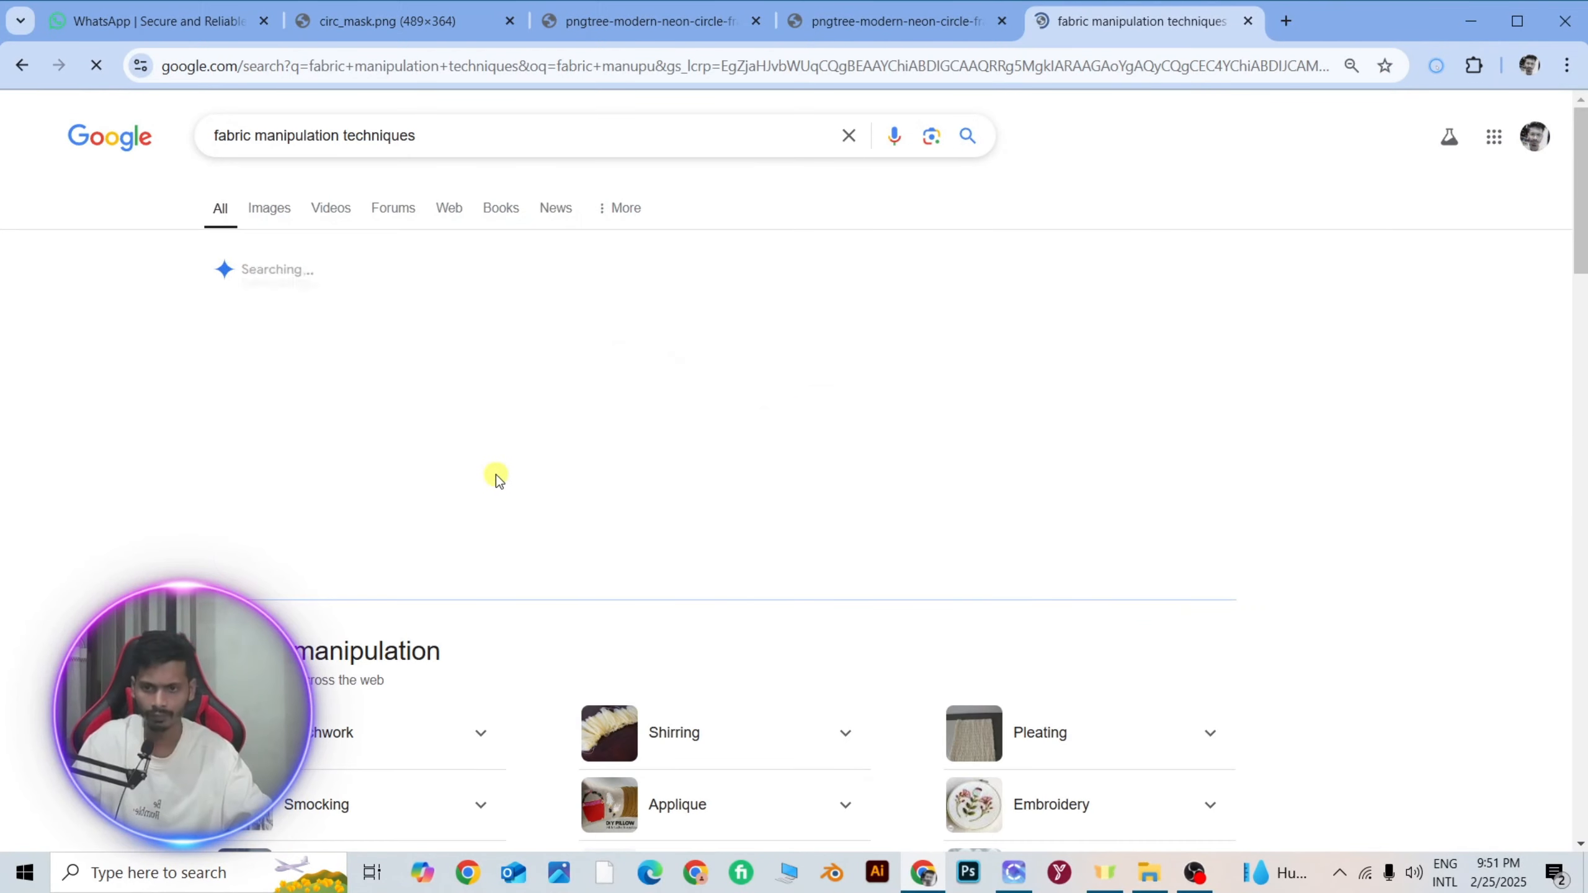
scroll(520, 489, down, 3)
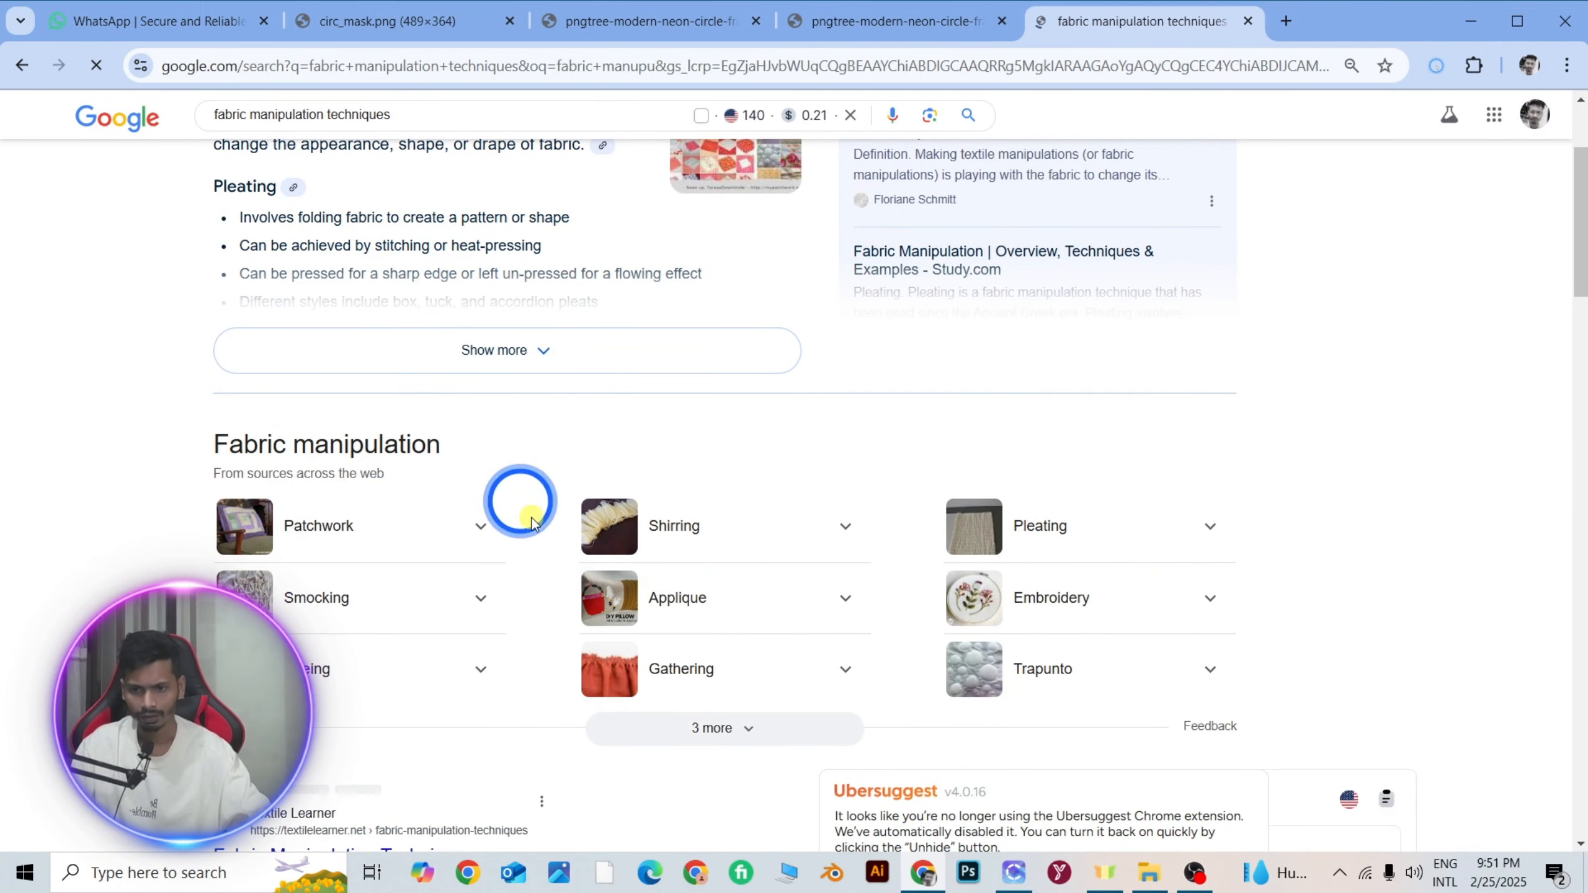
scroll(662, 567, down, 5)
scroll(662, 566, up, 10)
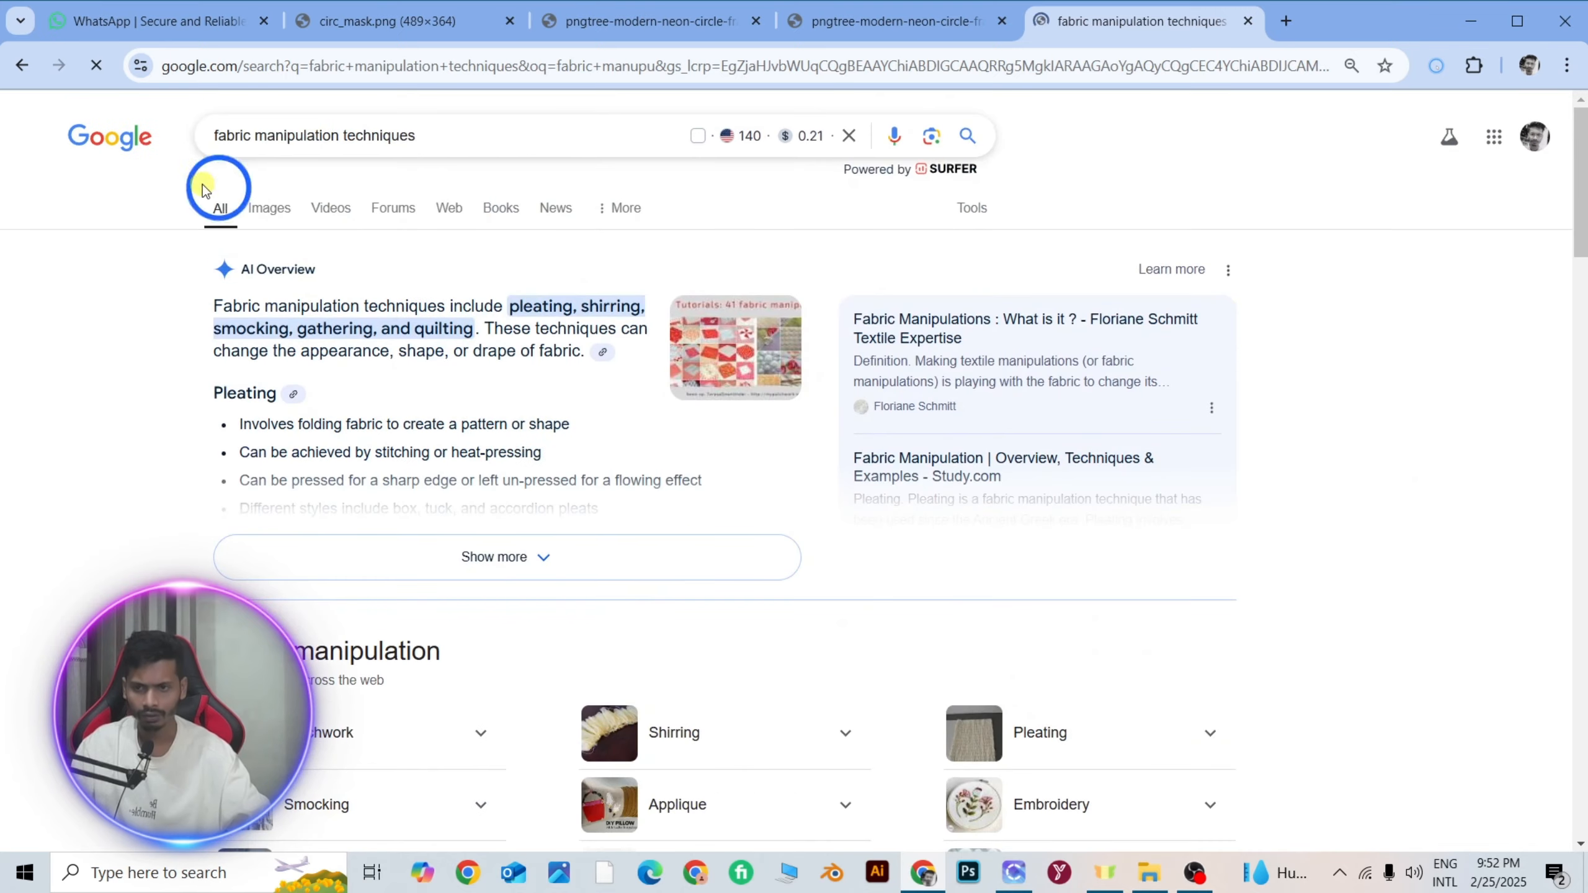
click(272, 207)
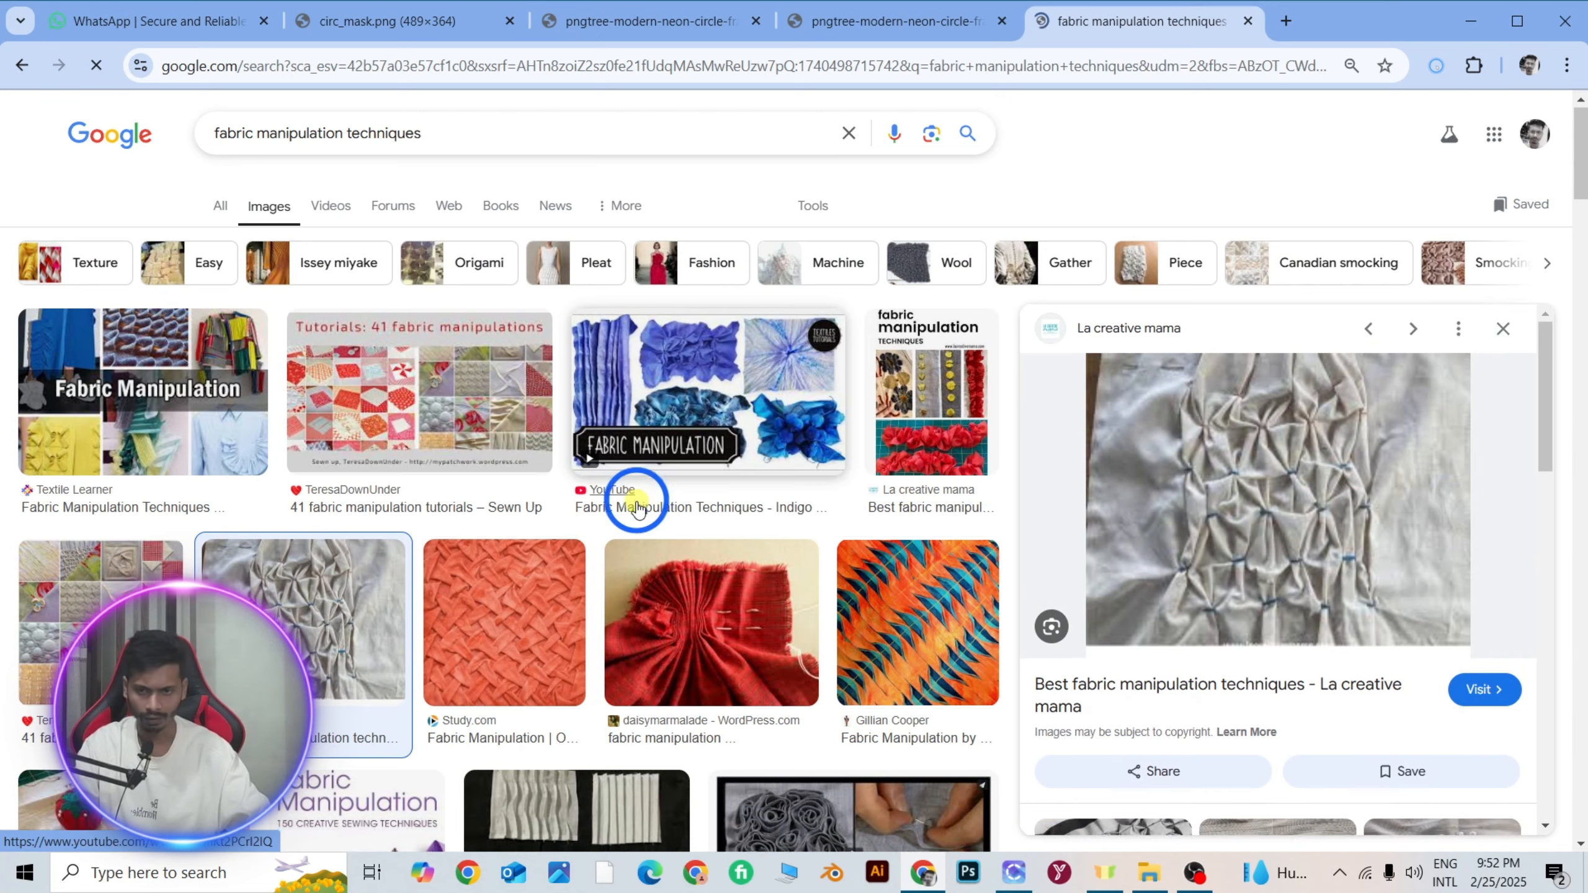
Browse the image results for smocked, pleated and gathered fabric textures.
scroll(392, 556, down, 5)
scroll(393, 556, down, 11)
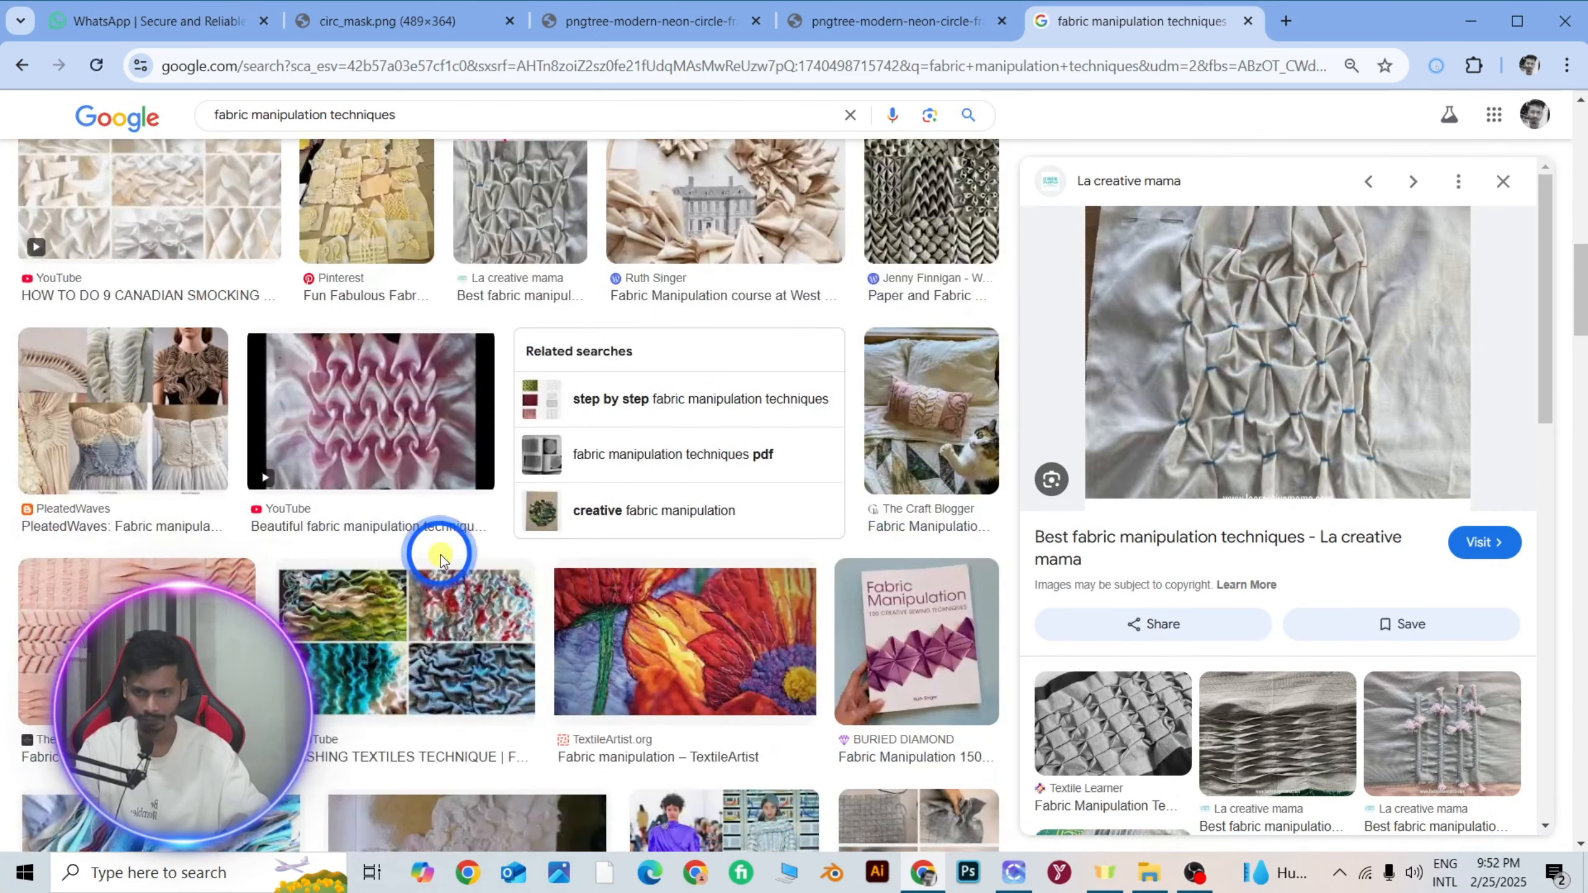
scroll(442, 562, down, 12)
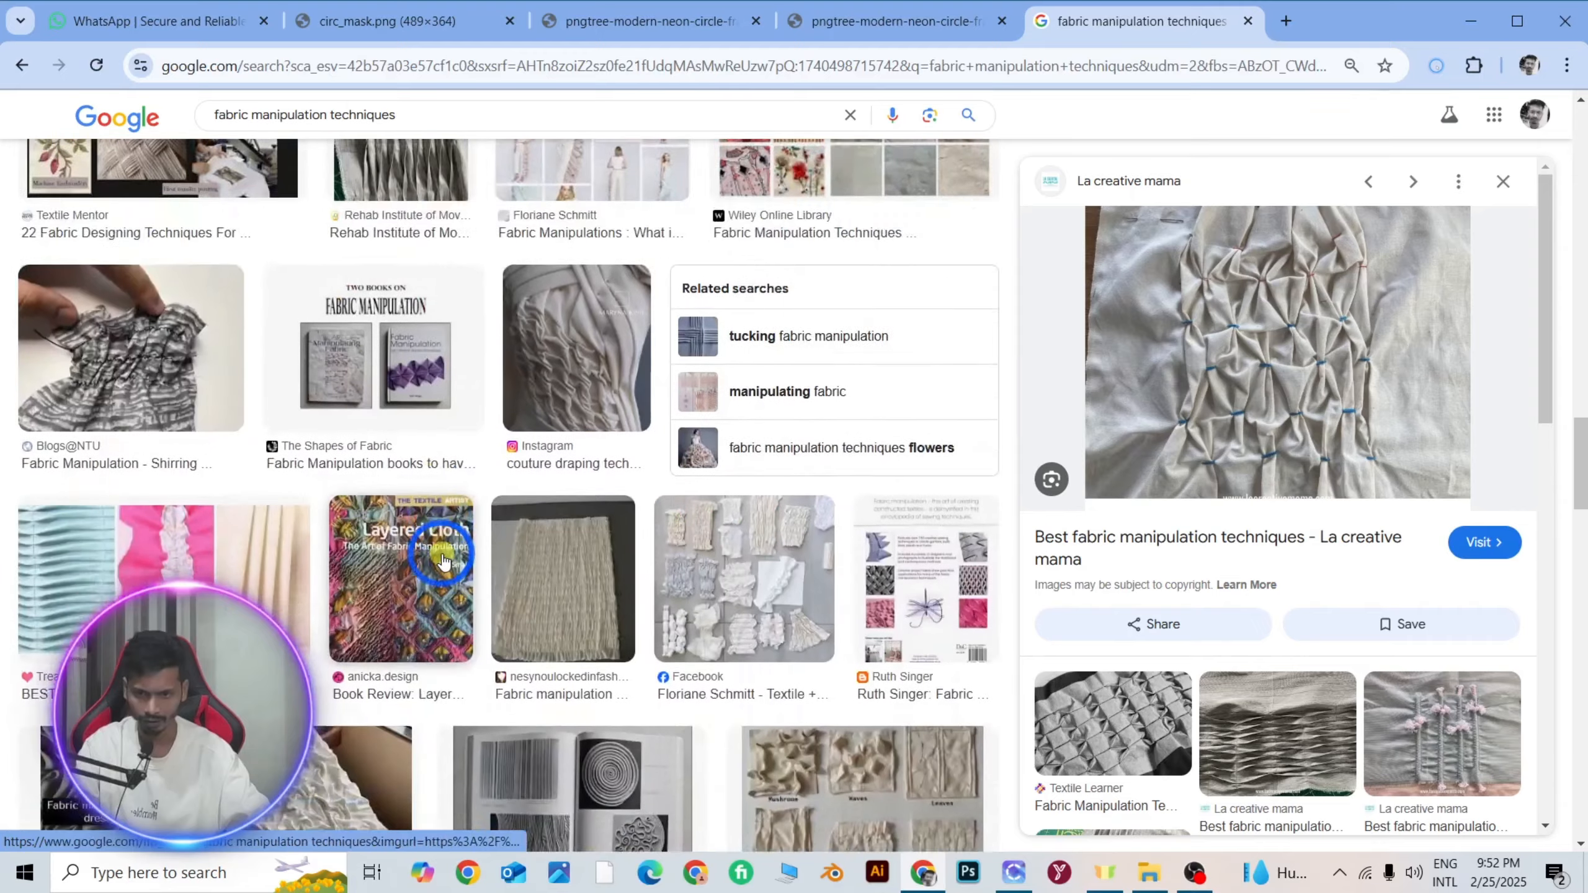
scroll(443, 559, down, 9)
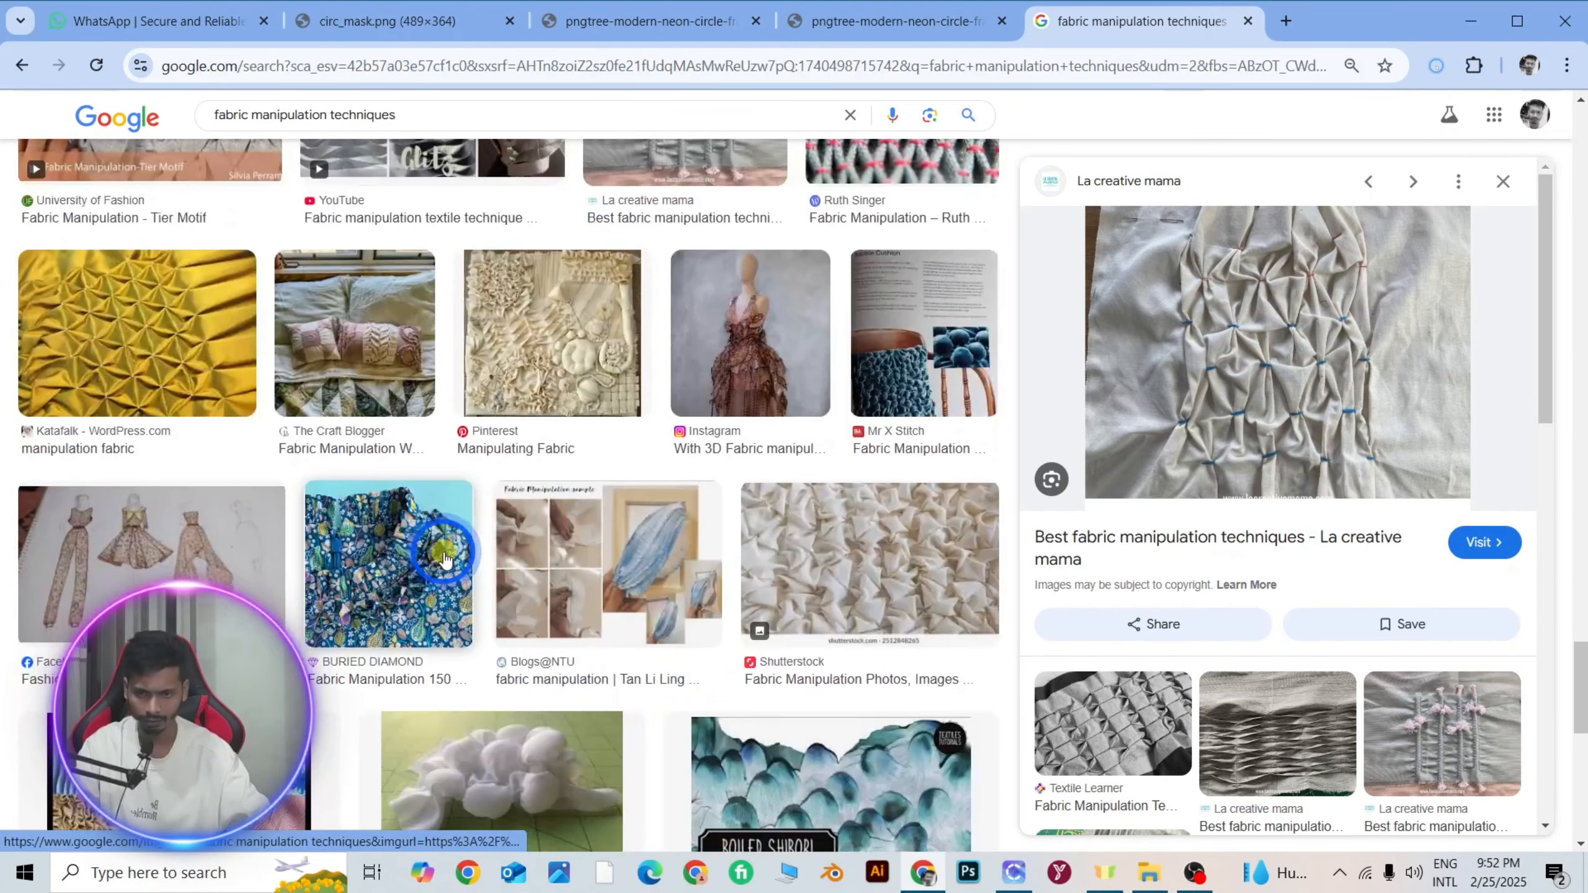
scroll(445, 559, down, 9)
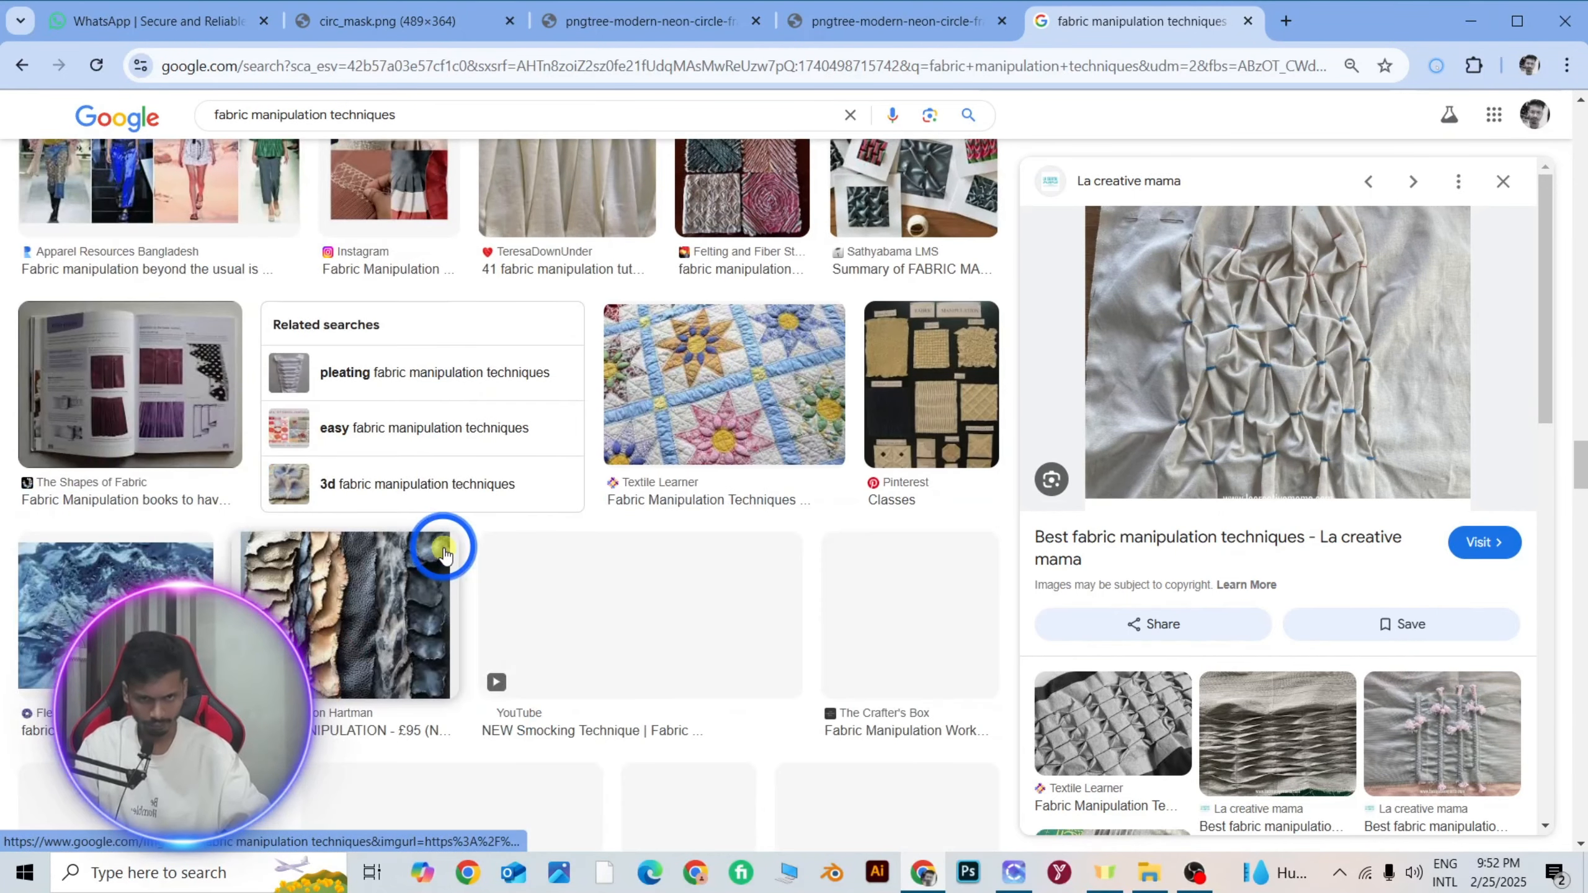
scroll(445, 553, down, 5)
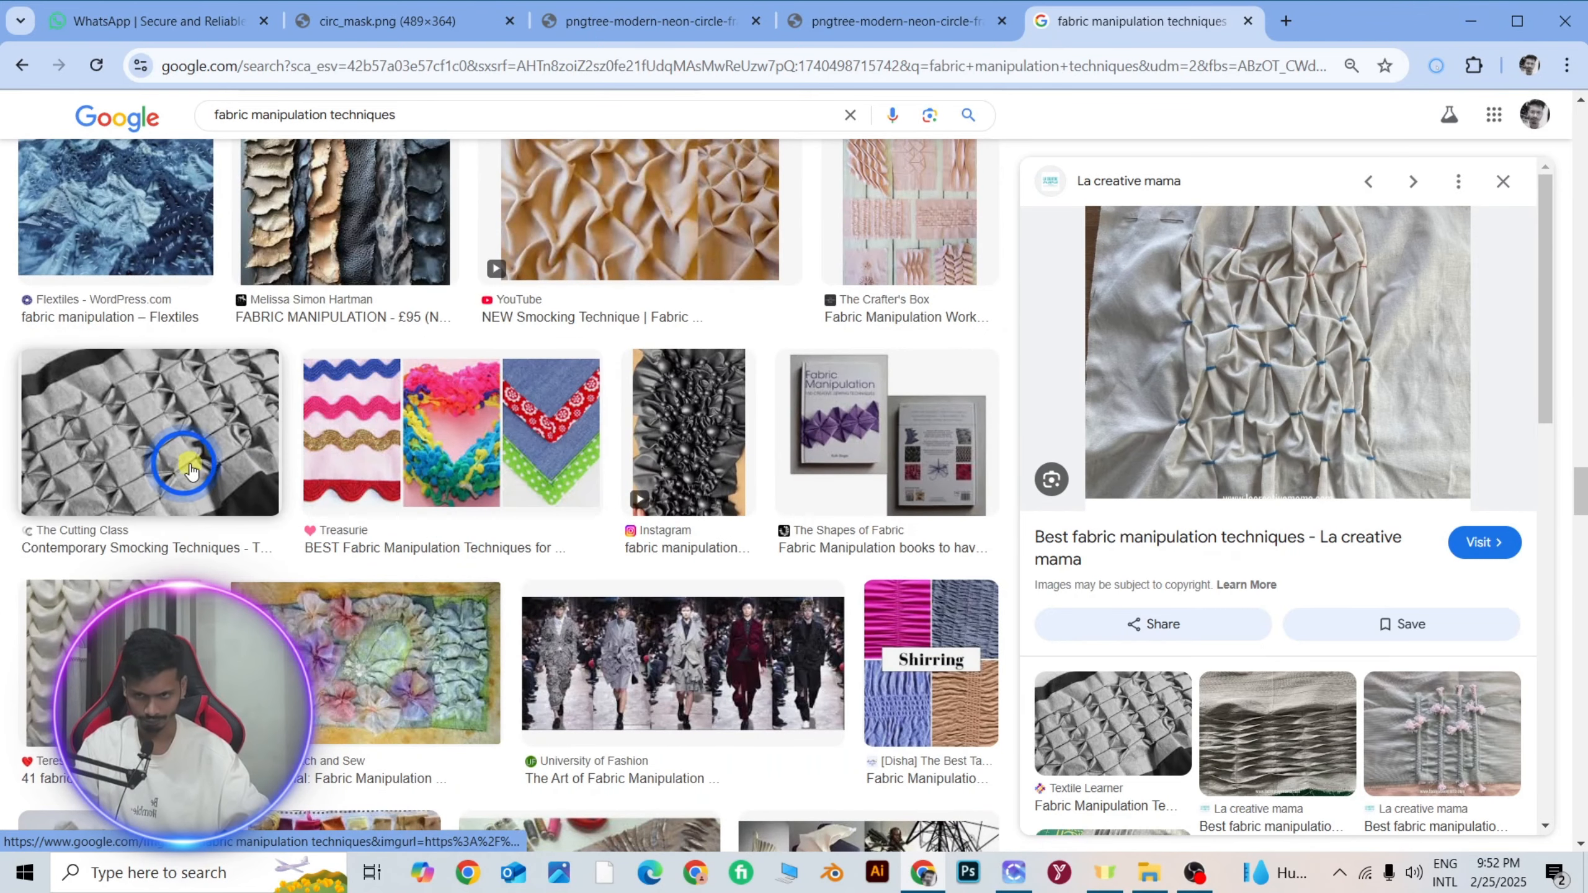
Preview the white smocked fabric from "41 fabric manipulation tutorials – Sewn Up" and look through related images and further results.
click(188, 613)
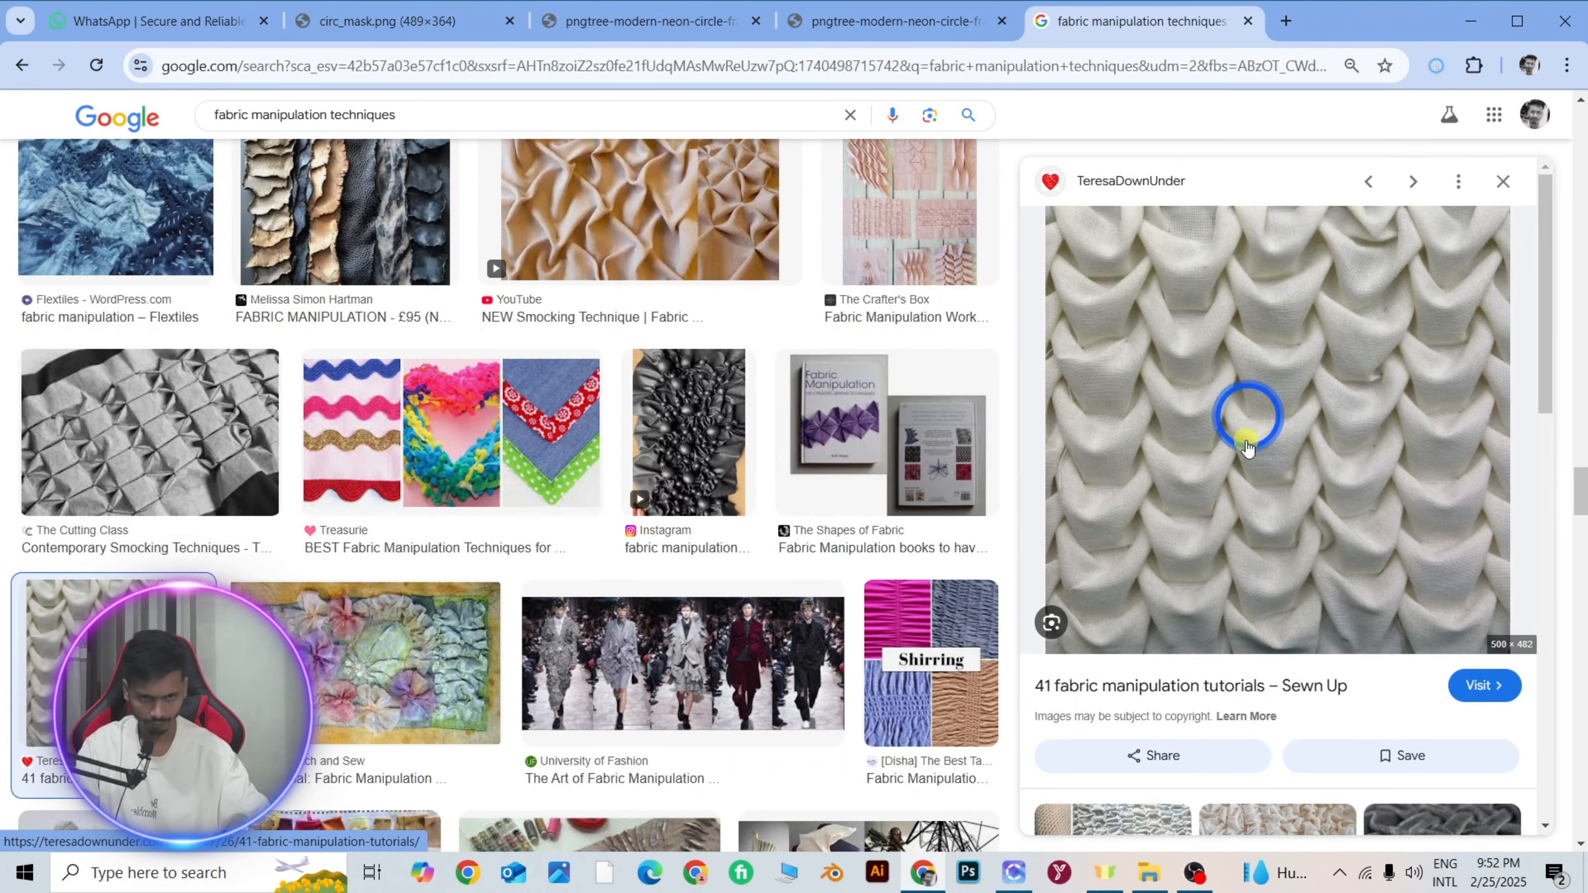
scroll(1323, 491, down, 4)
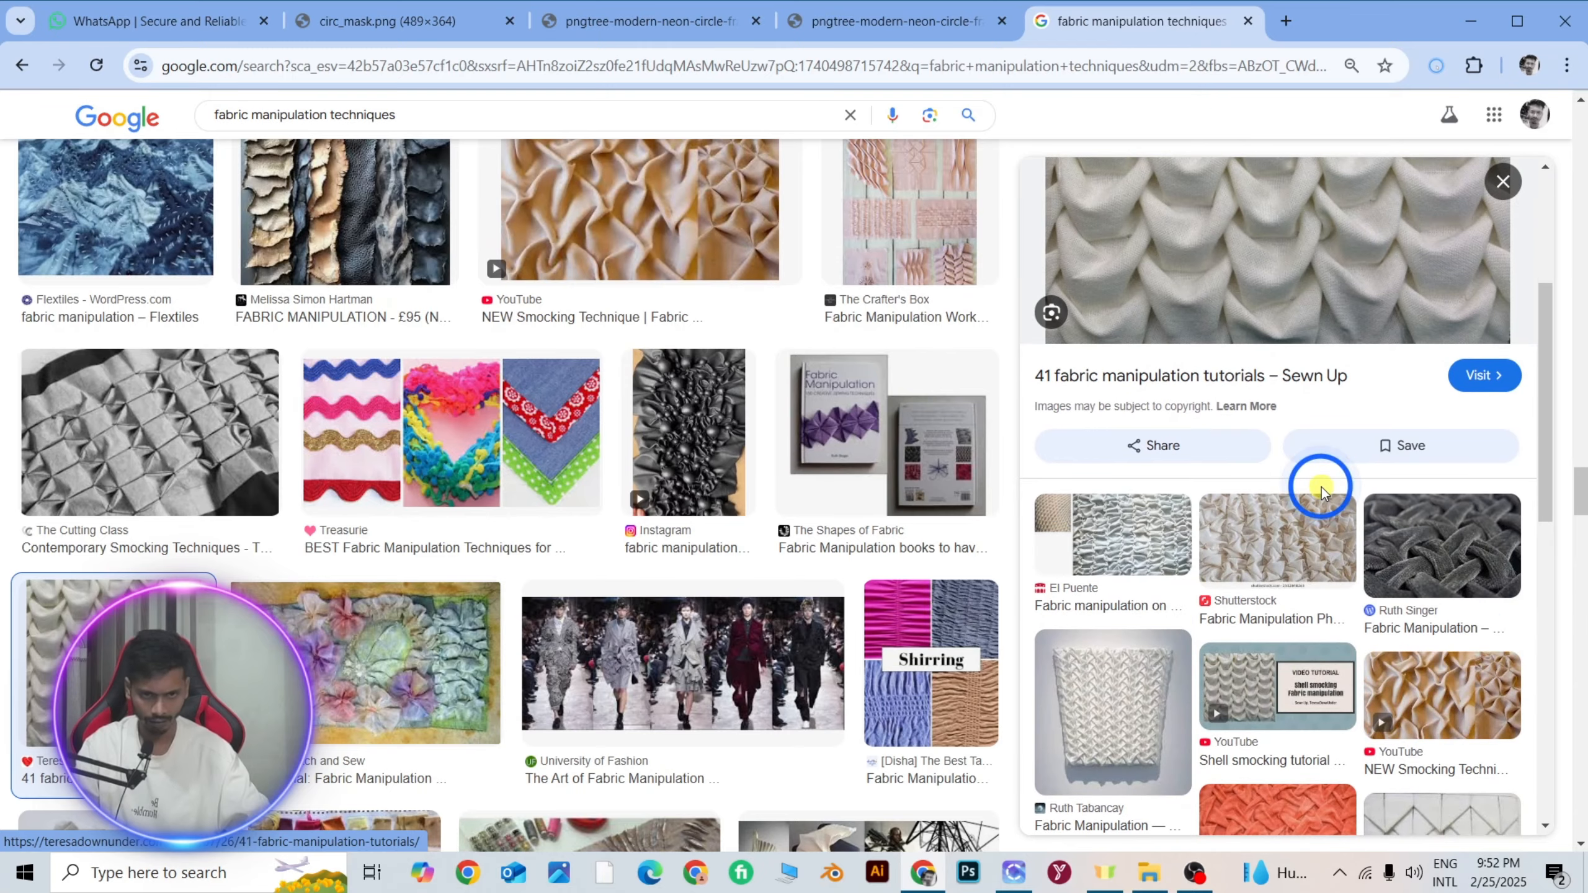
scroll(1321, 491, down, 4)
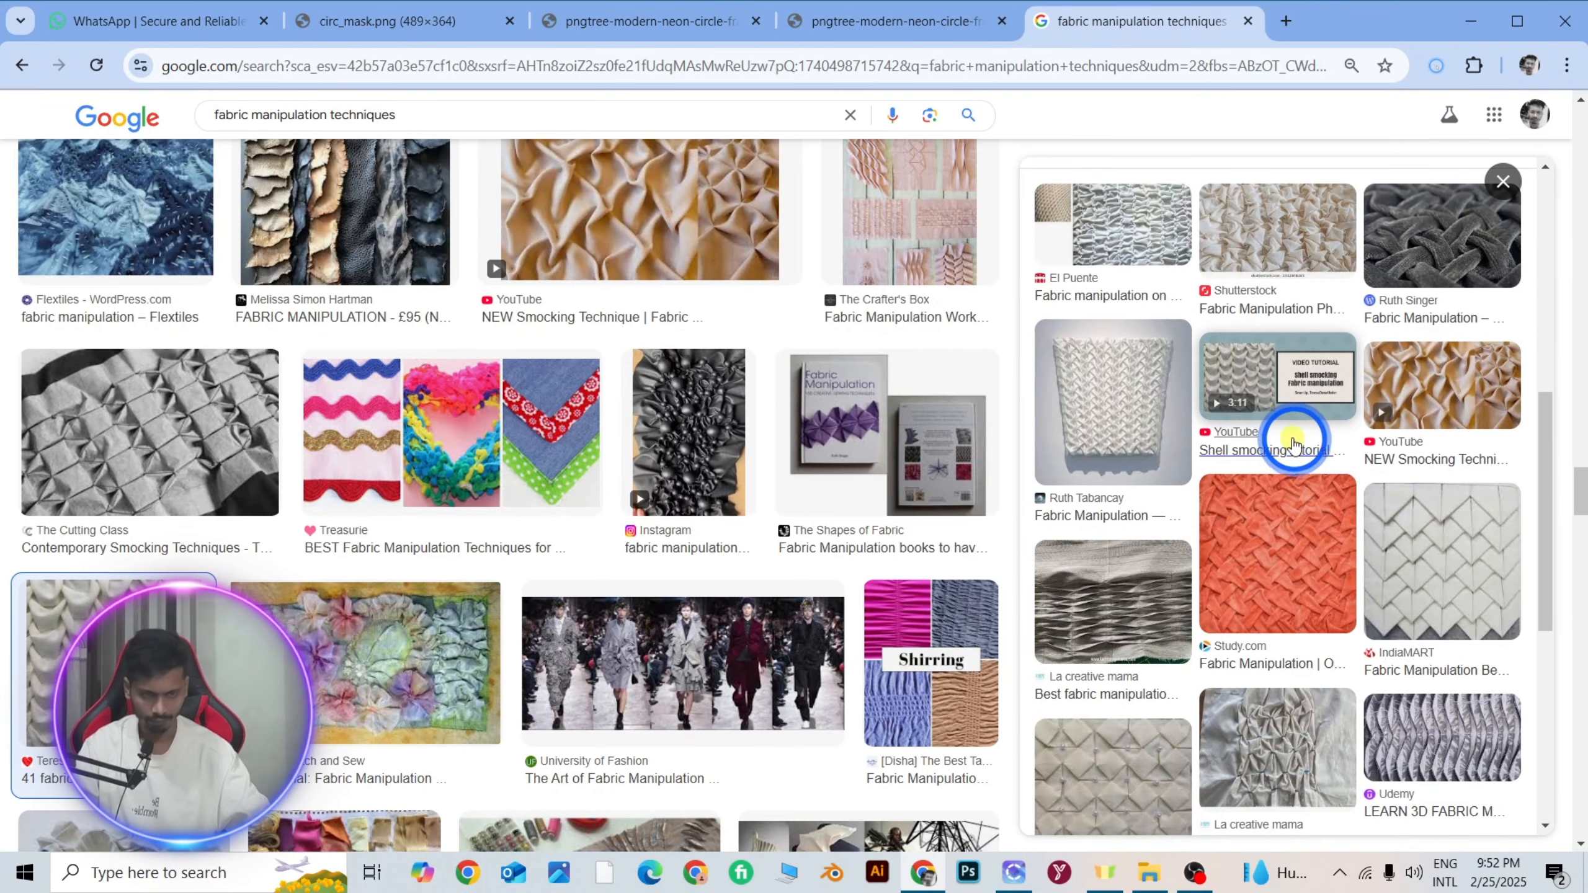
scroll(1291, 438, down, 4)
scroll(376, 589, down, 7)
scroll(375, 588, down, 20)
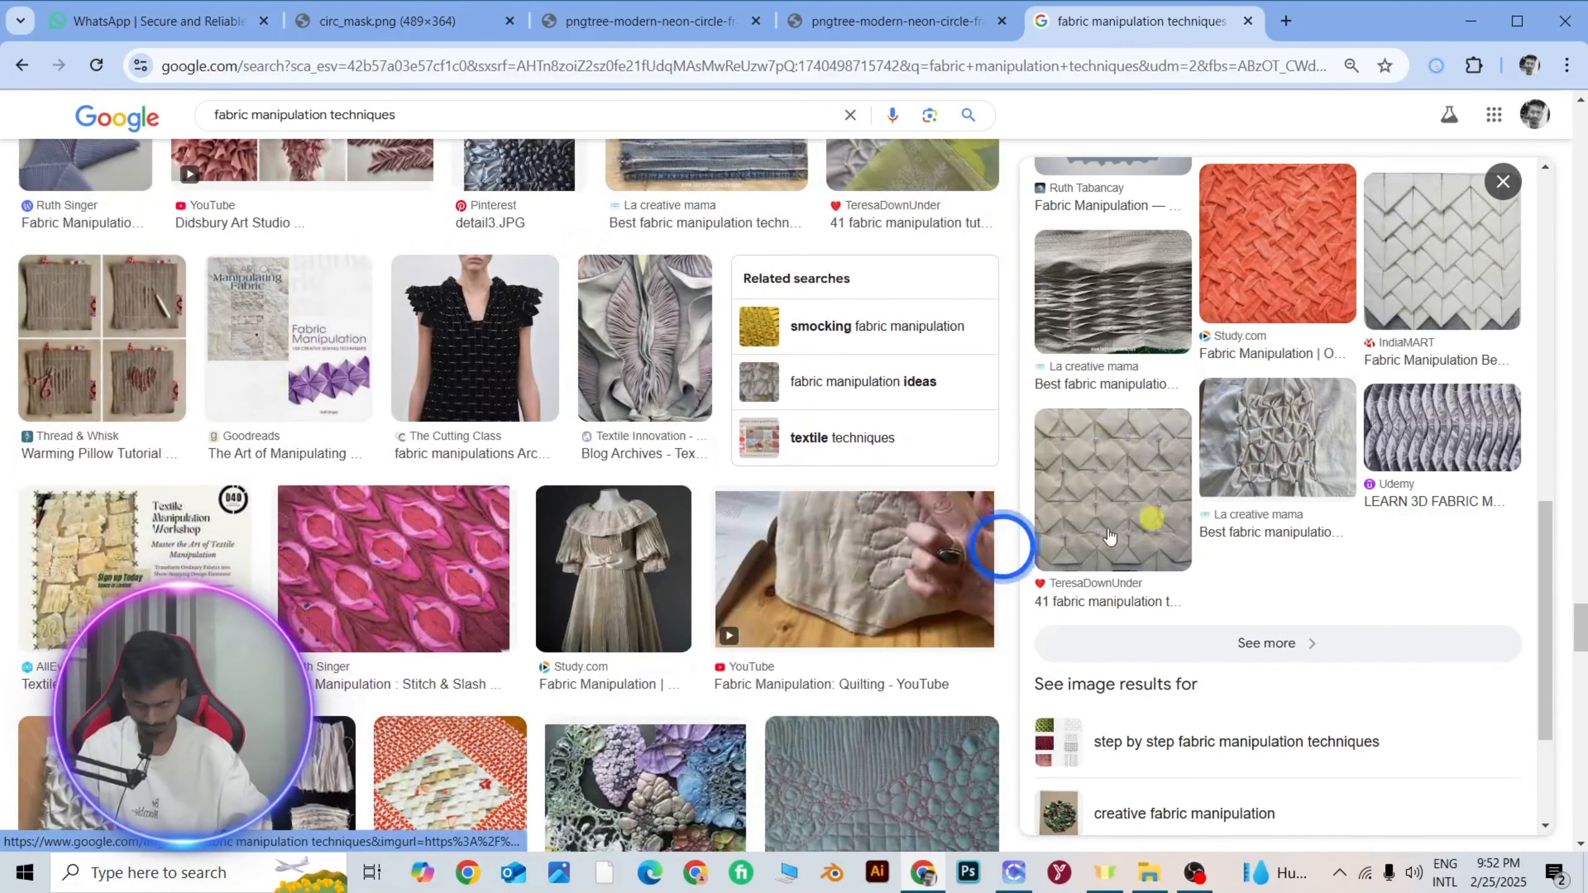
scroll(1340, 436, down, 3)
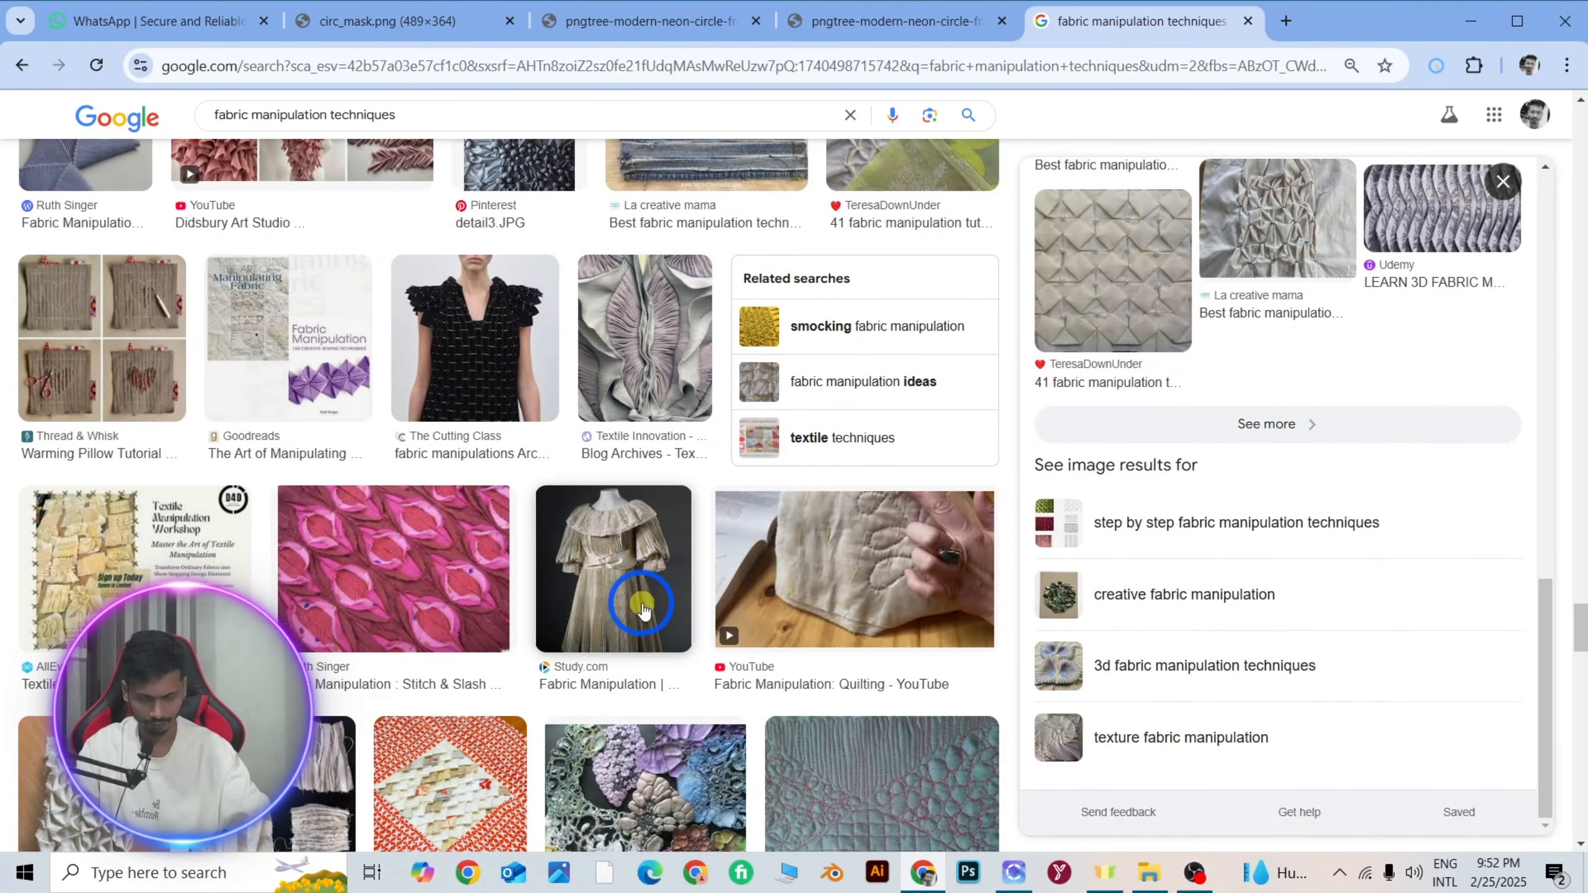
scroll(685, 588, down, 15)
scroll(688, 589, down, 5)
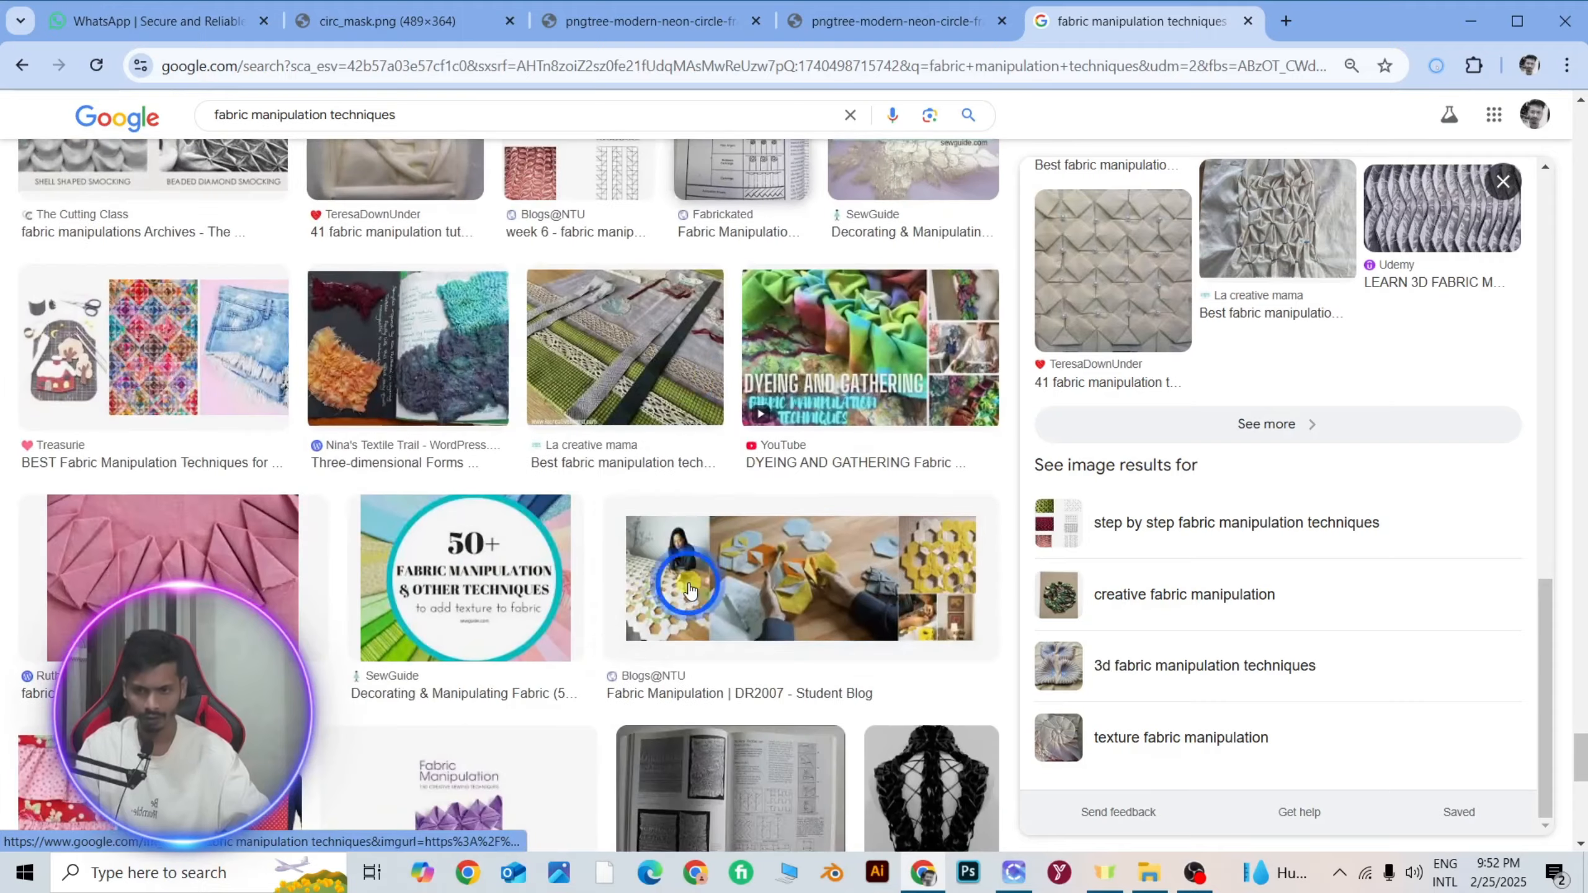
Switch to CLO 3D and widen the T-shirt's back pattern sideways while keeping its height.
click(1010, 875)
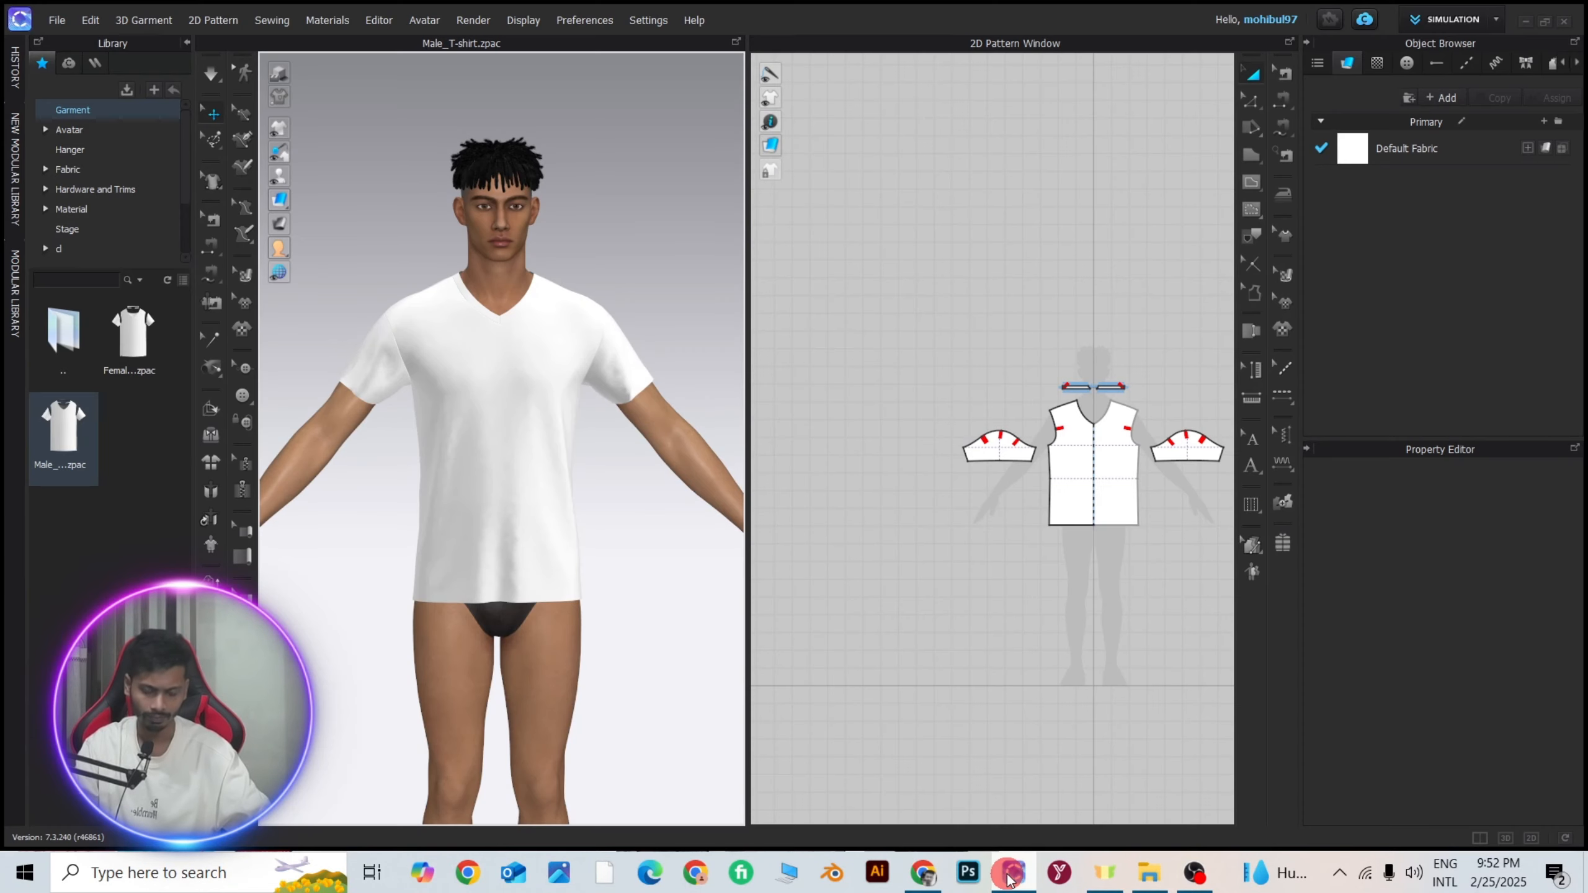
scroll(1122, 438, up, 3)
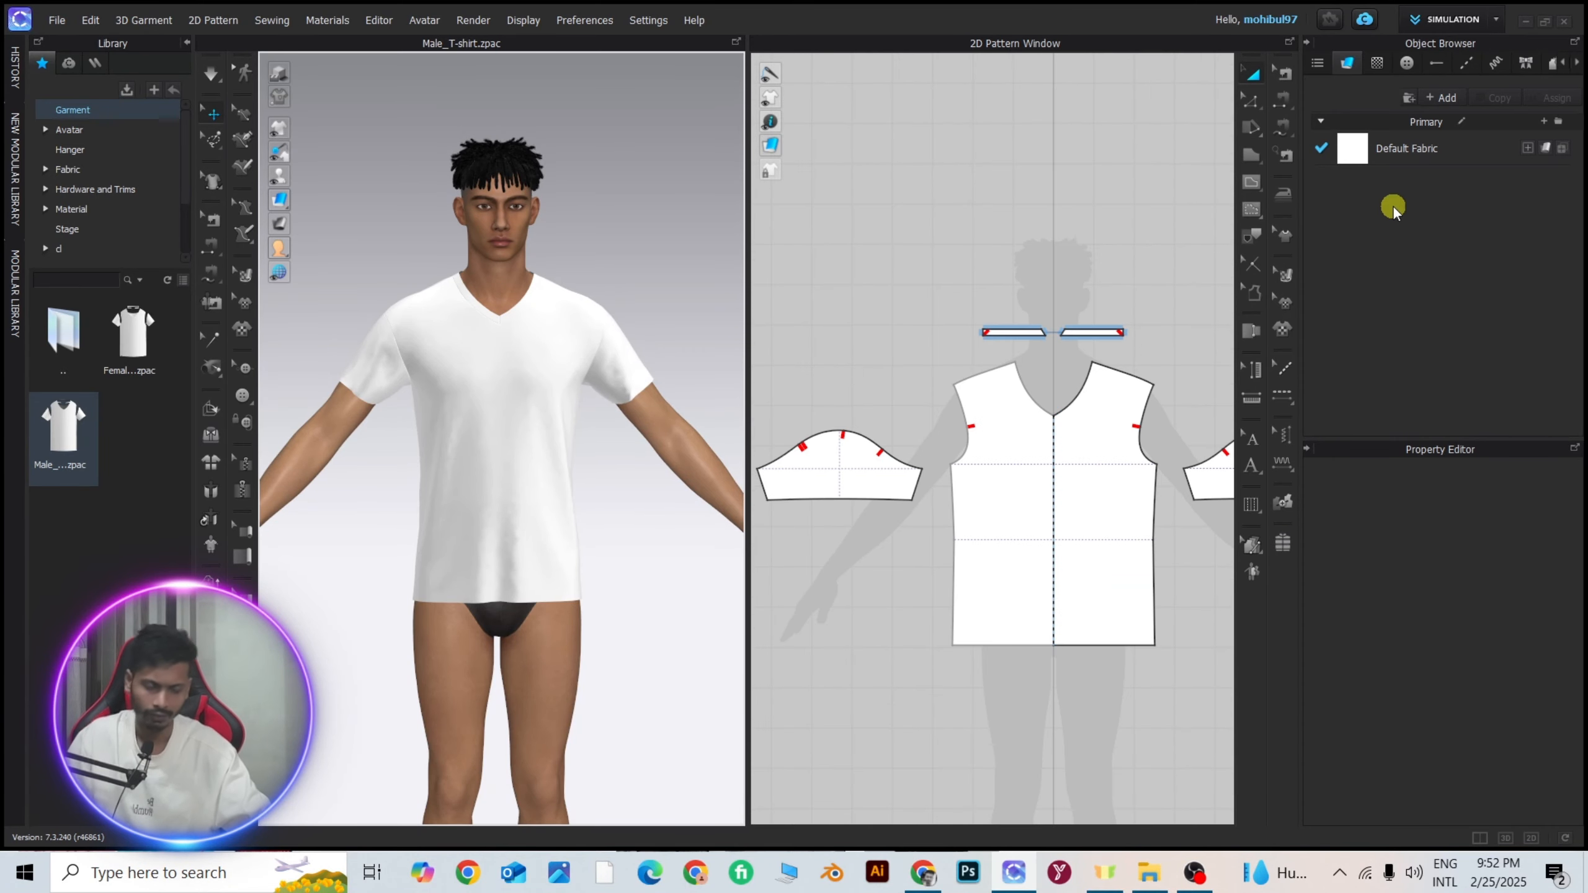
click(1252, 80)
scroll(938, 438, down, 5)
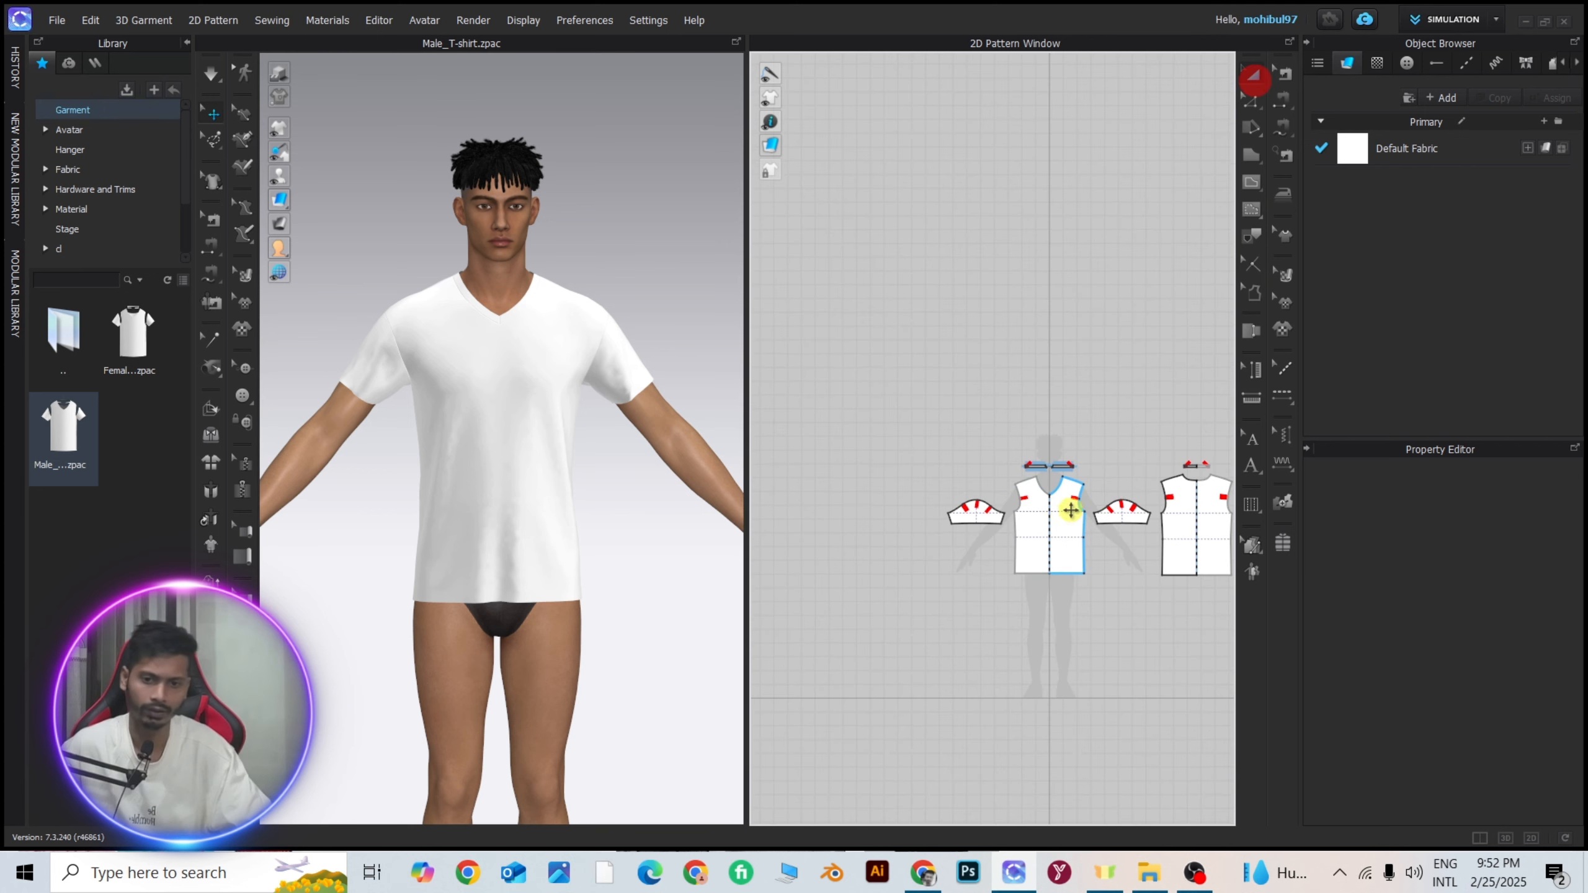
scroll(1093, 452, up, 3)
click(1016, 428)
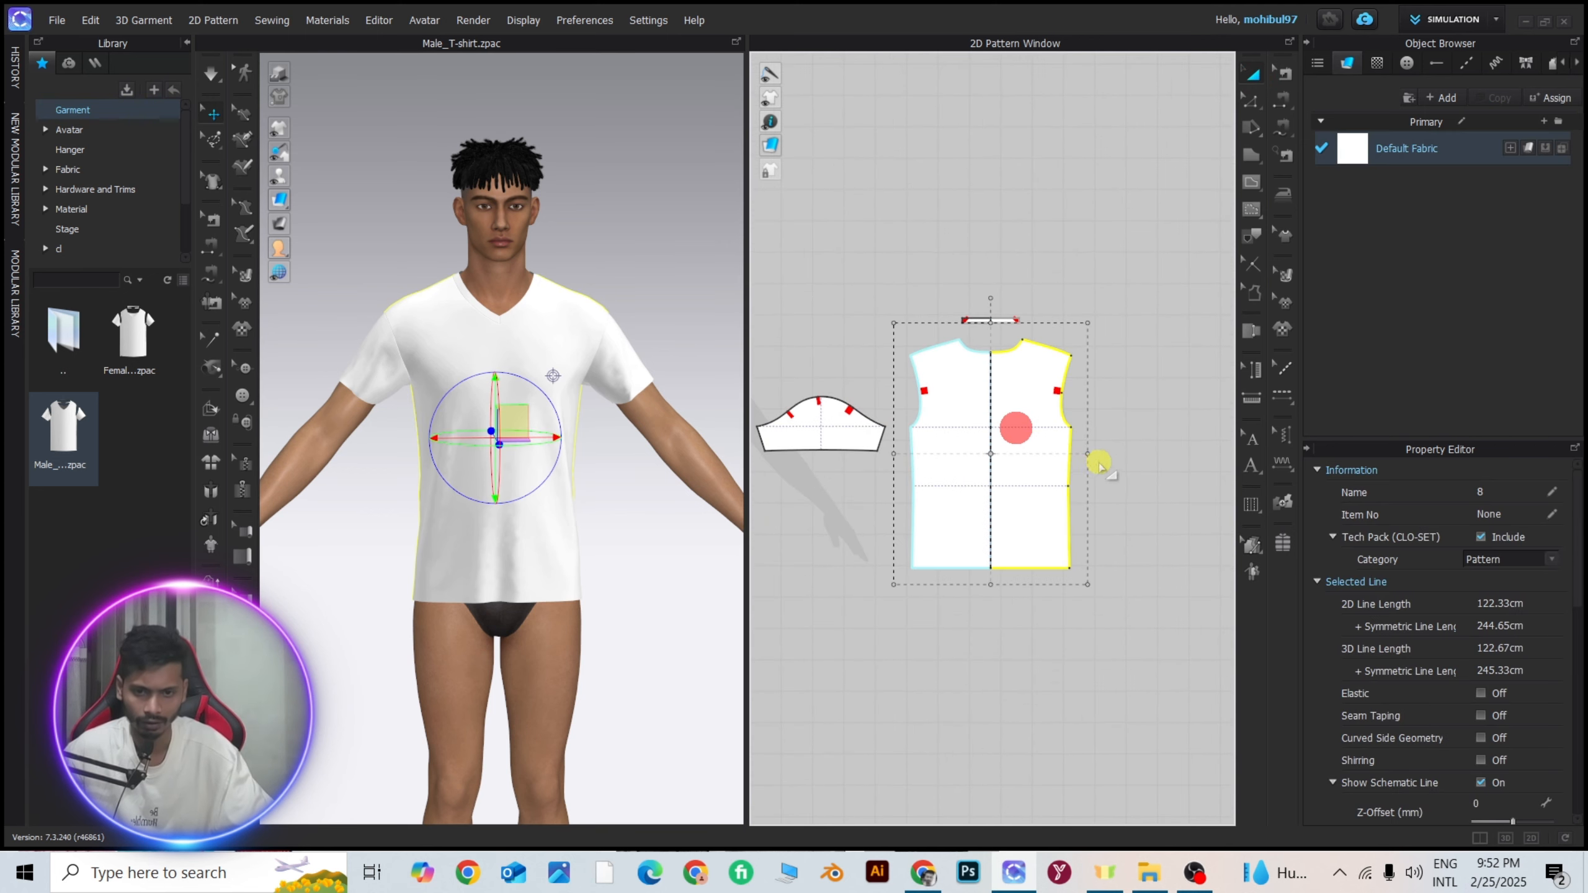
drag(1088, 451, 1175, 441)
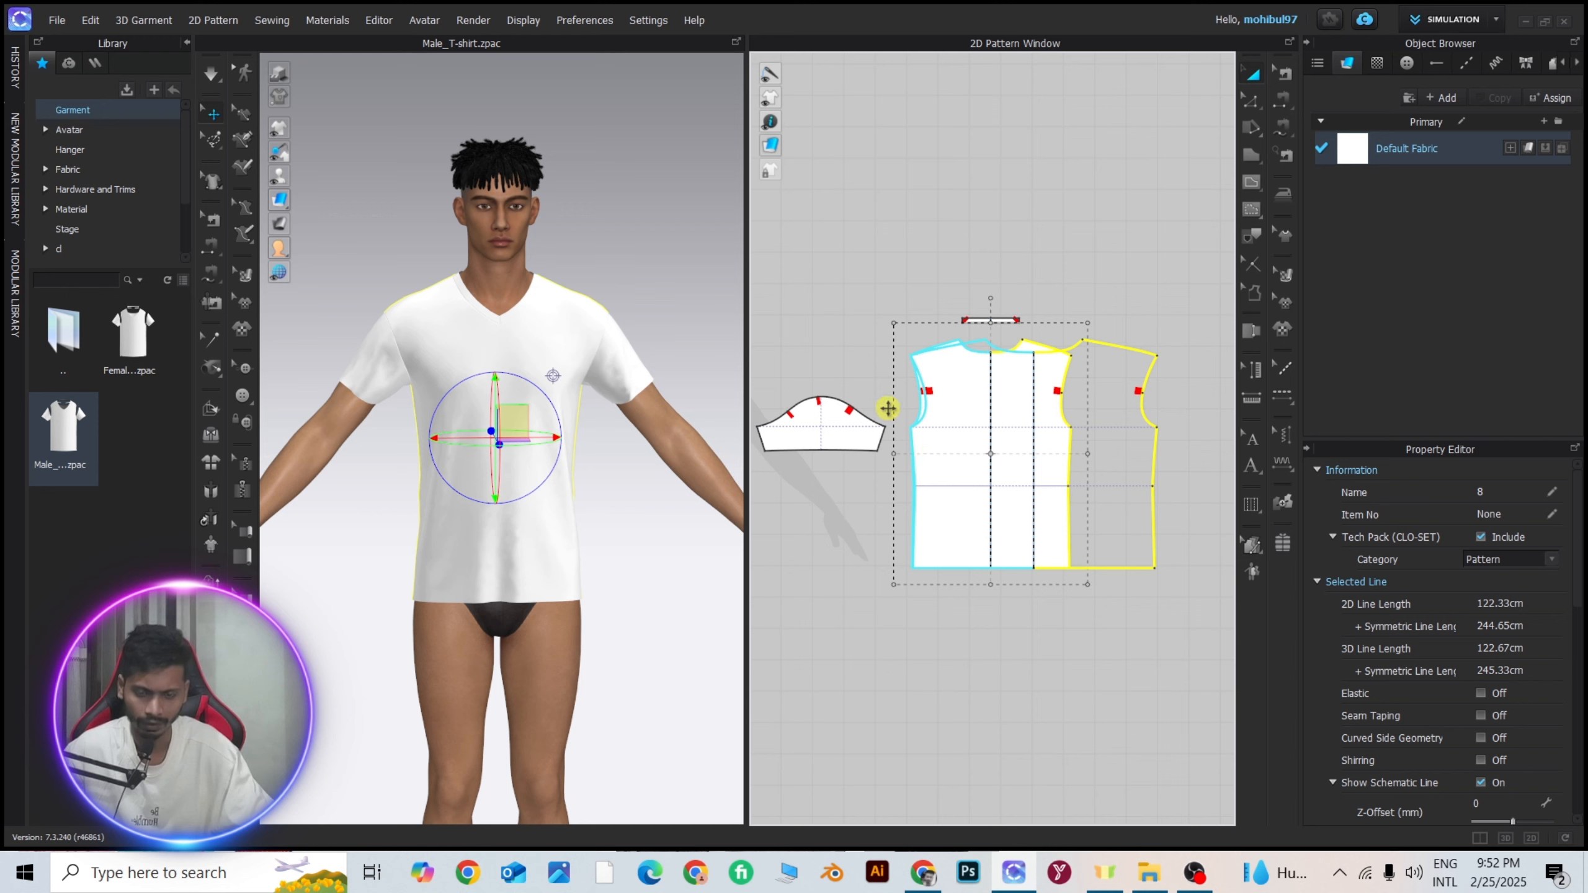
click(928, 428)
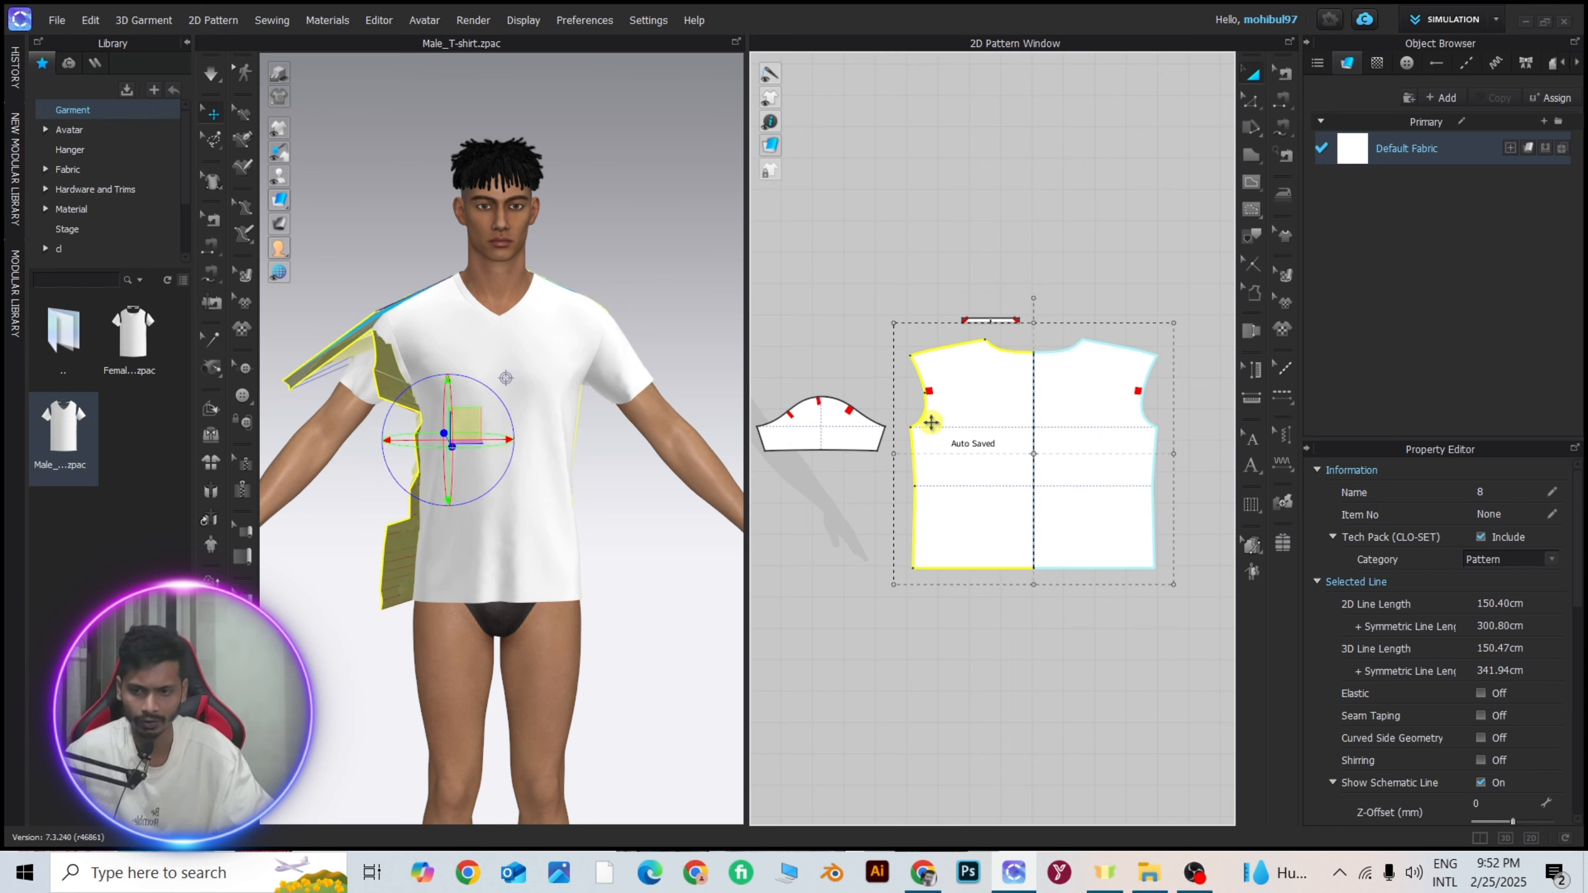
Strengthen all the T-shirt patterns and pull the shoulder and sleeve area into place during simulation.
key(space)
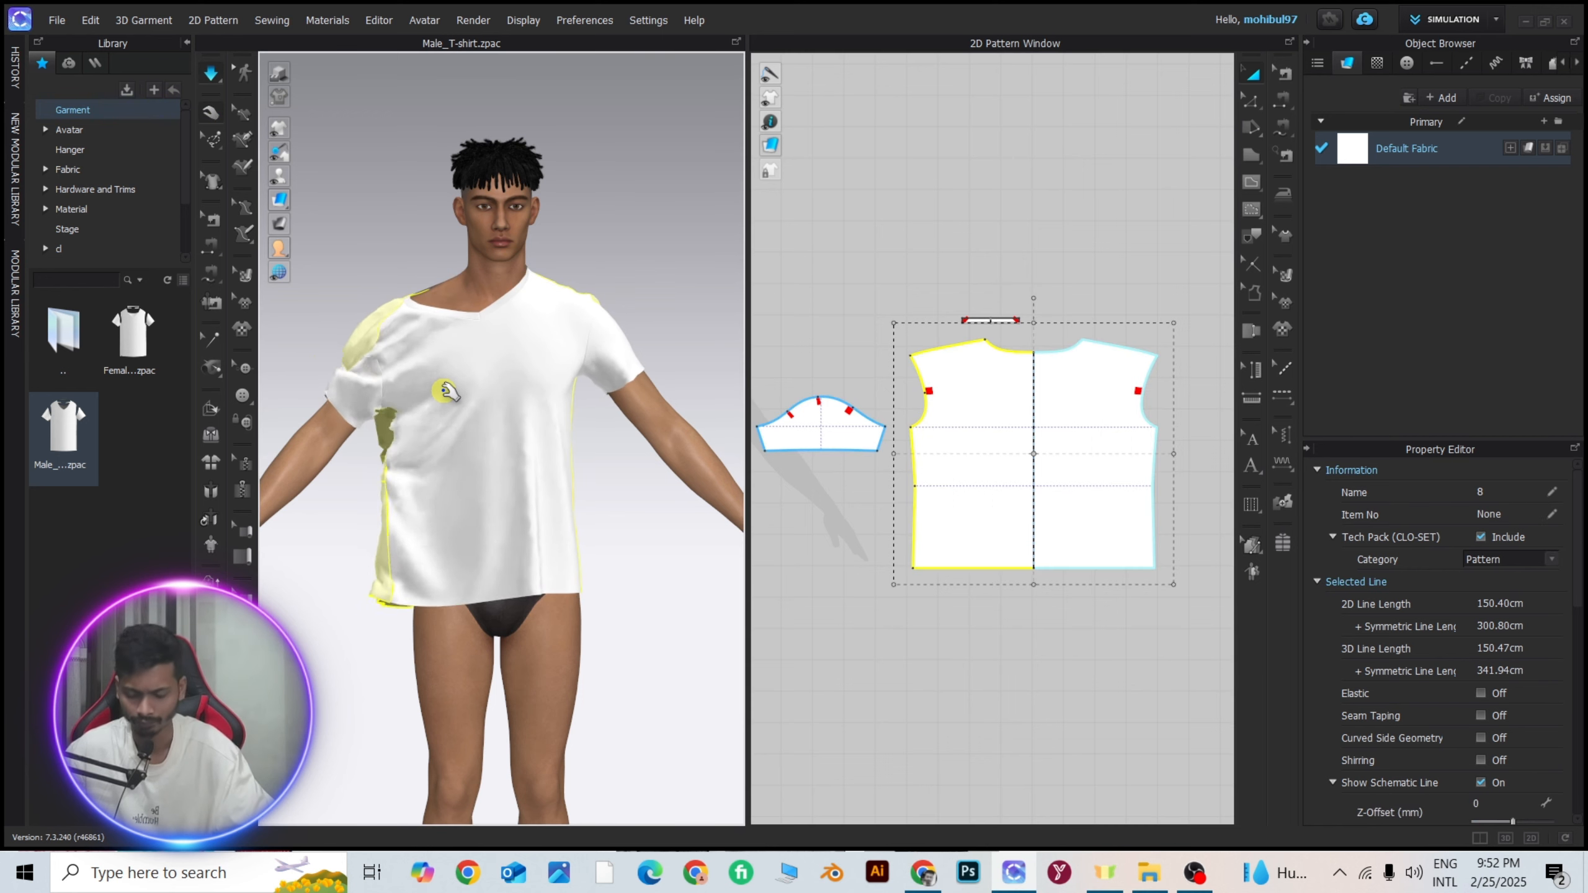
key(ctrl+a)
key(ctrl+h)
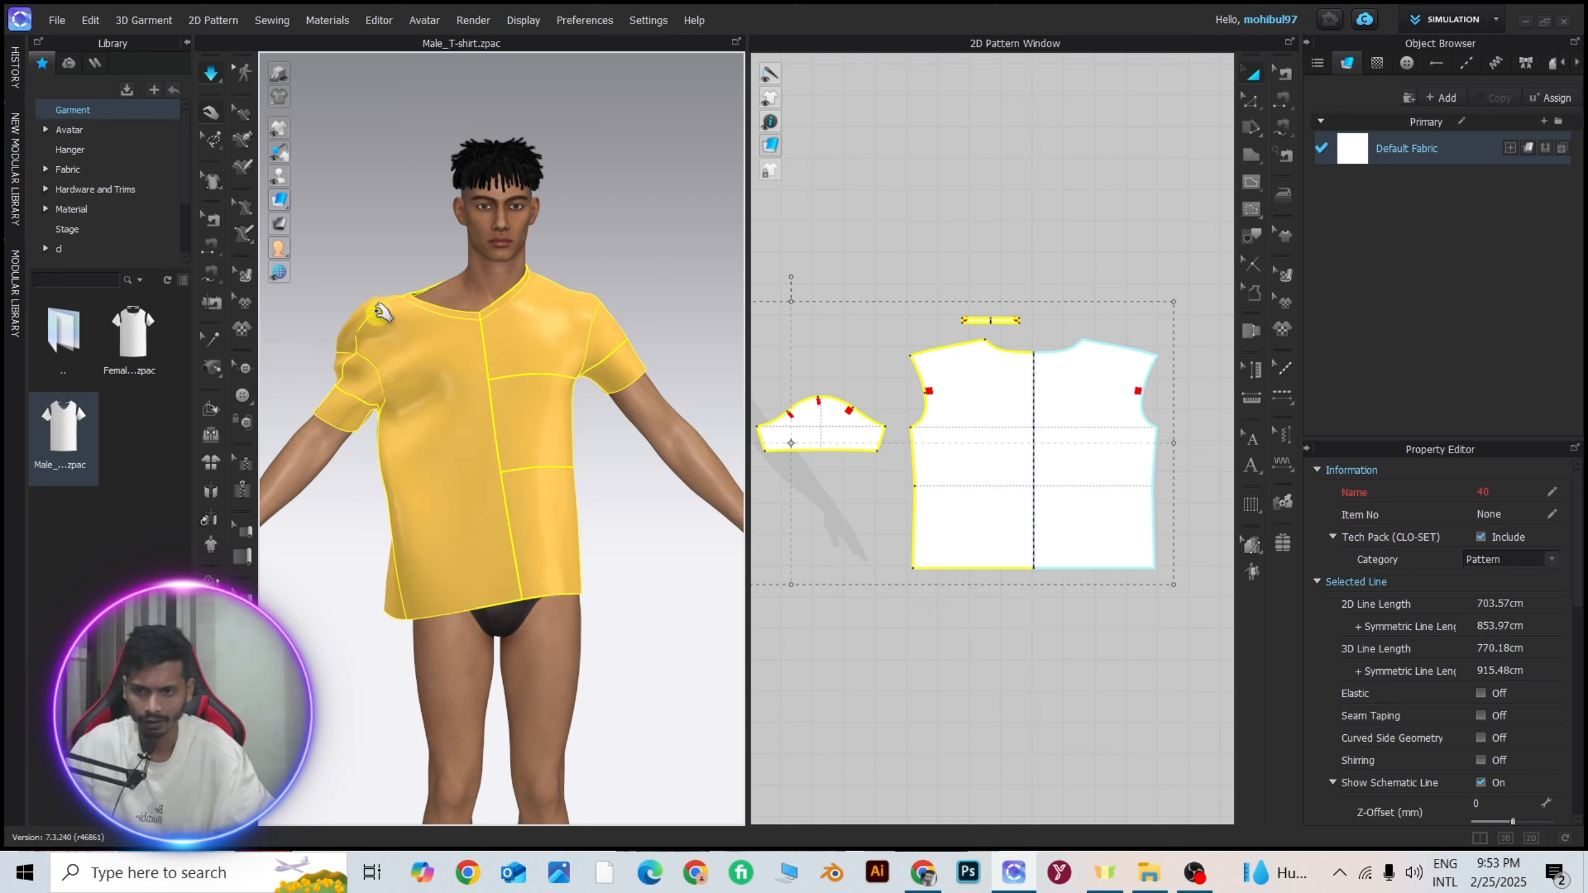
drag(381, 322, 497, 266)
drag(373, 392, 603, 344)
right_drag(404, 394, 729, 407)
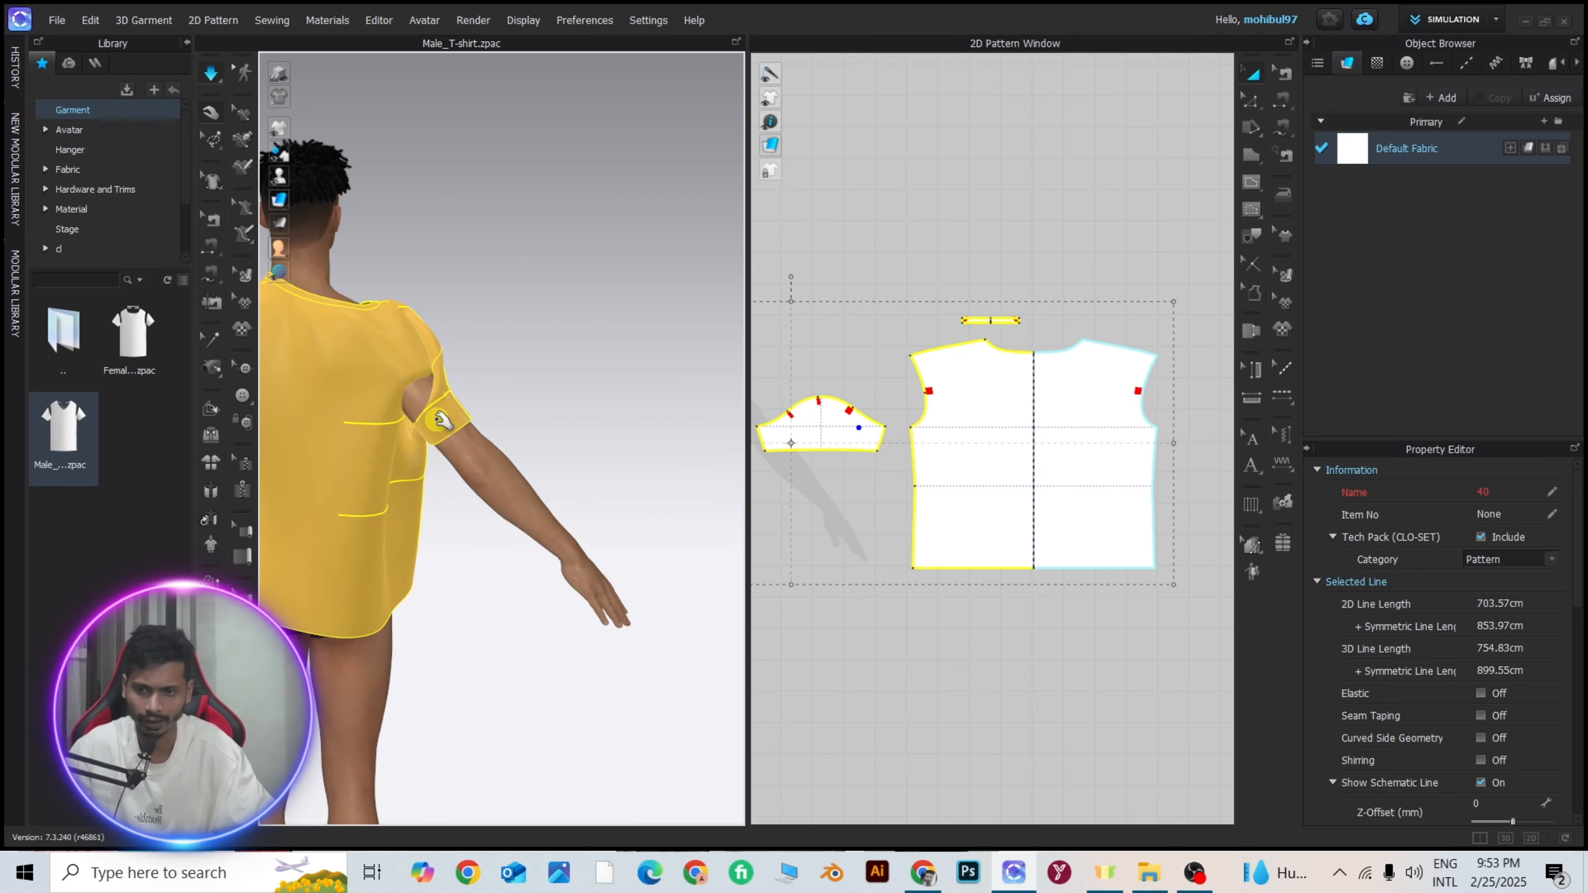
key(Delete)
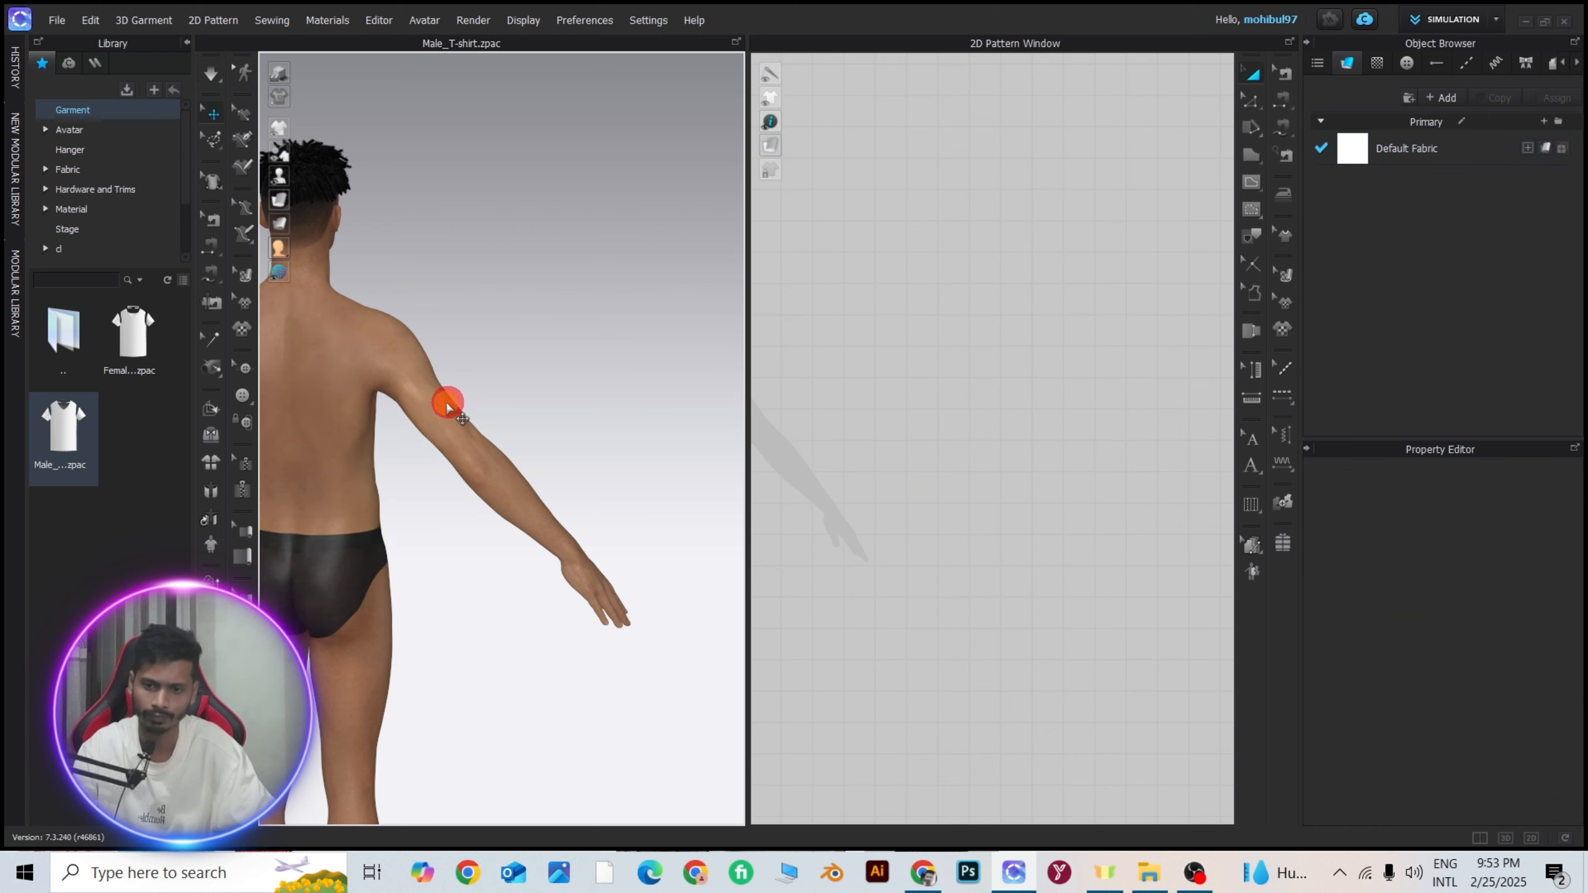
scroll(418, 403, down, 4)
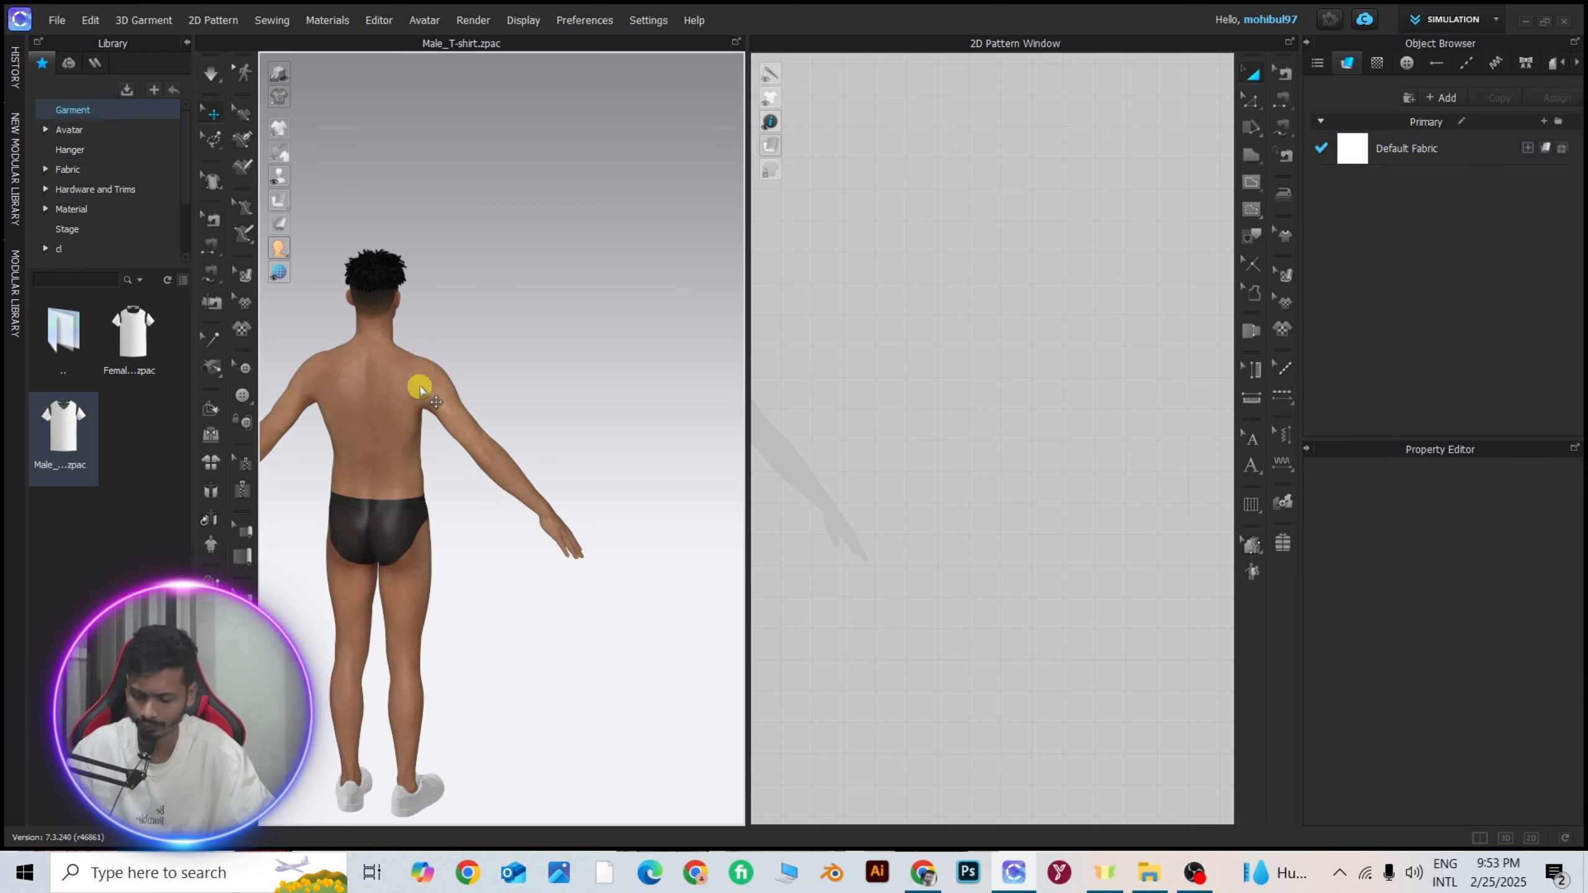
key(ctrl+z)
Delete both sleeve patterns from the T-shirt in the 2D pattern layout, keeping the body and neckband pieces.
click(1255, 74)
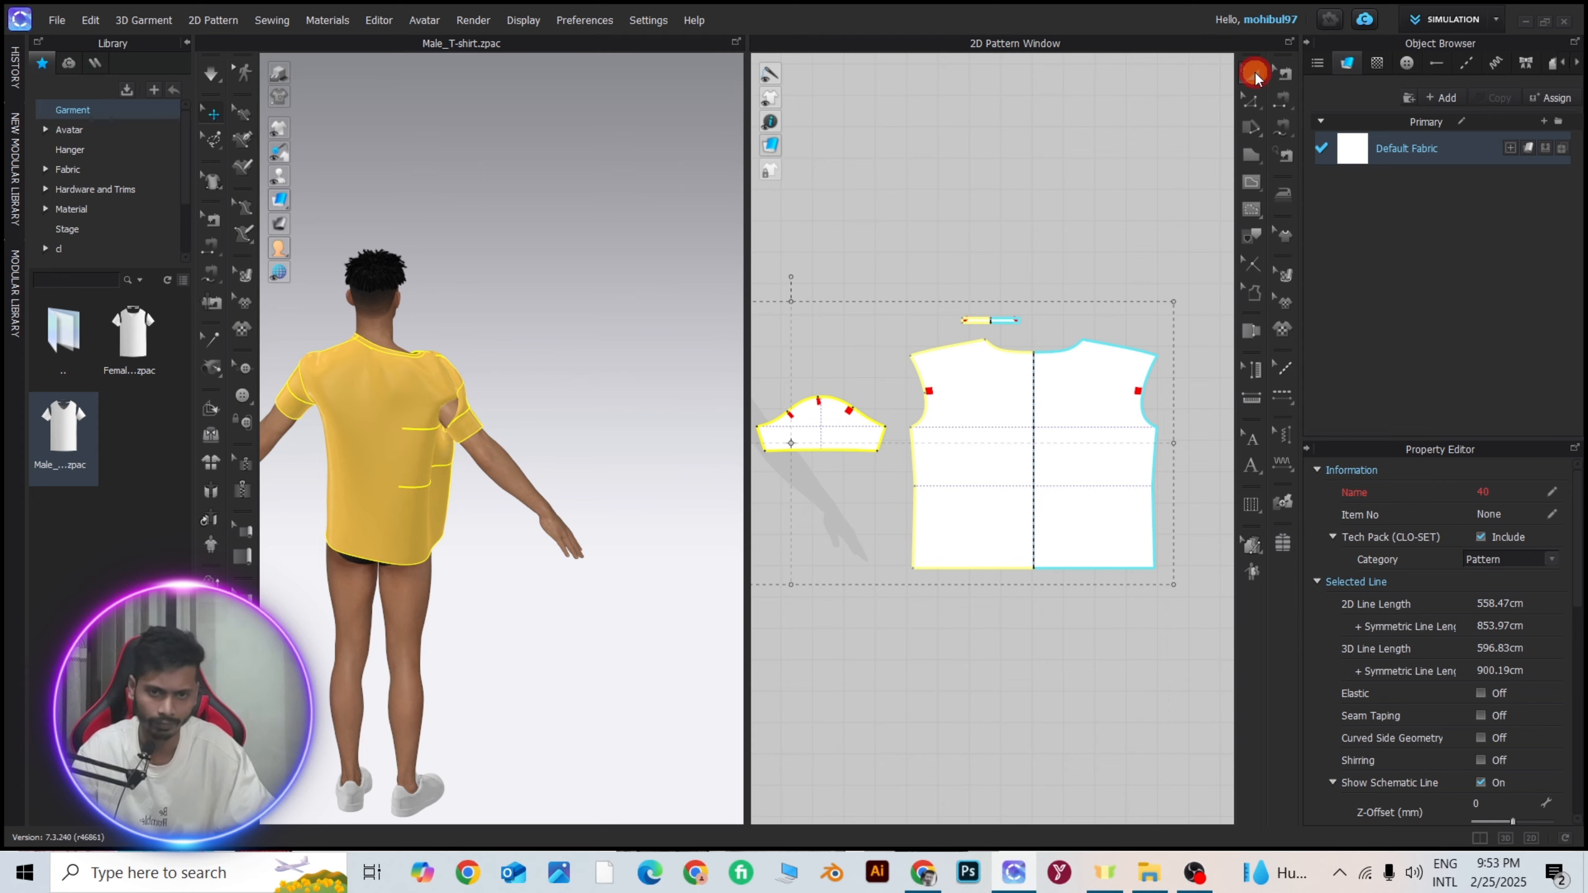
scroll(885, 363, down, 5)
middle_drag(856, 358, 1055, 309)
scroll(1055, 308, up, 5)
click(1074, 304)
click(1096, 390)
key(Delete)
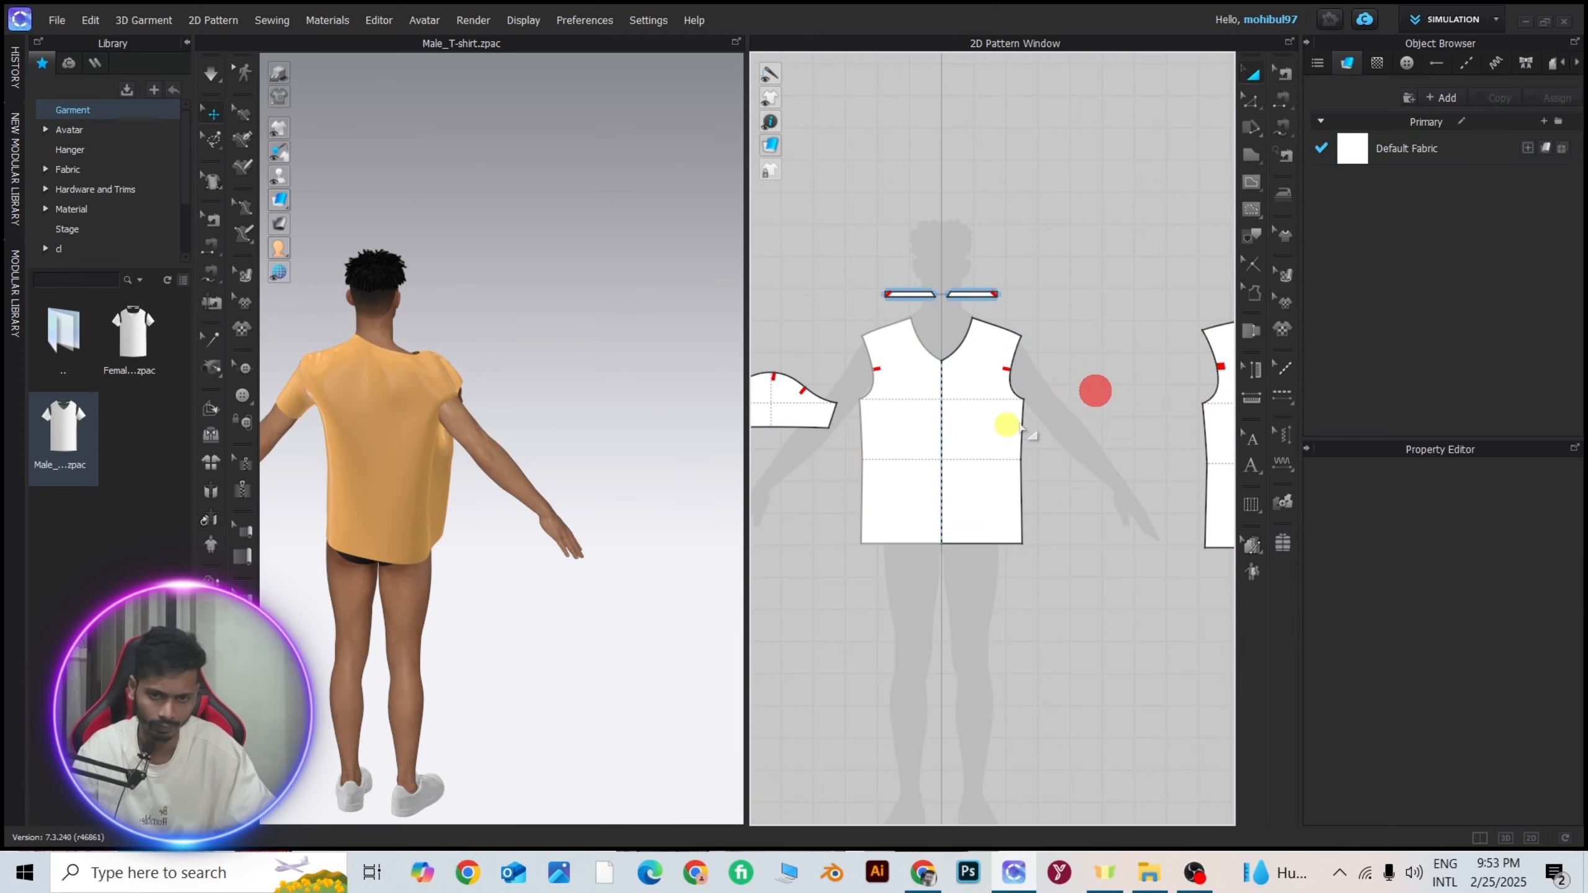
scroll(1019, 425, down, 5)
scroll(959, 377, up, 5)
click(978, 366)
key(Delete)
scroll(860, 319, down, 5)
scroll(446, 351, up, 3)
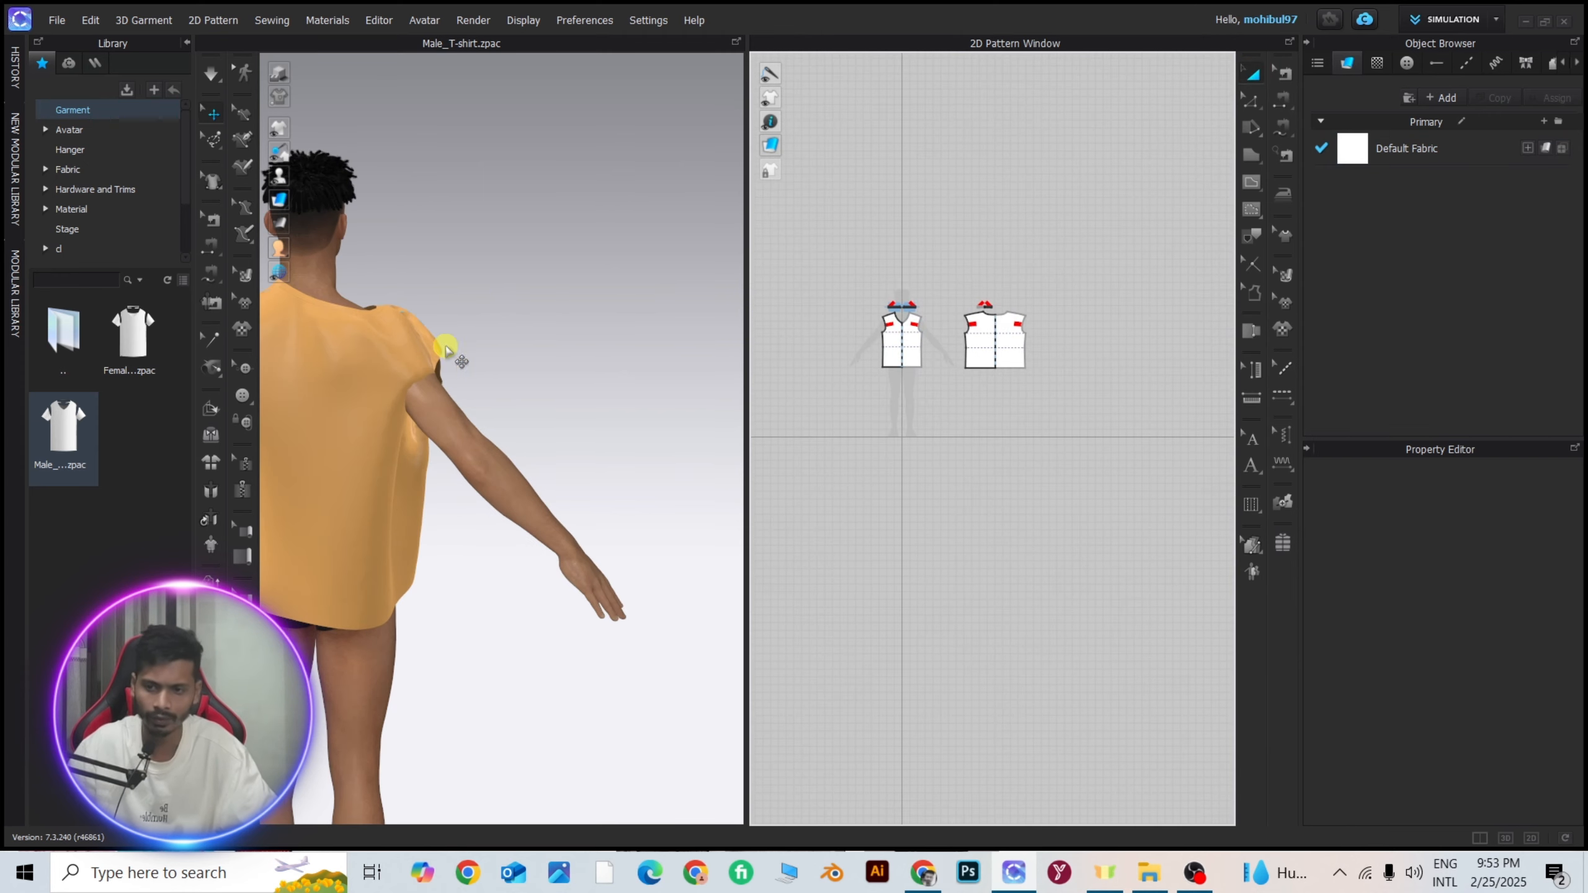
Simulate the sleeveless shirt and inspect how the widened back piece drapes on the avatar.
key(space)
click(366, 379)
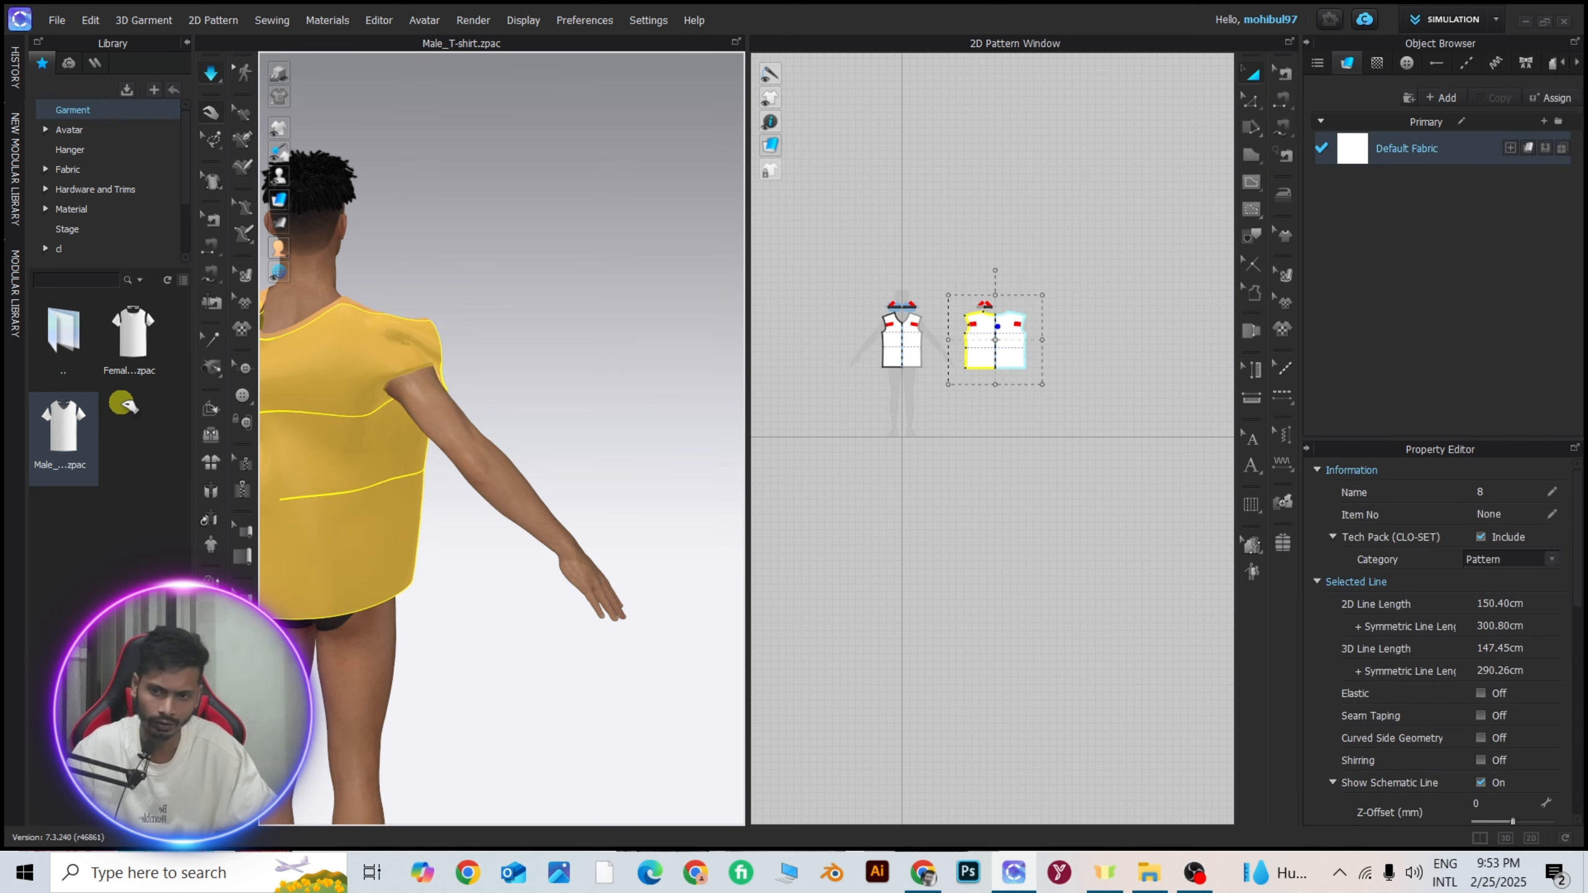
scroll(473, 440, down, 3)
click(588, 393)
right_drag(510, 397, 370, 411)
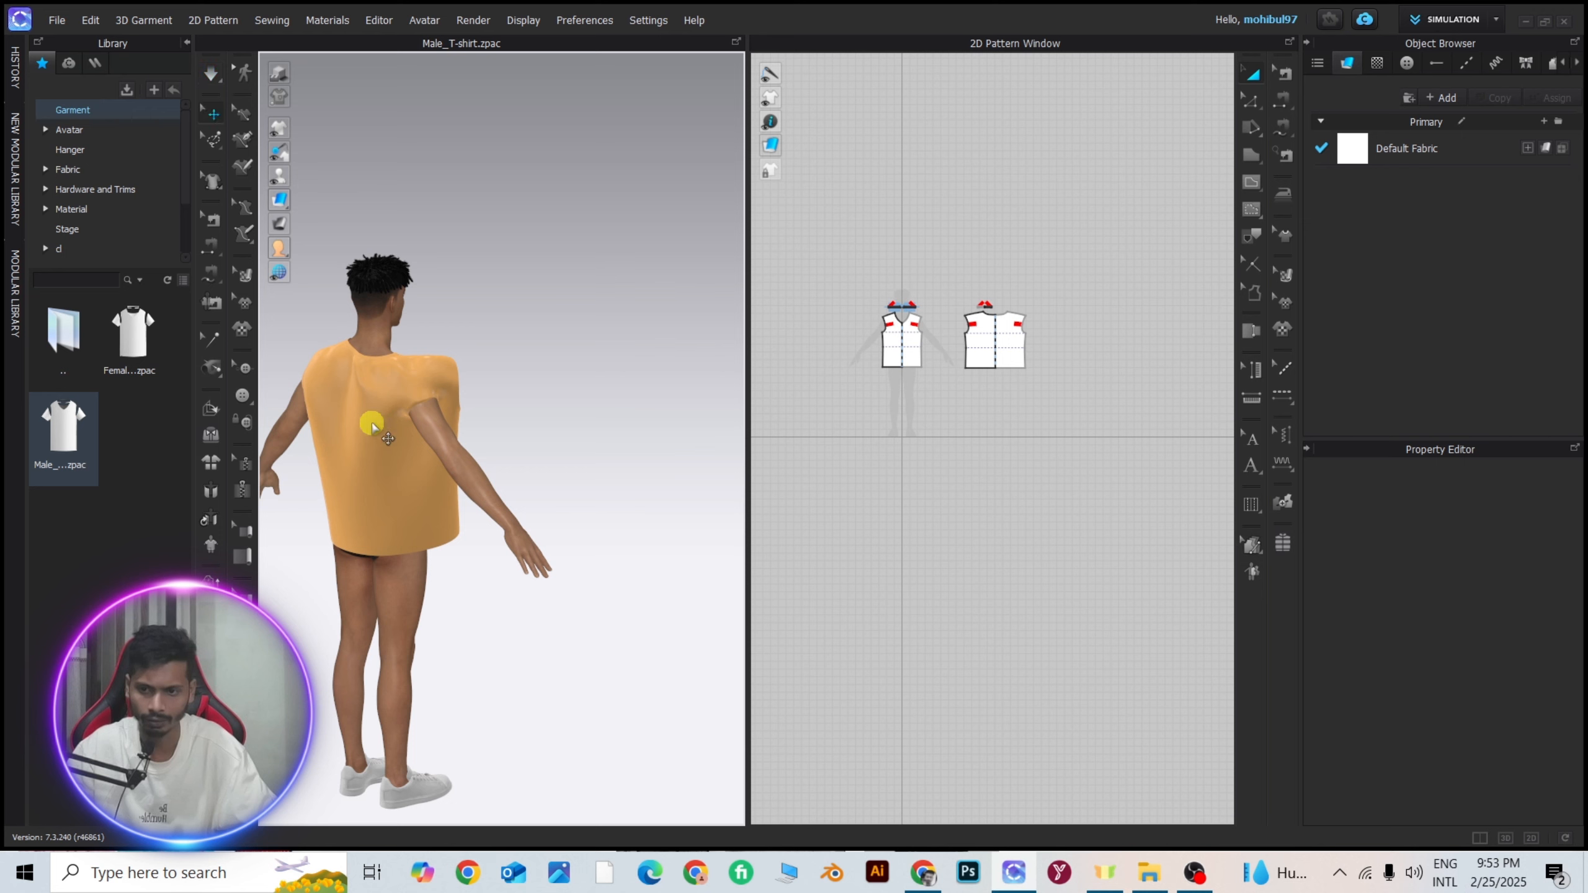
Resume the simulation and tug the back piece at the shoulder and hem to settle its drape on the avatar.
click(371, 425)
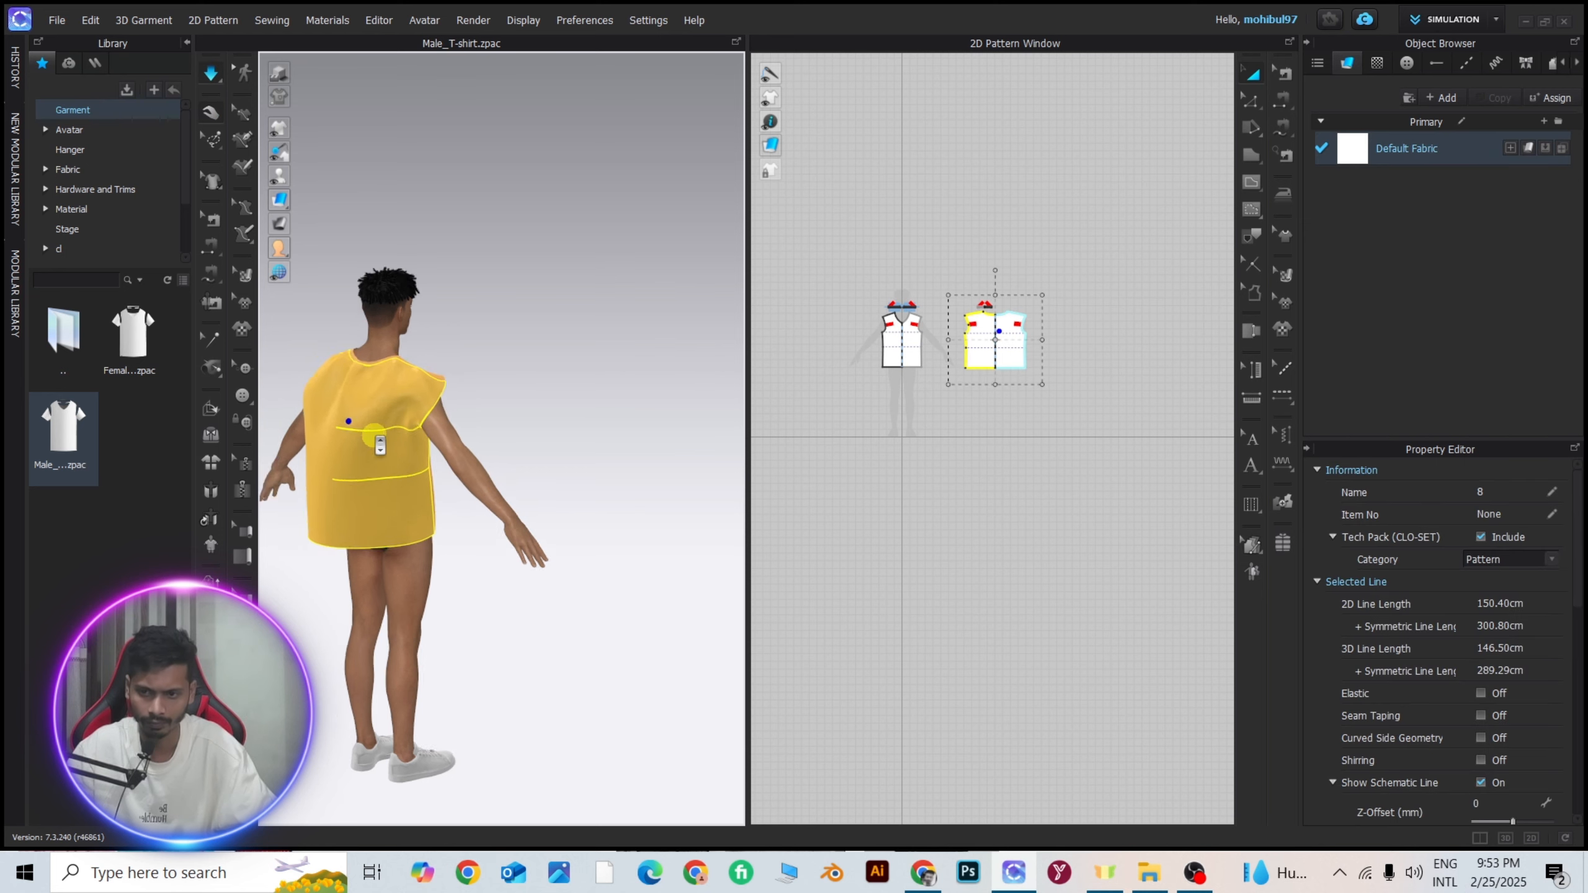
scroll(375, 436, down, 3)
key(8)
drag(381, 430, 441, 394)
drag(440, 393, 353, 361)
drag(384, 445, 345, 475)
drag(391, 485, 364, 494)
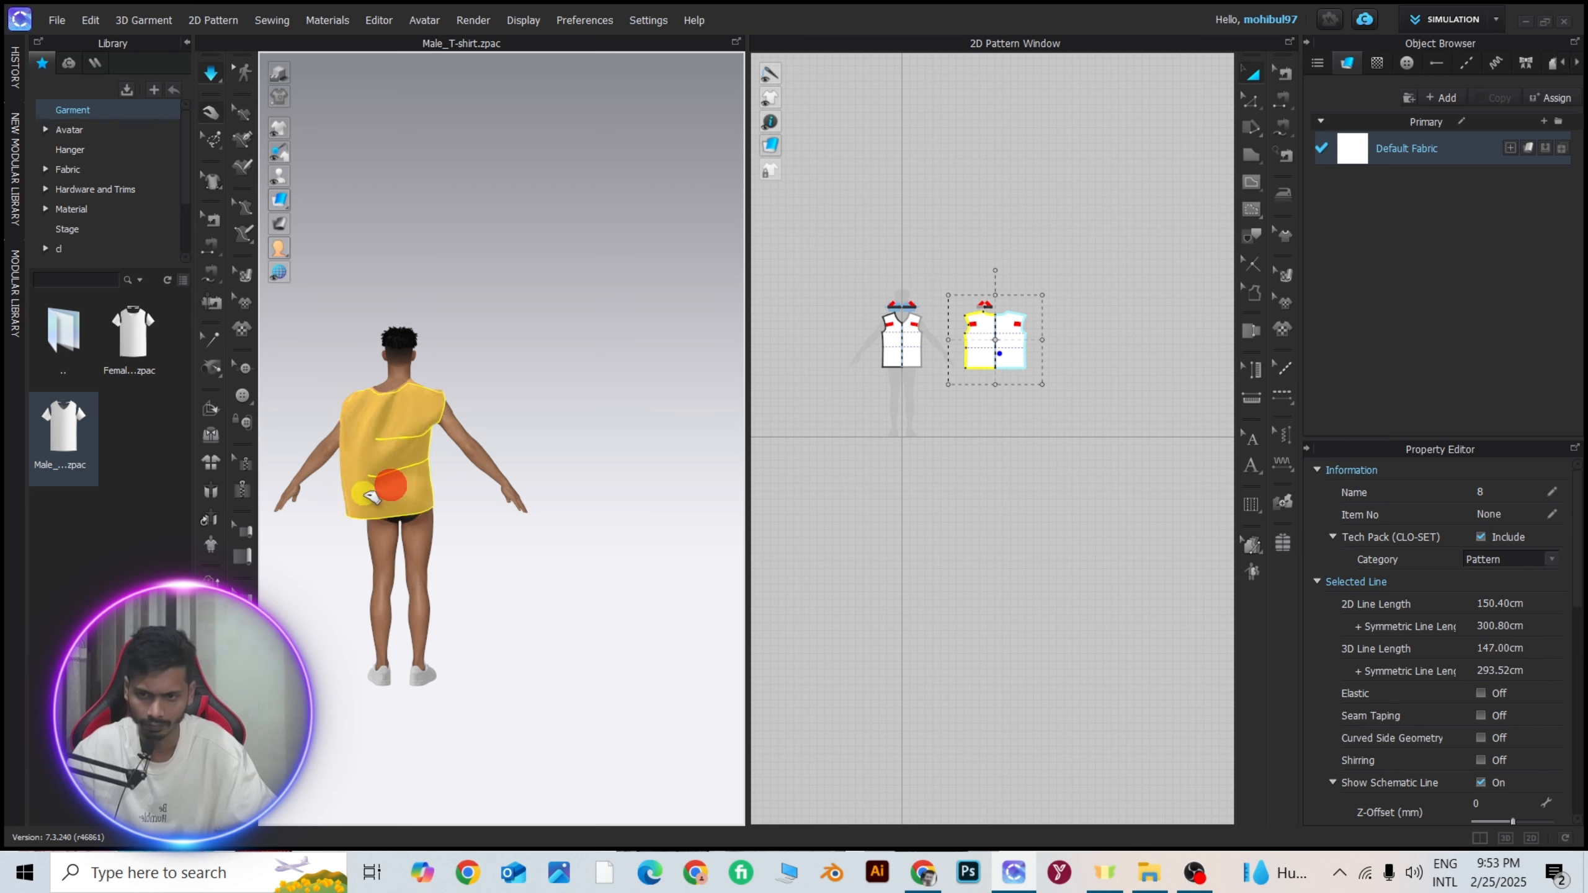
click(489, 344)
right_drag(489, 344, 425, 400)
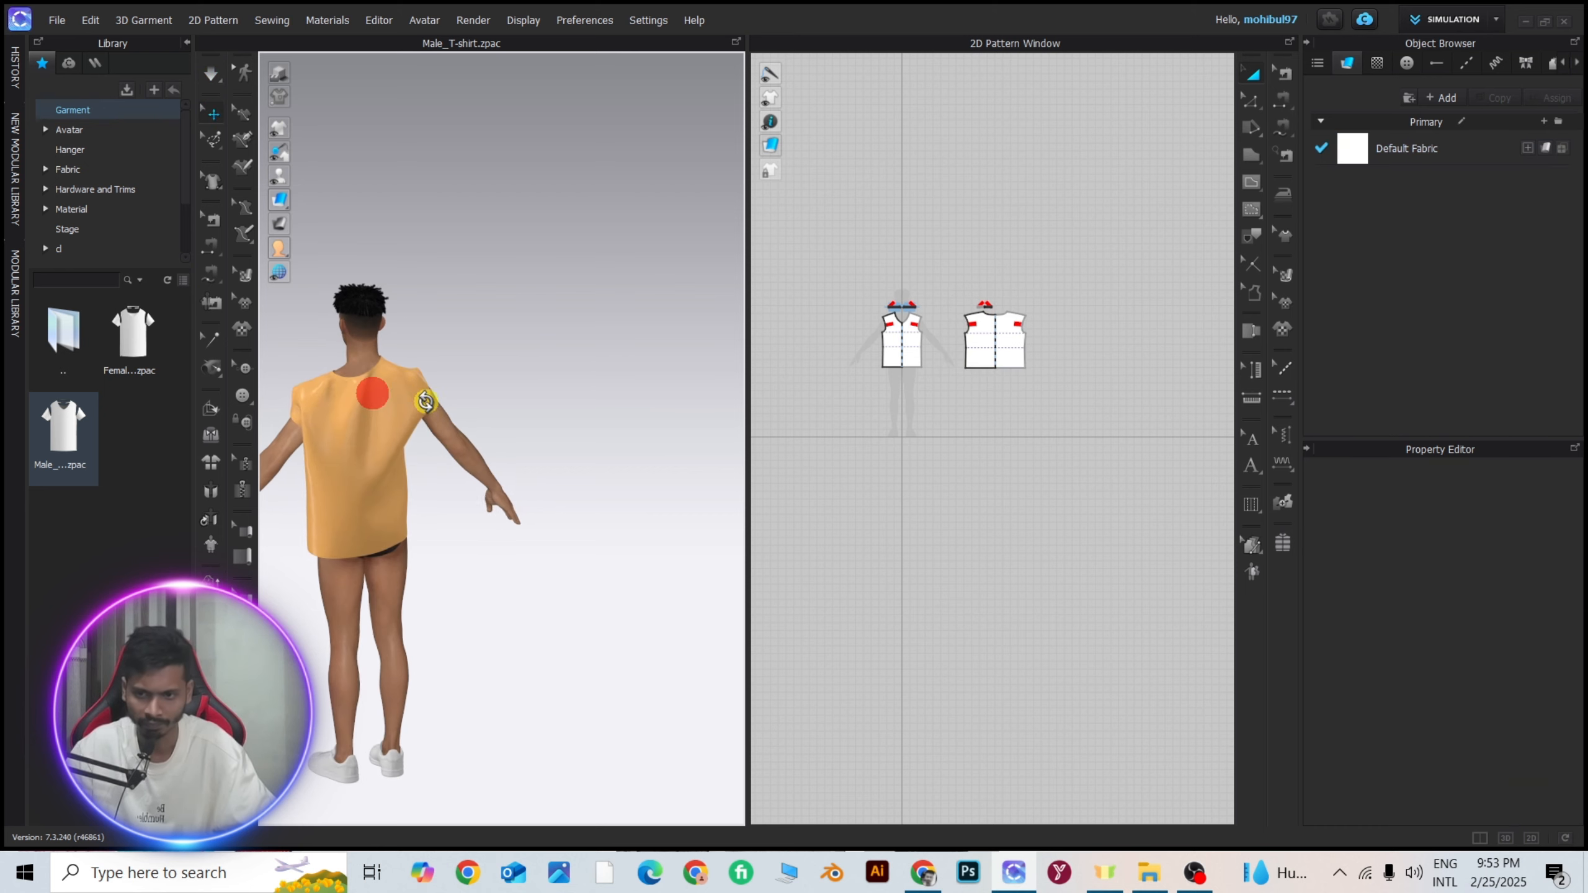
Examine from behind how the widened back piece drapes on the avatar.
middle_drag(396, 377, 551, 412)
scroll(453, 318, up, 7)
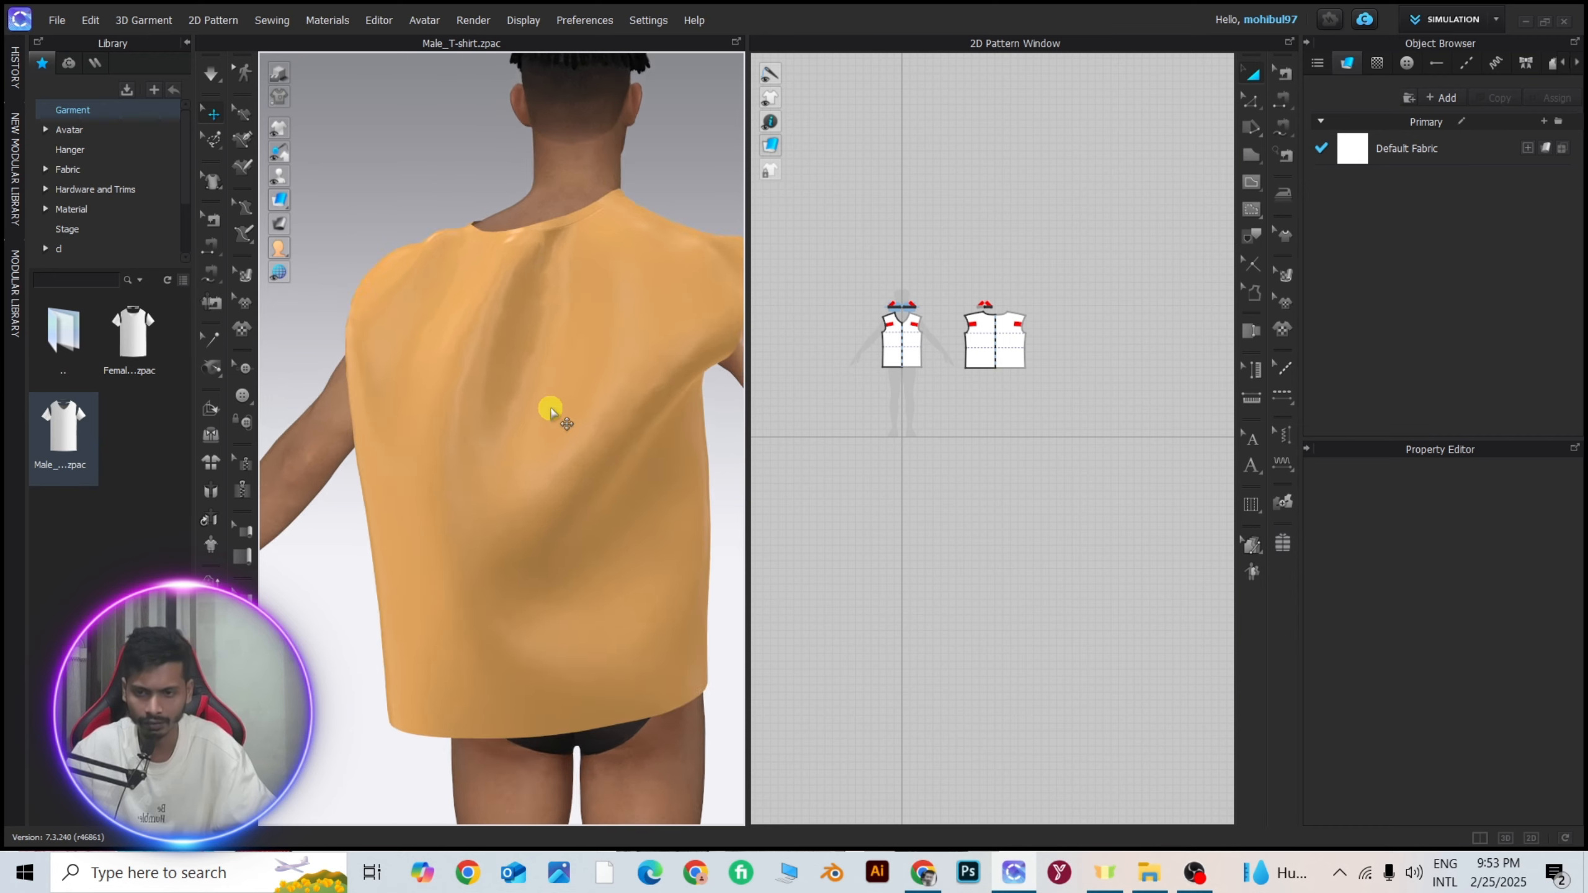
scroll(551, 407, down, 3)
scroll(1092, 425, up, 6)
scroll(539, 485, down, 2)
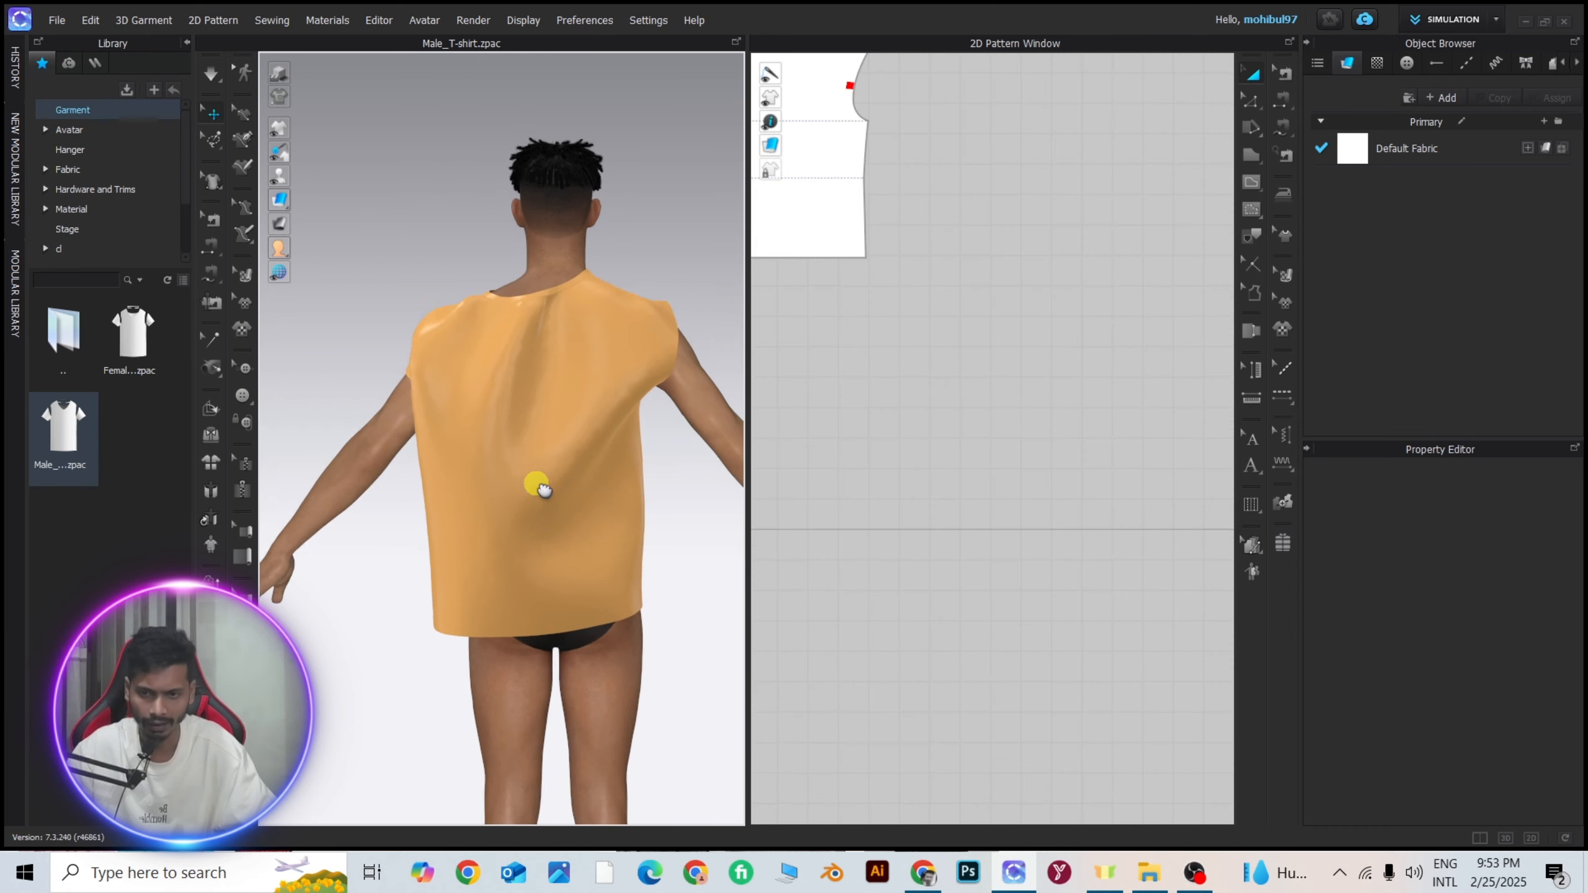
scroll(542, 489, down, 2)
scroll(915, 425, down, 5)
scroll(904, 340, up, 4)
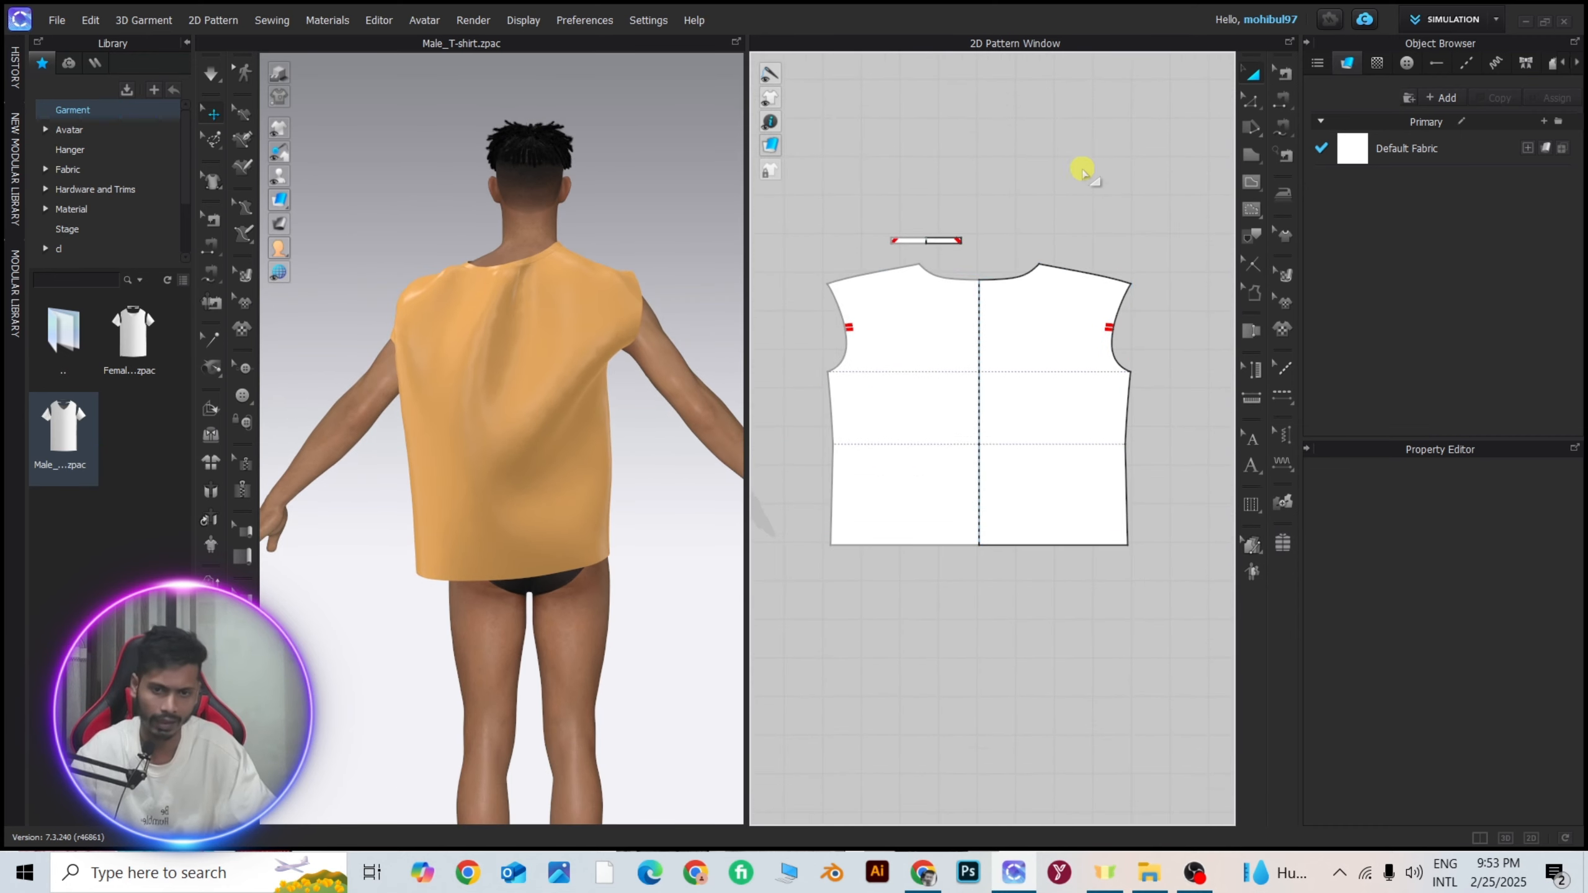
With the Tack tool, place a diagonal tack about 11.8 cm long near the lower side corner of the back pattern.
click(213, 370)
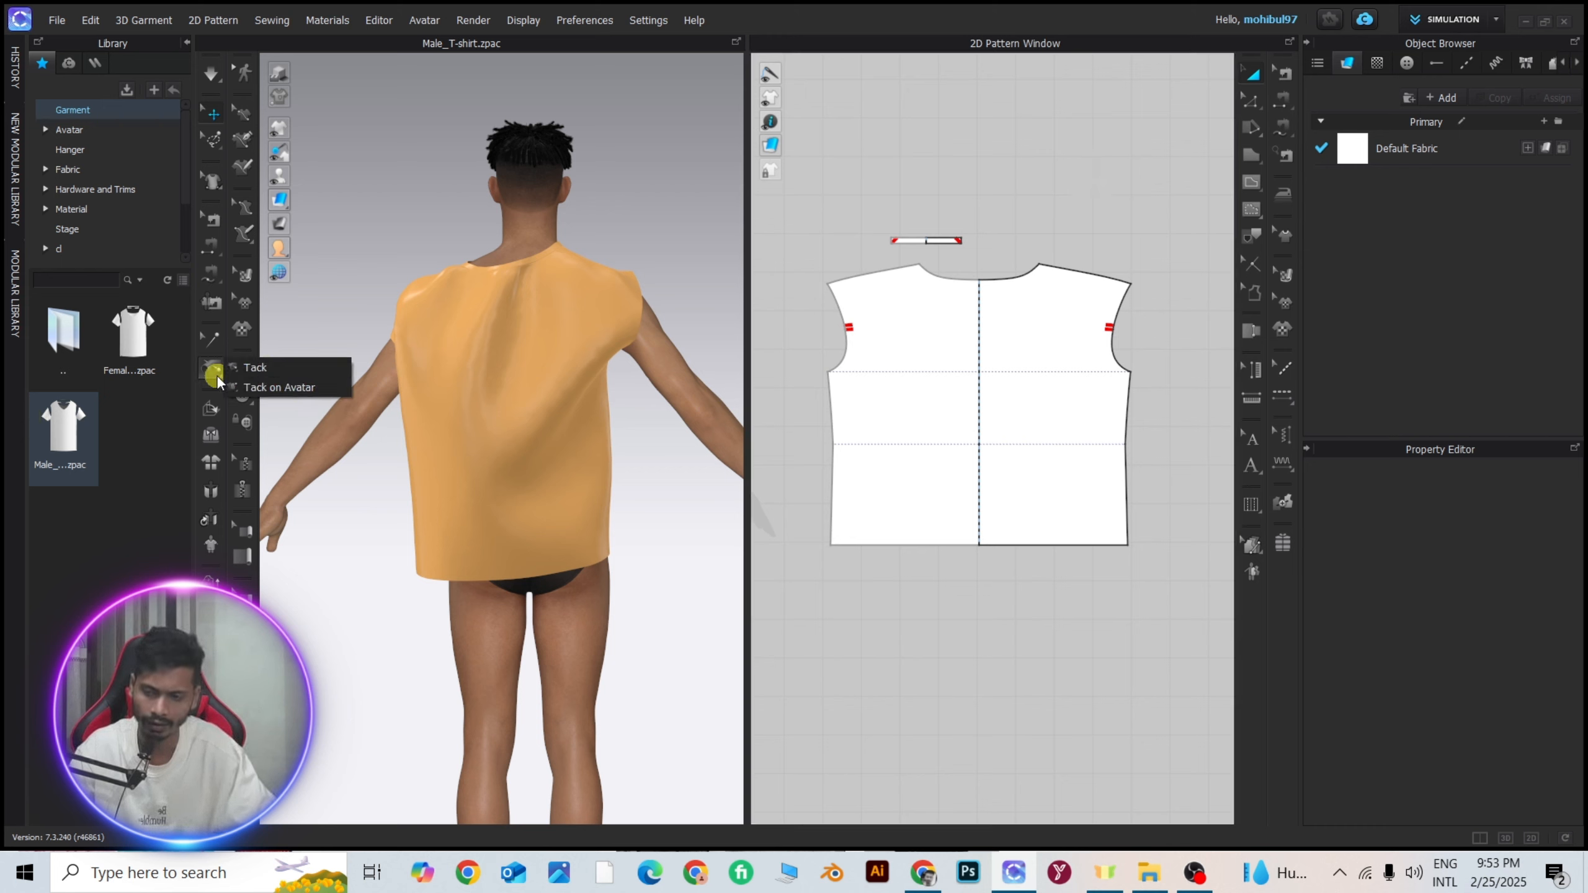
click(211, 376)
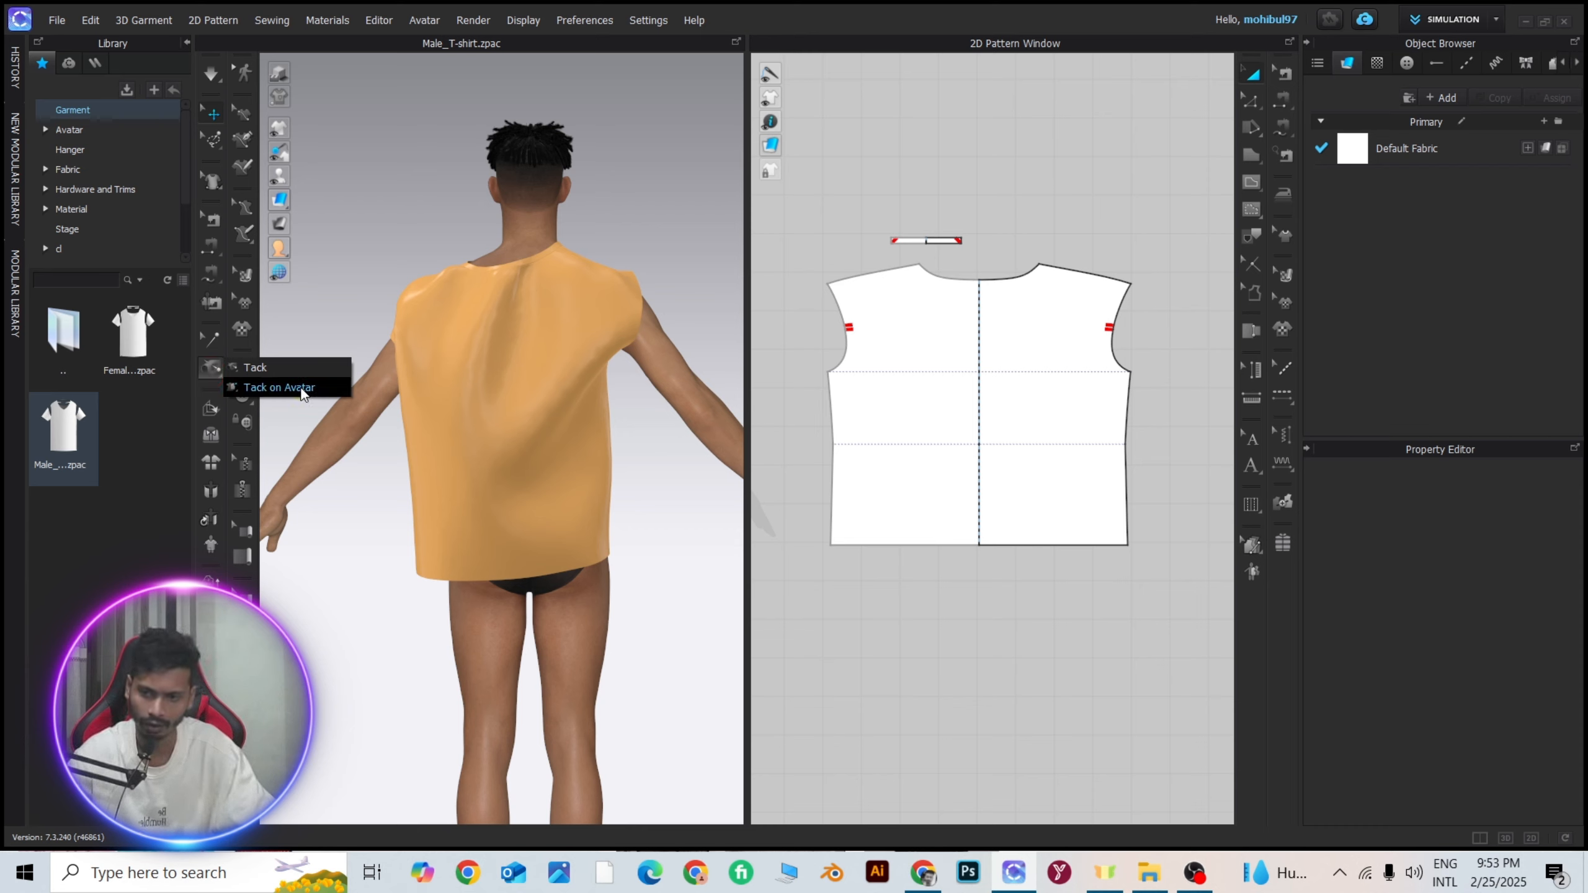
click(256, 367)
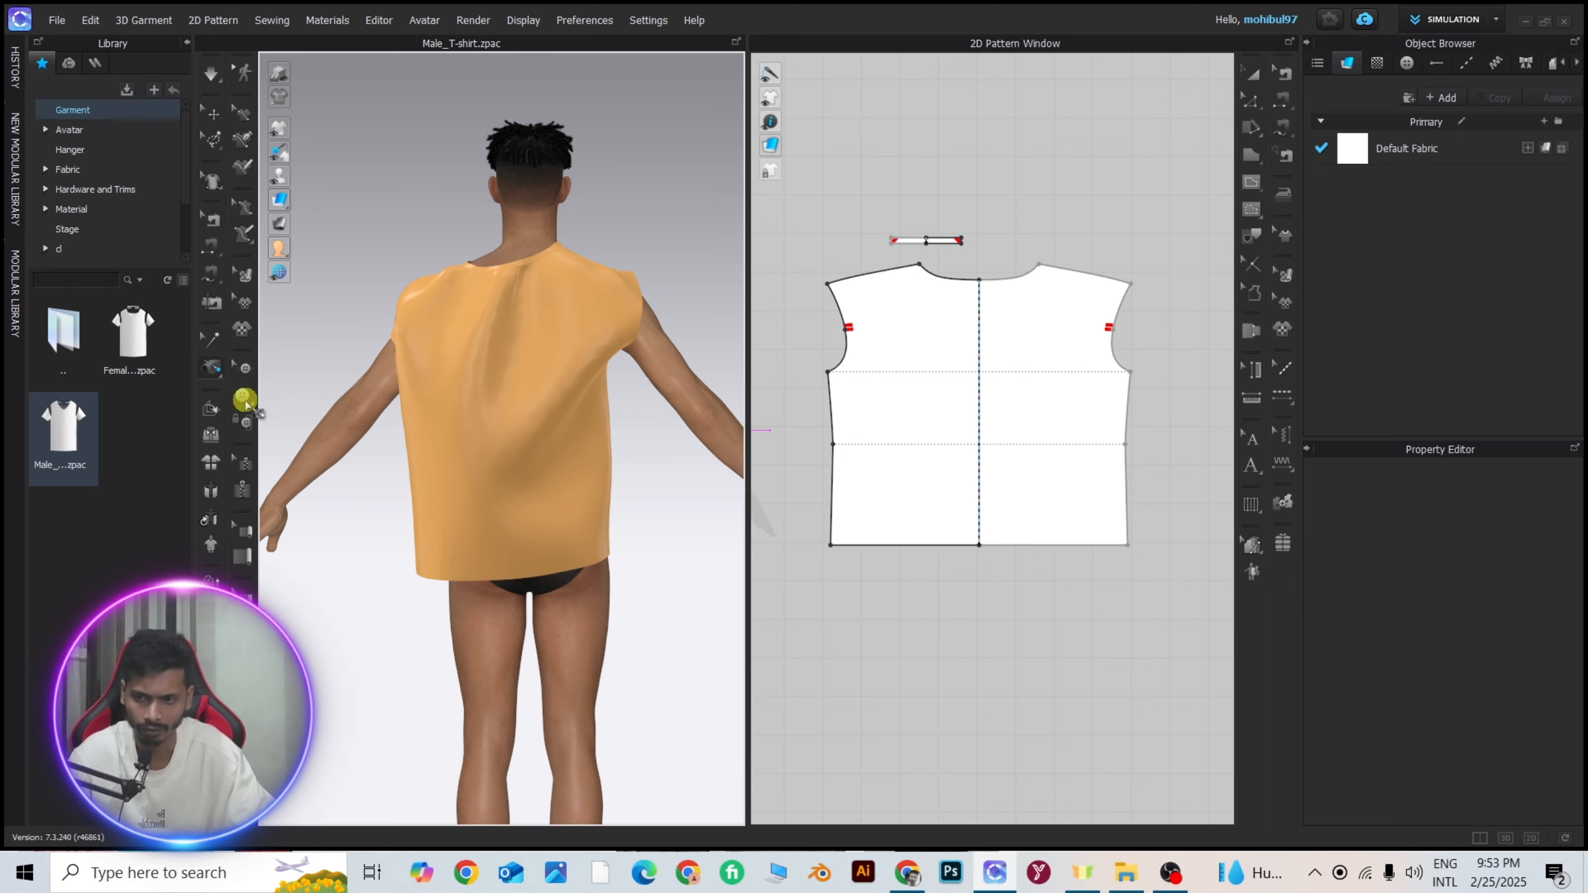
scroll(1071, 438, up, 6)
middle_drag(1066, 505, 910, 212)
scroll(962, 482, down, 2)
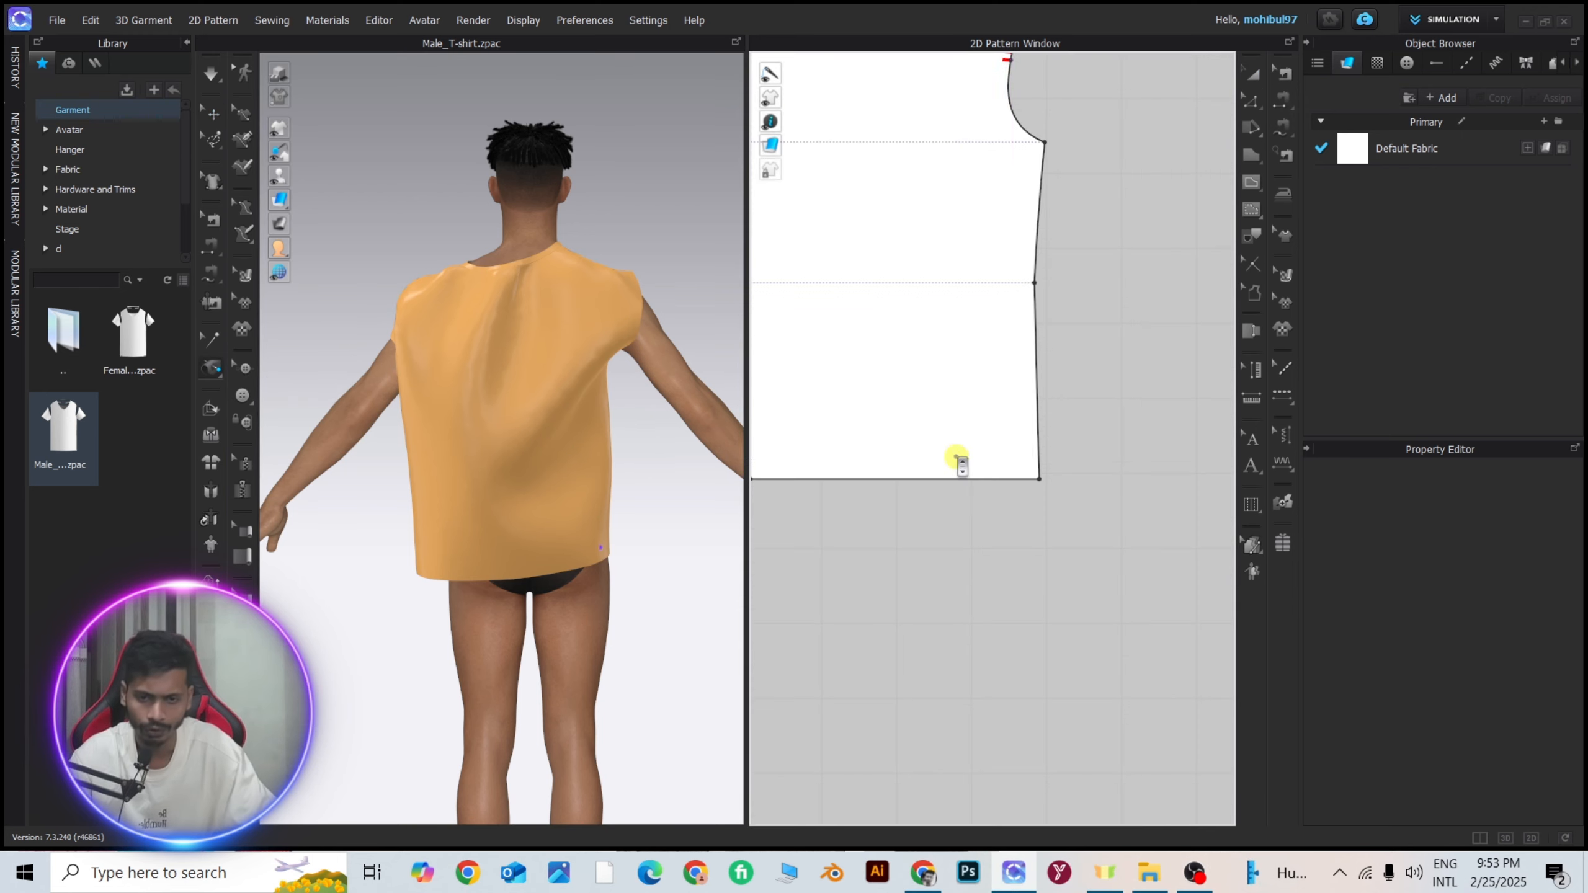
scroll(982, 418, up, 3)
click(1030, 455)
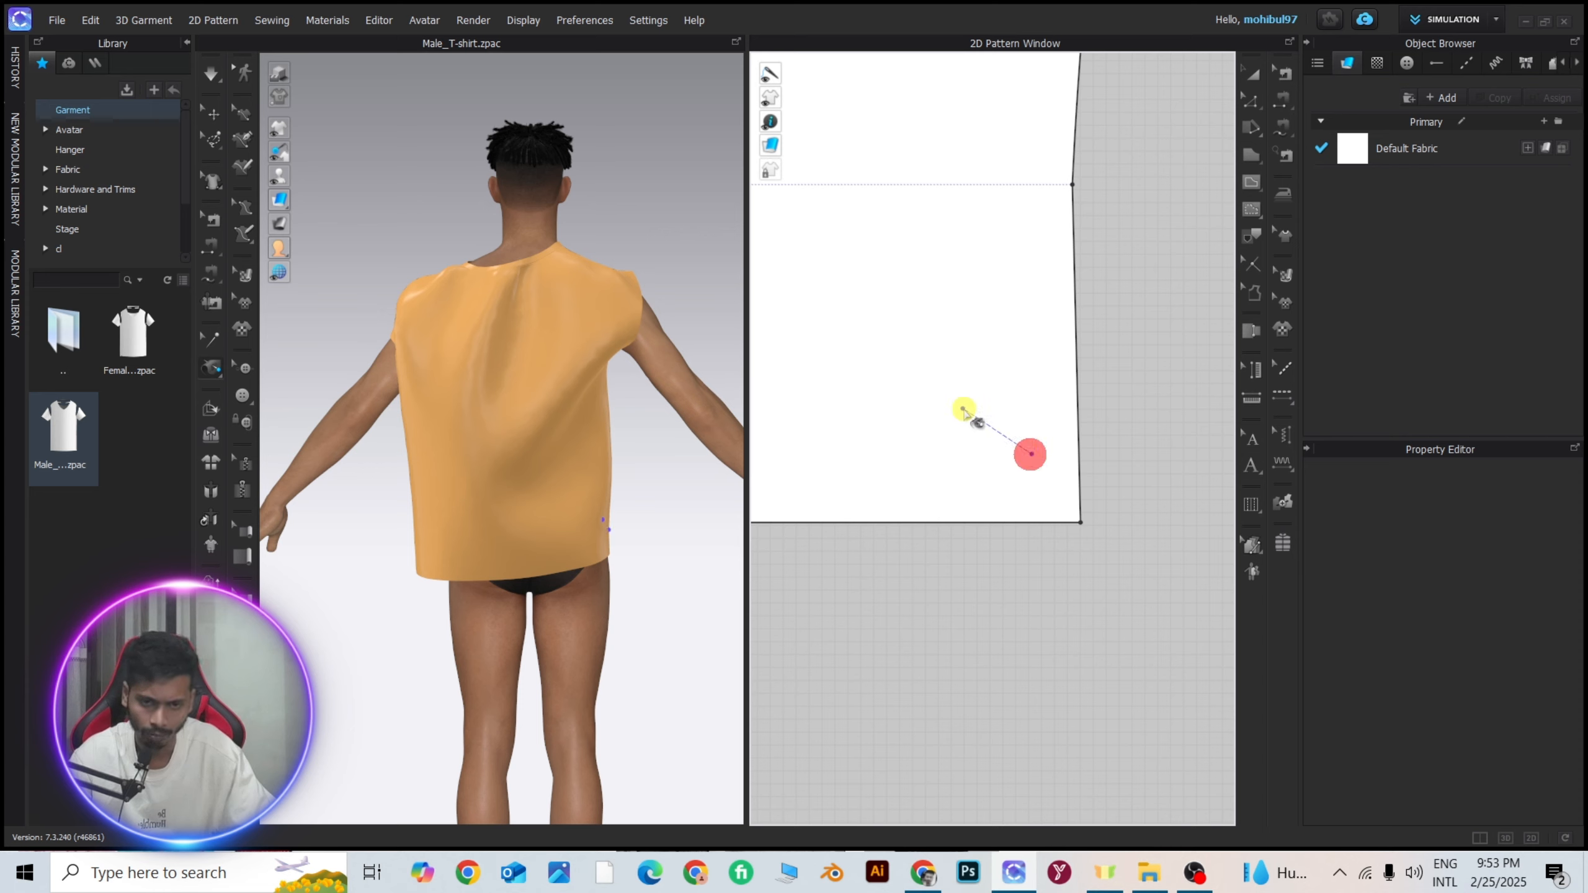
click(925, 346)
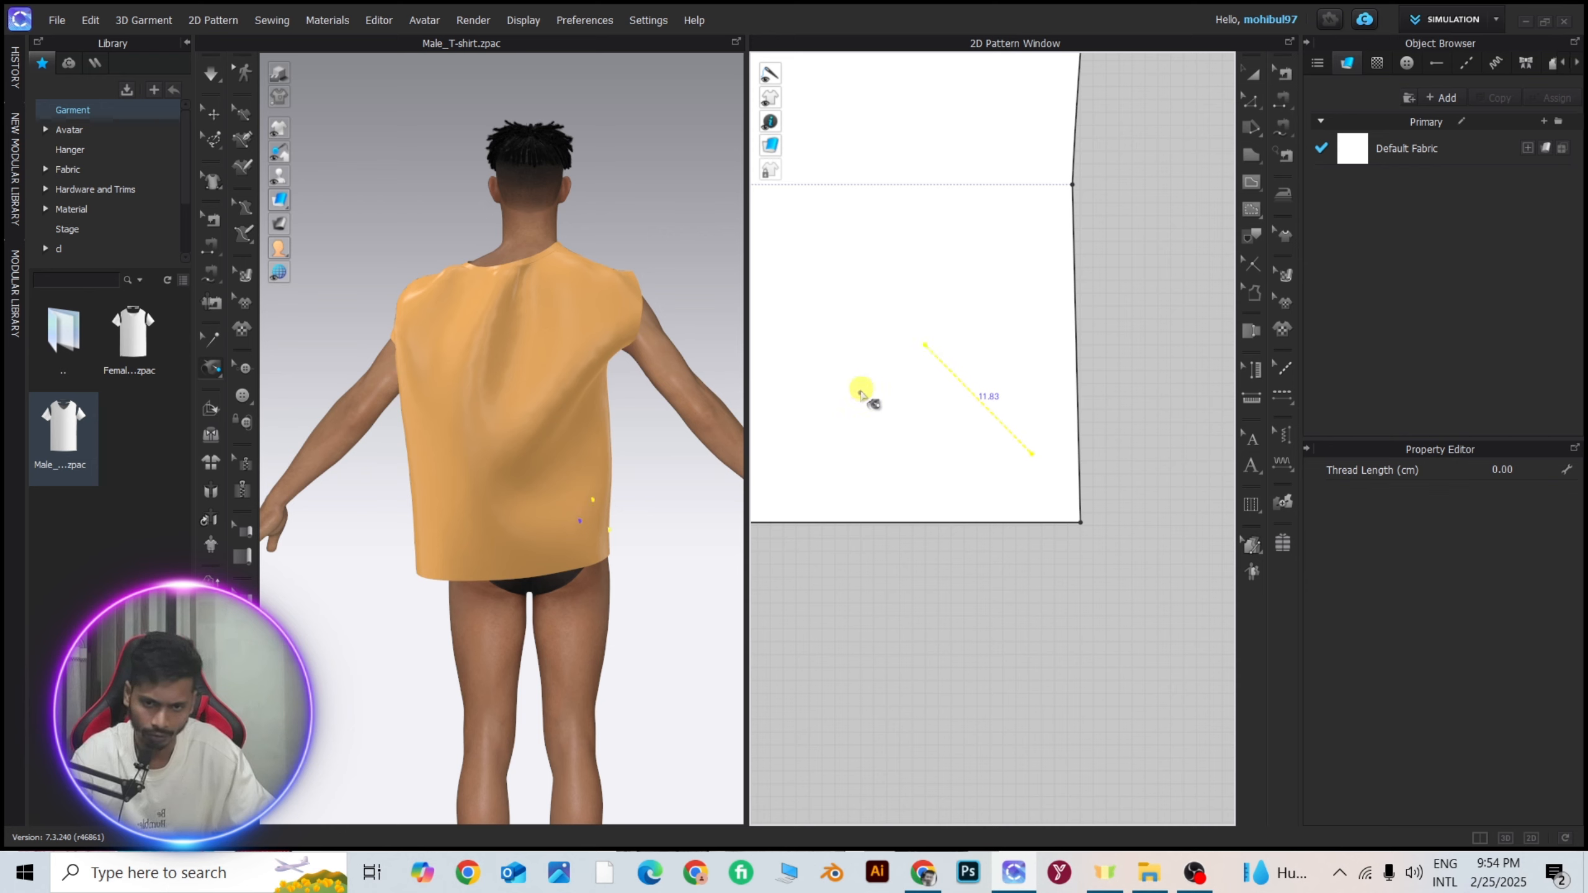
Add four more diagonal tacks on the lower back half, about 10.9, 10, 11.9 and 11.1 cm long, in a chevron arrangement.
click(812, 468)
scroll(811, 467, down, 4)
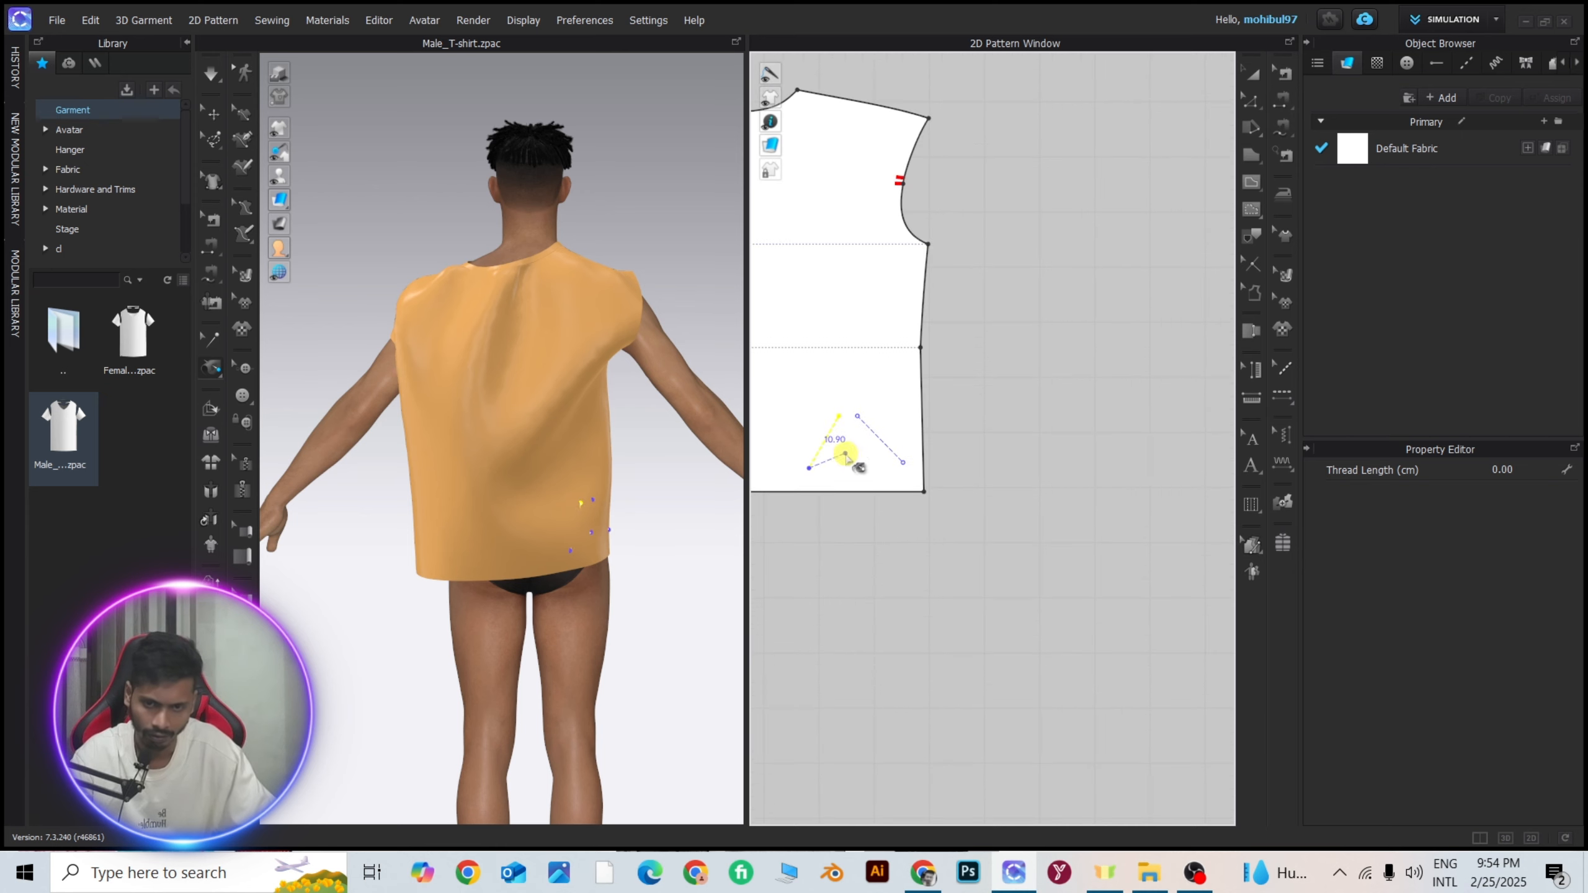
scroll(886, 443, down, 4)
scroll(900, 378, up, 7)
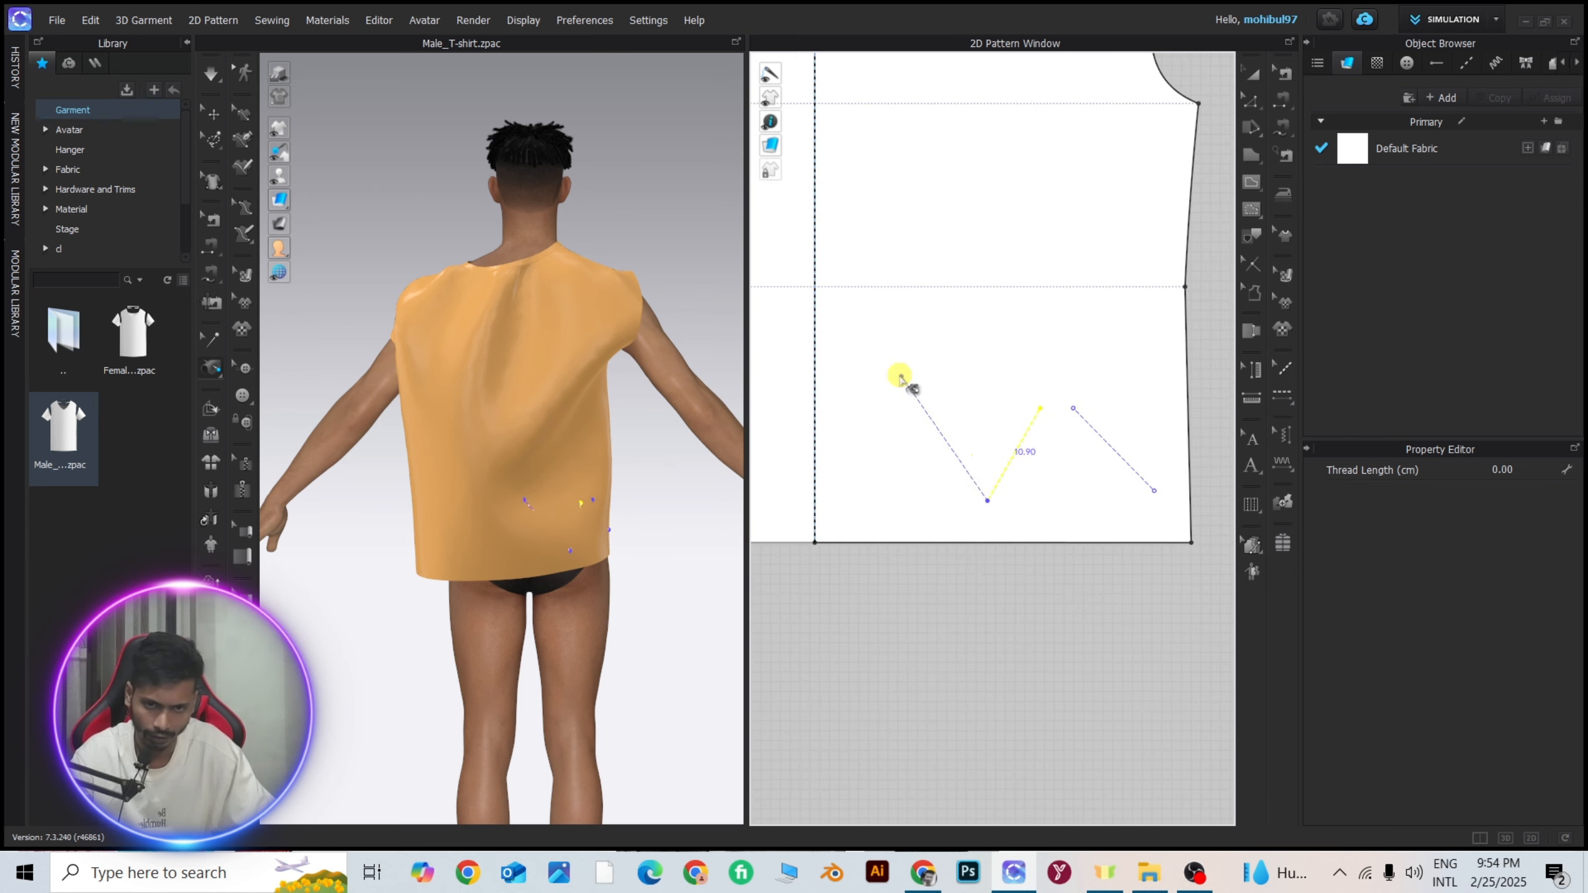
key(Escape)
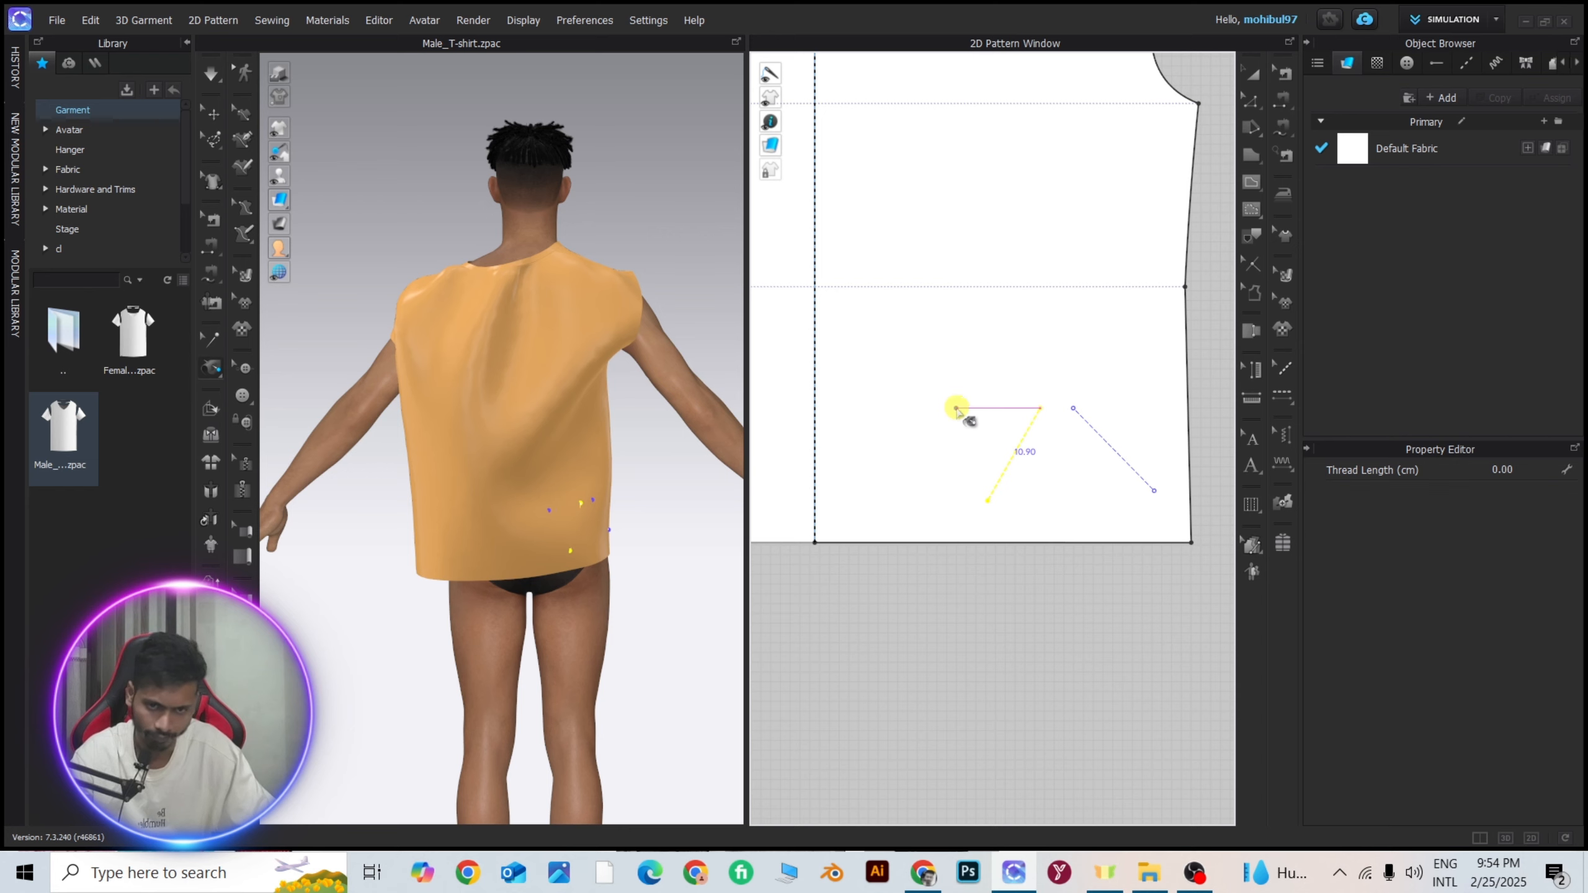
click(905, 492)
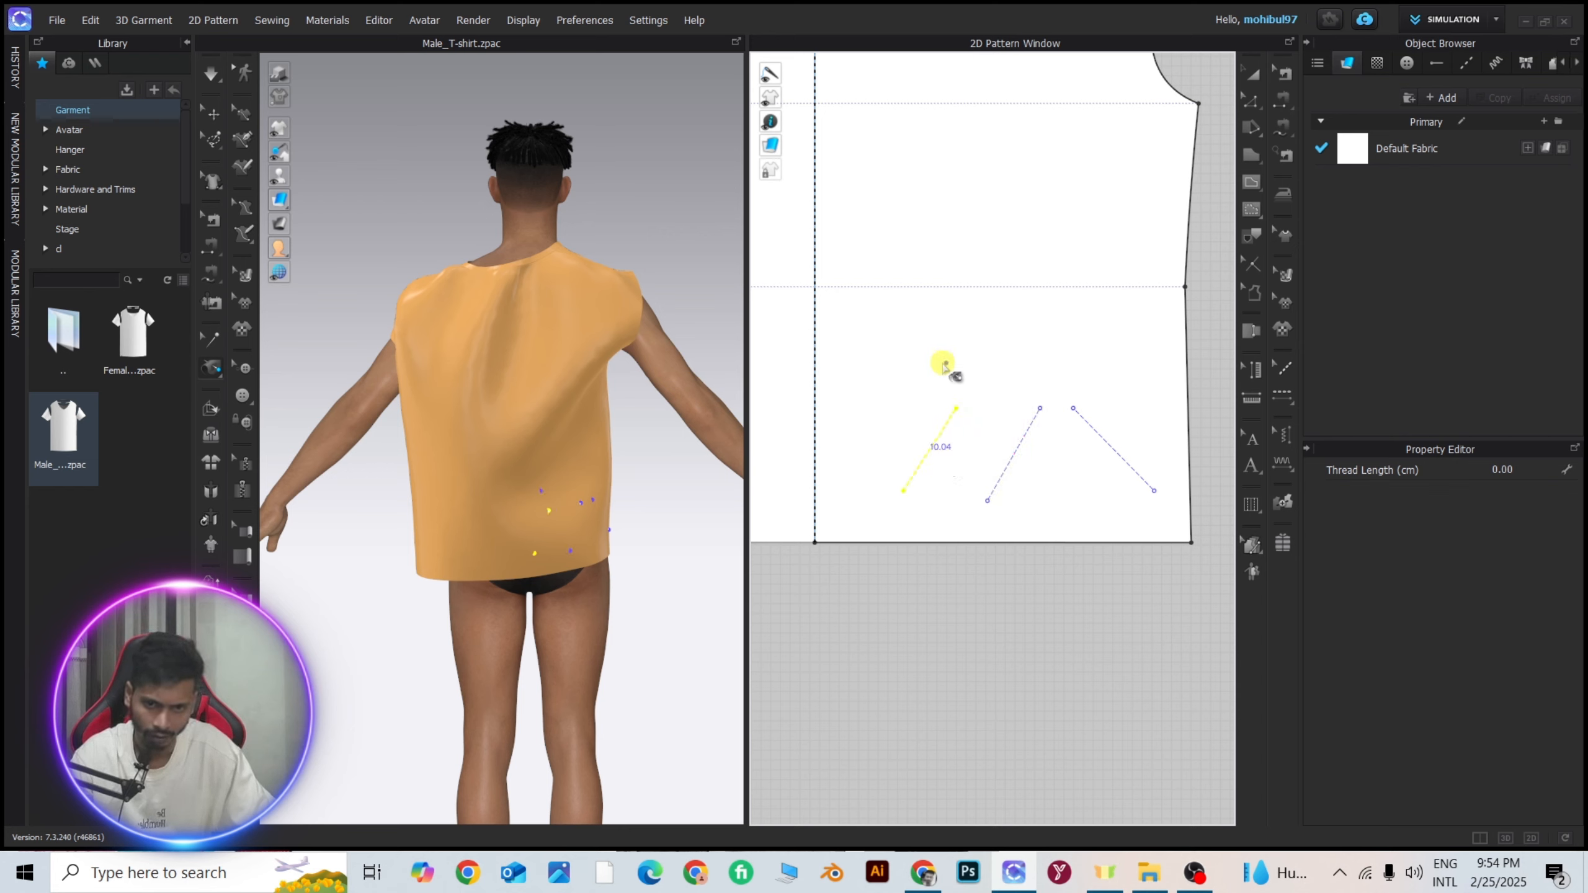
click(1002, 416)
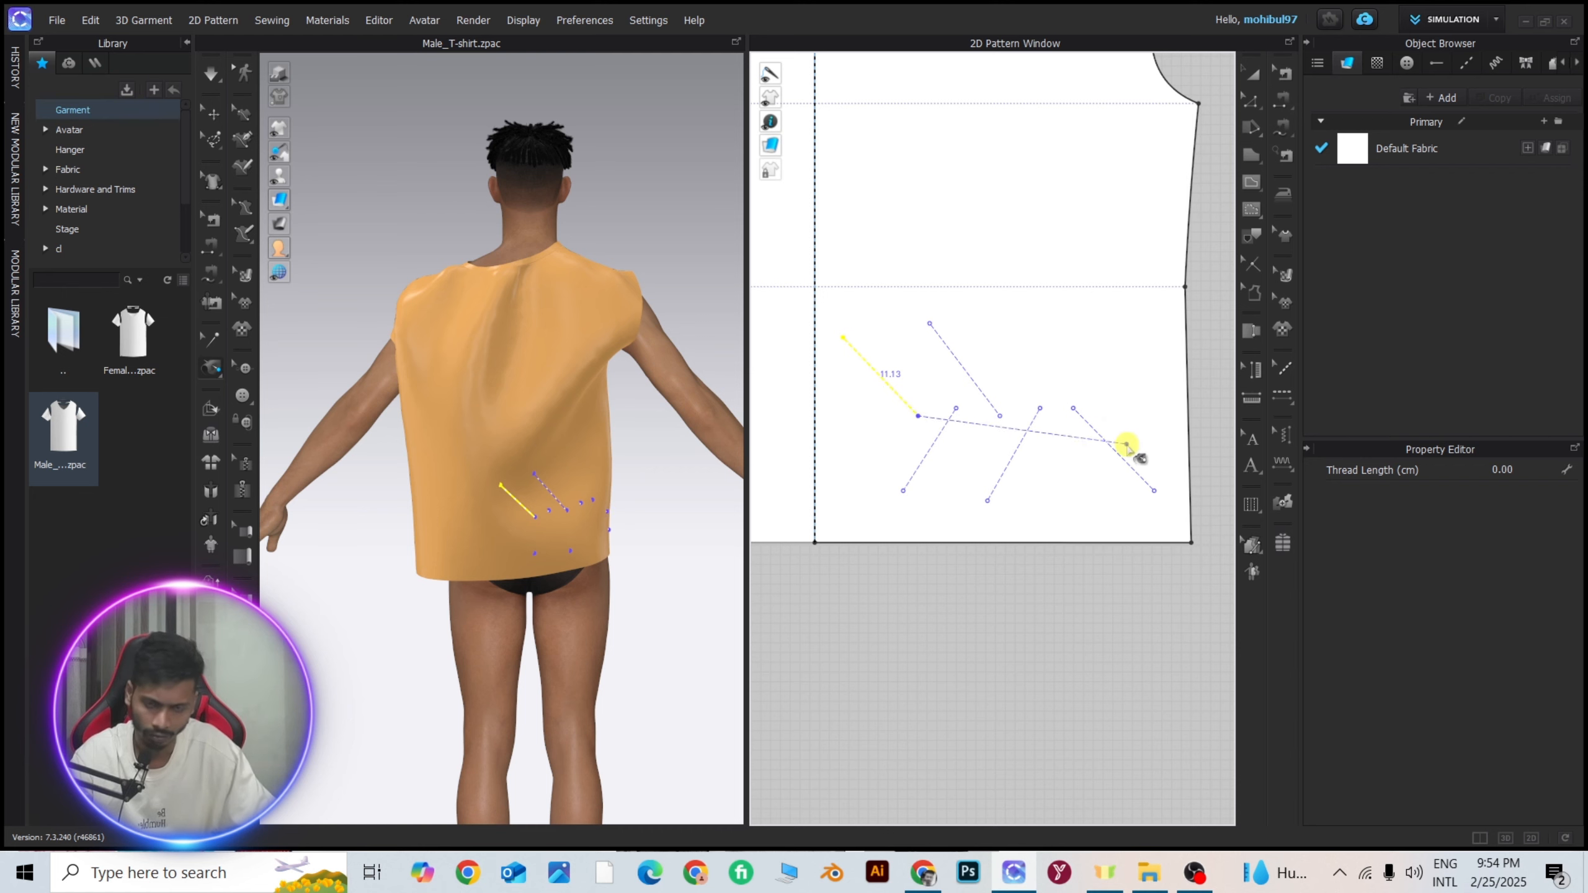
Delete the diagonal tack nearest the side seam of the back pattern.
click(210, 341)
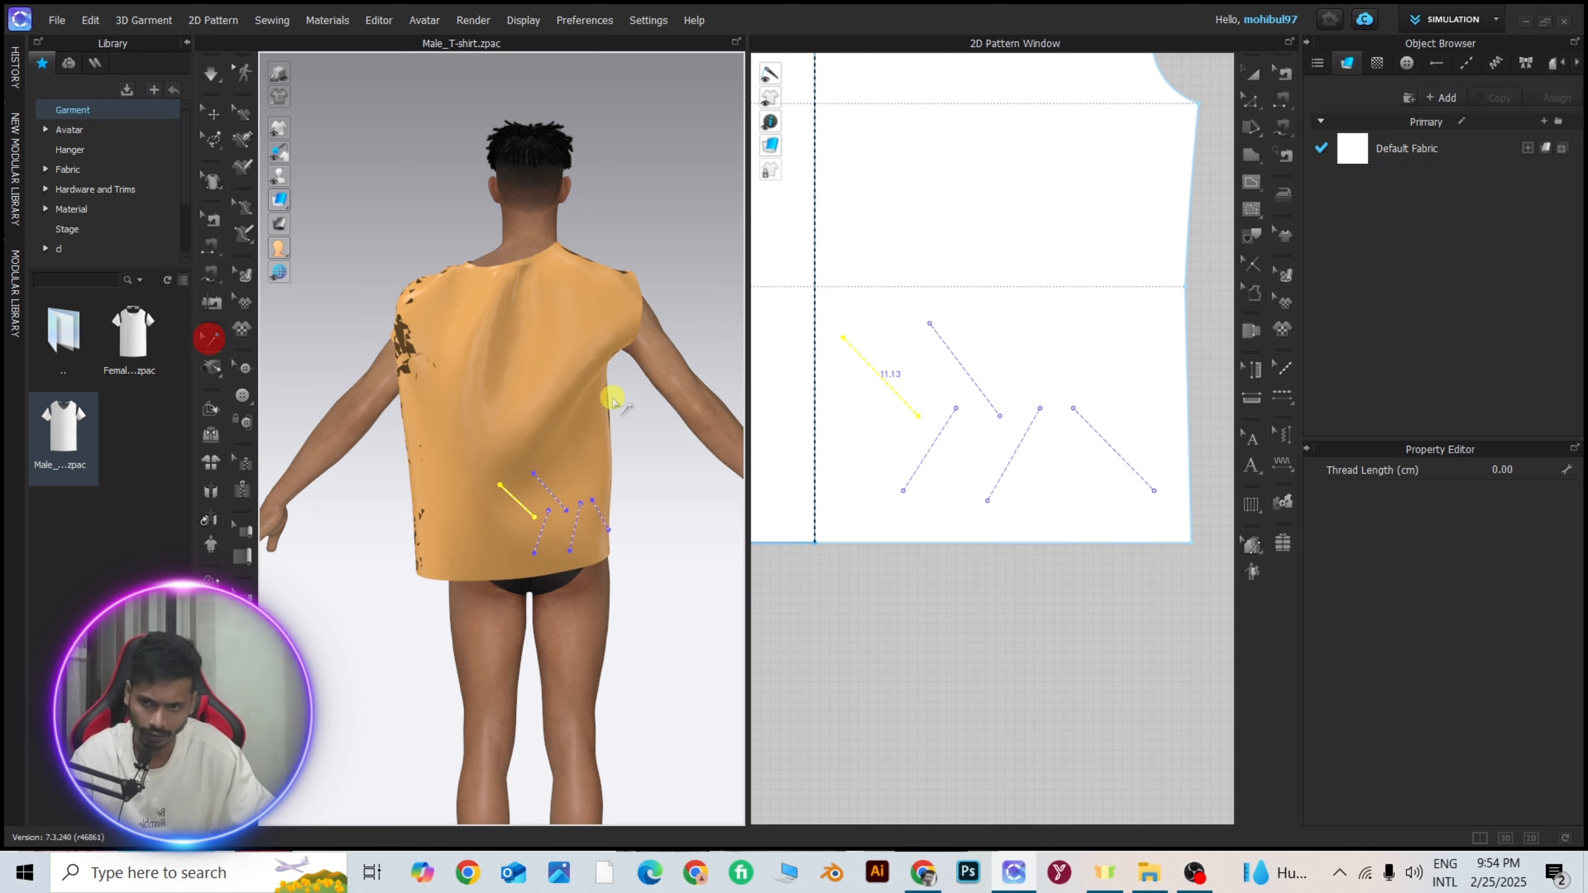
click(1110, 446)
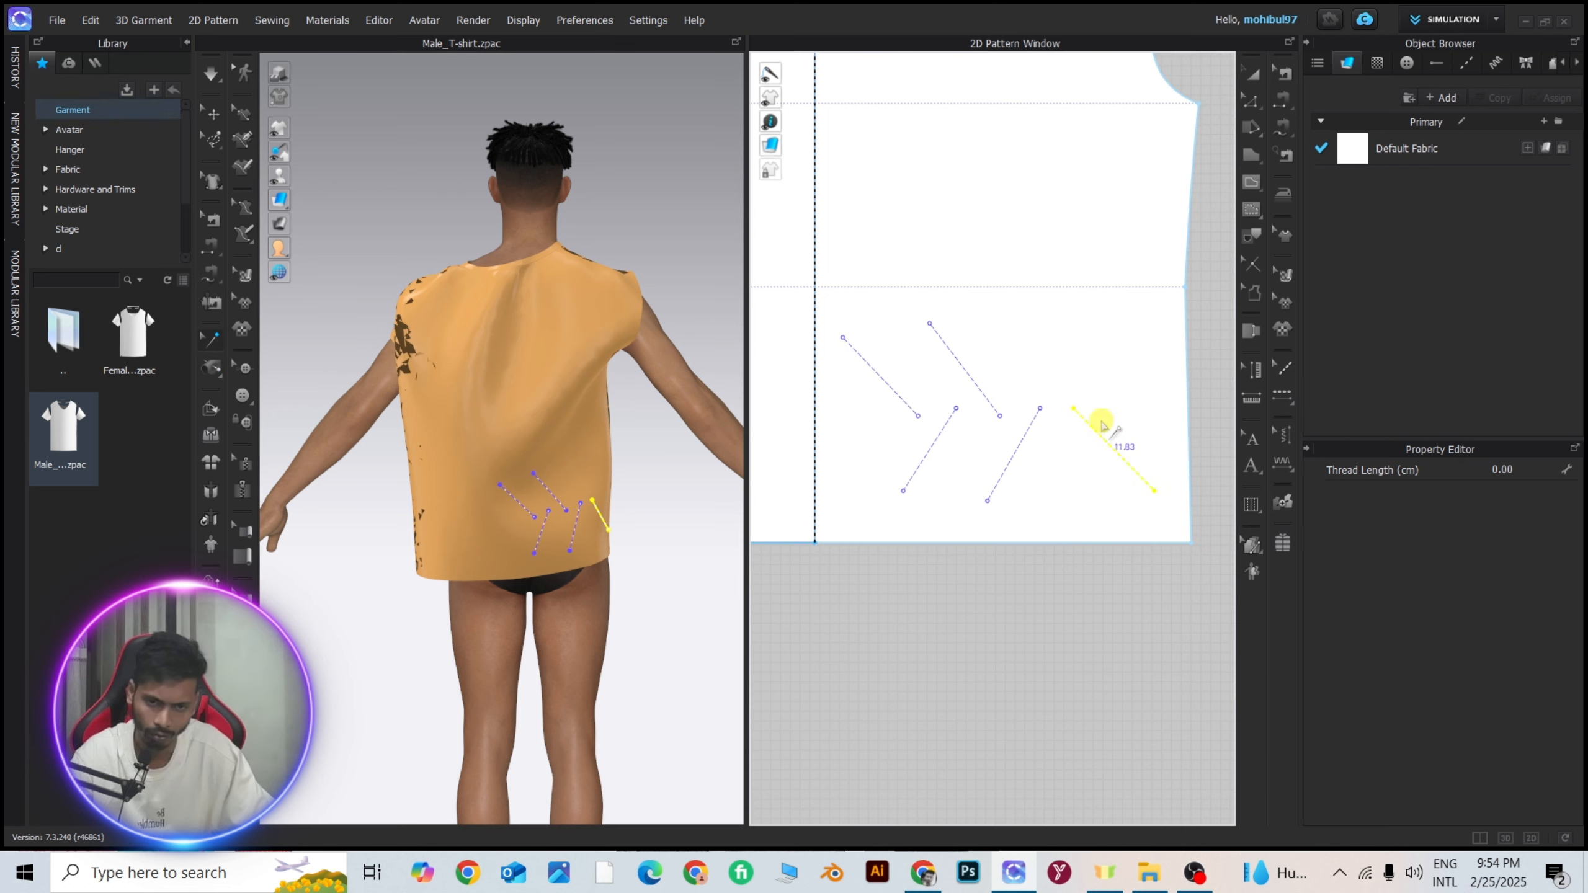
key(Delete)
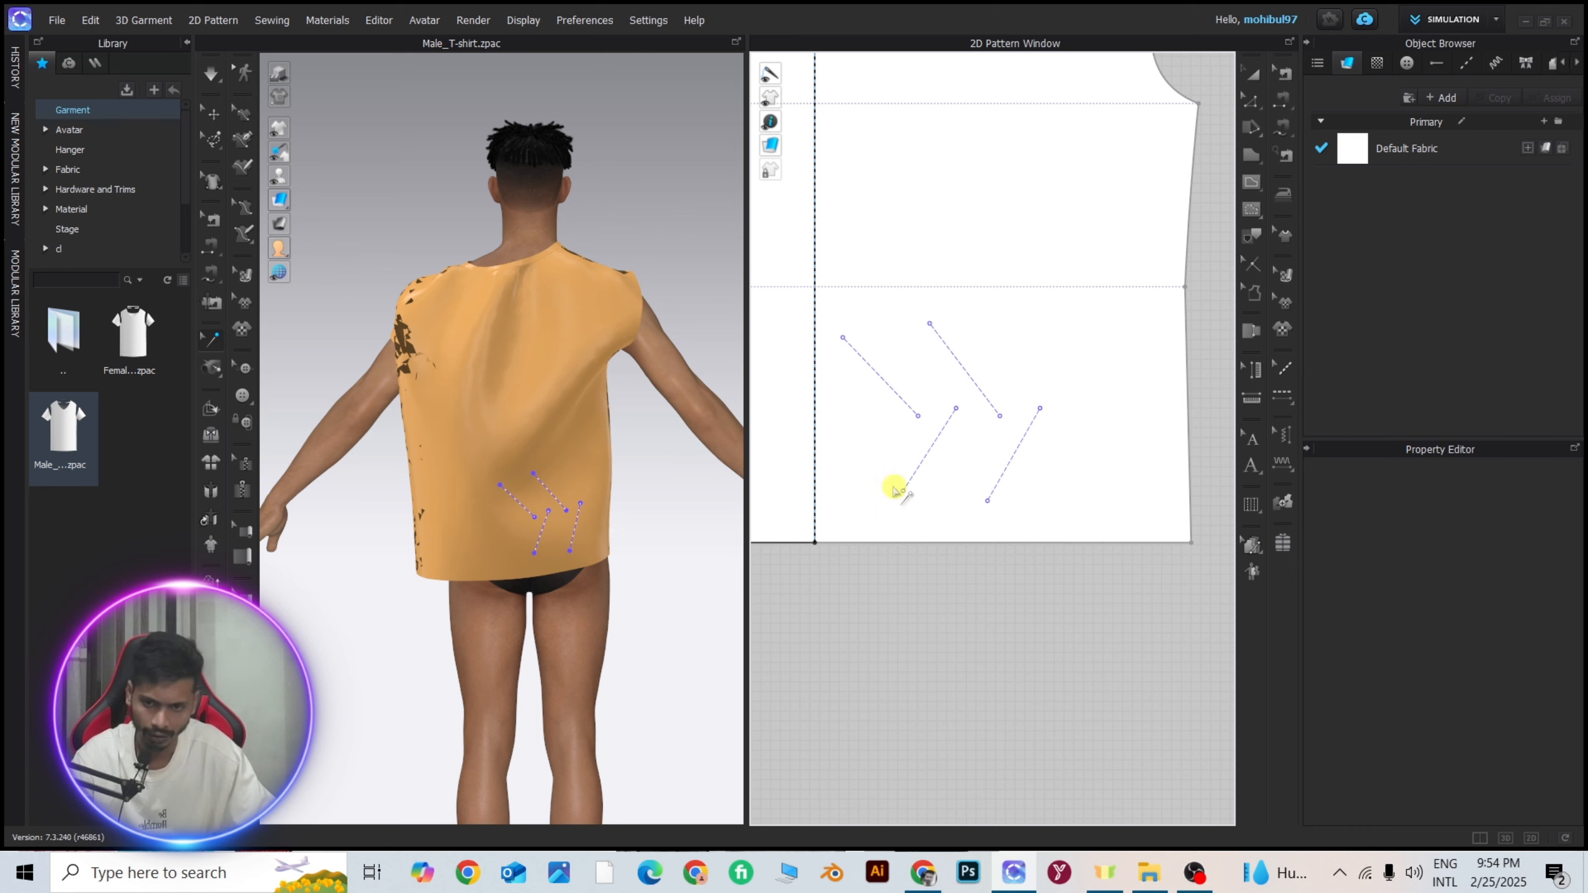
Copy the group of four tacks and paste the duplicate directly above the originals on the same back half.
scroll(973, 402, down, 1)
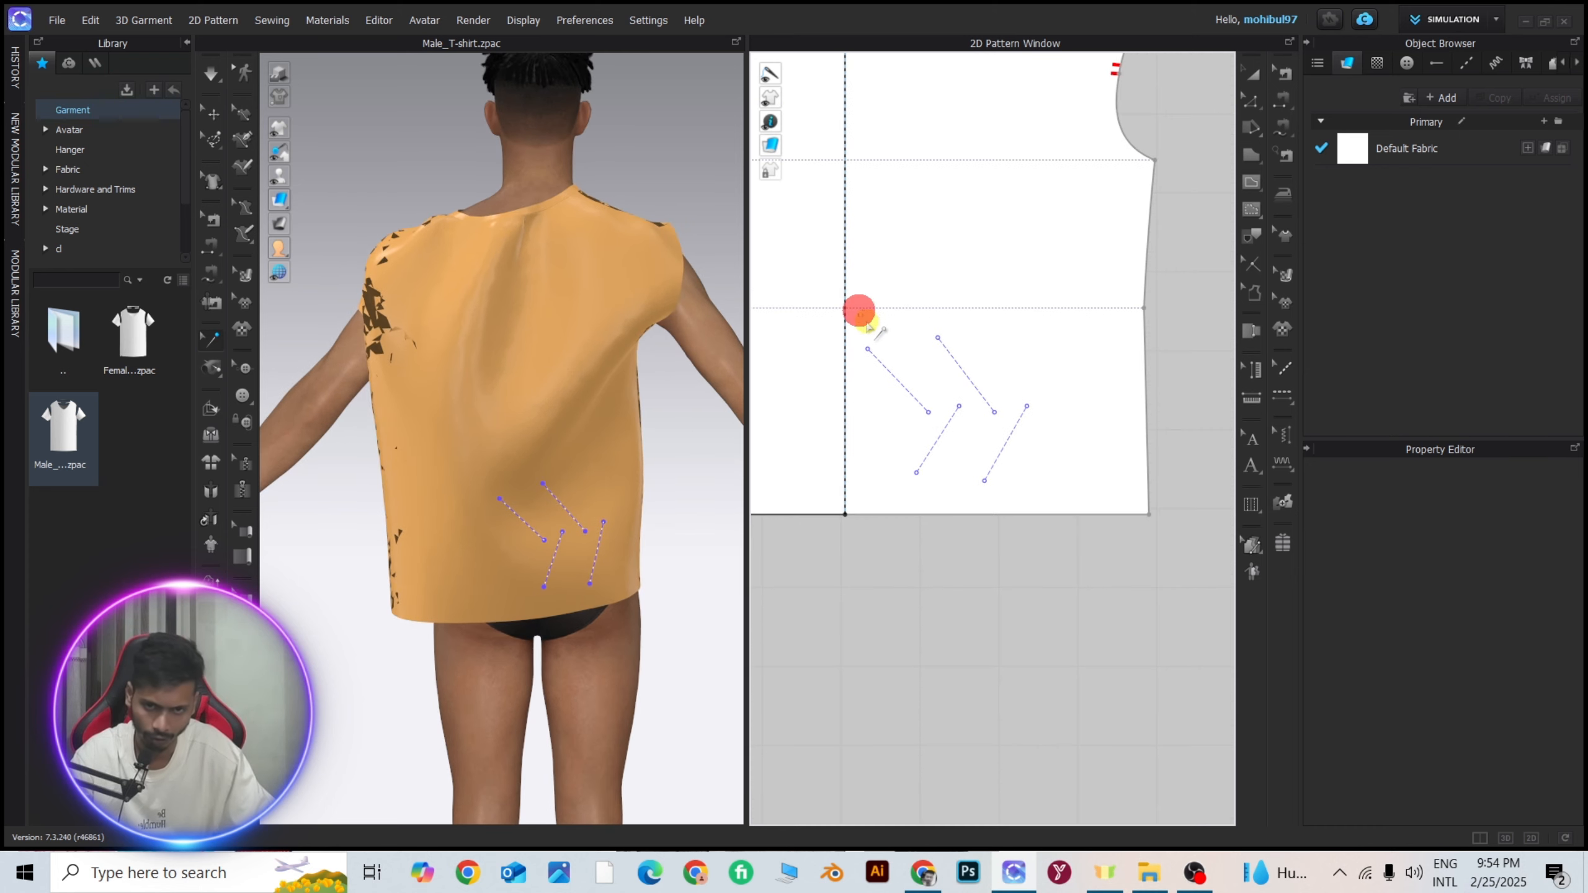
drag(1051, 494, 1054, 496)
scroll(1033, 467, down, 1)
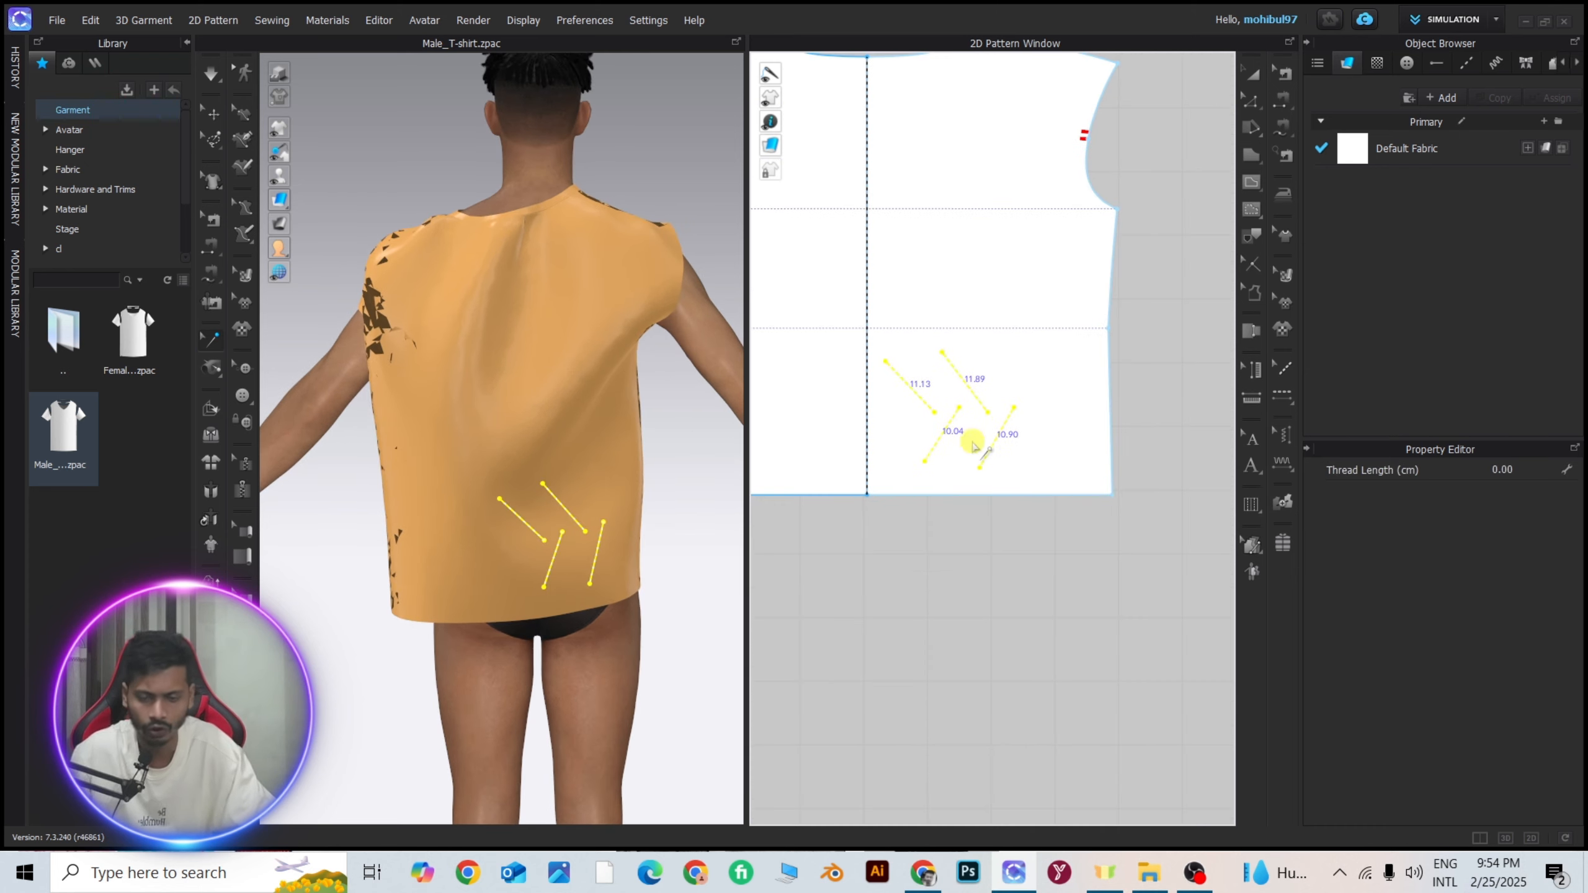
scroll(950, 399, up, 2)
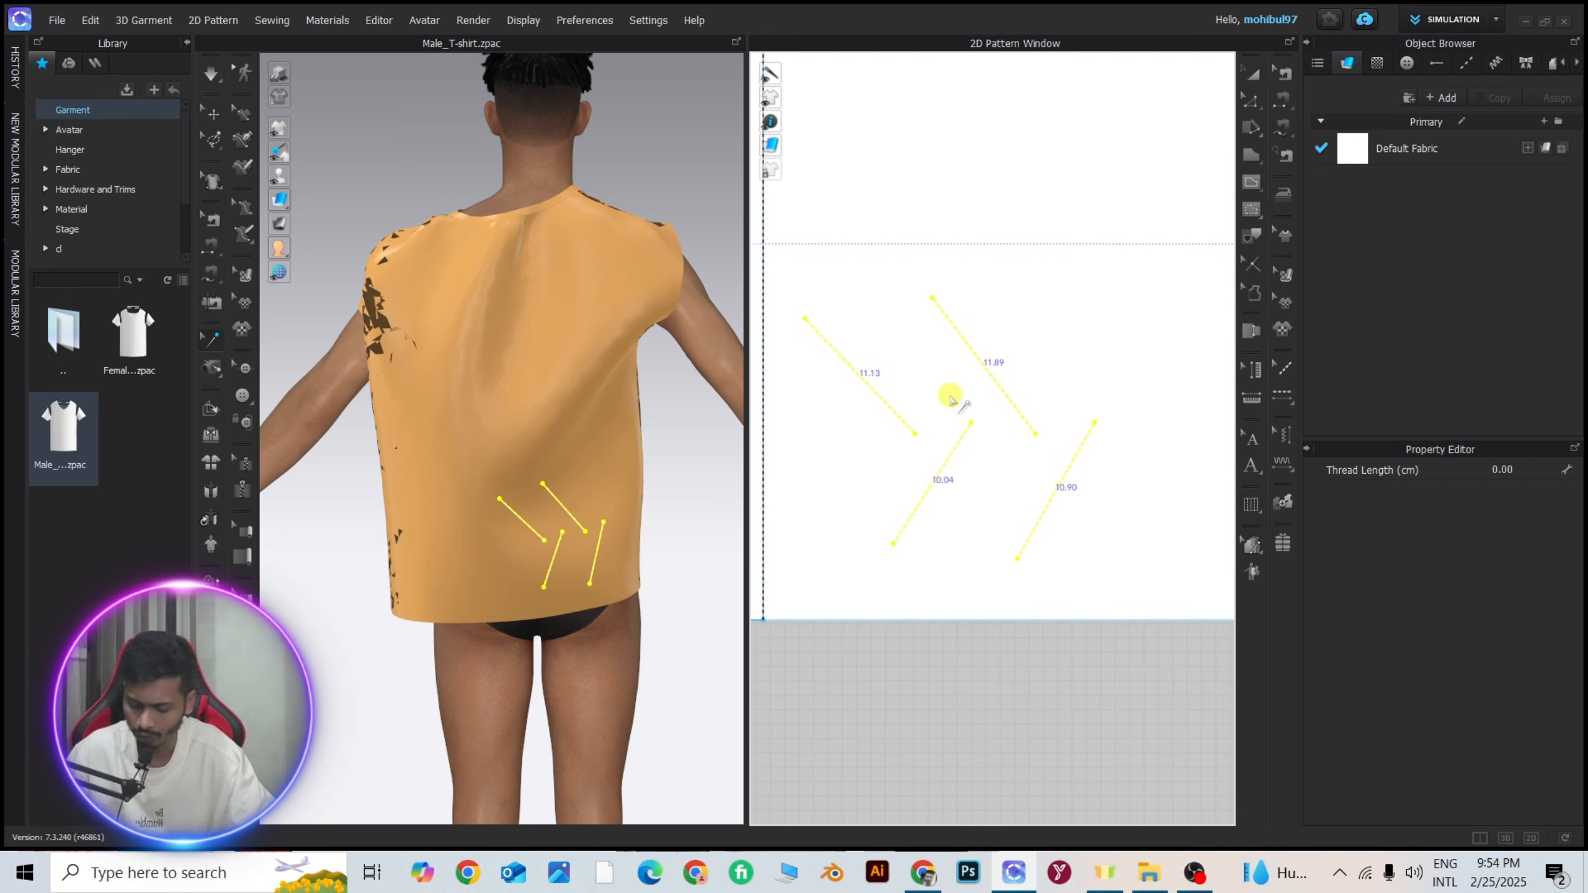
key(ctrl+v)
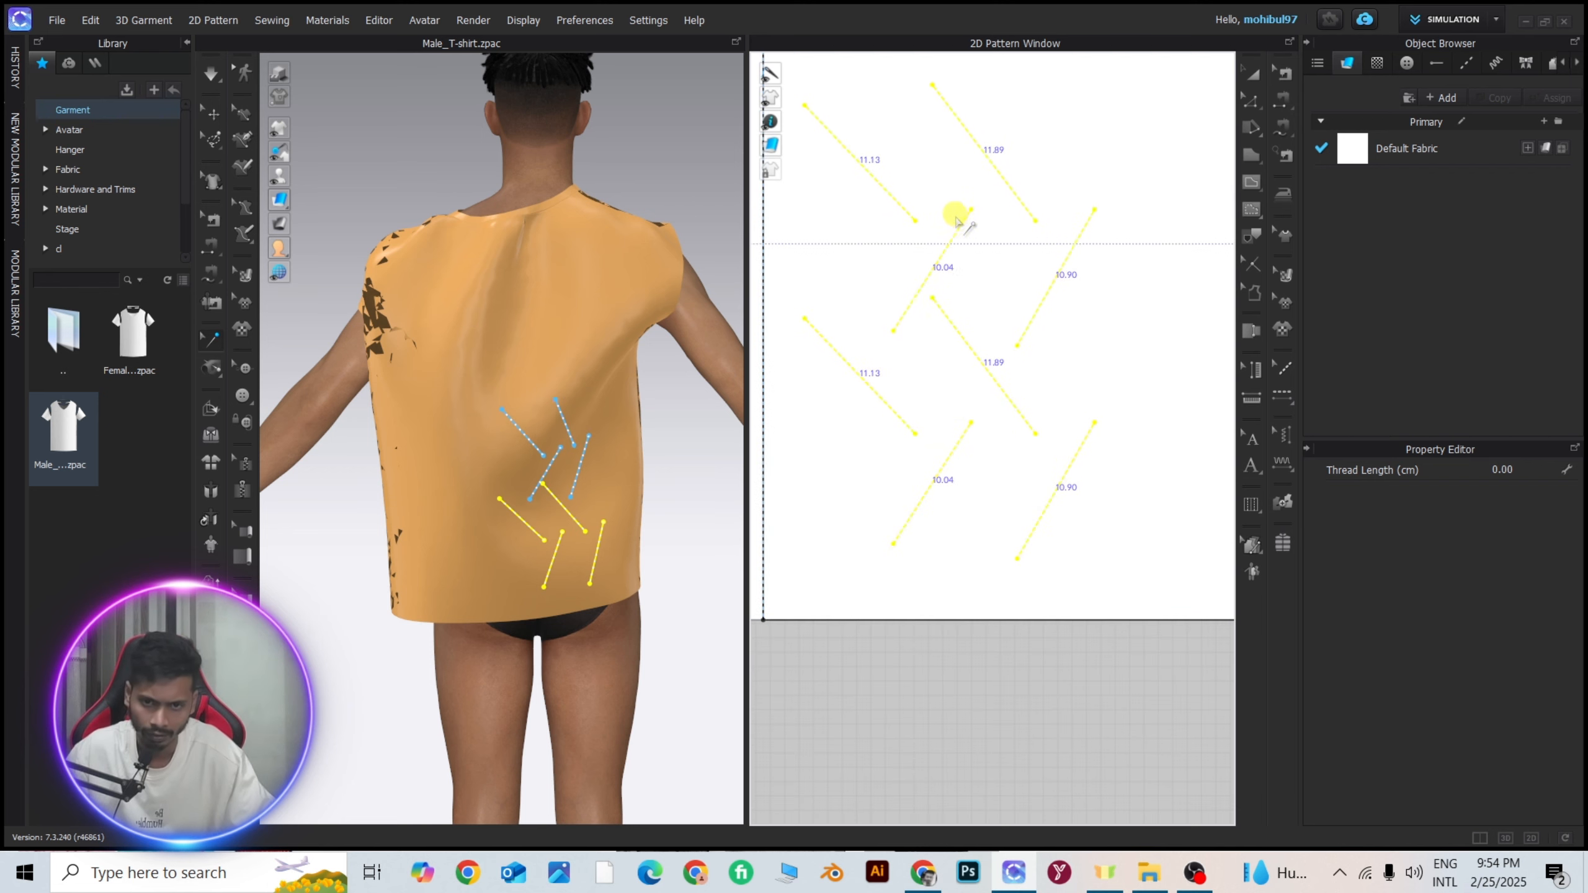
click(952, 202)
Copy all eight tacks and paste them higher on the same back half, offset toward the armhole.
scroll(953, 206, down, 4)
middle_drag(963, 241, 1018, 368)
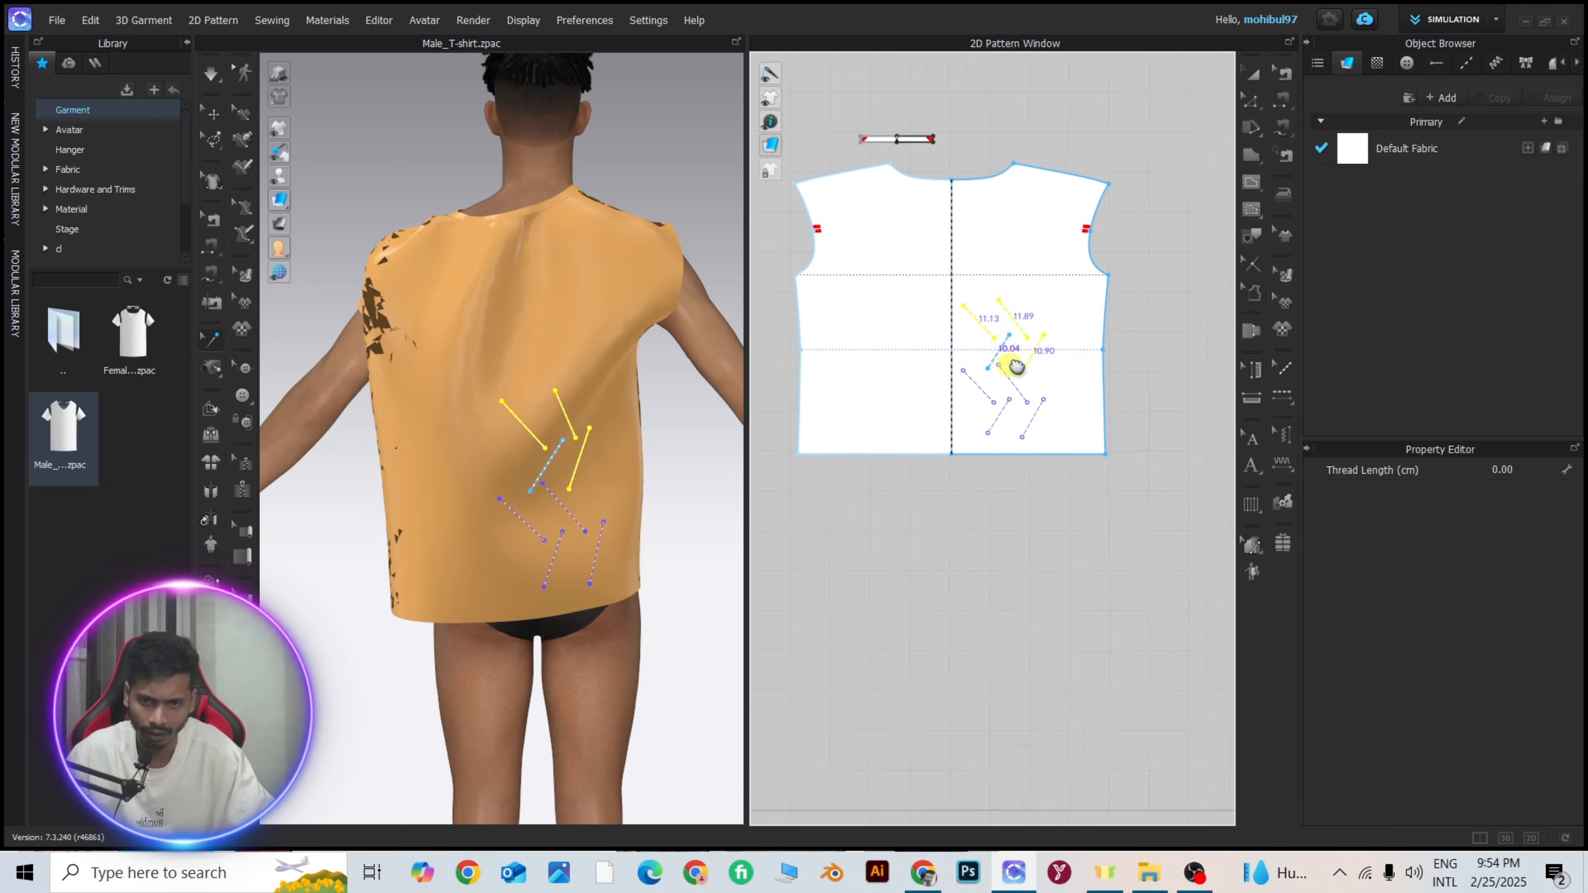
scroll(1016, 366, up, 3)
scroll(1023, 432, down, 5)
click(957, 309)
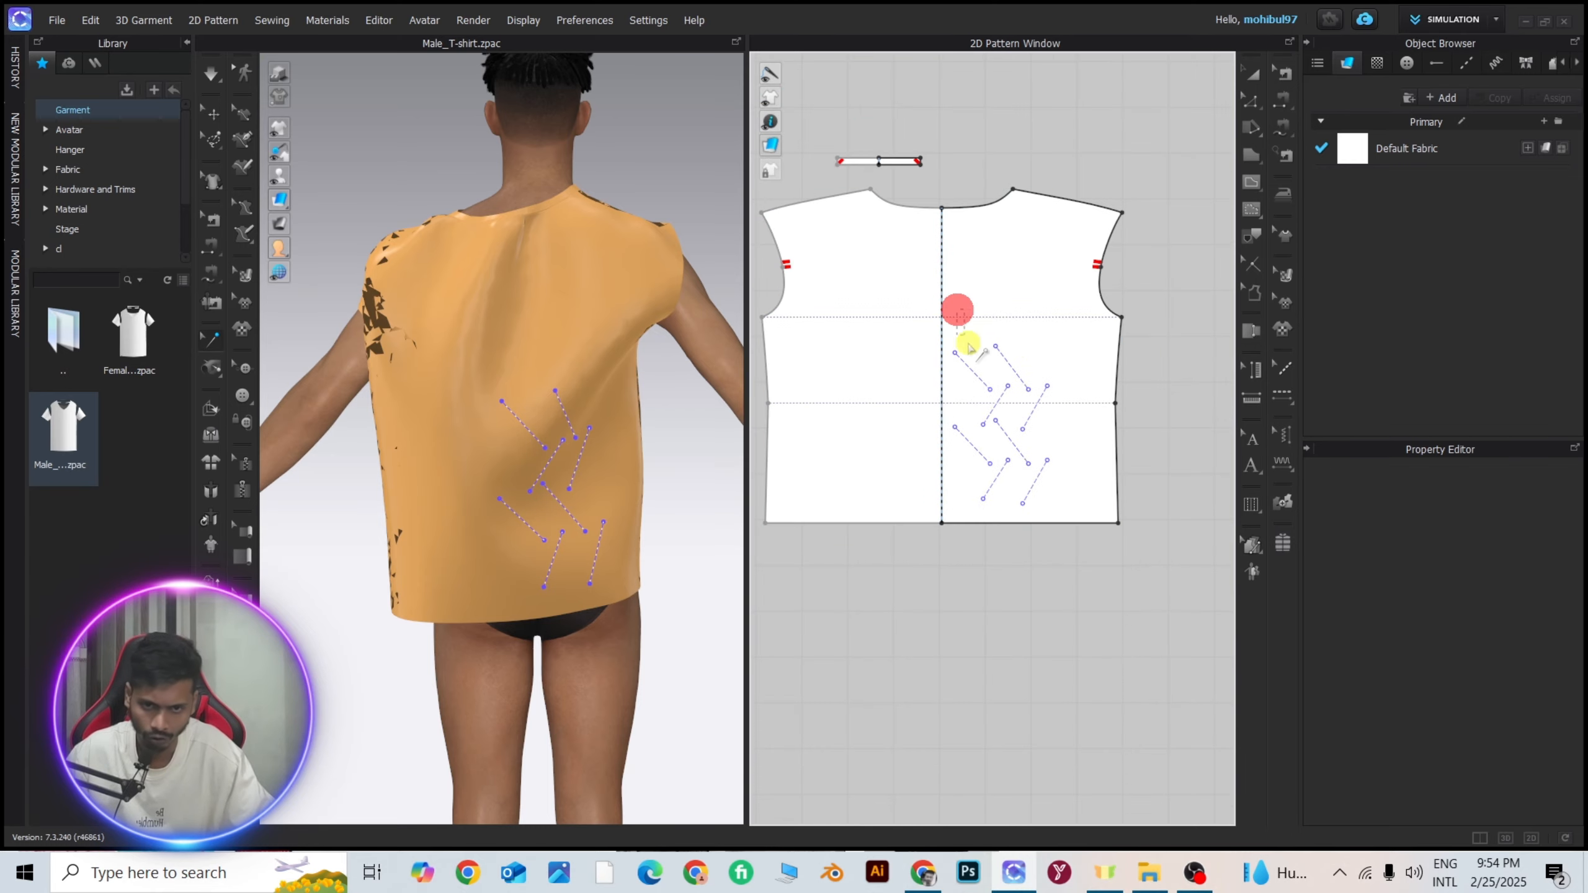
drag(1079, 529, 1082, 529)
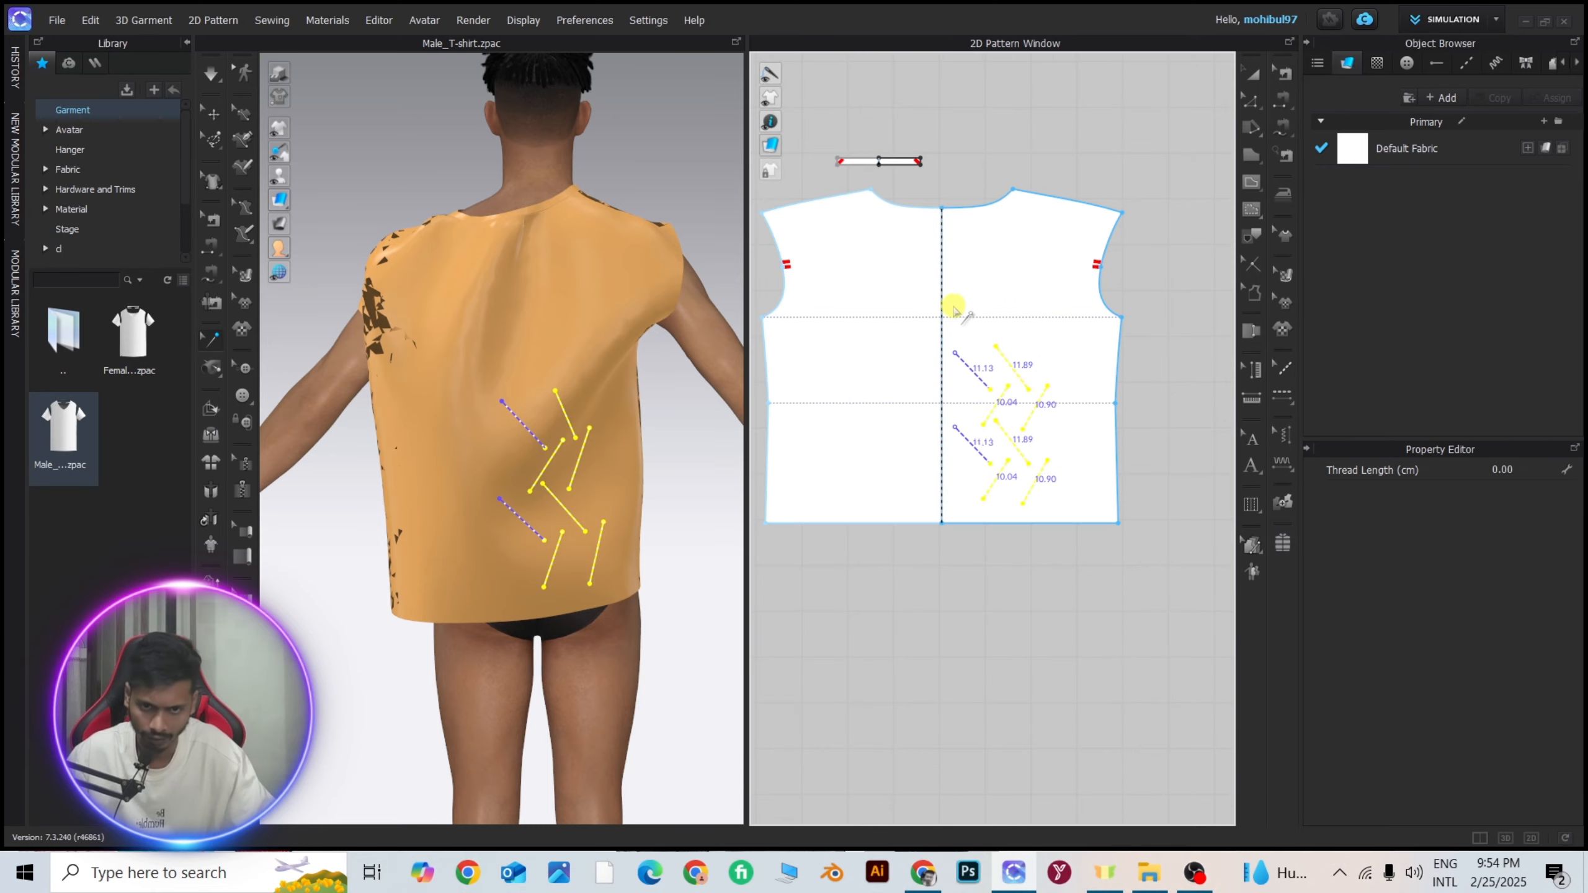
drag(954, 309, 1100, 535)
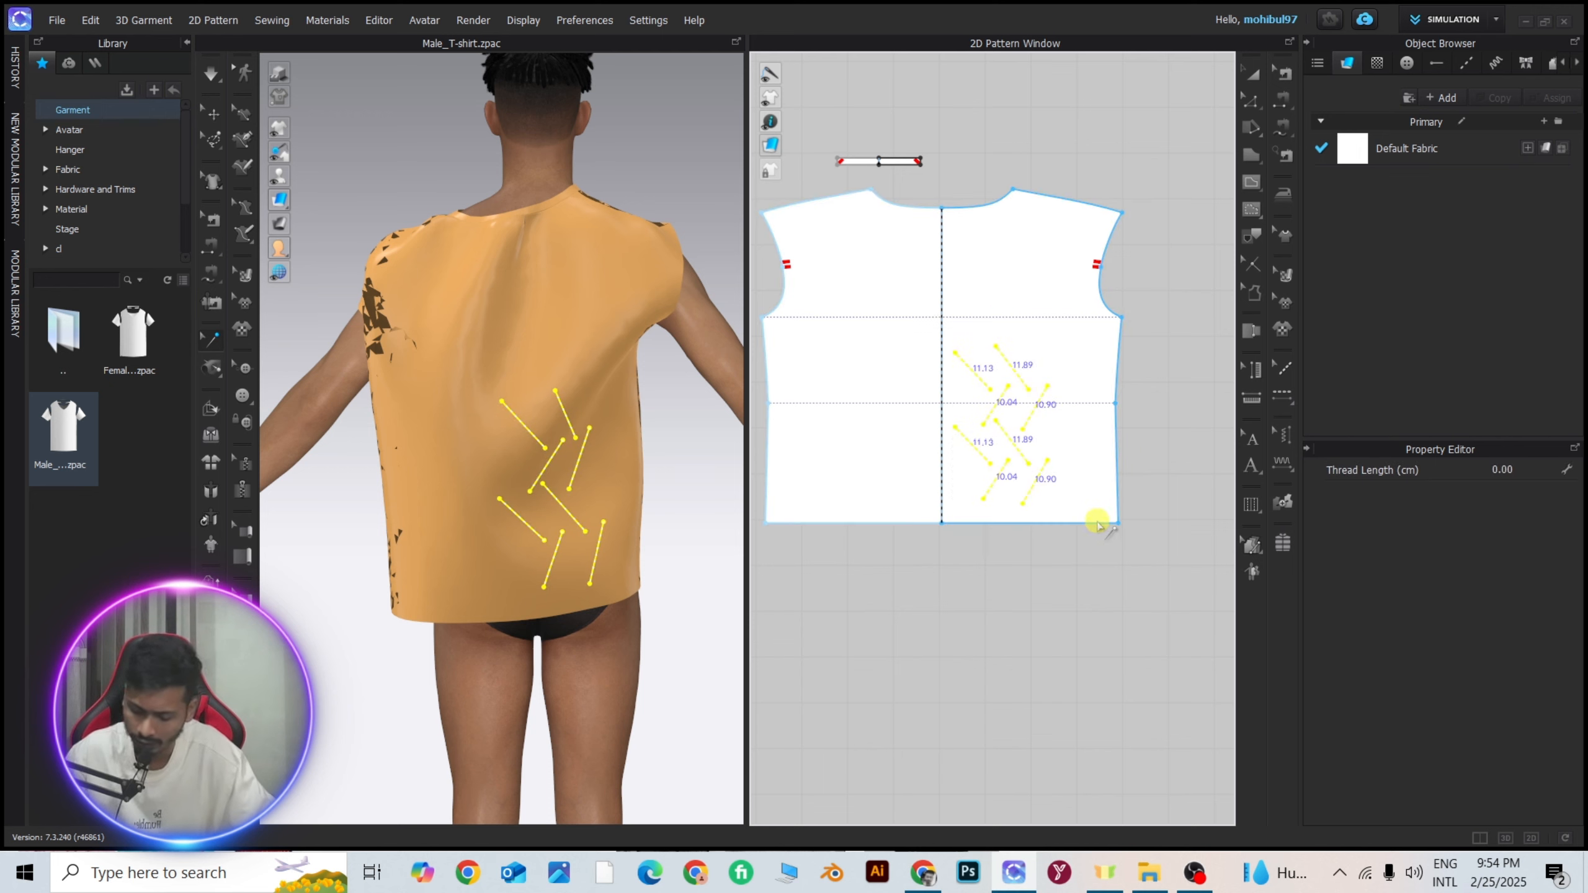
key(ctrl+v)
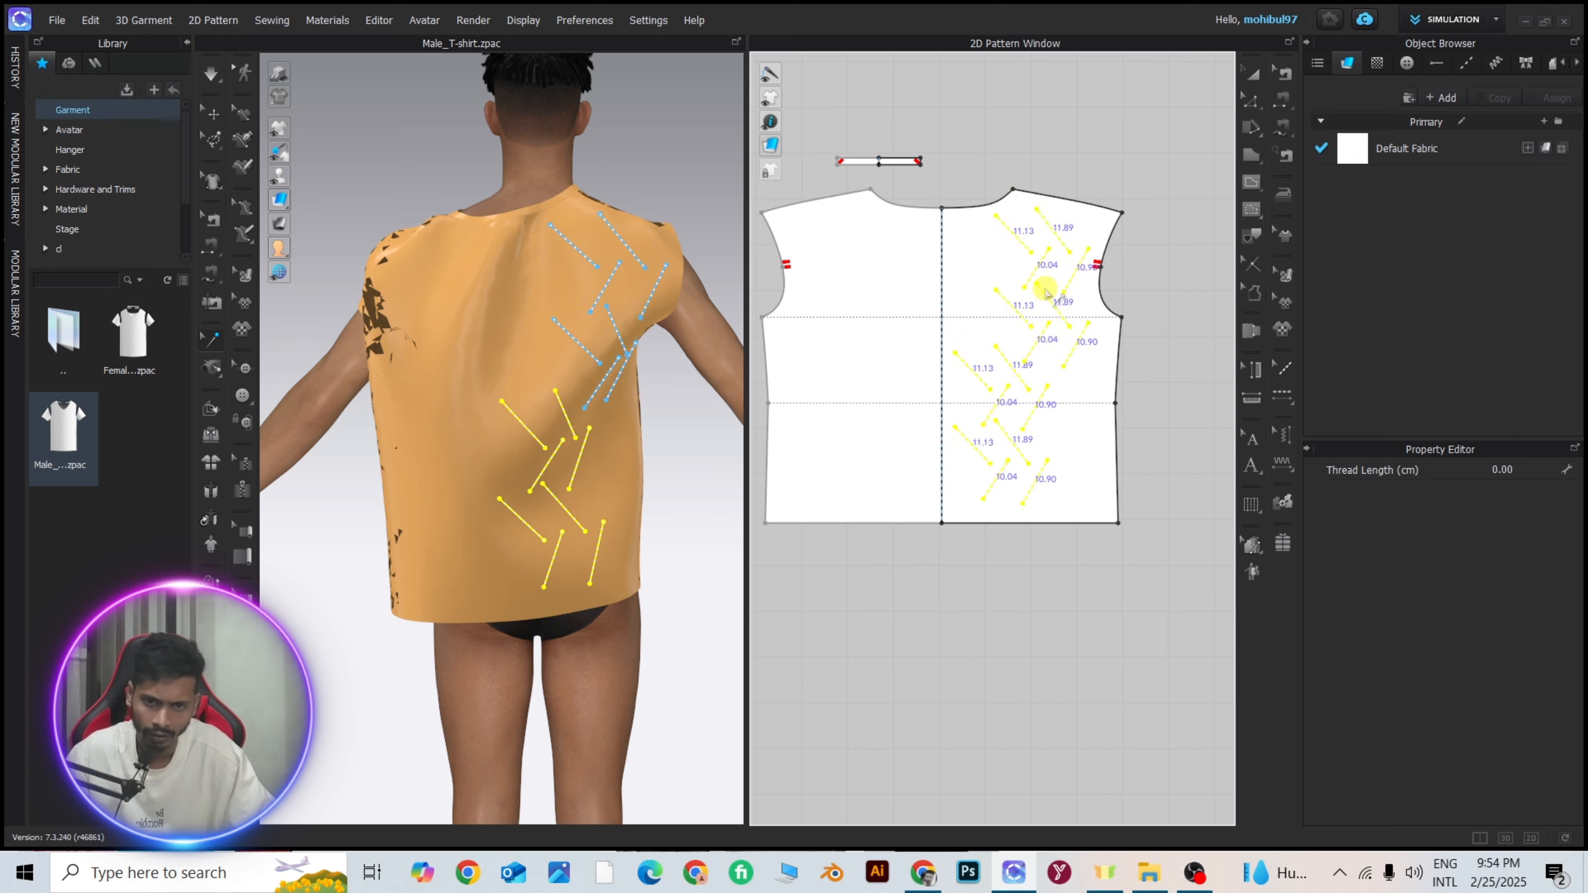
click(1046, 290)
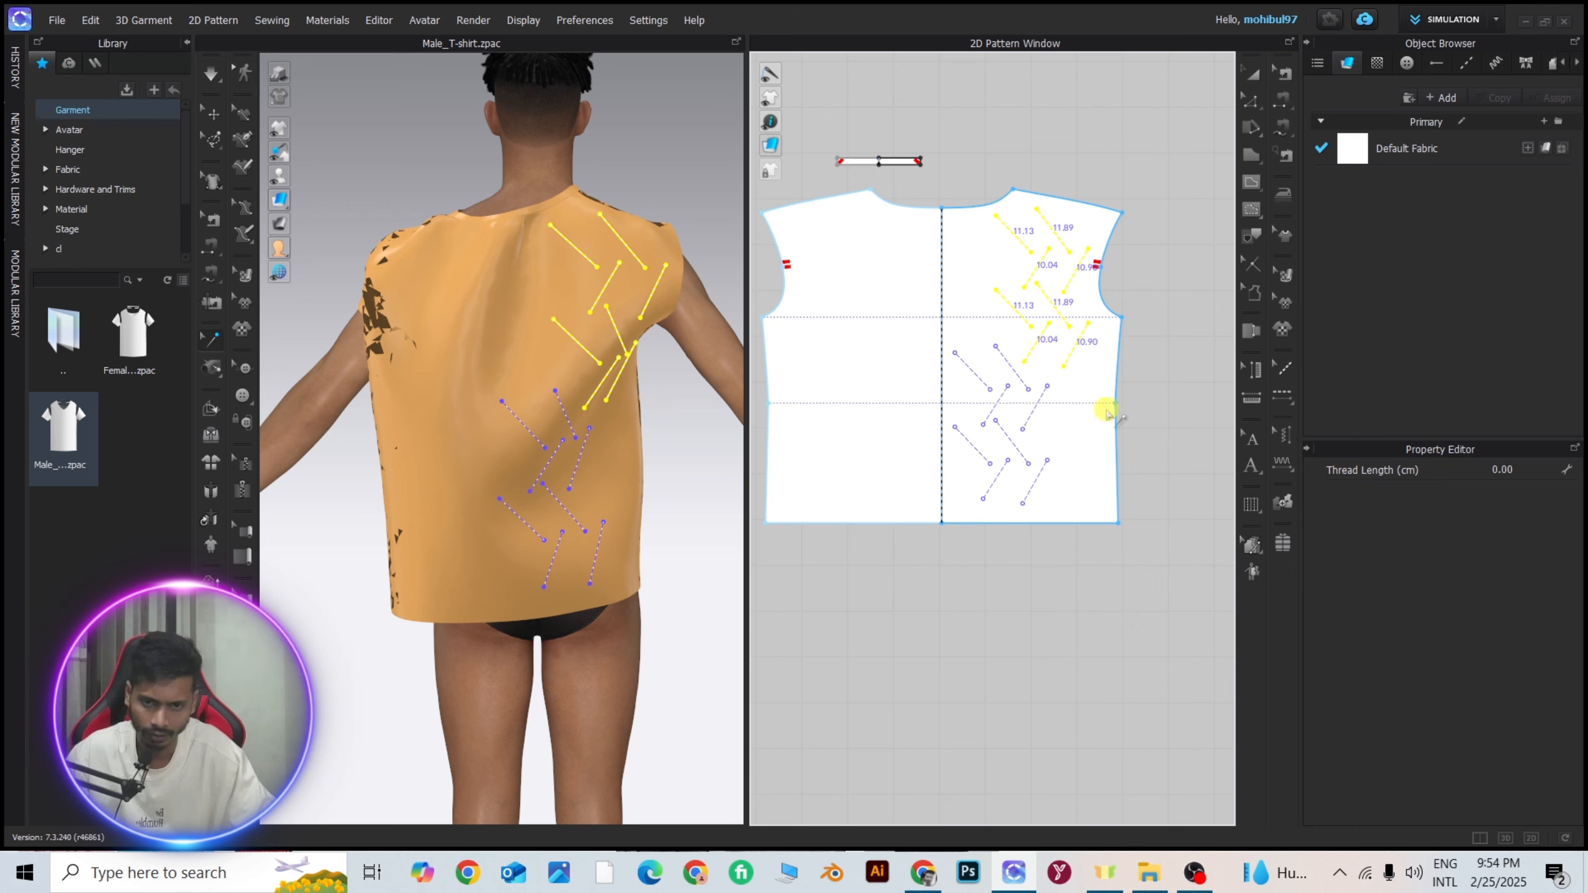
Copy all sixteen tacks and paste them mirrored onto the opposite half of the back pattern.
drag(968, 234, 1095, 501)
drag(960, 225, 1099, 494)
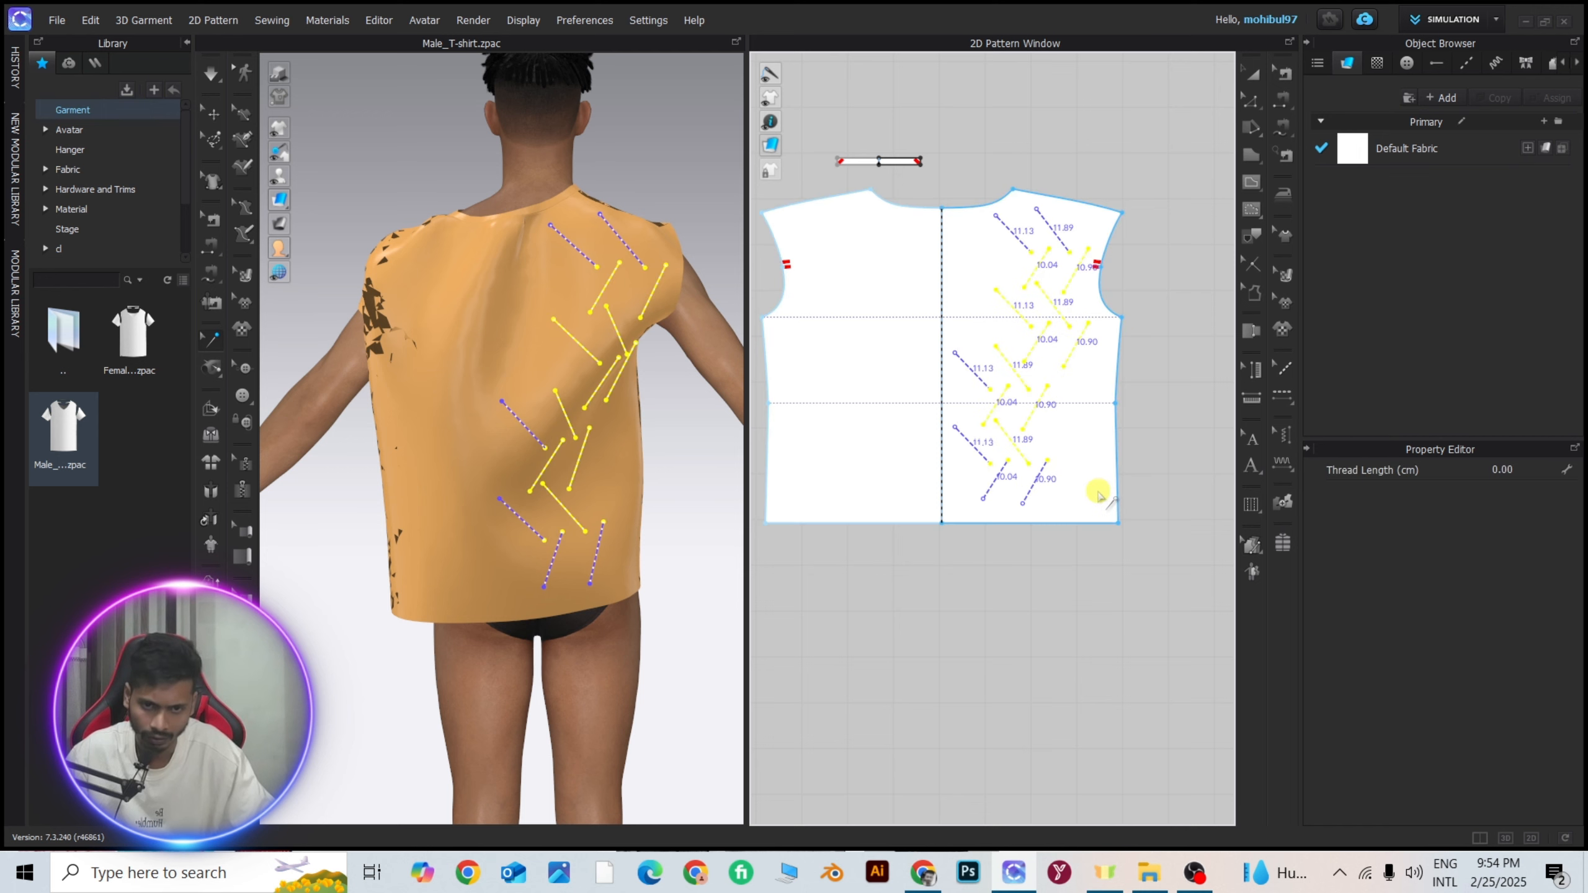
shift+click(966, 445)
shift+click(1033, 496)
shift+click(990, 490)
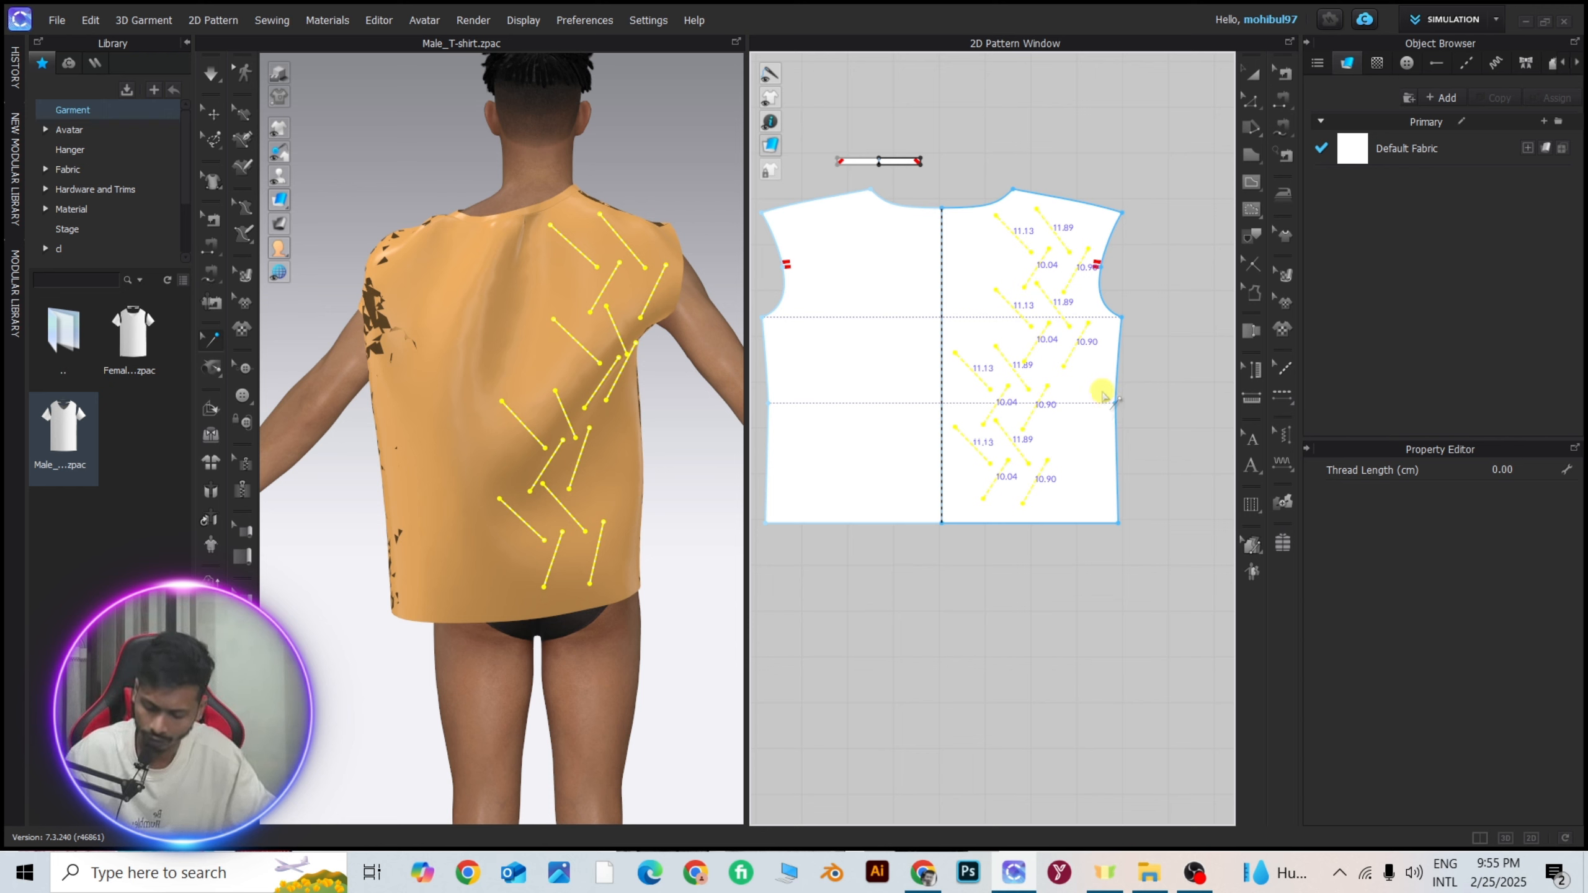
key(ctrl+r)
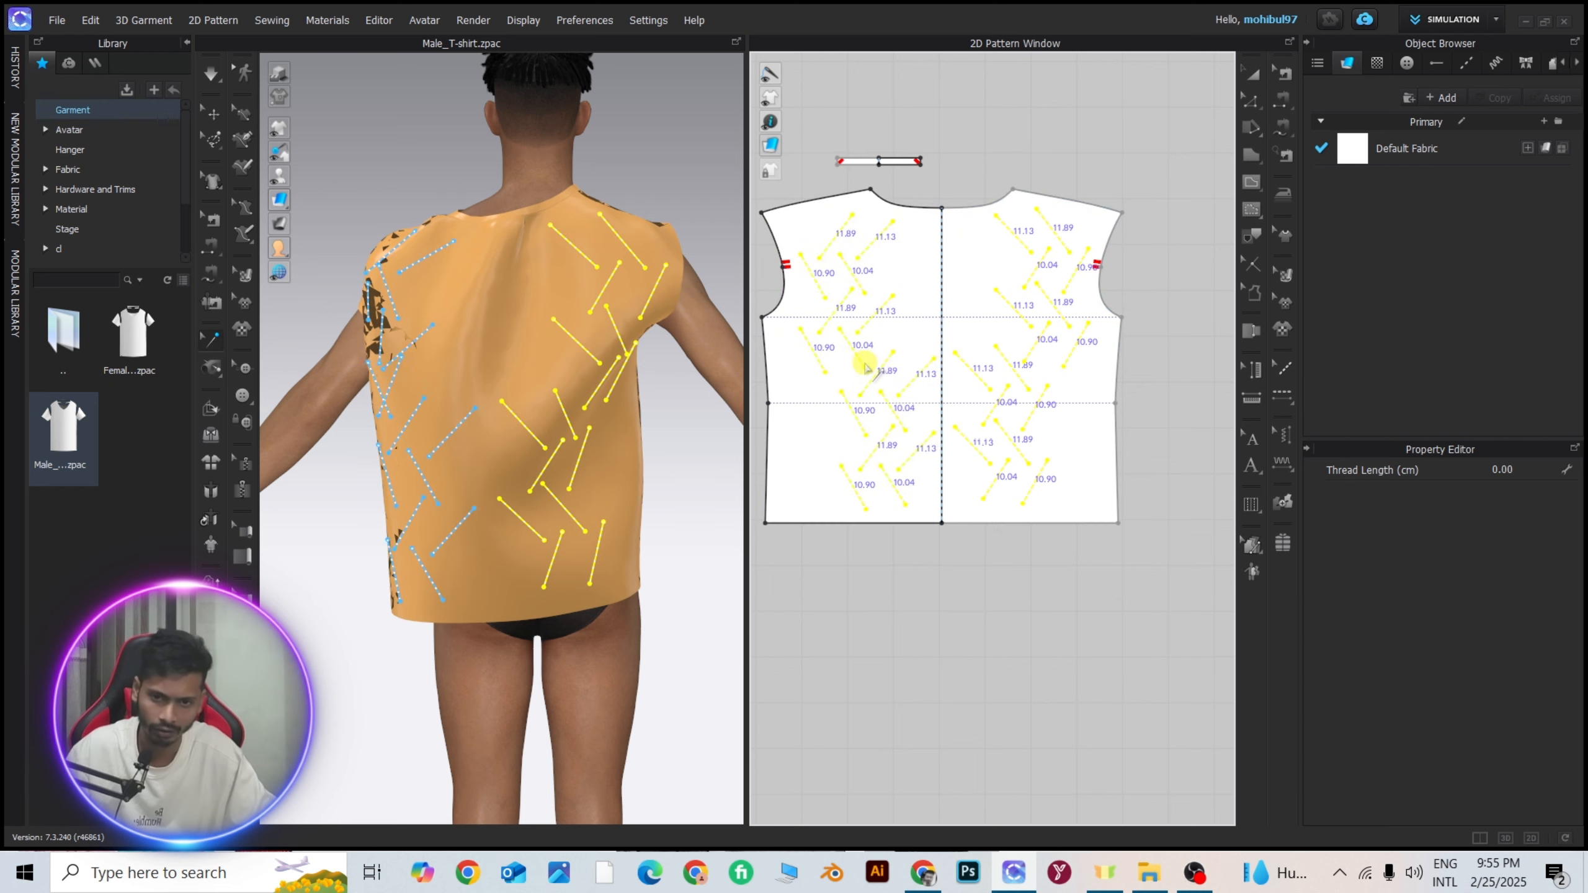
click(863, 369)
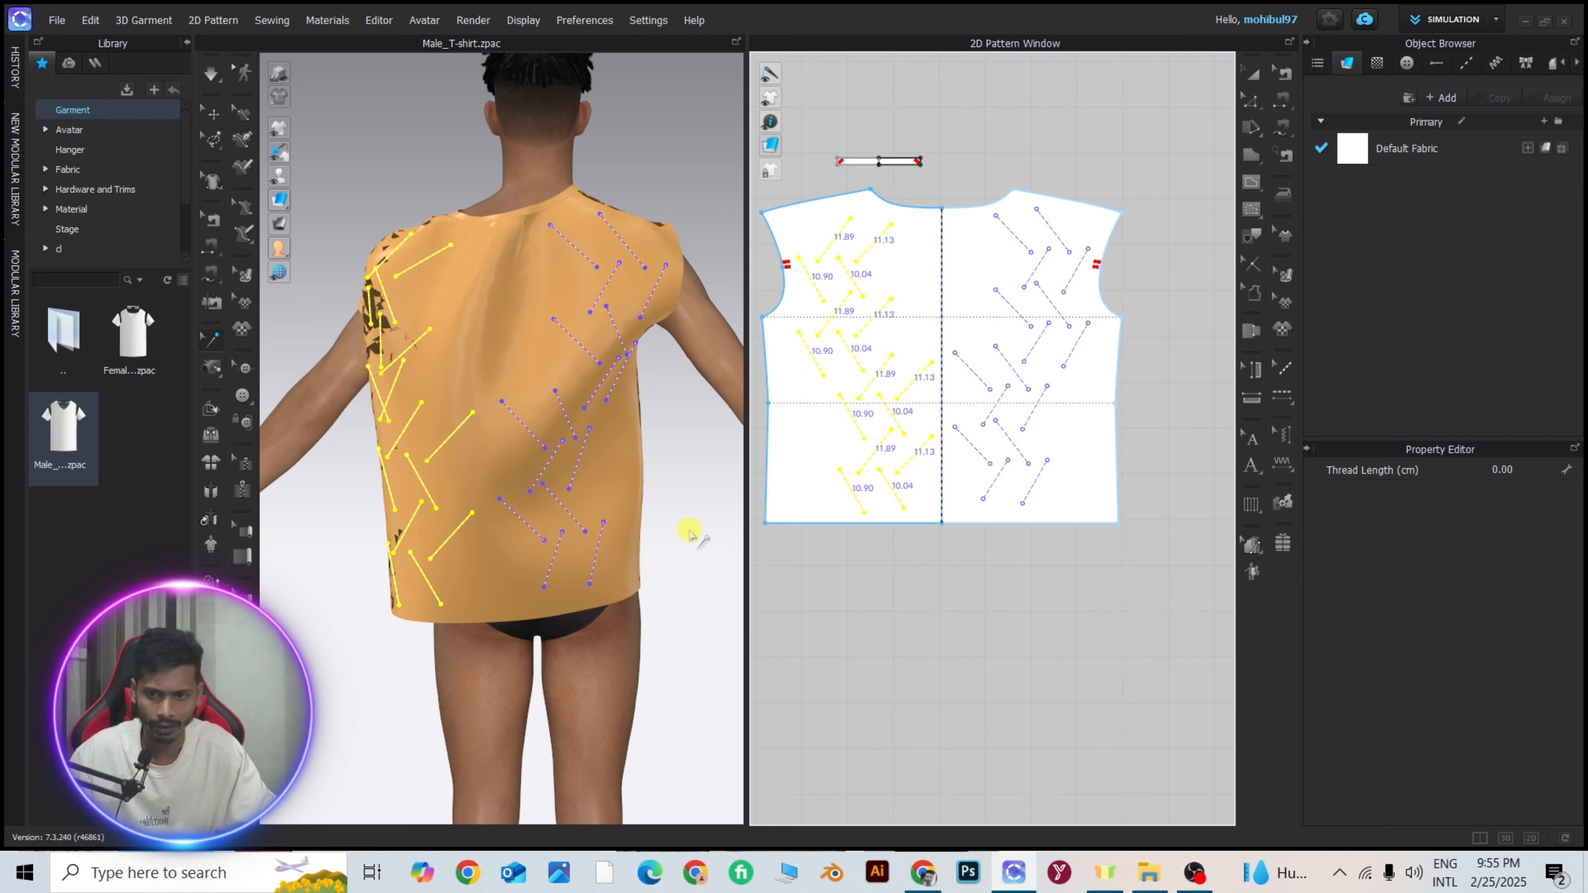
Simulate the garment so the tacks gather the back fabric, tug the folds into place, and stop the simulation.
click(745, 491)
scroll(656, 473, down, 3)
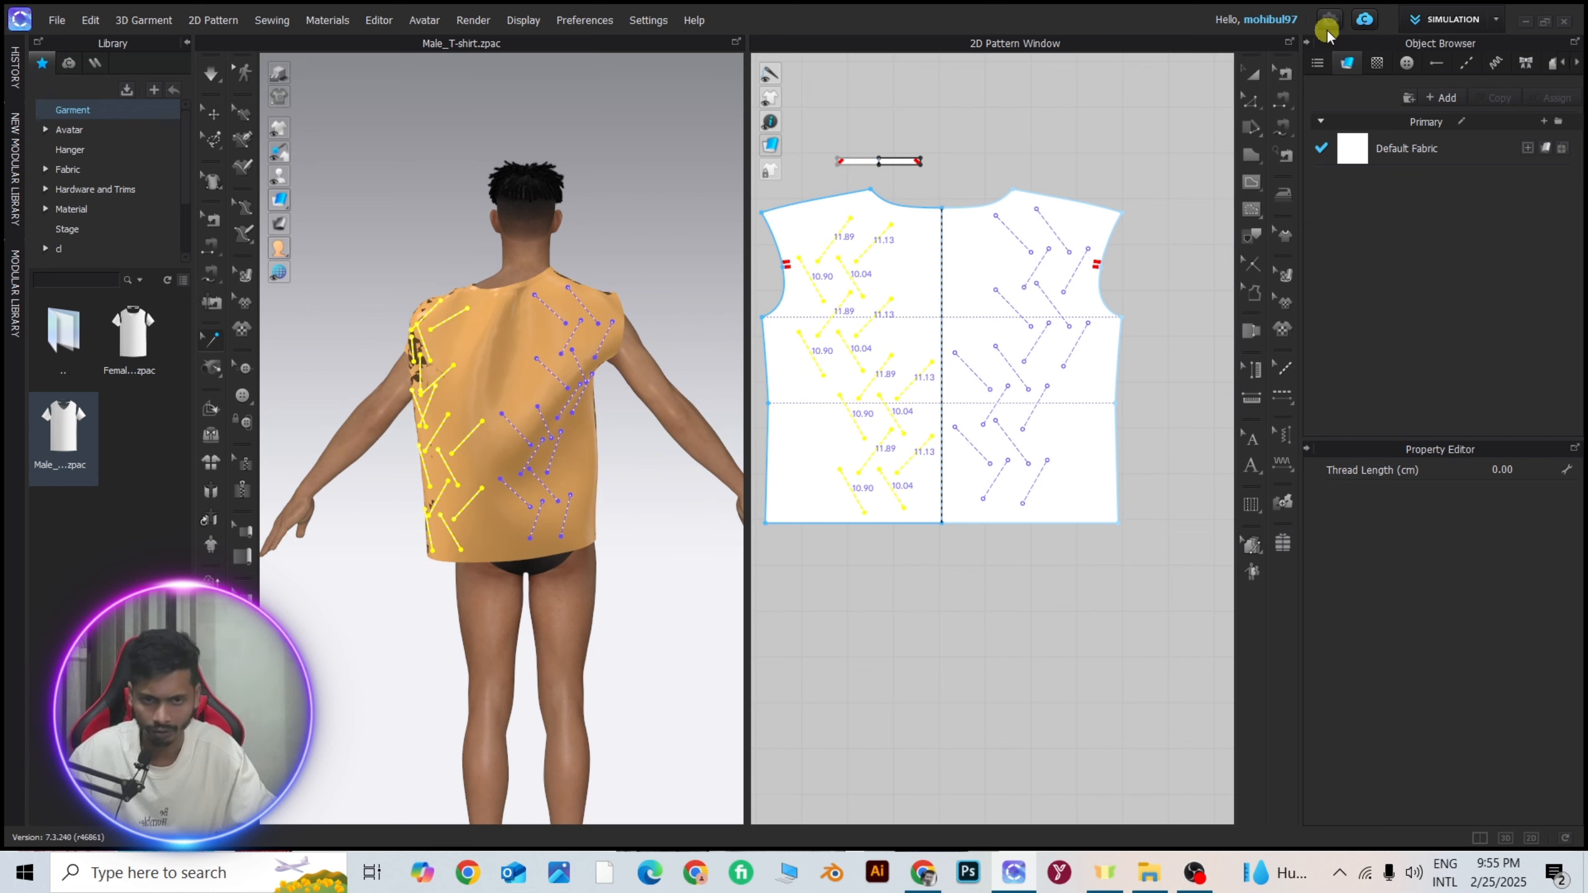
click(1252, 74)
click(1046, 98)
scroll(459, 357, up, 3)
right_drag(460, 349, 549, 387)
key(space)
scroll(644, 373, up, 3)
scroll(591, 395, up, 1)
scroll(570, 302, down, 3)
right_drag(614, 312, 609, 309)
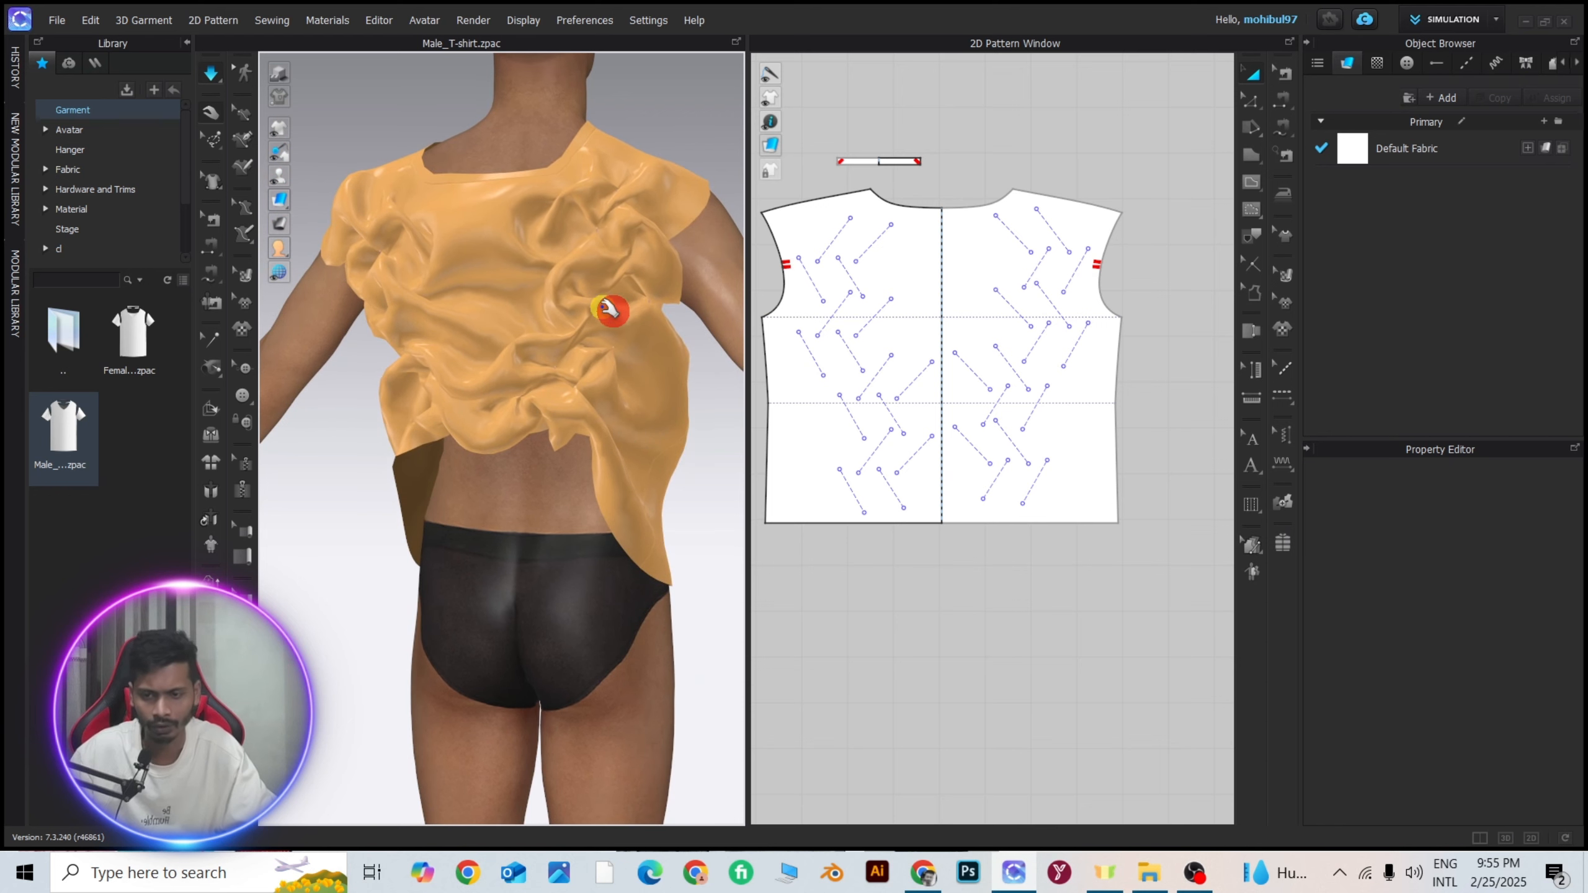
key(space)
Set the particle distance of the tacked back pattern to 5 mm.
click(503, 248)
scroll(1544, 736, down, 3)
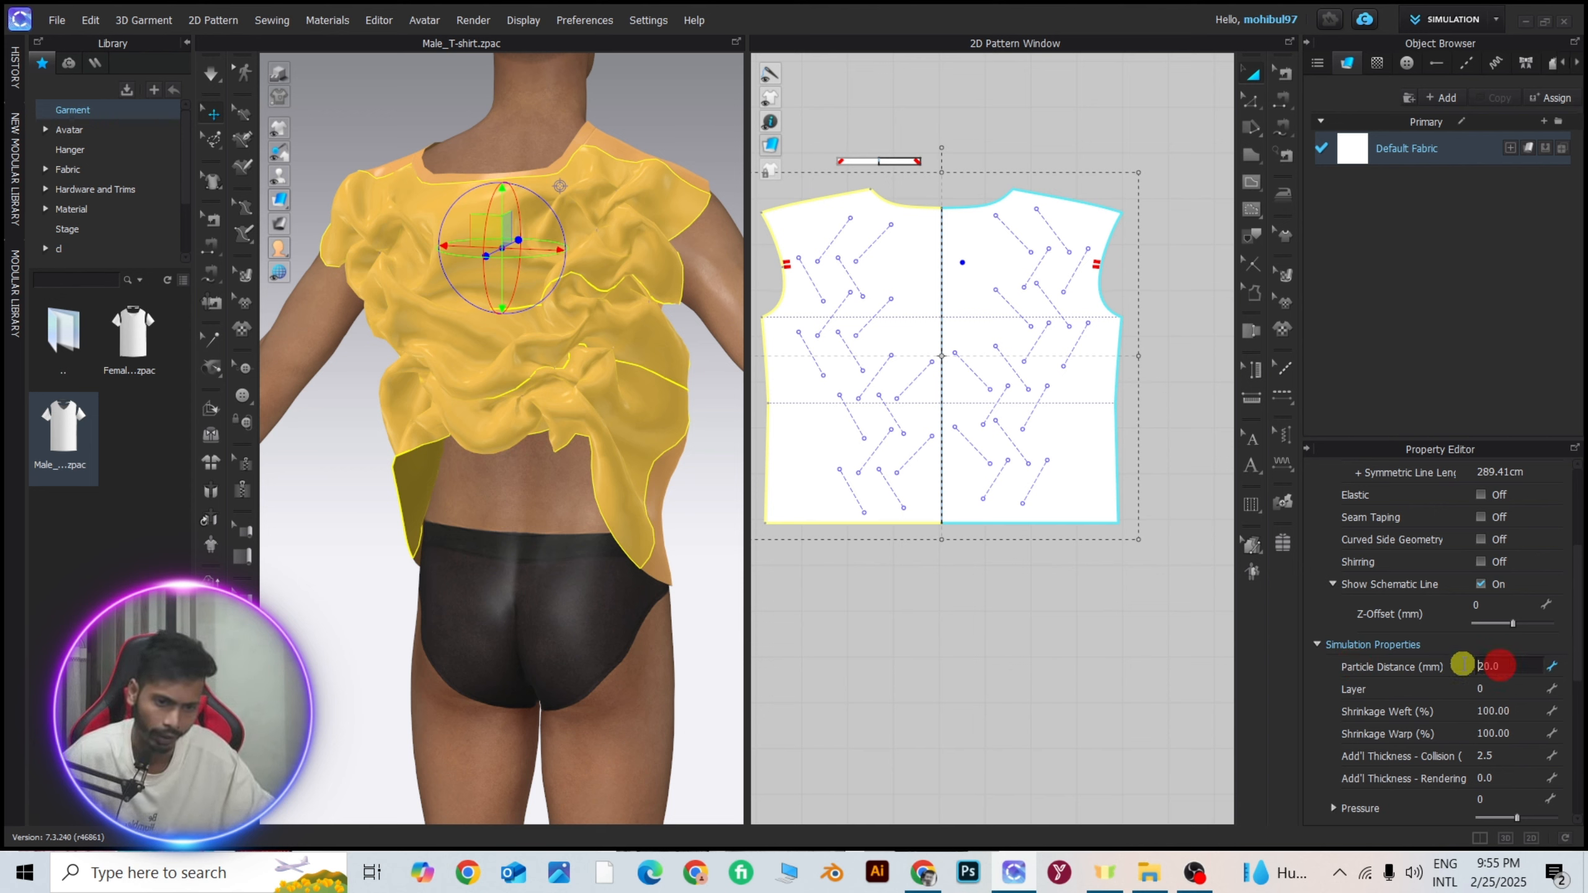
drag(1463, 664, 1510, 668)
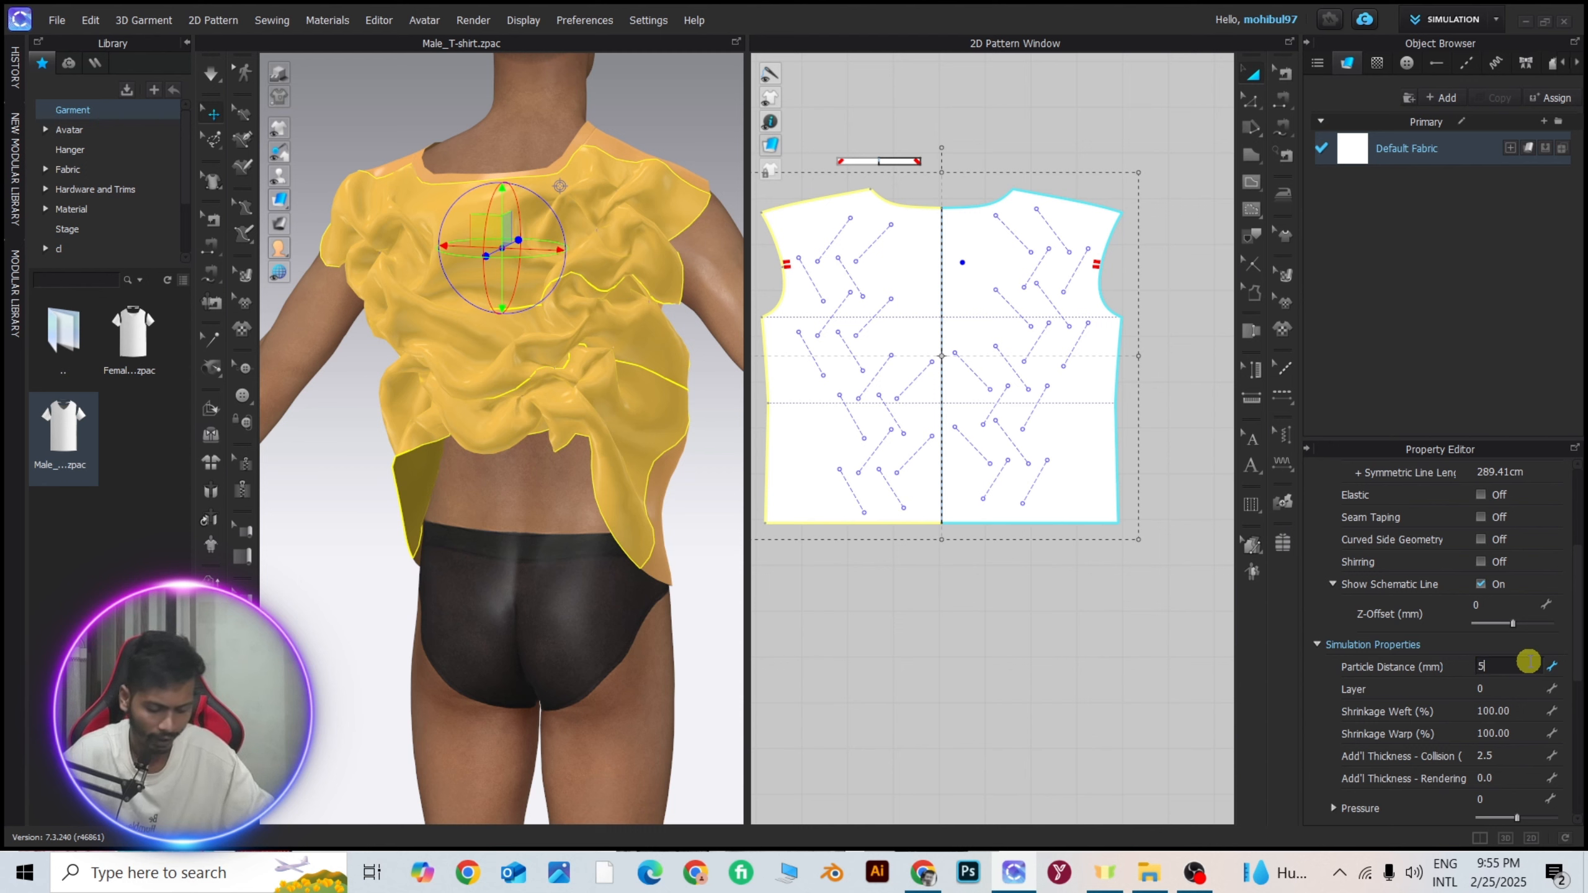
text(5)
key(Return)
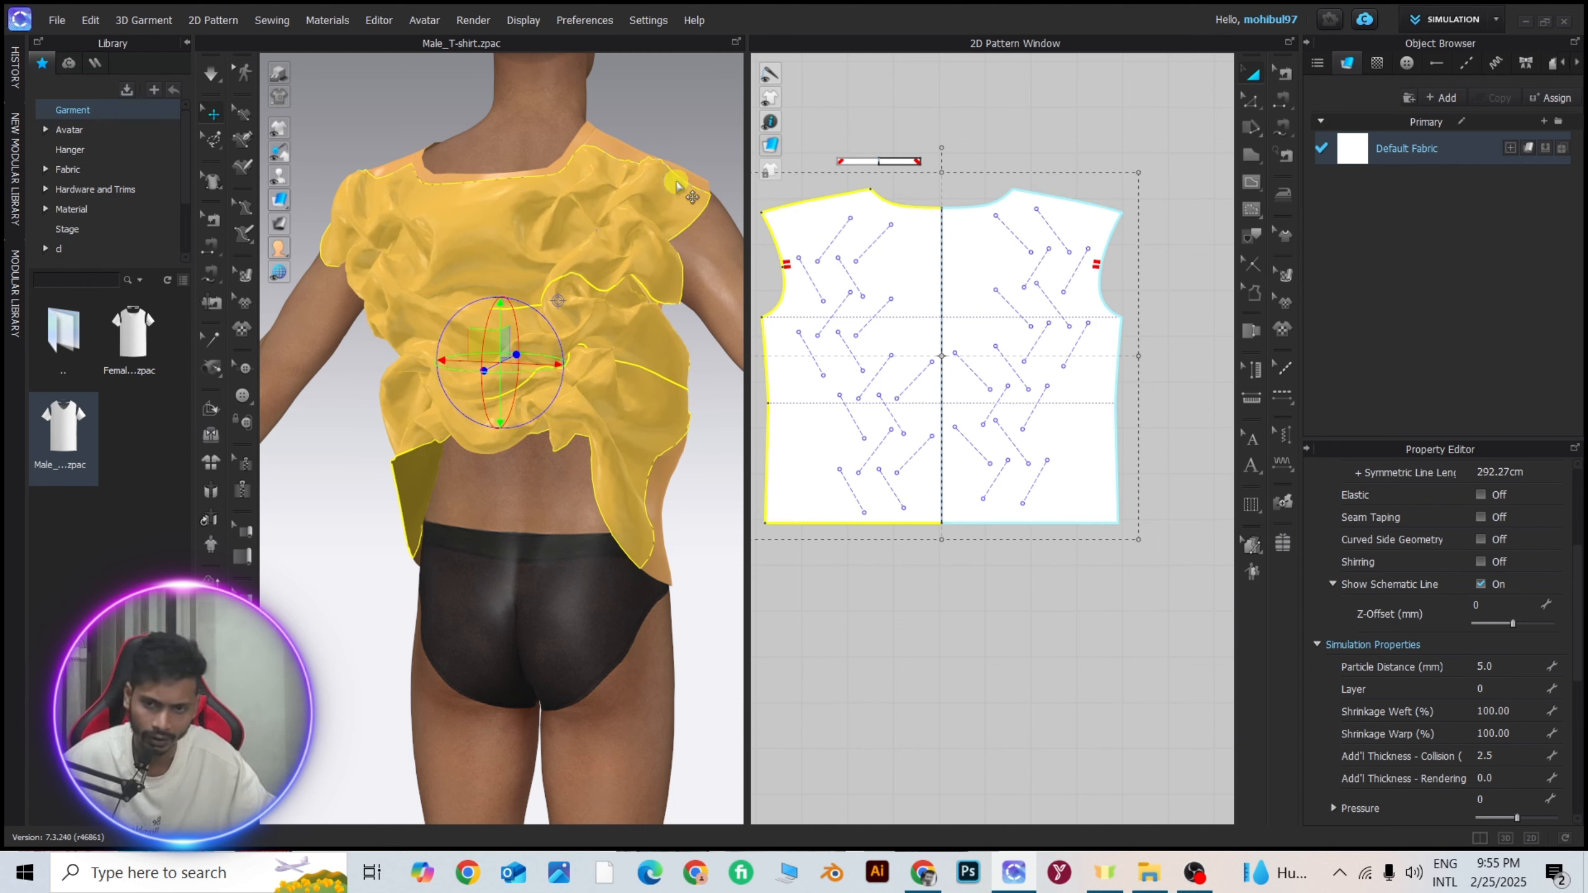
Simulate the garment so the back folds settle with the finer particle distance, and stop the simulation.
key(space)
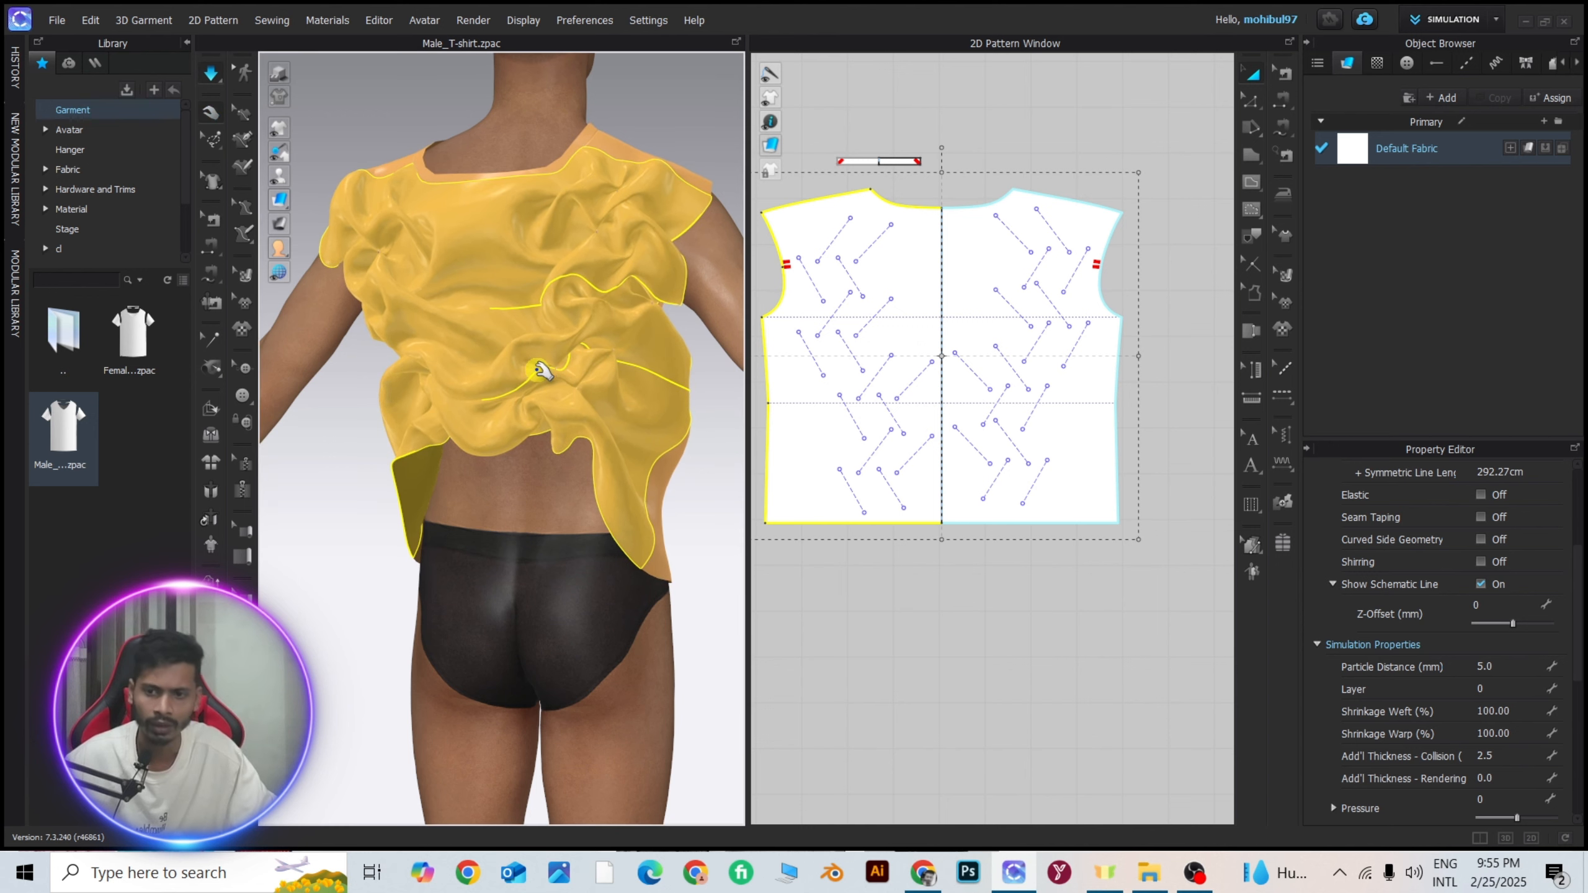
drag(516, 367, 543, 362)
right_drag(541, 362, 609, 370)
middle_drag(430, 323, 572, 411)
scroll(573, 408, up, 4)
right_drag(573, 407, 594, 407)
scroll(597, 404, down, 3)
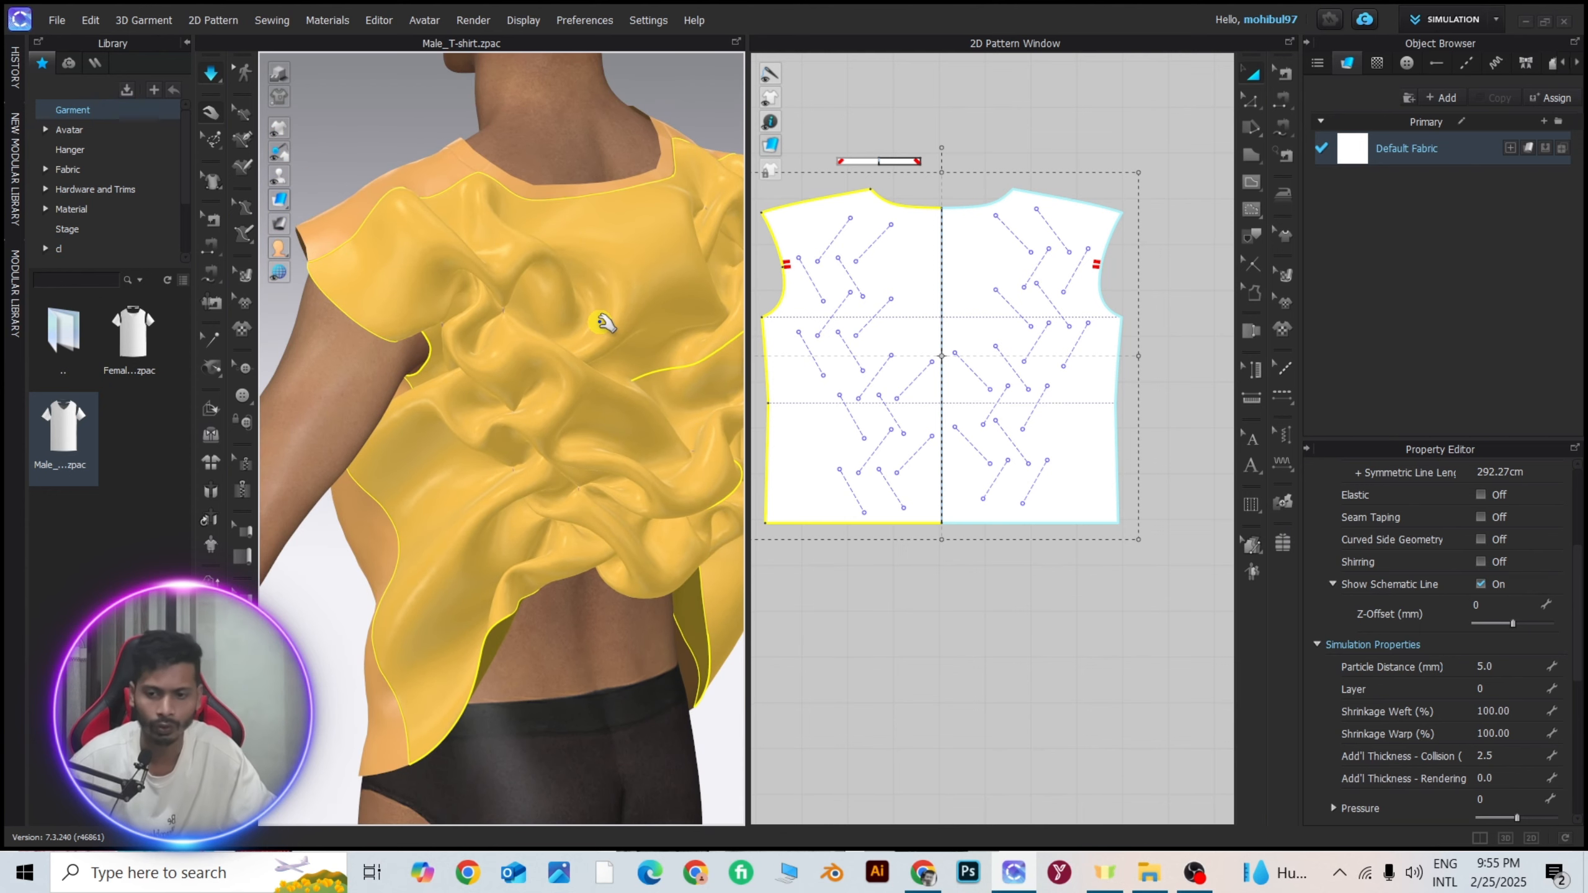
key(space)
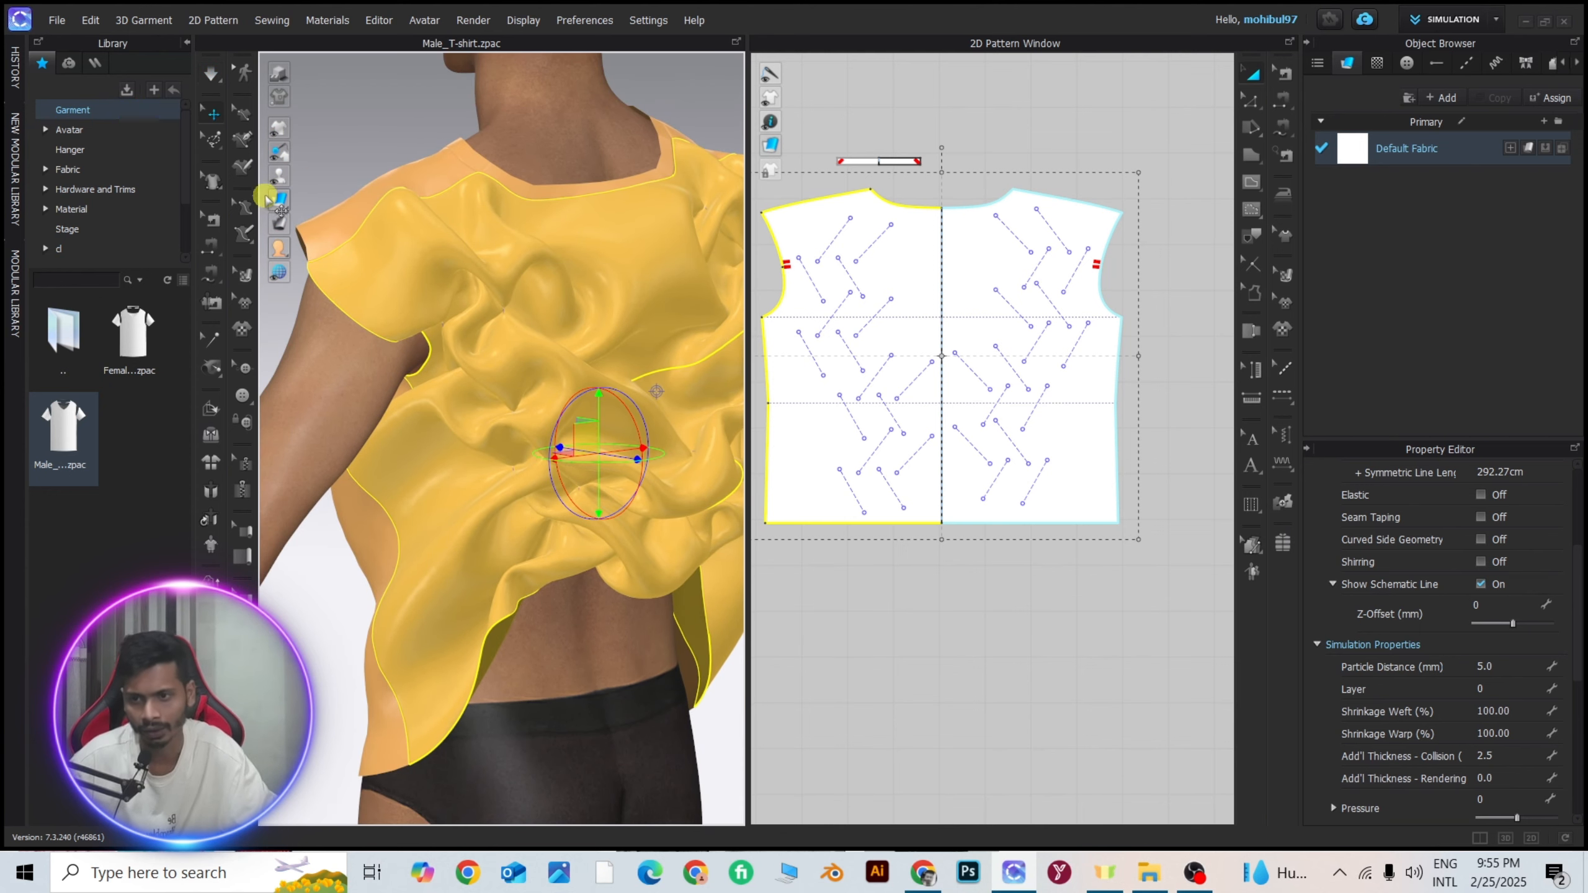
Display the garment as mesh in the 3D view.
mouse_move(287, 201)
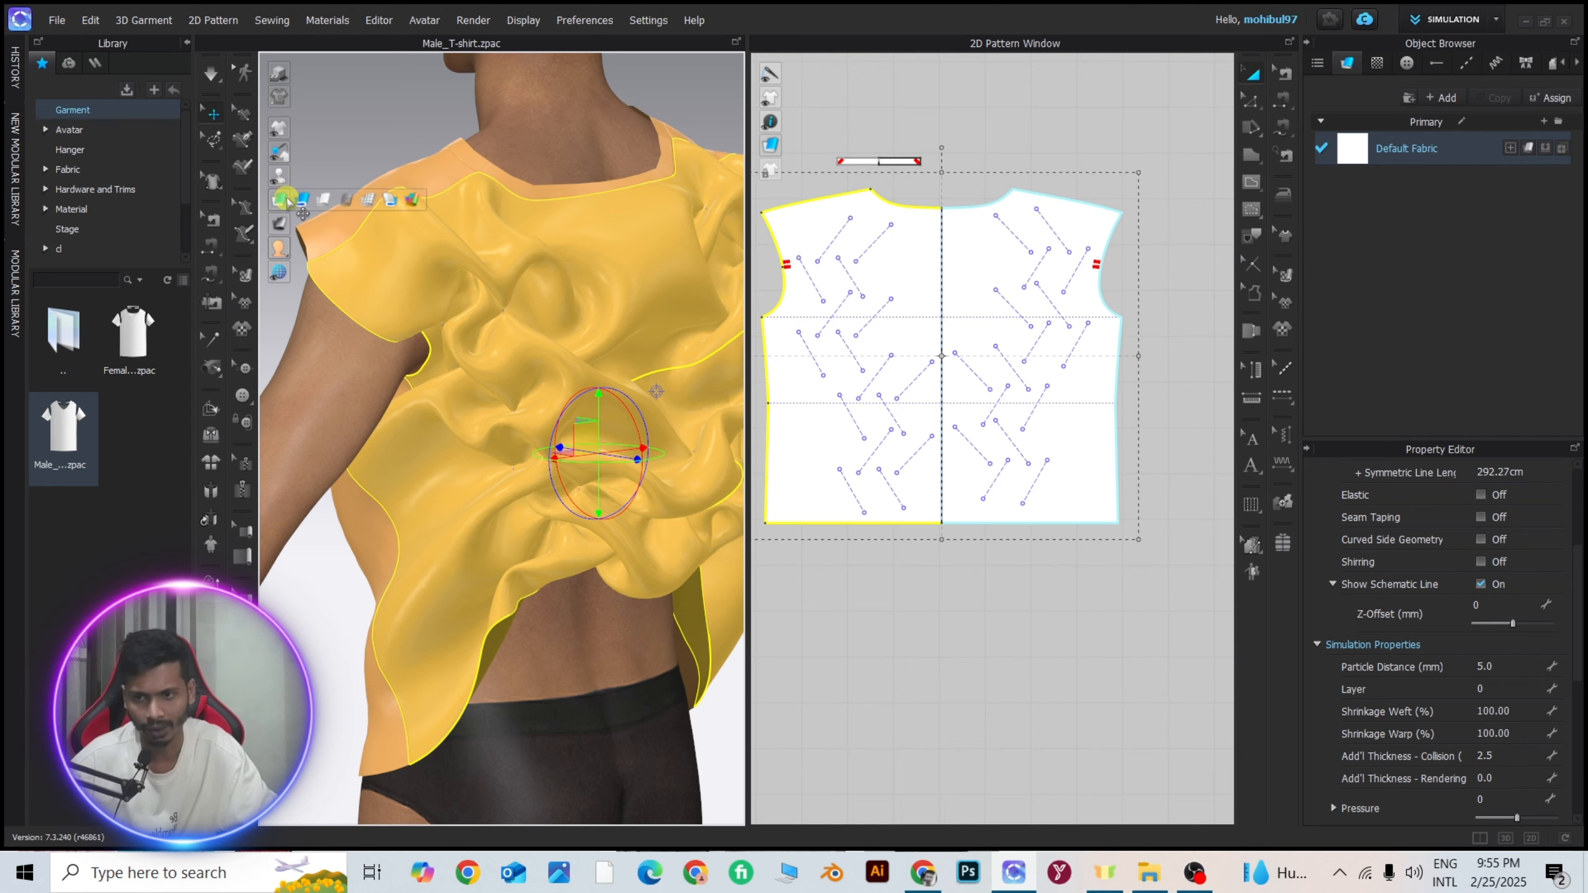
click(374, 200)
key(space)
scroll(461, 380, up, 3)
right_drag(461, 380, 563, 358)
scroll(373, 411, up, 3)
middle_drag(603, 322, 380, 487)
scroll(379, 486, down, 3)
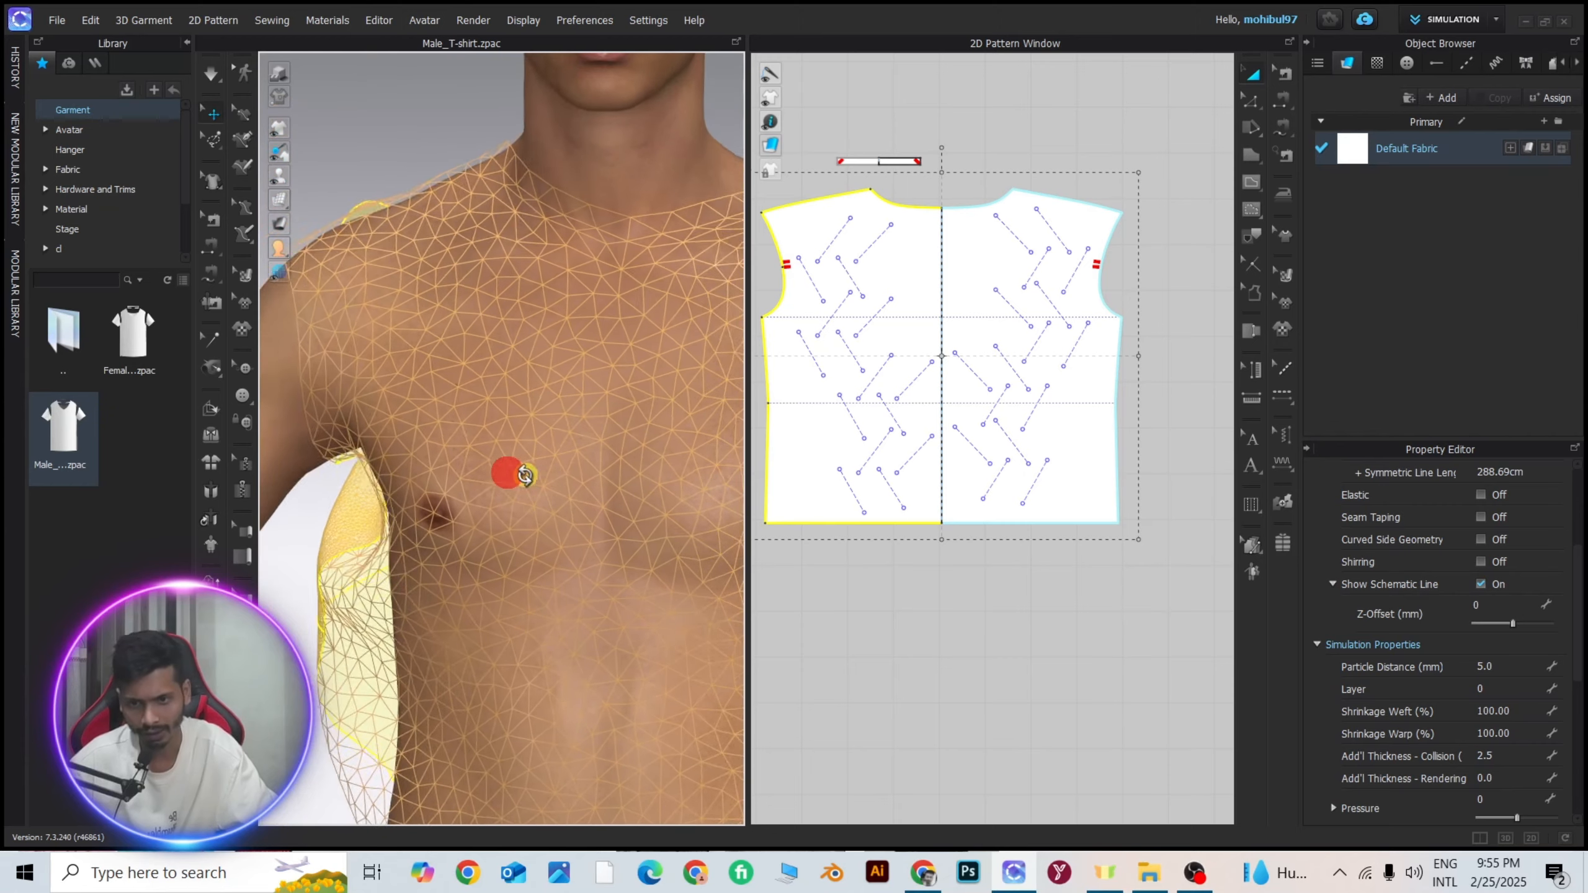
Compare the mesh density of the front pattern with that of the refined back pattern from close up.
right_drag(508, 473, 598, 391)
middle_drag(598, 391, 370, 426)
scroll(540, 397, up, 4)
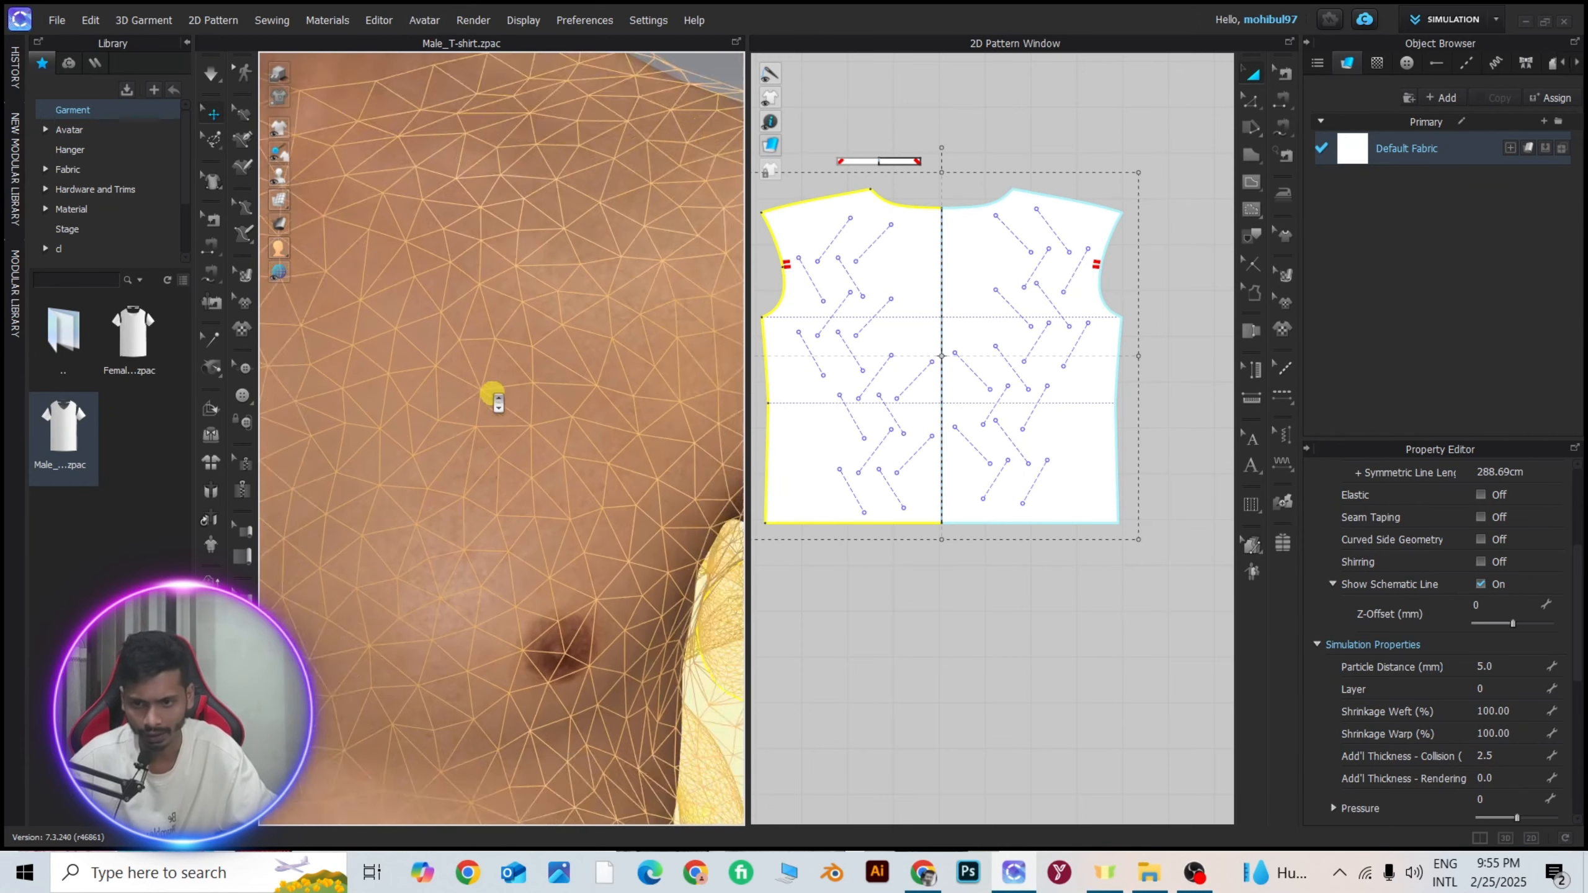
scroll(500, 403, down, 5)
scroll(503, 415, up, 4)
scroll(549, 431, down, 6)
right_drag(656, 445, 609, 407)
scroll(539, 372, up, 6)
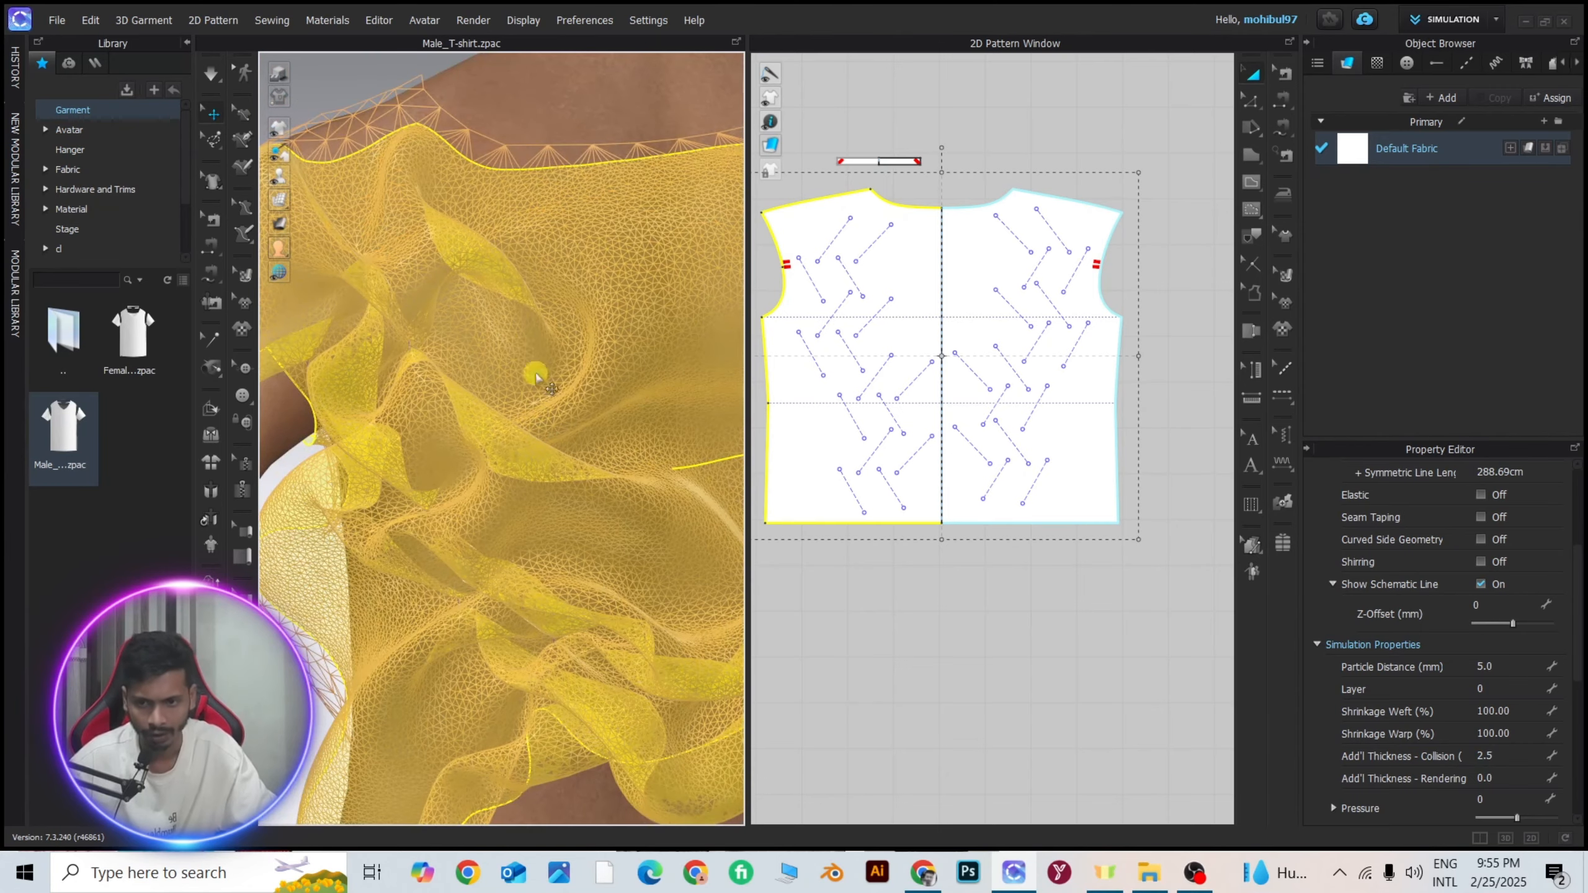
scroll(578, 363, down, 6)
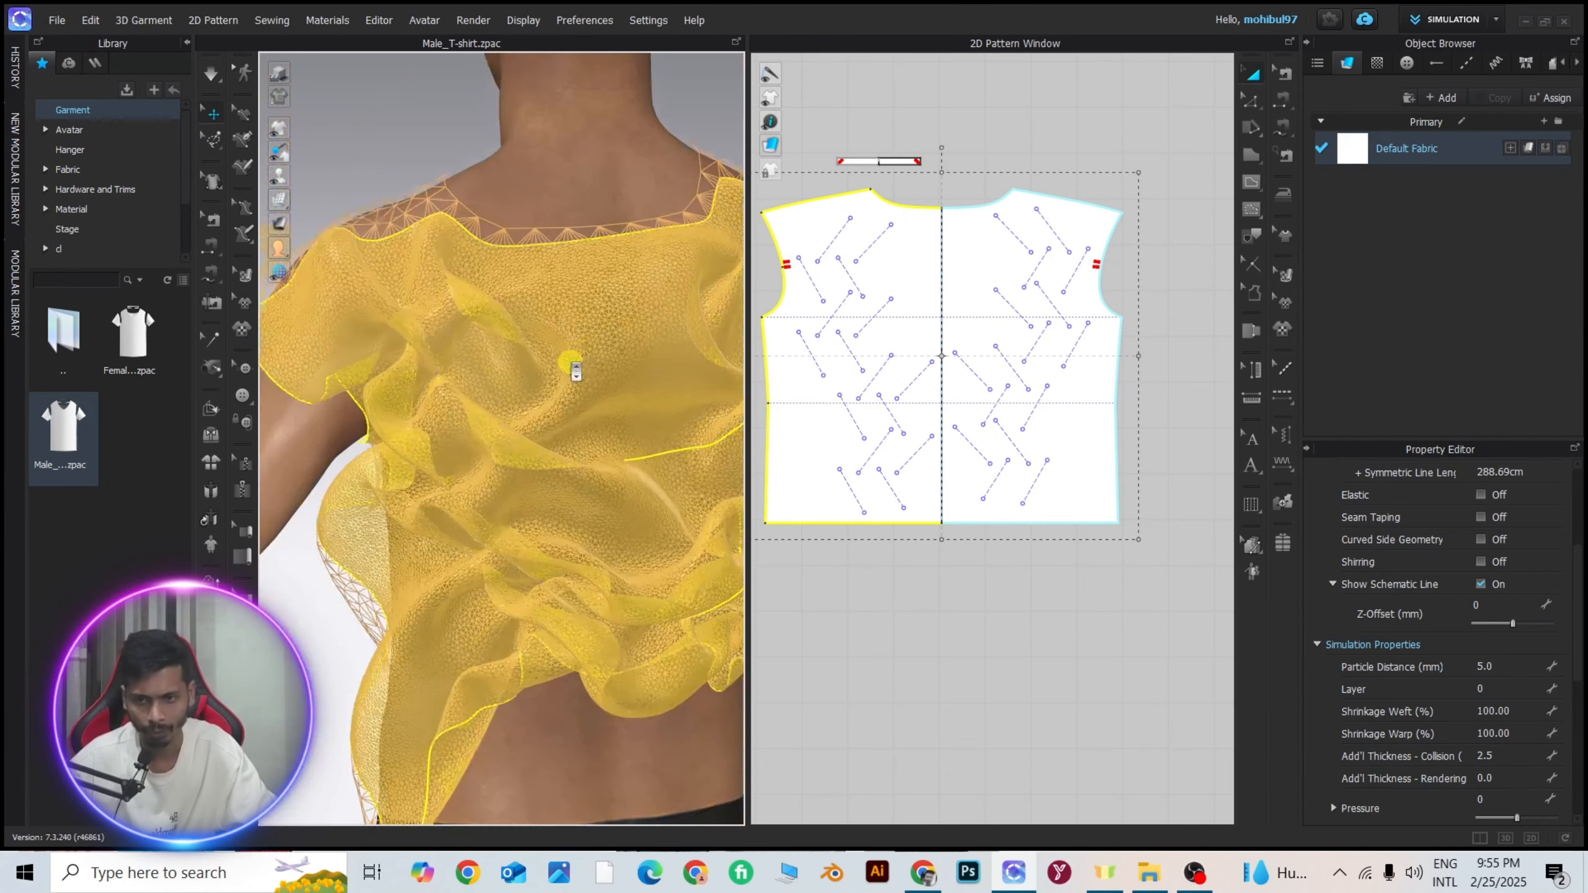
mouse_move(566, 361)
right_down()
mouse_move(500, 358)
mouse_move(684, 372)
right_up()
scroll(539, 380, down, 3)
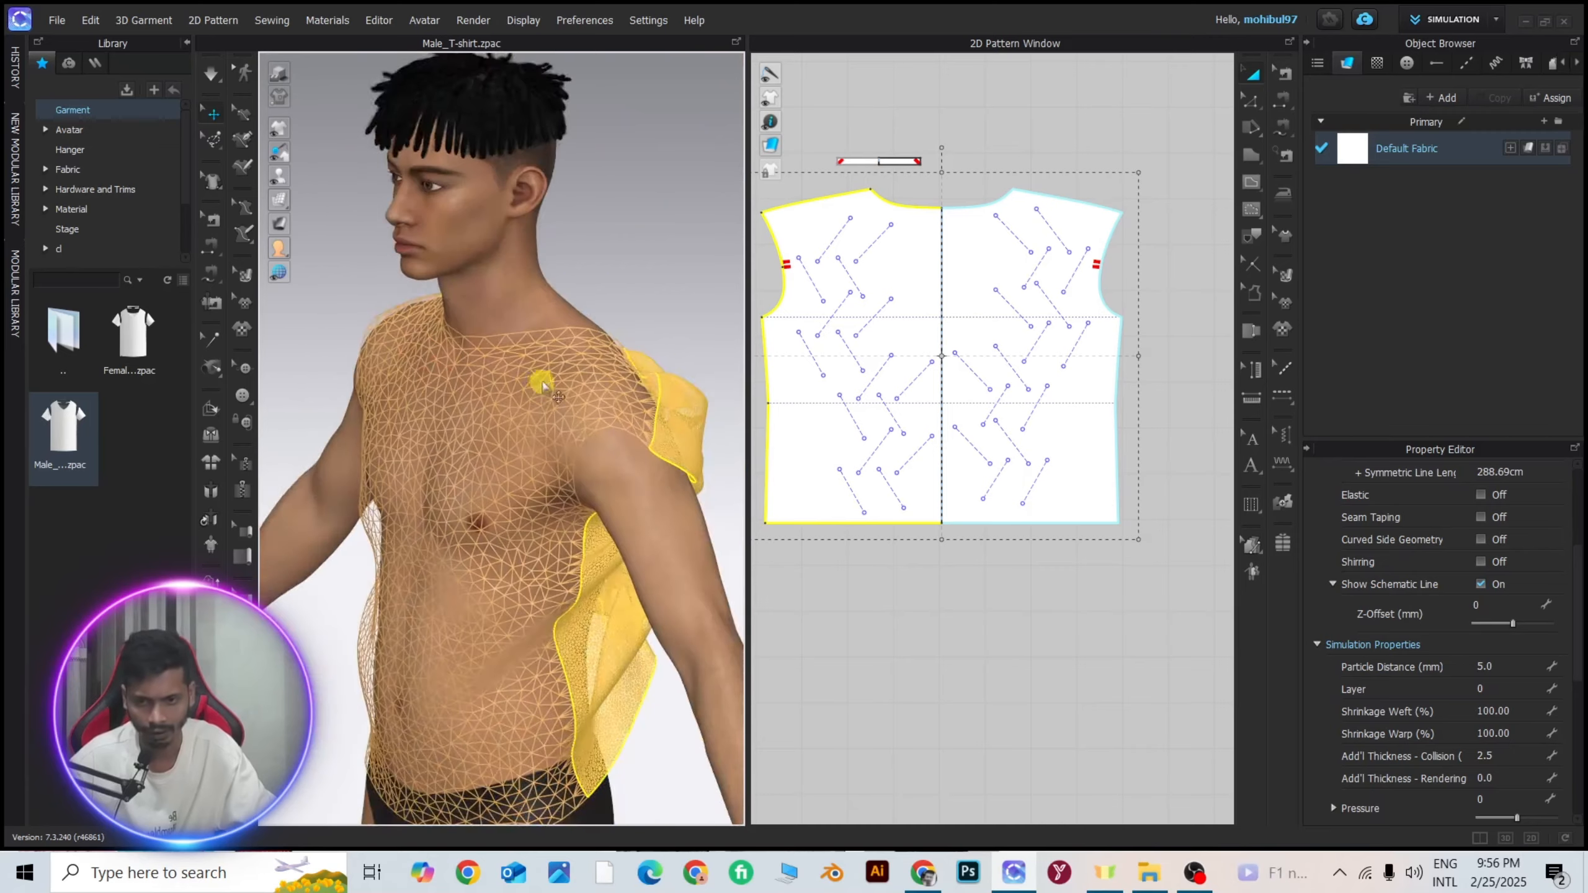
right_drag(542, 380, 578, 371)
scroll(579, 371, up, 4)
scroll(578, 371, down, 3)
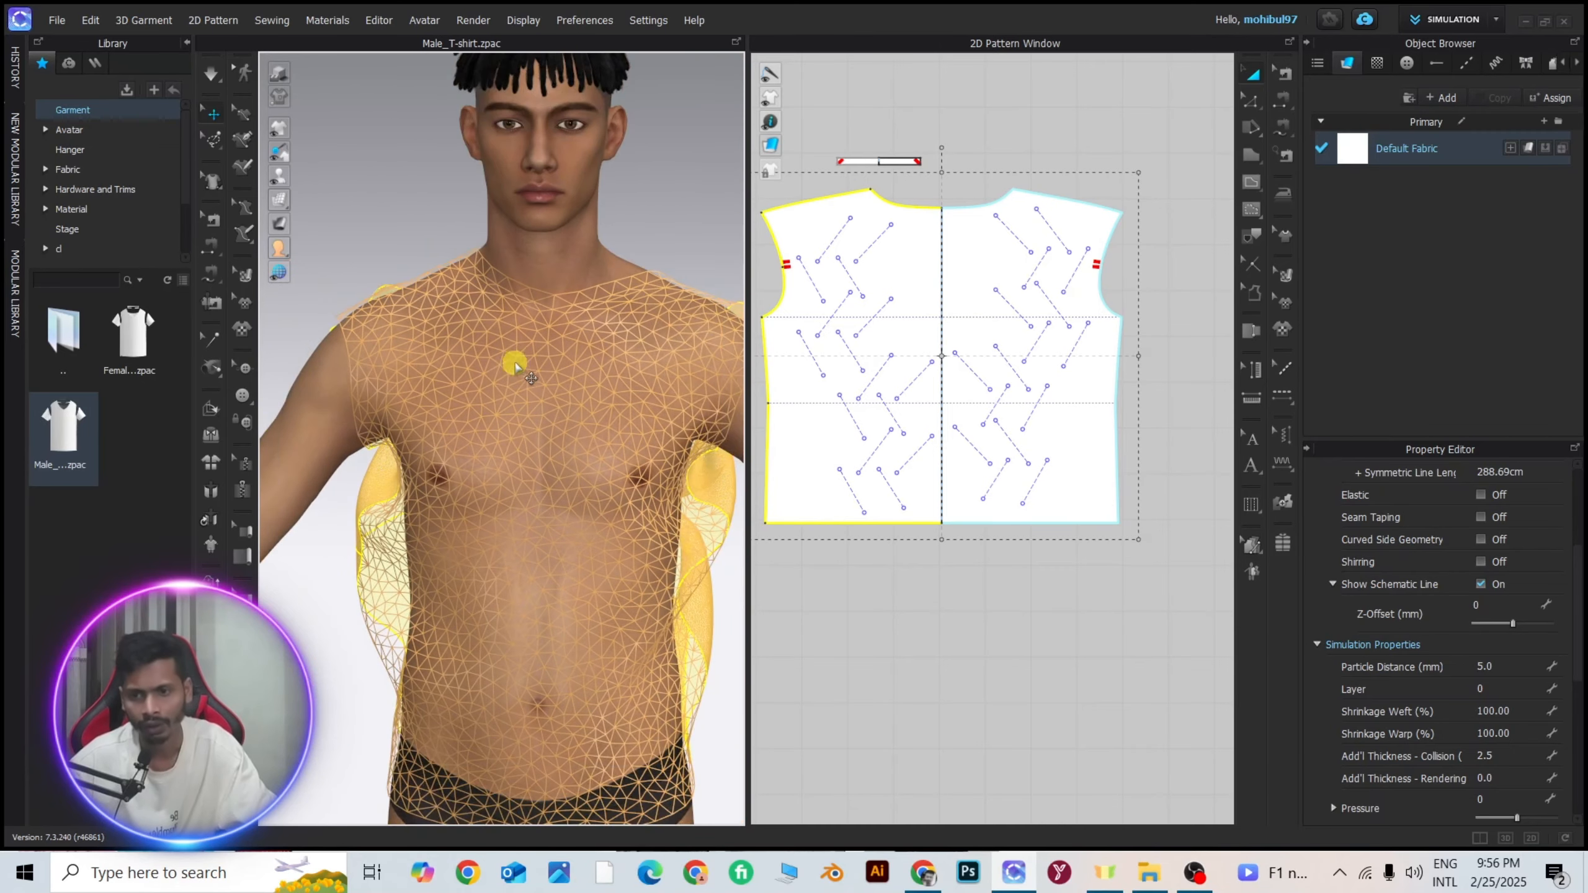
scroll(580, 379, up, 3)
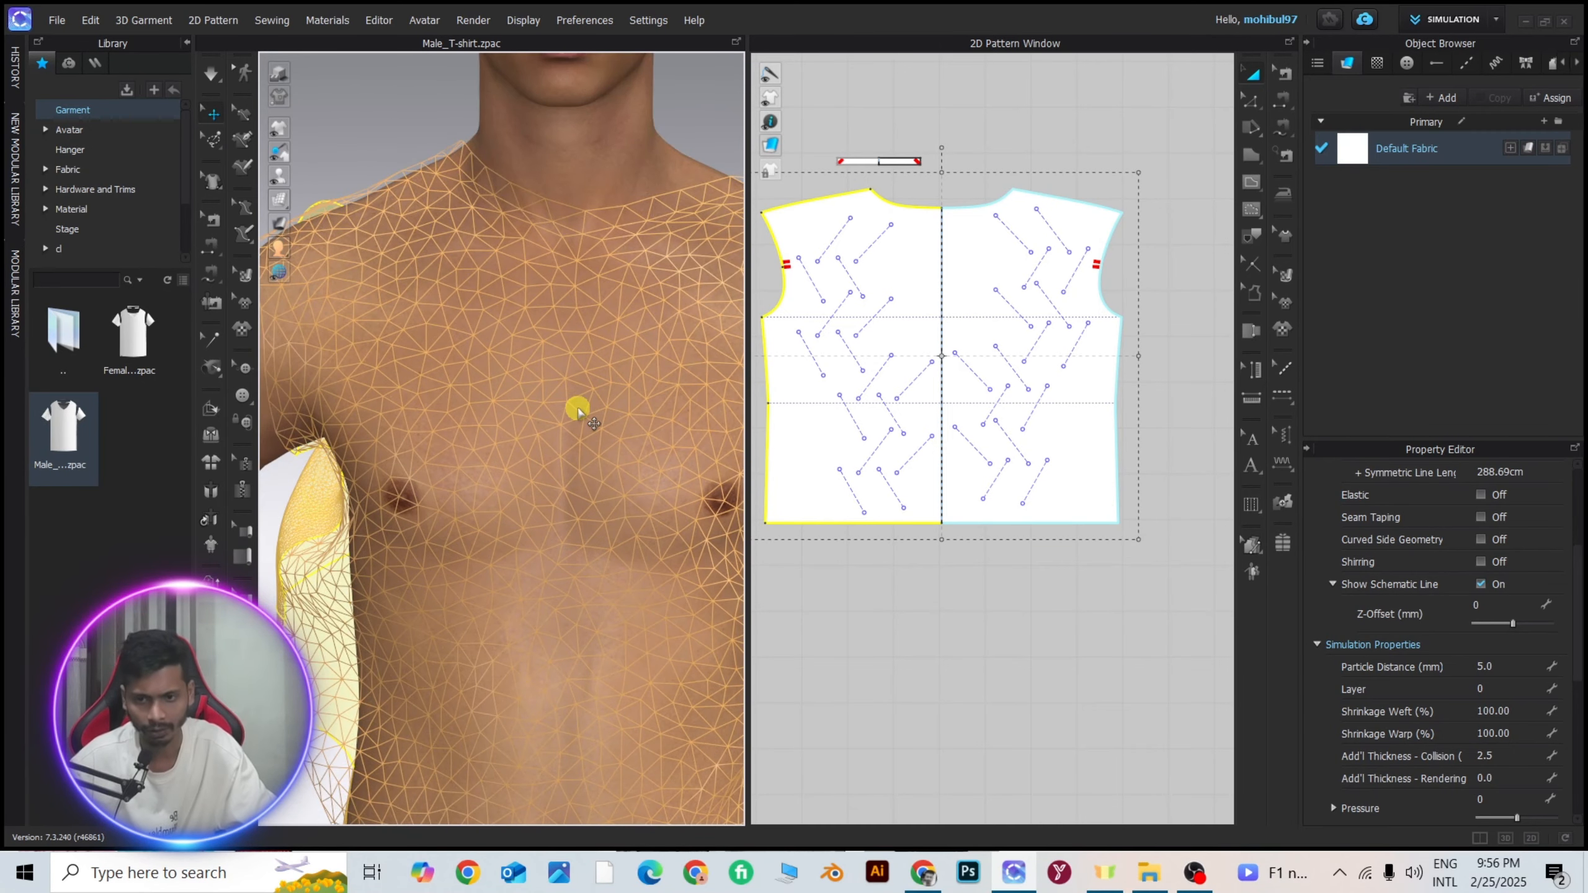
scroll(578, 406, down, 3)
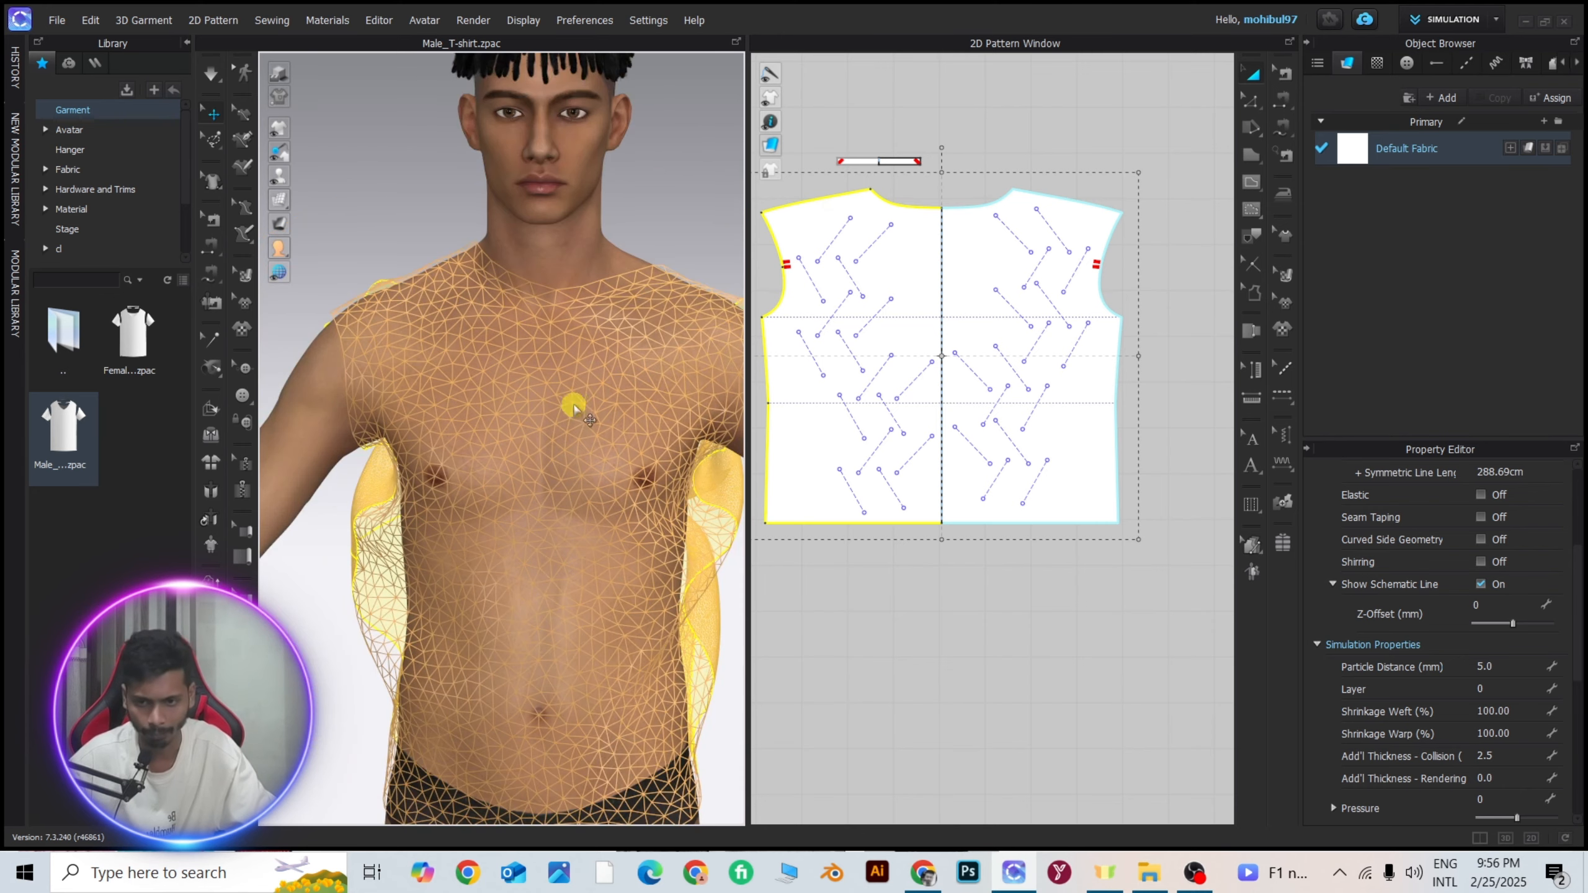
right_drag(567, 415, 475, 395)
scroll(575, 407, up, 4)
right_drag(578, 408, 584, 397)
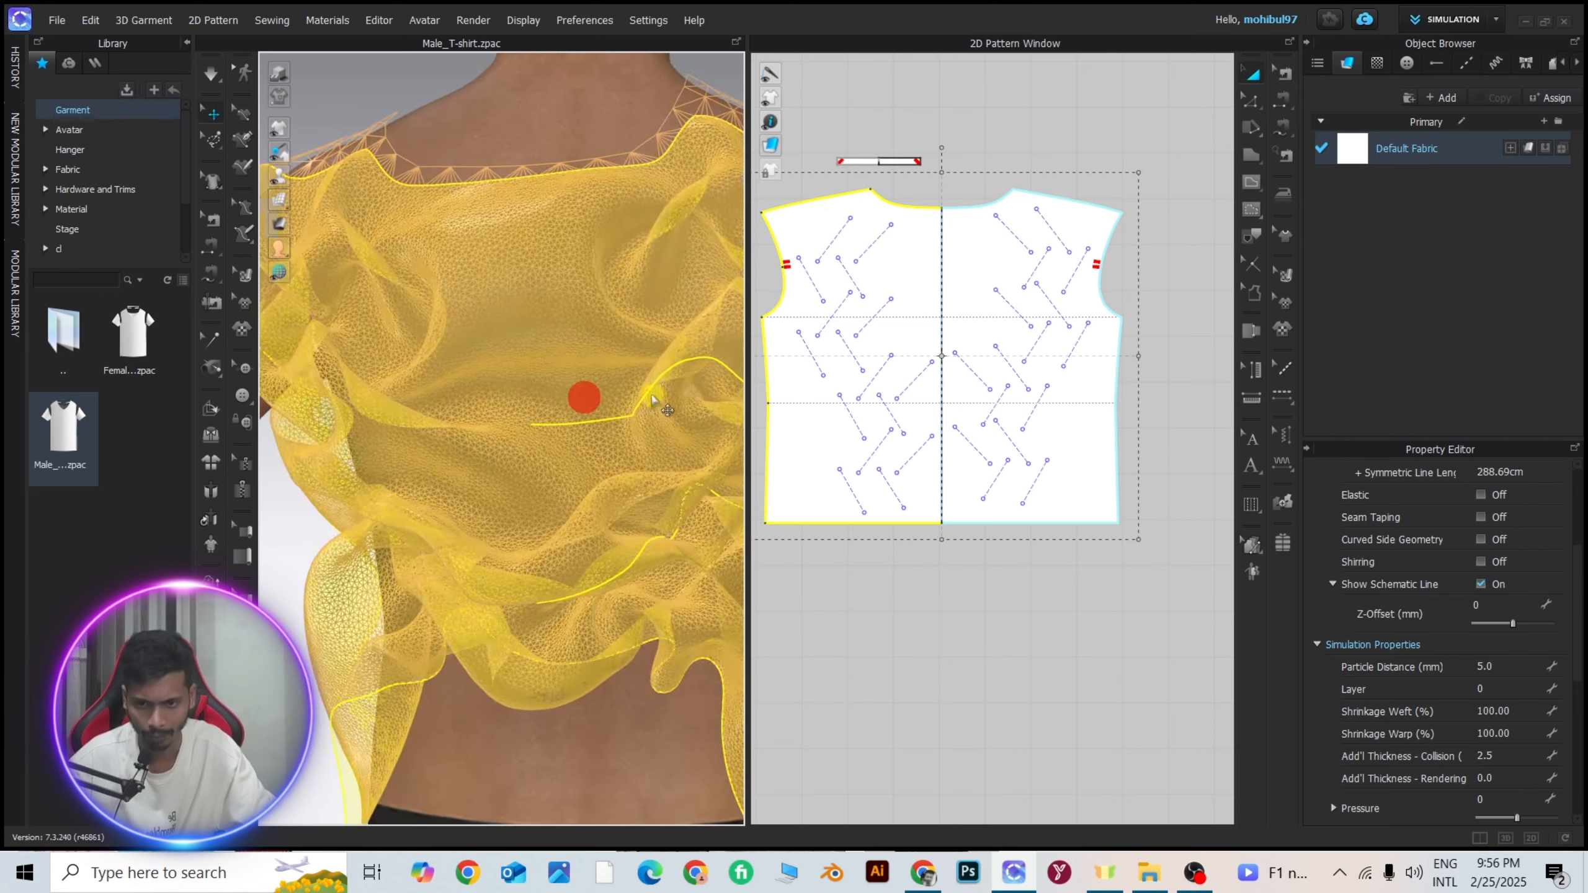
Deselect the back pattern and examine its mesh around the gathered folds from near and far.
click(215, 126)
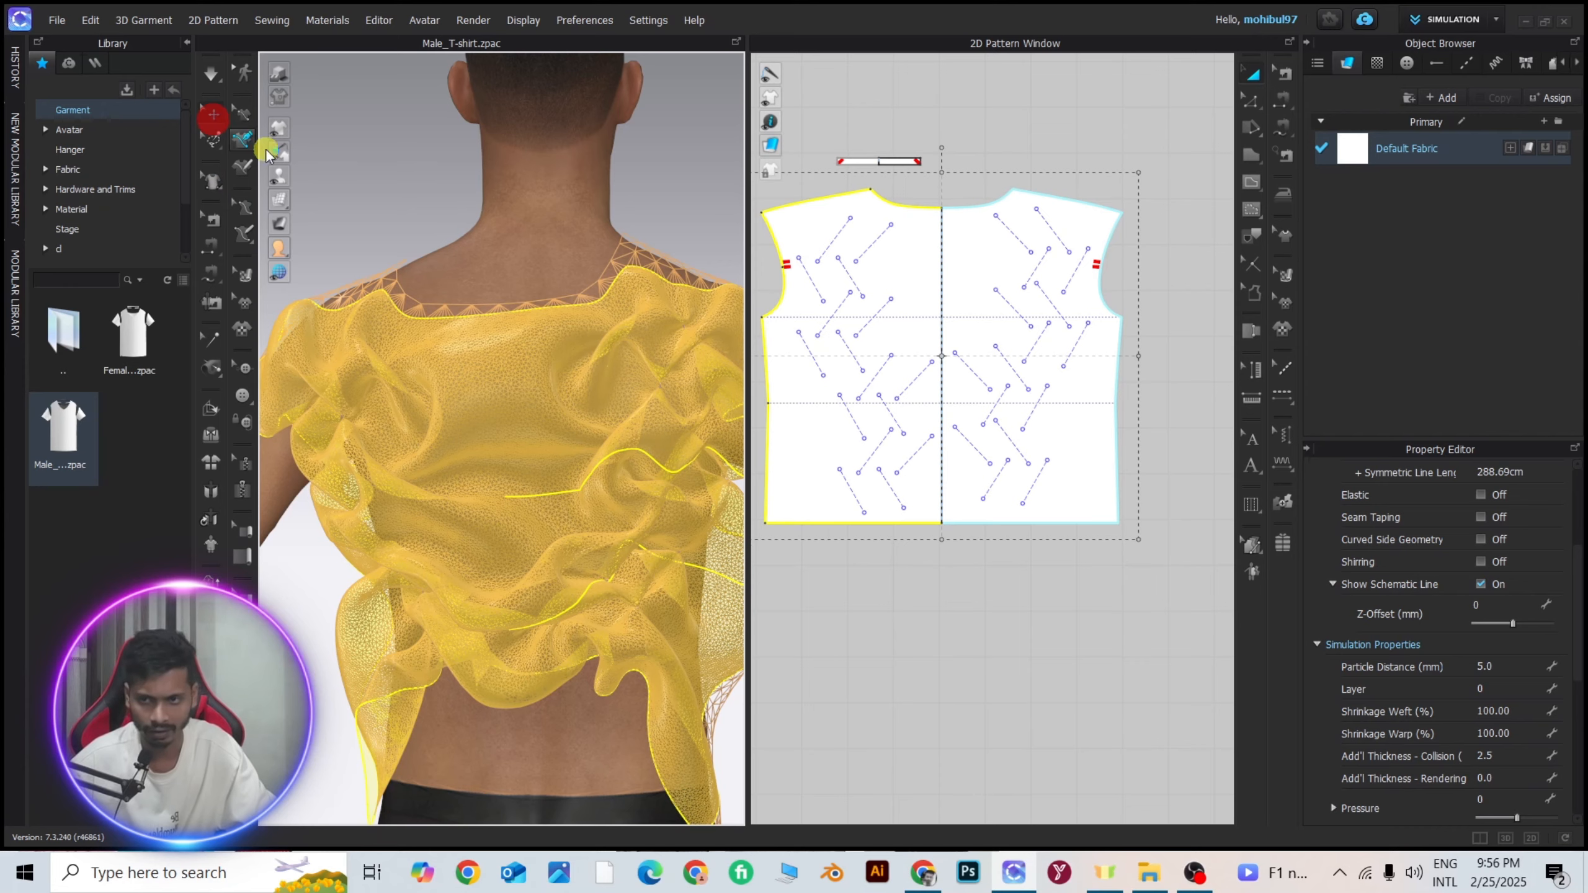
click(404, 195)
scroll(526, 421, up, 5)
scroll(542, 422, down, 5)
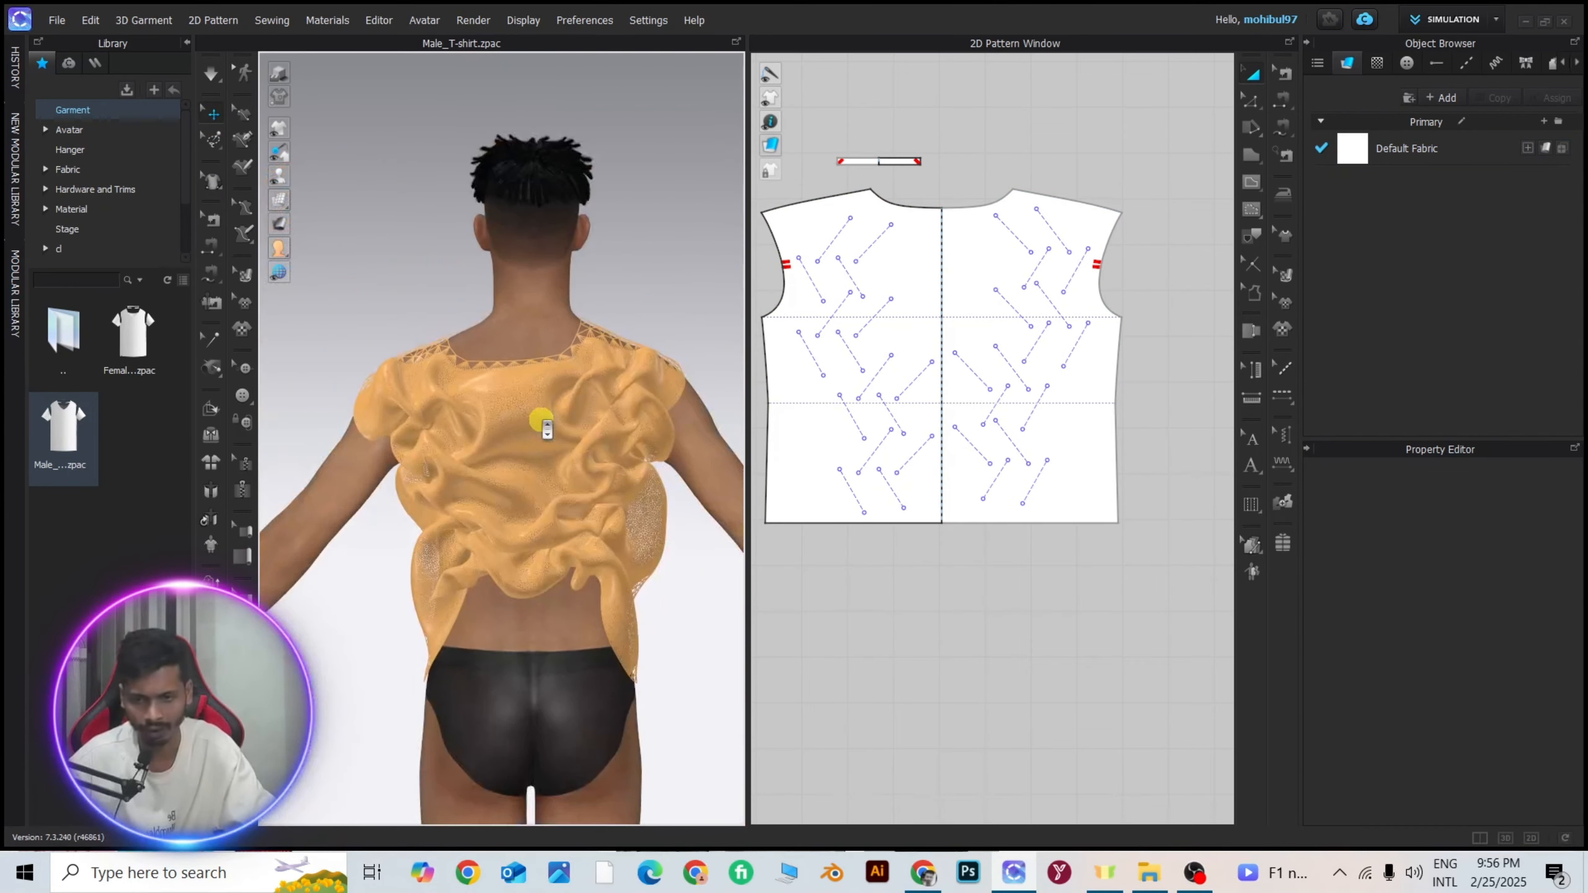
mouse_move(567, 422)
right_down()
mouse_move(504, 412)
mouse_move(563, 402)
right_up()
scroll(521, 405, up, 4)
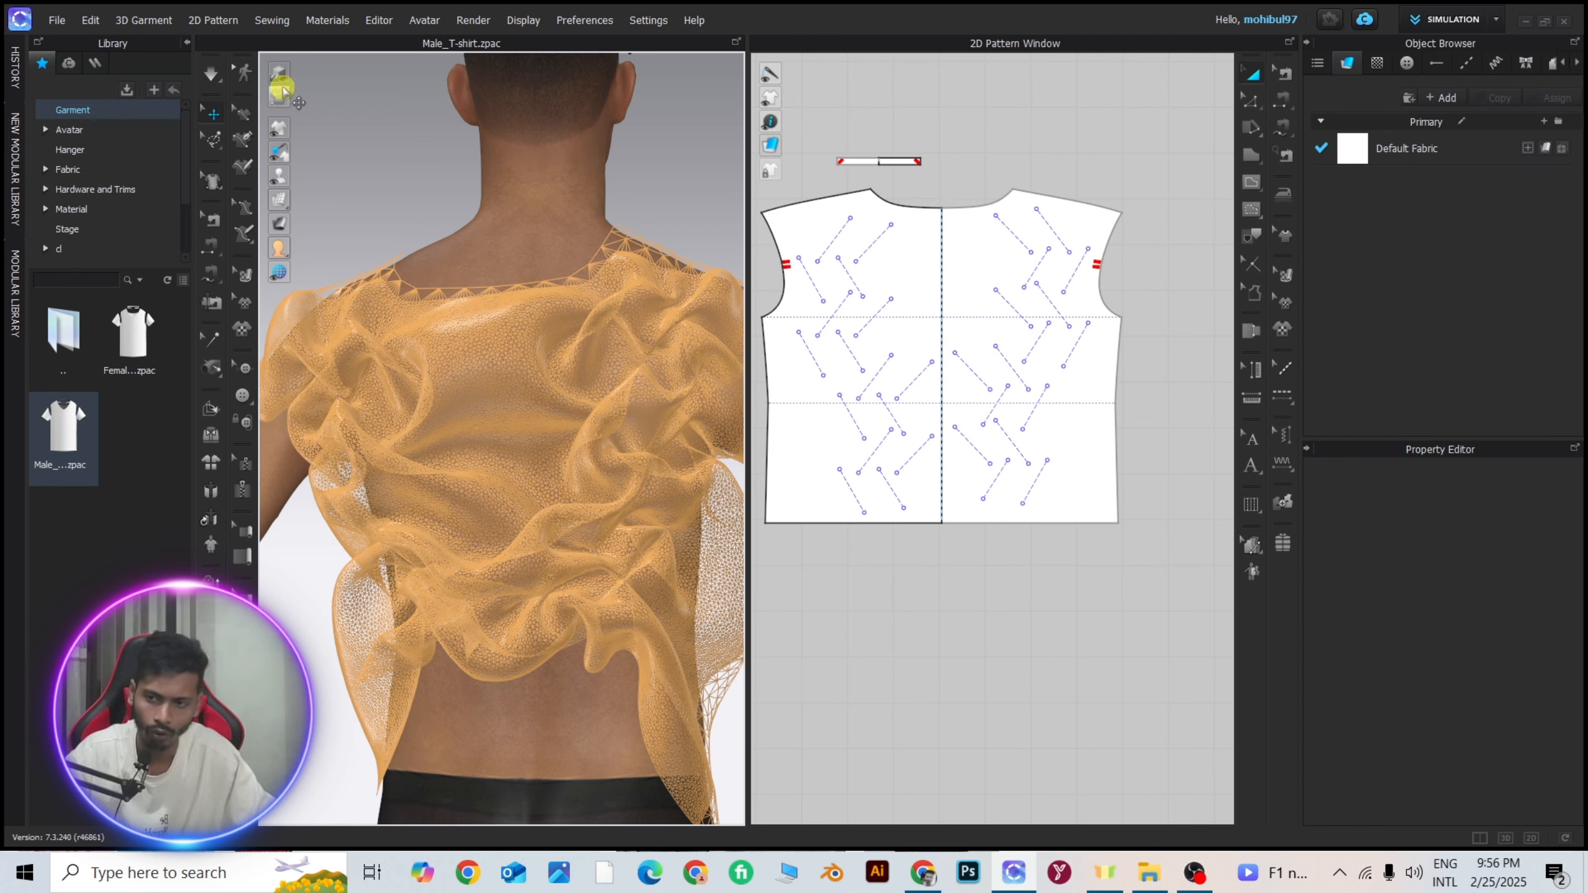
scroll(532, 400, down, 5)
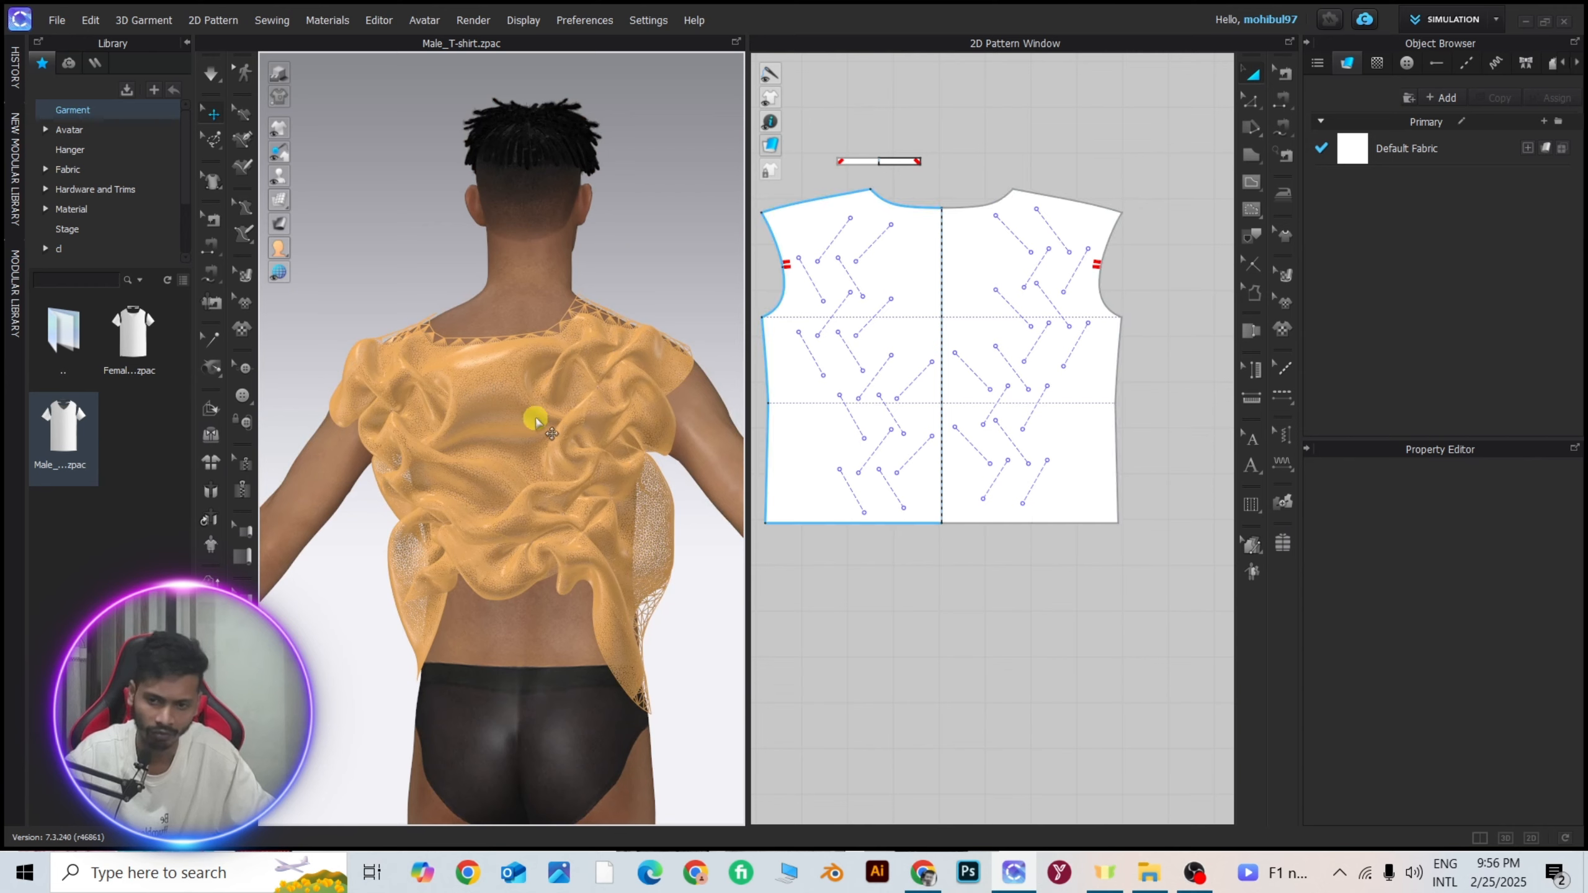
scroll(526, 388, up, 4)
scroll(525, 387, down, 3)
scroll(523, 383, up, 4)
right_drag(521, 381, 561, 386)
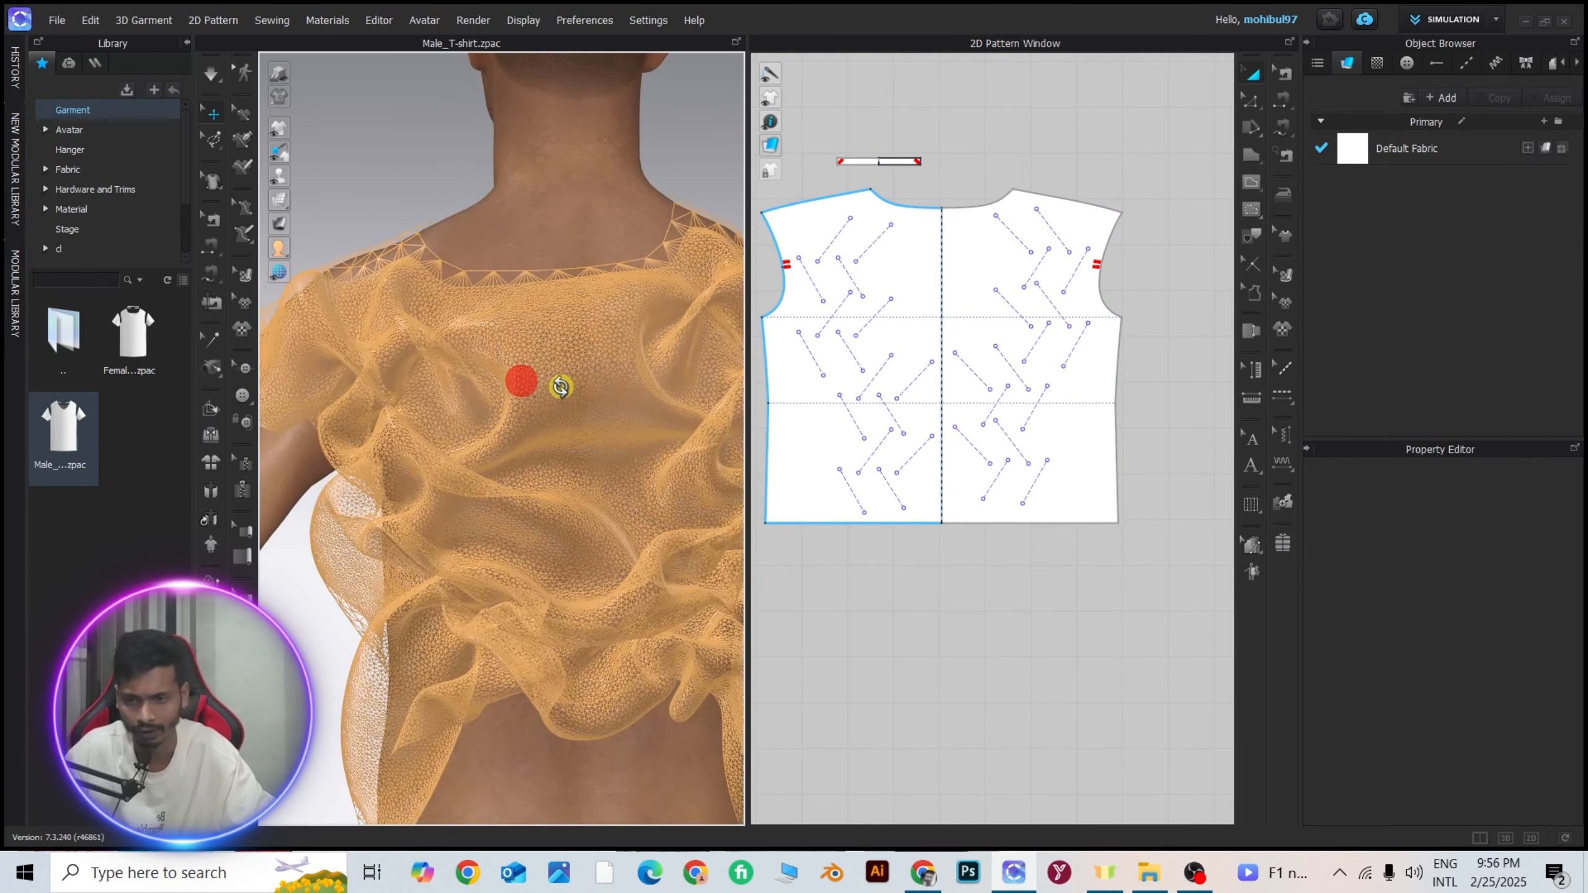
scroll(556, 385, down, 4)
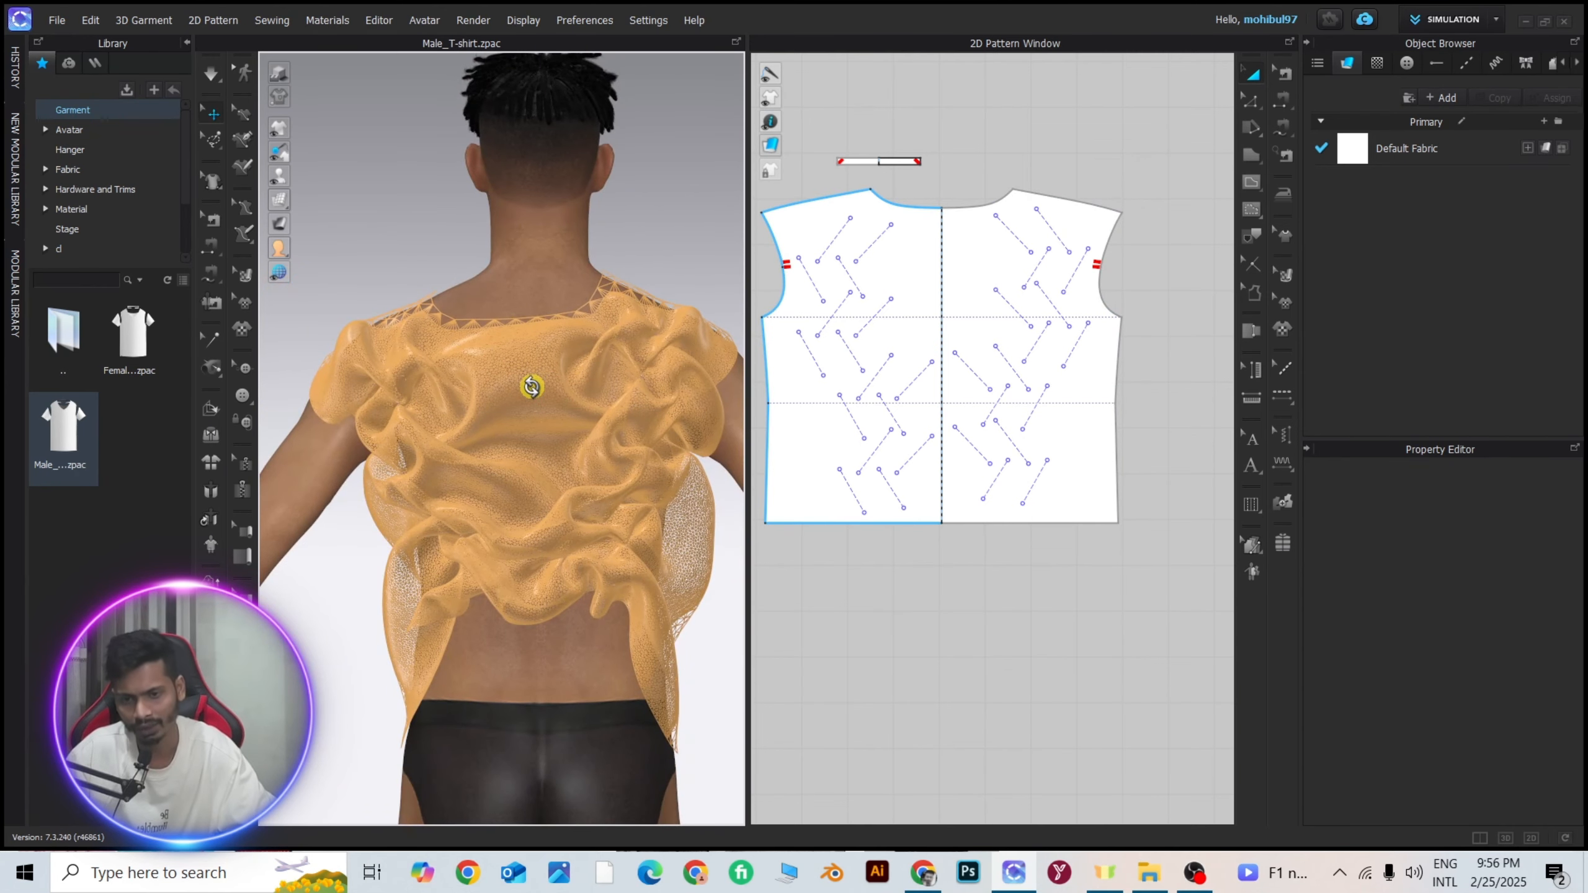
scroll(543, 394, up, 3)
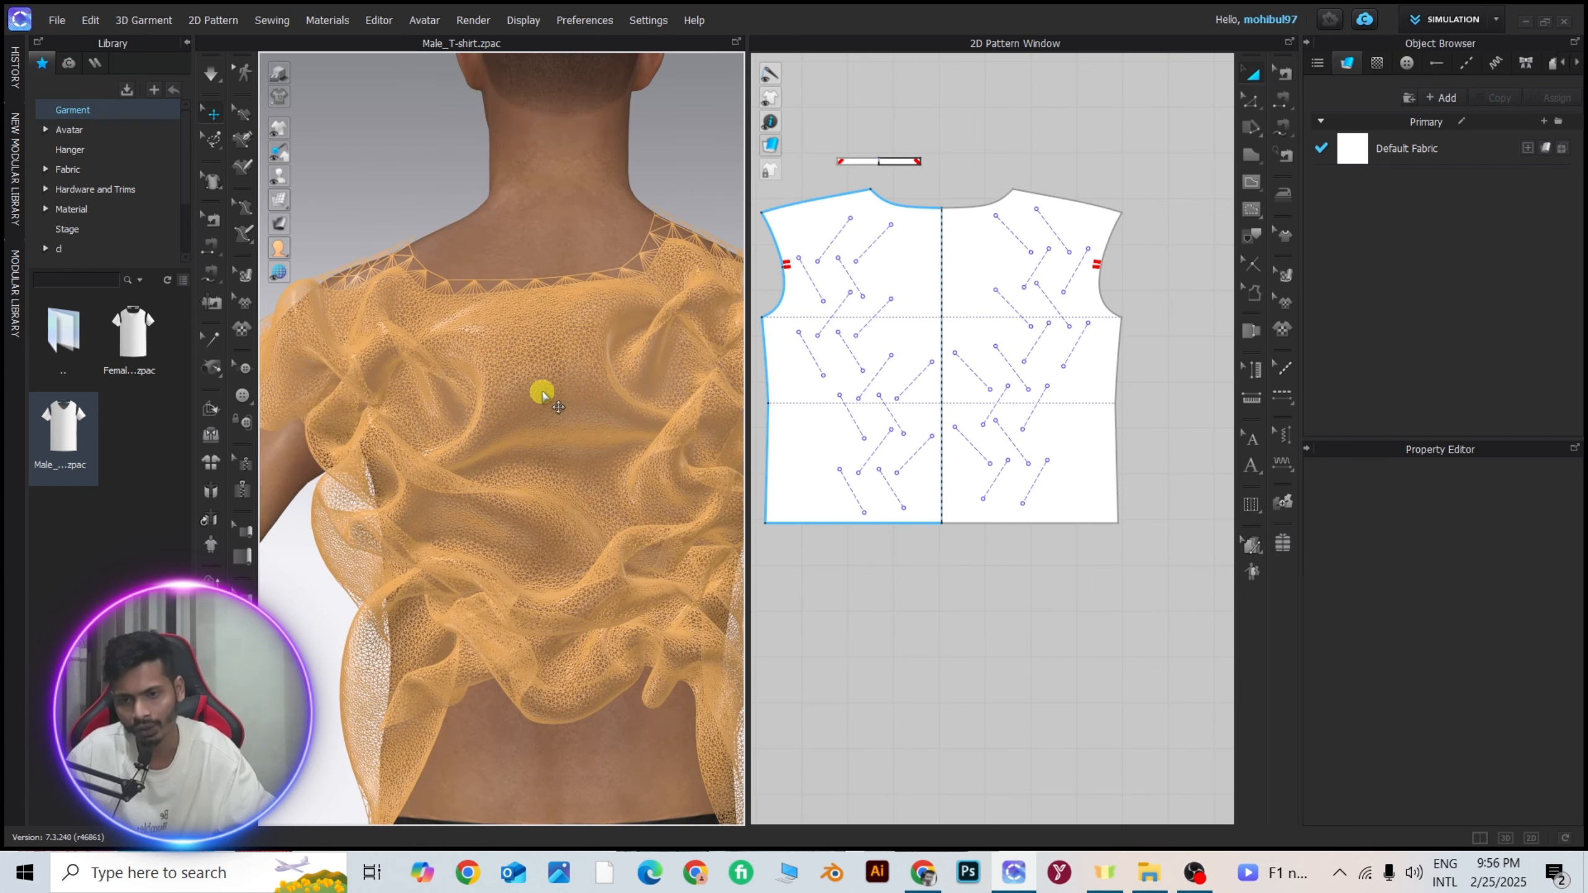
scroll(541, 393, down, 3)
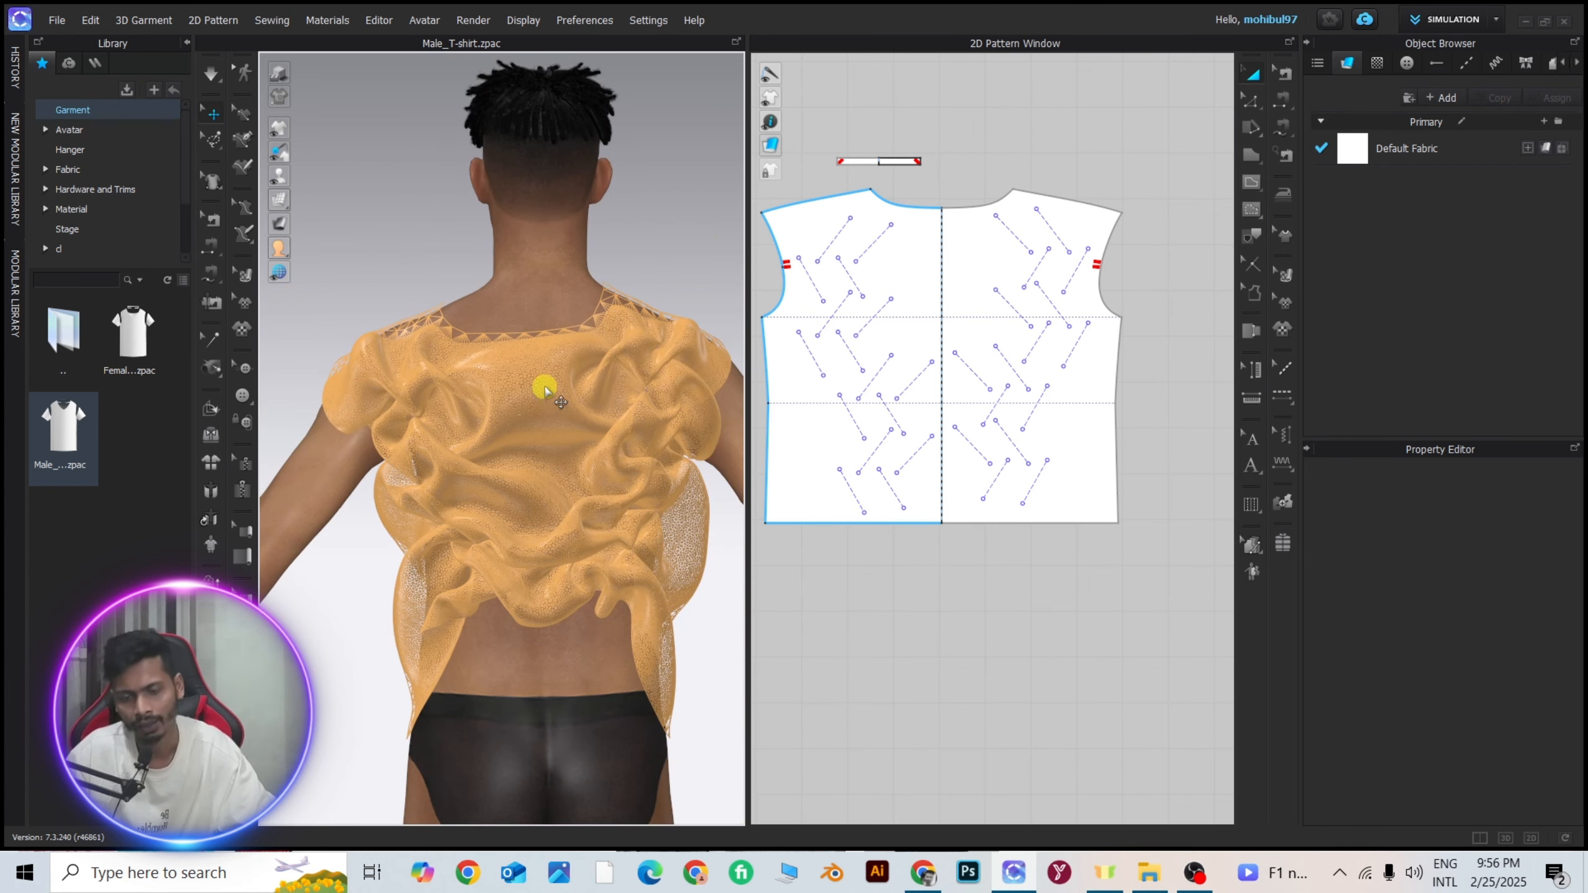
scroll(544, 389, down, 3)
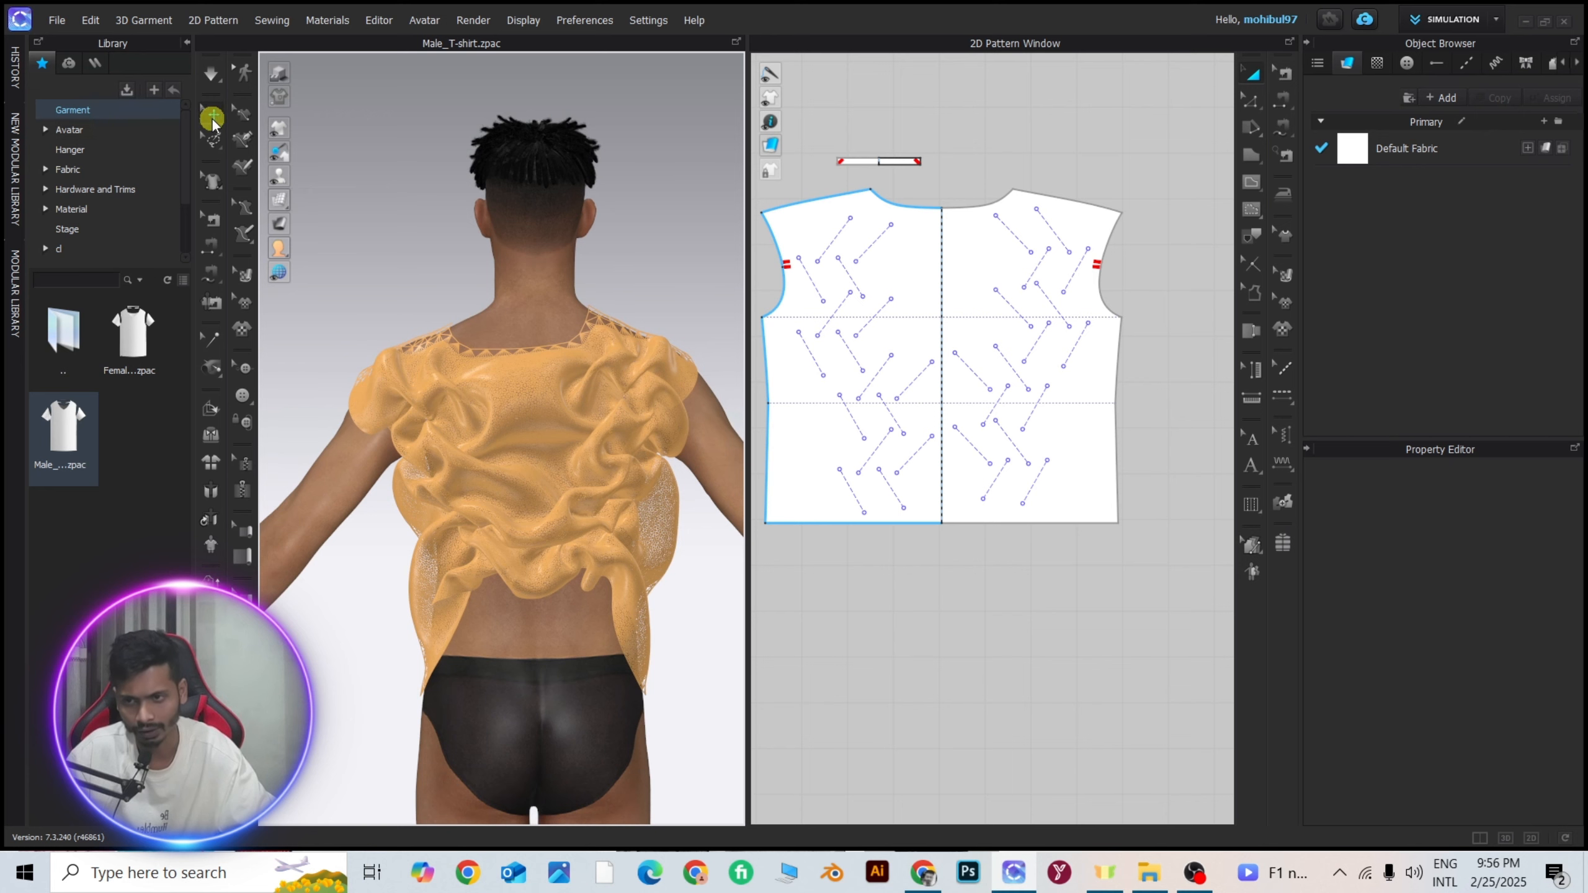
Restore the solid surface display of the garment and view the gathered back up close.
click(279, 199)
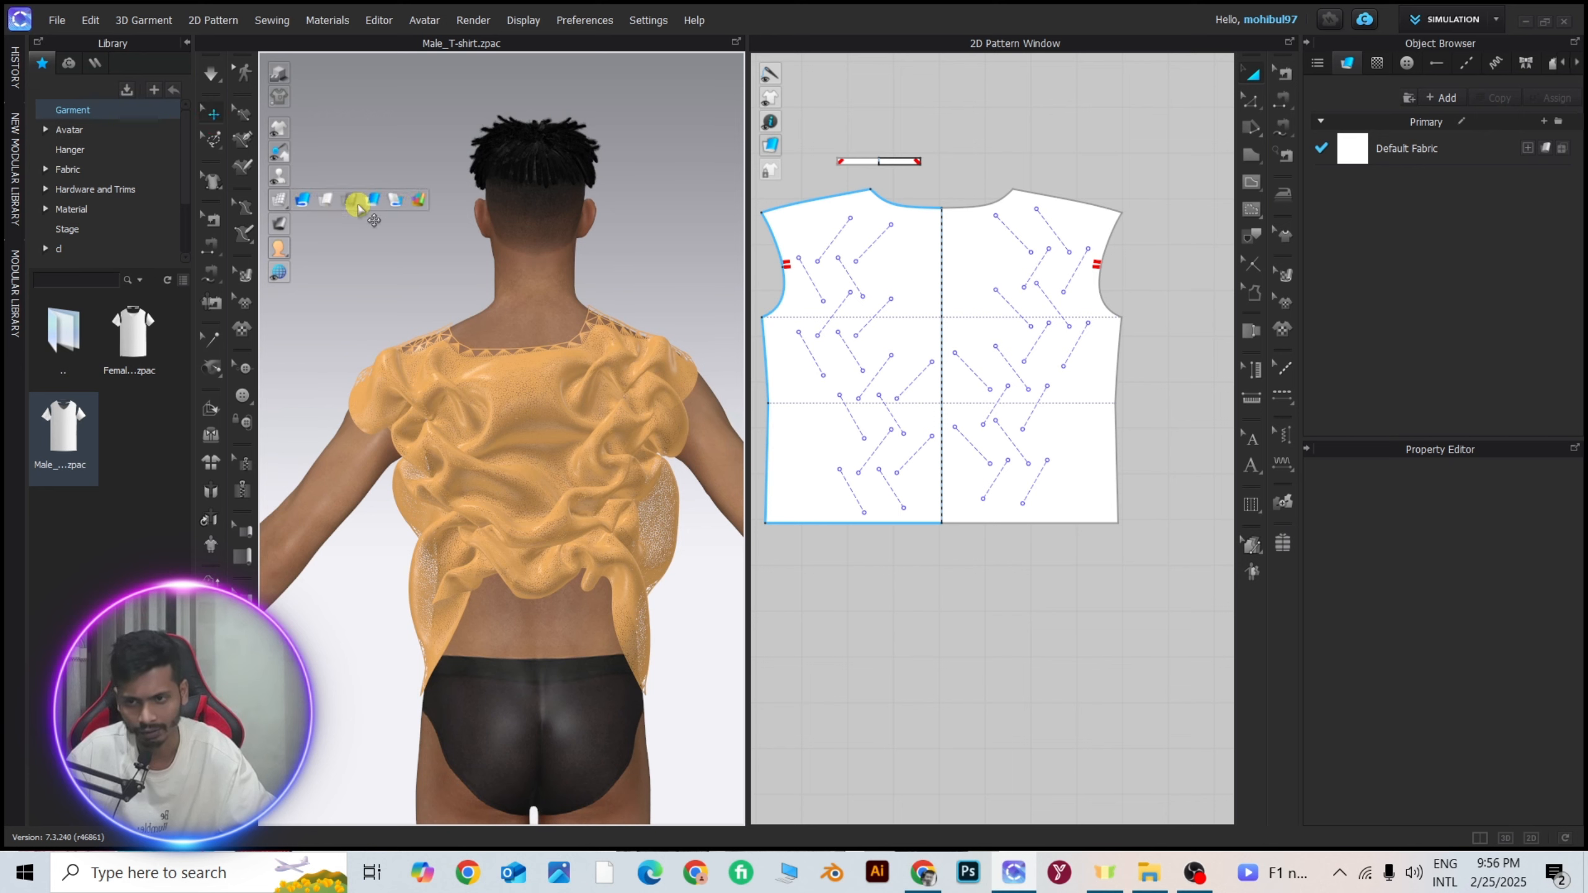
click(351, 202)
click(351, 201)
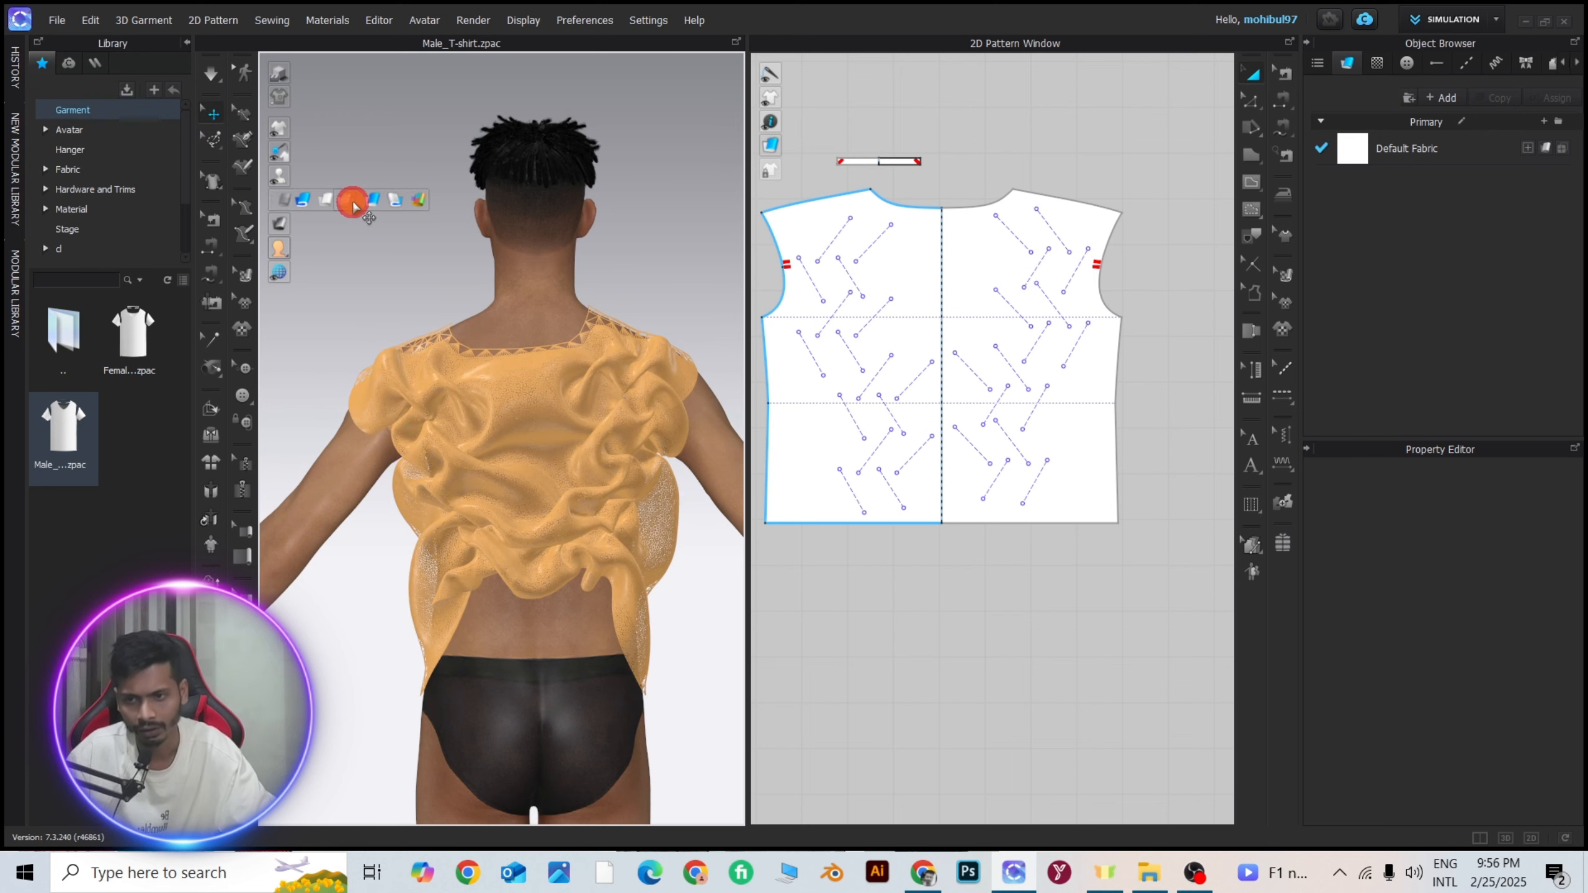
click(374, 204)
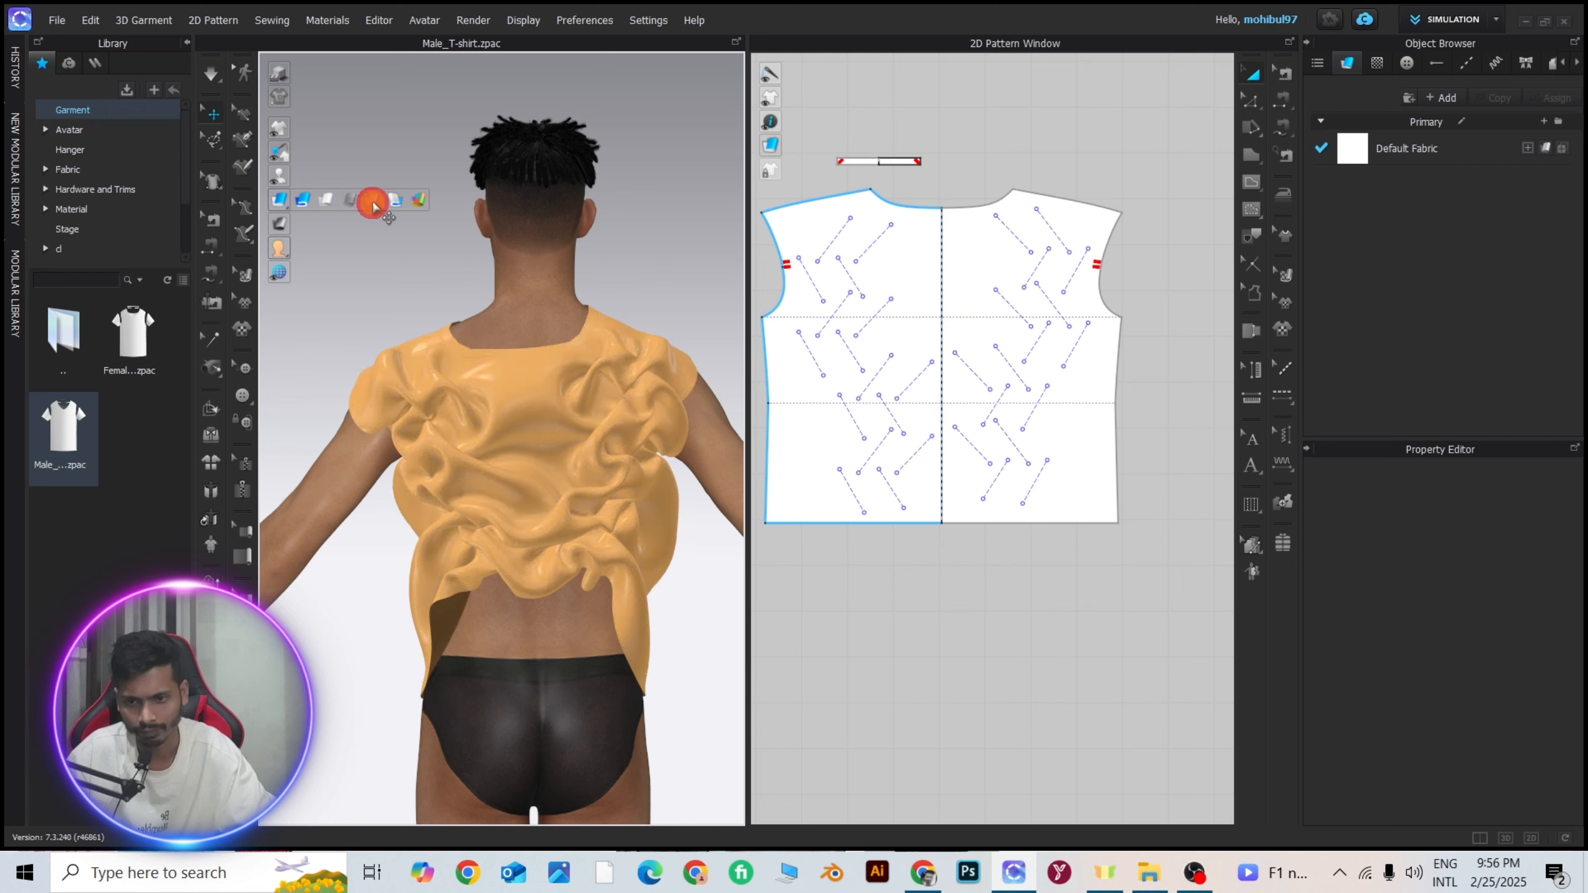
click(404, 242)
scroll(508, 502, up, 5)
mouse_move(518, 496)
right_down()
mouse_move(545, 496)
mouse_move(364, 319)
right_up()
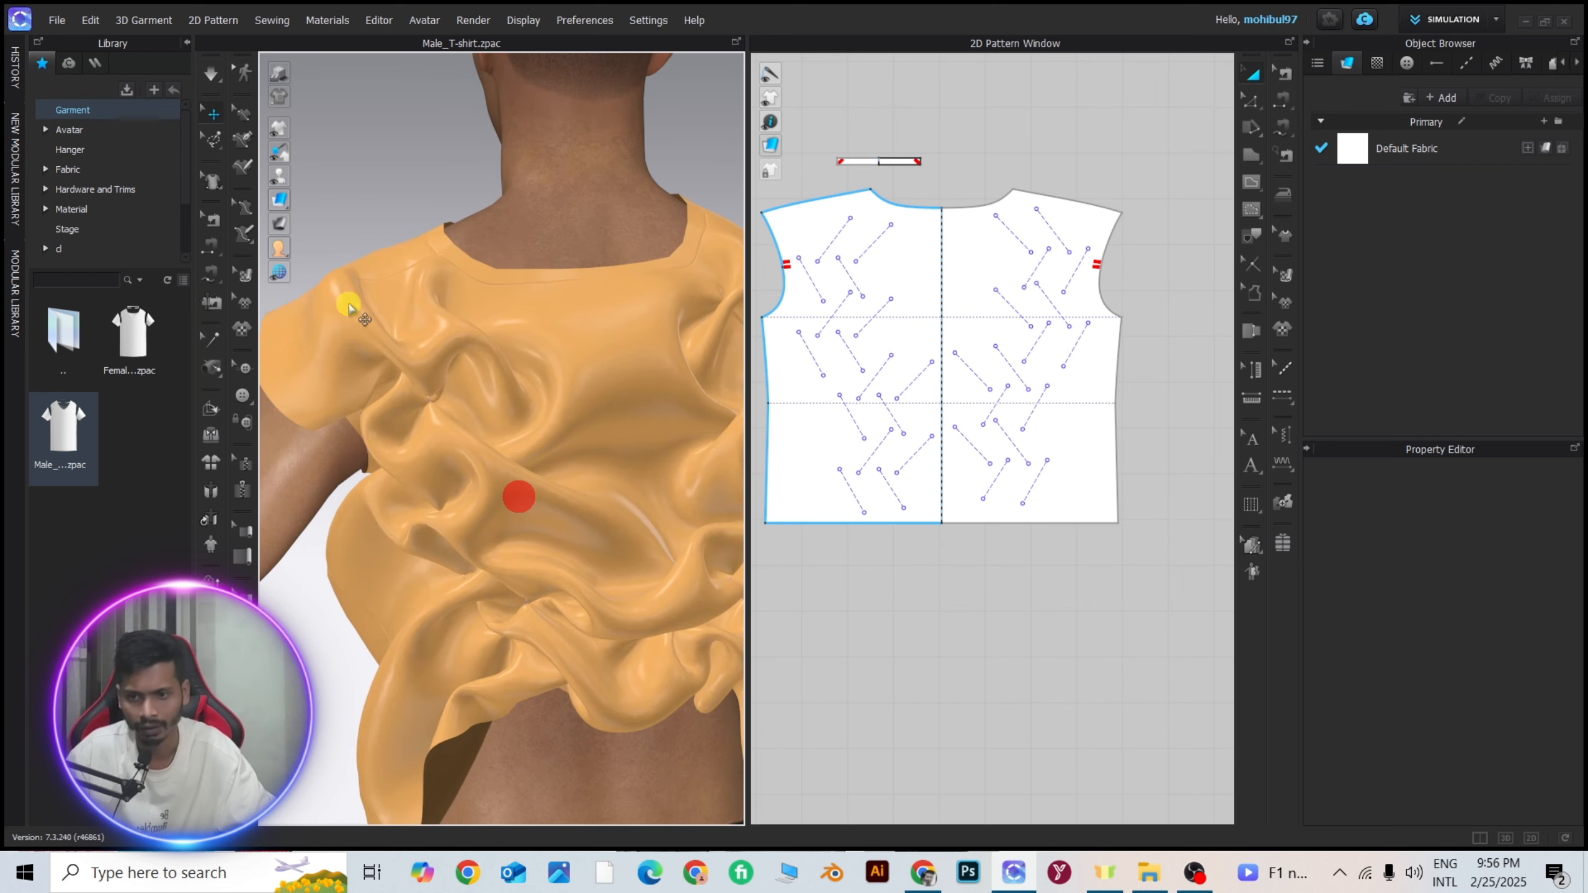
Turn off Strengthen for the tacked back pattern and deselect it.
click(213, 116)
click(524, 378)
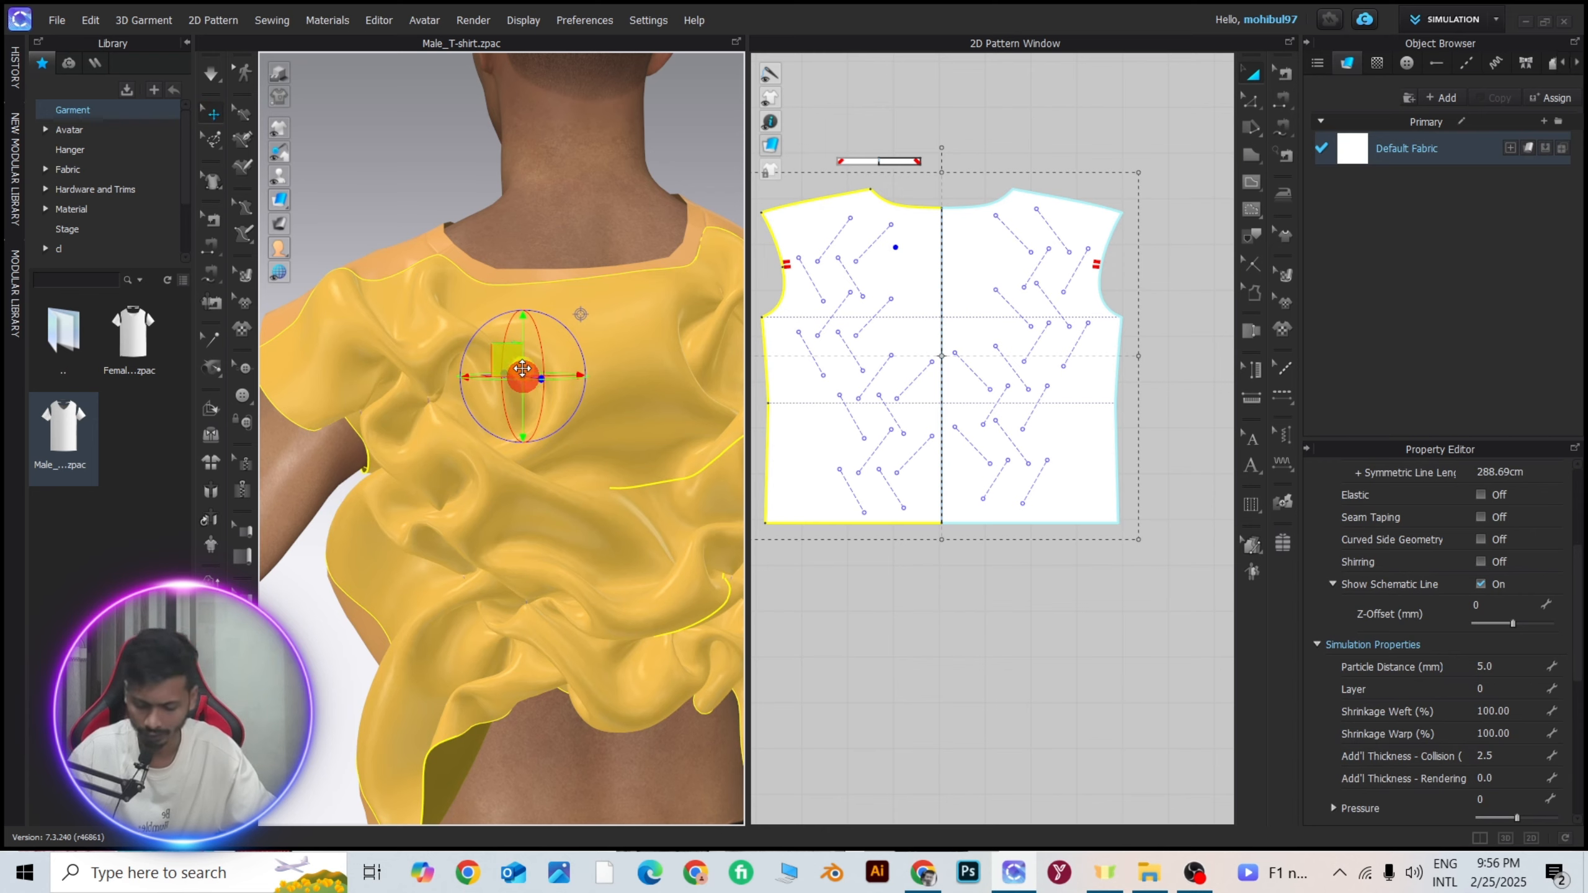
key(ctrl+h)
scroll(523, 373, down, 3)
click(408, 228)
Simulate the garment so the unstrengthened back settles into softer, finer gathers, and inspect the folds from behind and the side.
scroll(587, 439, up, 3)
mouse_move(585, 434)
right_down()
mouse_move(513, 433)
mouse_move(541, 420)
mouse_move(465, 443)
mouse_move(443, 471)
mouse_move(698, 474)
right_up()
scroll(546, 438, down, 3)
scroll(523, 431, up, 3)
scroll(528, 430, up, 1)
scroll(513, 425, up, 1)
scroll(519, 424, down, 5)
scroll(495, 449, up, 4)
scroll(488, 471, down, 5)
scroll(500, 448, up, 3)
mouse_move(492, 447)
right_down()
mouse_move(532, 440)
mouse_move(441, 455)
mouse_move(497, 448)
right_up()
scroll(469, 448, up, 2)
scroll(500, 446, down, 3)
scroll(442, 454, up, 3)
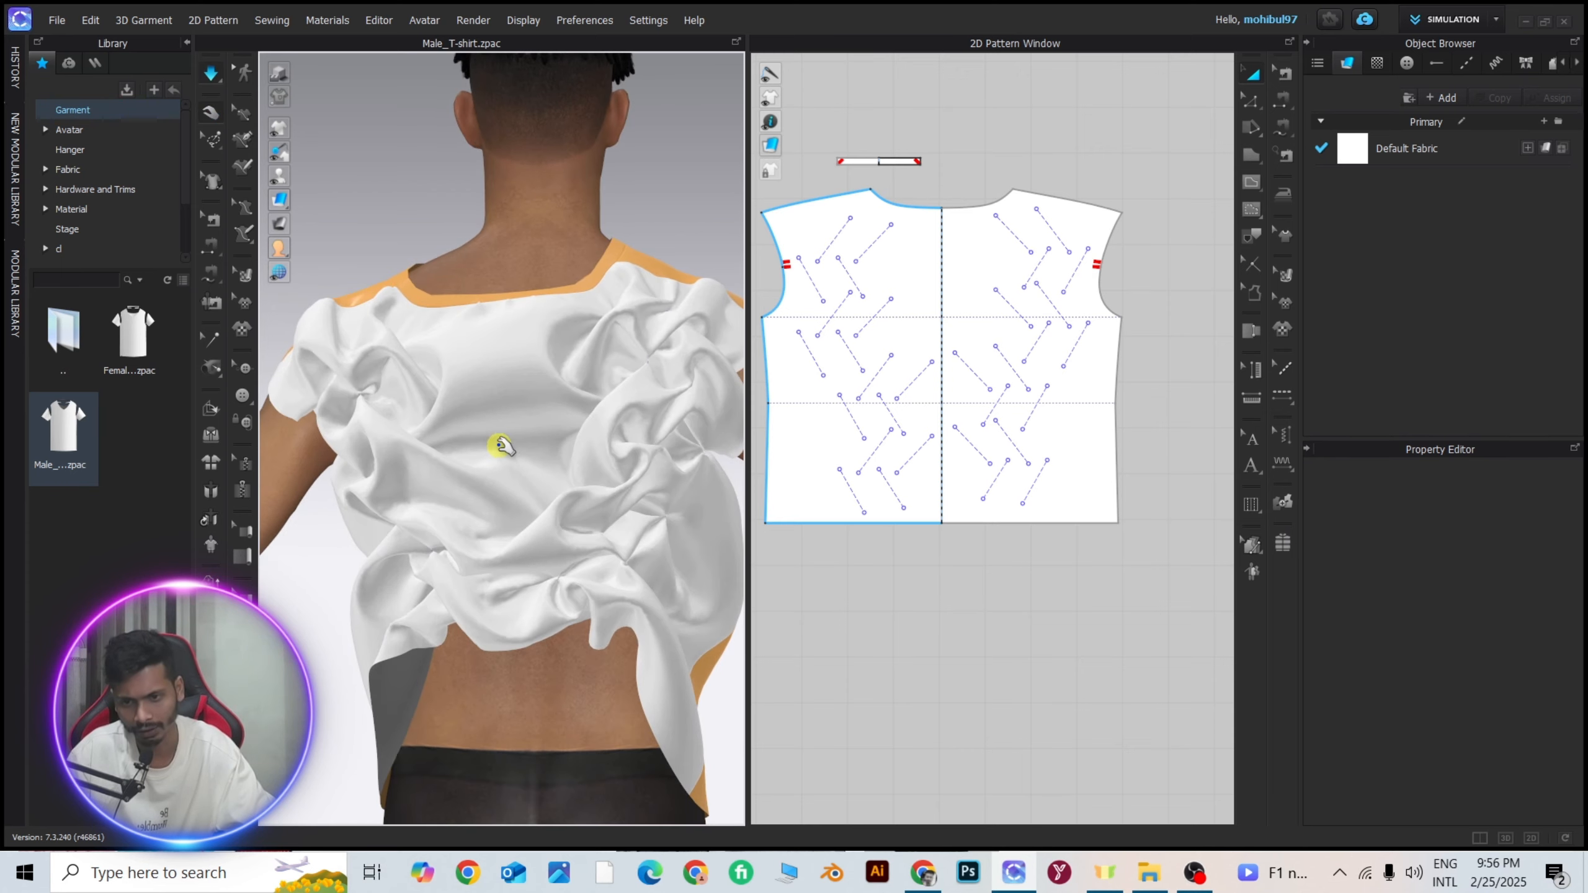
scroll(500, 438, up, 4)
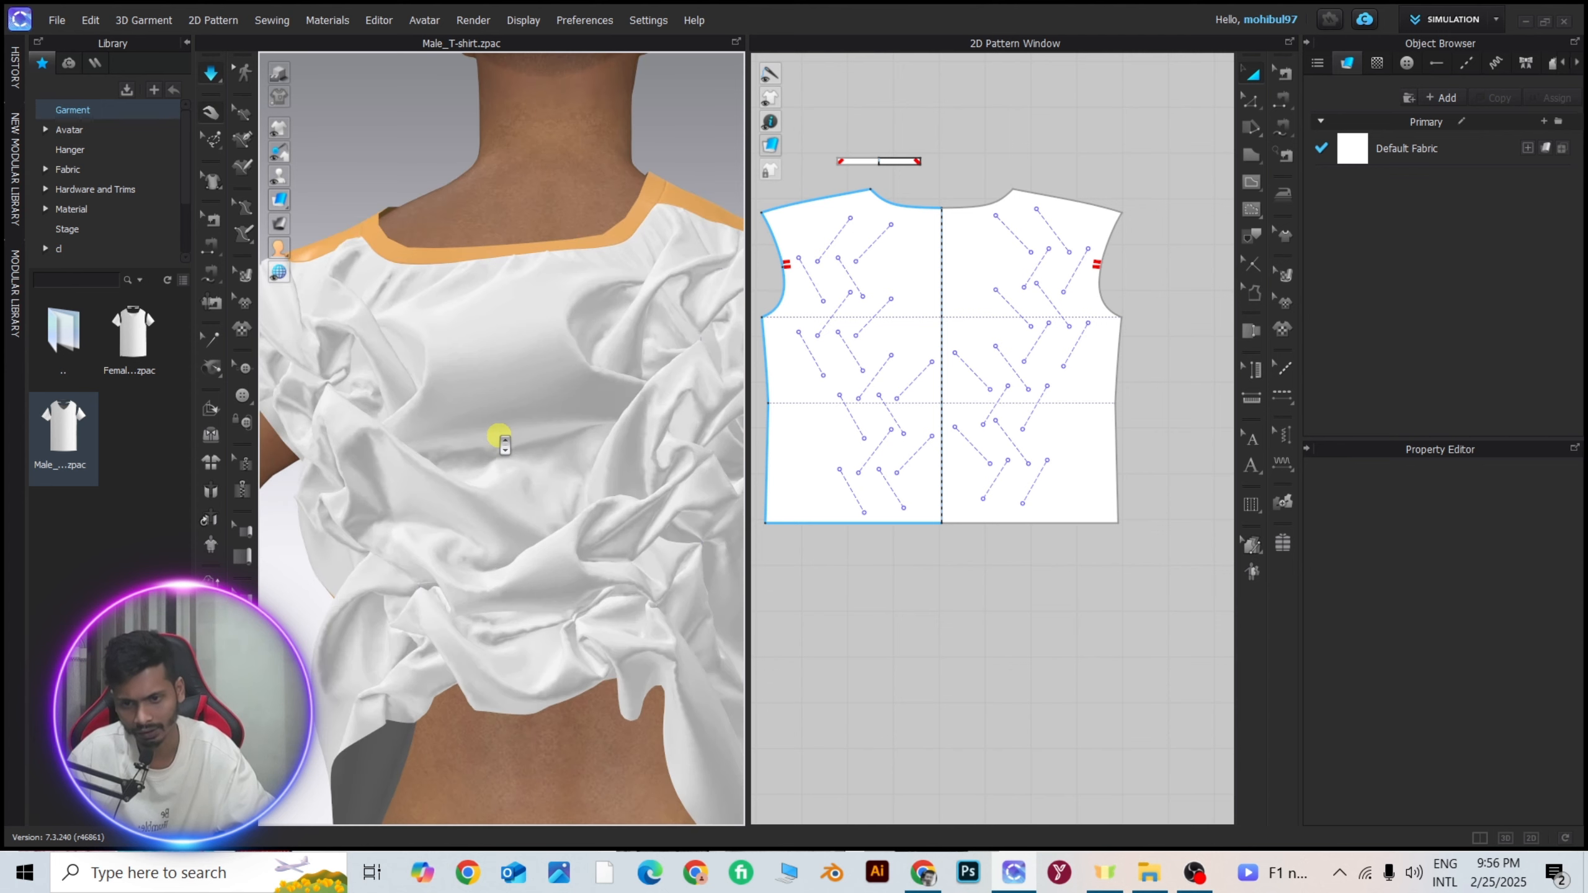
scroll(530, 444, down, 3)
right_drag(500, 441, 514, 412)
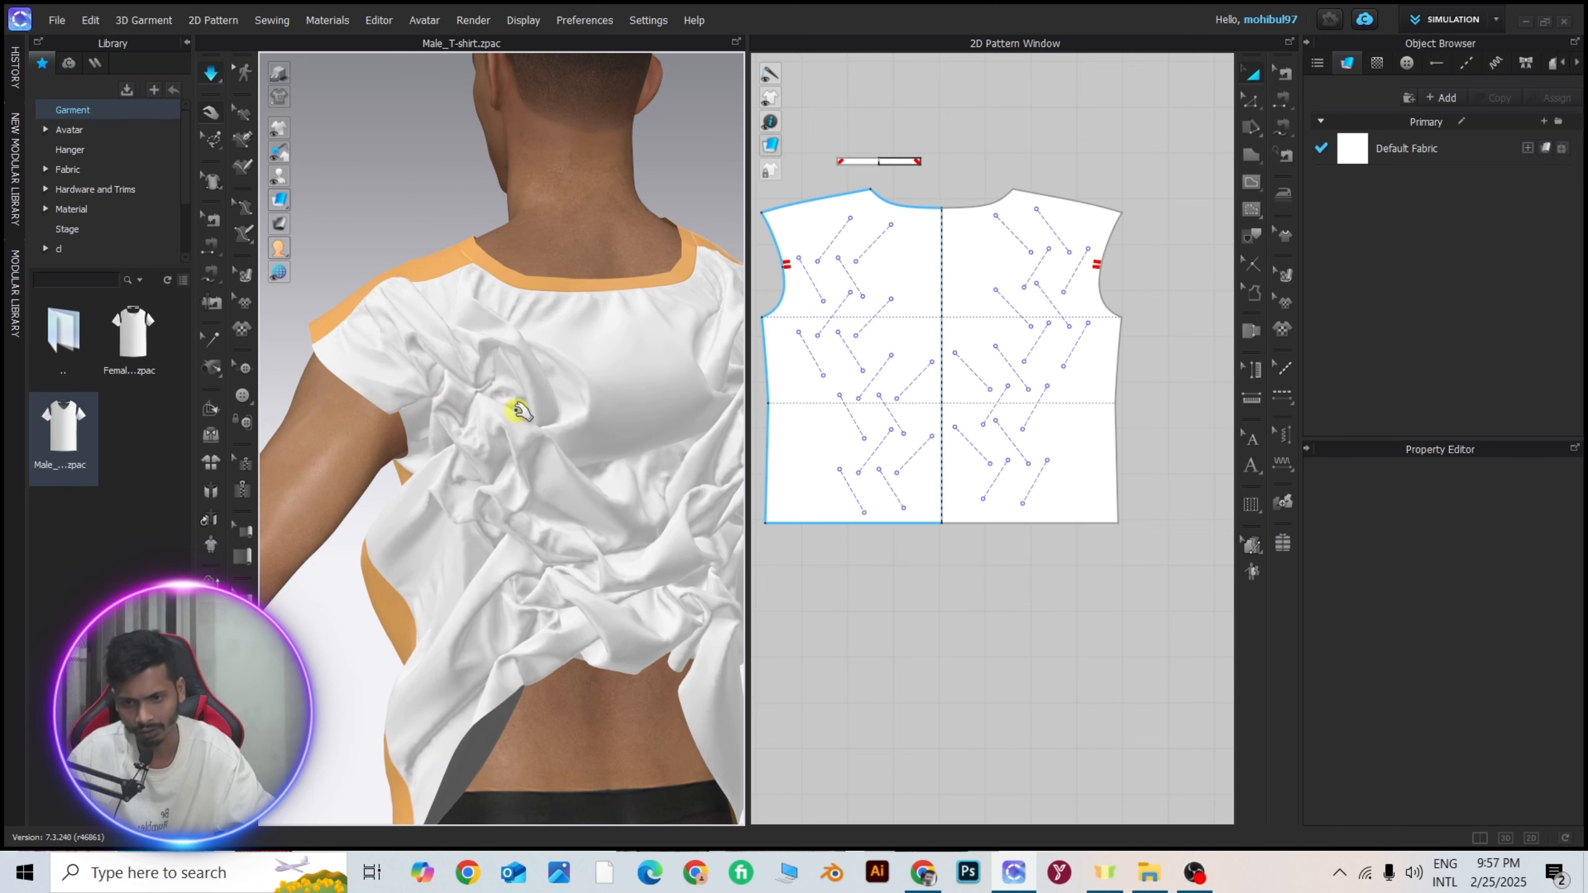
right_drag(626, 432, 564, 419)
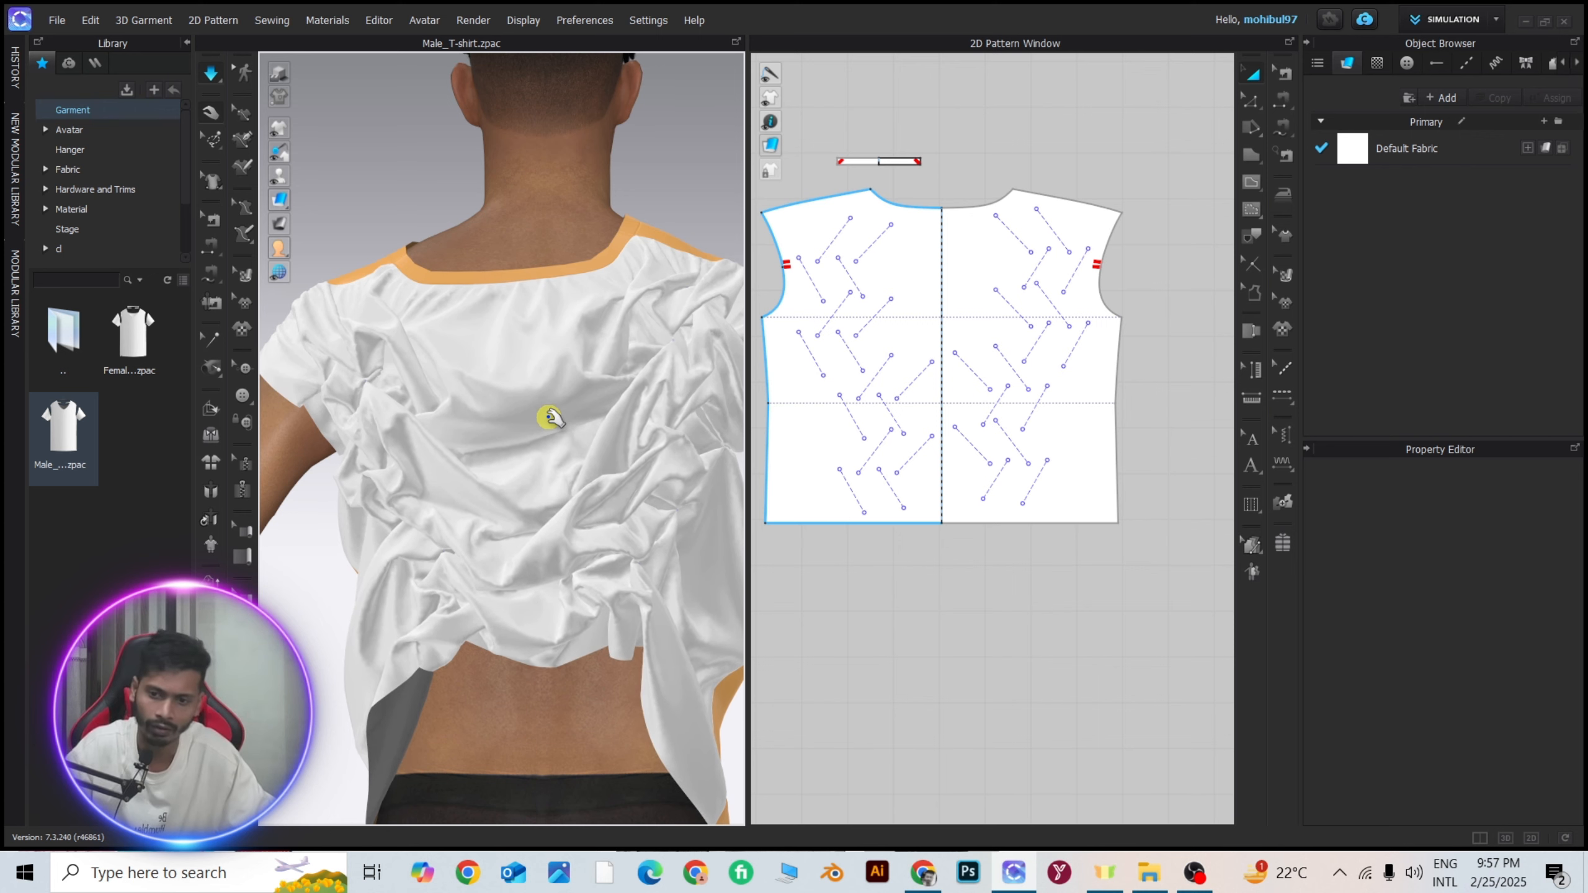
scroll(509, 520, down, 3)
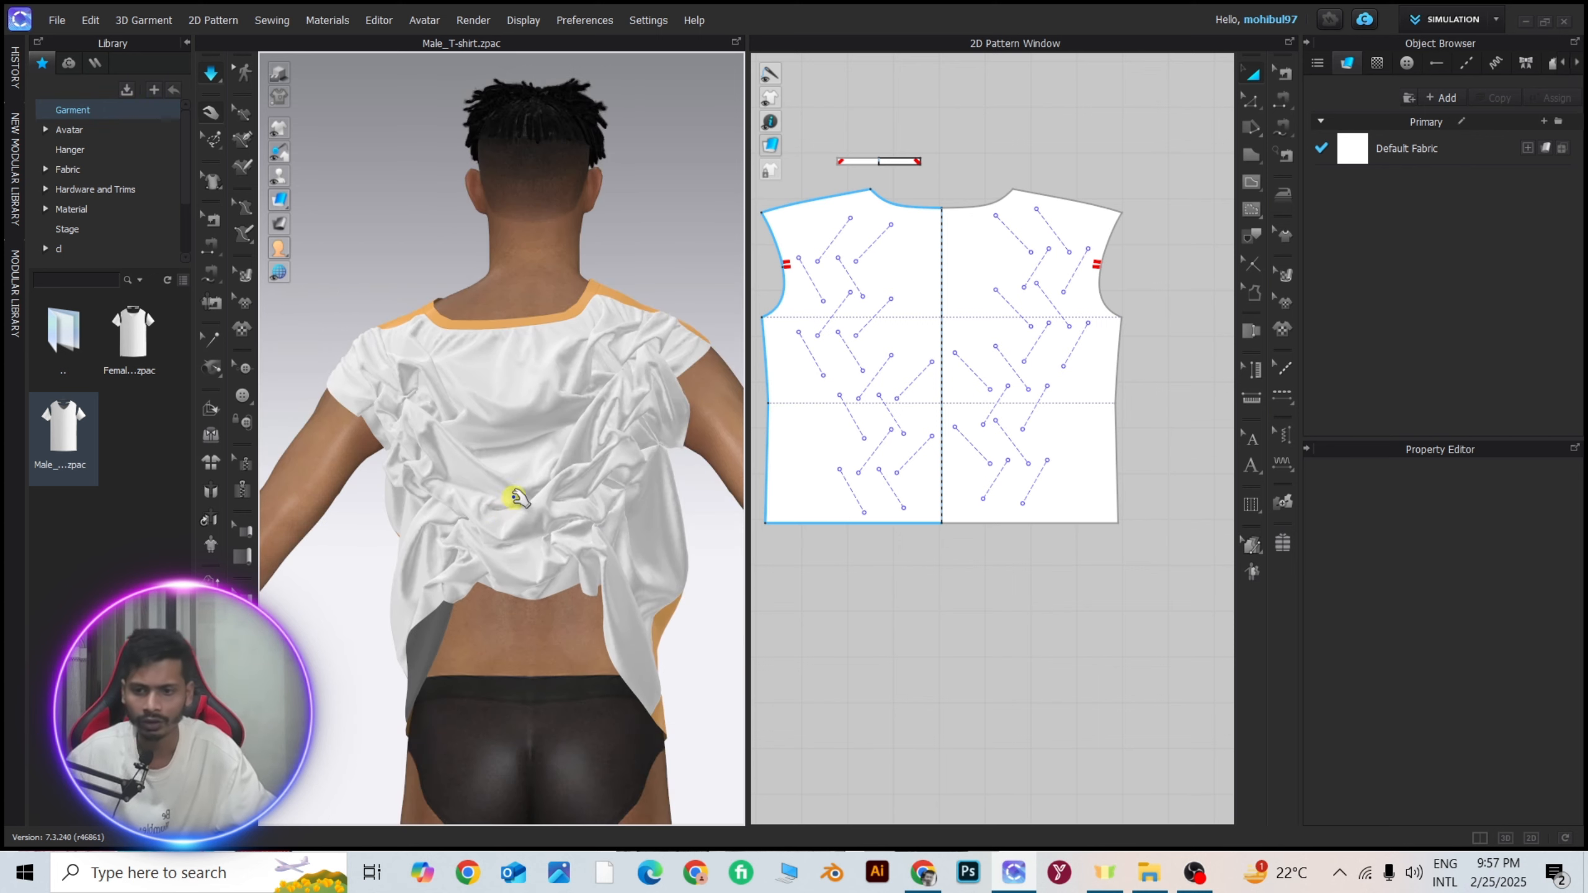
Stop the simulation and examine the T-shirt's smooth front and gathered back from near, far and the side.
key(space)
scroll(460, 450, up, 3)
right_drag(464, 450, 786, 431)
scroll(506, 453, down, 4)
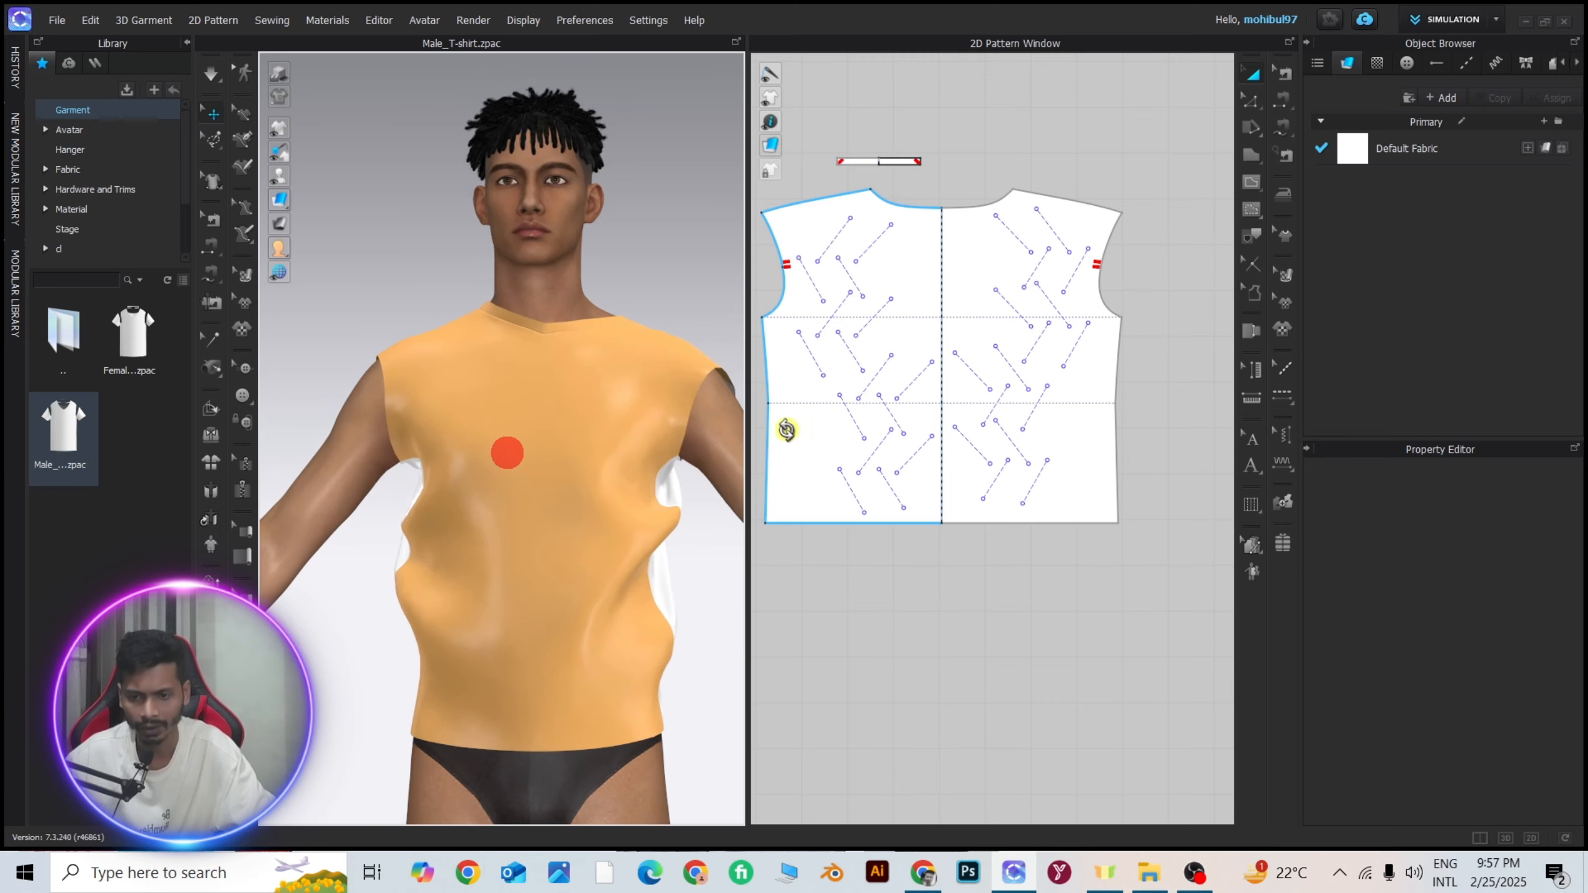
right_drag(557, 413, 606, 487)
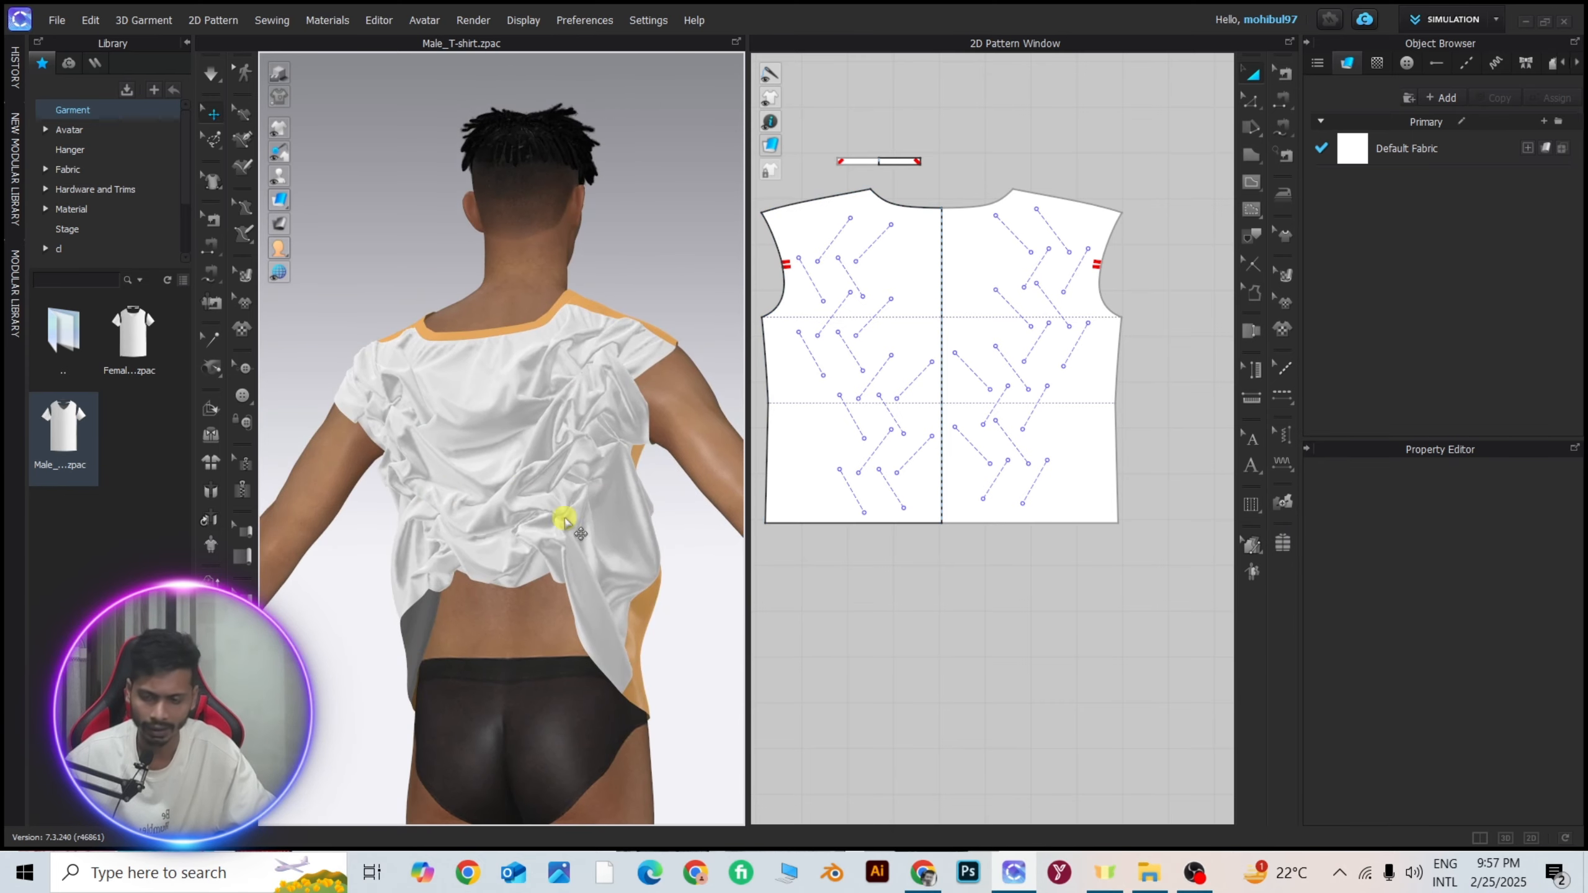
scroll(523, 453, down, 2)
right_drag(521, 454, 466, 454)
scroll(558, 448, up, 4)
click(919, 341)
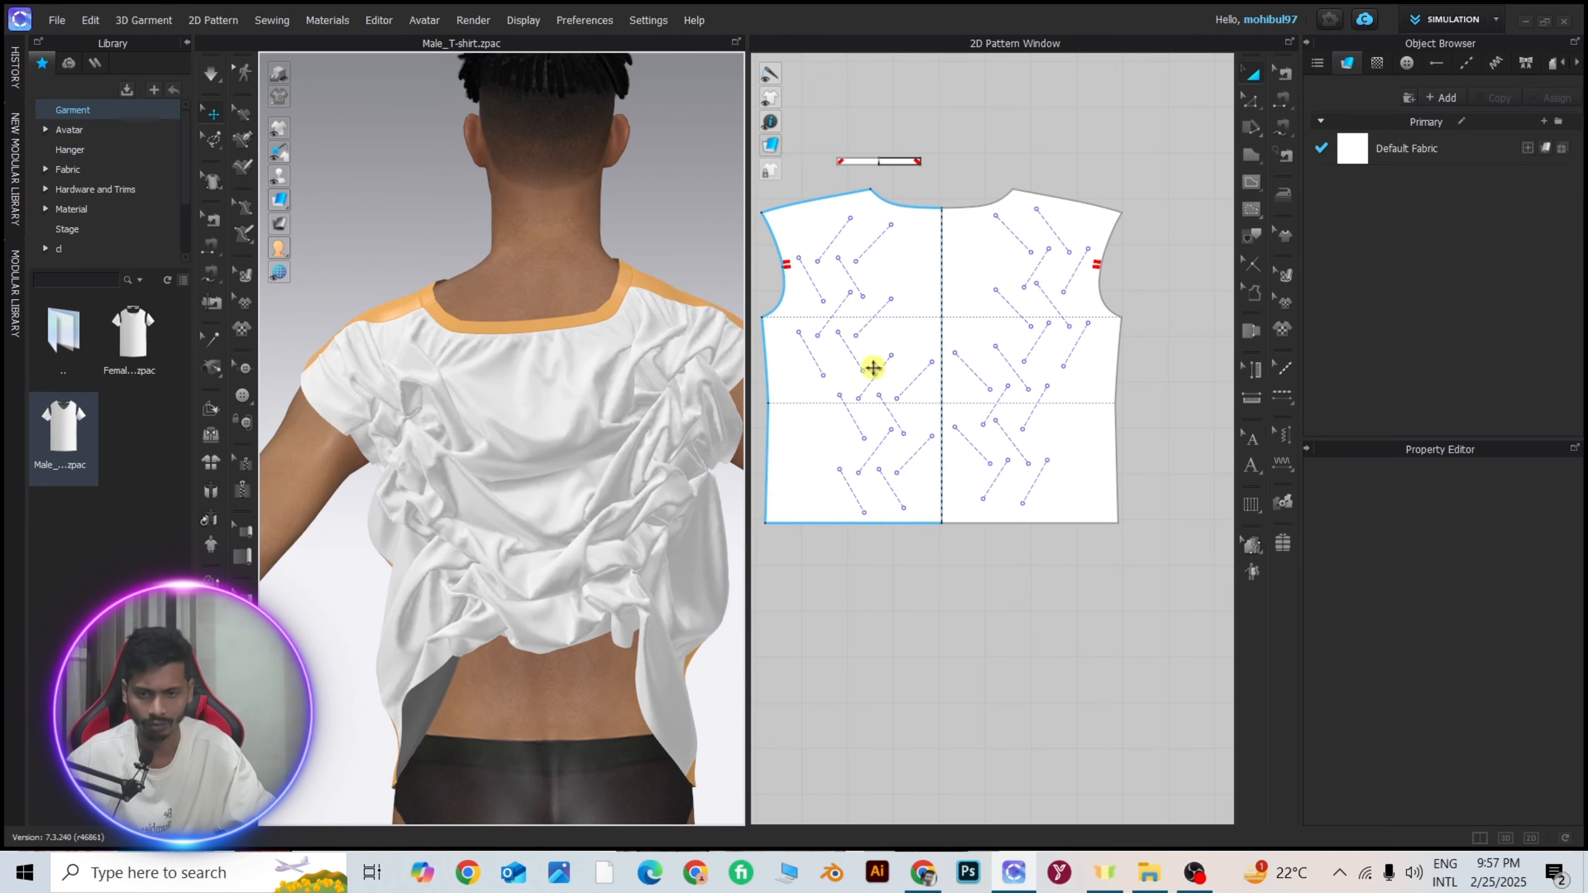
mouse_move(469, 437)
right_down()
mouse_move(525, 461)
mouse_move(447, 451)
mouse_move(469, 449)
right_up()
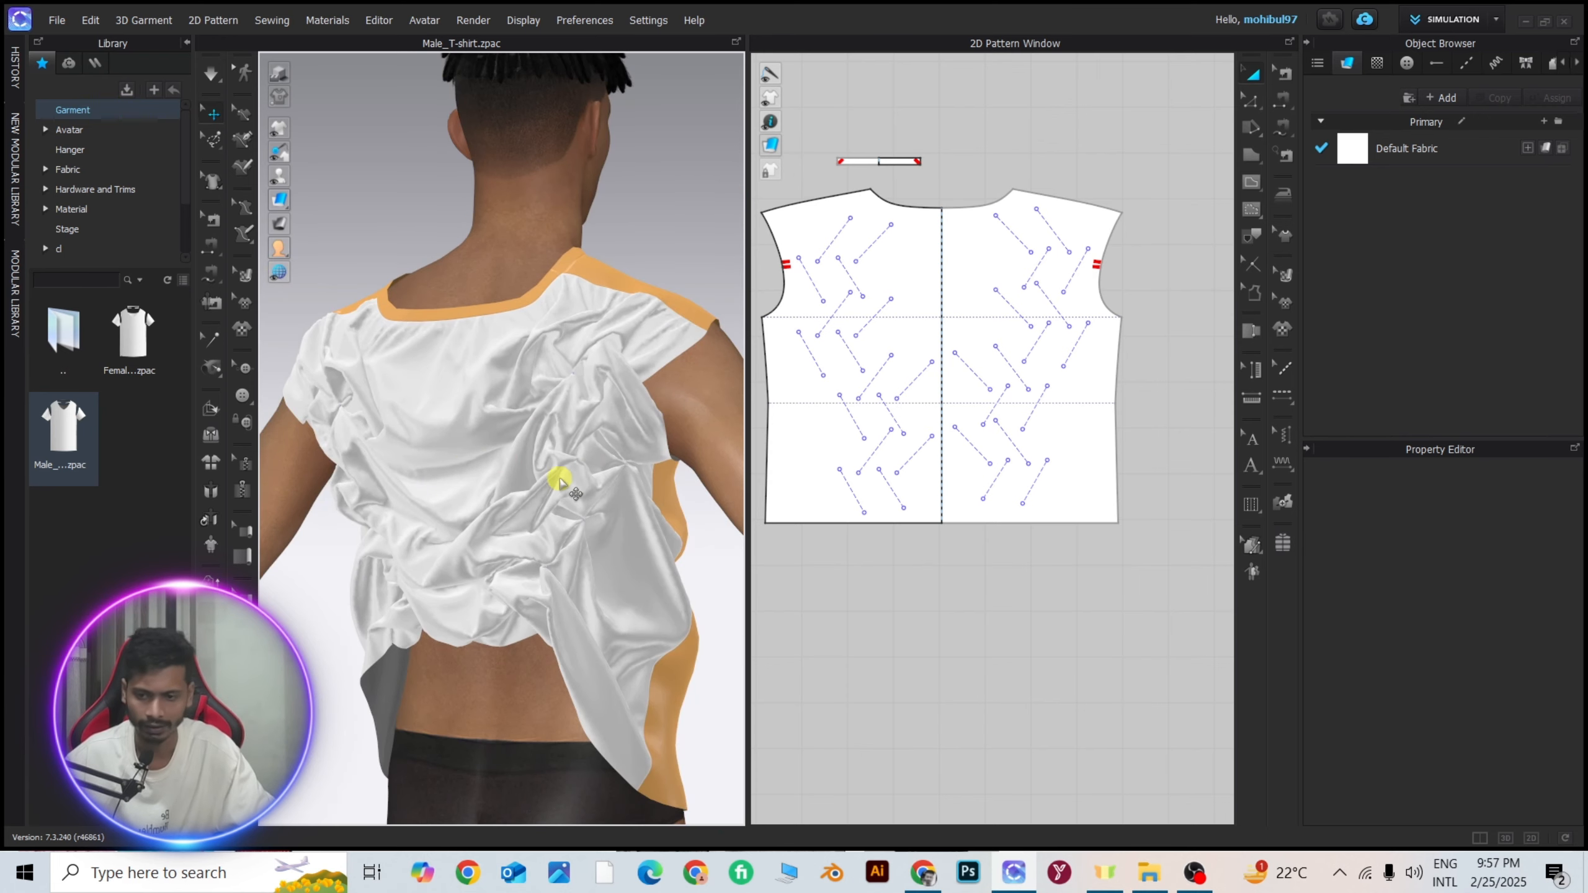
scroll(538, 481, down, 3)
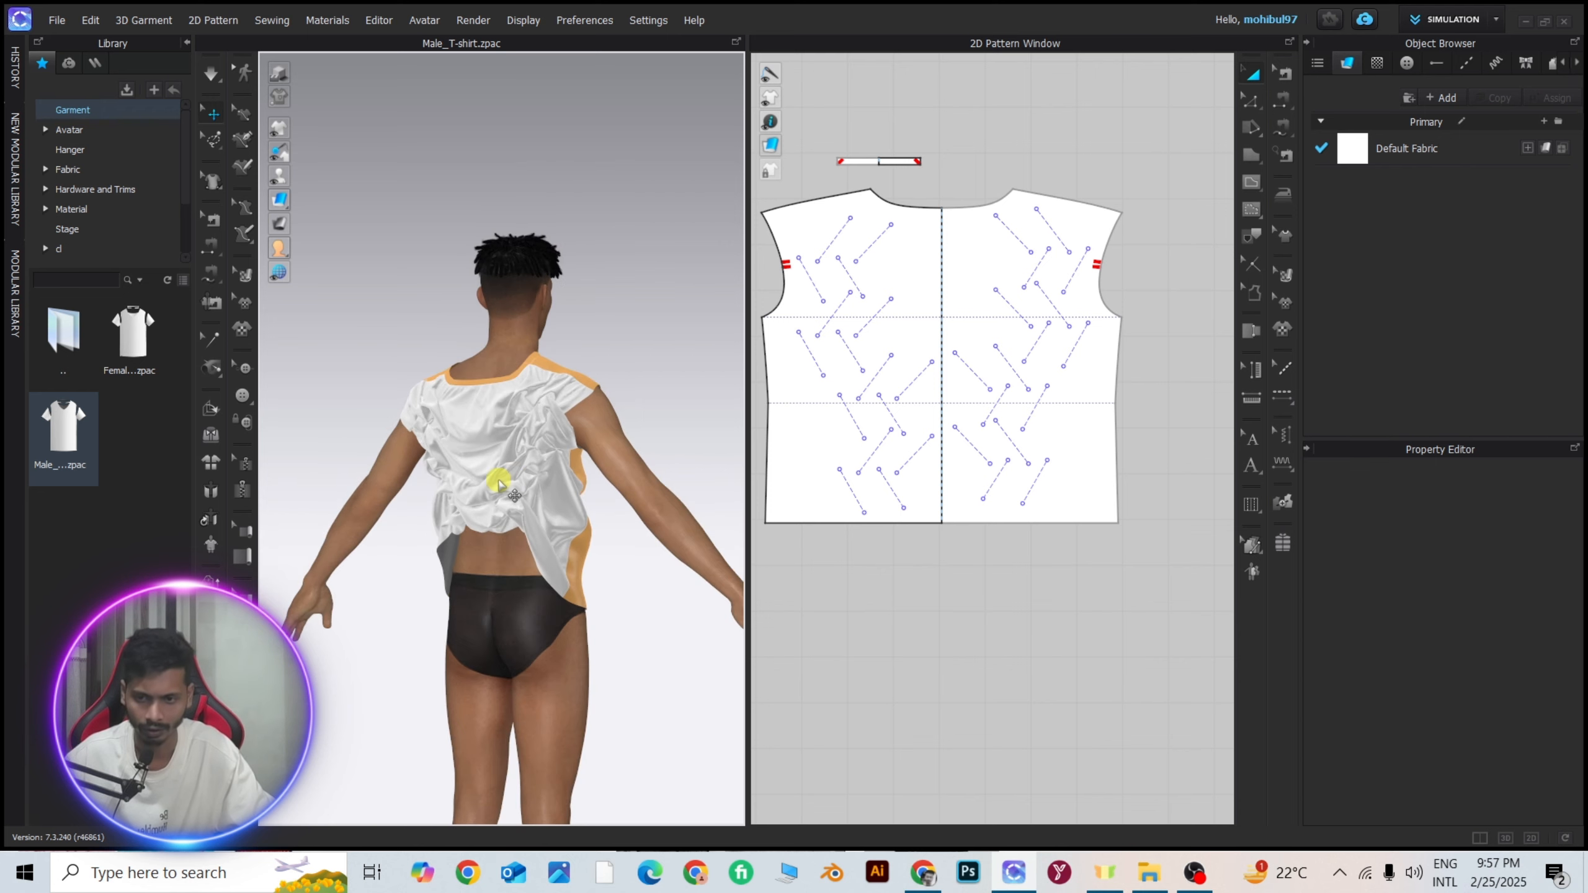
right_drag(514, 480, 525, 477)
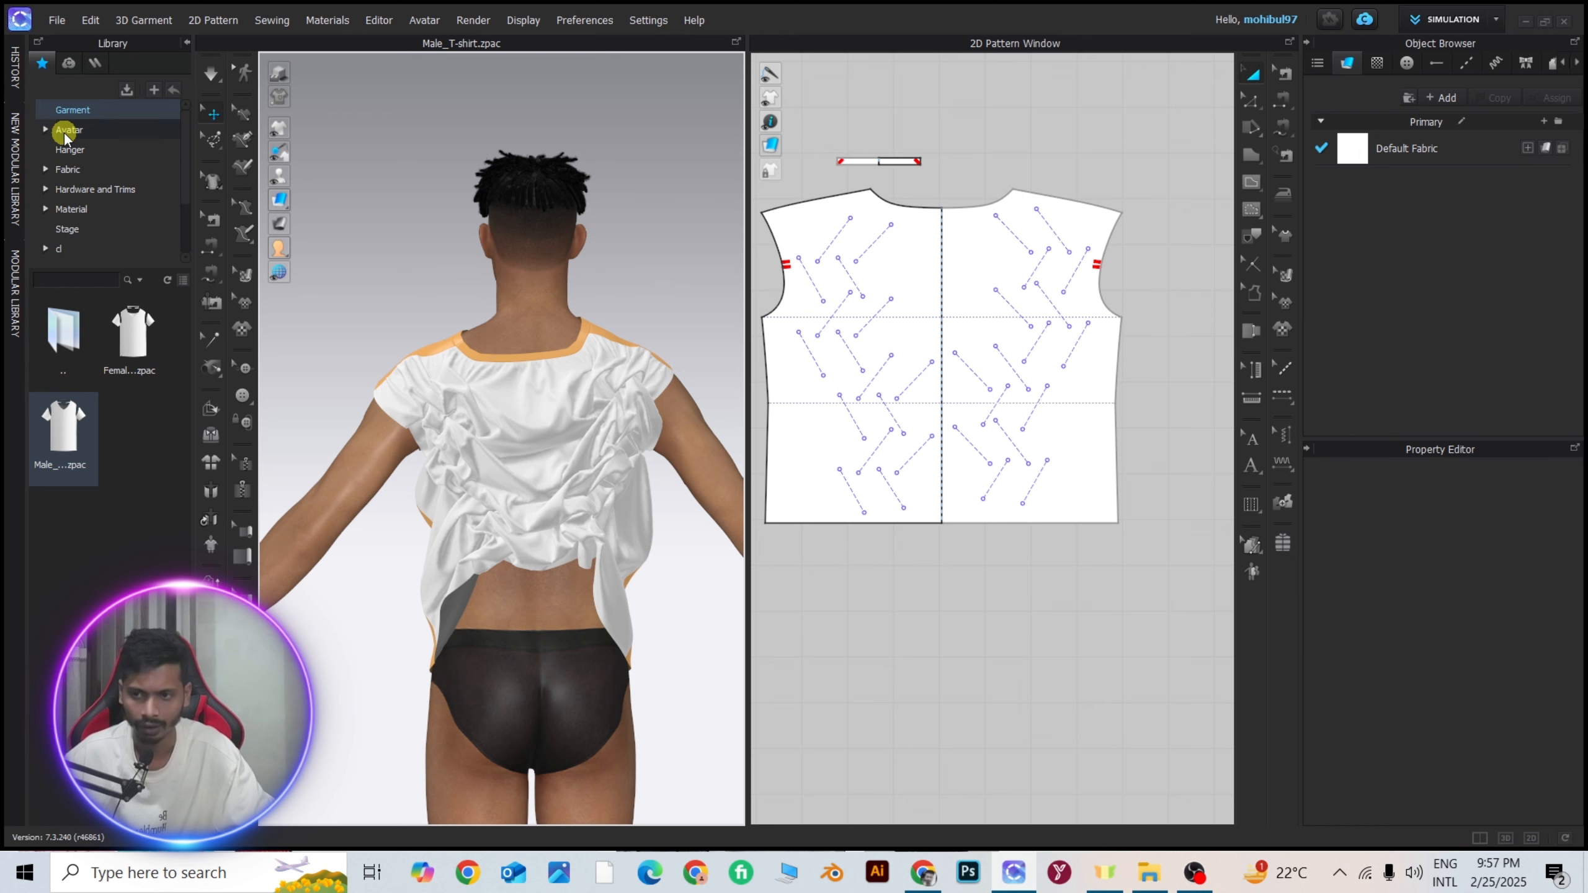
Select all the T-shirt patterns in the 2D pattern window and delete them, leaving the avatar without the garment.
click(1258, 71)
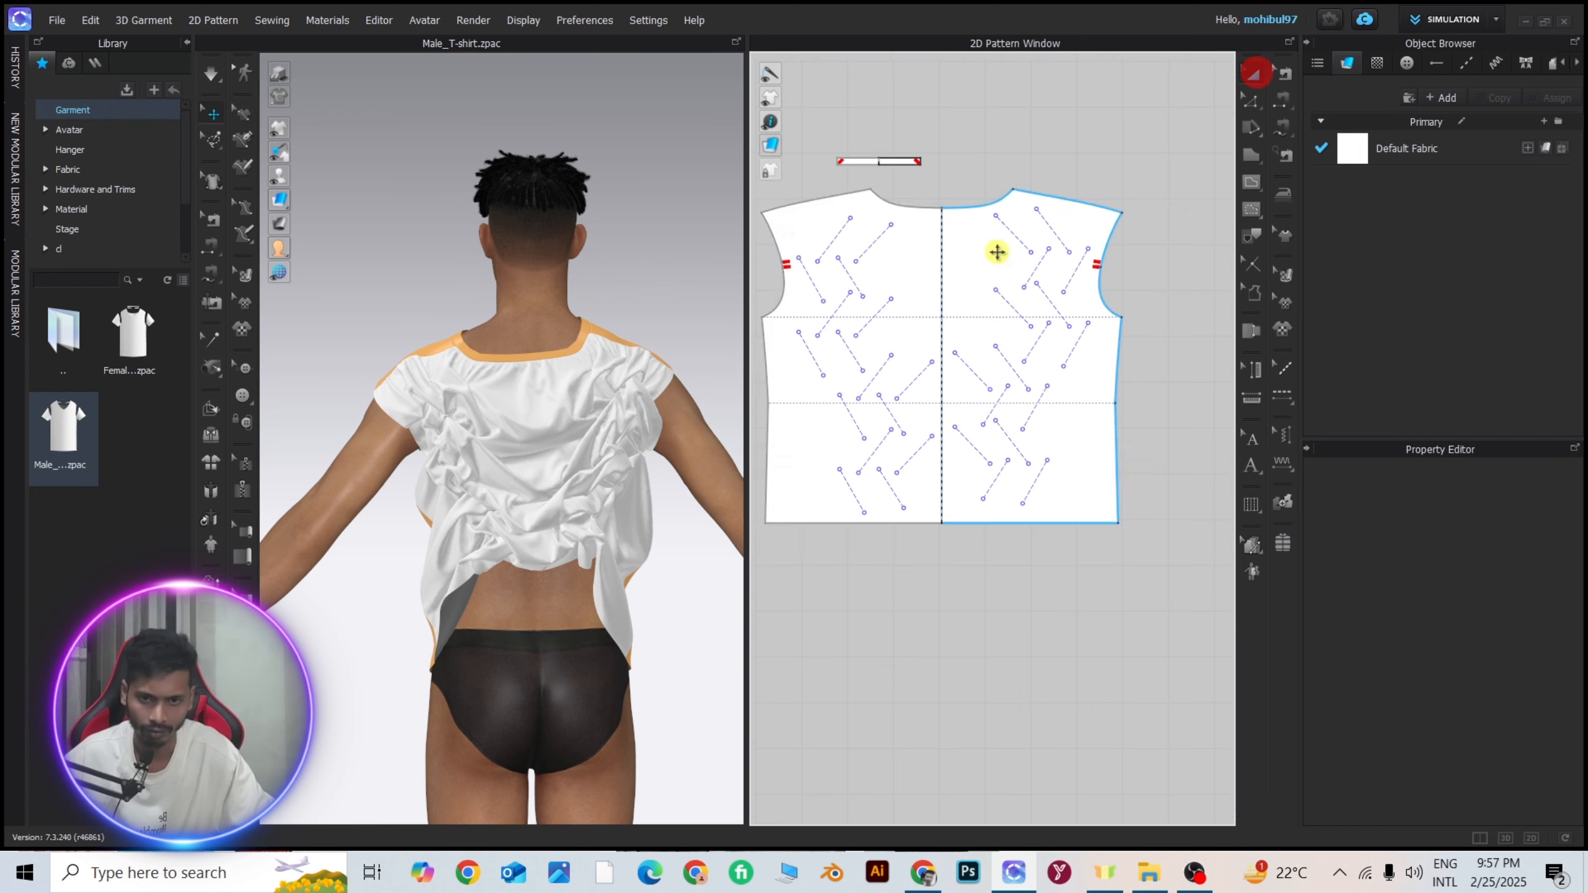
scroll(869, 315, down, 7)
middle_drag(858, 310, 967, 287)
scroll(968, 286, up, 4)
drag(873, 197, 1343, 574)
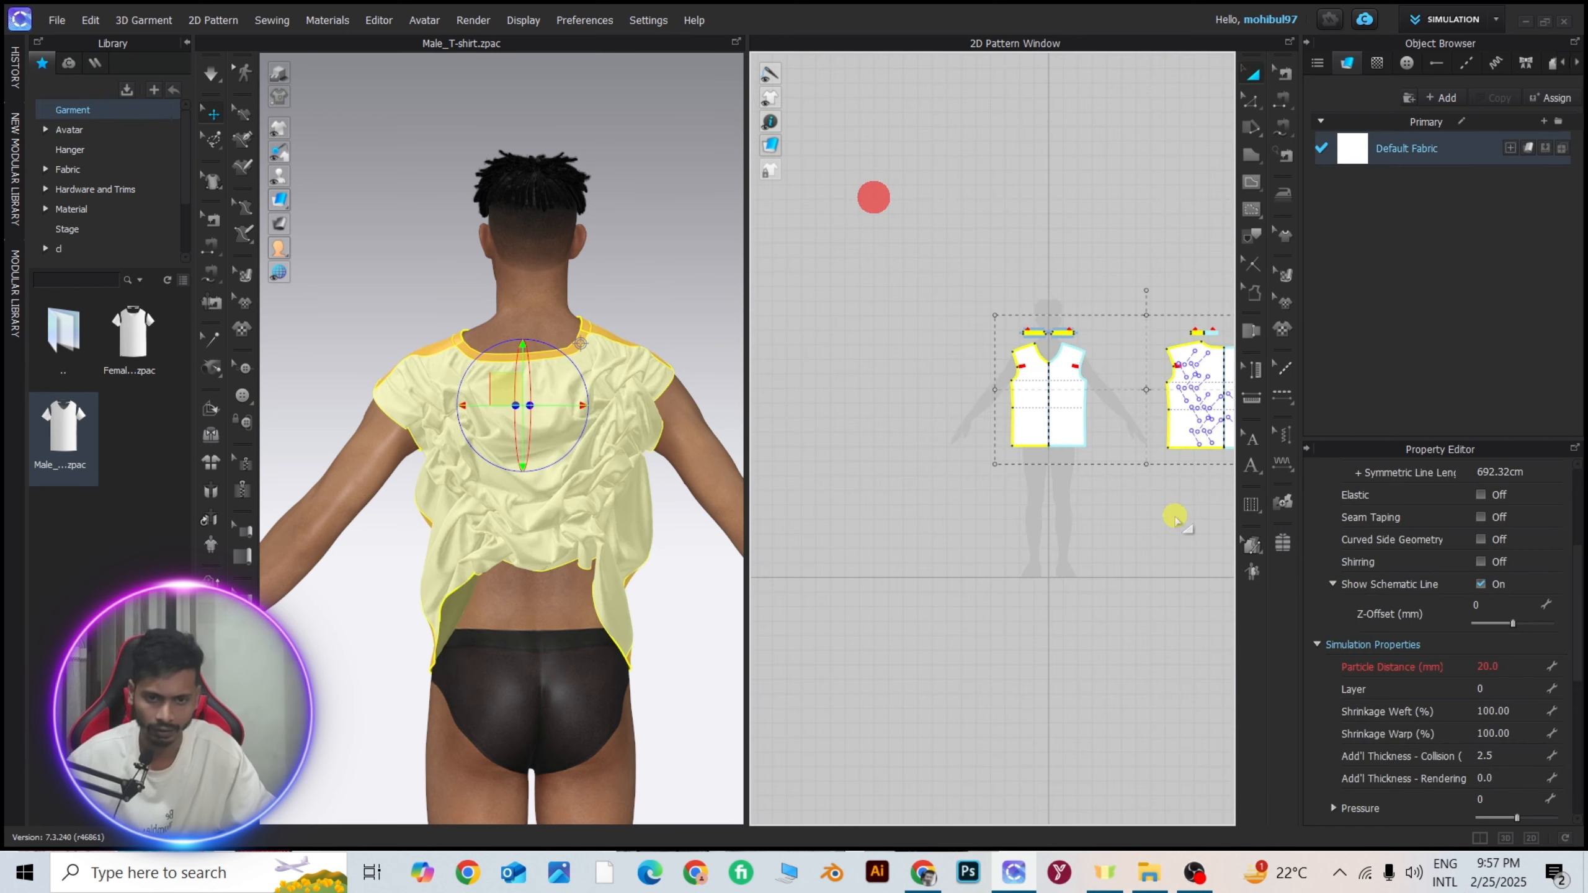
scroll(1056, 476, down, 4)
key(Delete)
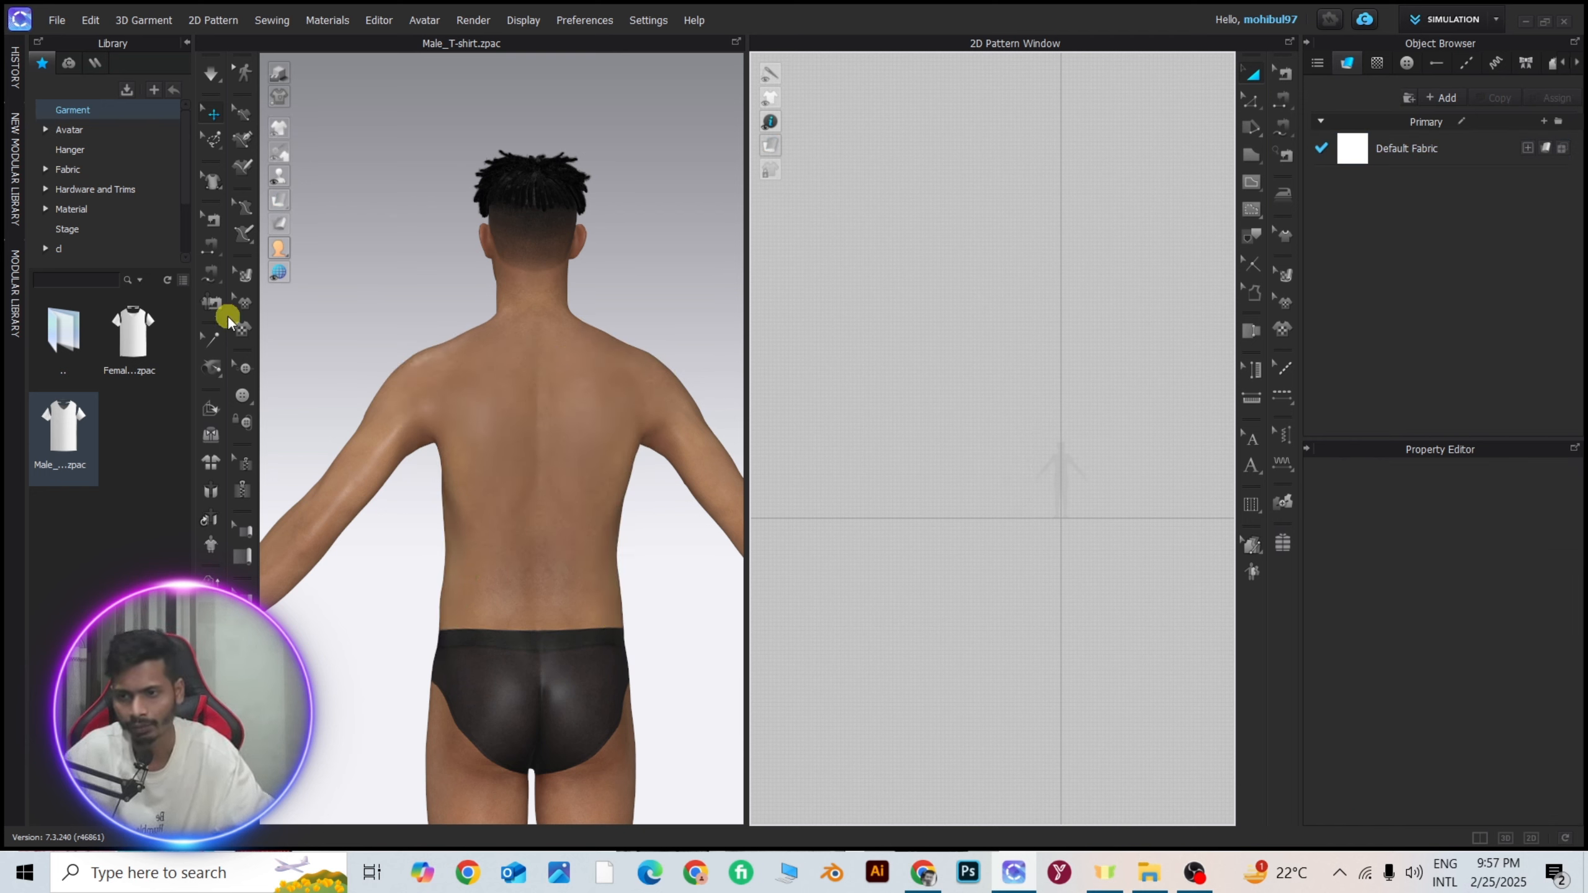
Draw a closed seven-point curved pattern over the avatar silhouette with the Polygon tool, and delete it.
click(1248, 161)
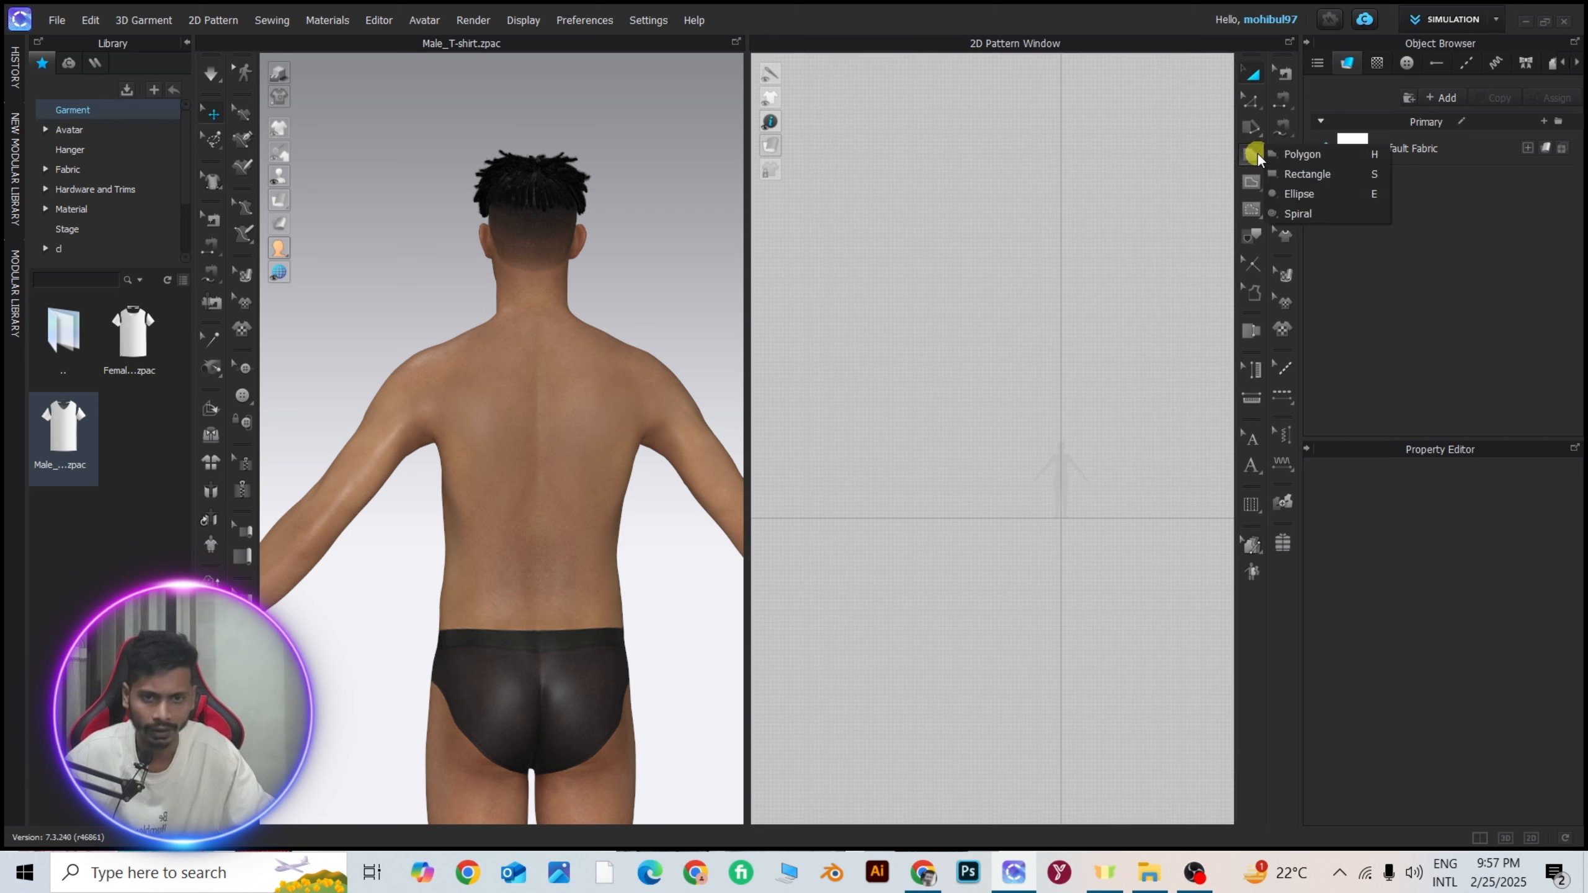
click(1307, 156)
scroll(966, 461, up, 5)
scroll(476, 442, down, 1)
scroll(1113, 460, down, 4)
middle_drag(1113, 461, 942, 432)
scroll(943, 432, up, 3)
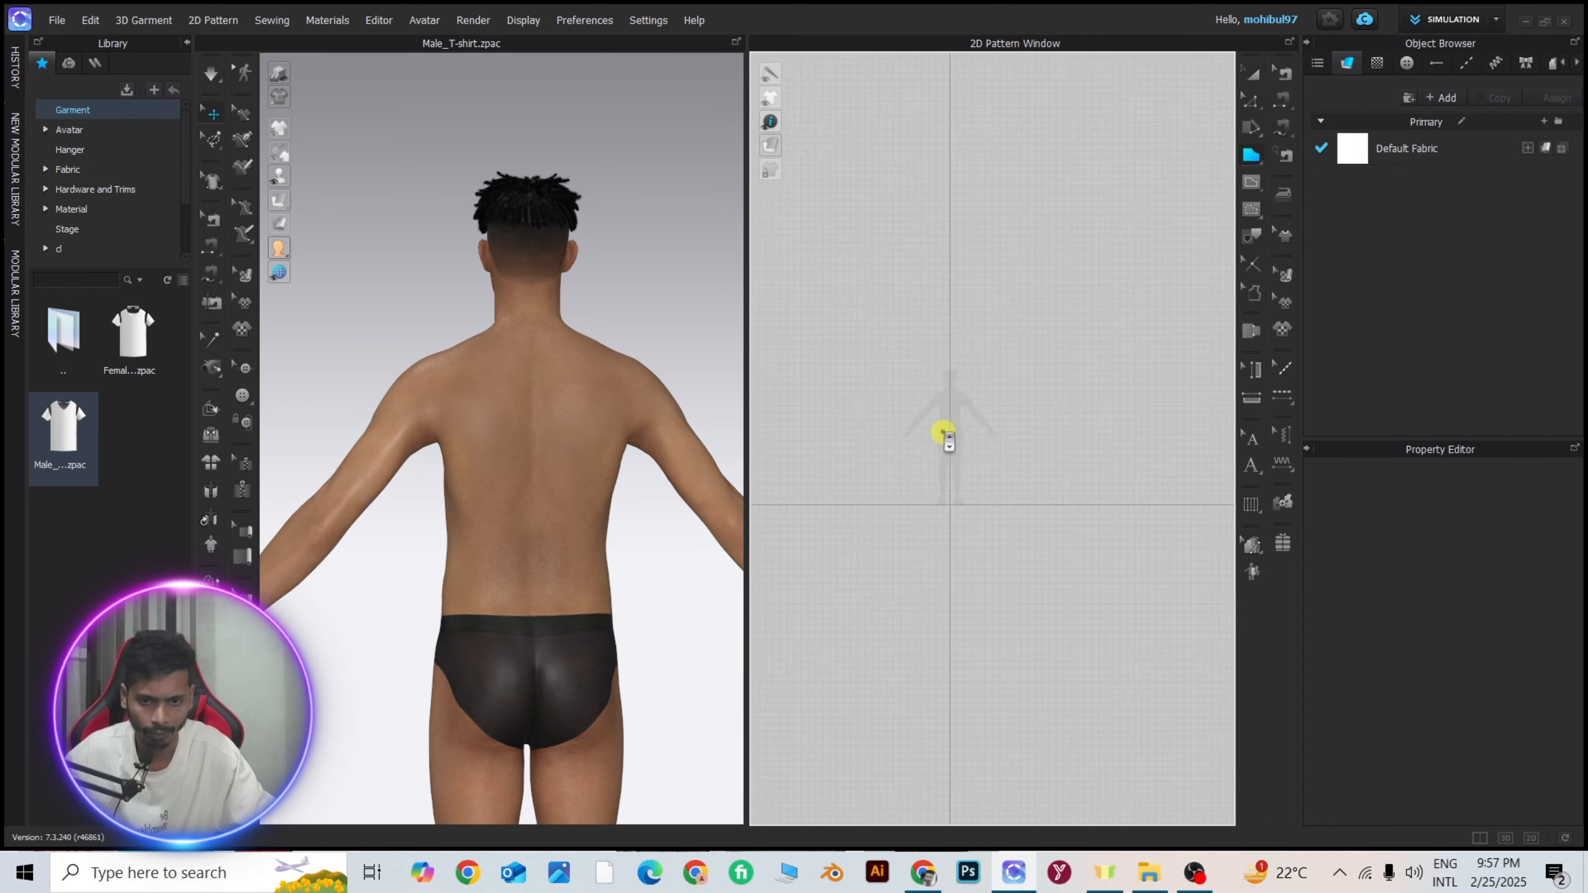
scroll(943, 431, up, 3)
click(893, 408)
mouse_move(964, 254)
mouse_down()
mouse_move(1039, 301)
mouse_move(1148, 251)
mouse_up()
drag(1163, 353, 1156, 383)
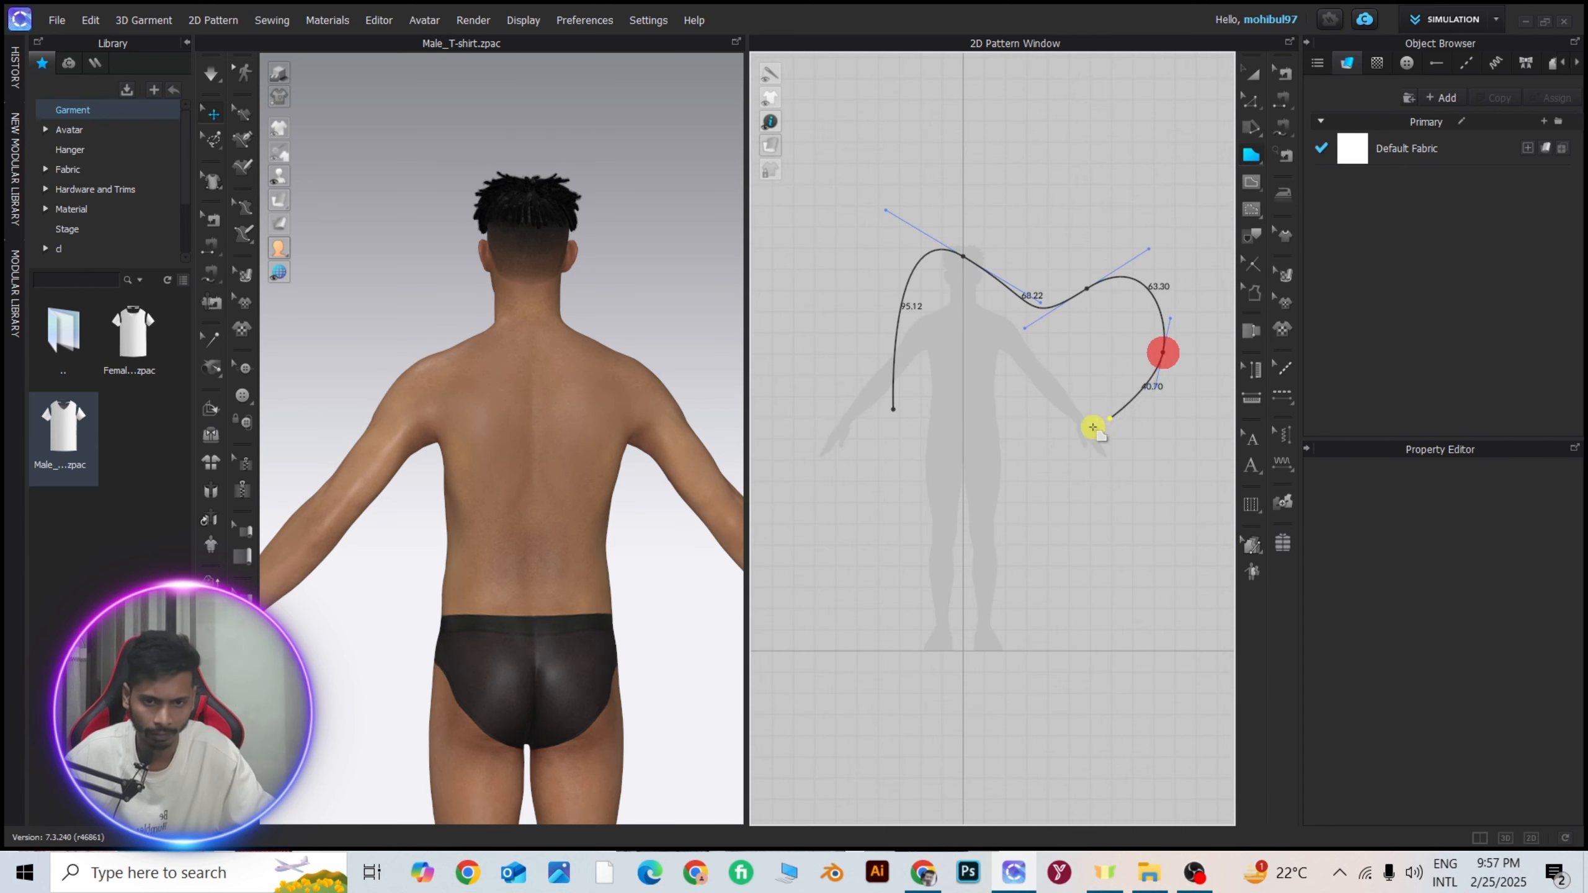
drag(1060, 441, 1034, 496)
drag(1044, 522, 947, 539)
drag(919, 474, 906, 434)
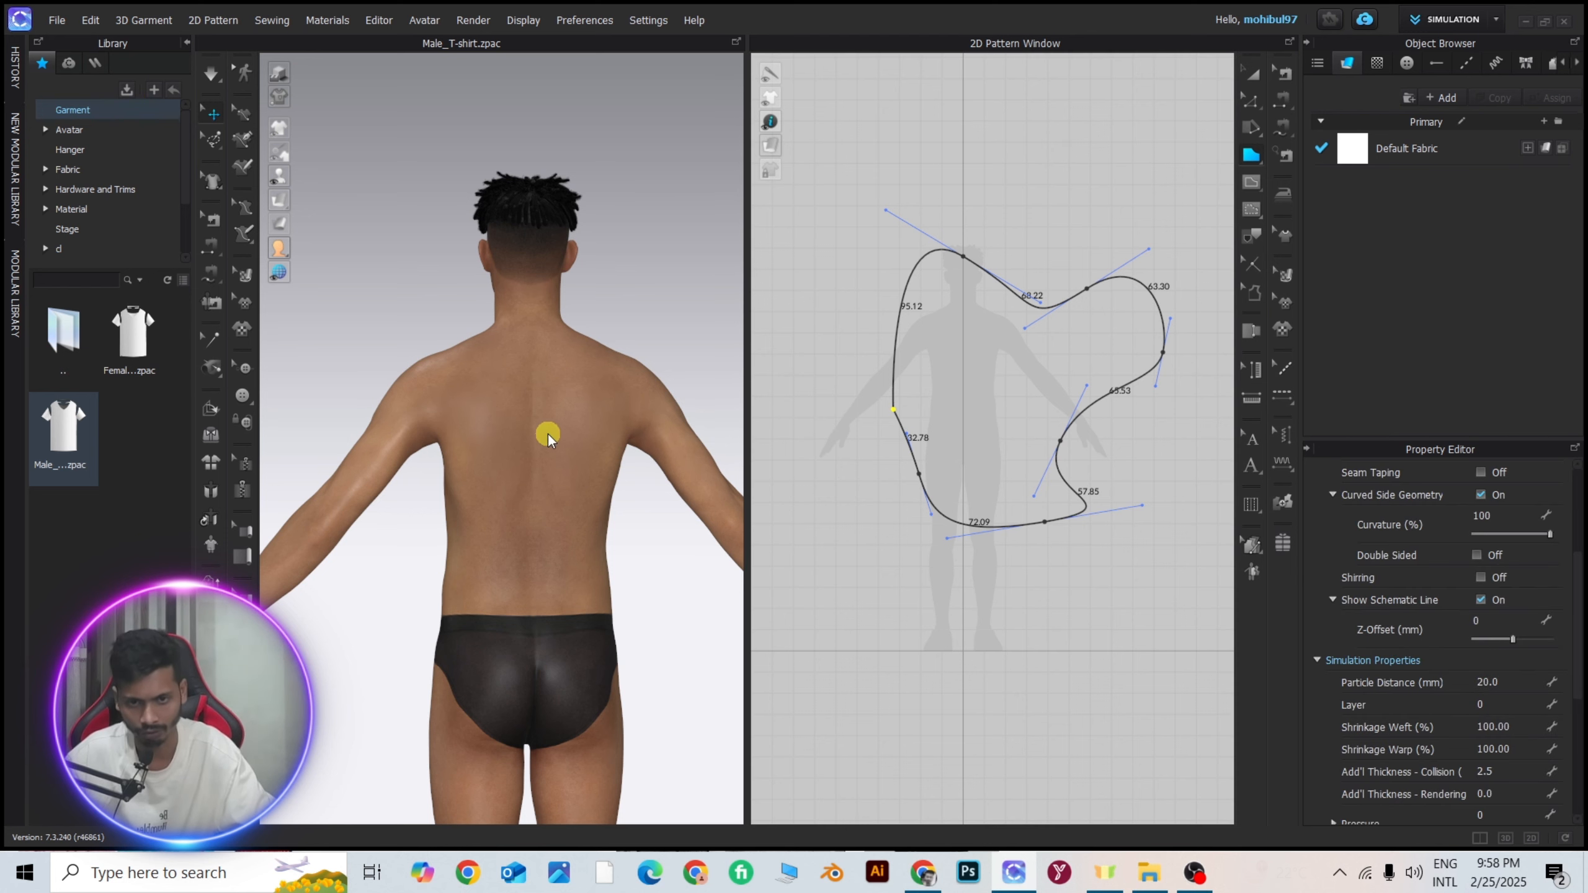
right_drag(545, 428, 854, 415)
key(Delete)
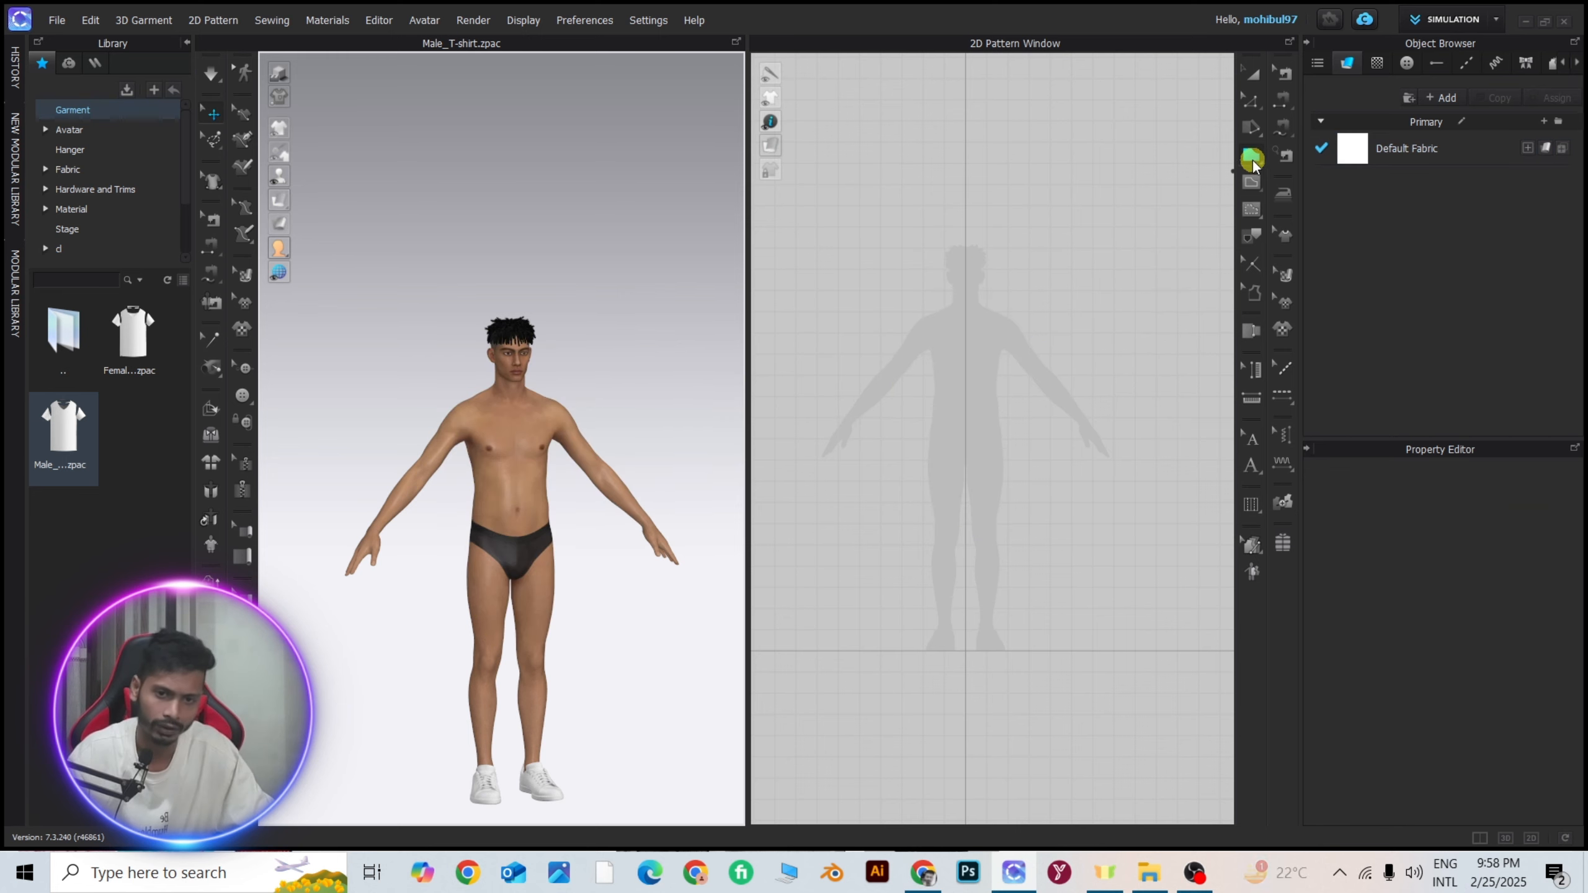
Draw a wide rectangular pattern across the avatar silhouette's torso and view the panel in 3D at an angle.
click(1251, 155)
click(1307, 174)
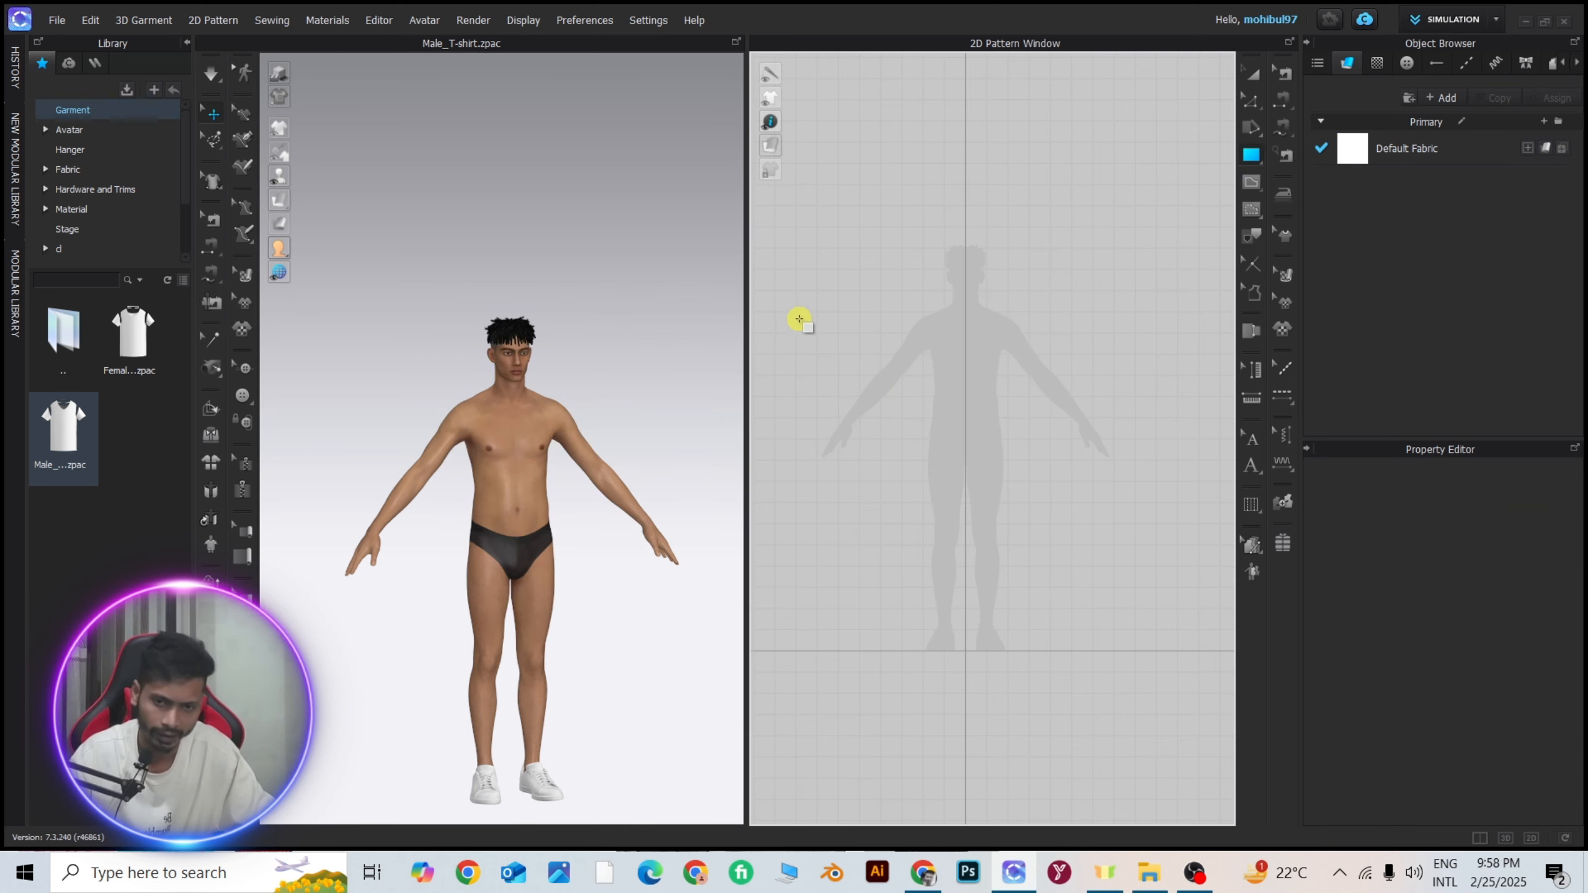
drag(807, 312, 1133, 469)
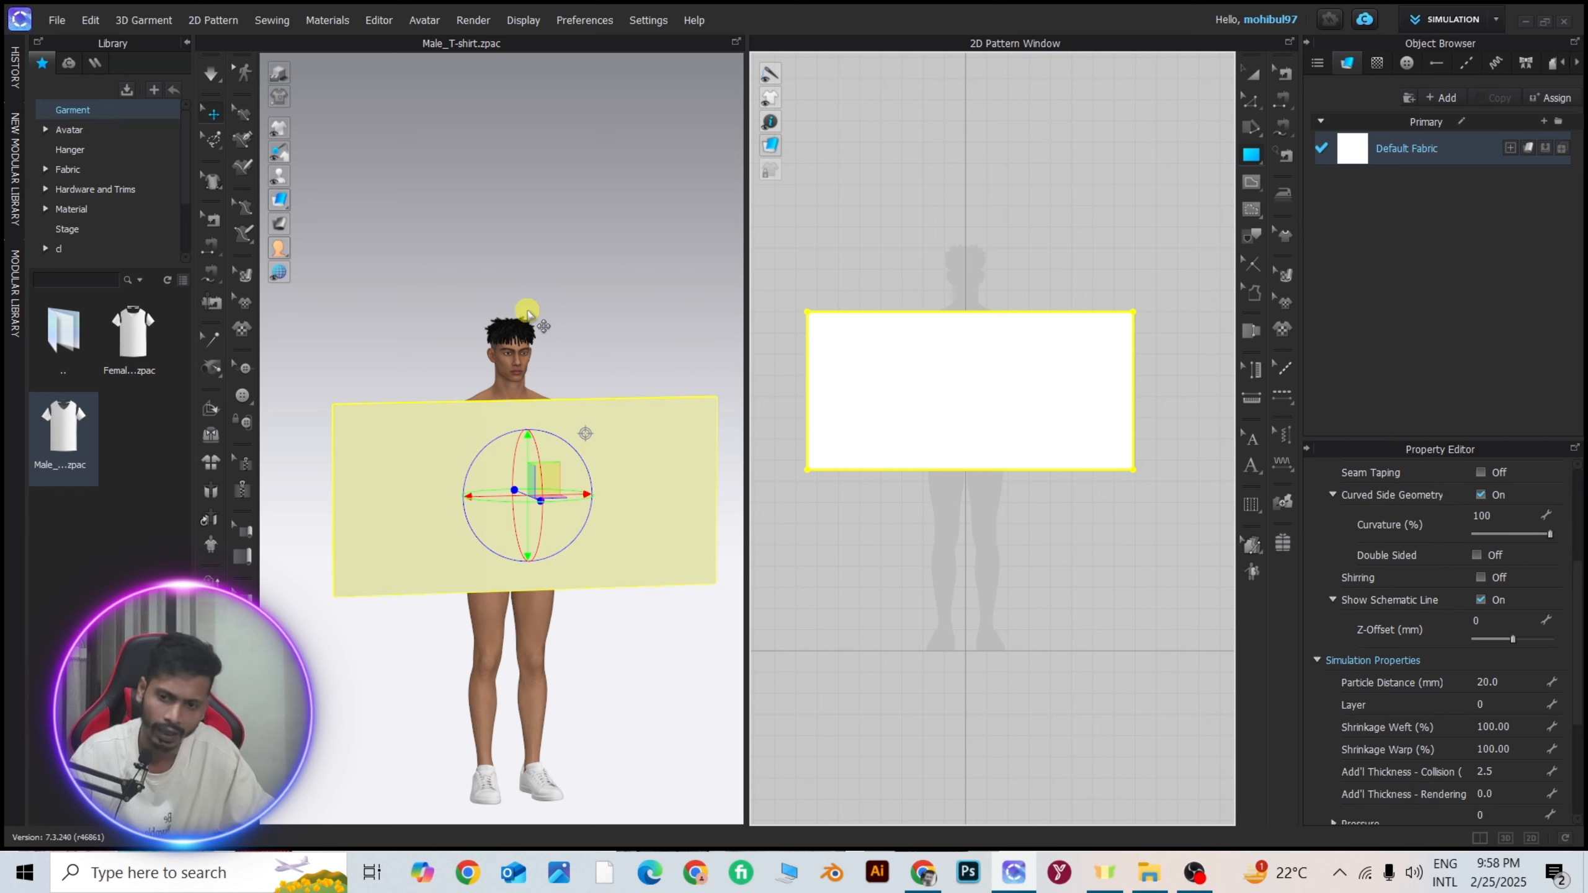
right_drag(528, 313, 379, 312)
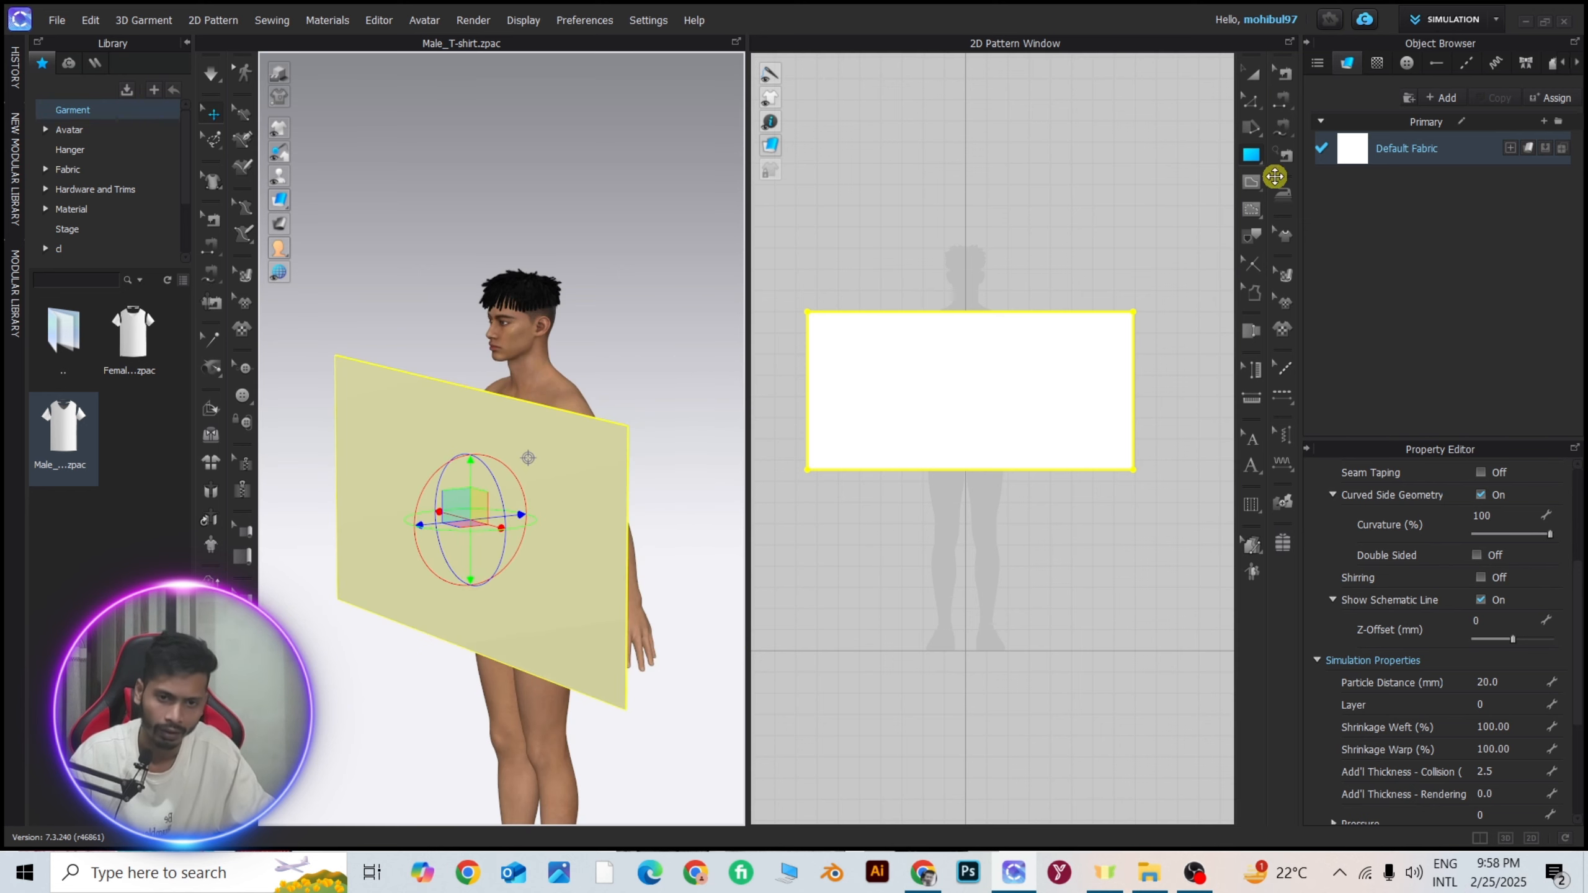
Draw a tall oval pattern below the rectangle with the Ellipse tool, and delete it.
click(1253, 179)
click(1313, 195)
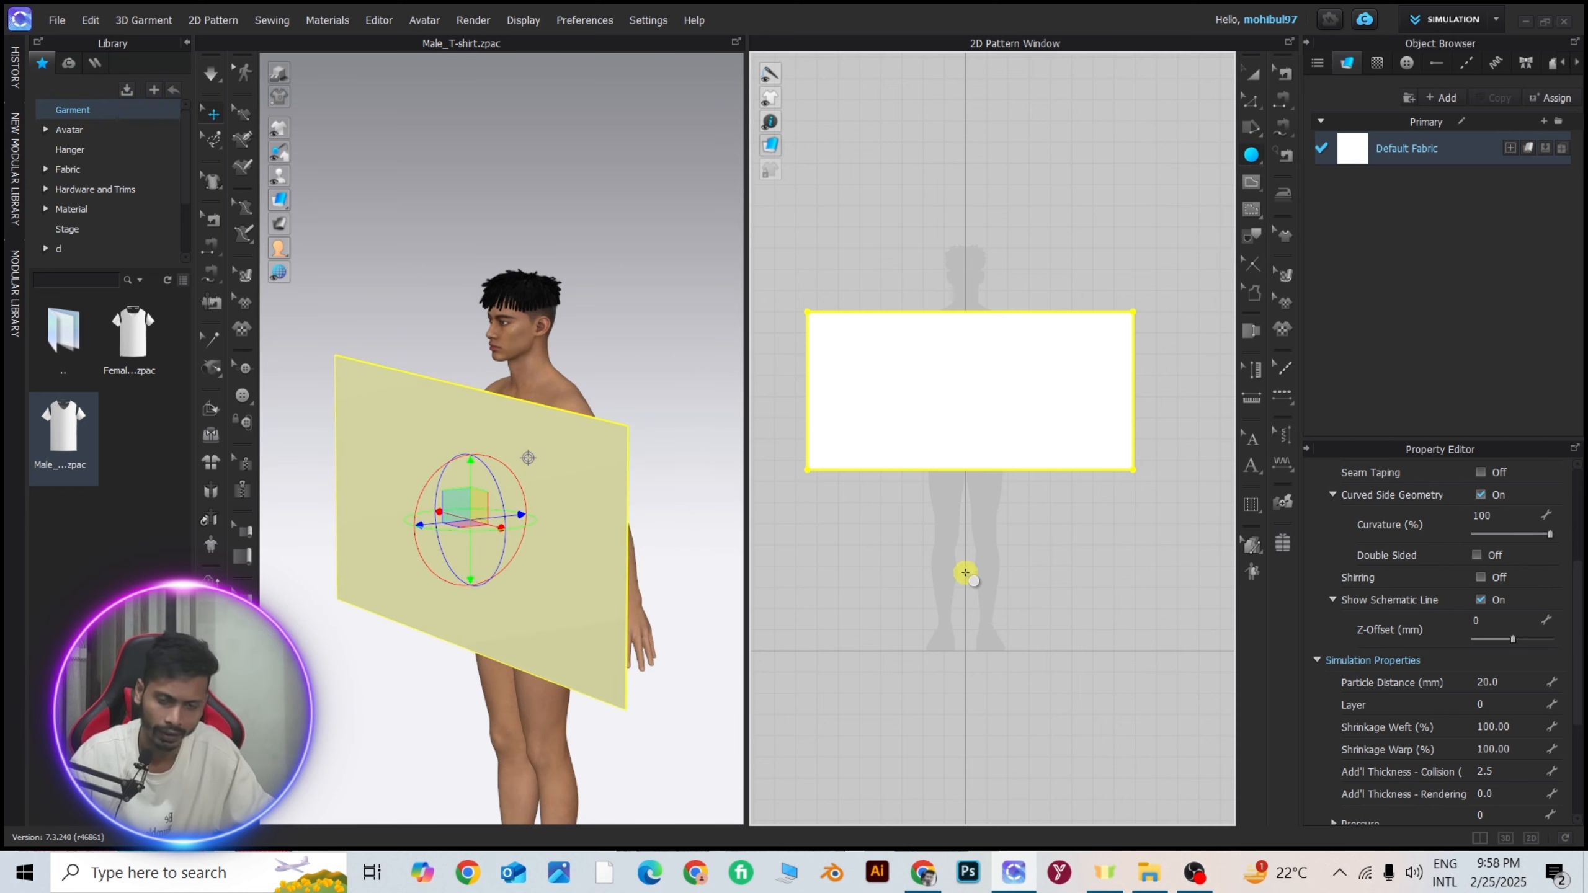
scroll(967, 368, down, 5)
scroll(968, 368, up, 5)
drag(900, 258, 1158, 551)
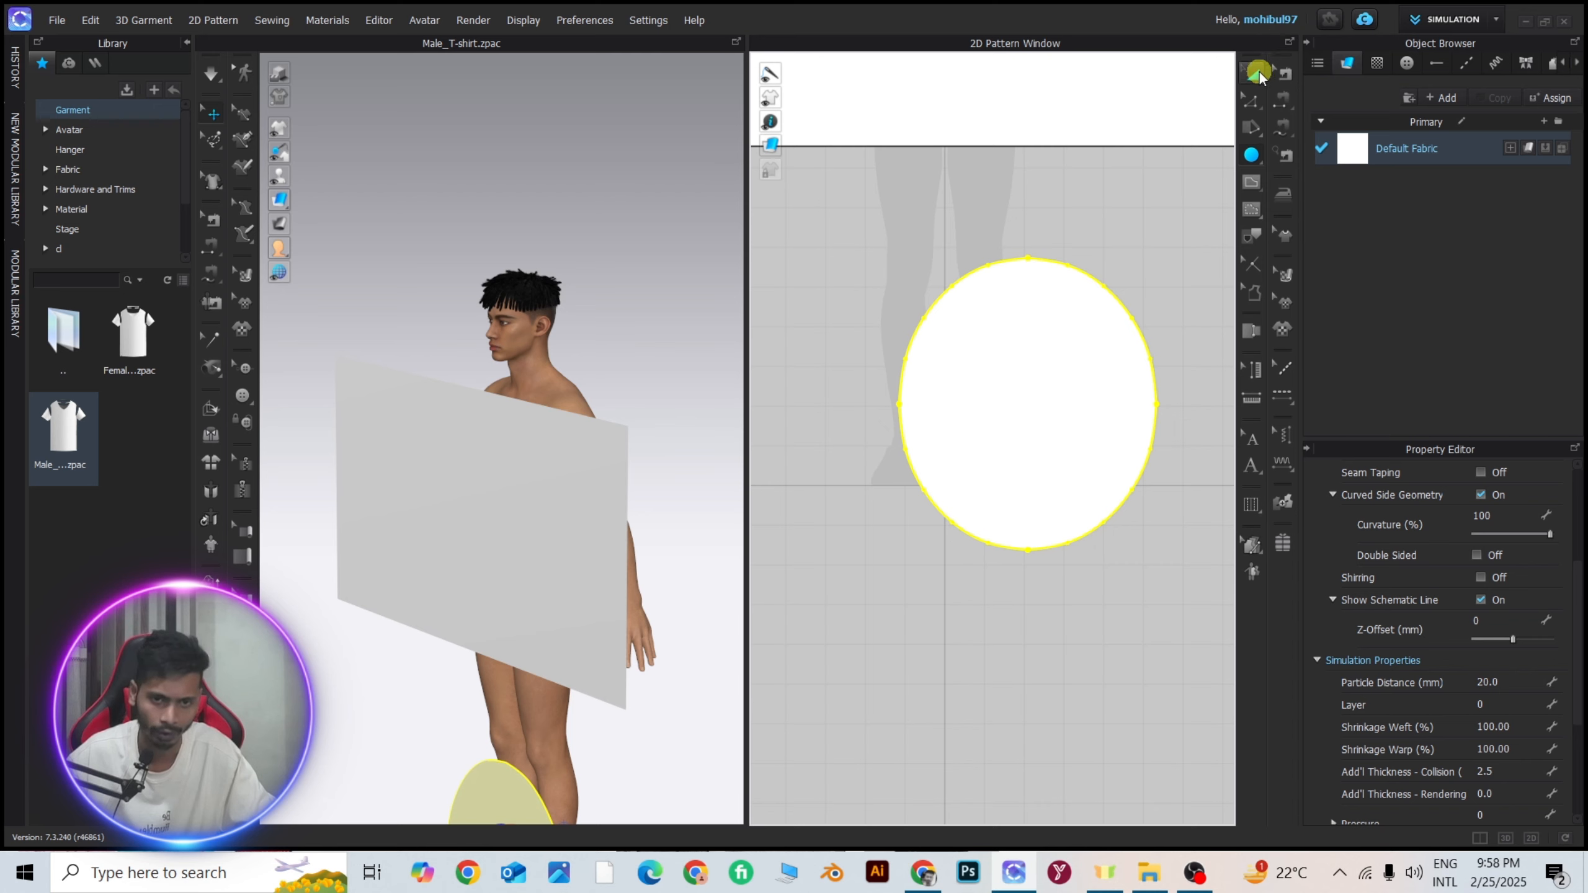
click(1252, 74)
scroll(1011, 407, down, 3)
scroll(1012, 407, up, 3)
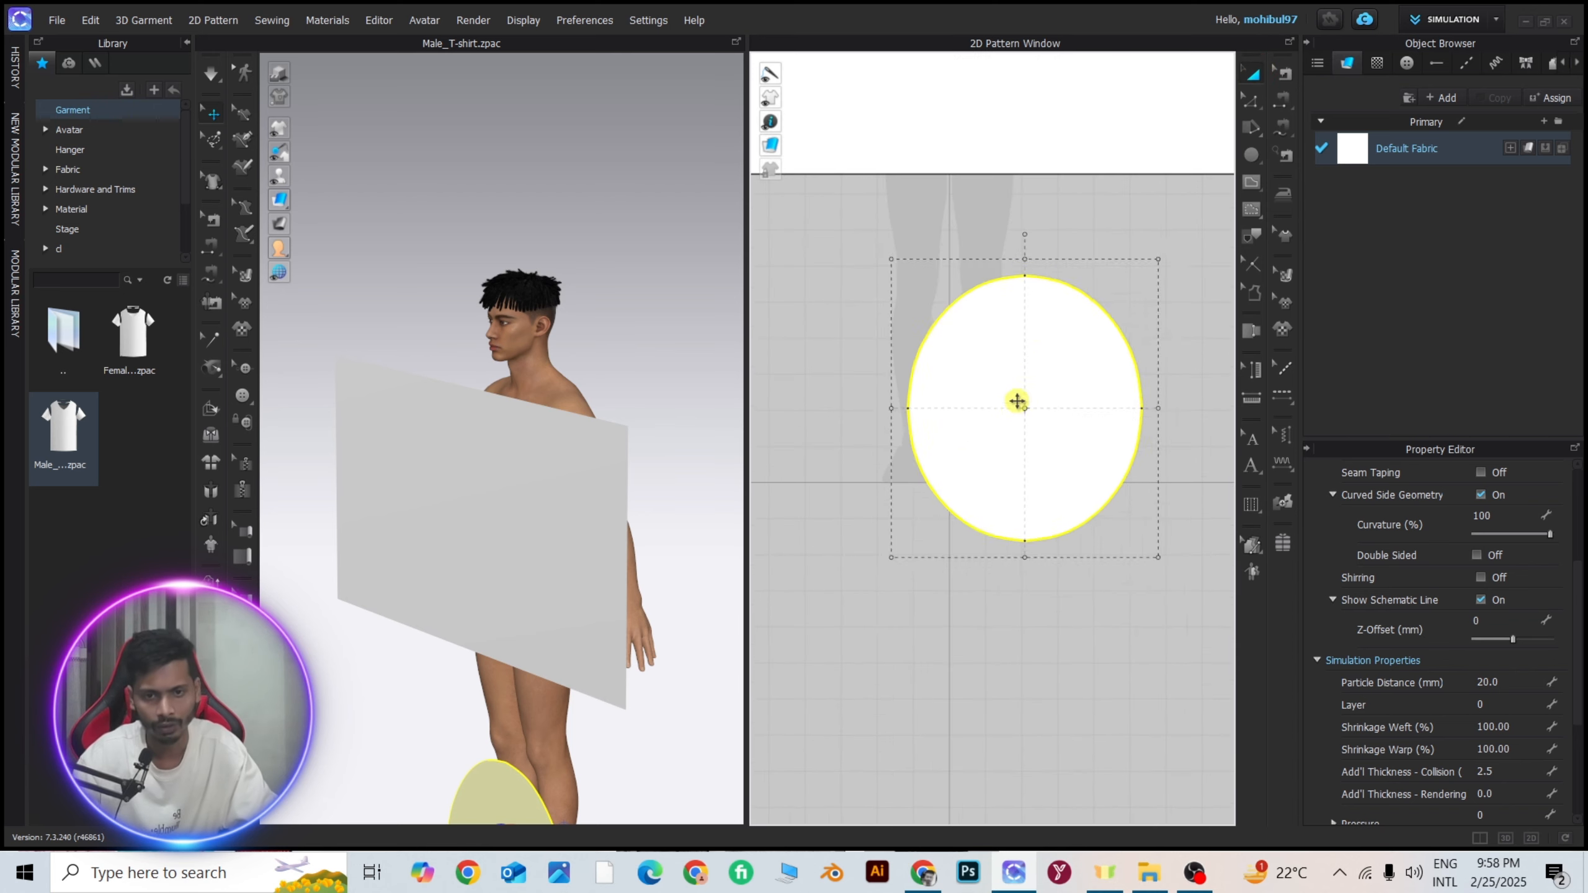
key(Delete)
Draw a perfect circle pattern beside the avatar silhouette's feet, below the rectangle.
click(1251, 154)
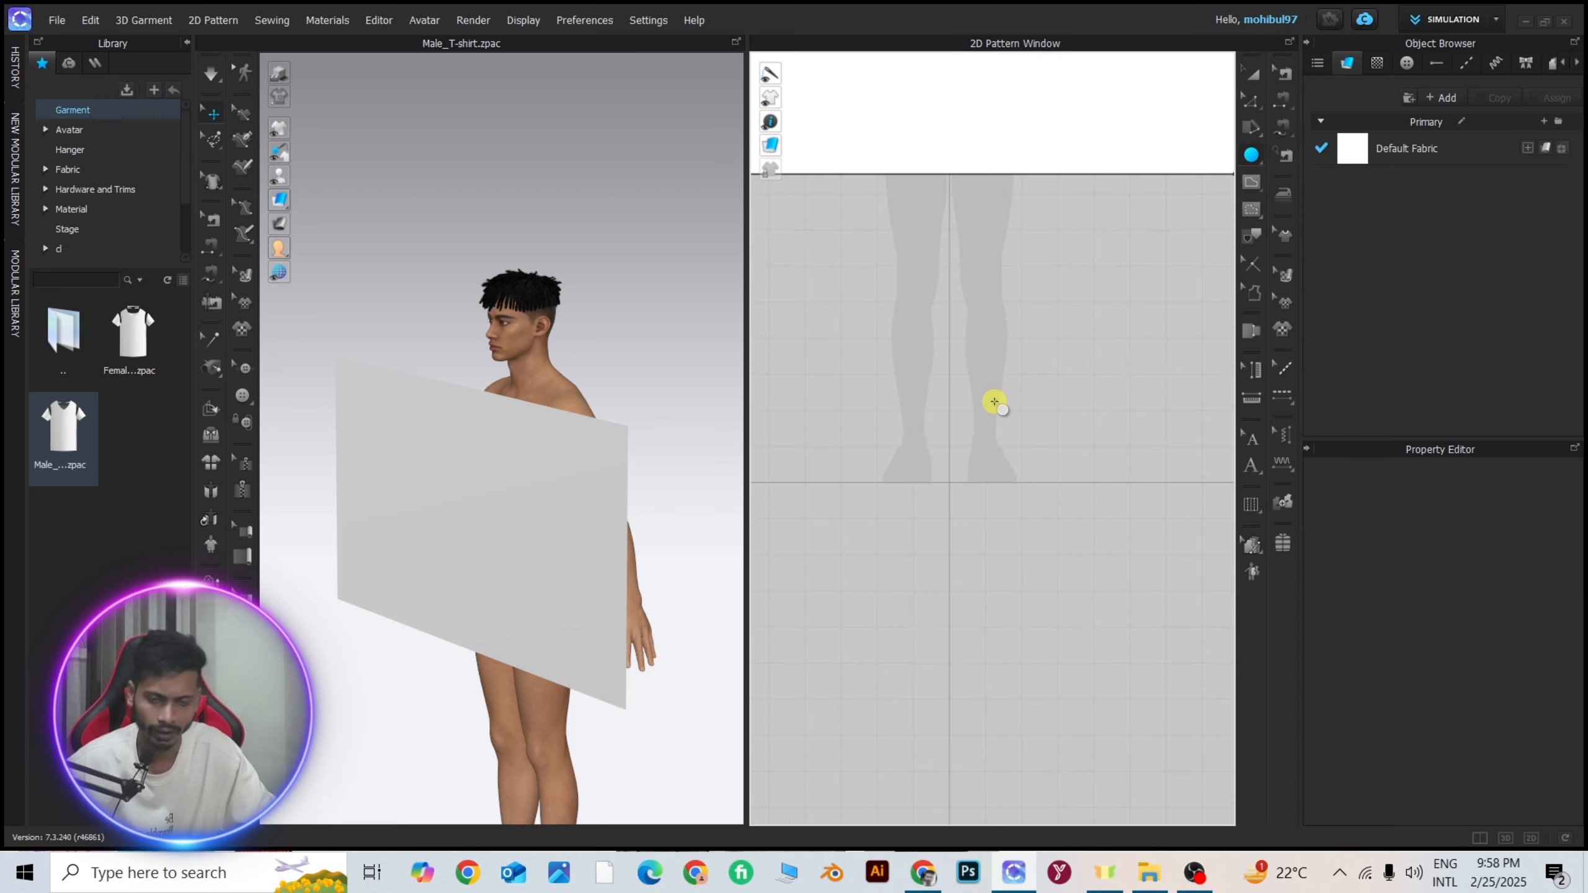
scroll(966, 396, up, 2)
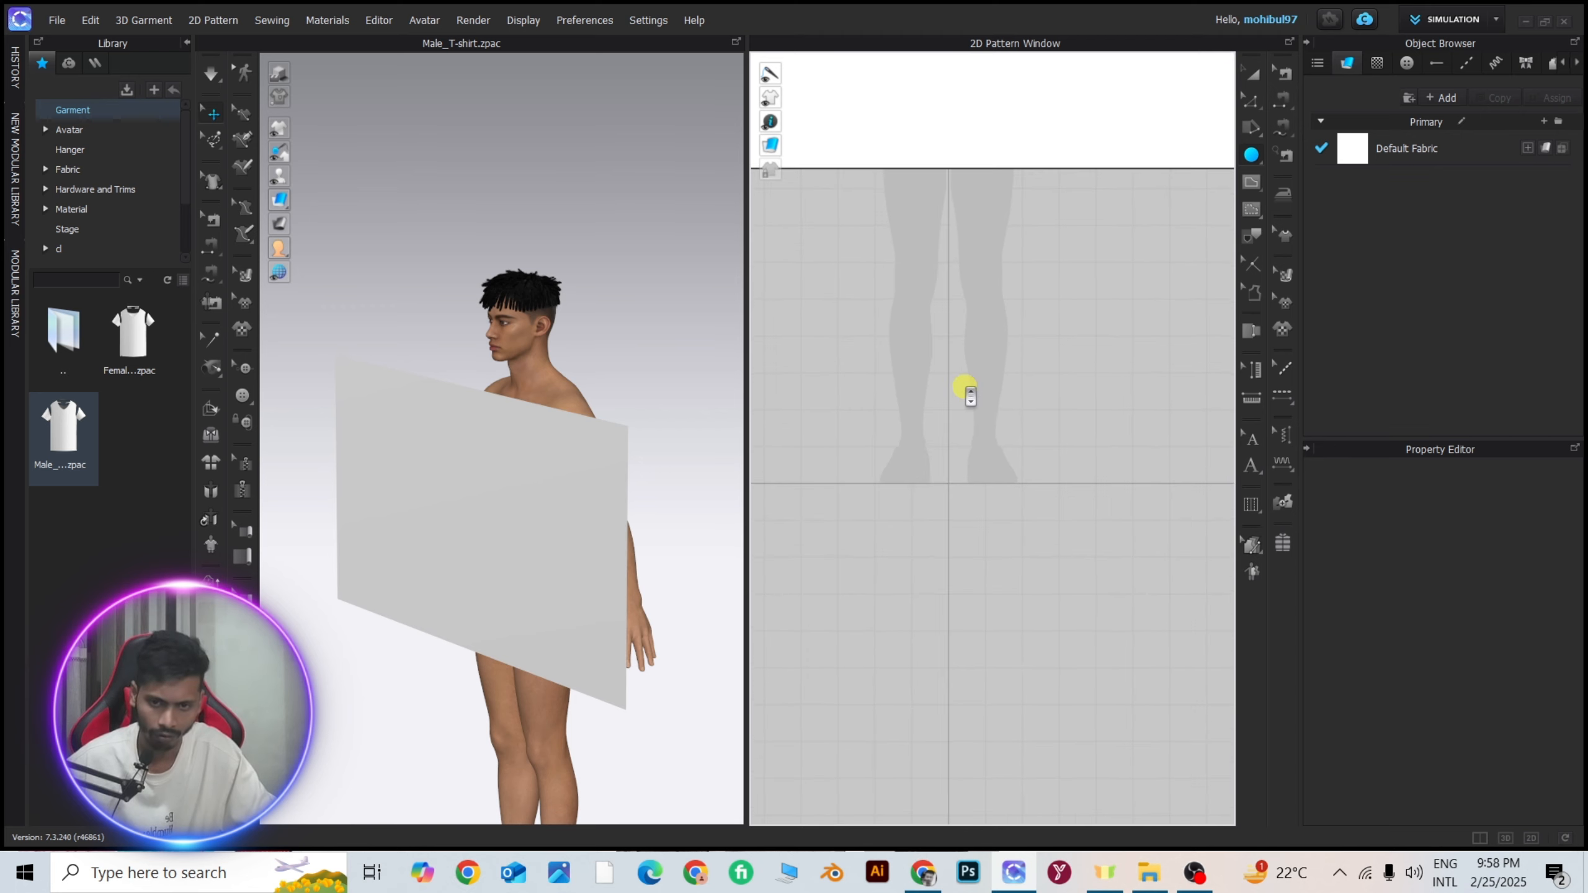
drag(943, 356, 1133, 583)
scroll(982, 478, down, 5)
scroll(964, 454, up, 4)
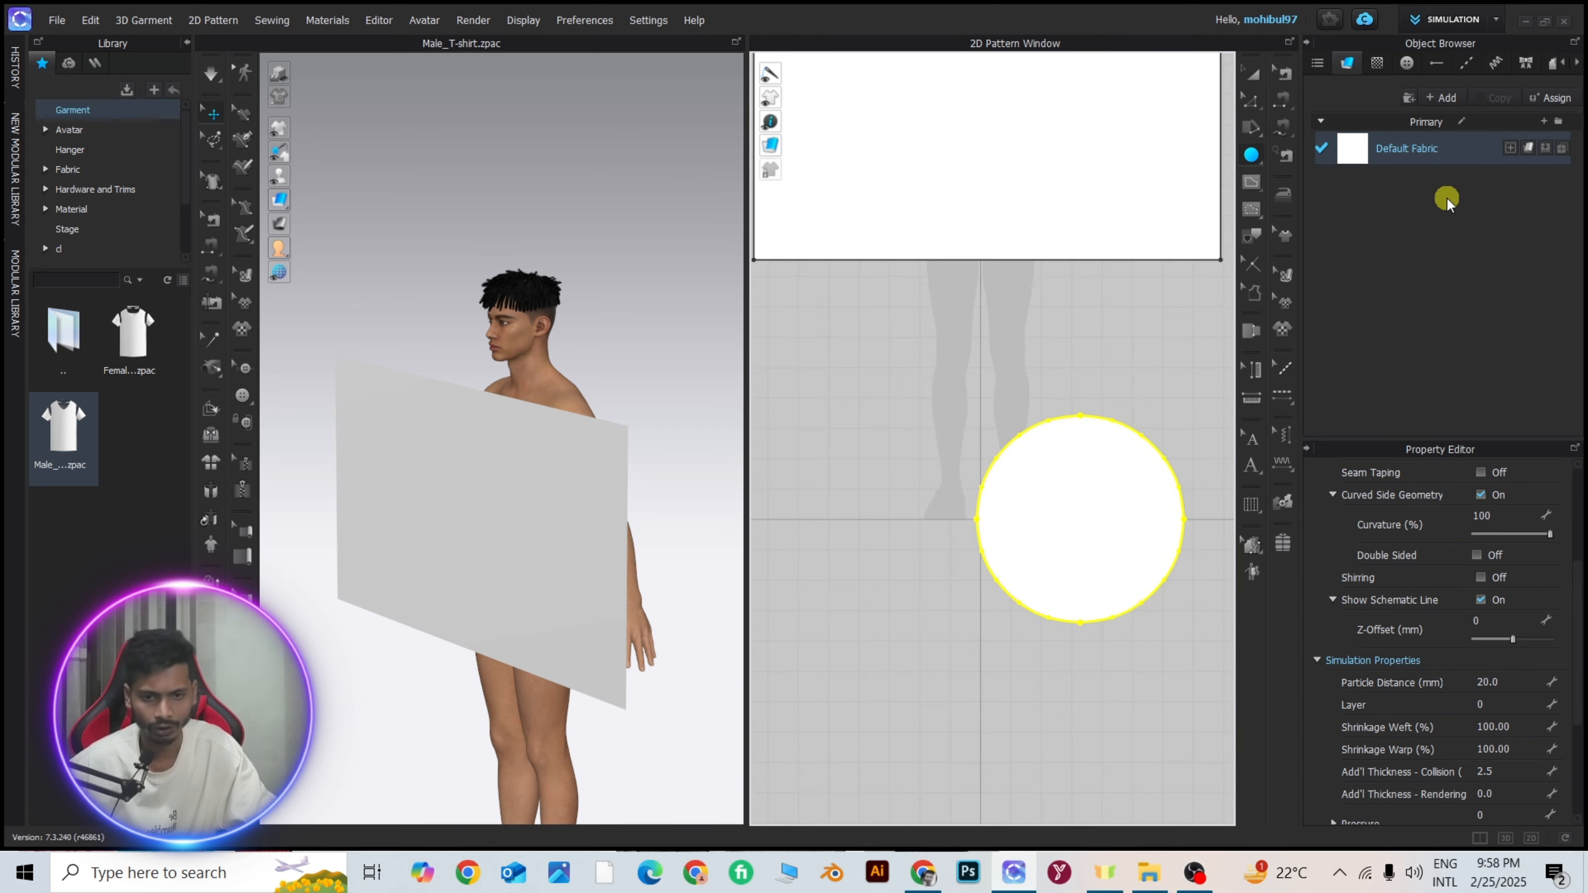
Start a clockwise spiral pattern in the empty pattern area and set its inner radius to 37 cm.
click(1253, 152)
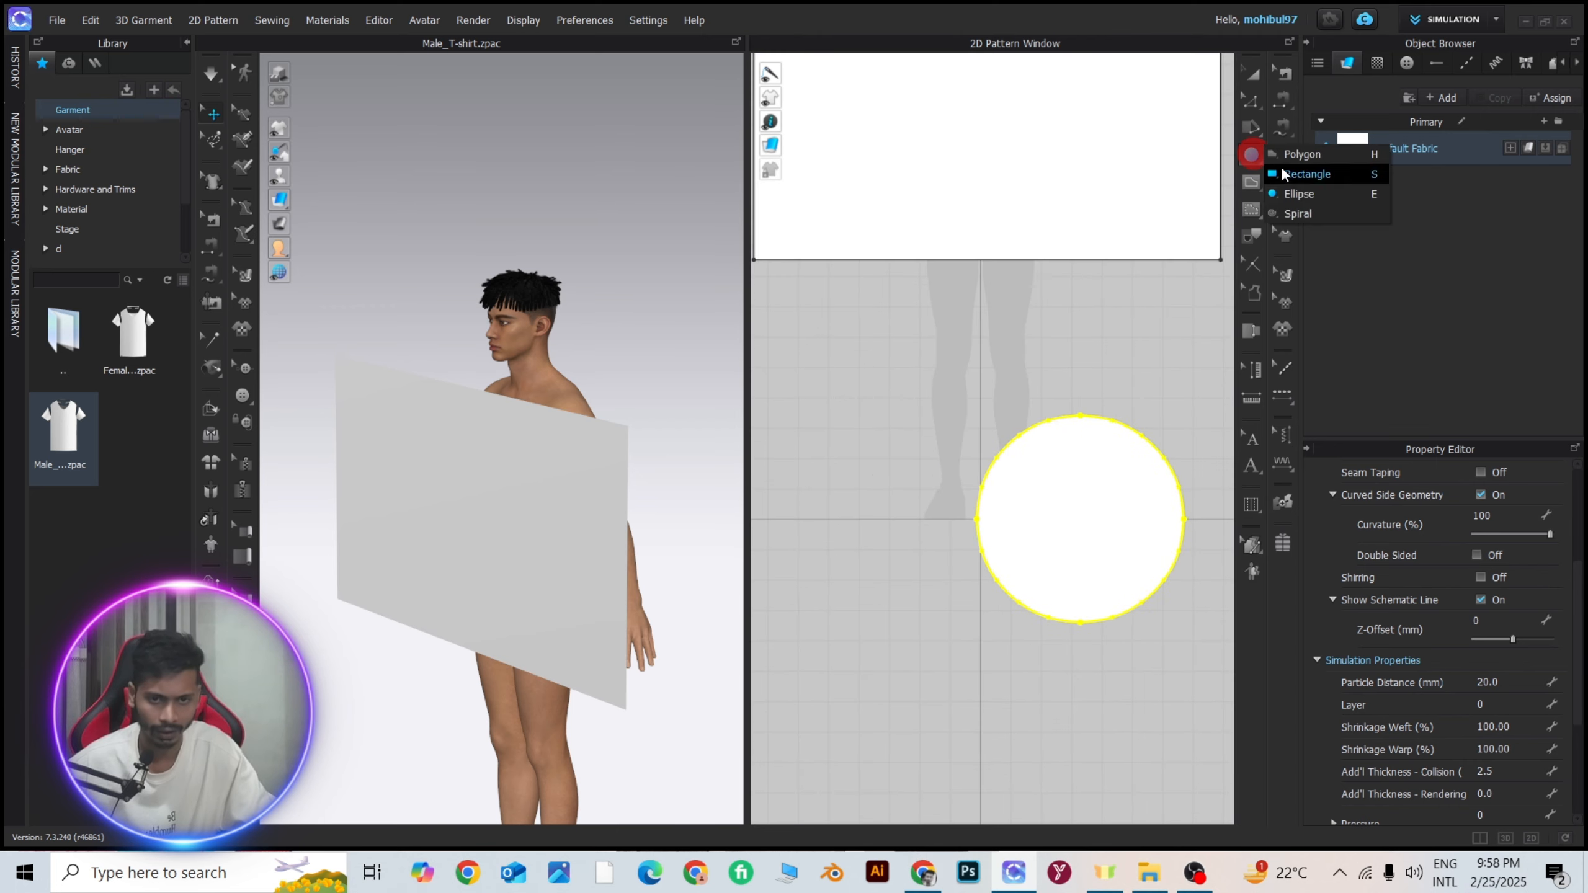
click(1311, 211)
scroll(1018, 515, down, 3)
scroll(1124, 433, up, 3)
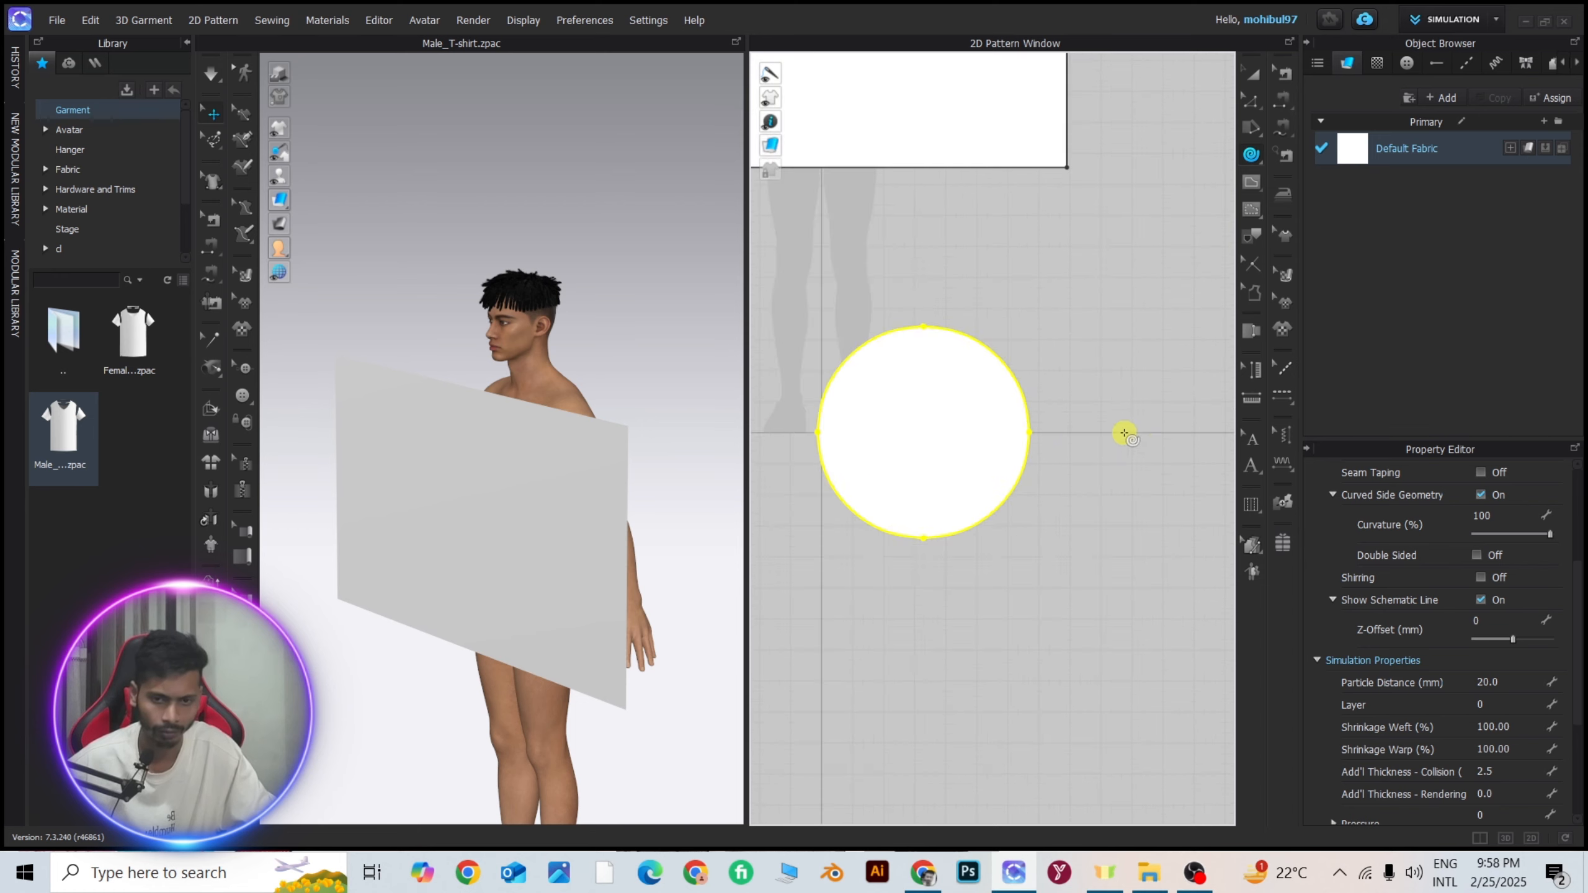
click(887, 259)
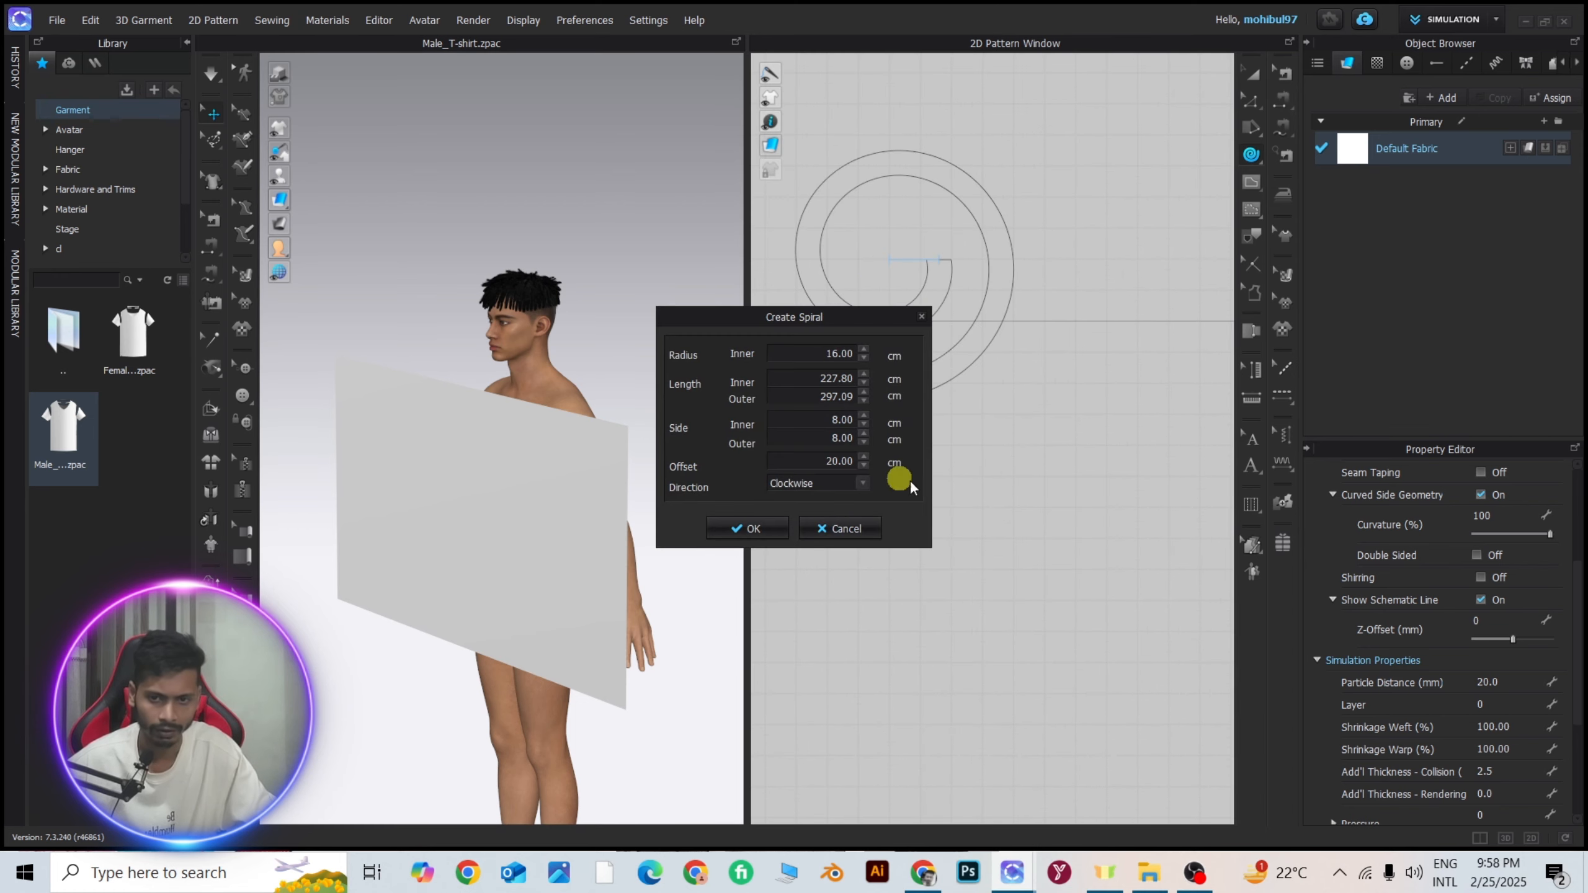
drag(796, 309, 691, 345)
text(24)
text(37)
key(Return)
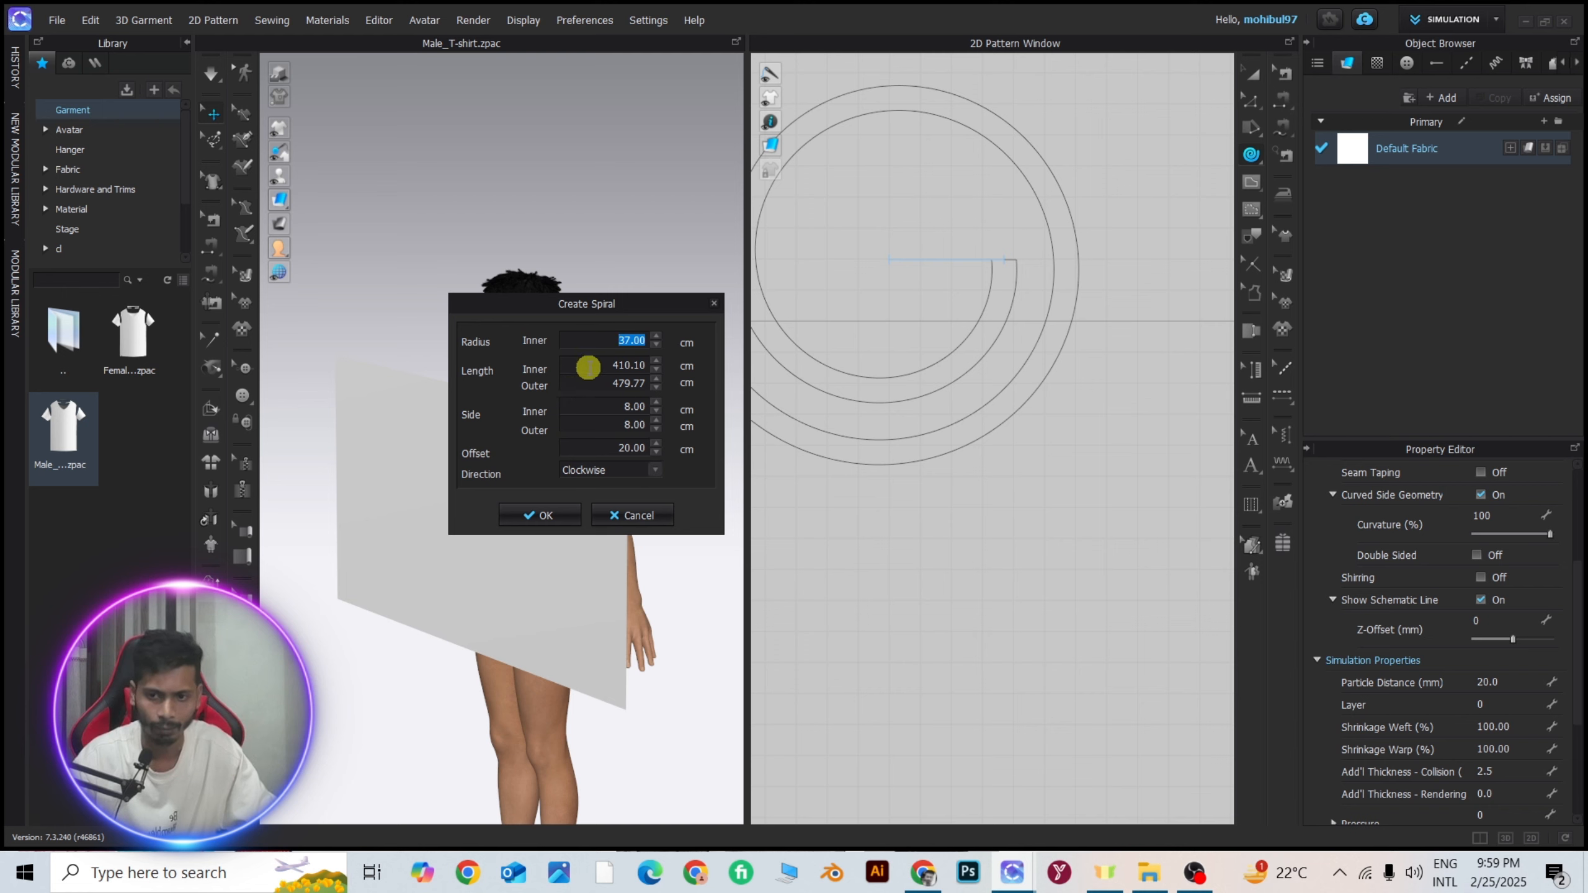
Try inner lengths of 445.10, 476.10 and 454.10 cm for the spiral, and set the inner length to 4000 cm.
drag(586, 366, 706, 367)
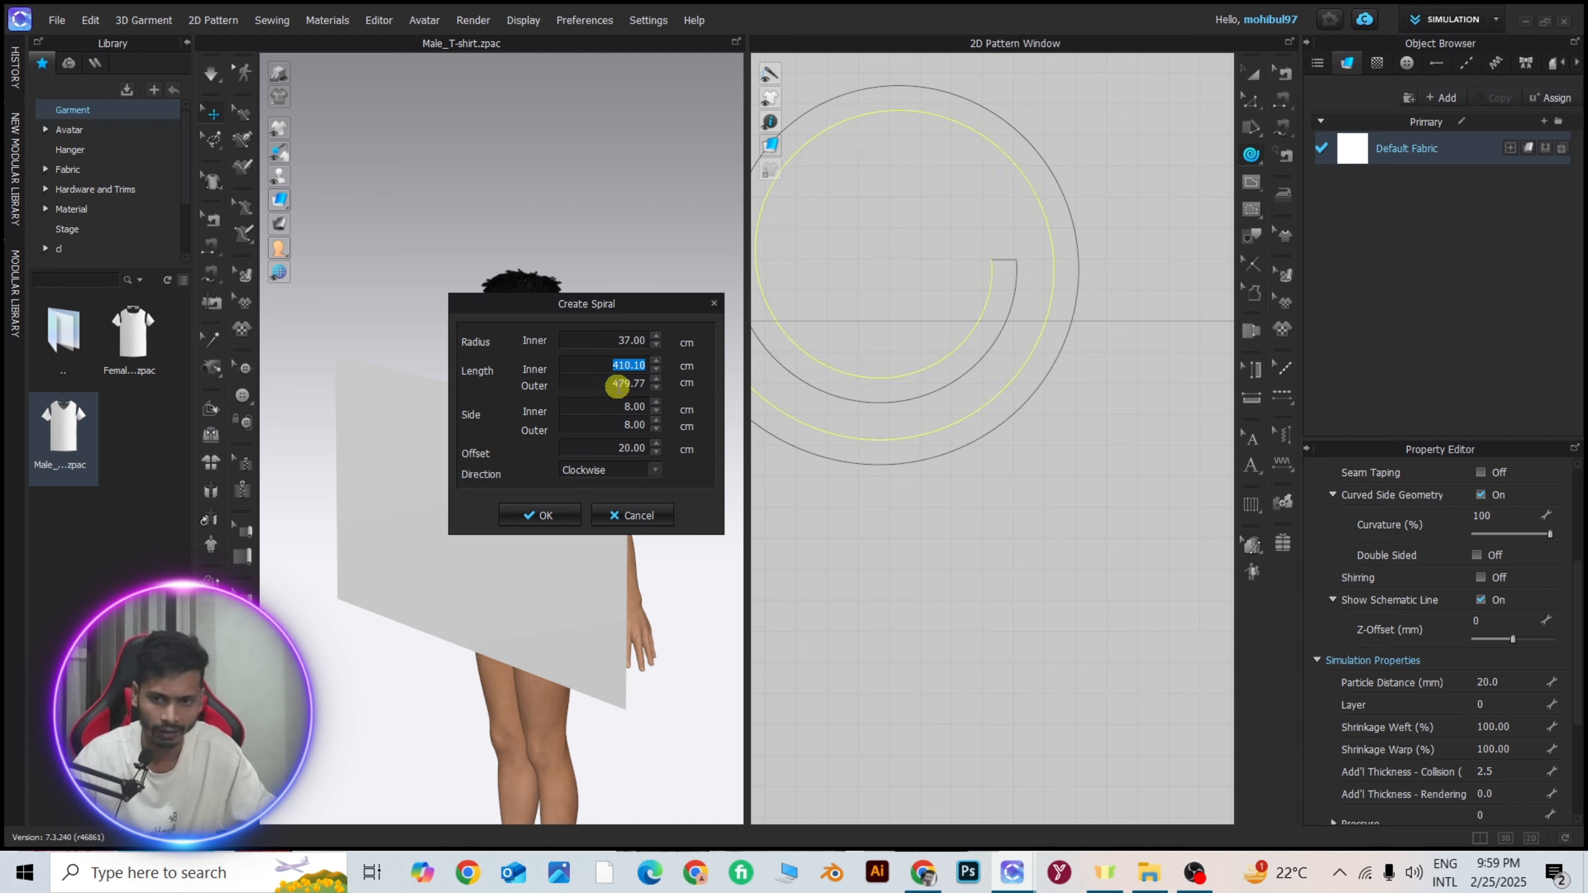
text(403.10)
key(Return)
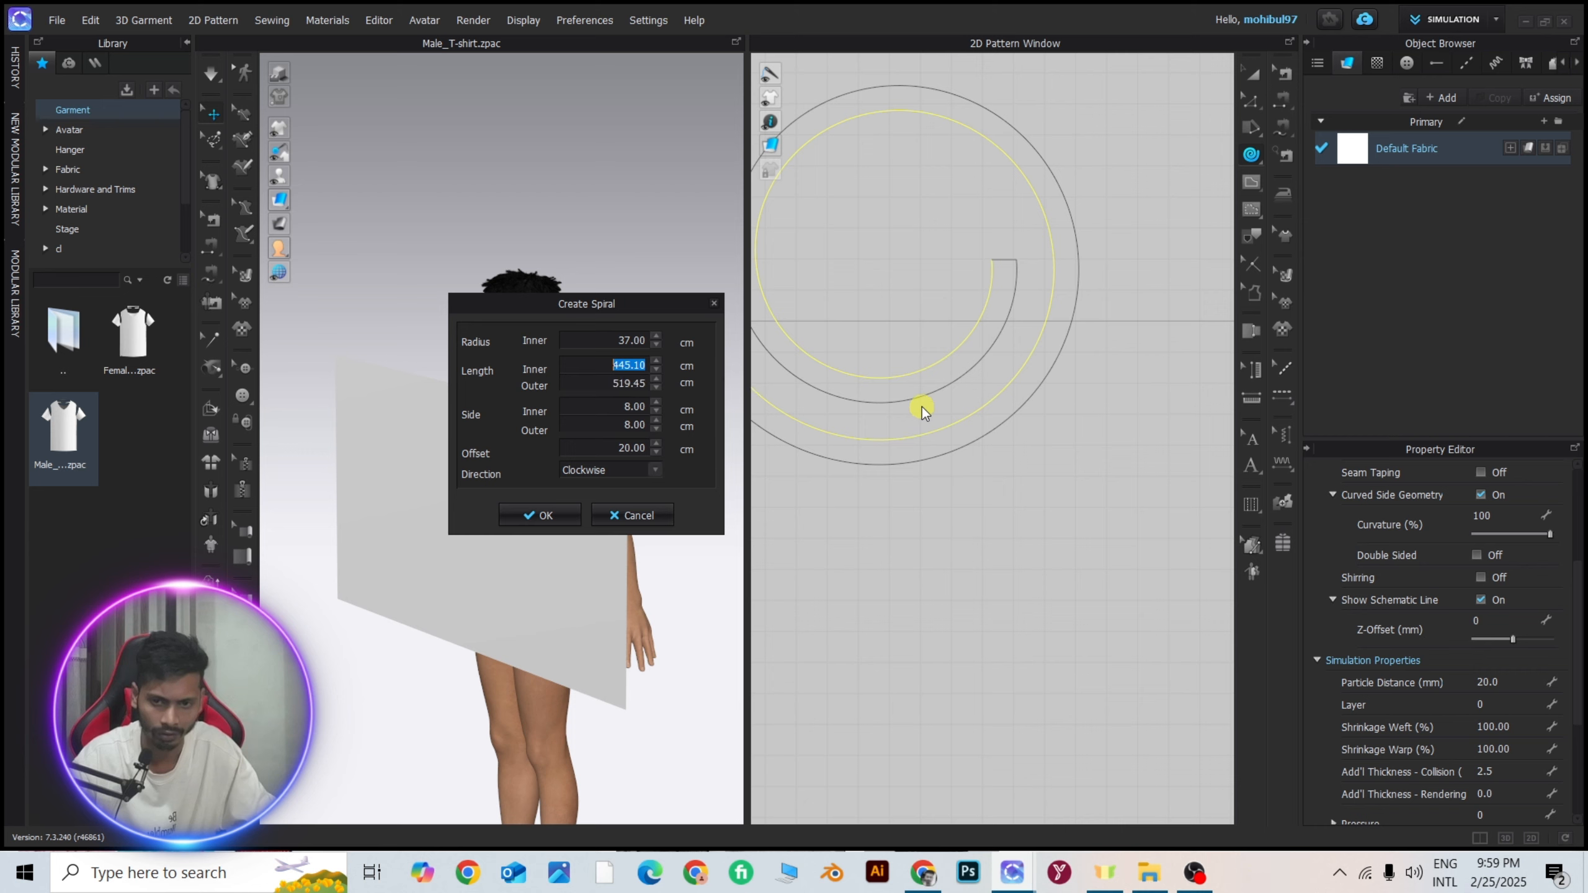
text(475.10)
key(Return)
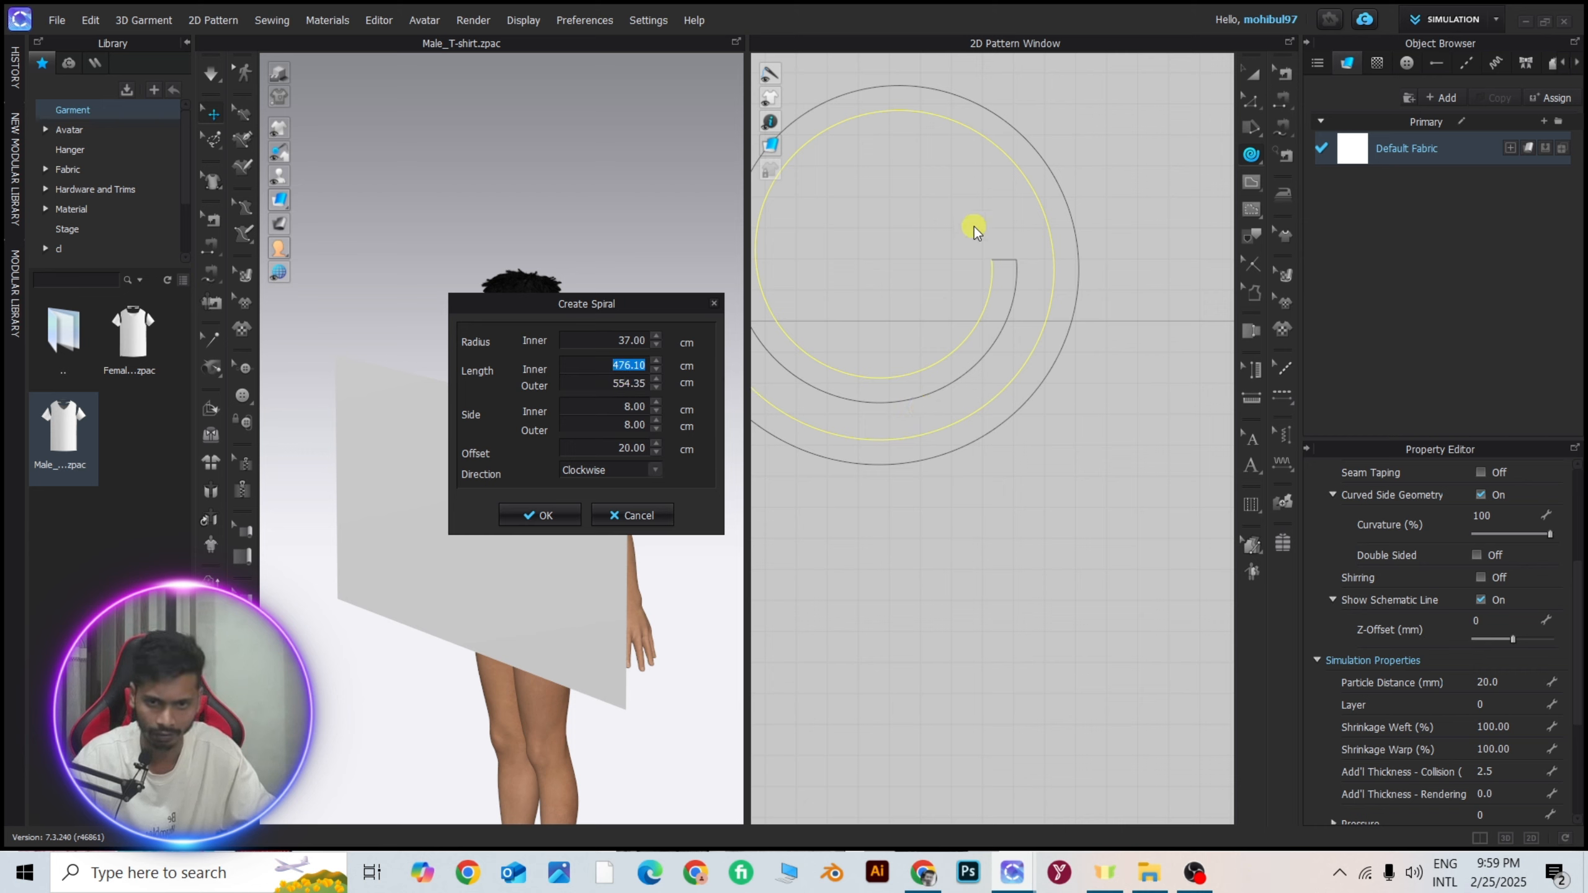
text(454.10)
key(Return)
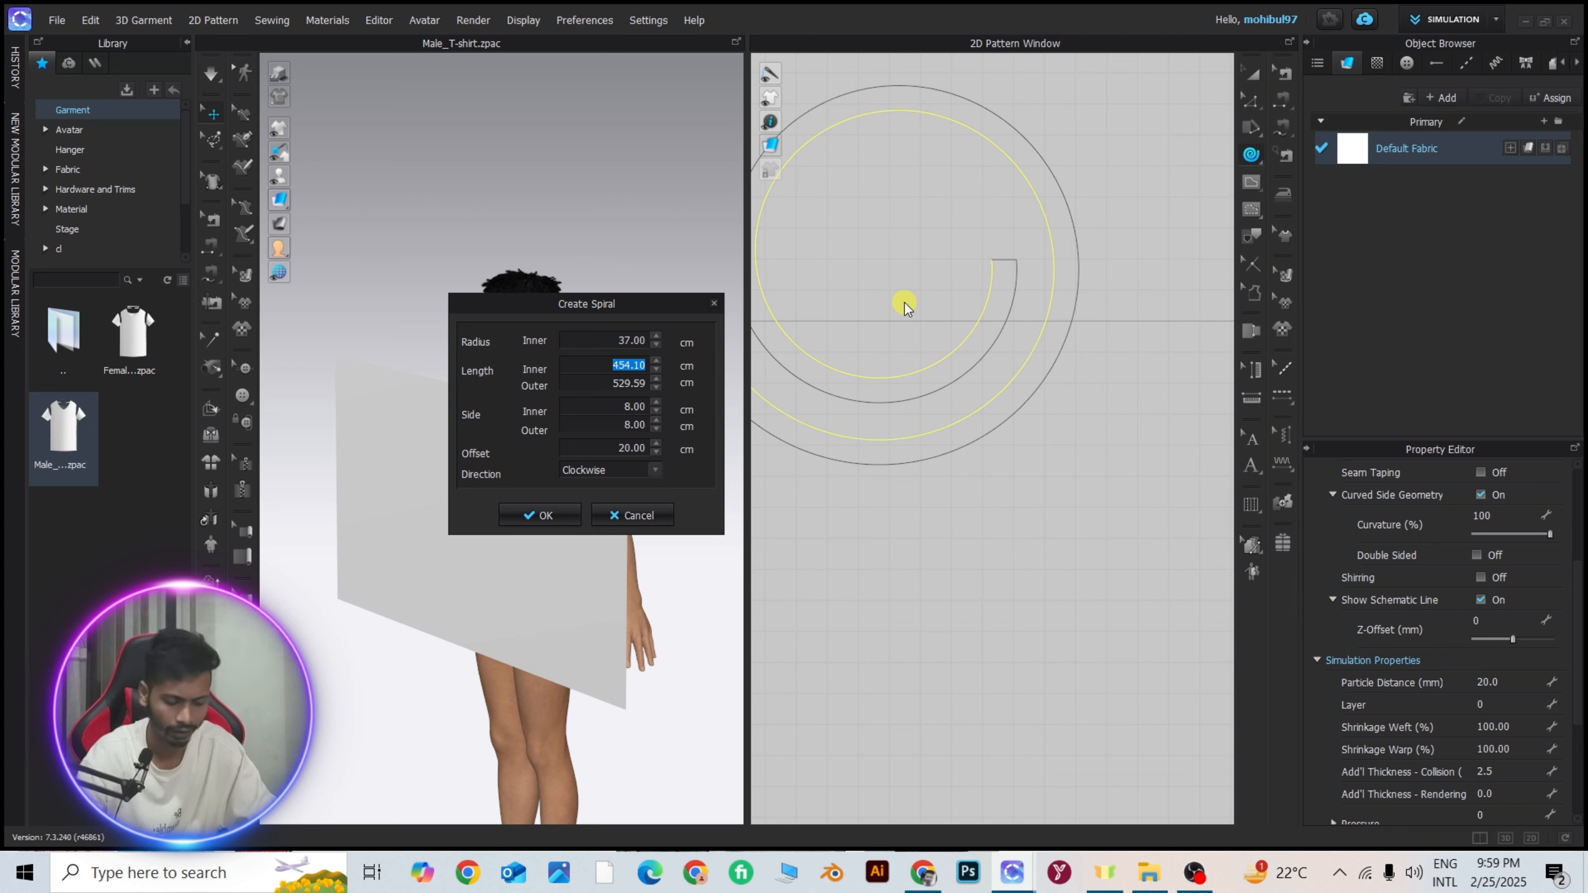
text(400)
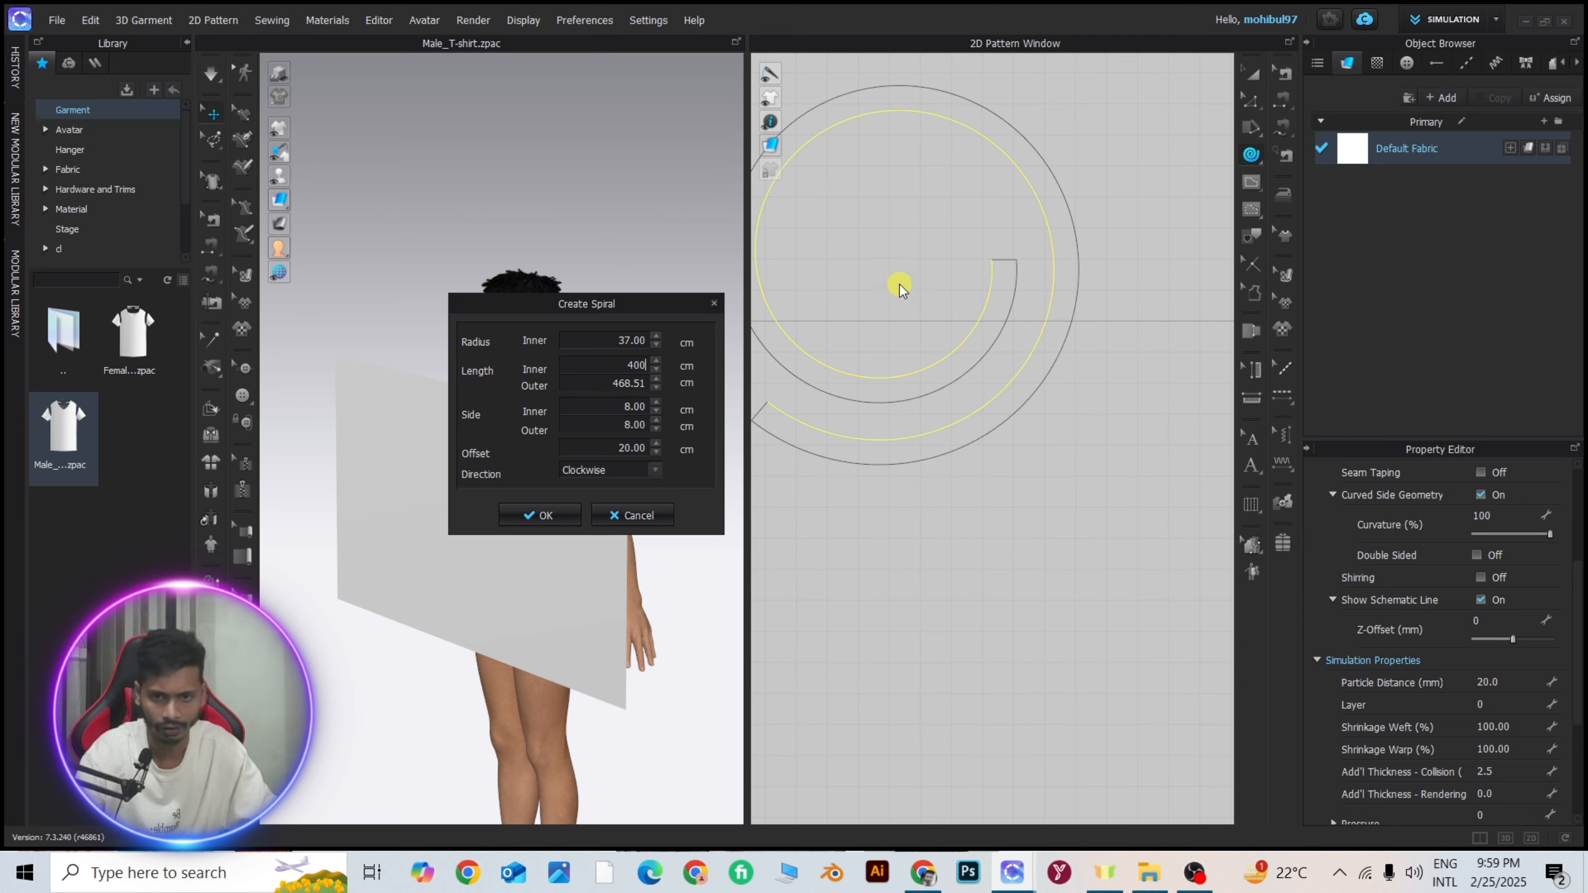
text(0)
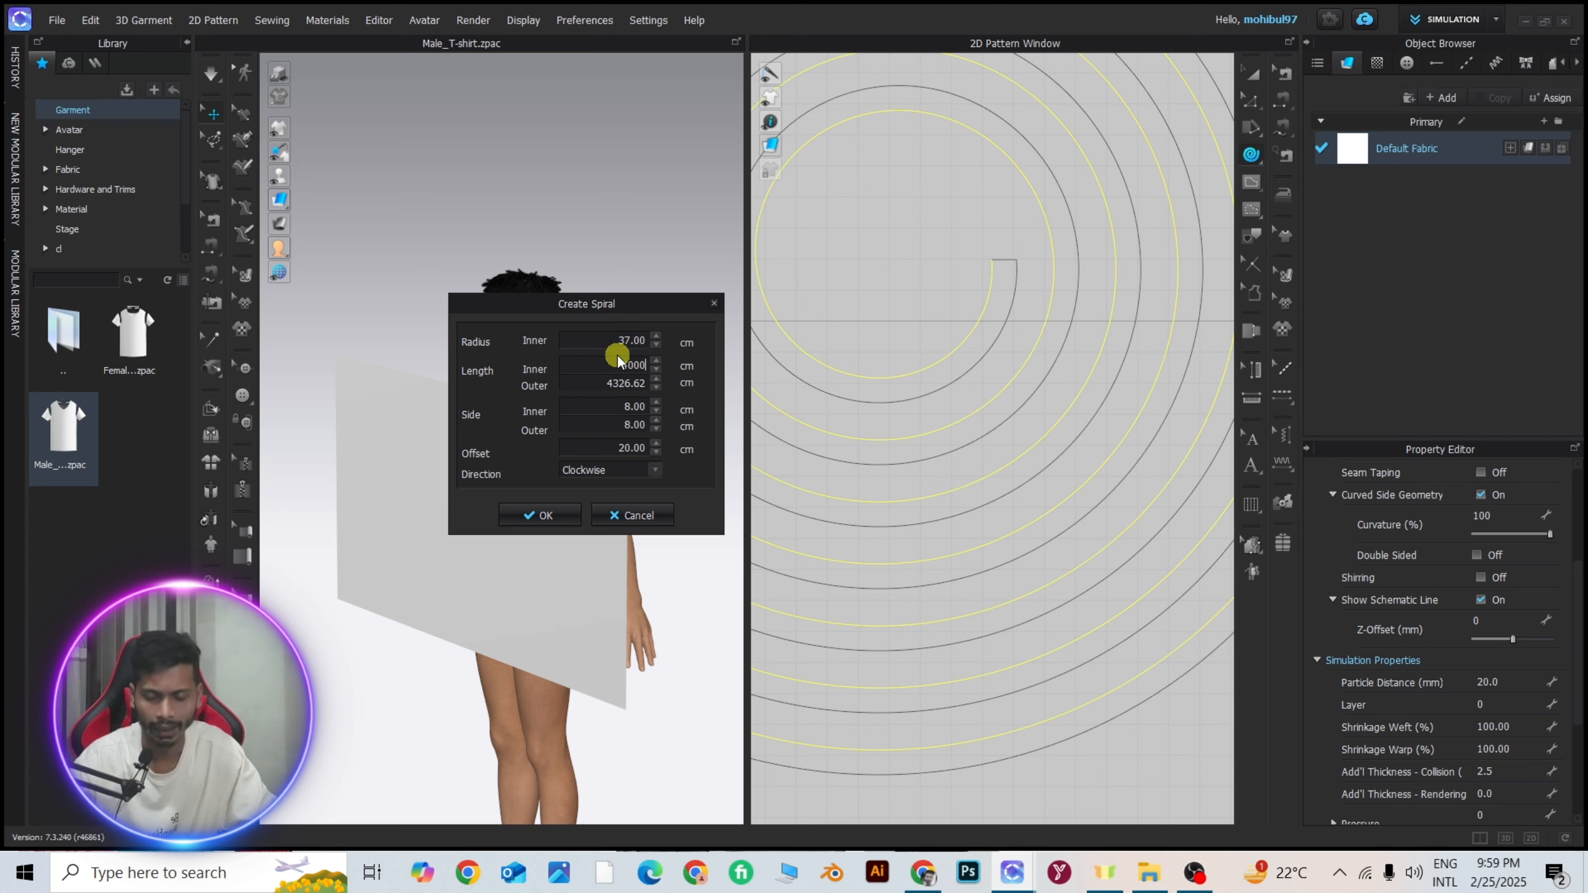
Cancel creating the spiral pattern and open Windows Task Manager.
click(619, 514)
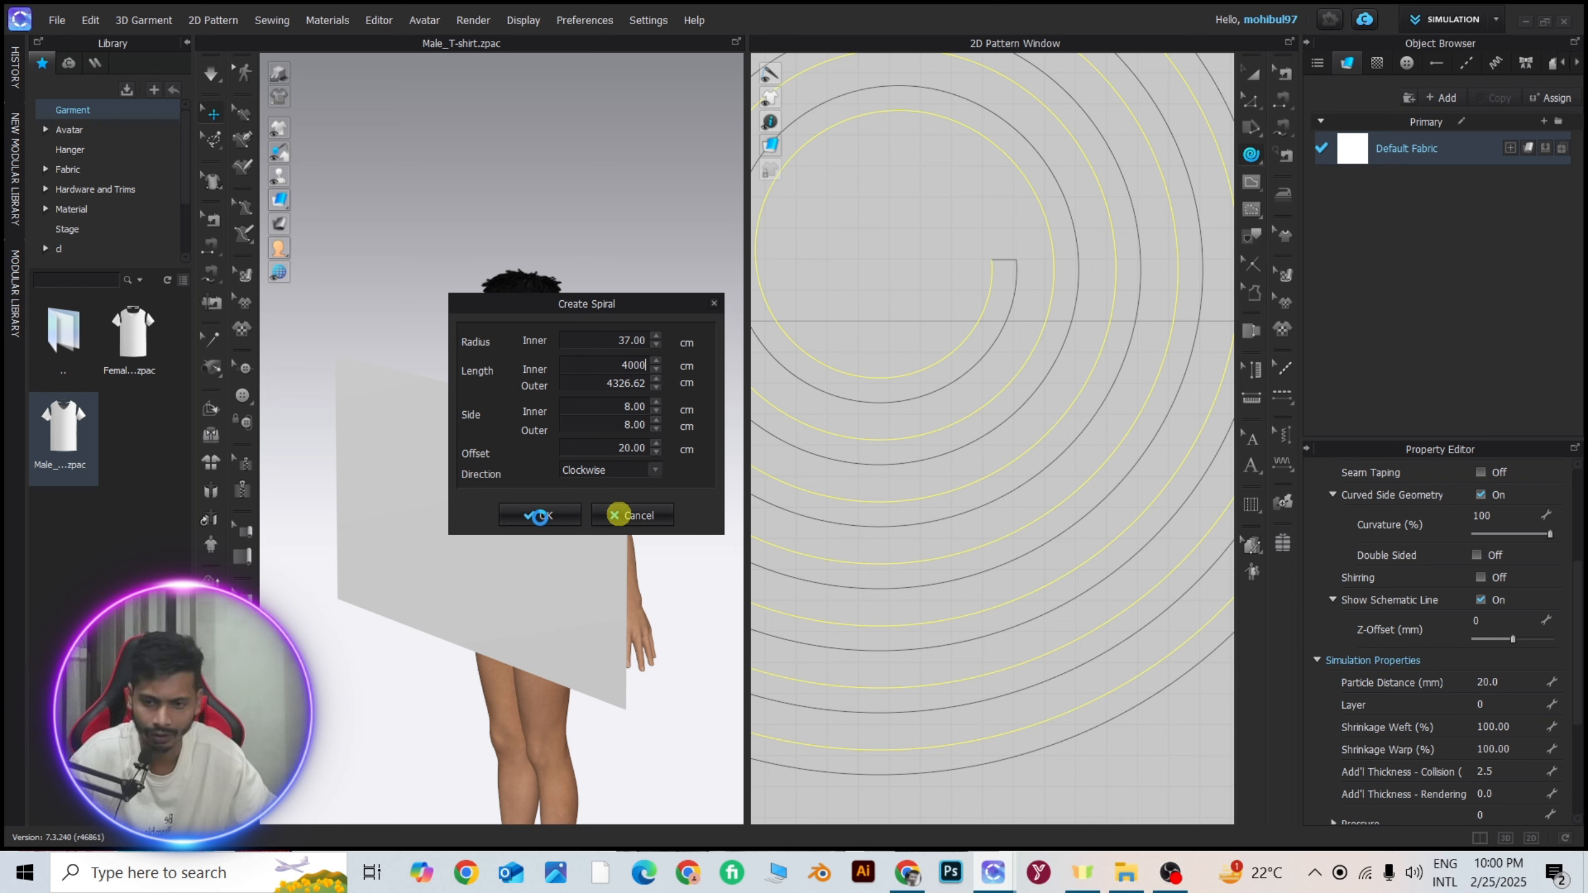
click(218, 874)
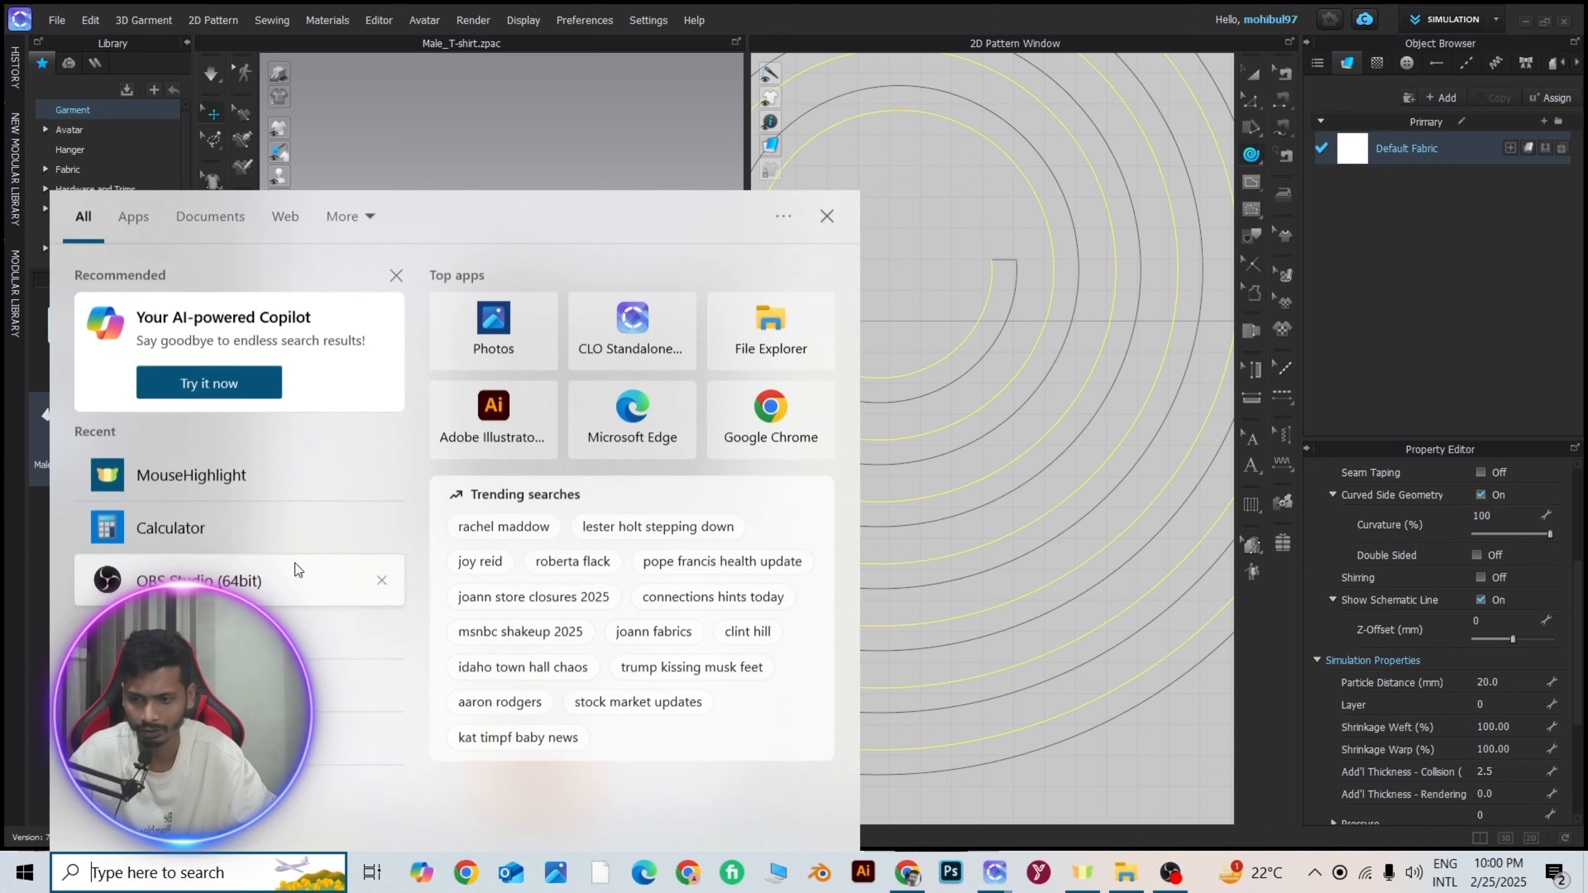
text(e)
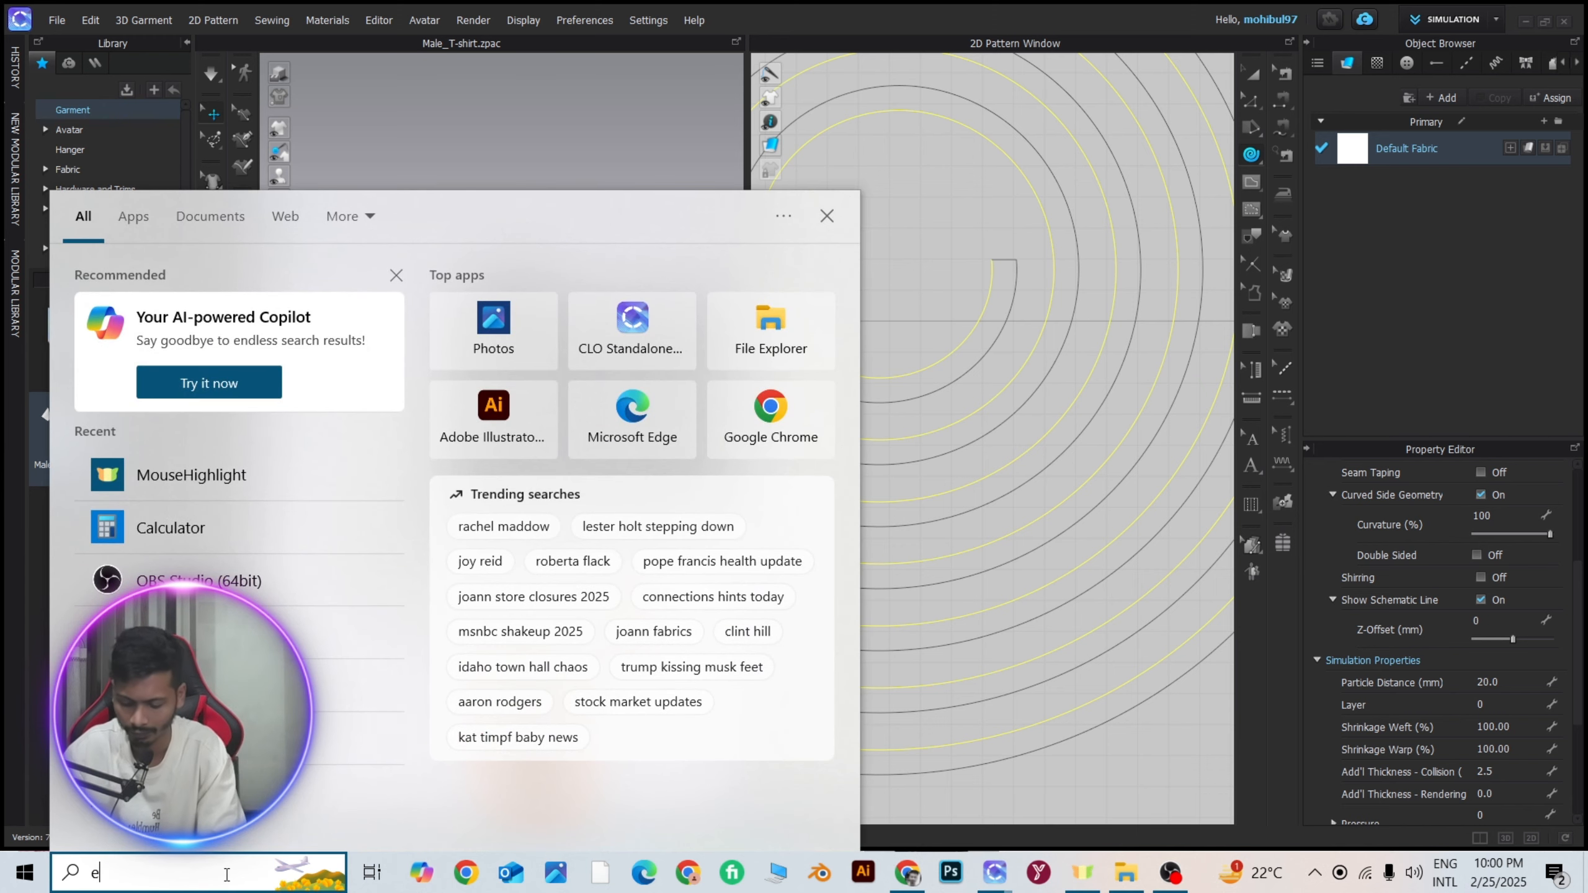
key(BackSpace)
text(tas)
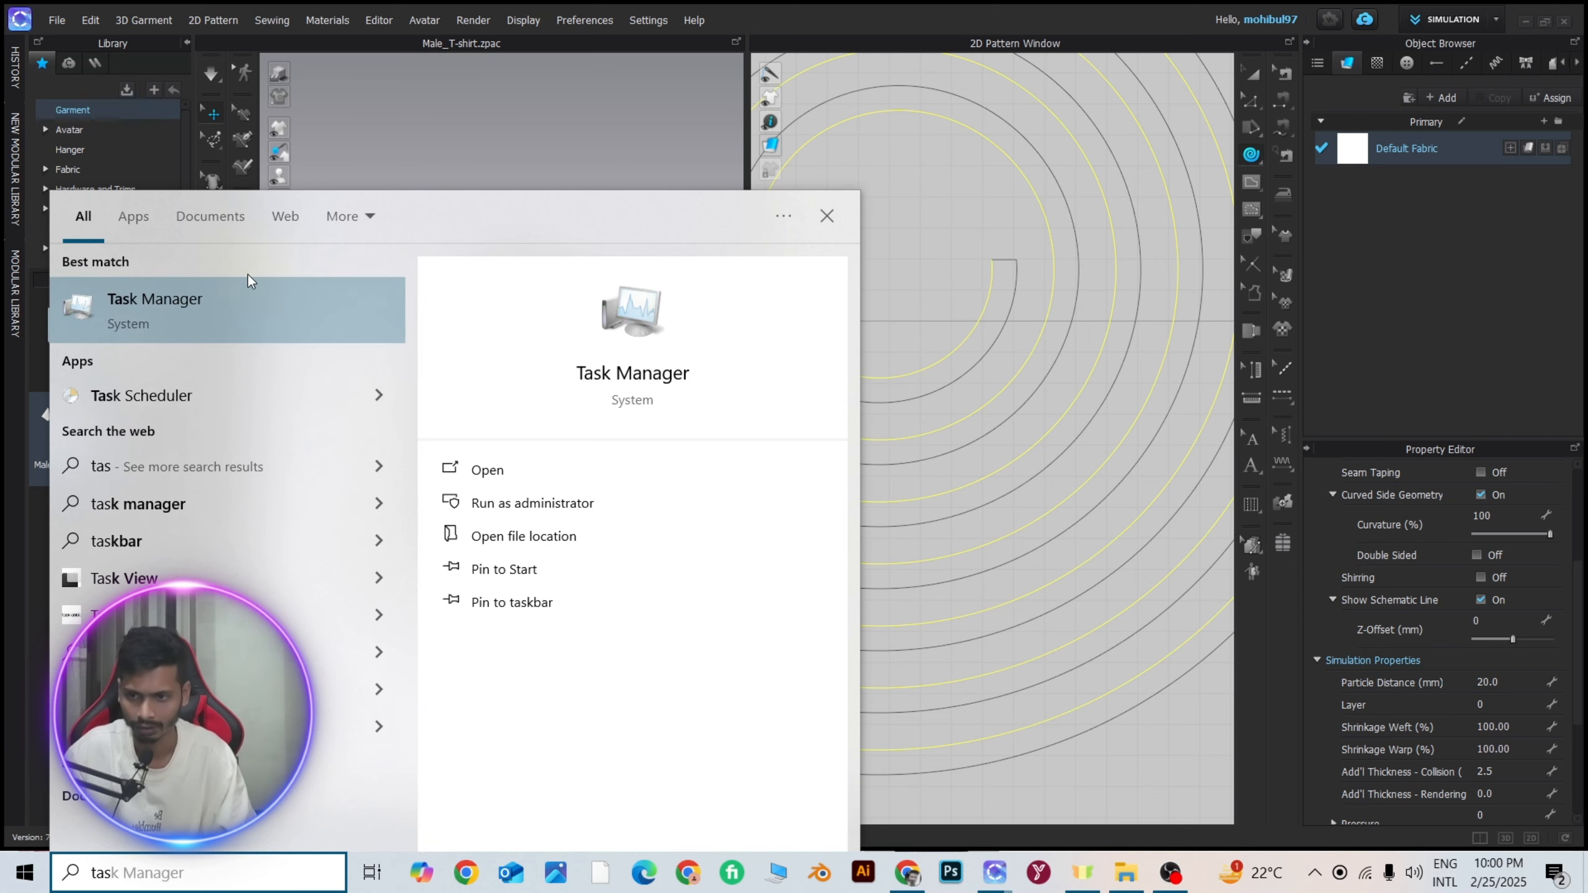
click(236, 289)
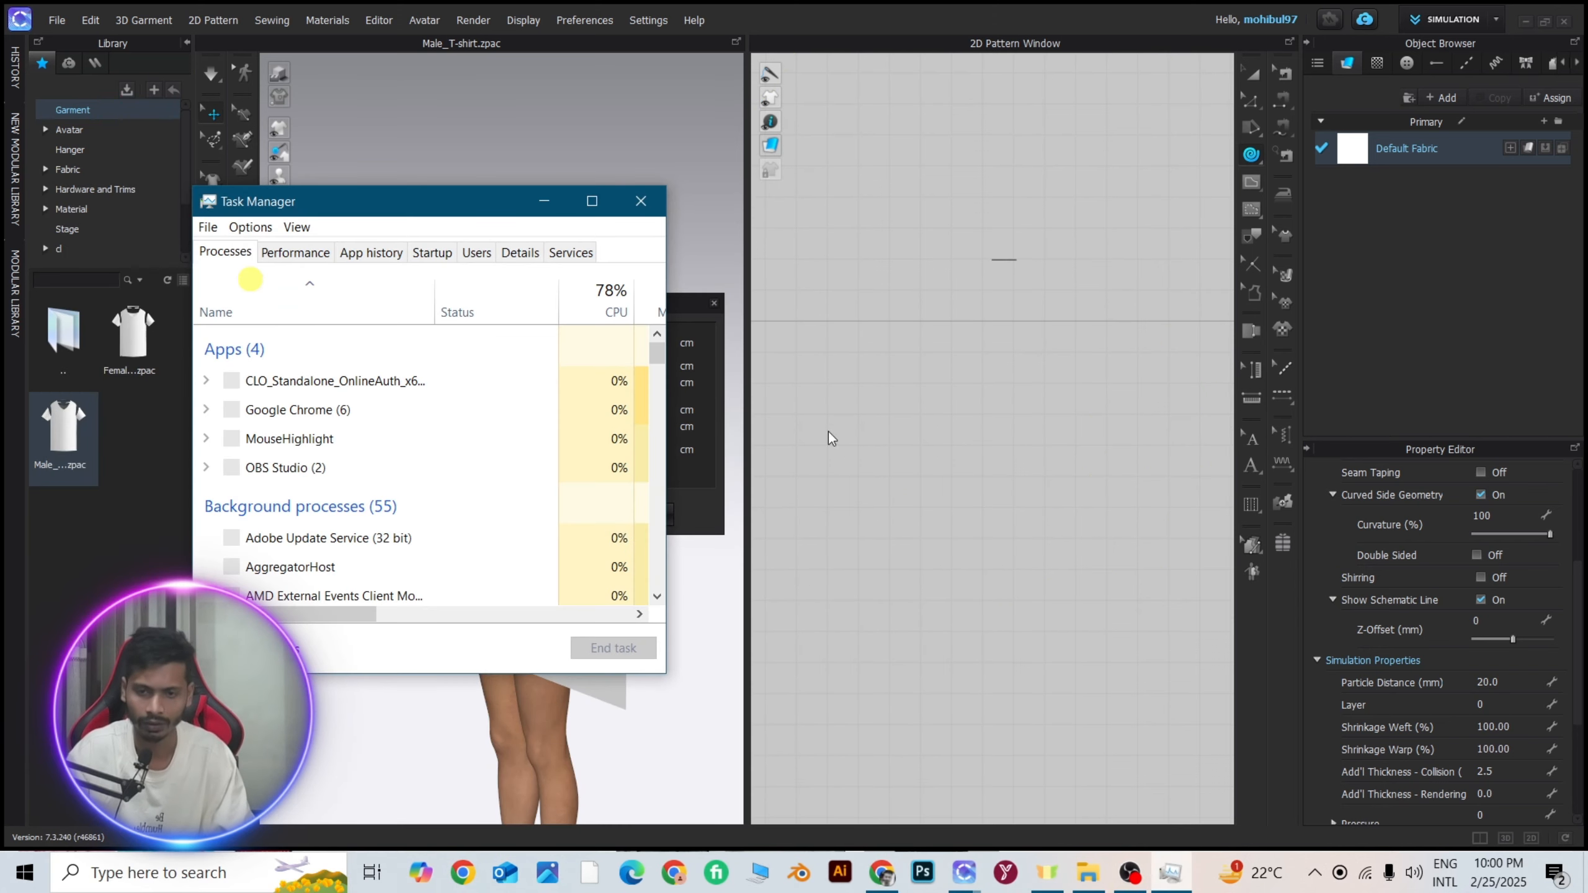
End the CLO Standalone process in Task Manager without saving the file, and close Task Manager.
right_click(313, 380)
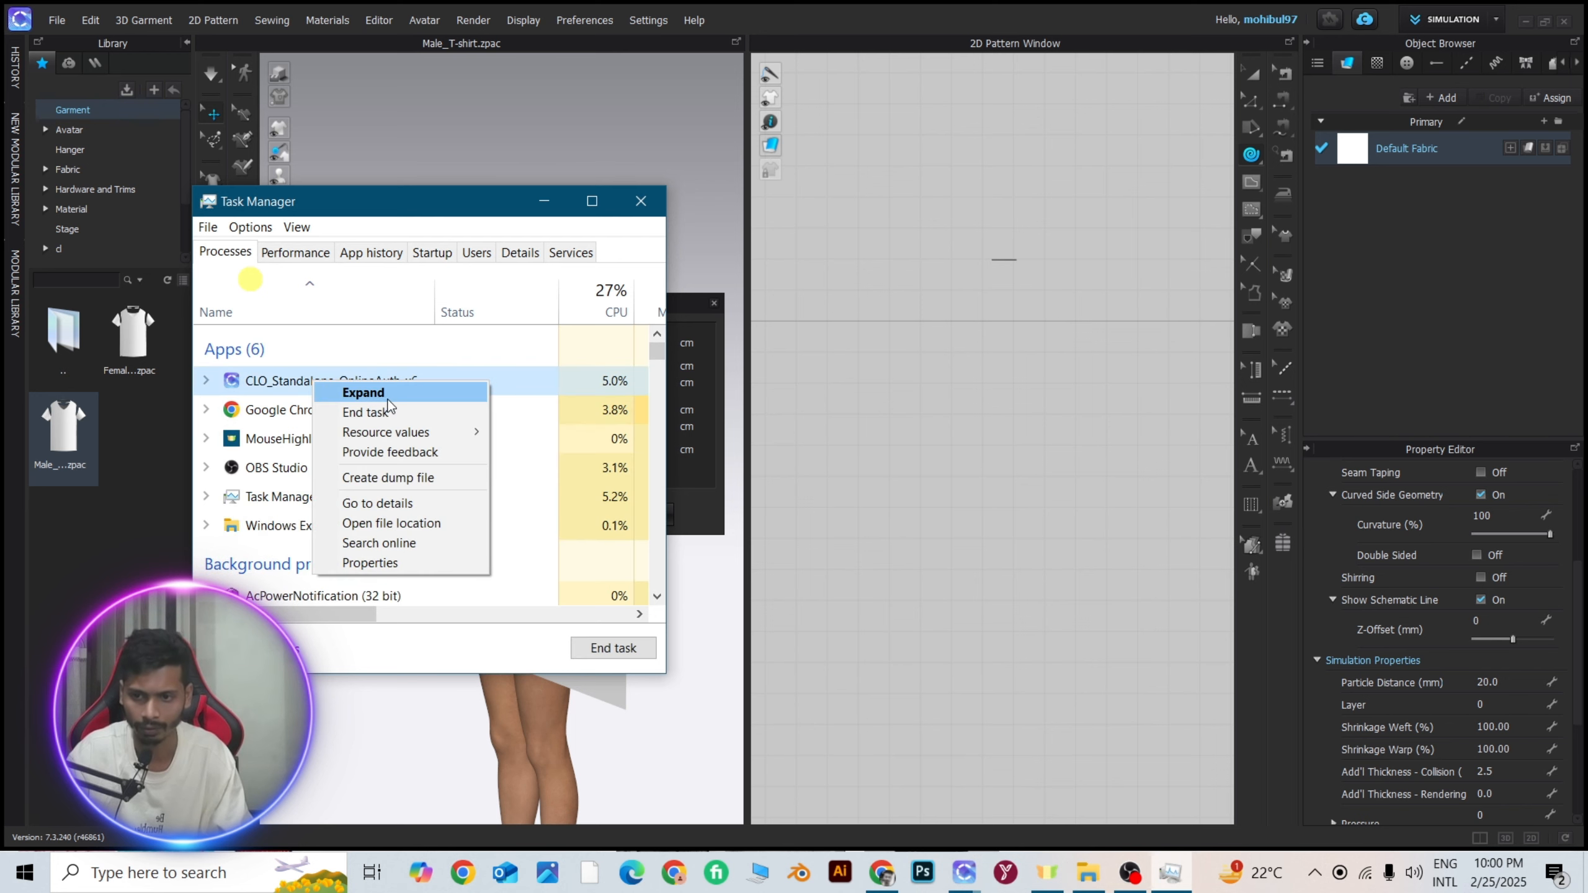
click(368, 414)
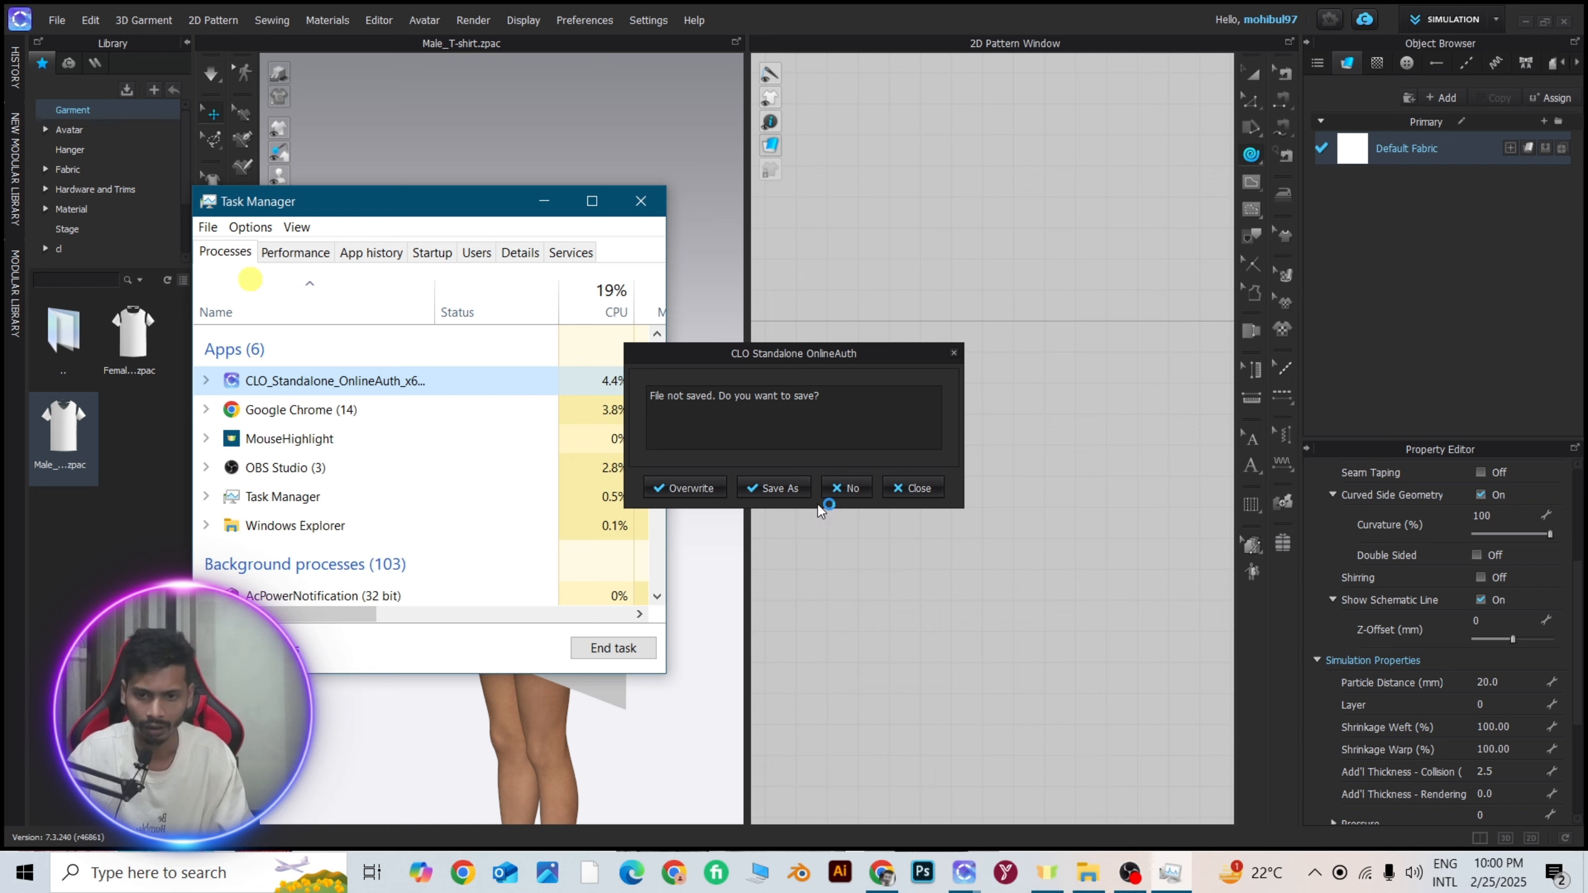
click(845, 488)
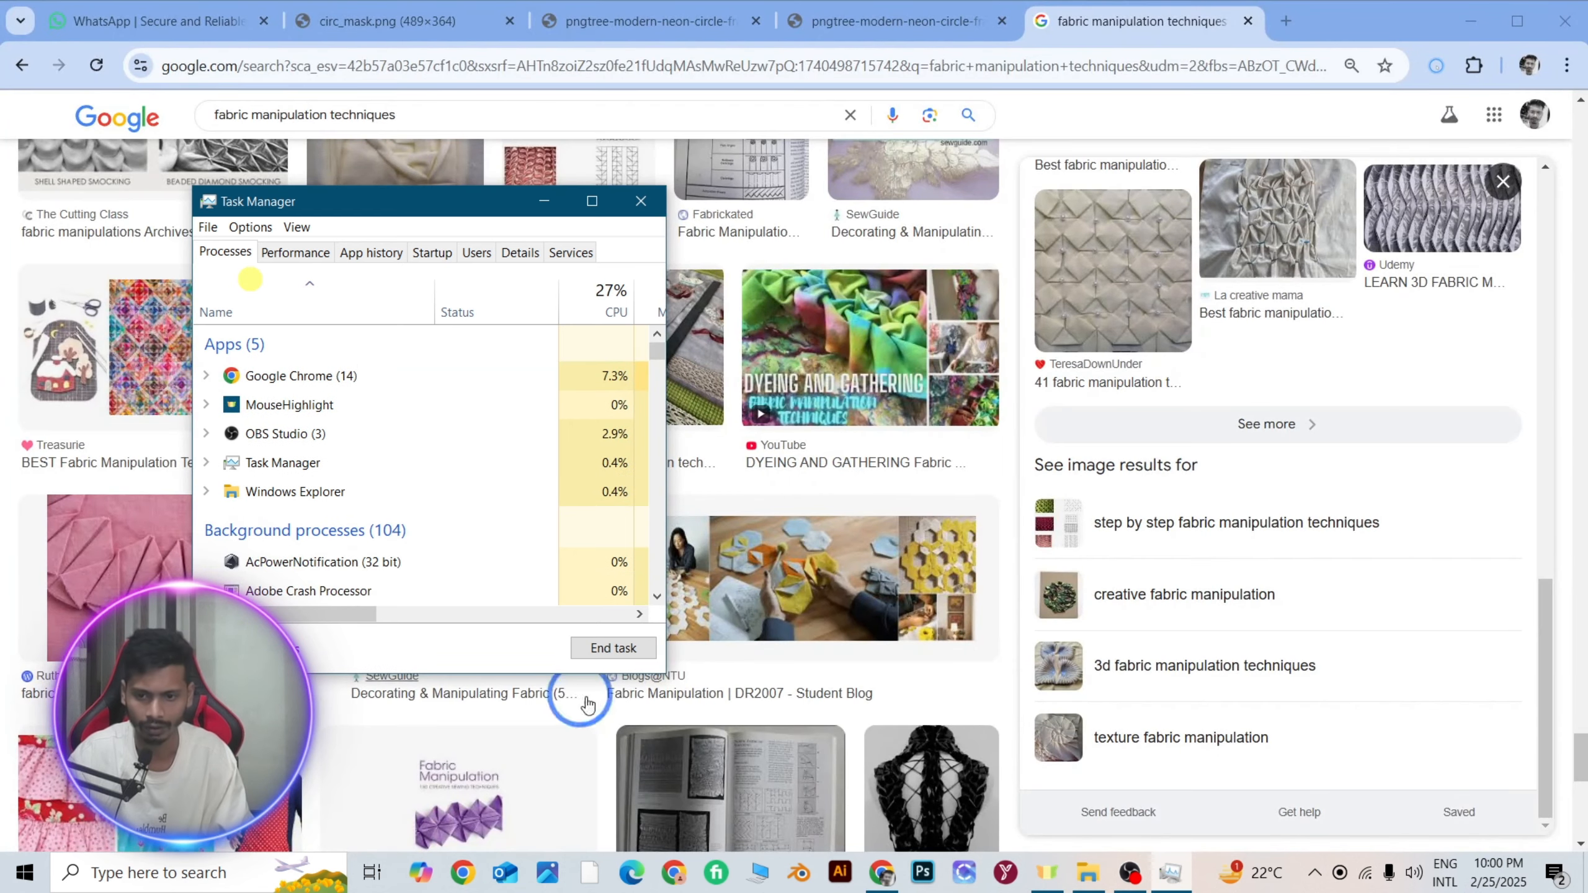
click(641, 201)
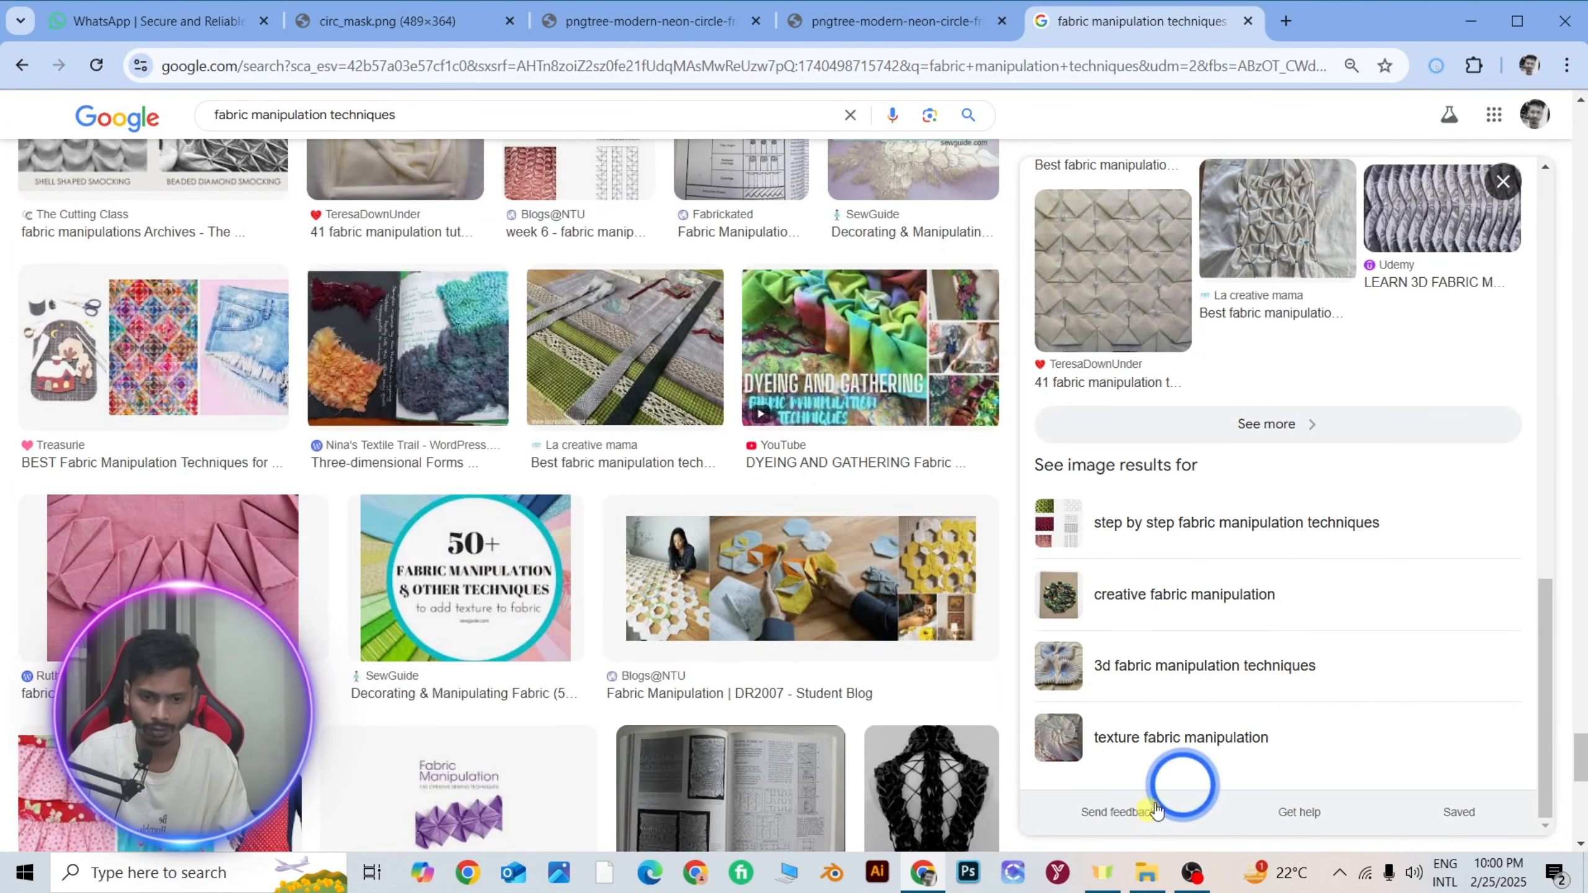
Relaunch CLO Standalone with the other open windows minimised, and decline to recover the autosave file.
click(1013, 873)
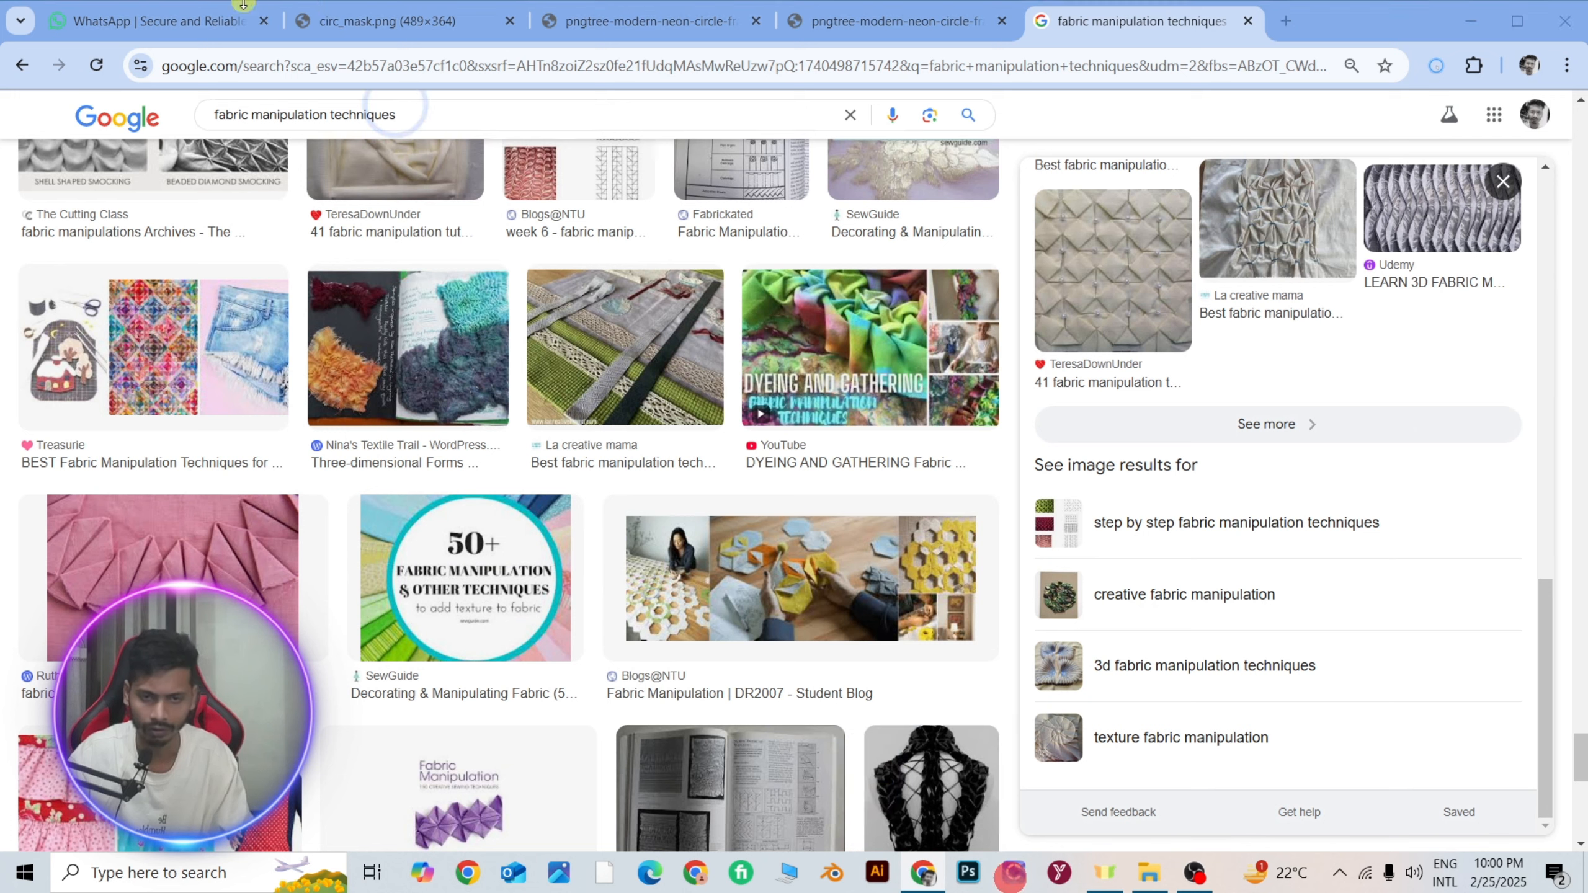
click(1281, 533)
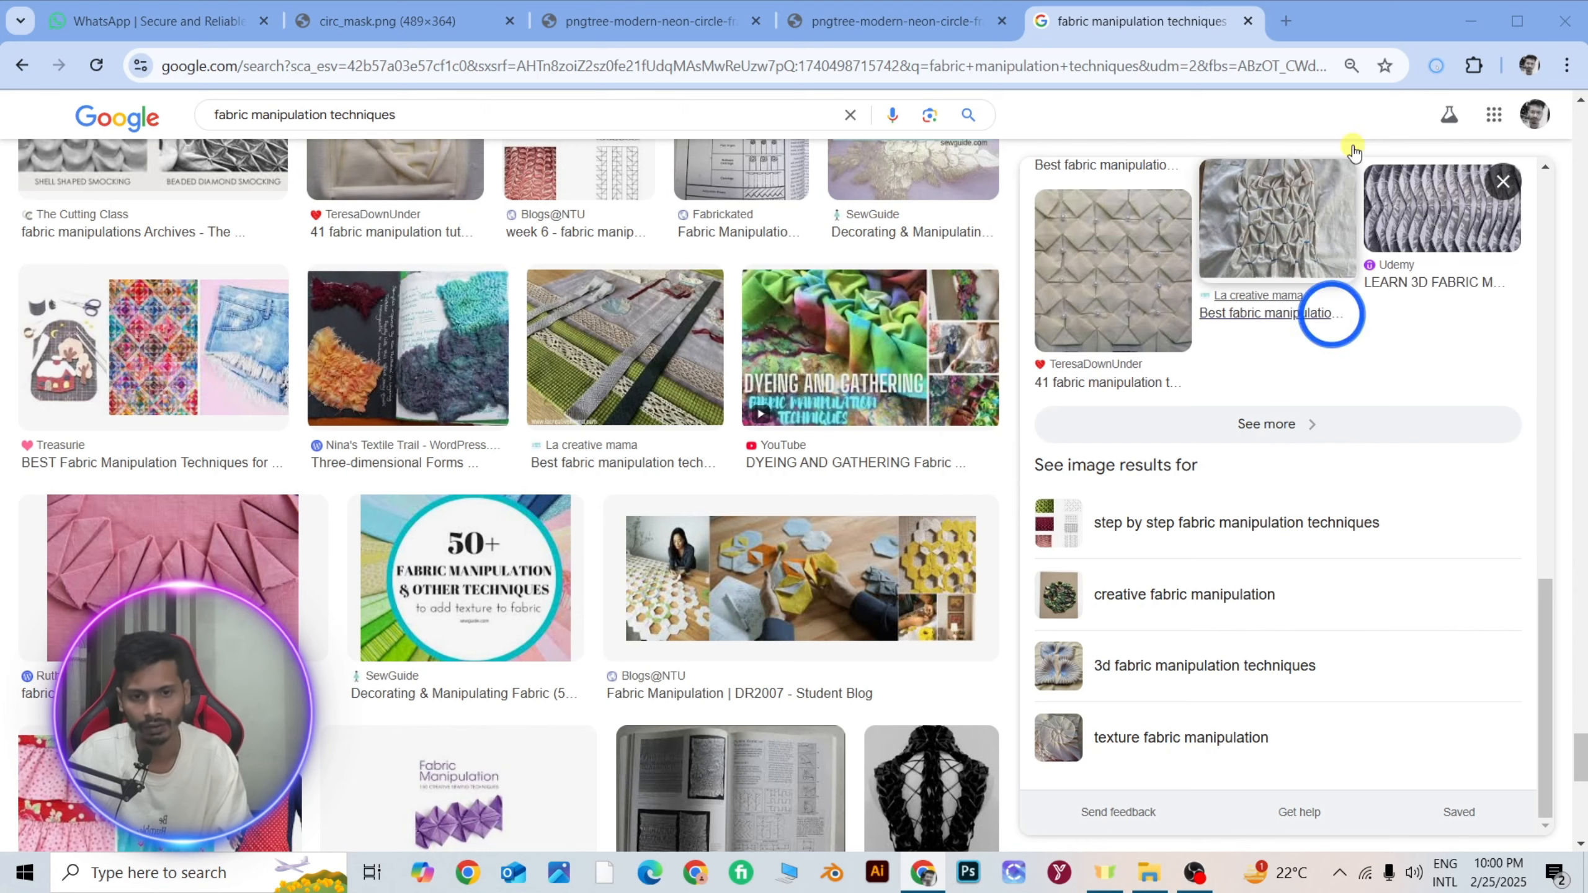
click(1470, 21)
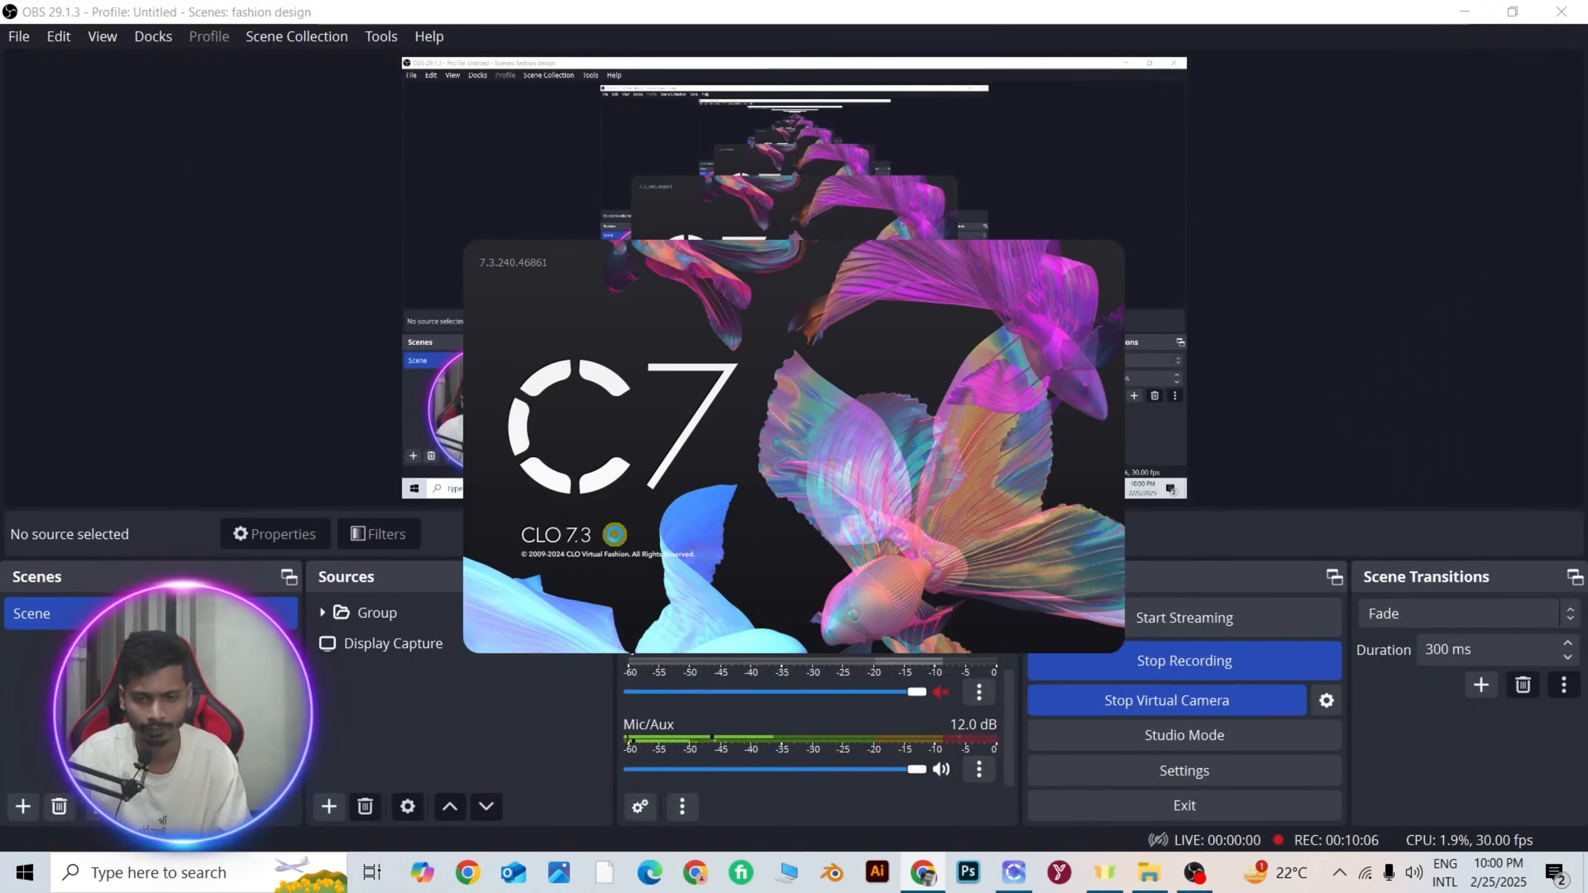
click(1466, 12)
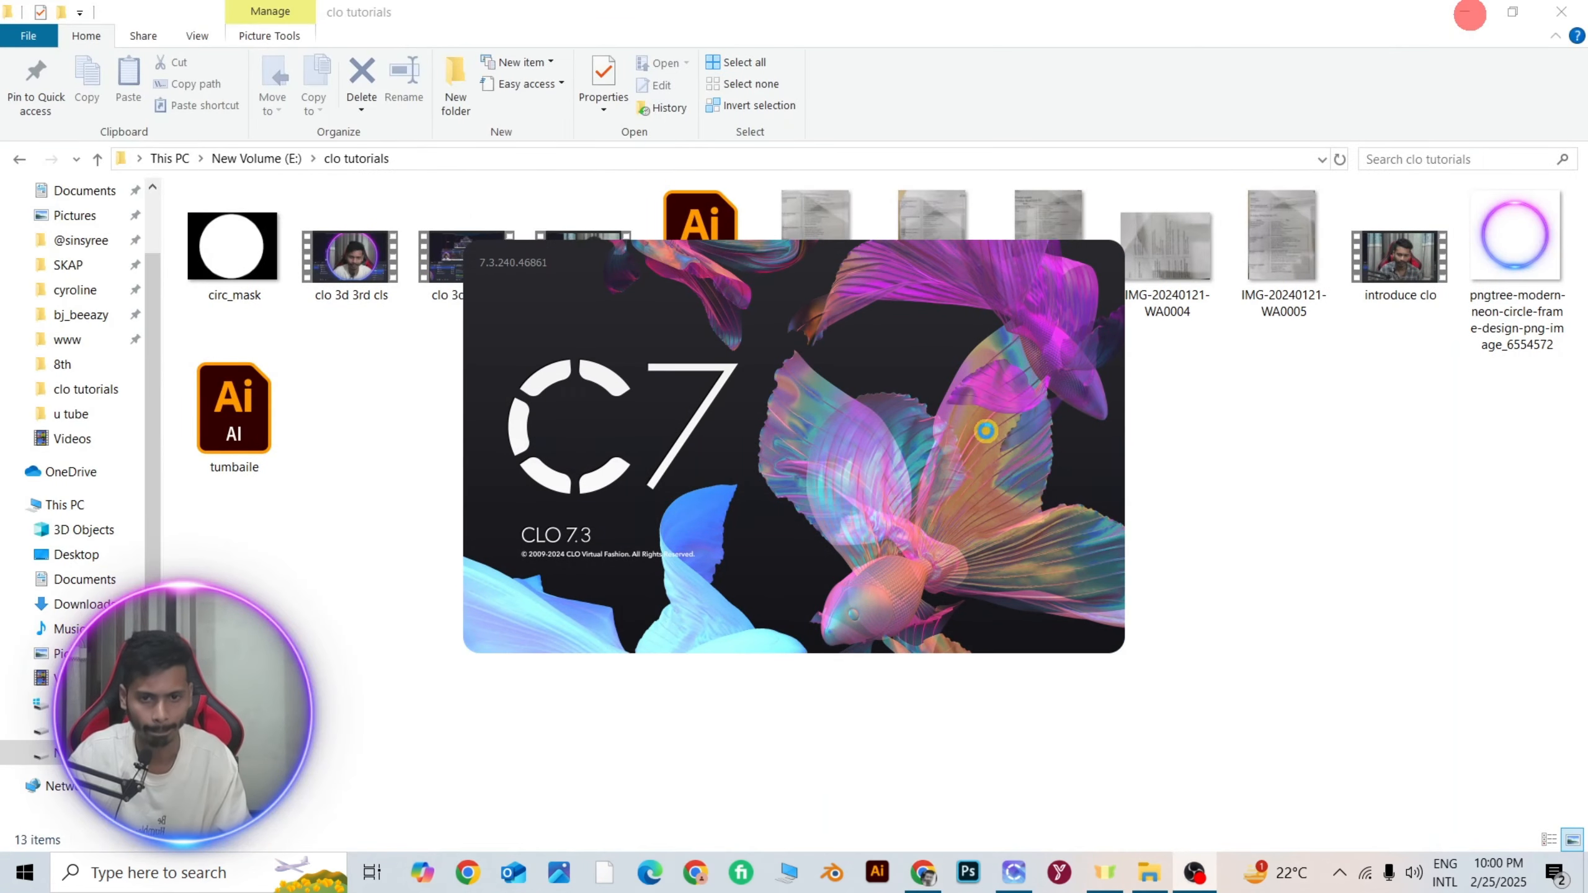
click(1479, 13)
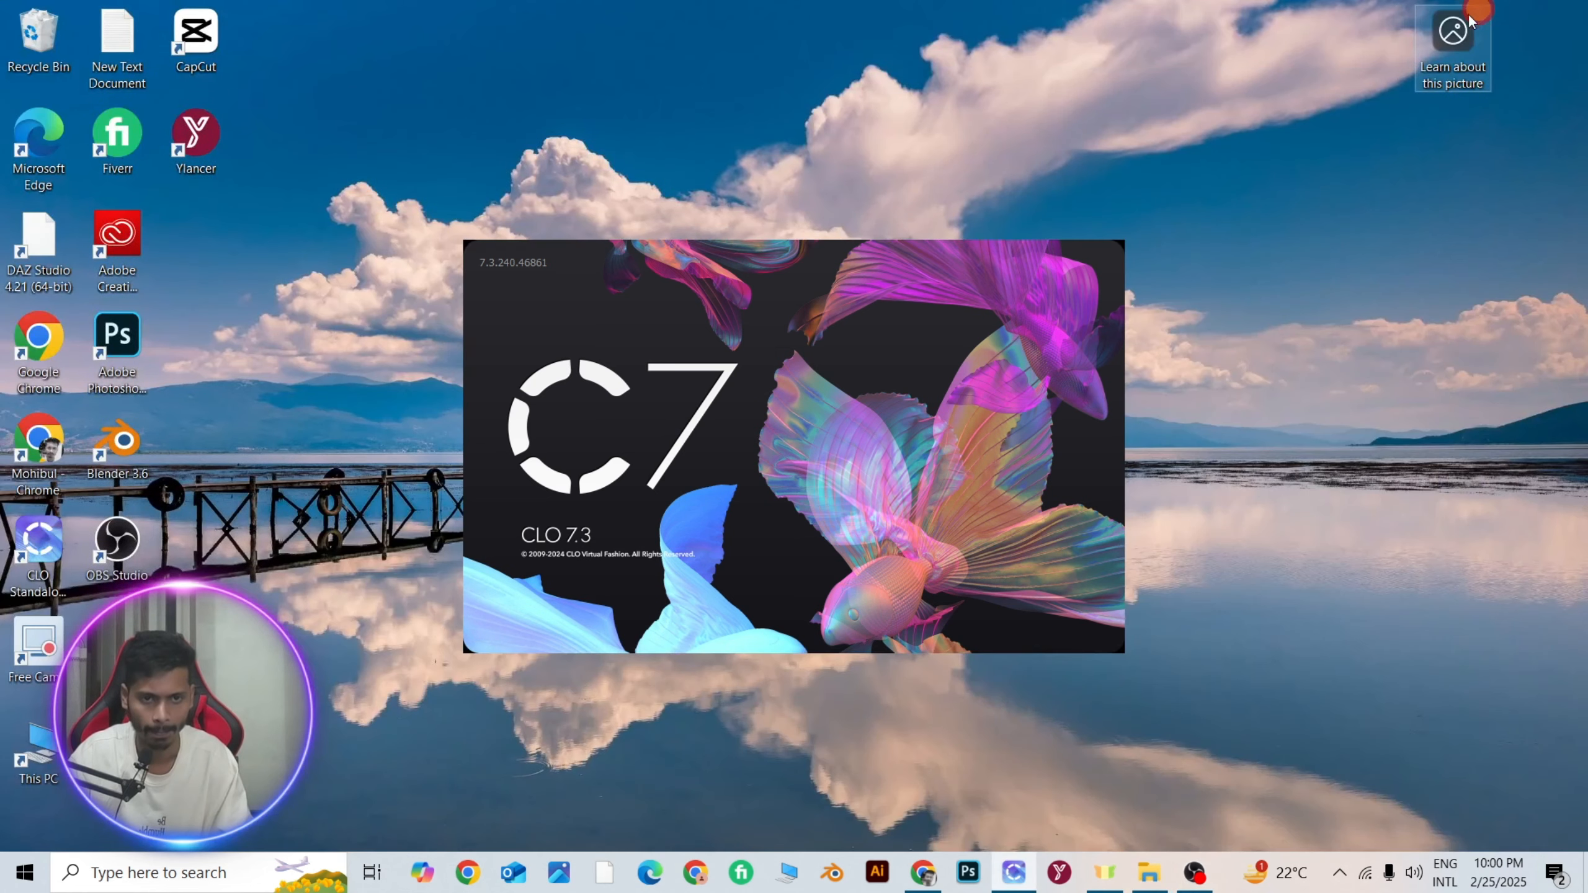
click(724, 526)
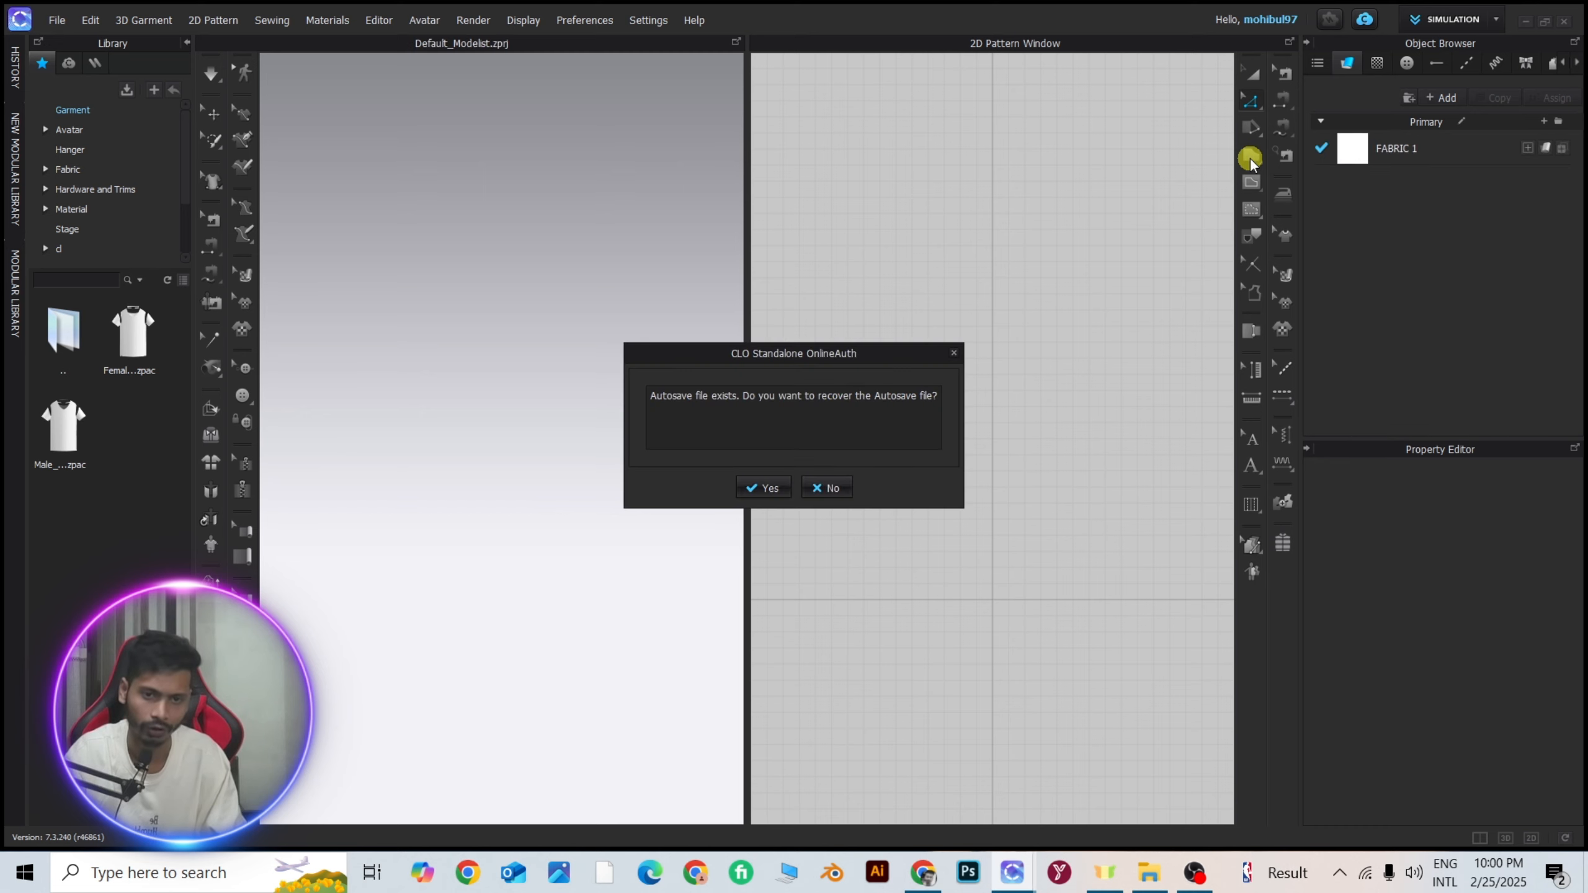
click(818, 490)
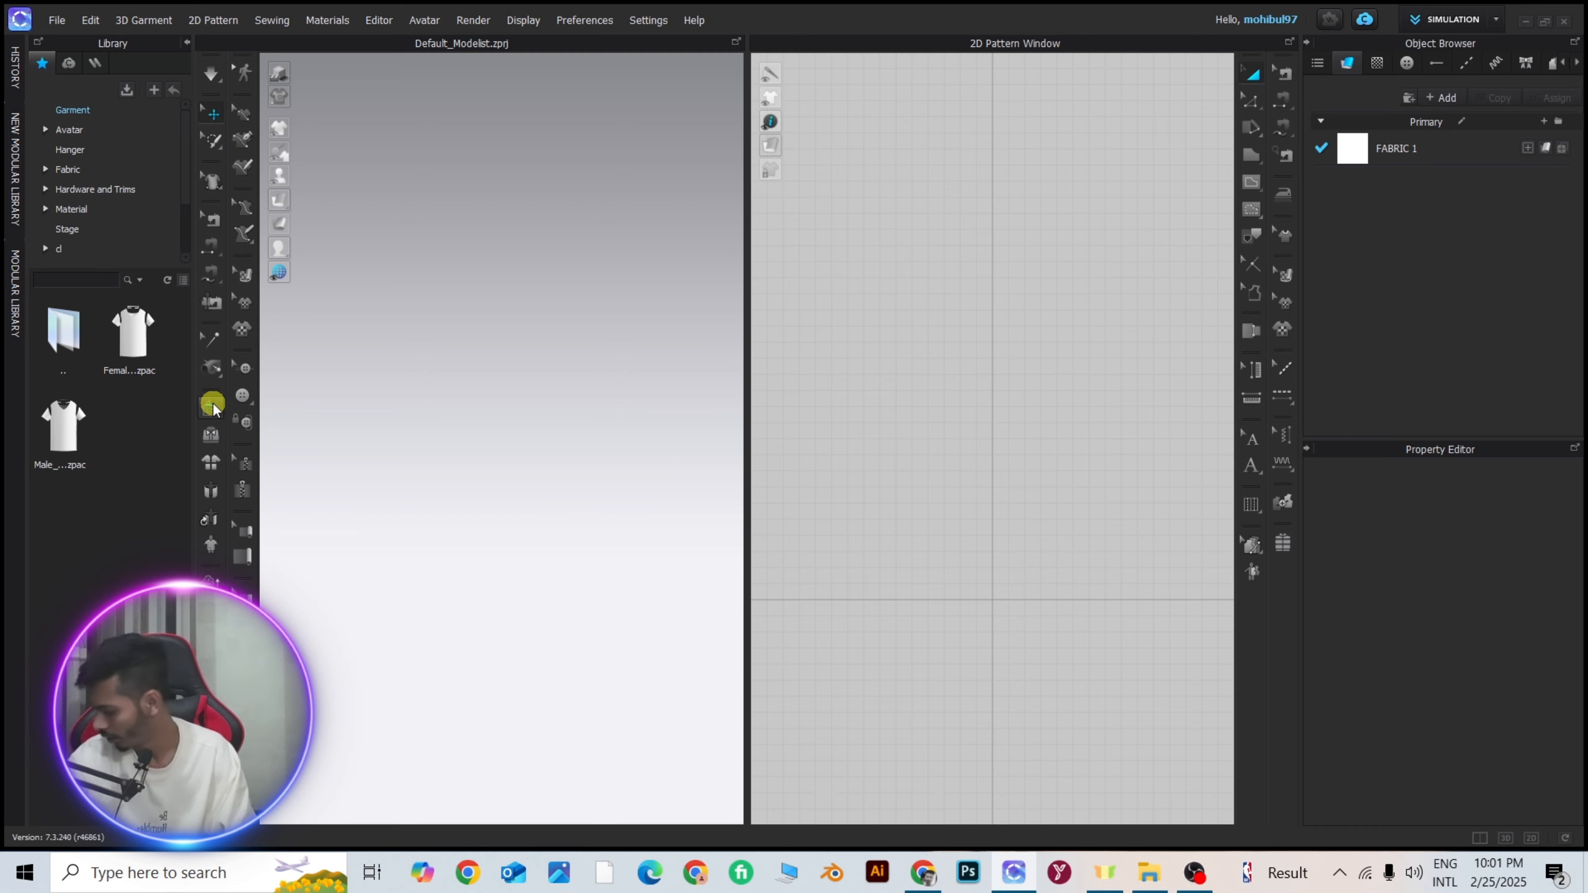
Draw a nearly square pattern with the Rectangle tool, with a total outline length of about 425 cm.
click(1252, 155)
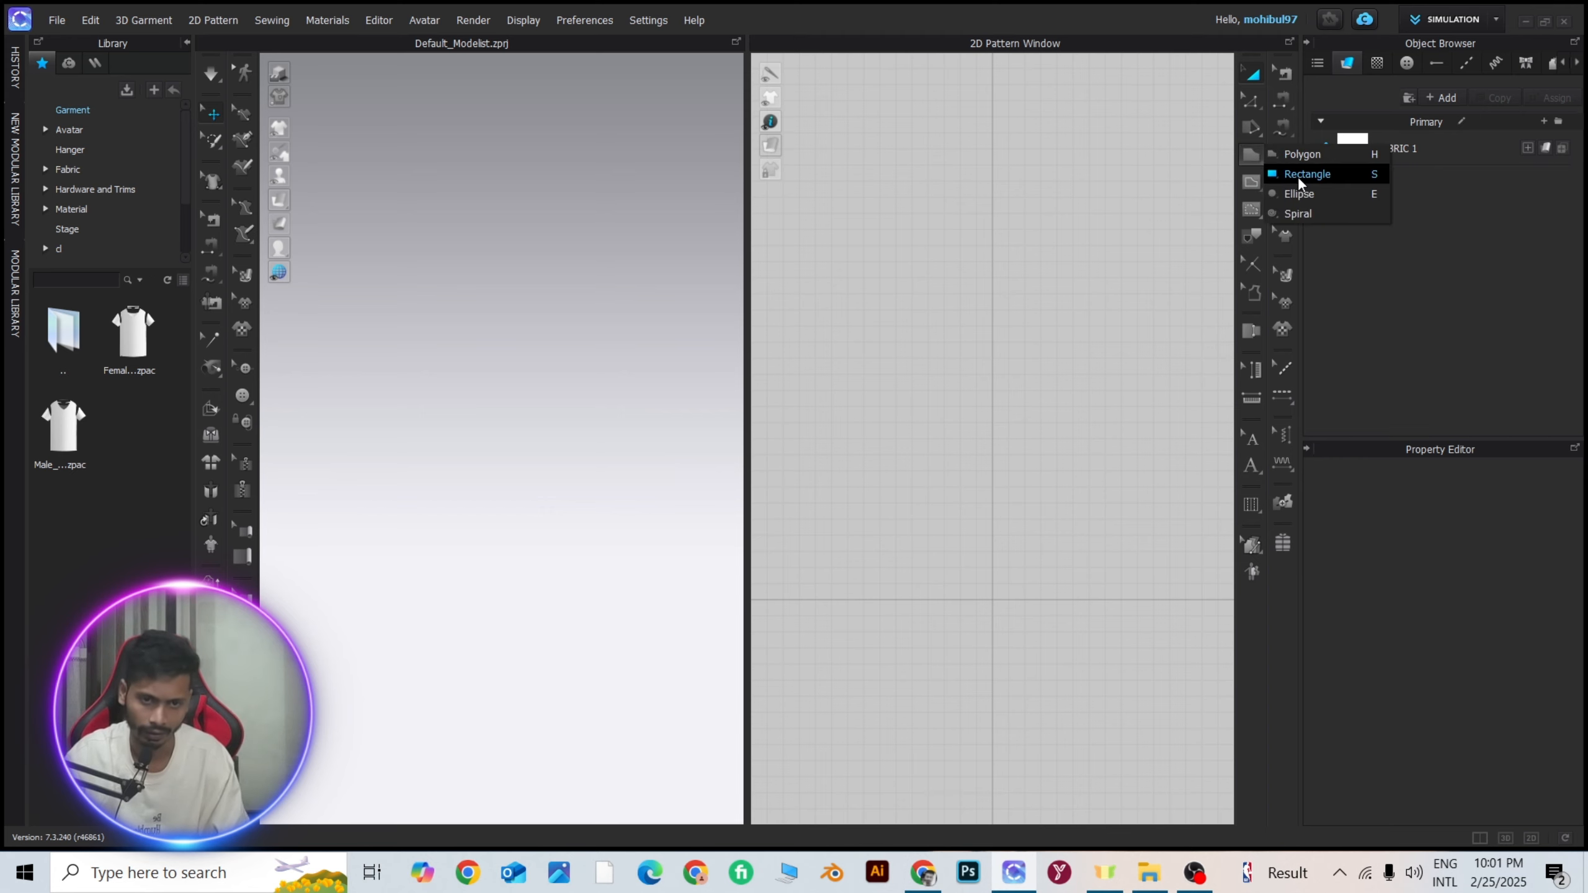
click(1298, 178)
middle_drag(966, 577, 949, 423)
drag(876, 285, 1011, 417)
Pin both upper corners of the square pattern in the 3D view with Pin (Box).
right_drag(529, 412, 671, 431)
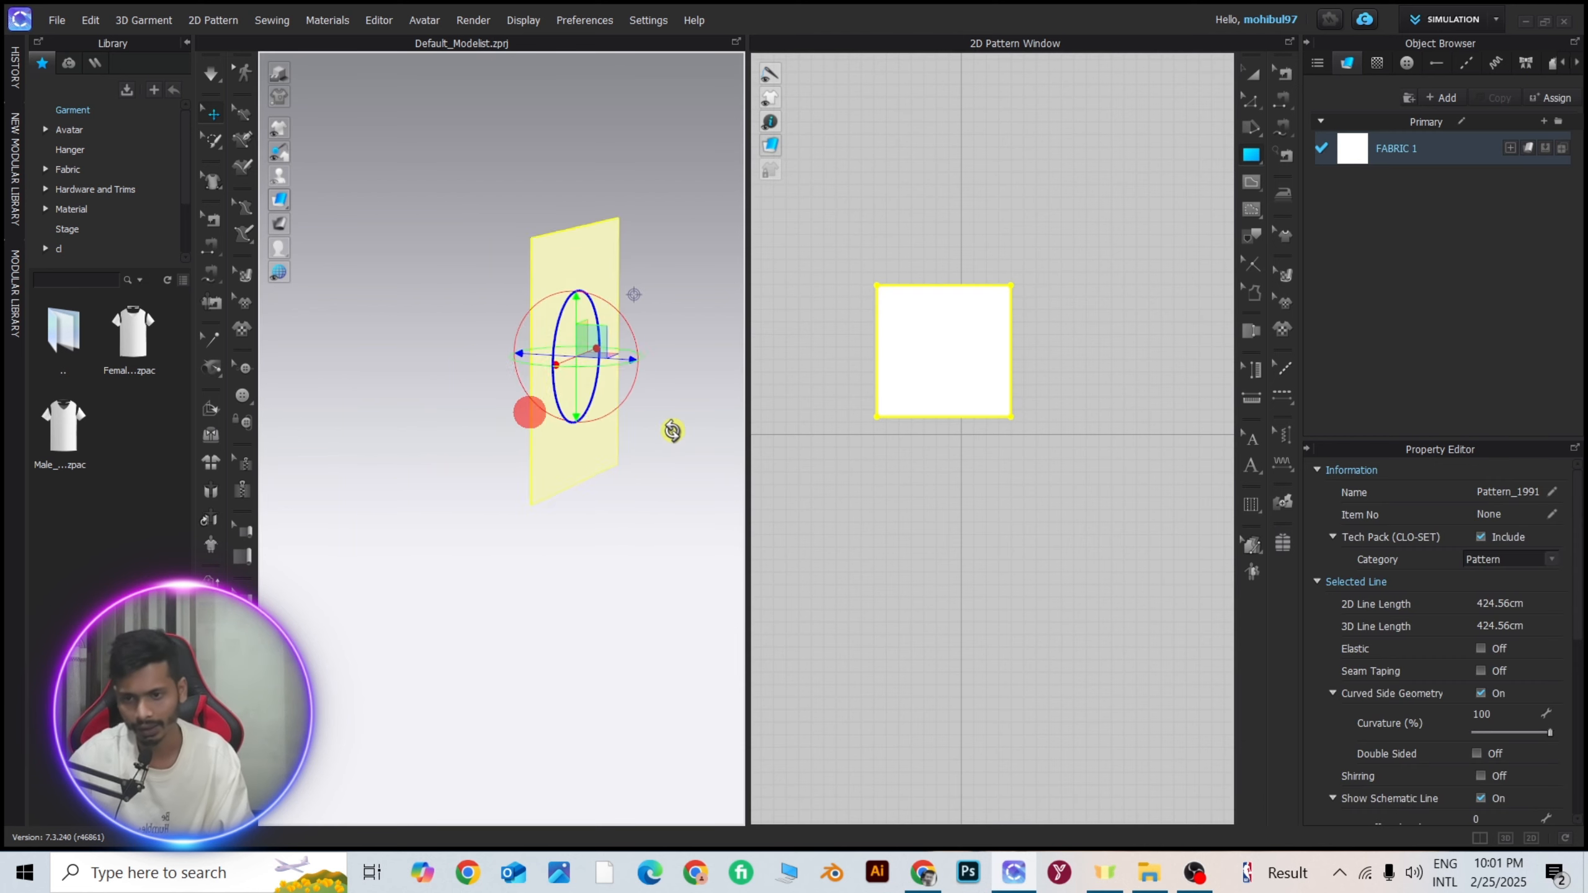
scroll(604, 347, up, 4)
right_drag(600, 340, 497, 343)
scroll(503, 344, down, 4)
scroll(495, 523, up, 3)
mouse_move(513, 344)
middle_down()
mouse_move(491, 528)
mouse_move(522, 348)
mouse_move(500, 210)
mouse_move(528, 366)
middle_up()
scroll(518, 354, down, 4)
scroll(512, 254, down, 4)
scroll(528, 369, up, 4)
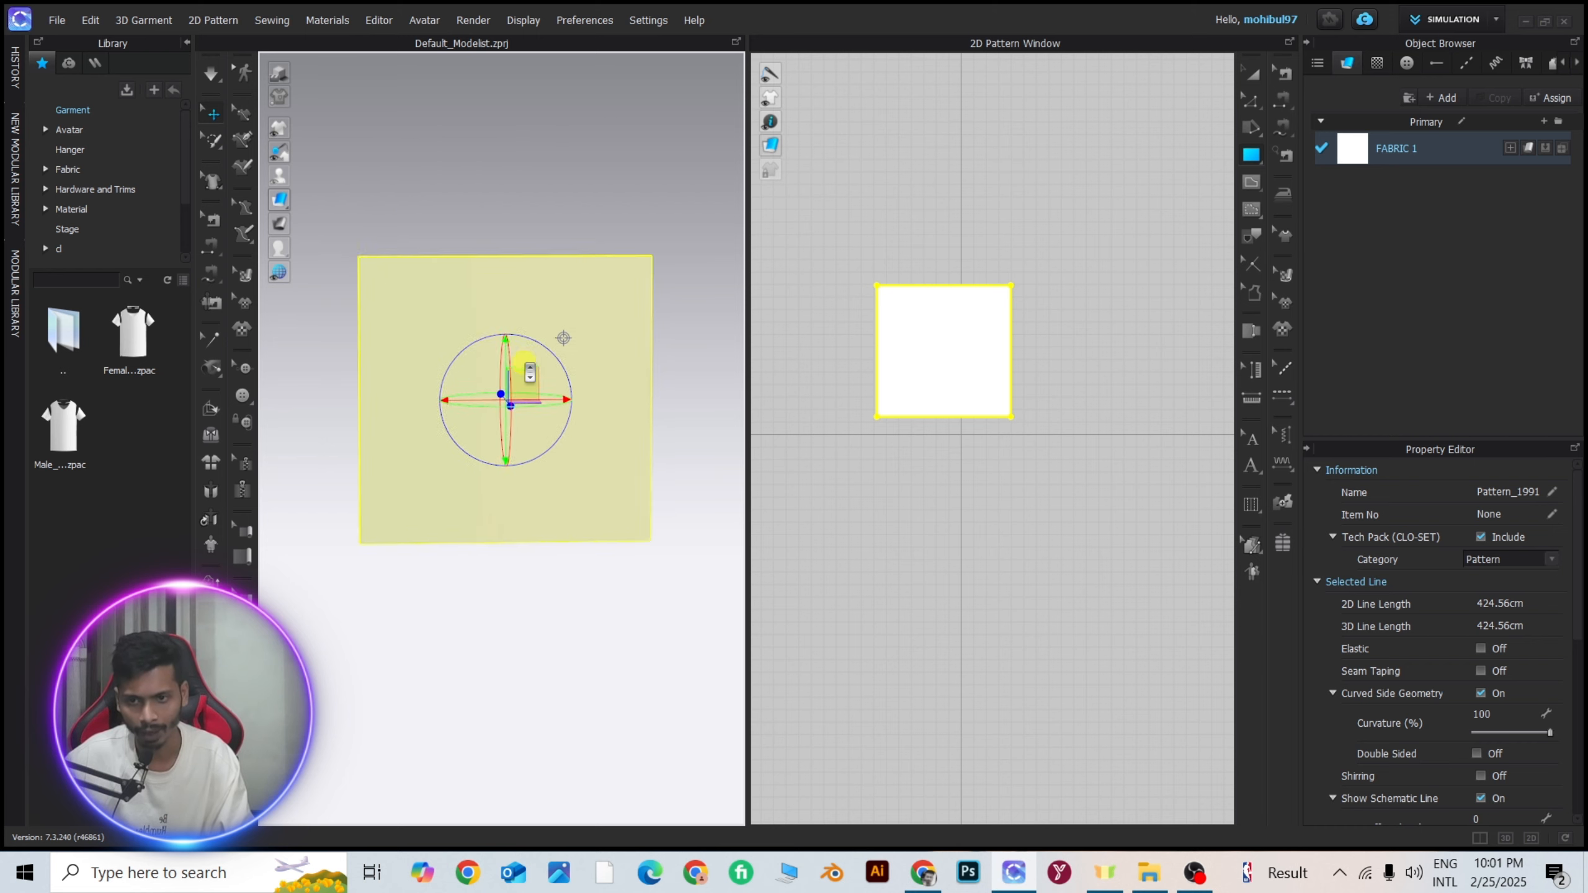
right_drag(525, 364, 525, 367)
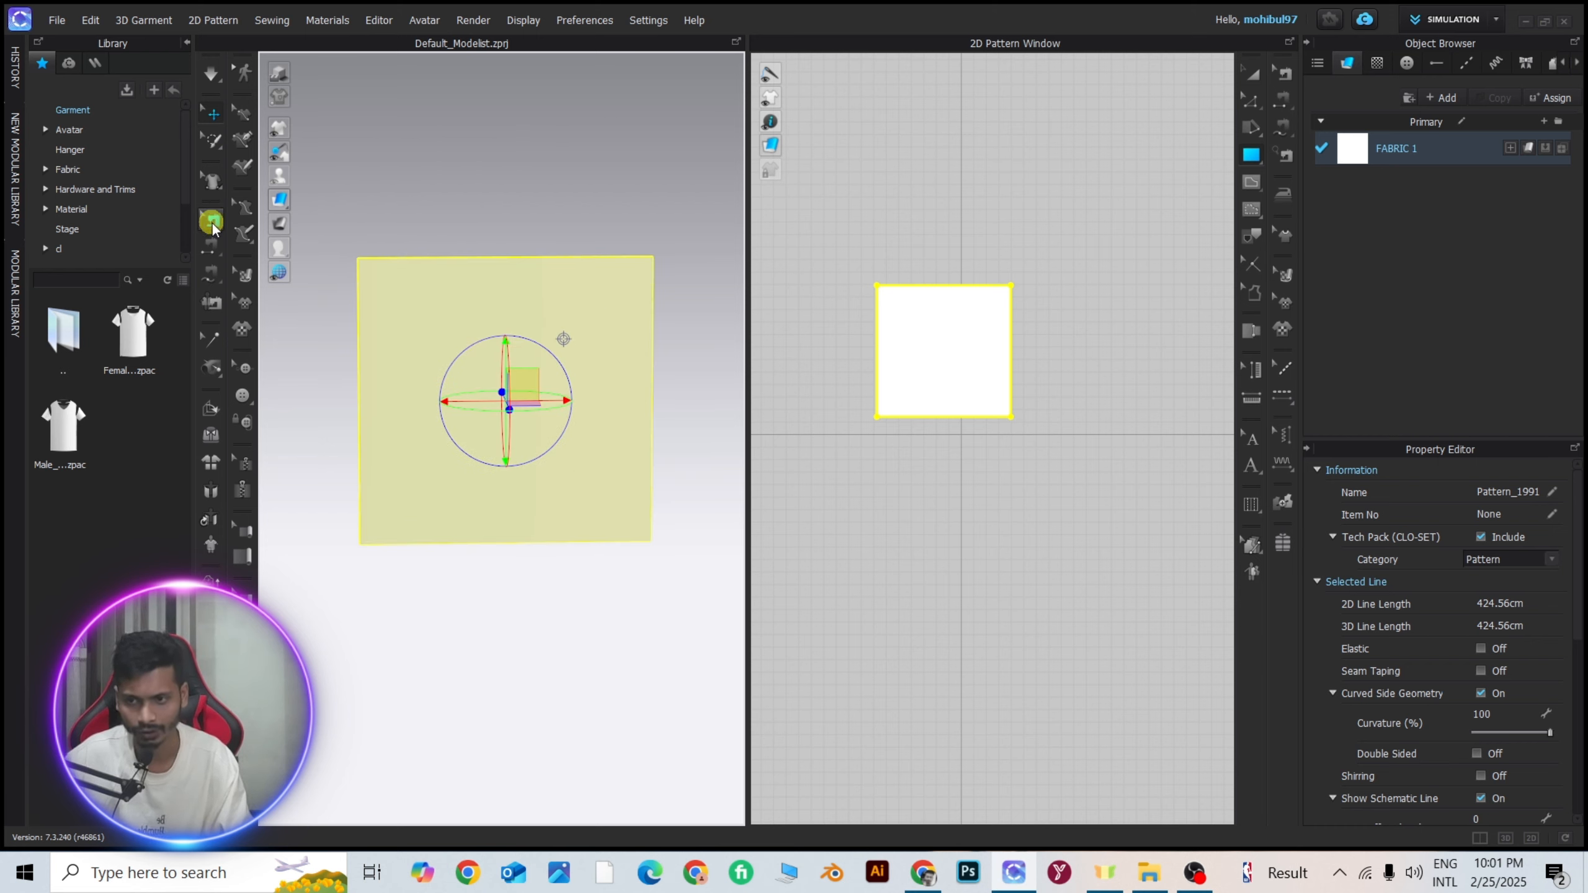
click(214, 142)
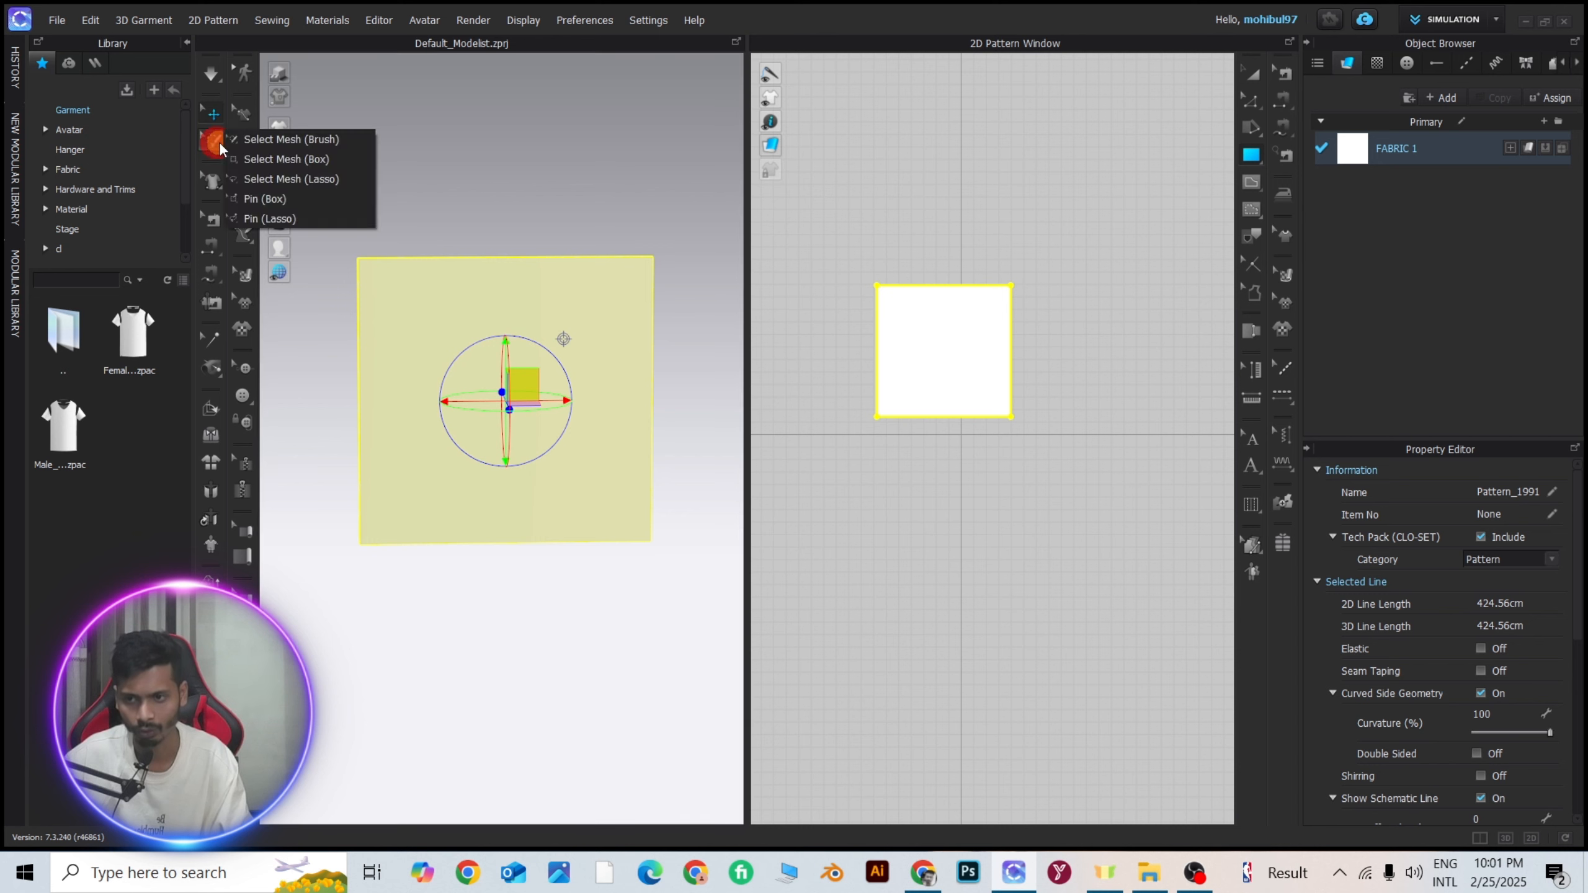
click(263, 198)
drag(335, 231, 382, 275)
drag(673, 227, 632, 276)
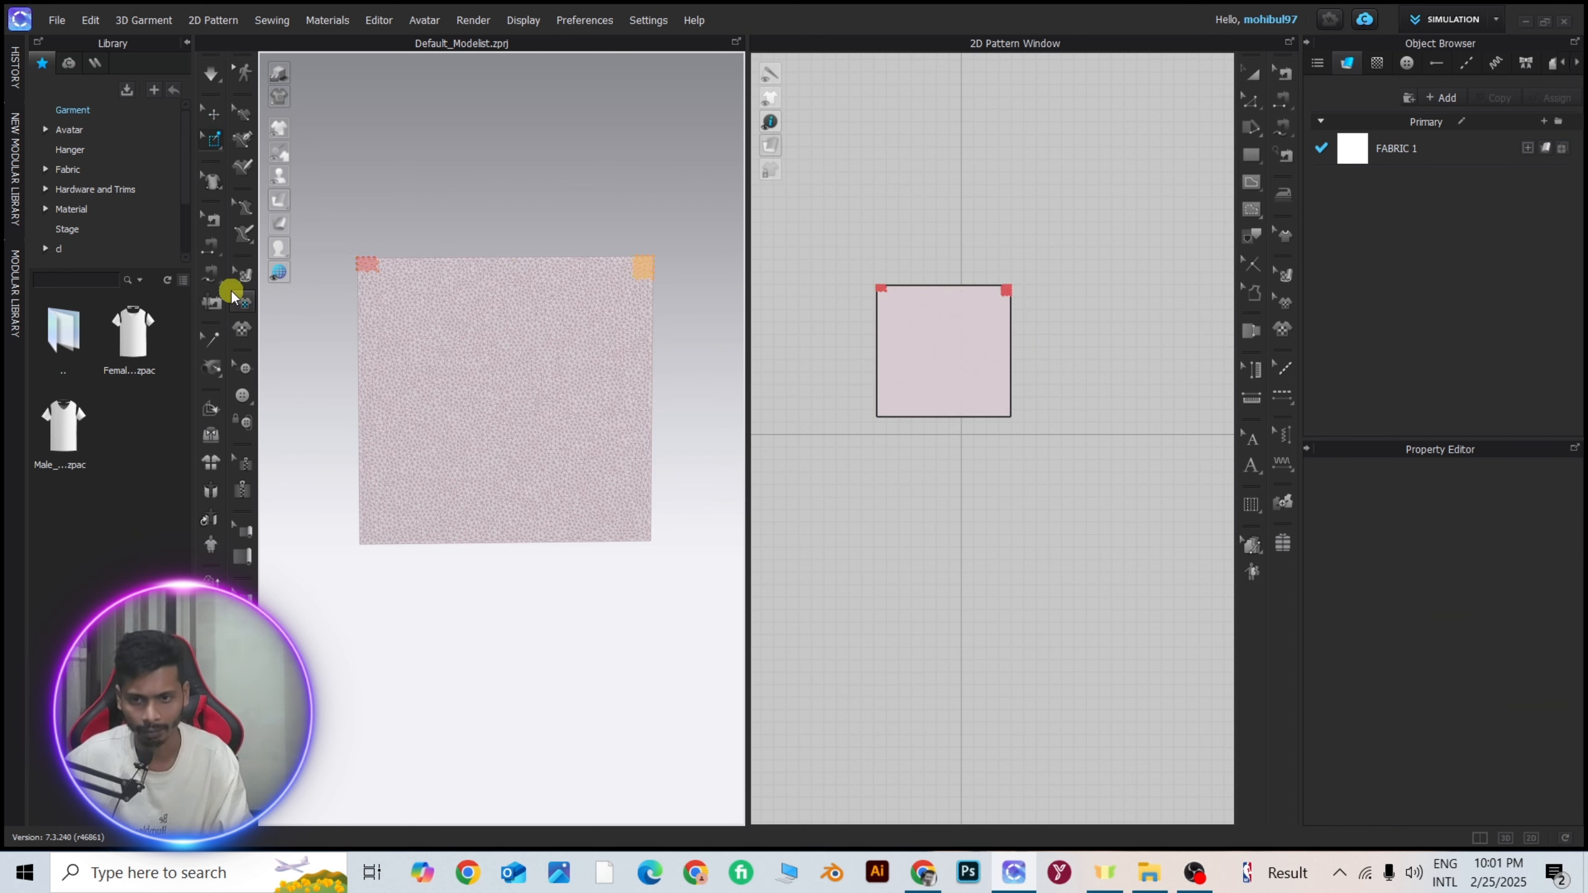
Simulate the pinned fabric so it drapes from its upper corners, tug its lower part, and stop the simulation.
key(space)
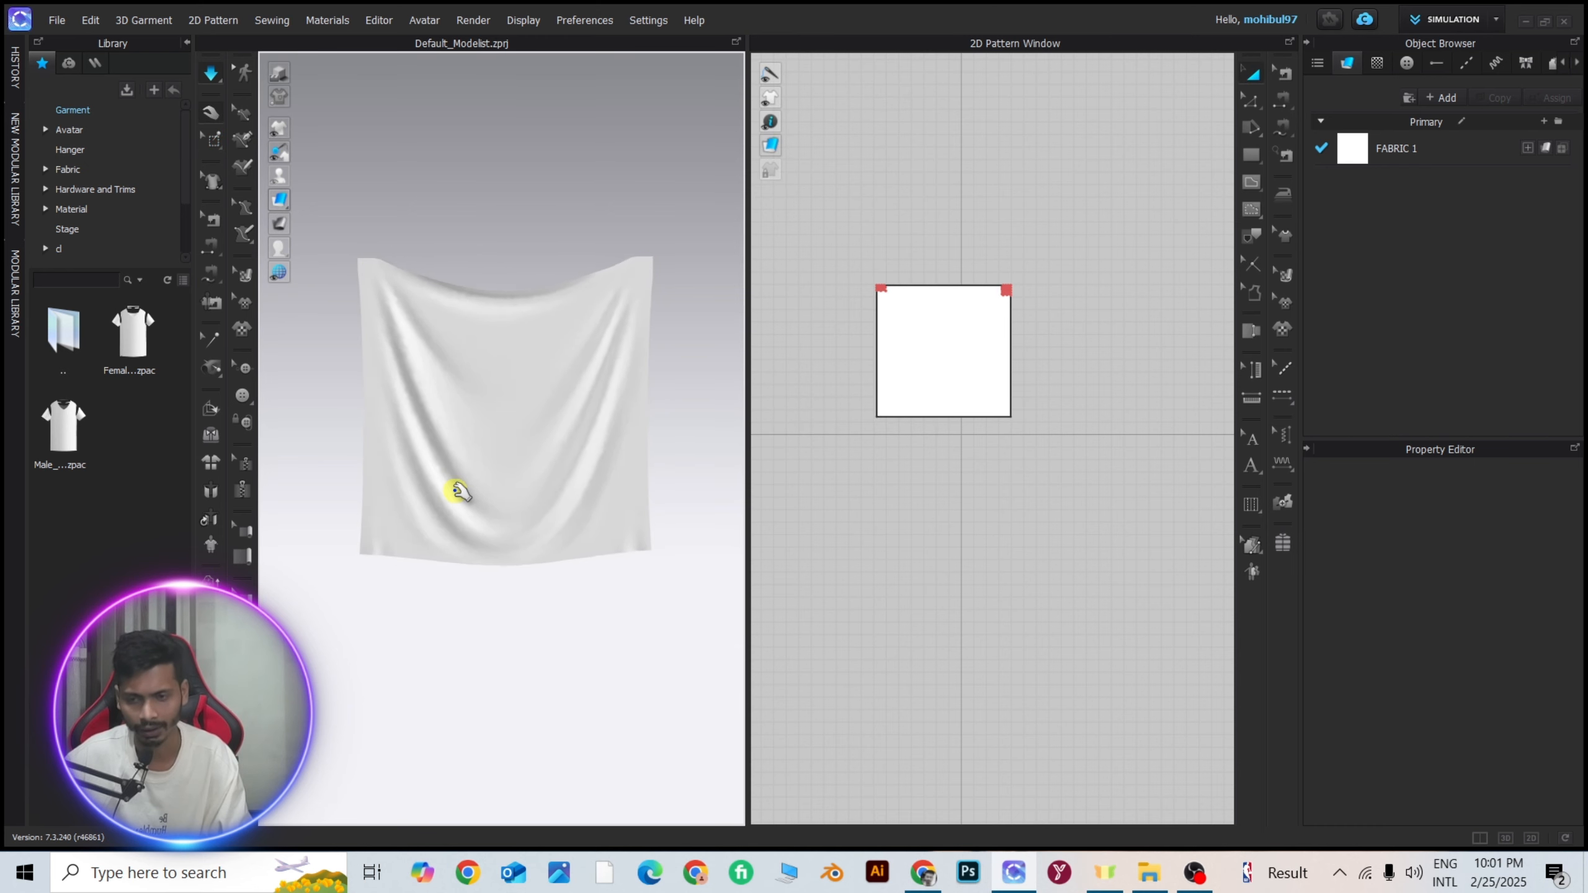
mouse_move(455, 492)
mouse_down()
mouse_move(456, 473)
mouse_move(438, 495)
mouse_up()
scroll(535, 369, up, 3)
mouse_move(532, 364)
right_down()
mouse_move(492, 371)
mouse_move(531, 364)
right_up()
key(space)
Strengthen the hanging square pattern and simulate it while pulling its middle downward, stopping the simulation at the end.
click(215, 119)
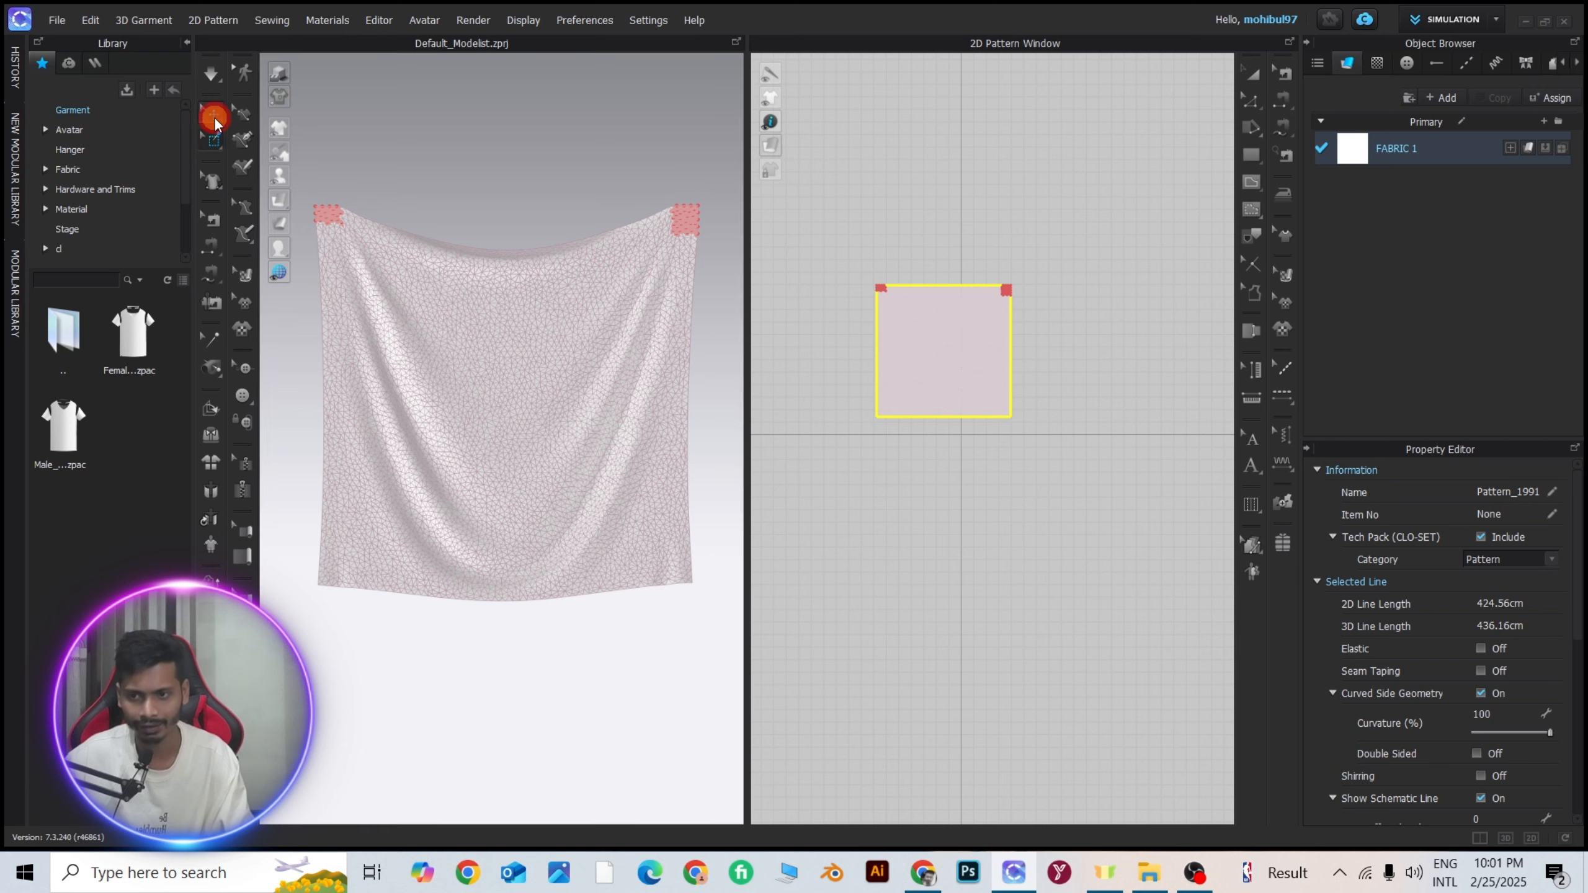
click(503, 163)
scroll(471, 433, down, 2)
click(472, 418)
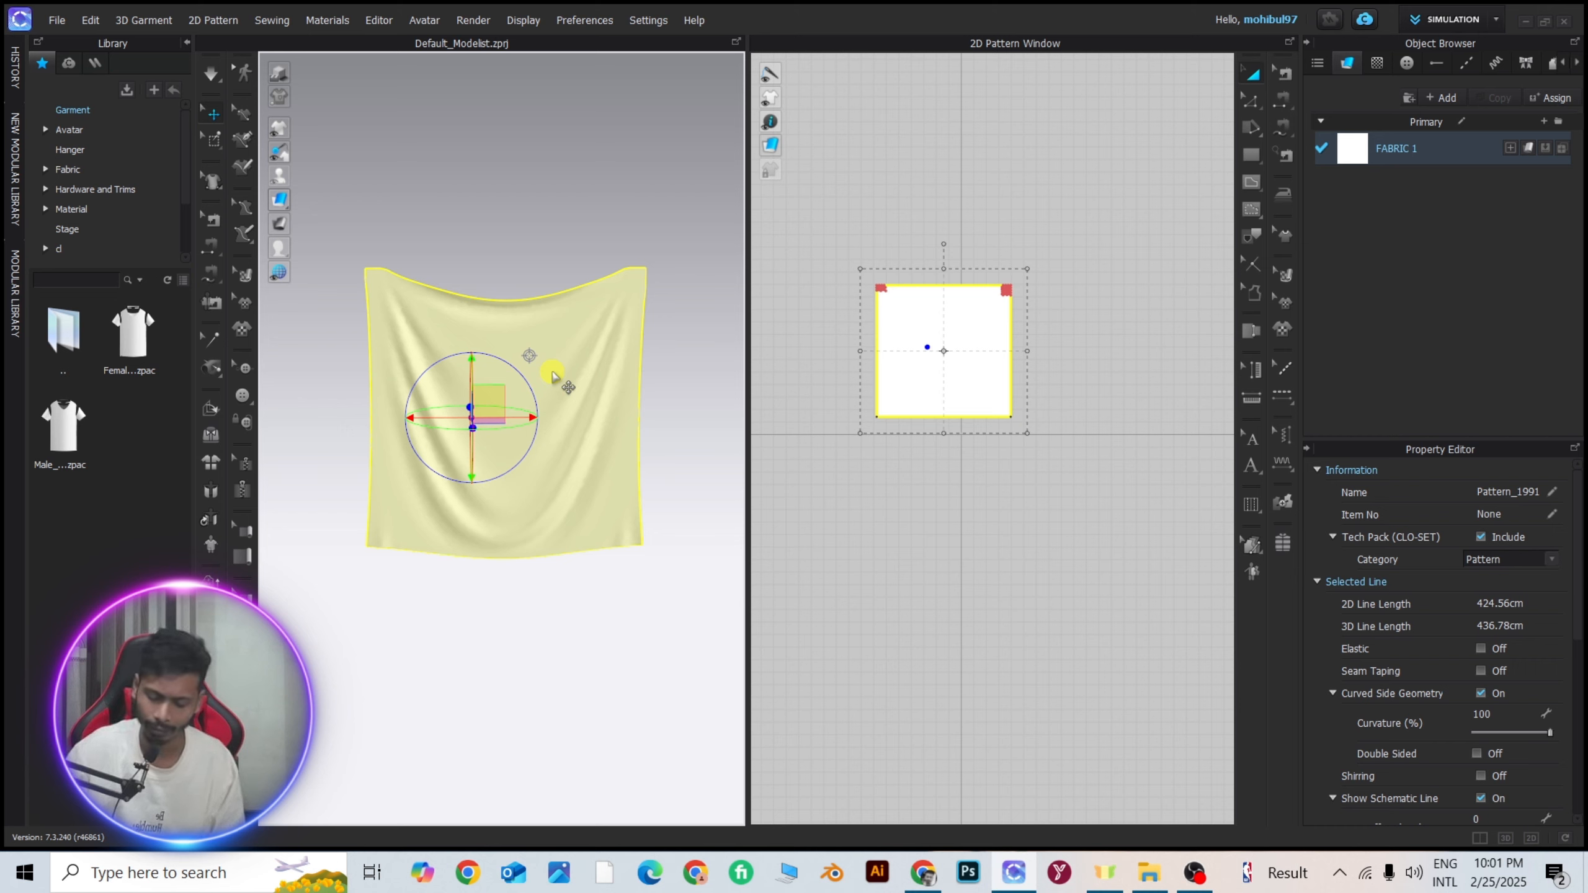
key(space)
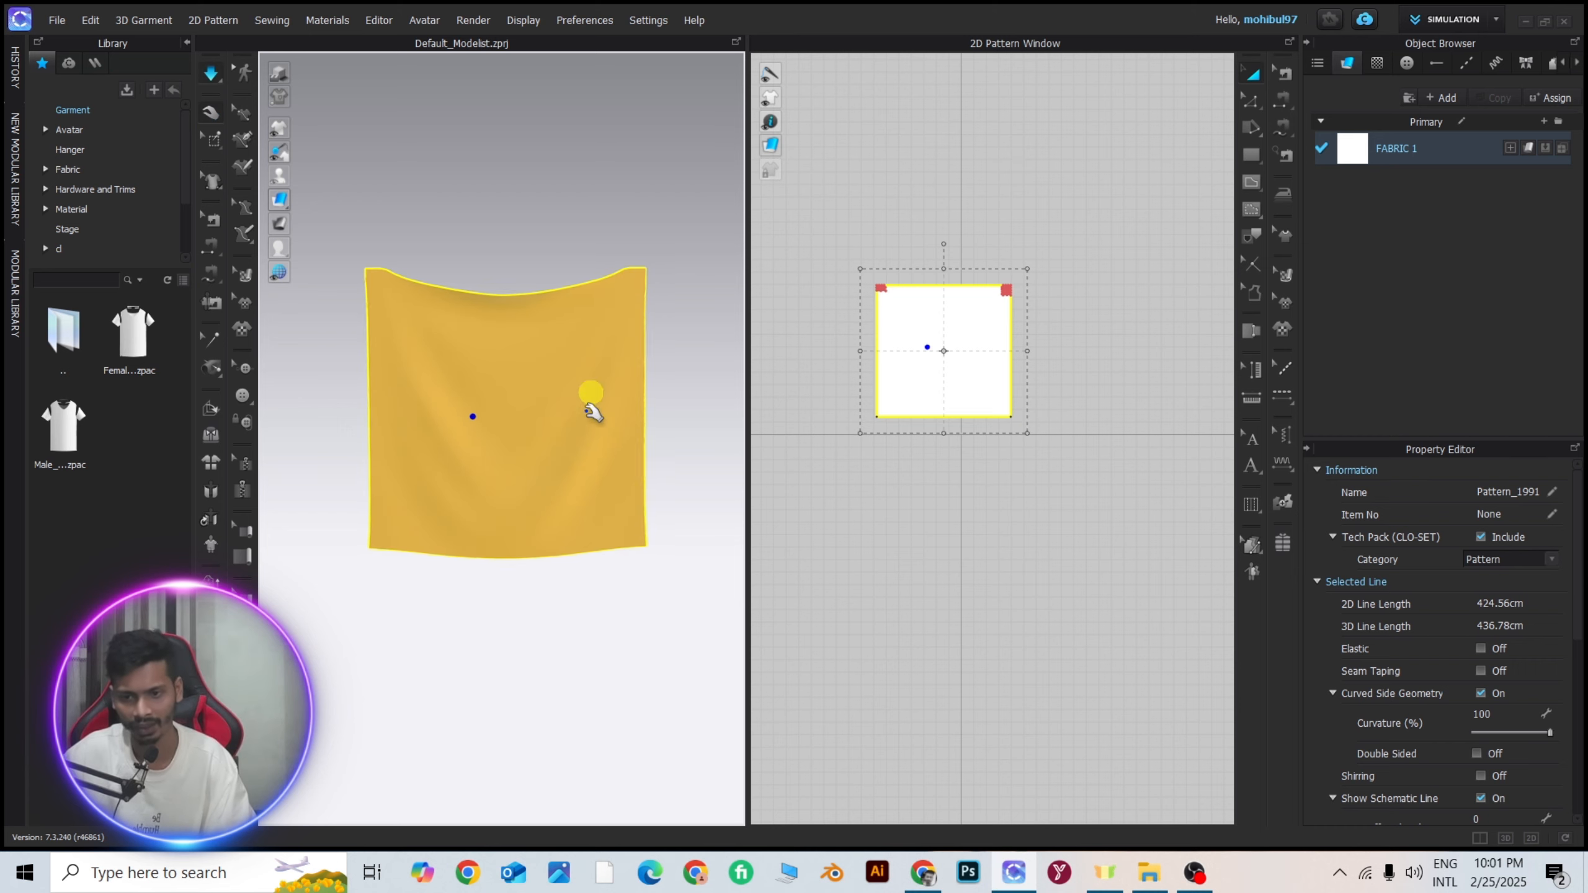
mouse_move(509, 416)
mouse_down()
mouse_move(496, 450)
mouse_move(454, 478)
mouse_move(499, 525)
mouse_move(603, 497)
mouse_move(514, 454)
mouse_move(498, 494)
mouse_up()
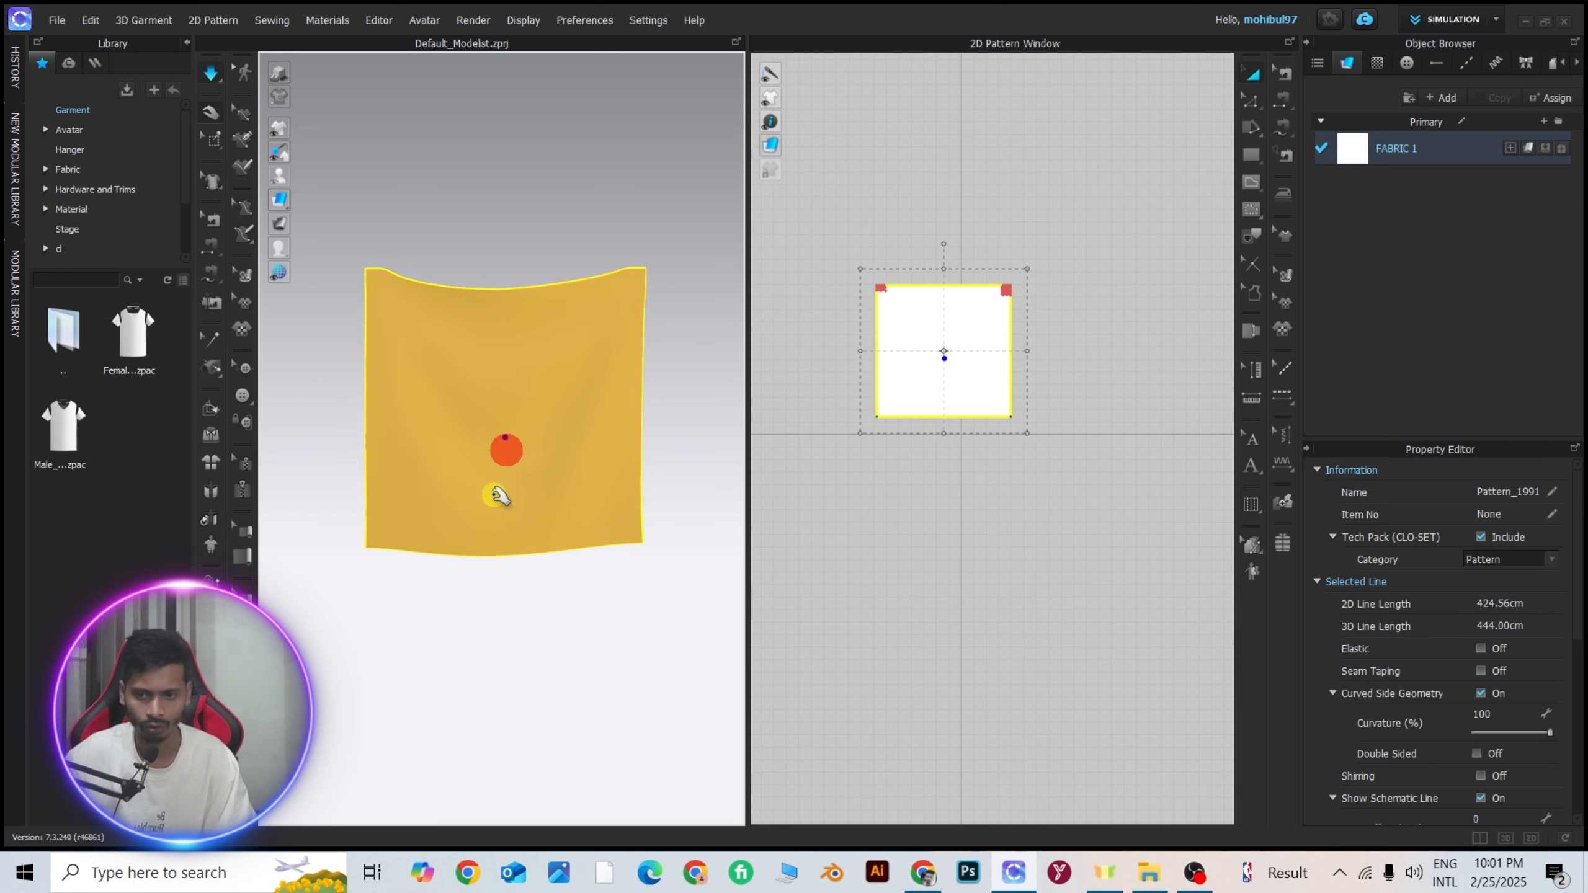
click(517, 163)
key(space)
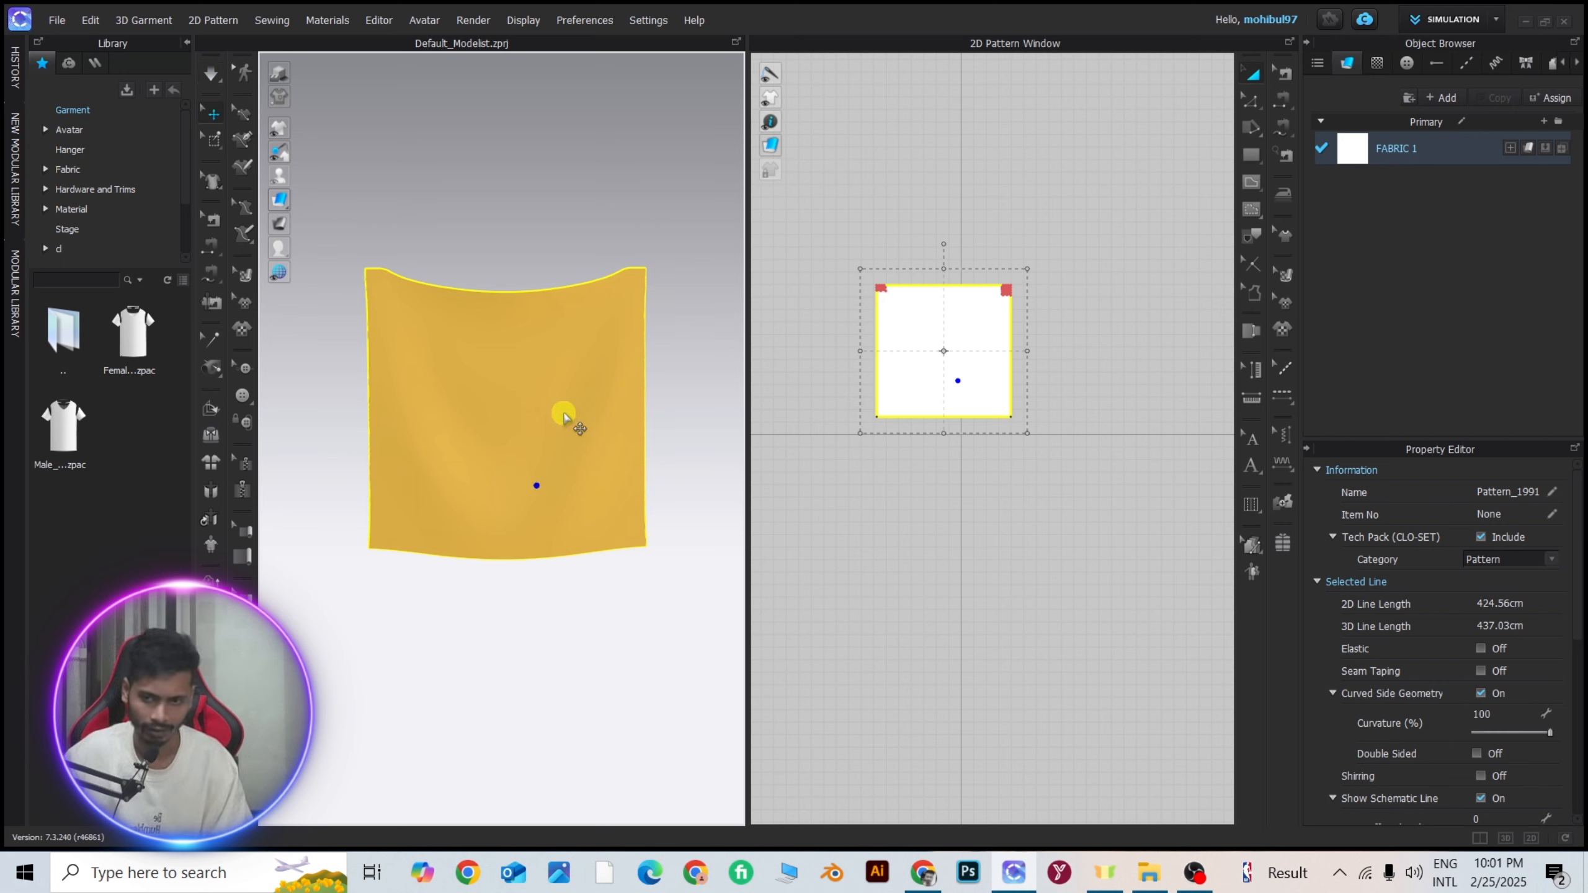
Unstrengthen the square pattern while simulating, and toggle Strengthen on and off once more to compare the folds.
click(558, 443)
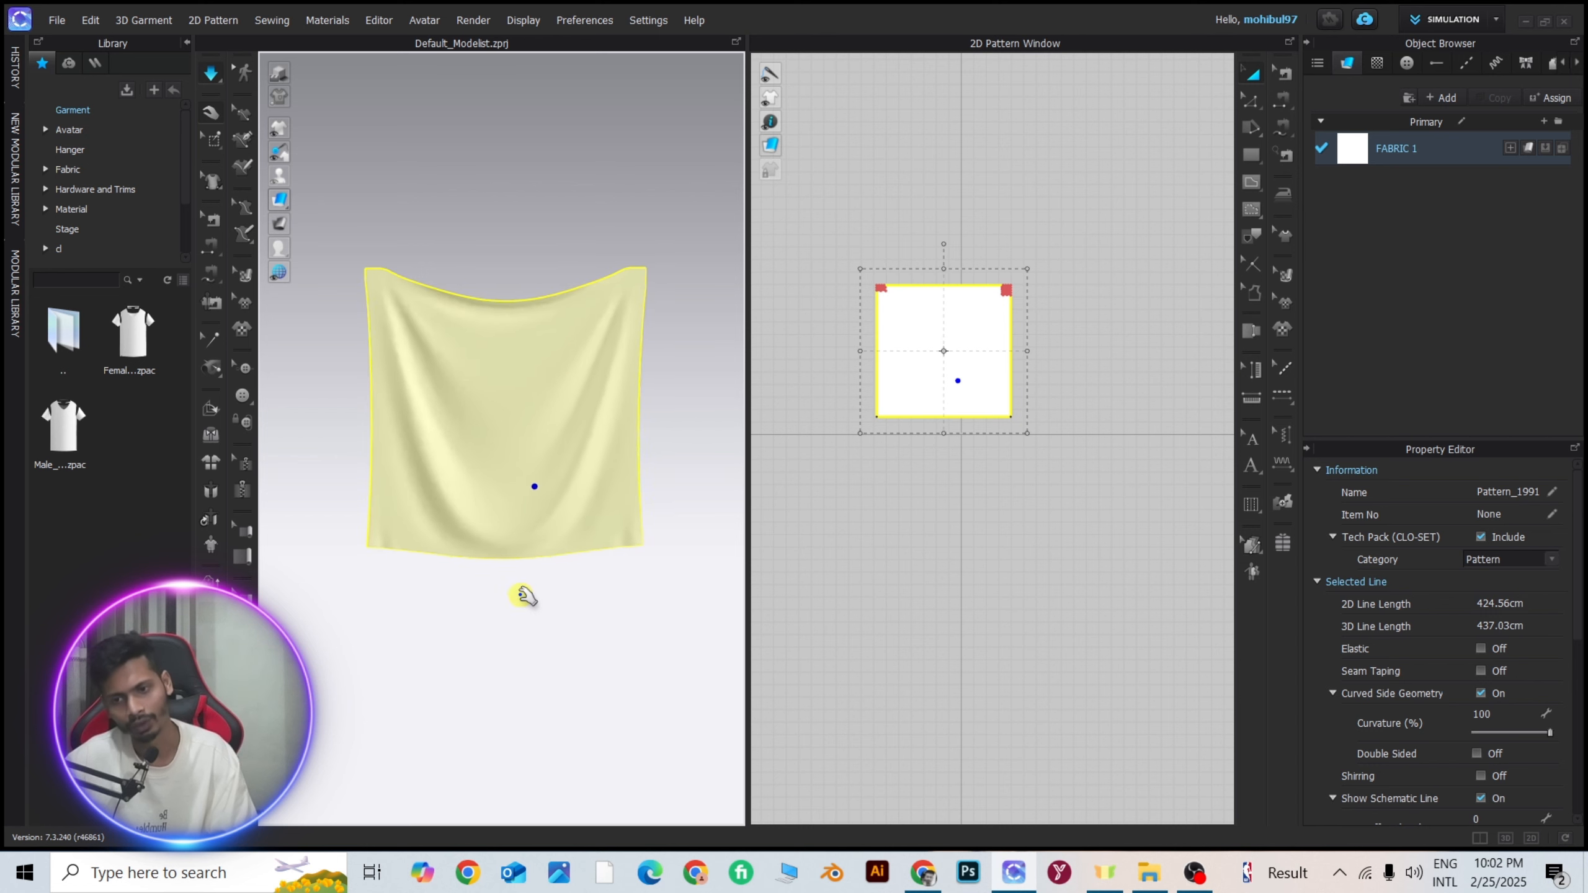
right_click(496, 440)
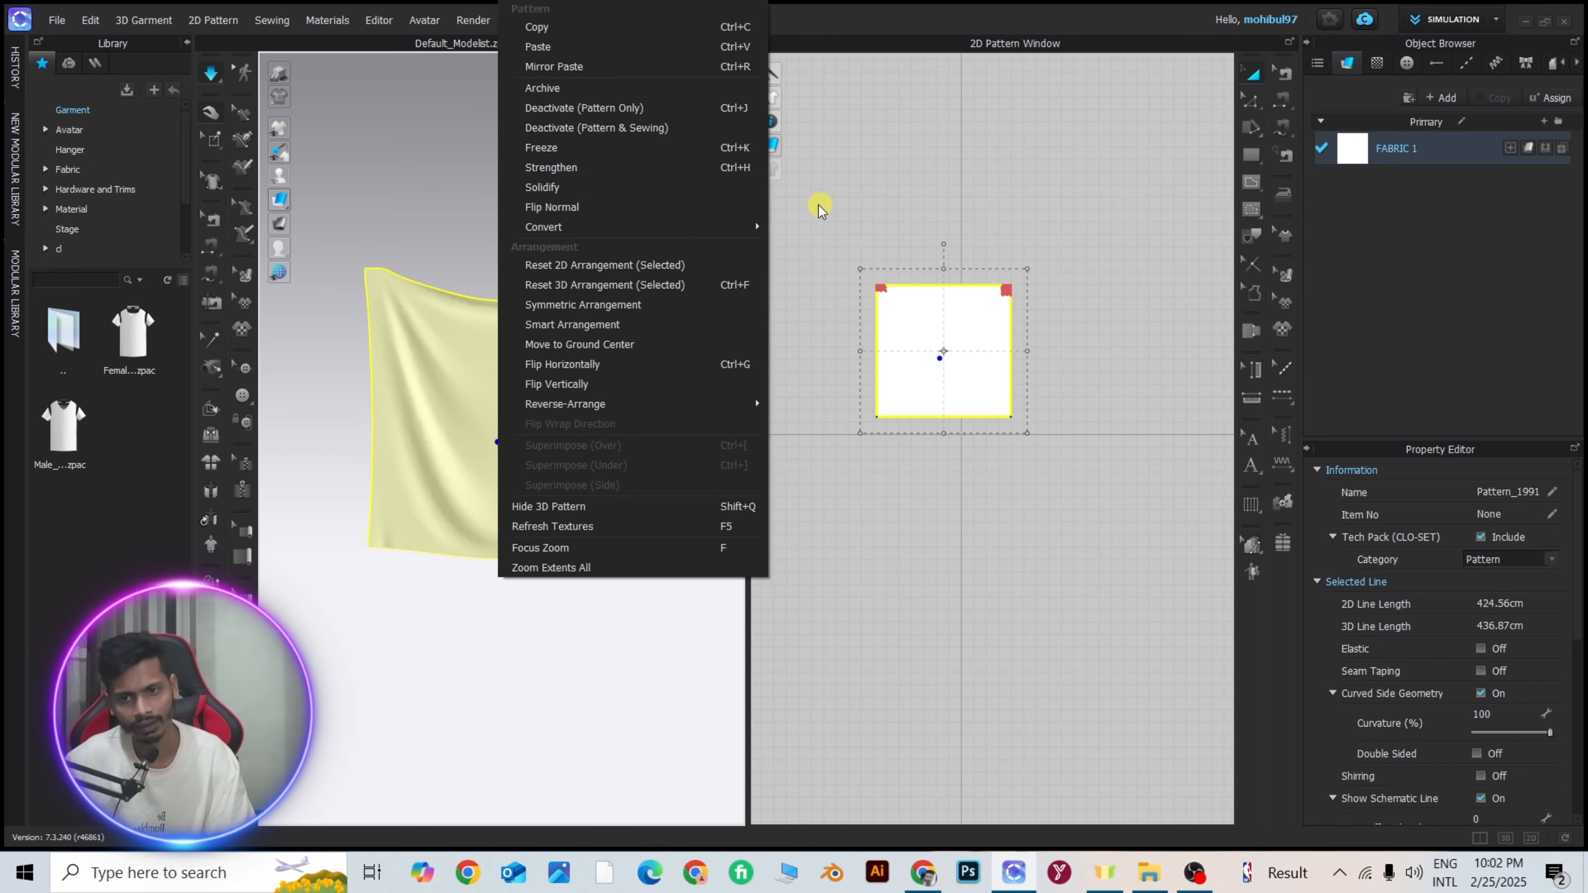
click(736, 167)
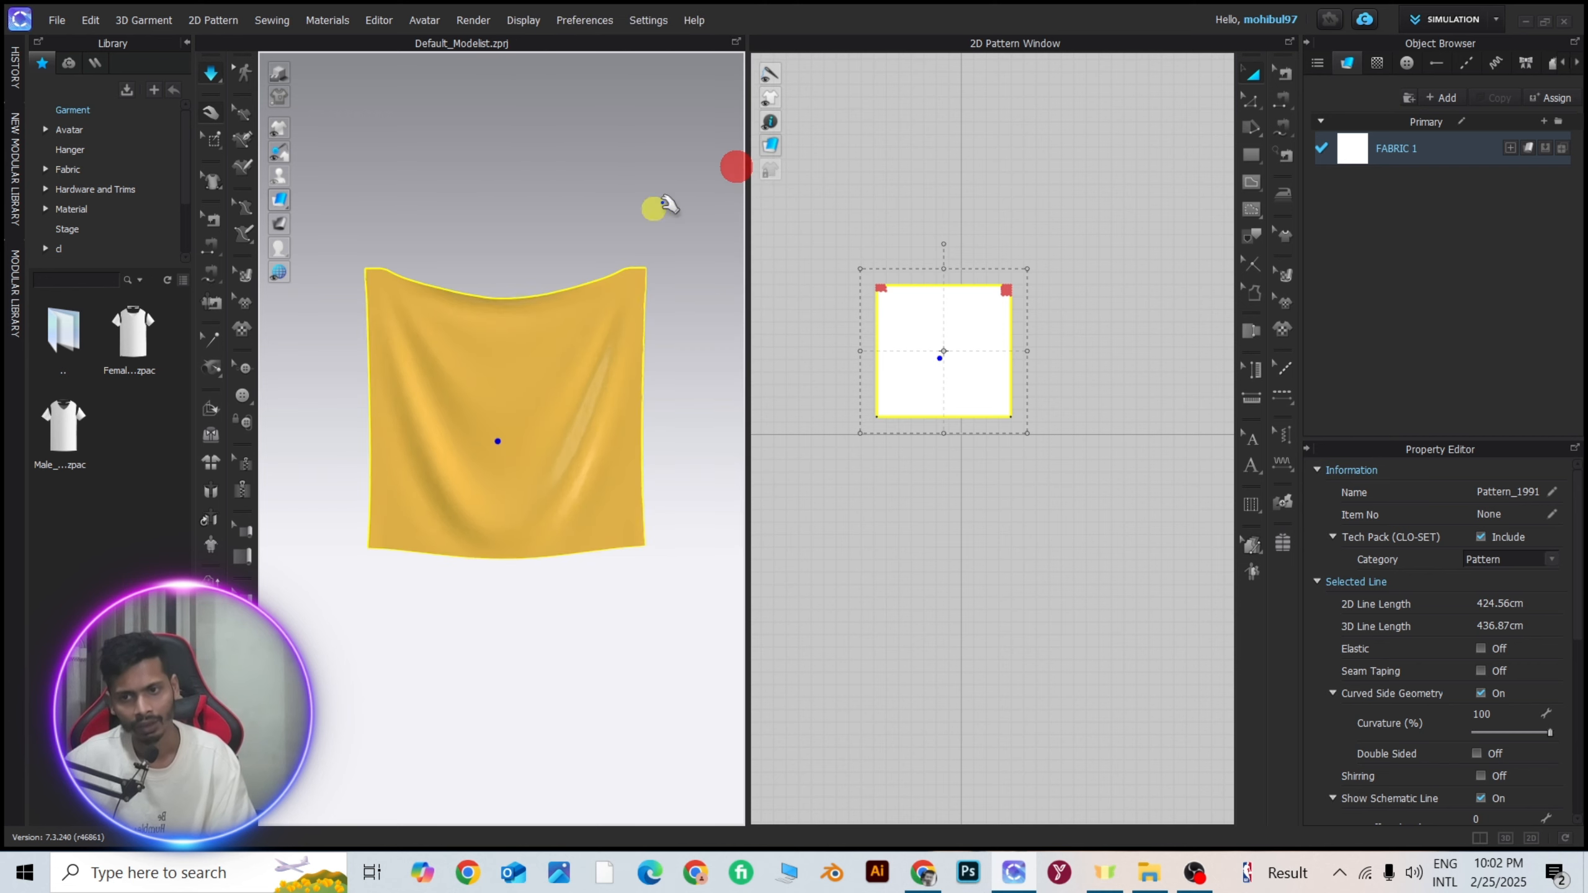
right_click(553, 356)
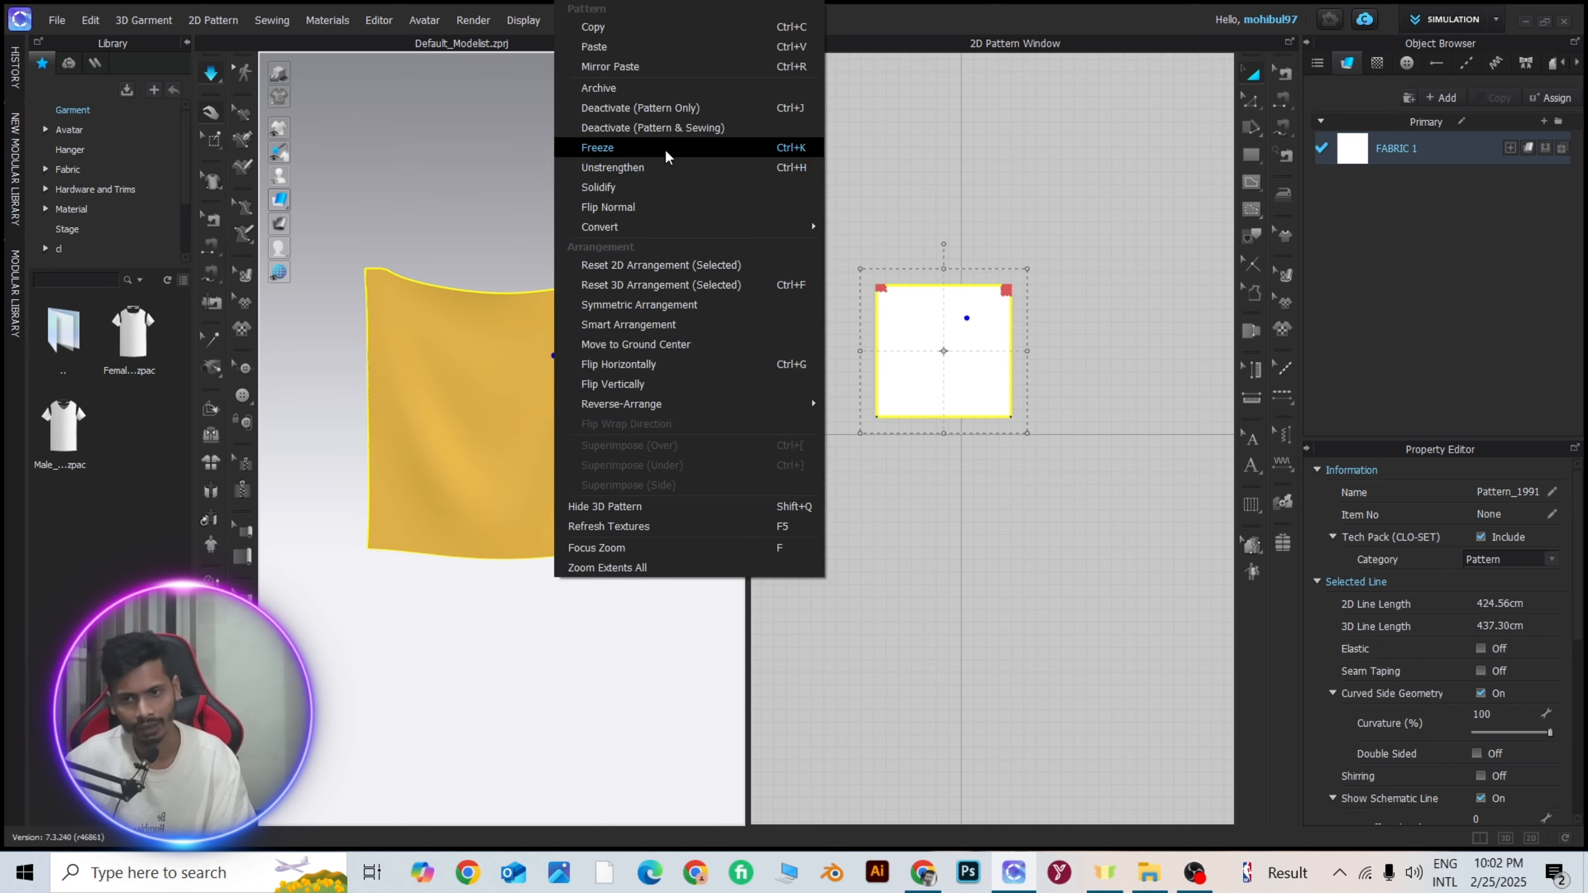
click(737, 167)
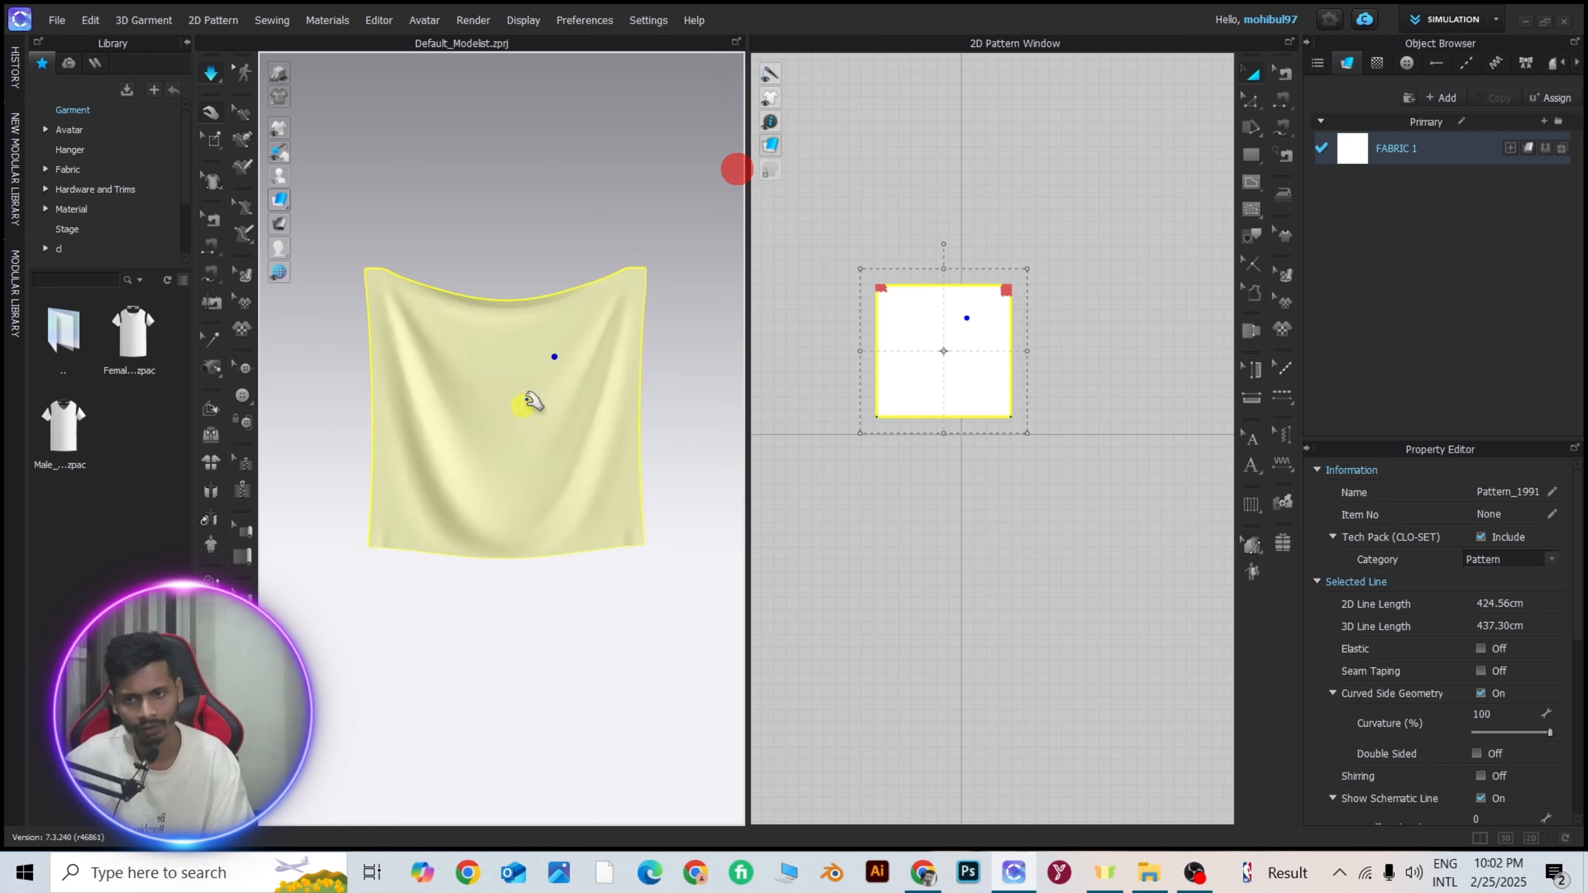
Freeze the draped square pattern in the 3D view.
right_click(494, 356)
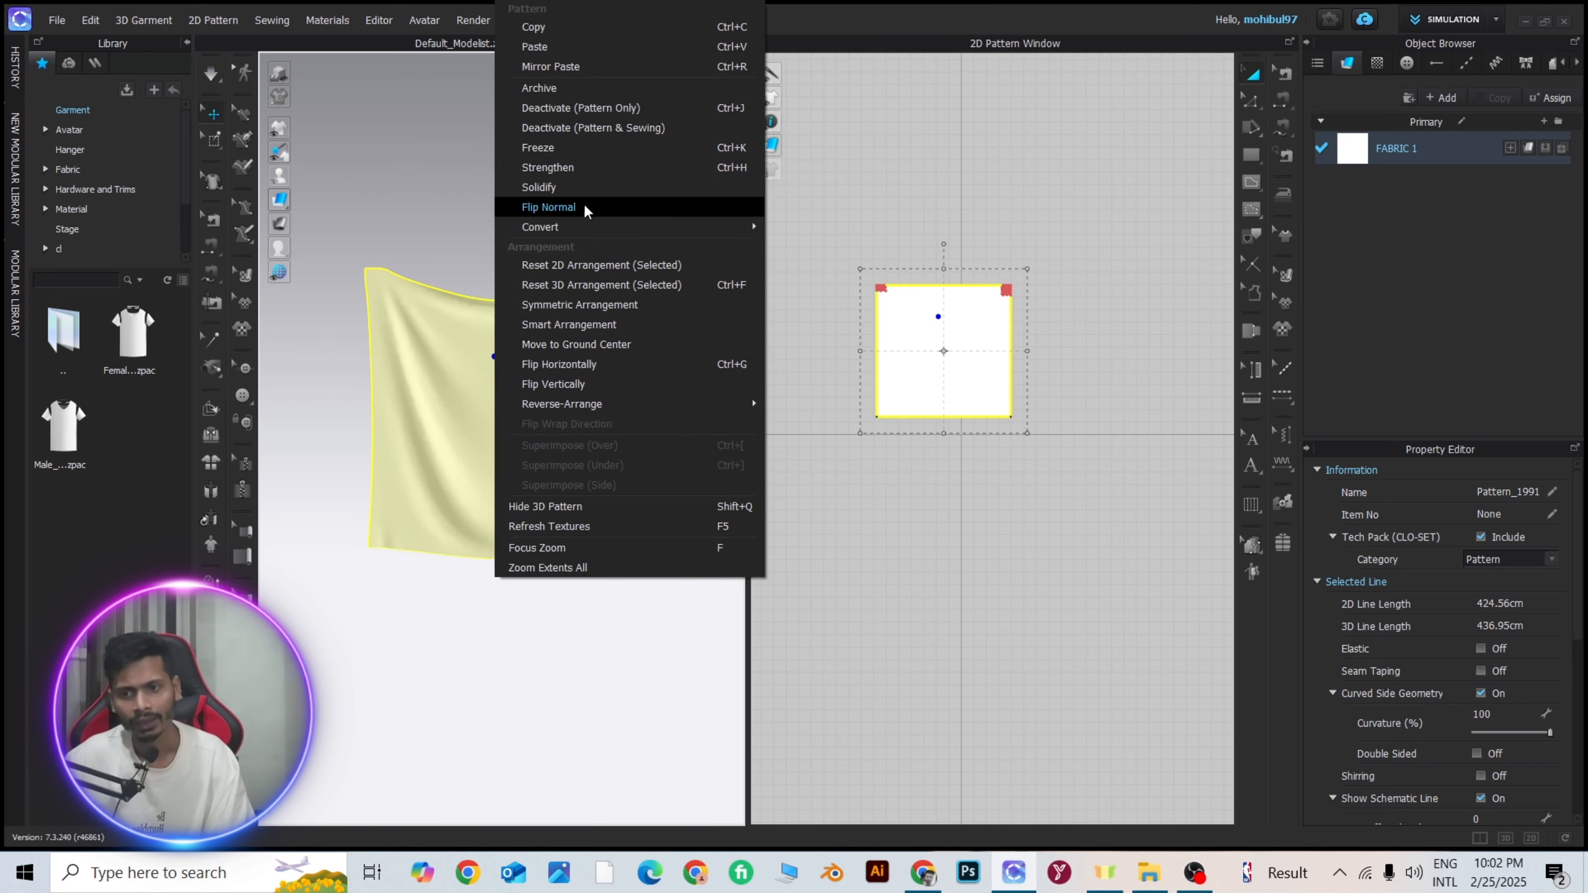
click(557, 169)
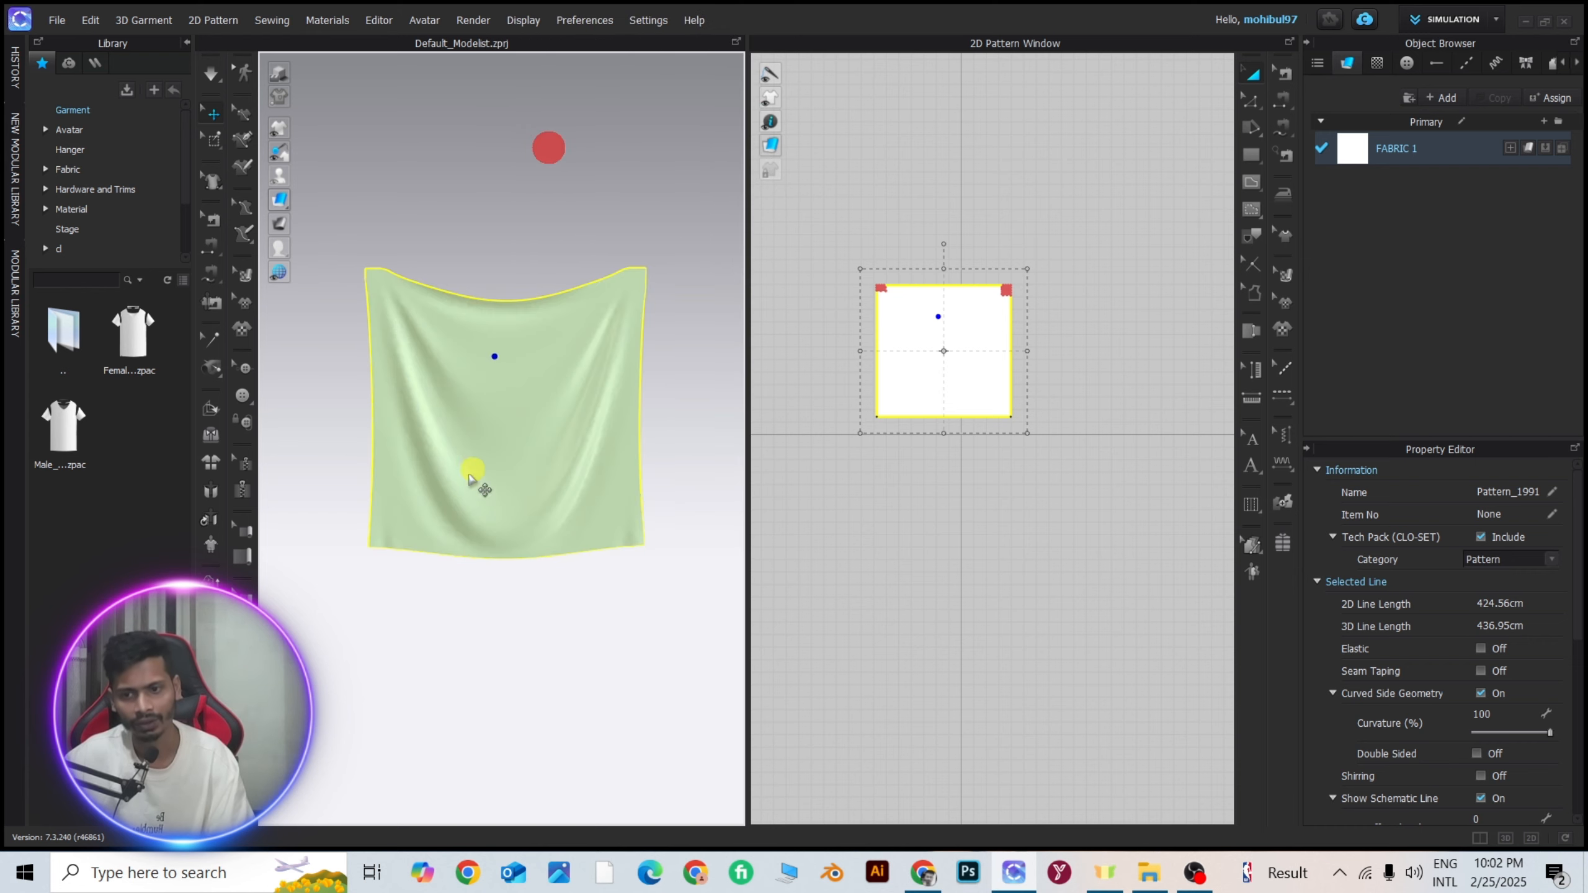
Simulate the frozen square pattern and try to tug its side in the 3D view.
scroll(665, 394, down, 4)
click(551, 724)
right_drag(514, 678, 454, 687)
scroll(492, 556, up, 4)
right_drag(493, 555, 618, 490)
click(524, 428)
right_drag(521, 429, 645, 444)
scroll(515, 468, down, 4)
mouse_move(513, 467)
right_down()
mouse_move(626, 475)
mouse_move(516, 464)
right_up()
key(space)
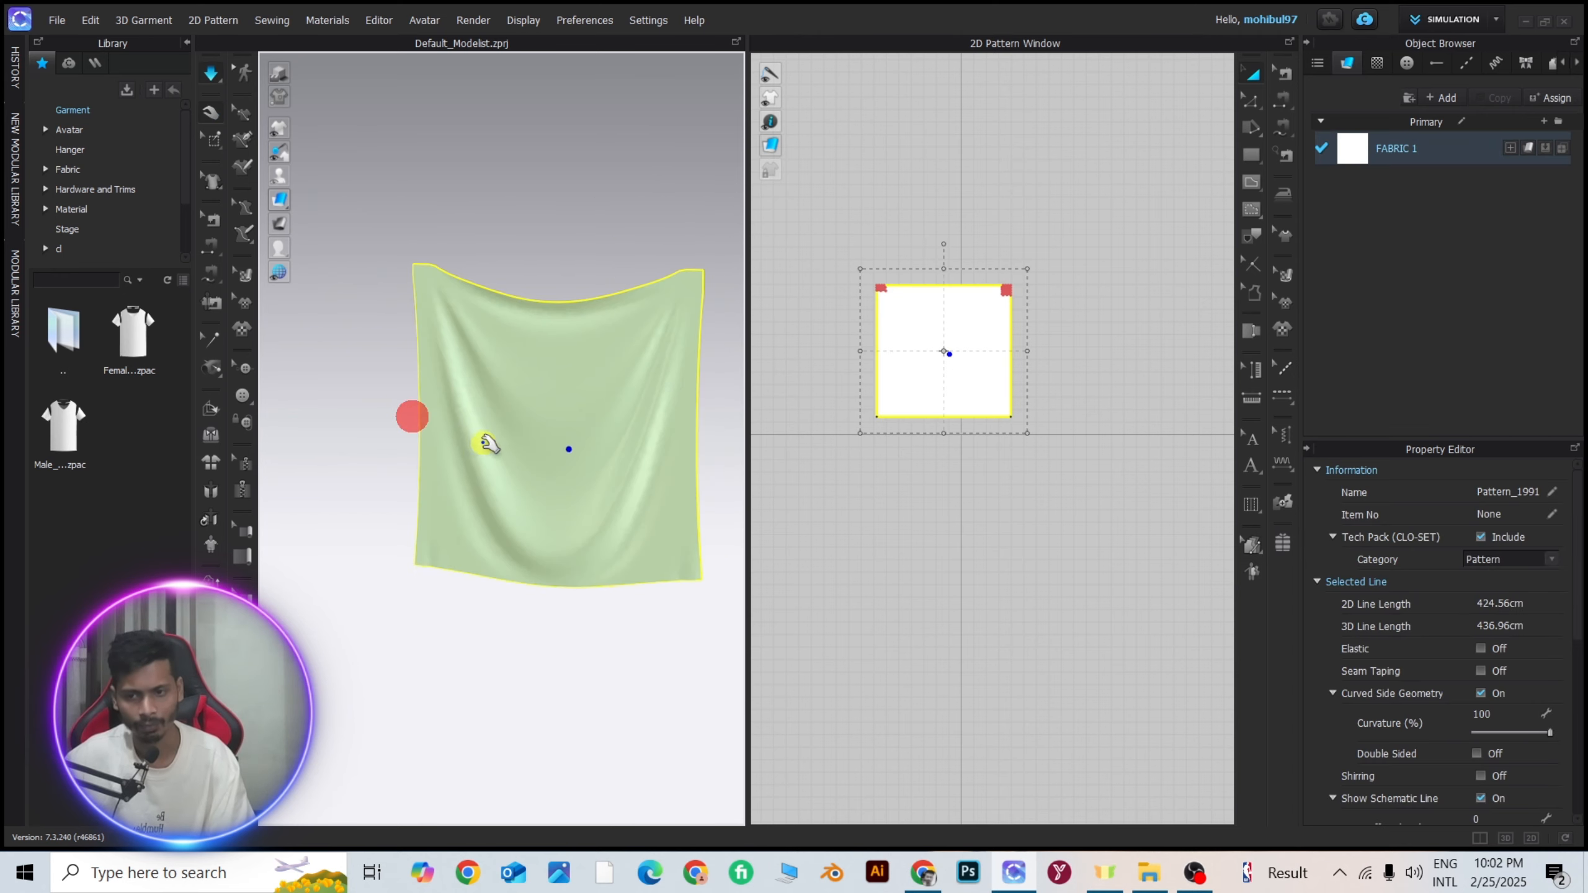
right_drag(461, 418, 402, 439)
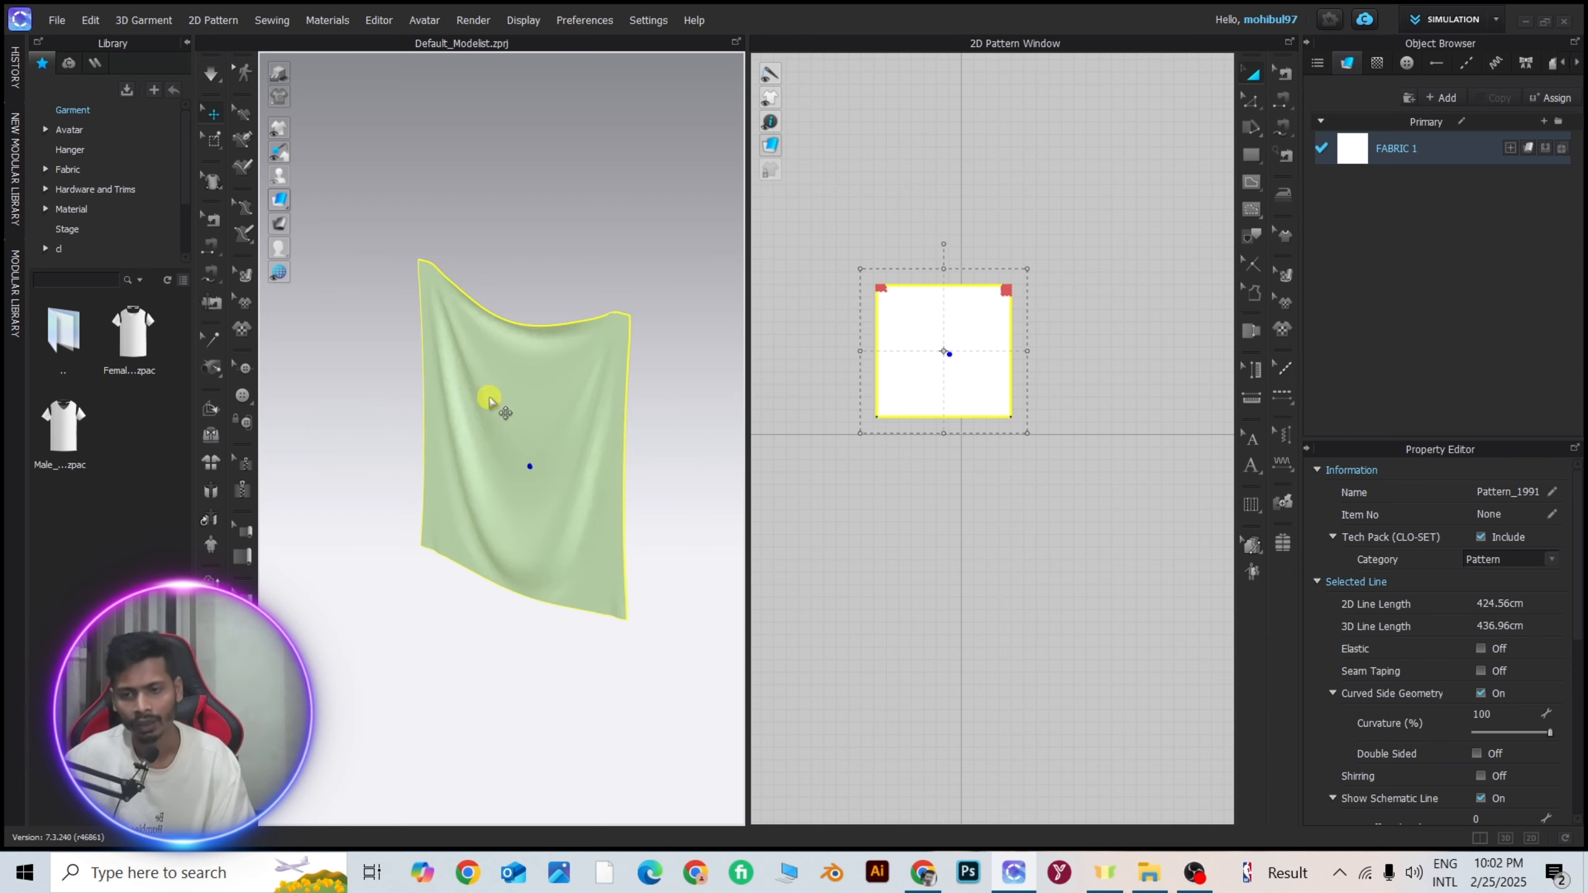
Unfreeze the draped square pattern in the 3D view and clear the selection.
right_drag(490, 398, 559, 416)
scroll(567, 388, up, 3)
scroll(557, 411, down, 5)
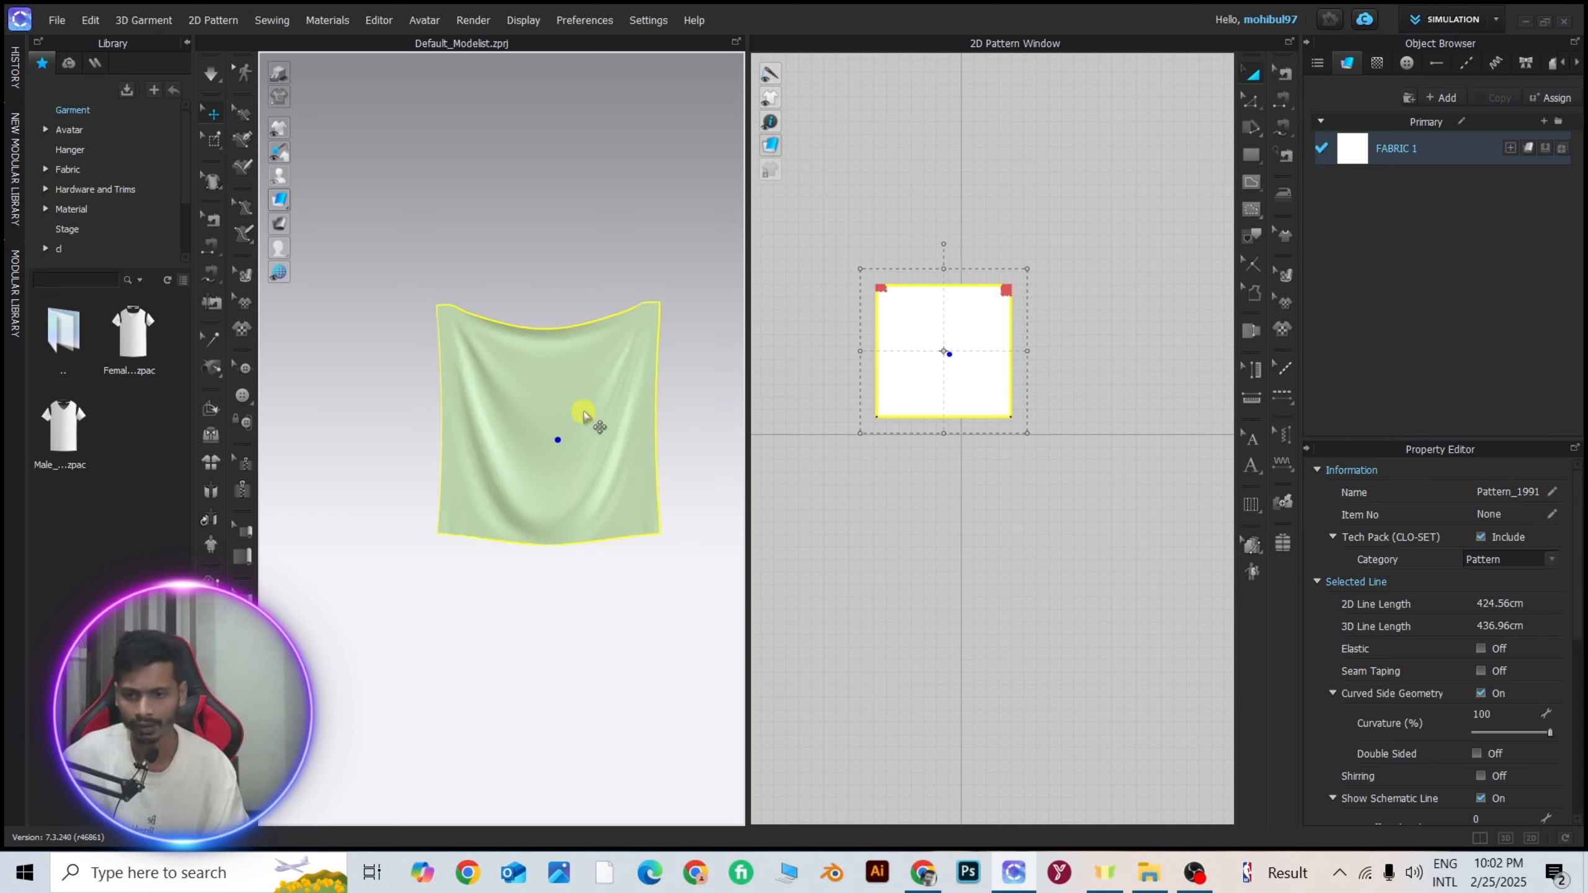
scroll(580, 417, up, 3)
scroll(578, 432, down, 2)
middle_drag(578, 433, 515, 418)
scroll(513, 418, up, 2)
right_drag(515, 418, 485, 349)
right_click(486, 349)
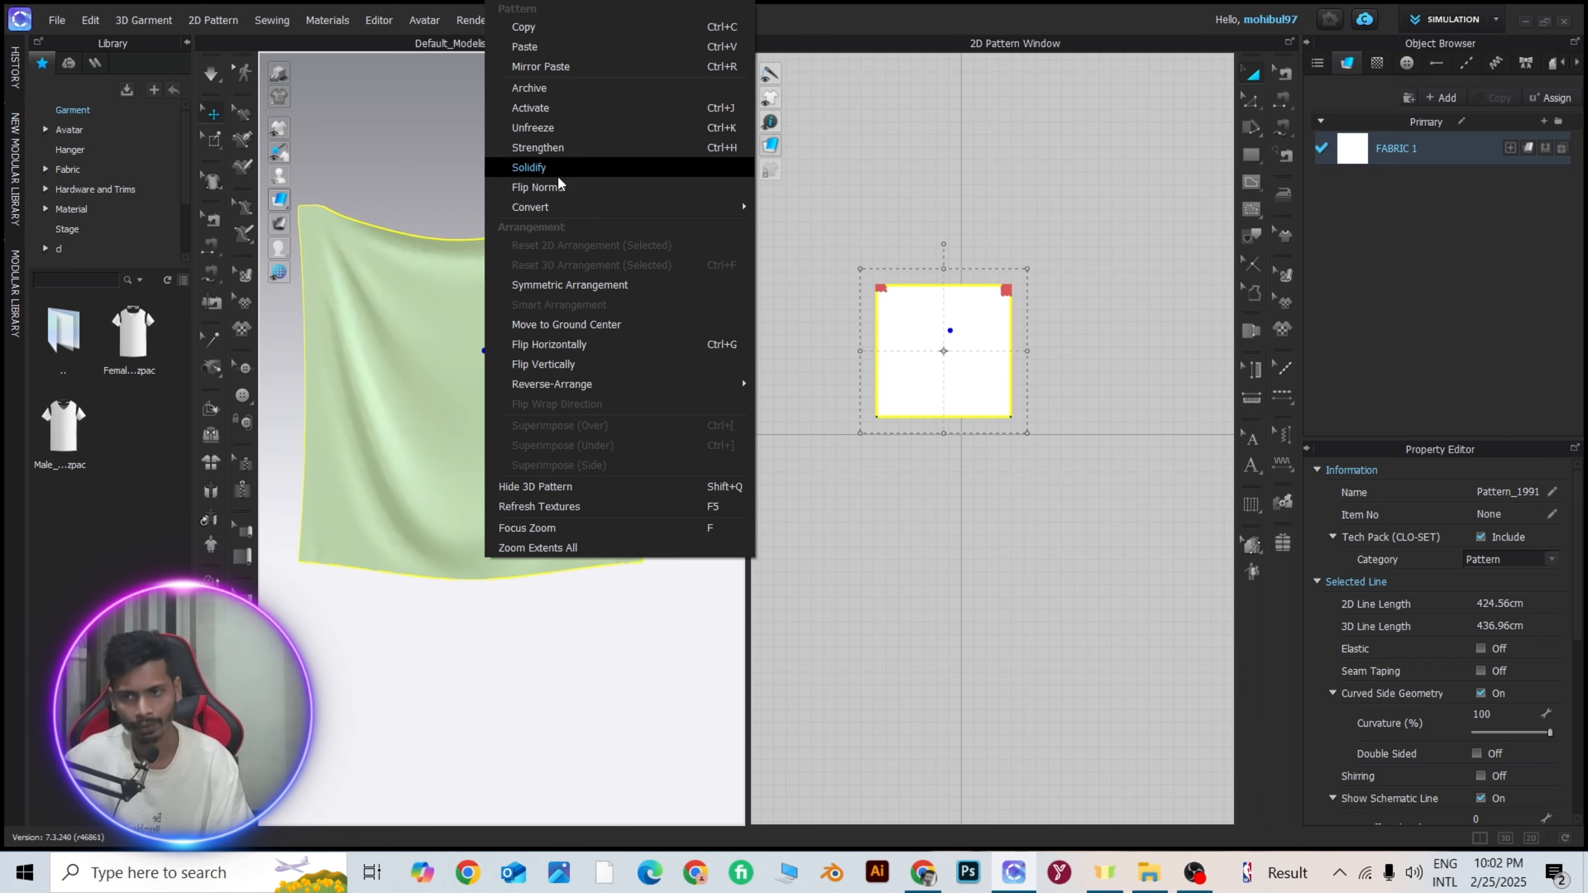
click(413, 341)
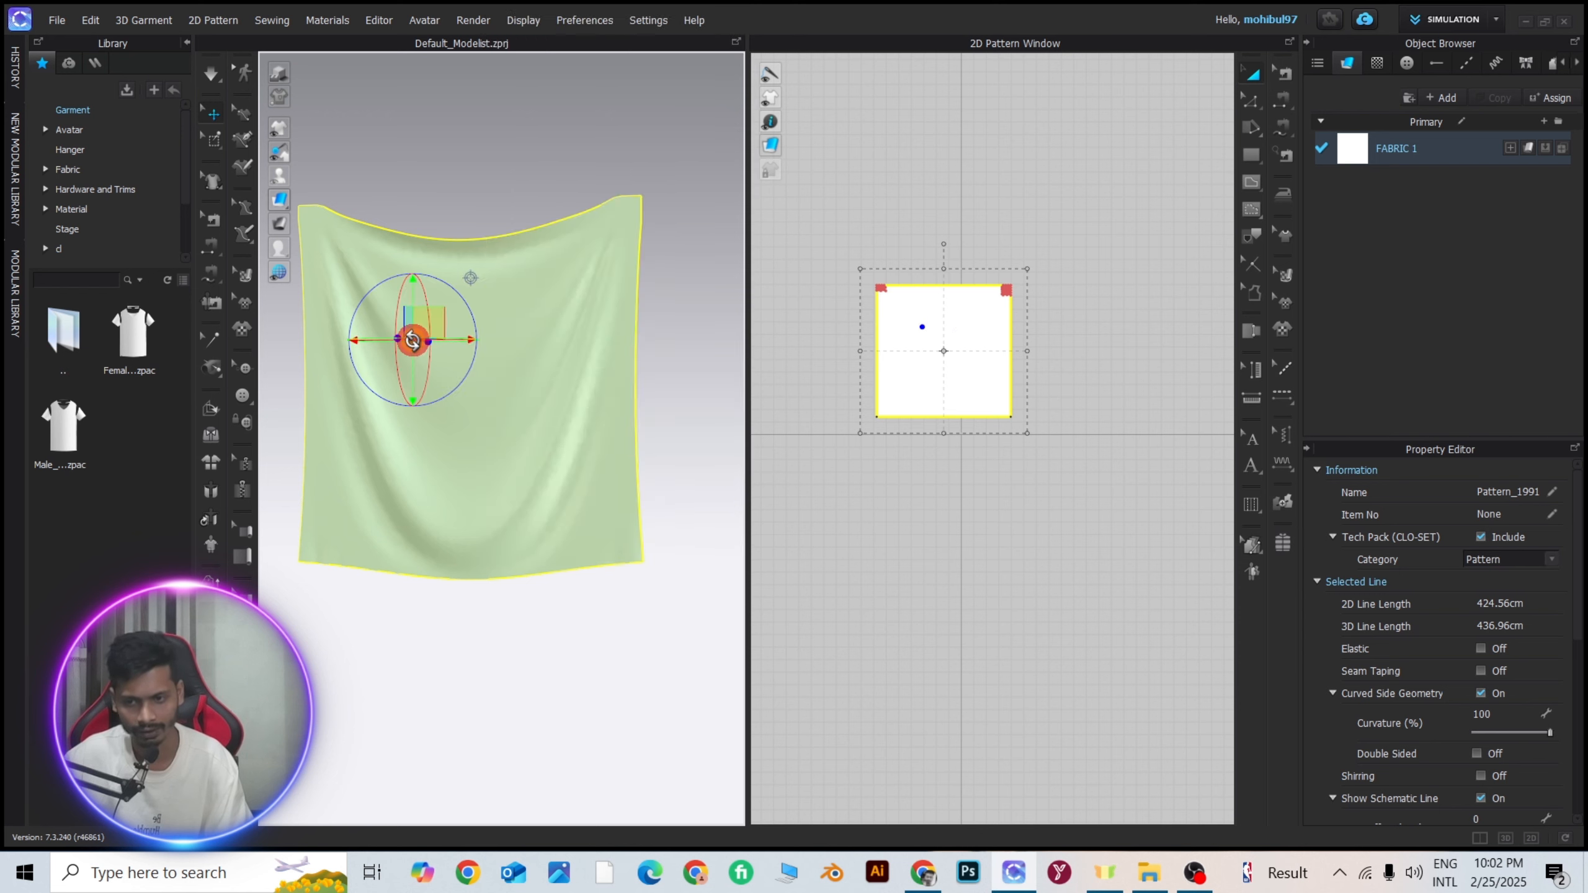
right_click(412, 340)
click(497, 127)
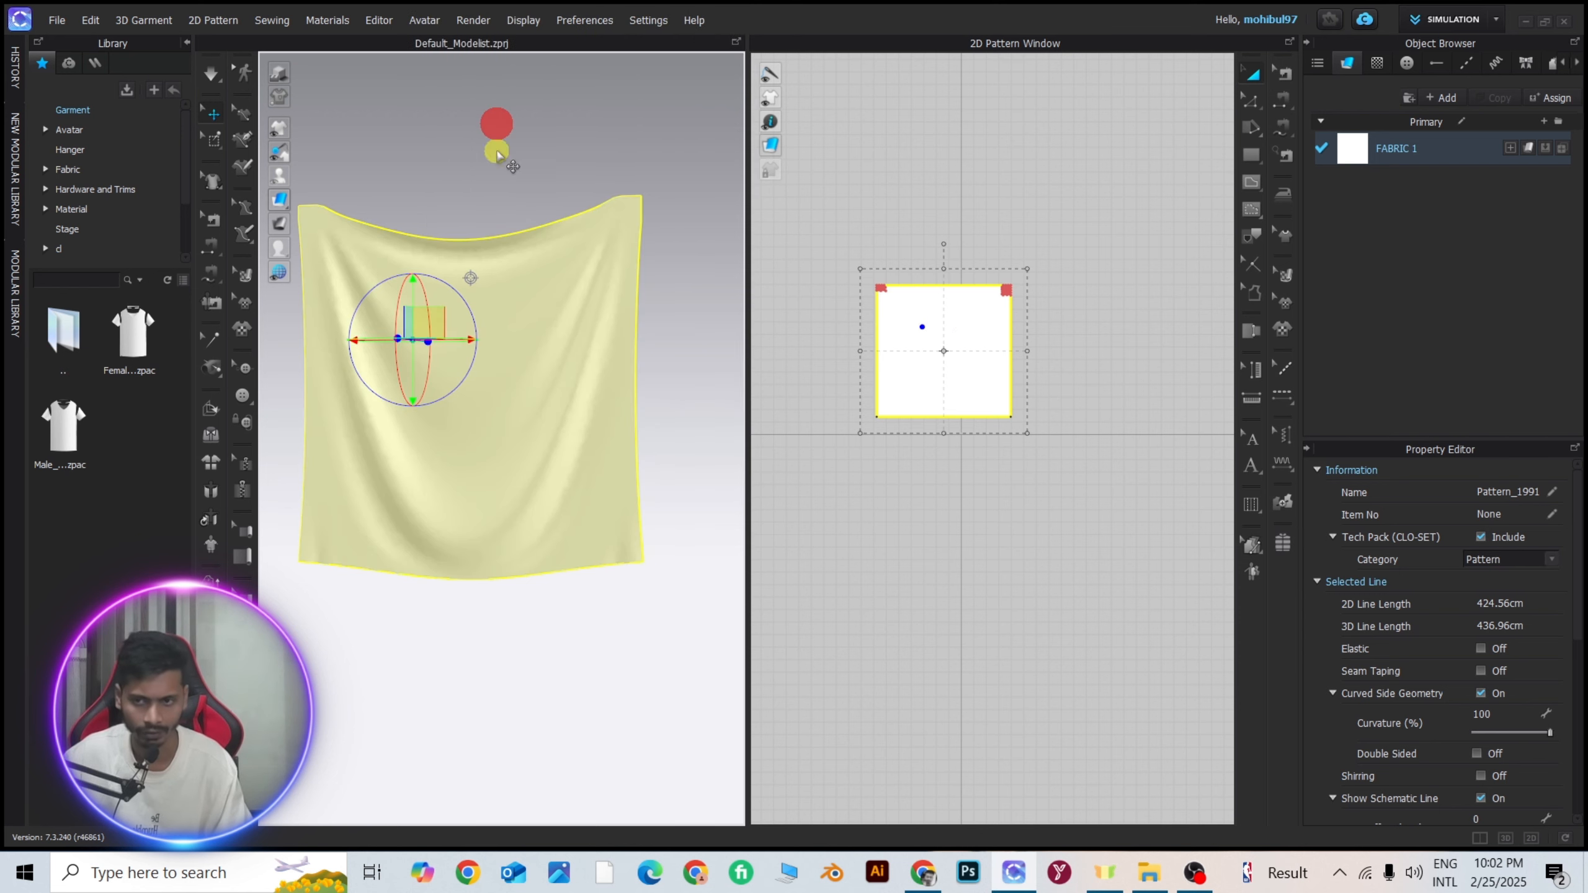
click(668, 372)
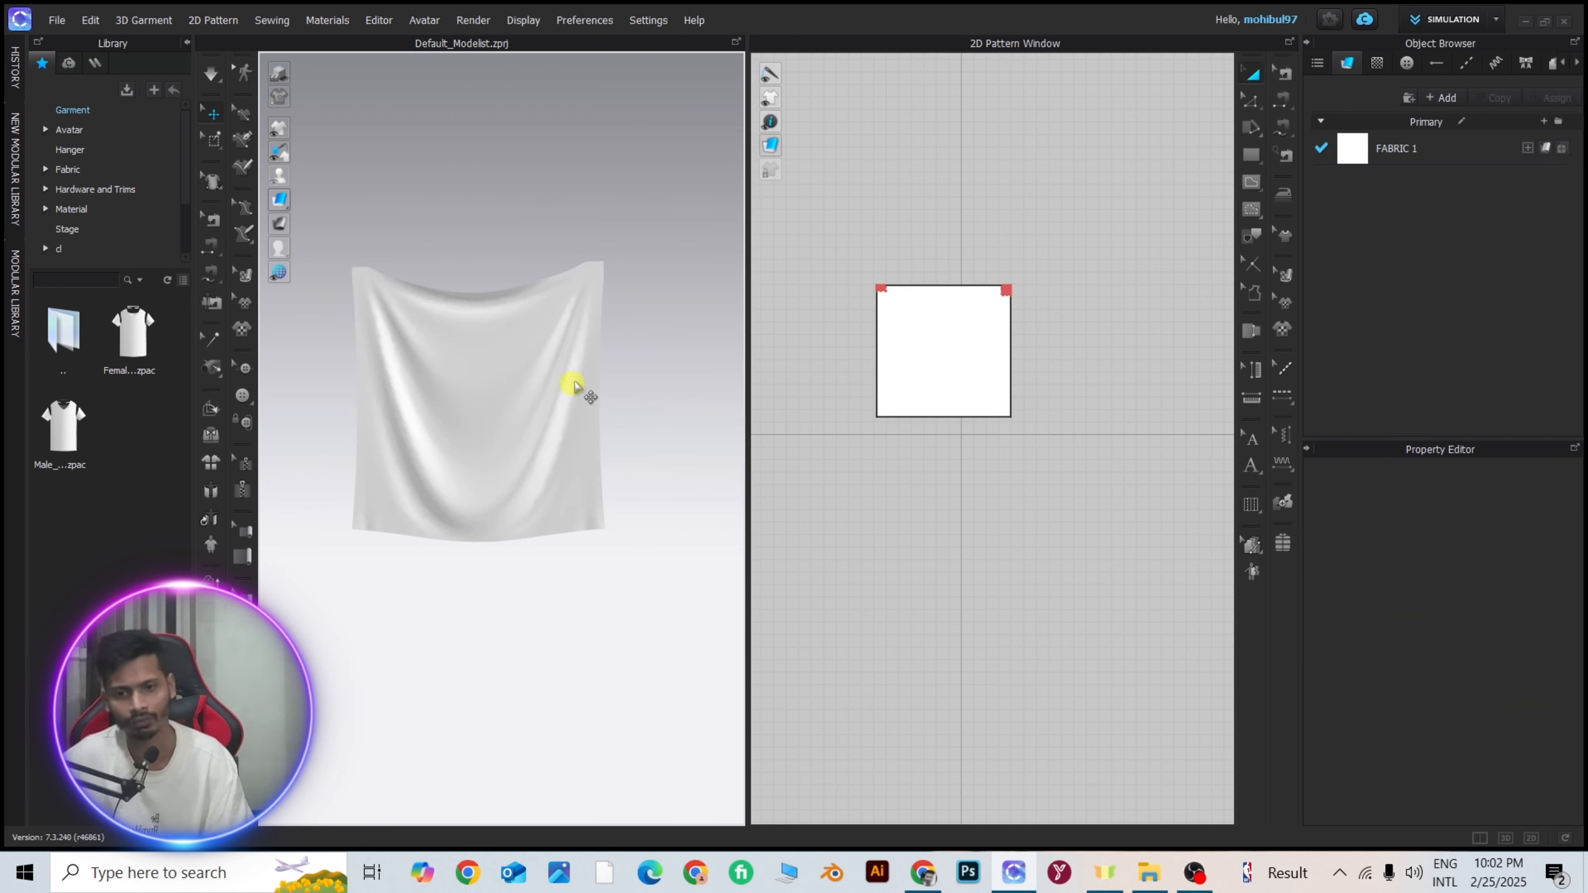
Examine the folds of the draped fabric from the front and the side.
click(527, 398)
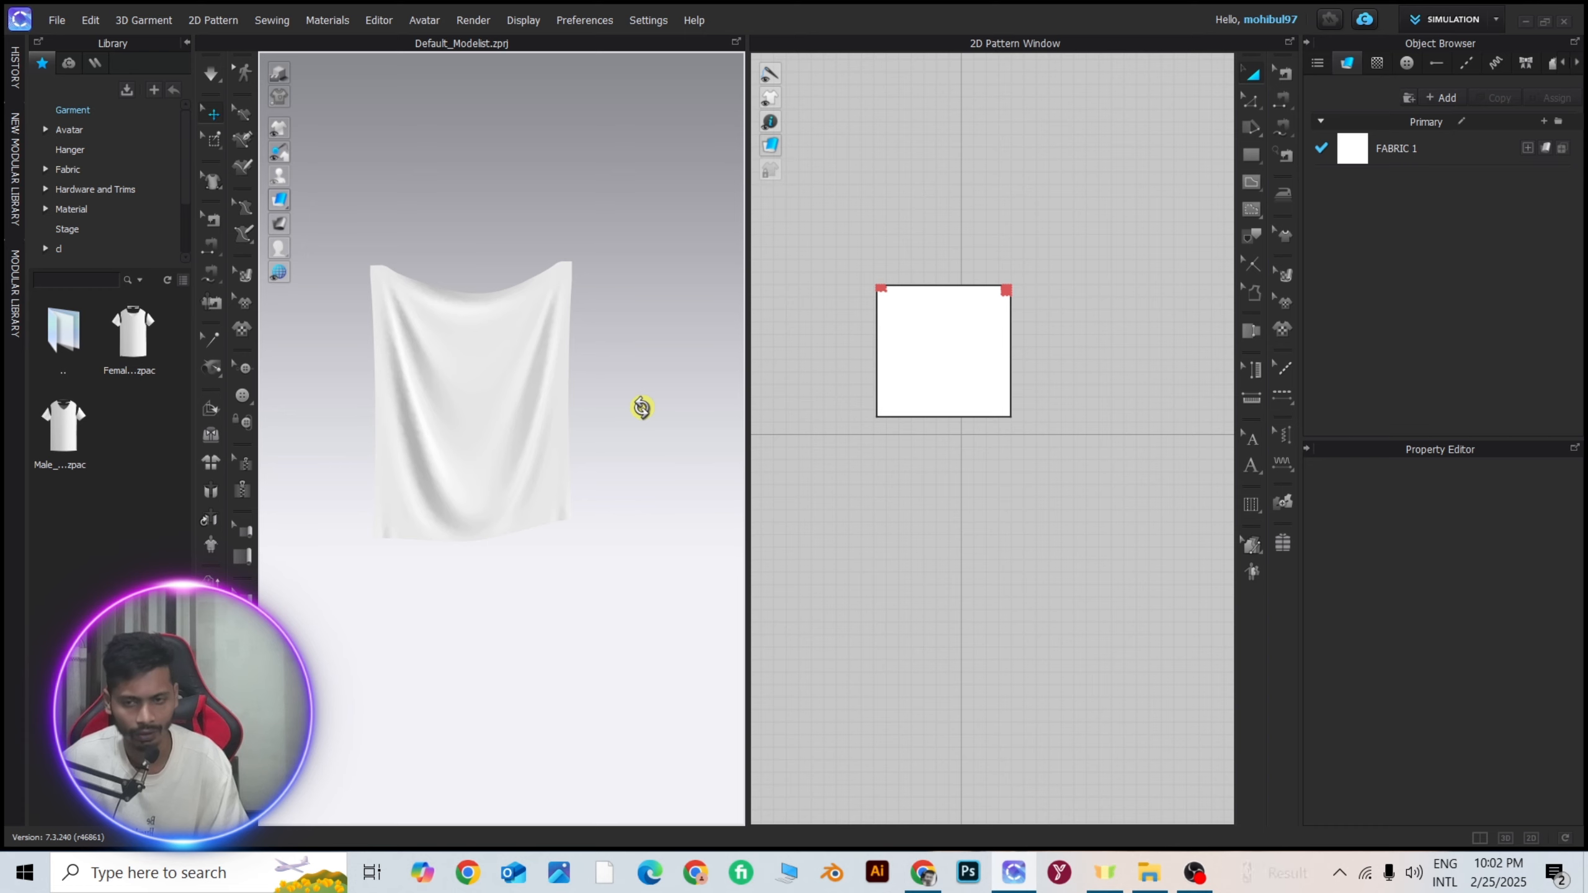
mouse_move(641, 408)
right_down()
mouse_move(494, 413)
mouse_move(565, 408)
right_up()
scroll(494, 412, up, 2)
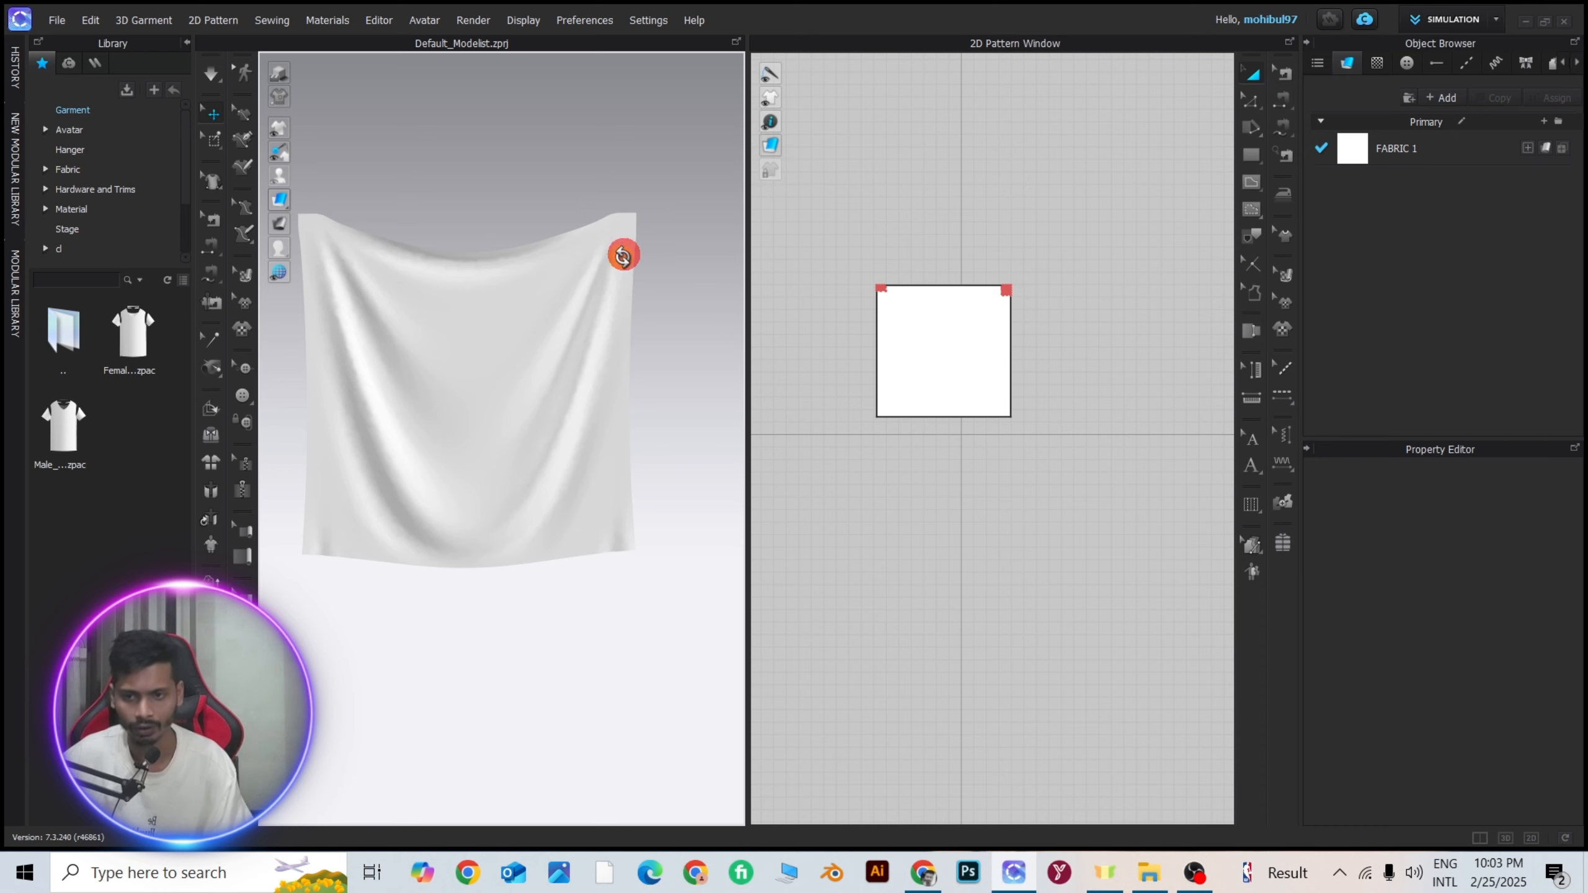
right_drag(623, 257, 900, 286)
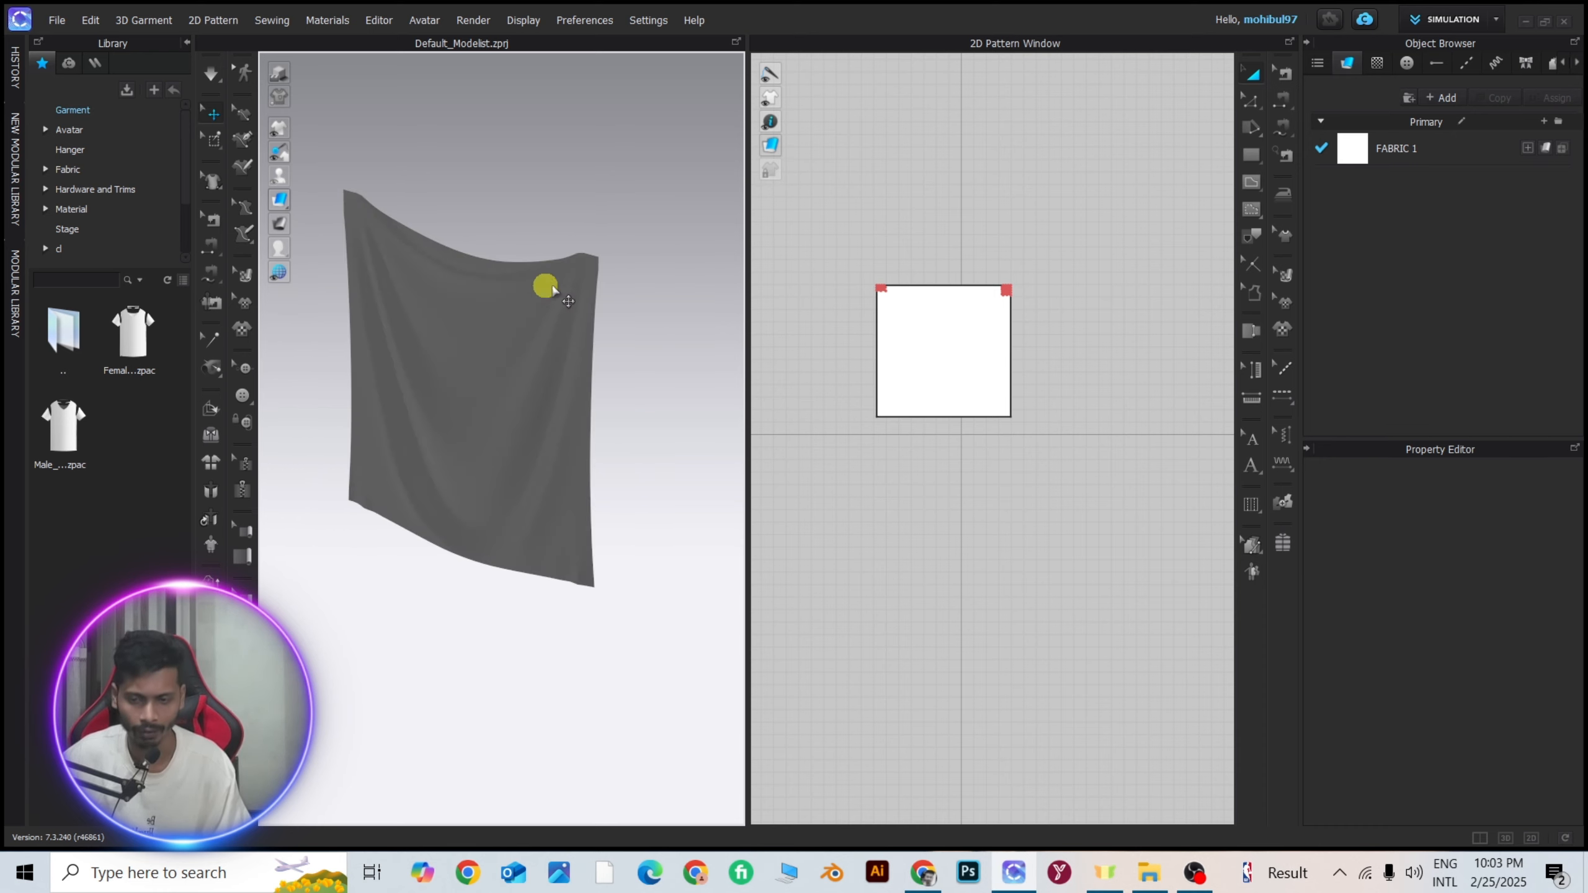
right_drag(552, 289, 603, 329)
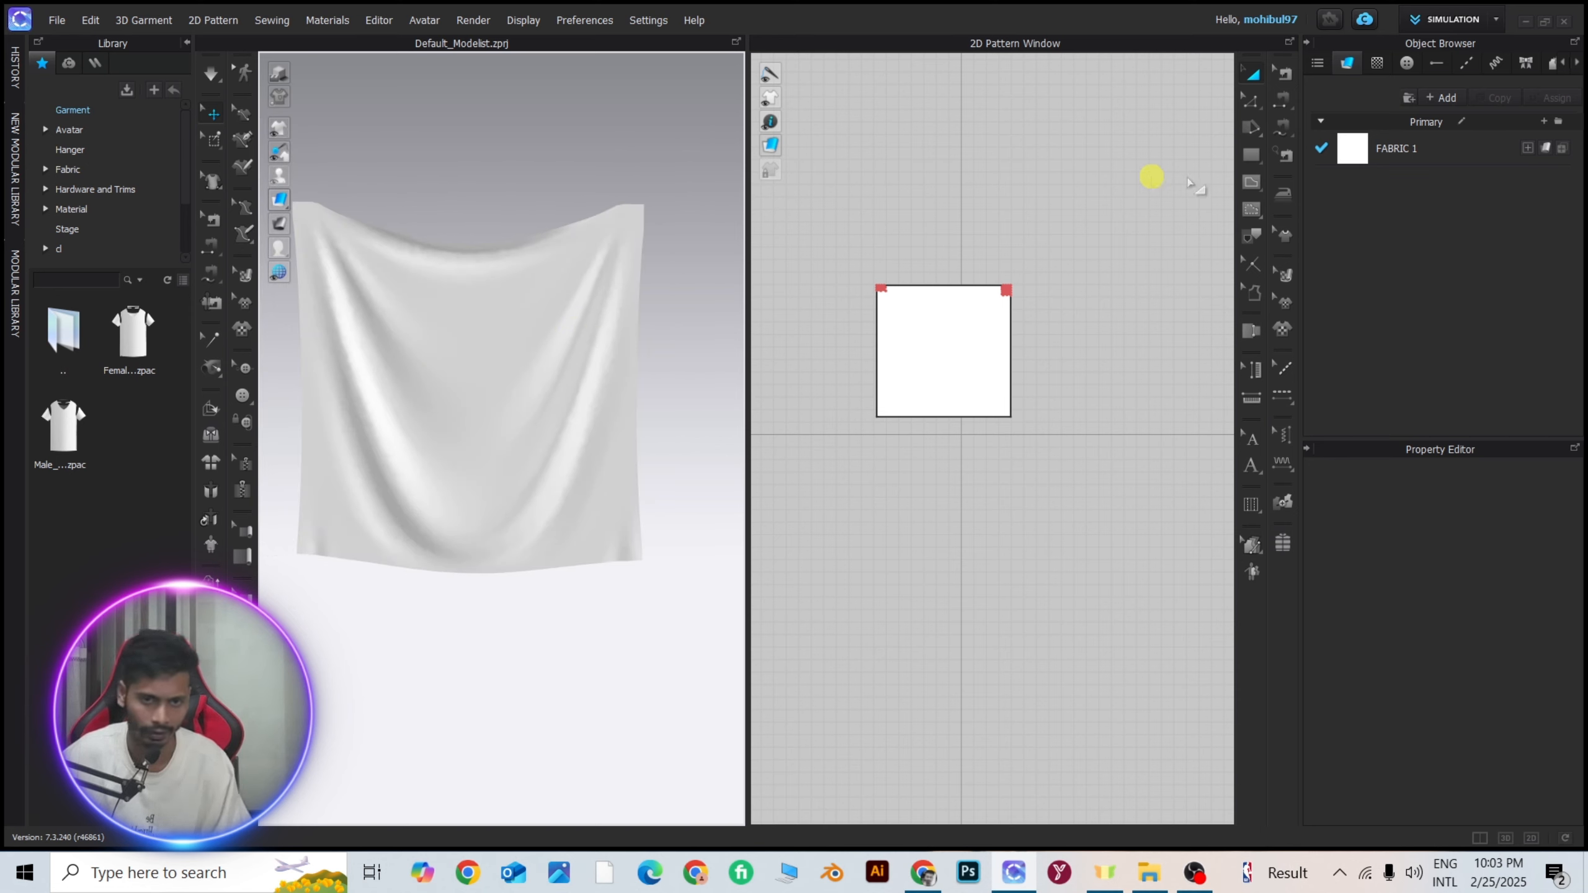
scroll(532, 397, down, 4)
middle_drag(533, 395, 635, 358)
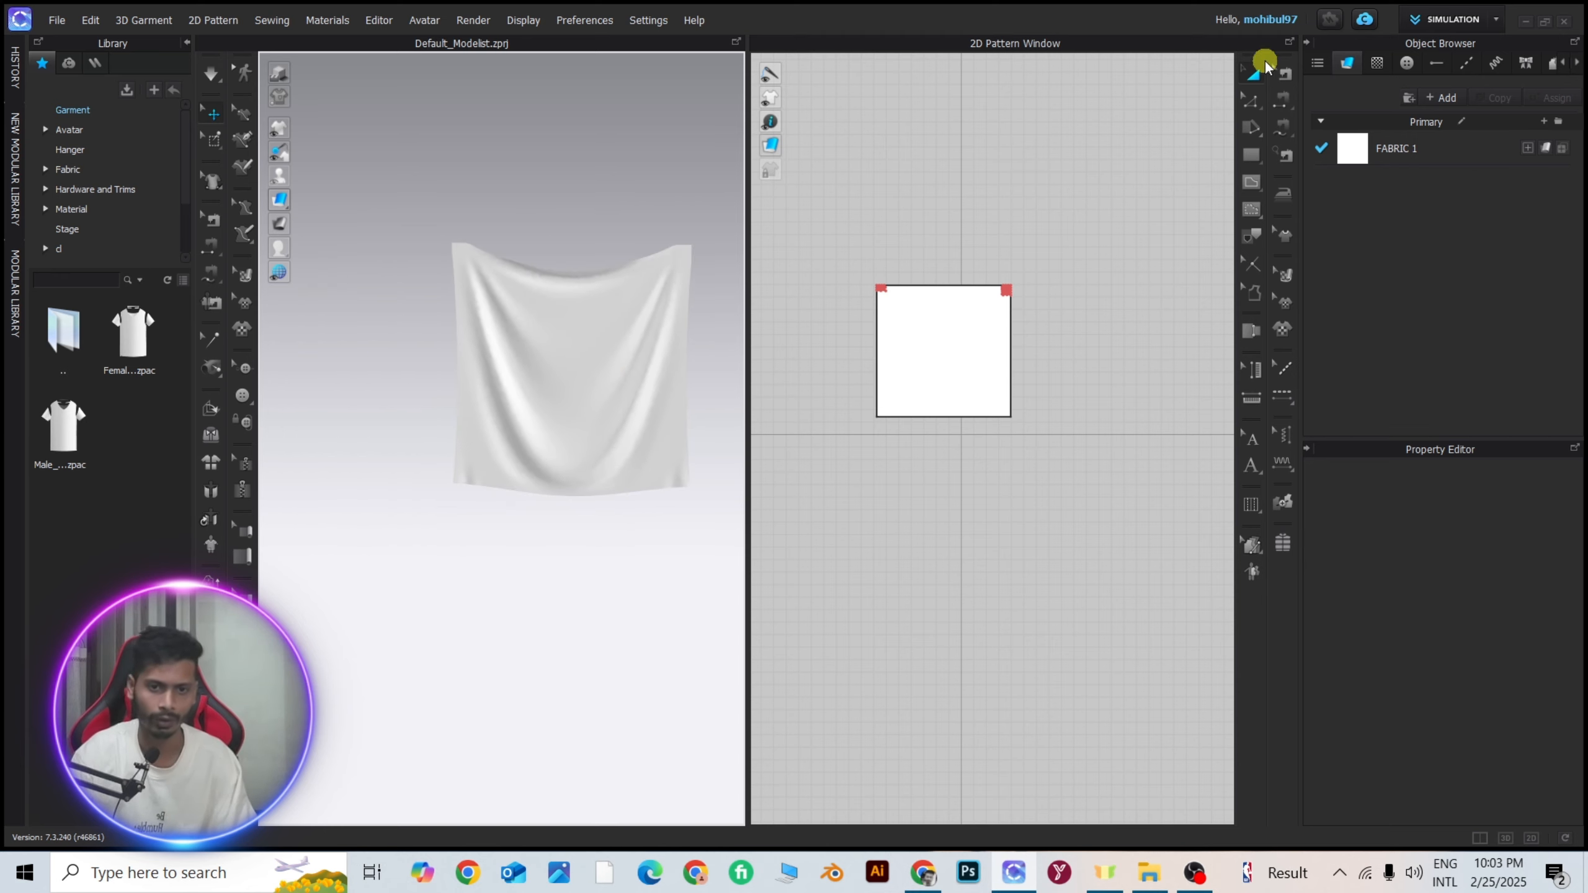
Delete the square pattern from the 2D pattern window.
click(1254, 71)
click(1011, 160)
click(960, 308)
key(Delete)
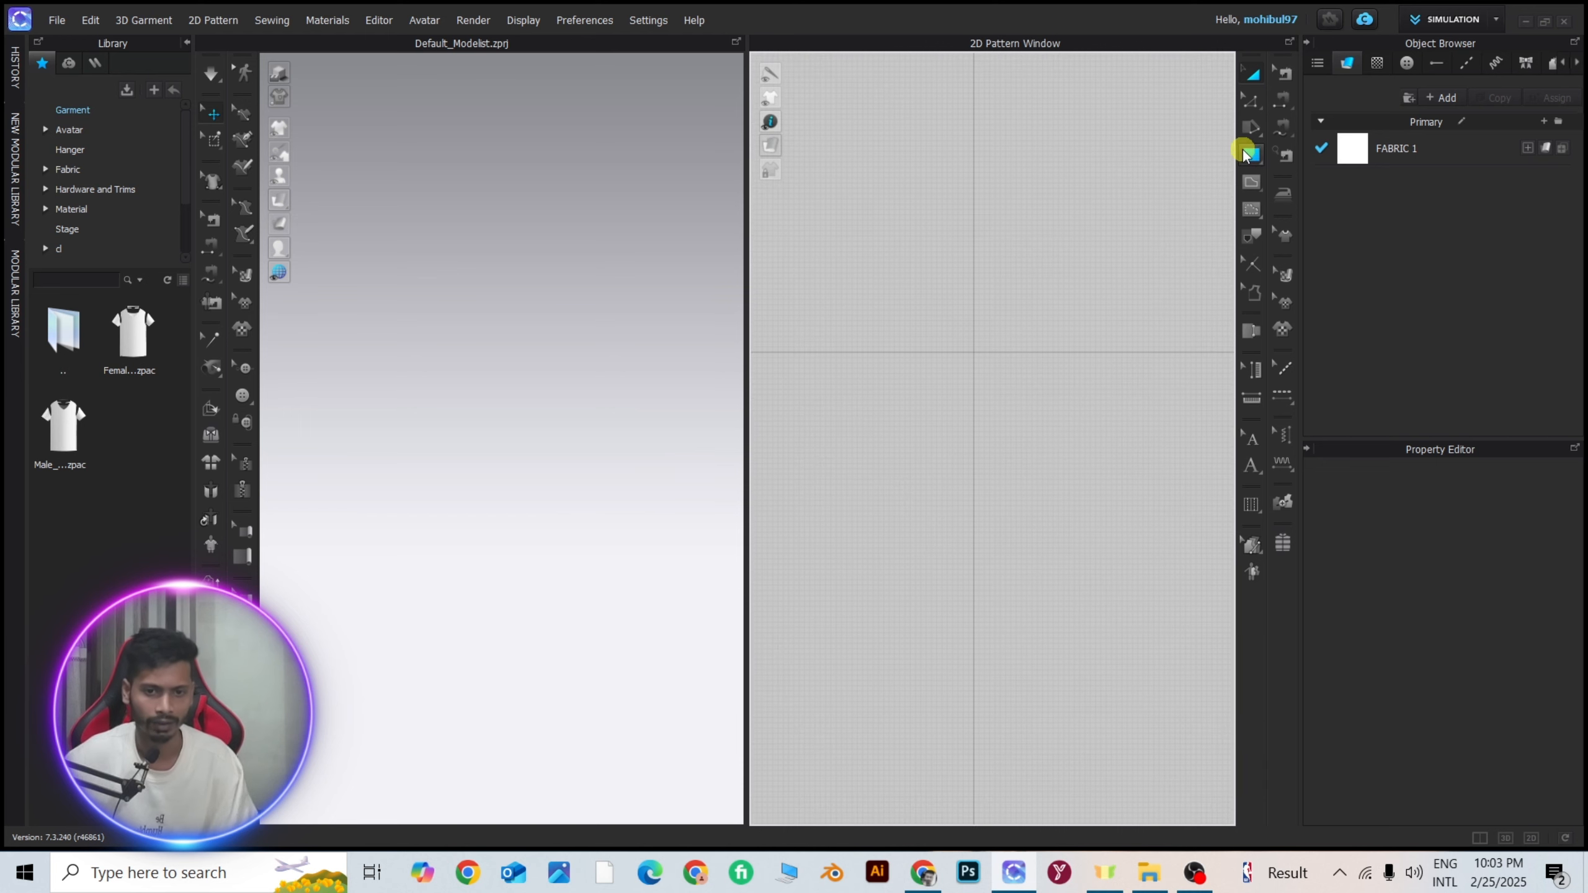
Draw a new, nearly square rectangle pattern about 192 by 198 cm in the 2D pattern window.
drag(1245, 155, 1299, 169)
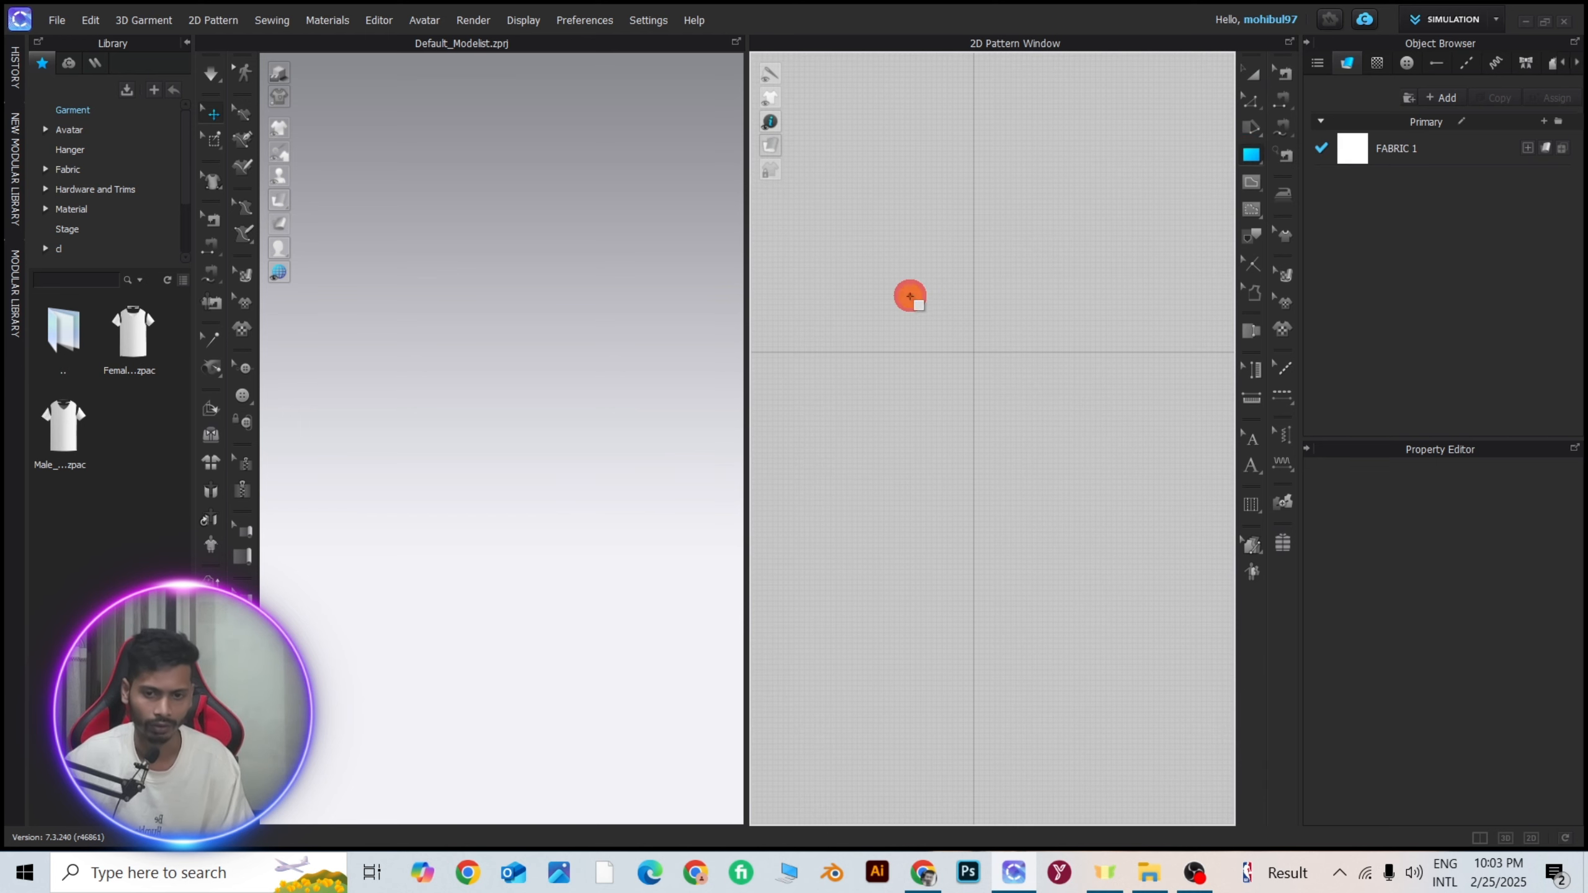
drag(910, 296, 1012, 400)
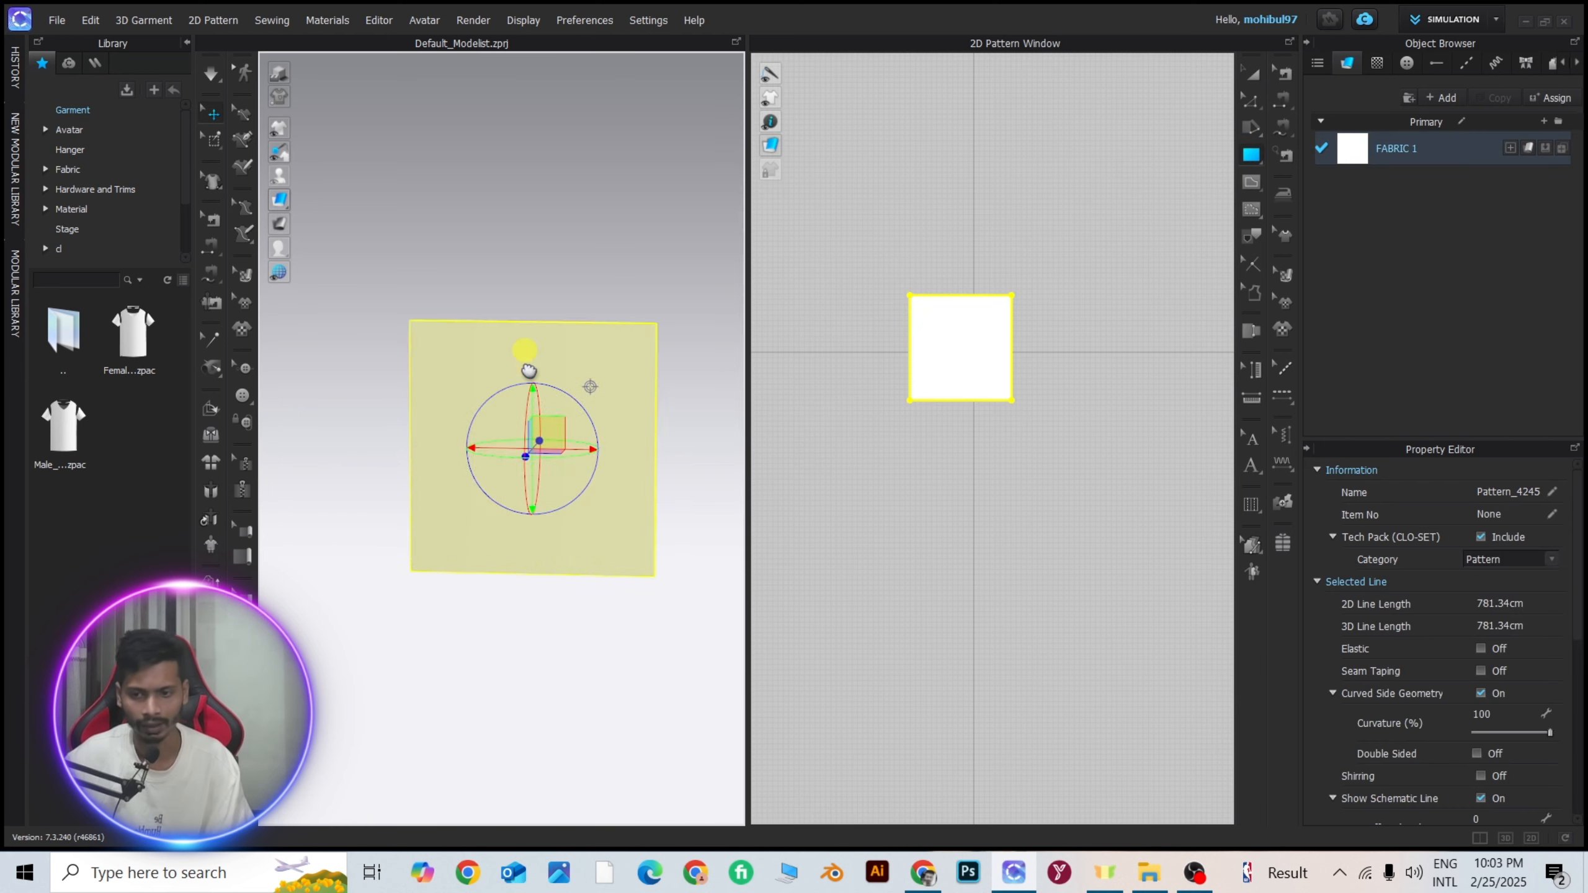
right_drag(529, 371, 612, 325)
middle_drag(581, 348, 568, 221)
scroll(587, 269, down, 3)
right_drag(592, 274, 461, 289)
right_drag(461, 292, 578, 297)
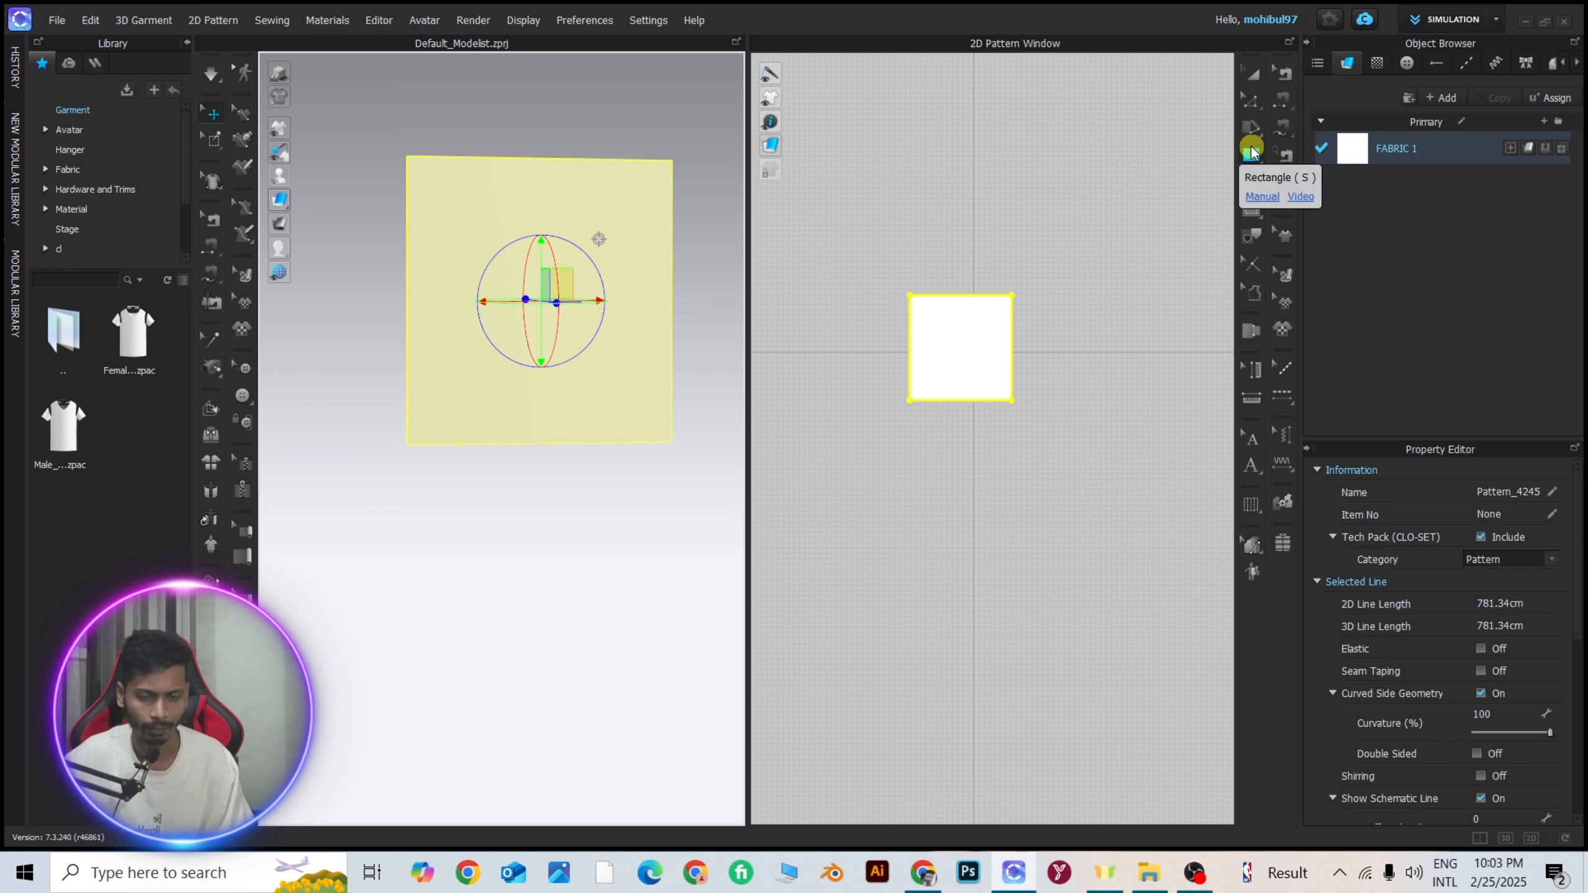
click(1251, 154)
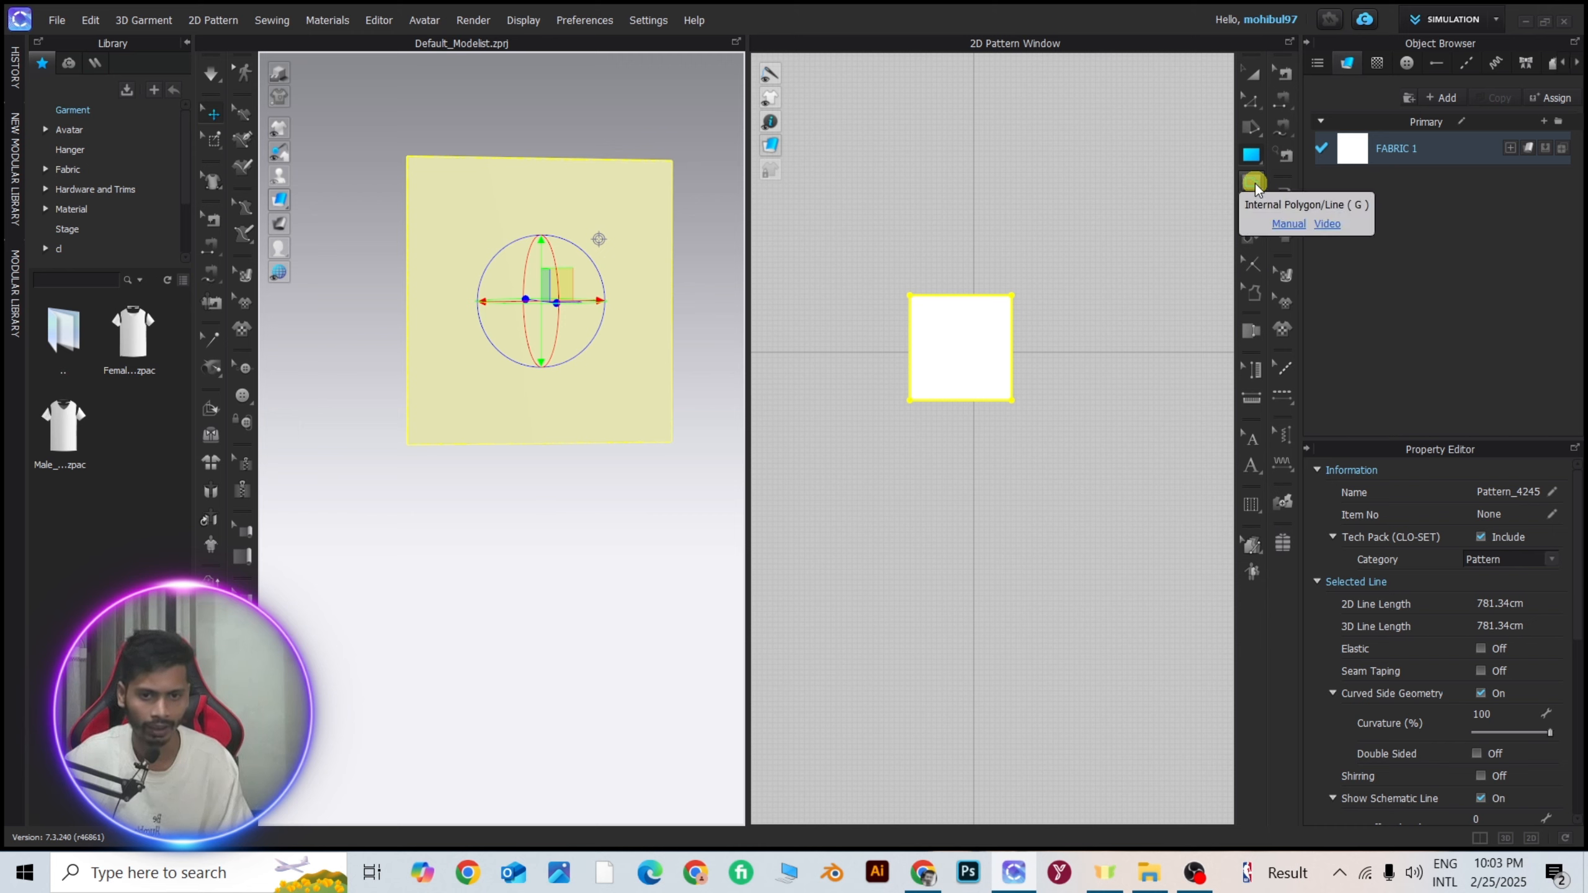
click(1256, 183)
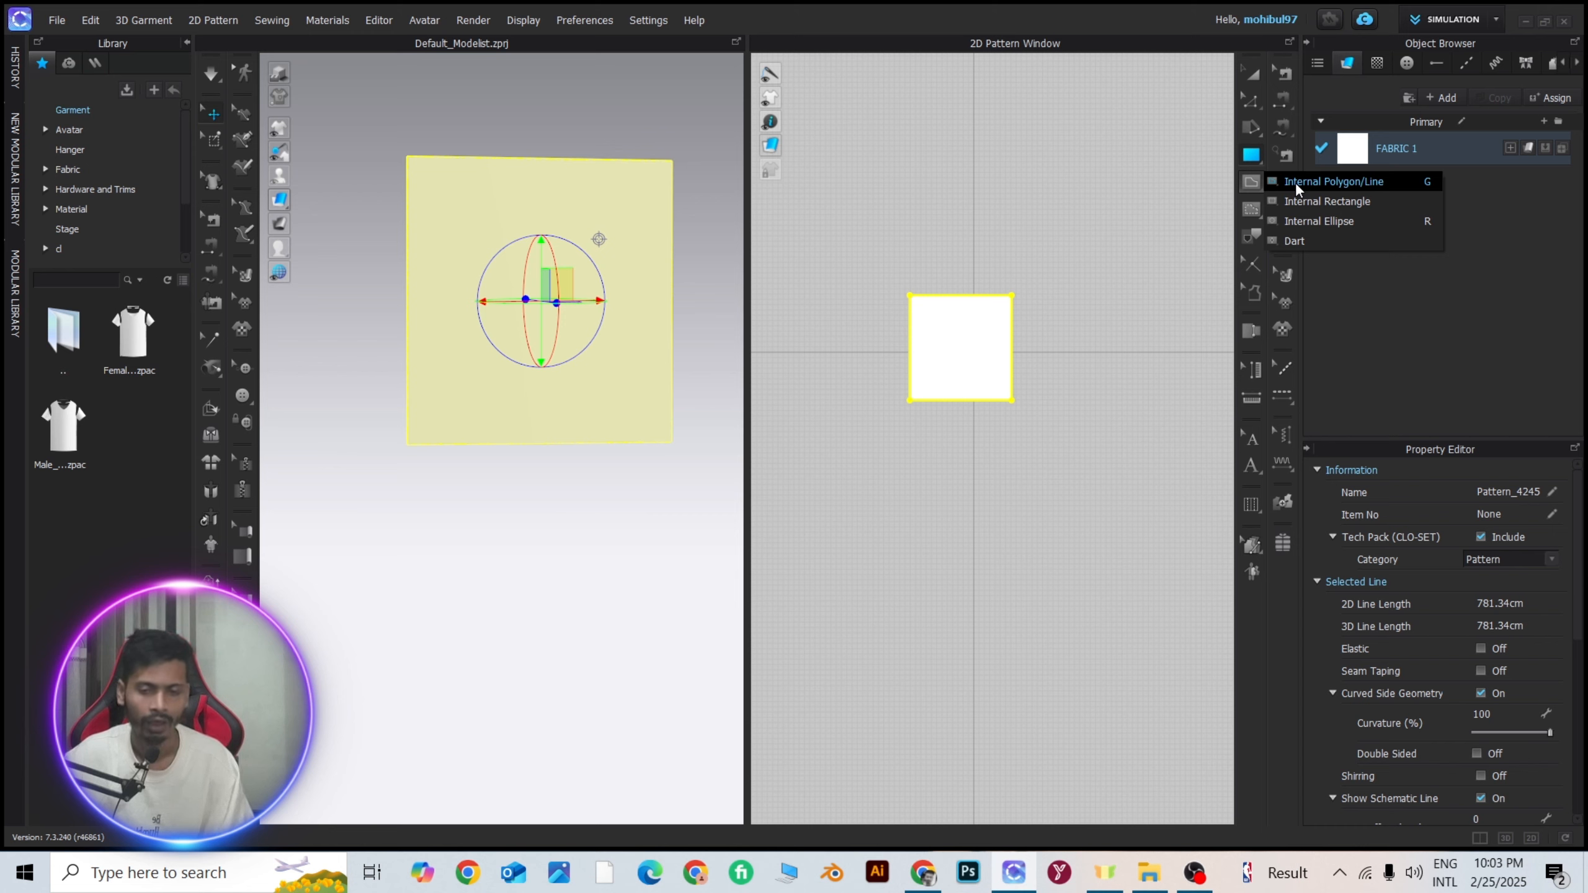
click(1306, 223)
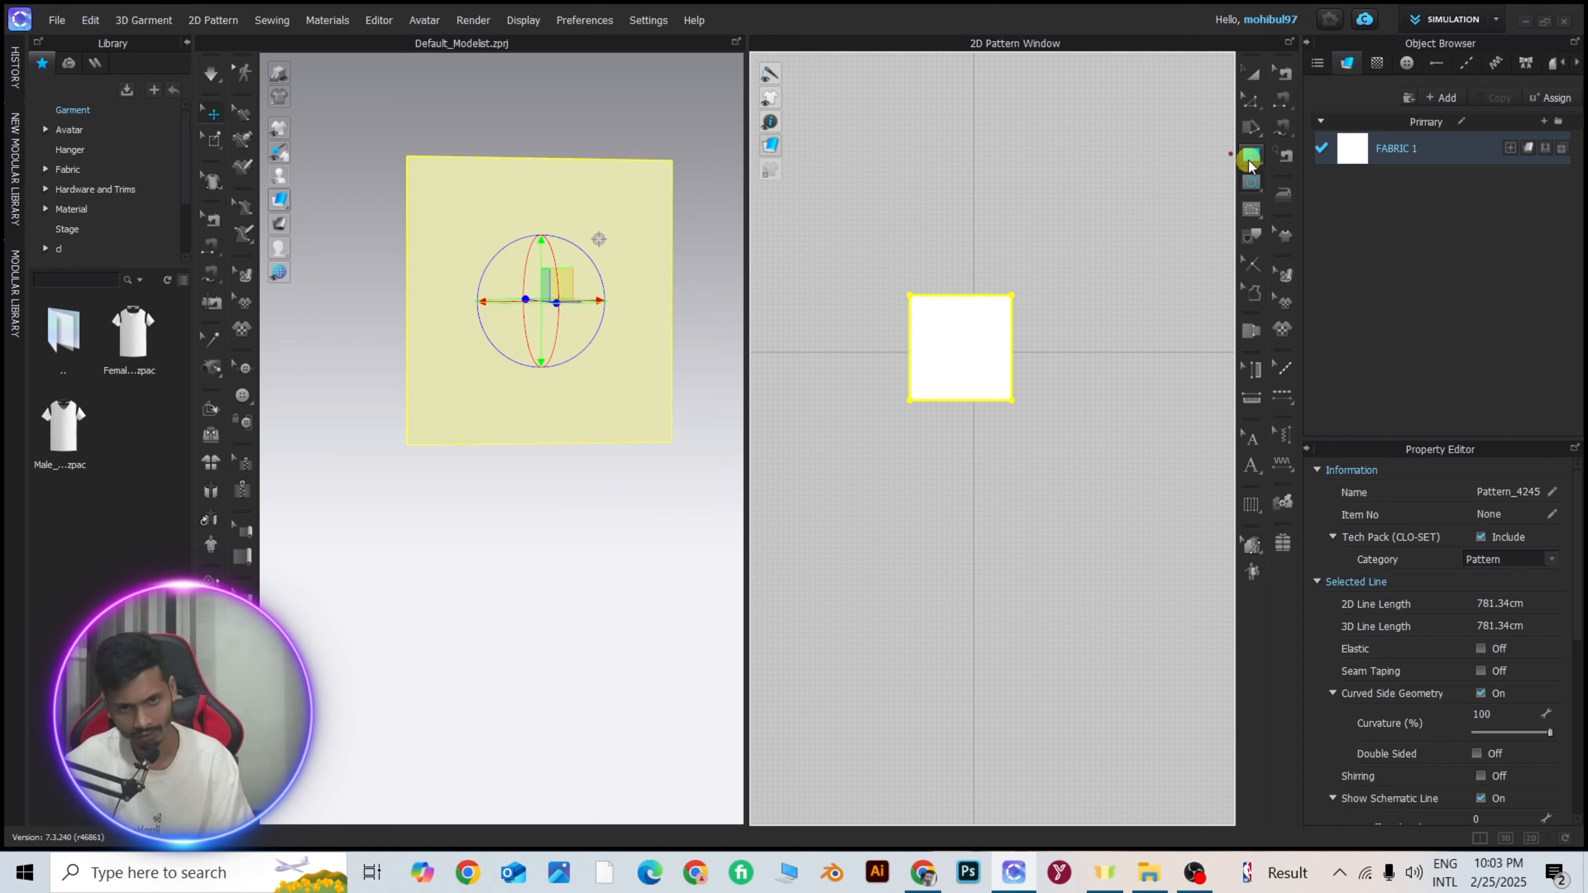
Draw a horizontal internal line across the middle of the square pattern, running from one side edge to the other.
click(1252, 182)
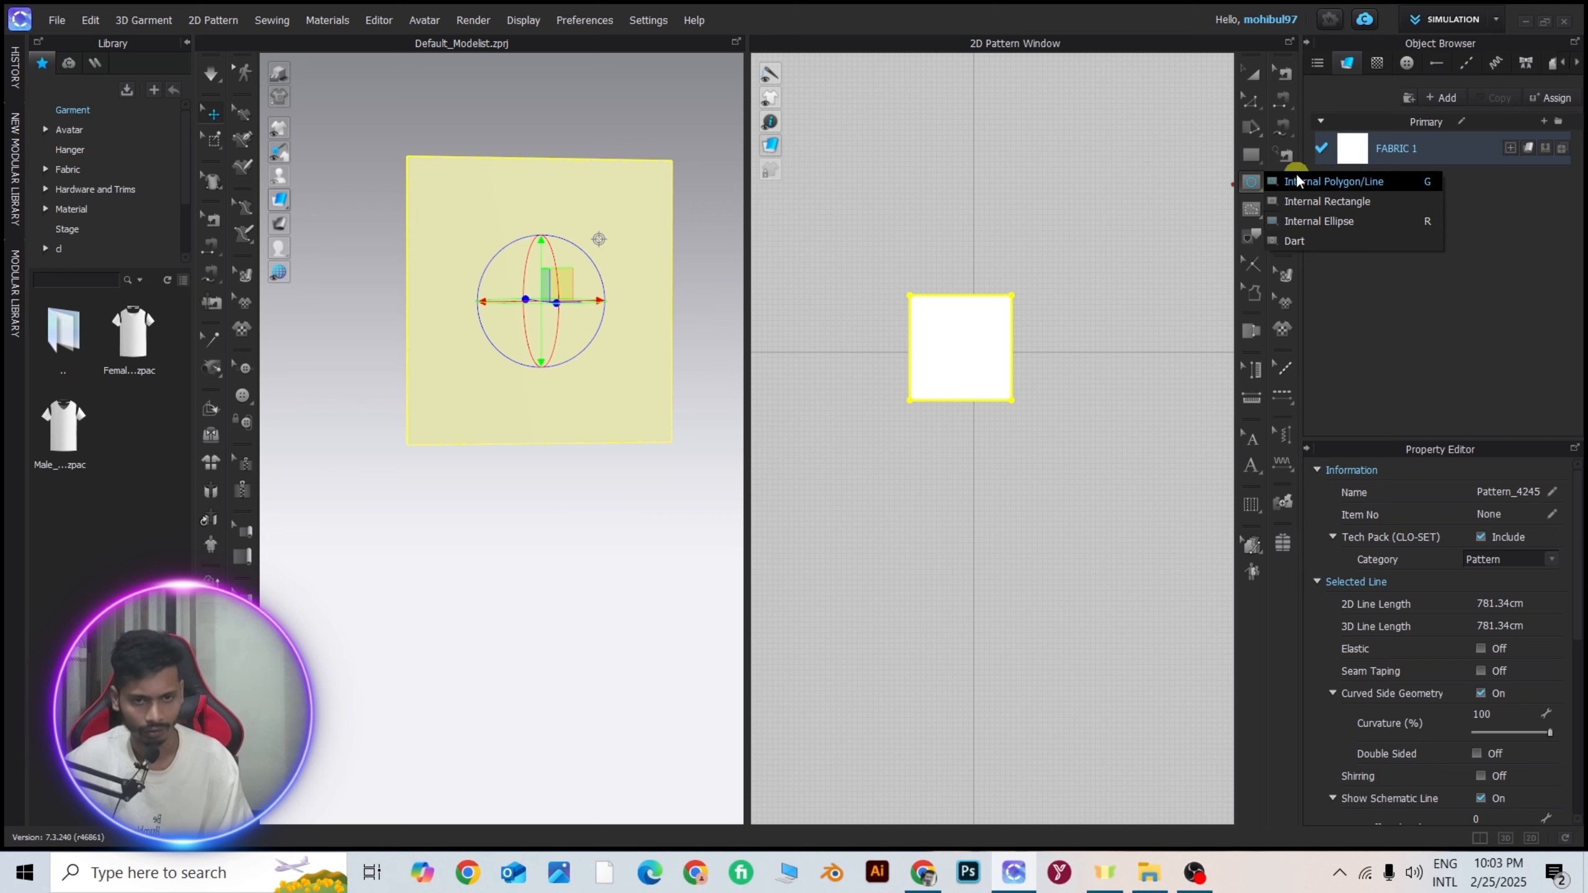
click(1377, 181)
scroll(928, 341, up, 5)
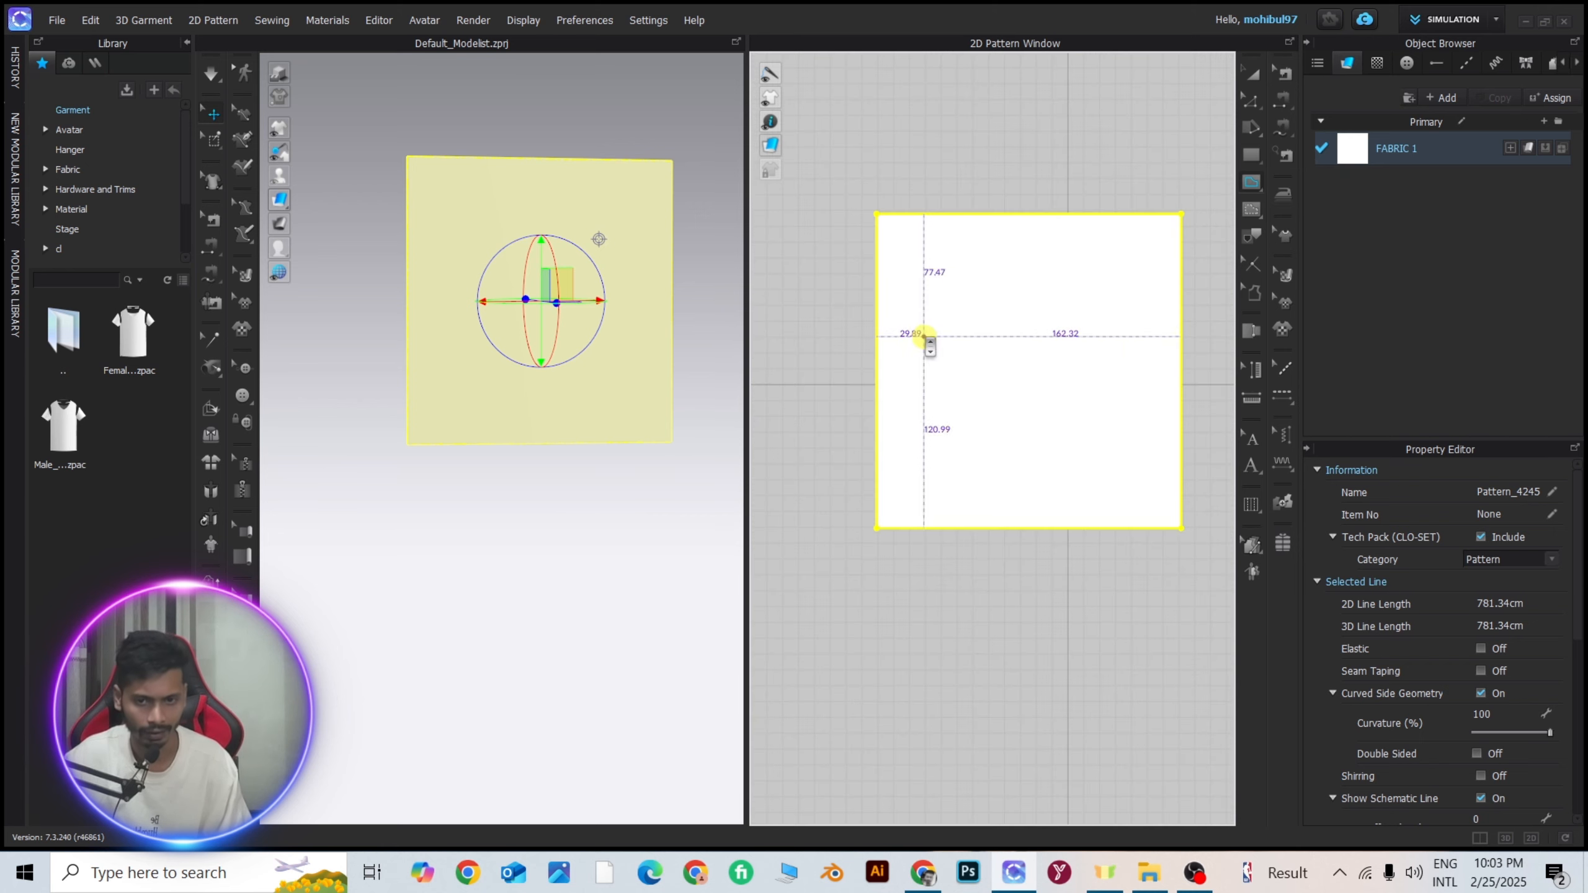
click(876, 383)
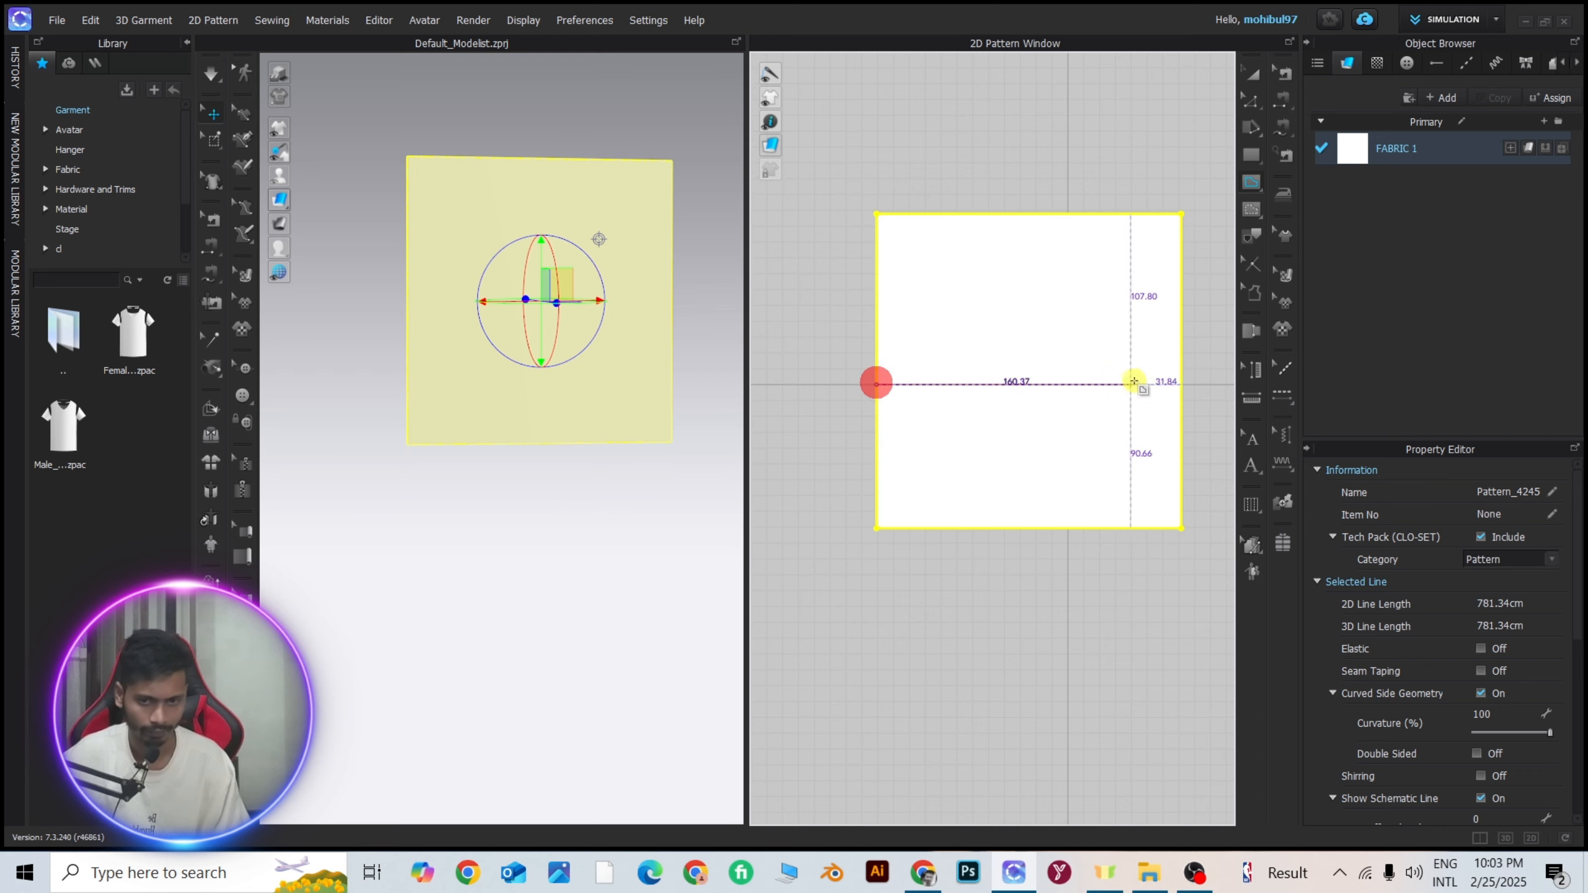
click(1180, 382)
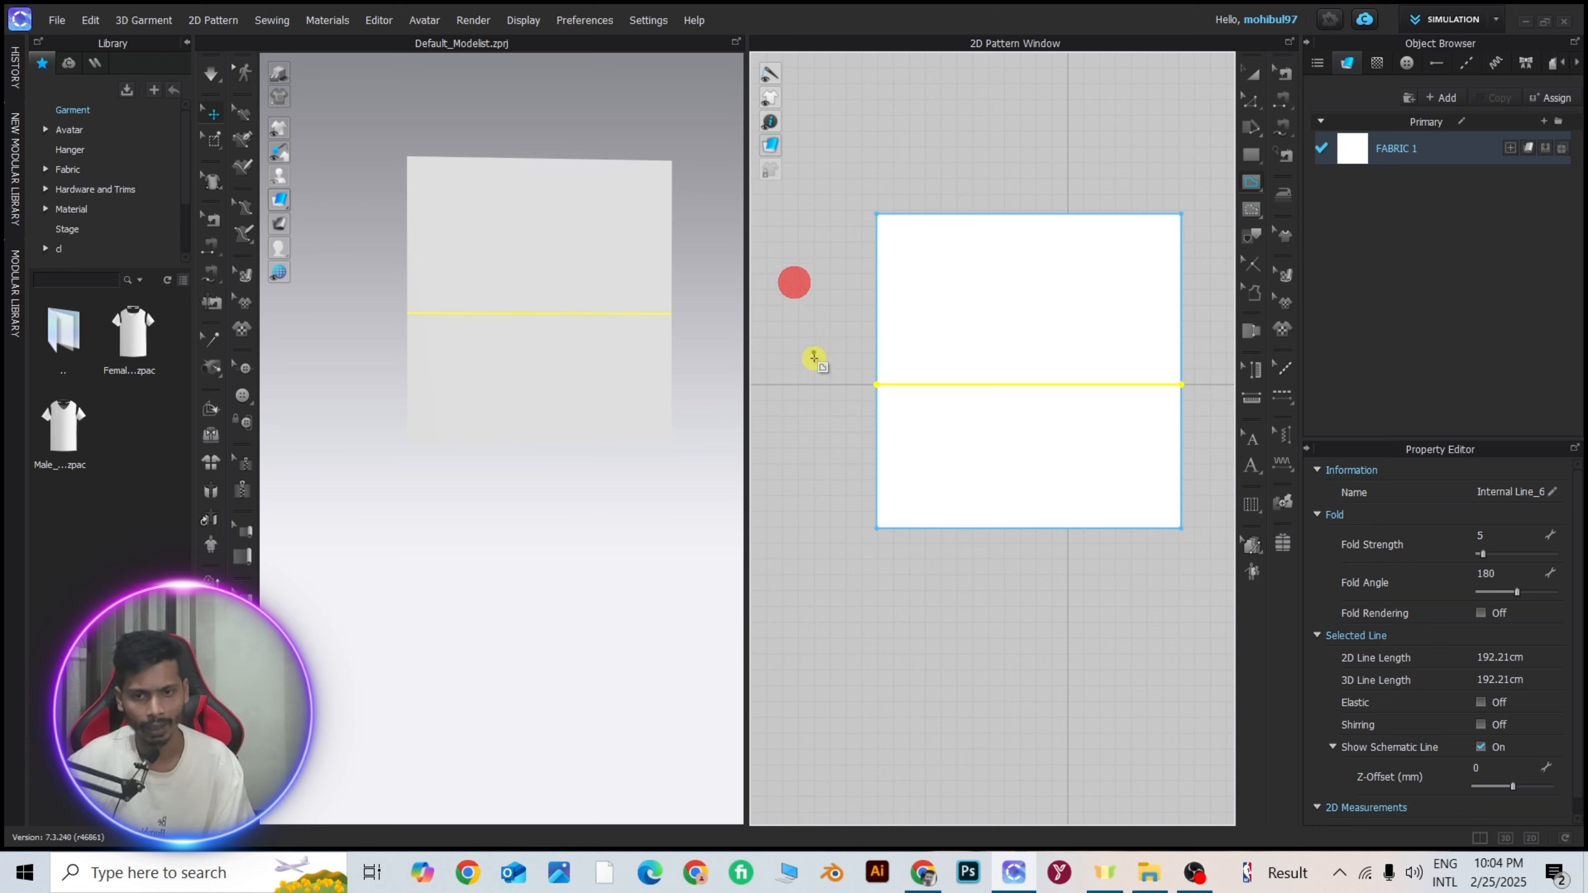
click(1252, 71)
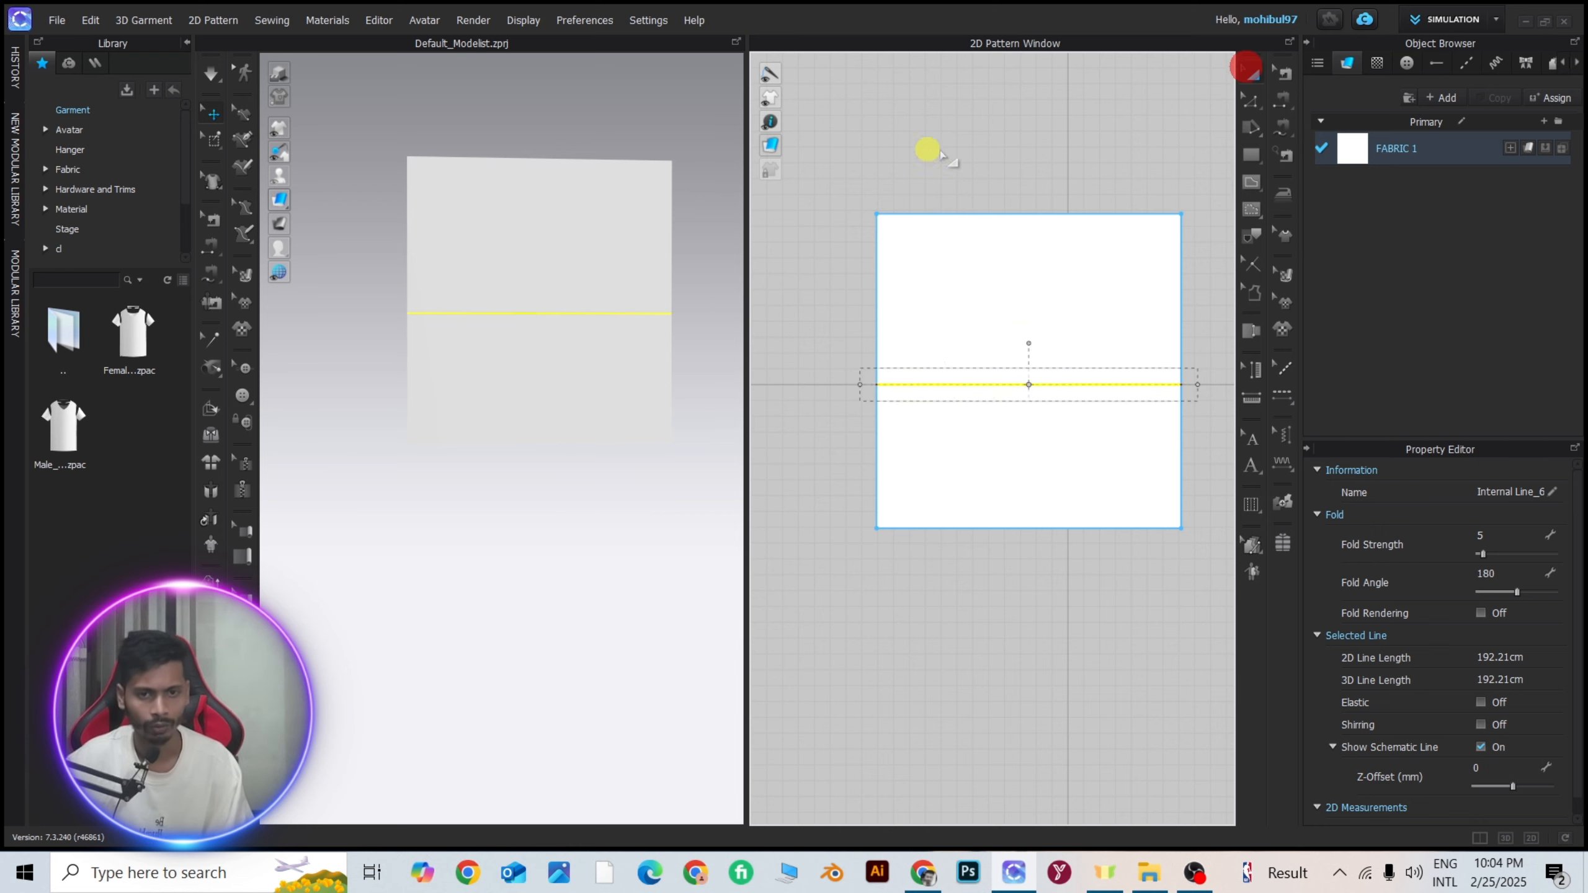
scroll(903, 156, down, 5)
click(905, 157)
Turn on the display of internal lines in the 3D view.
scroll(566, 313, up, 2)
scroll(559, 305, up, 1)
right_drag(556, 305, 616, 306)
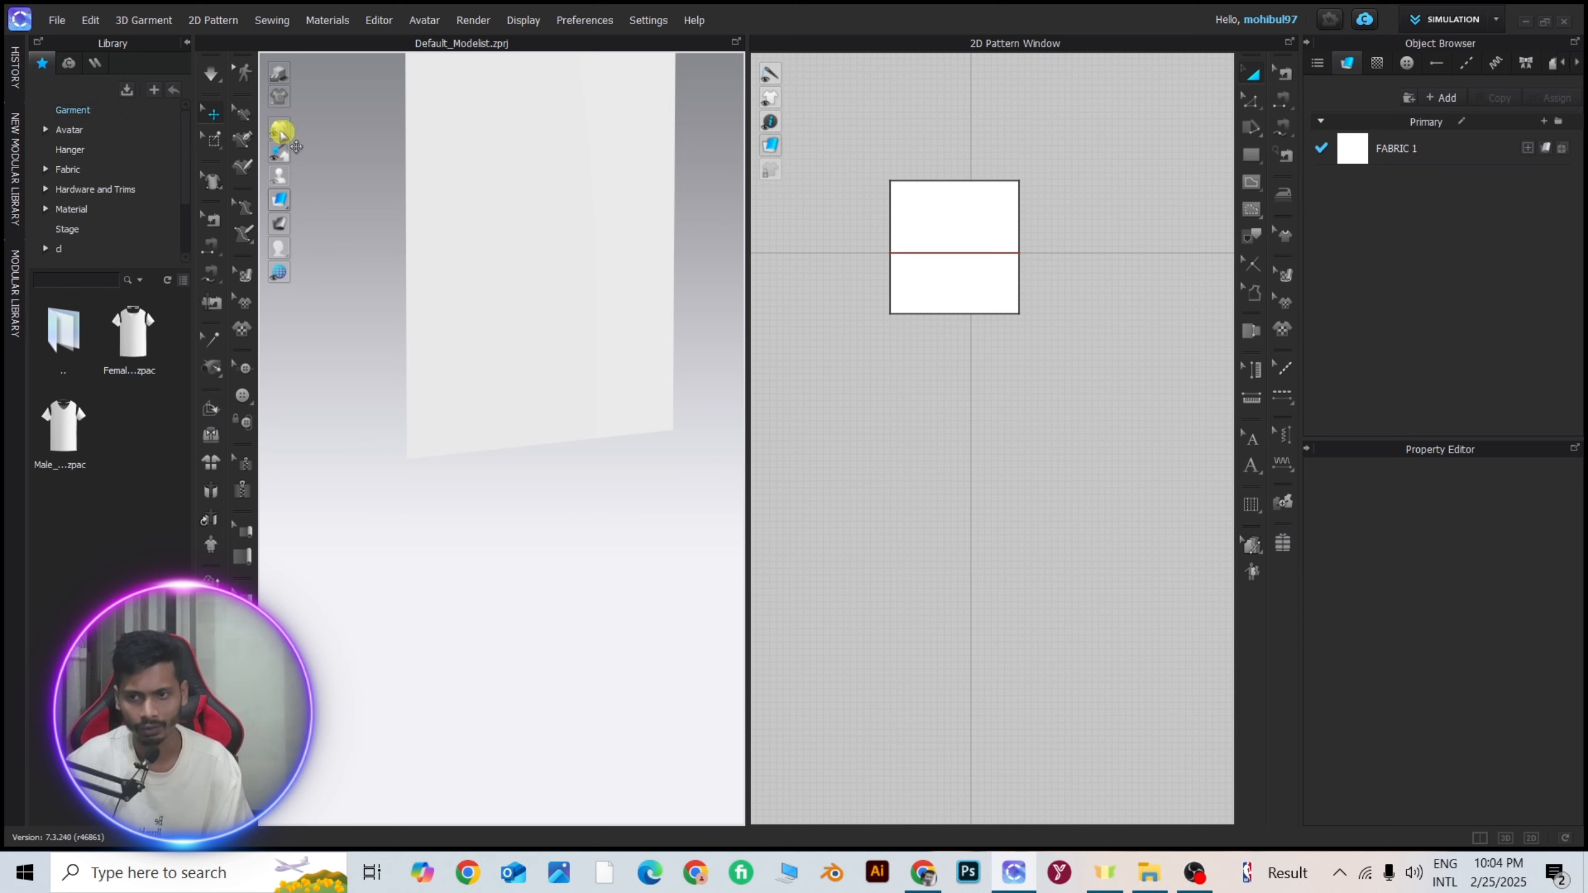
mouse_move(283, 133)
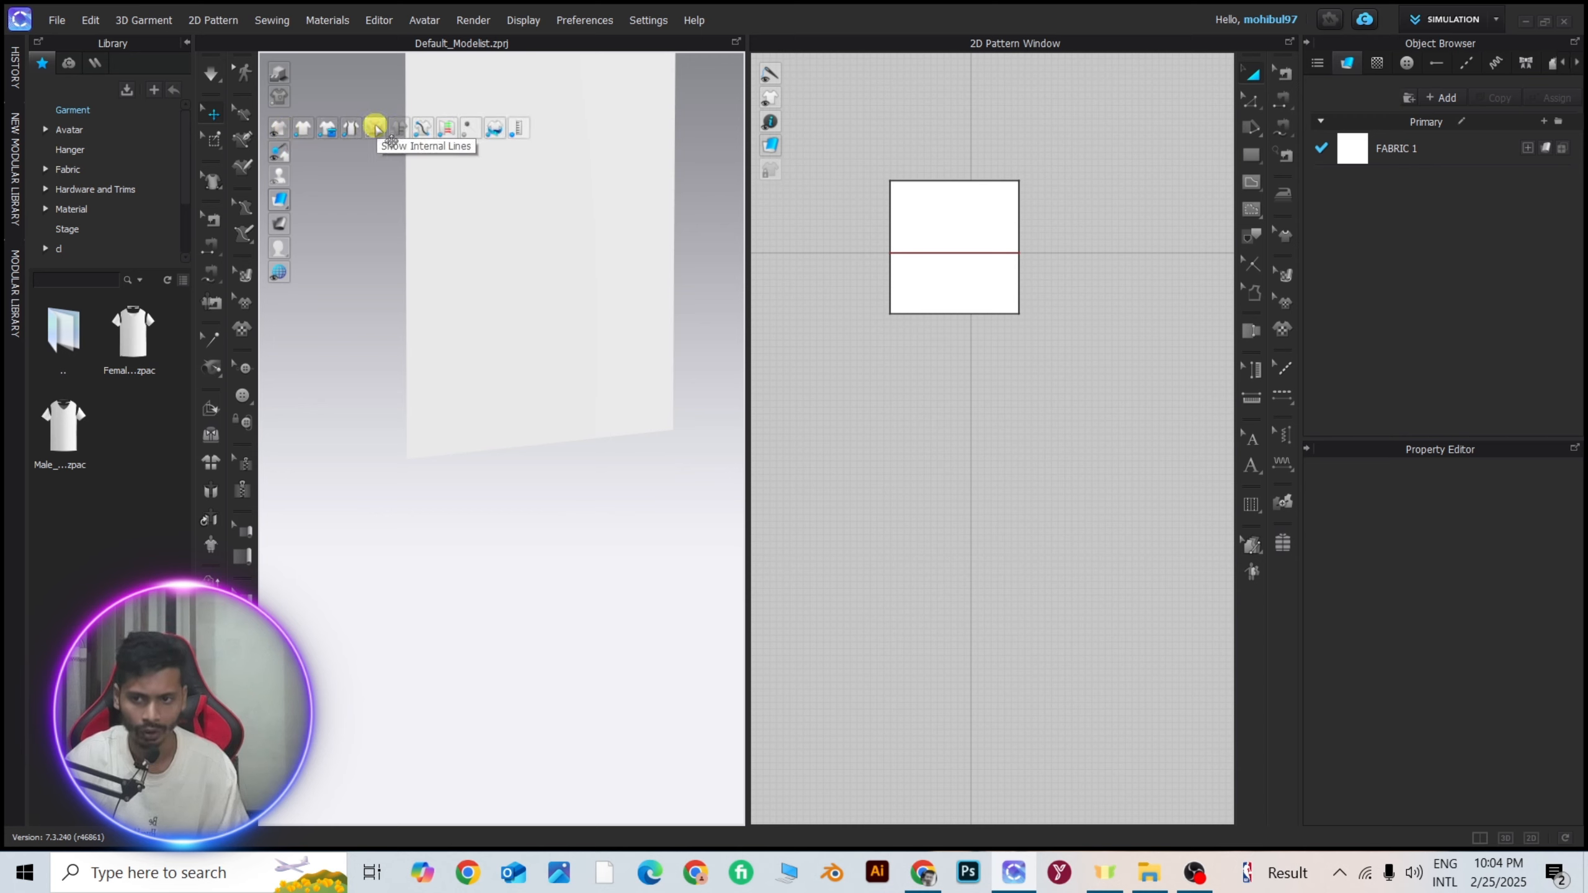
click(376, 129)
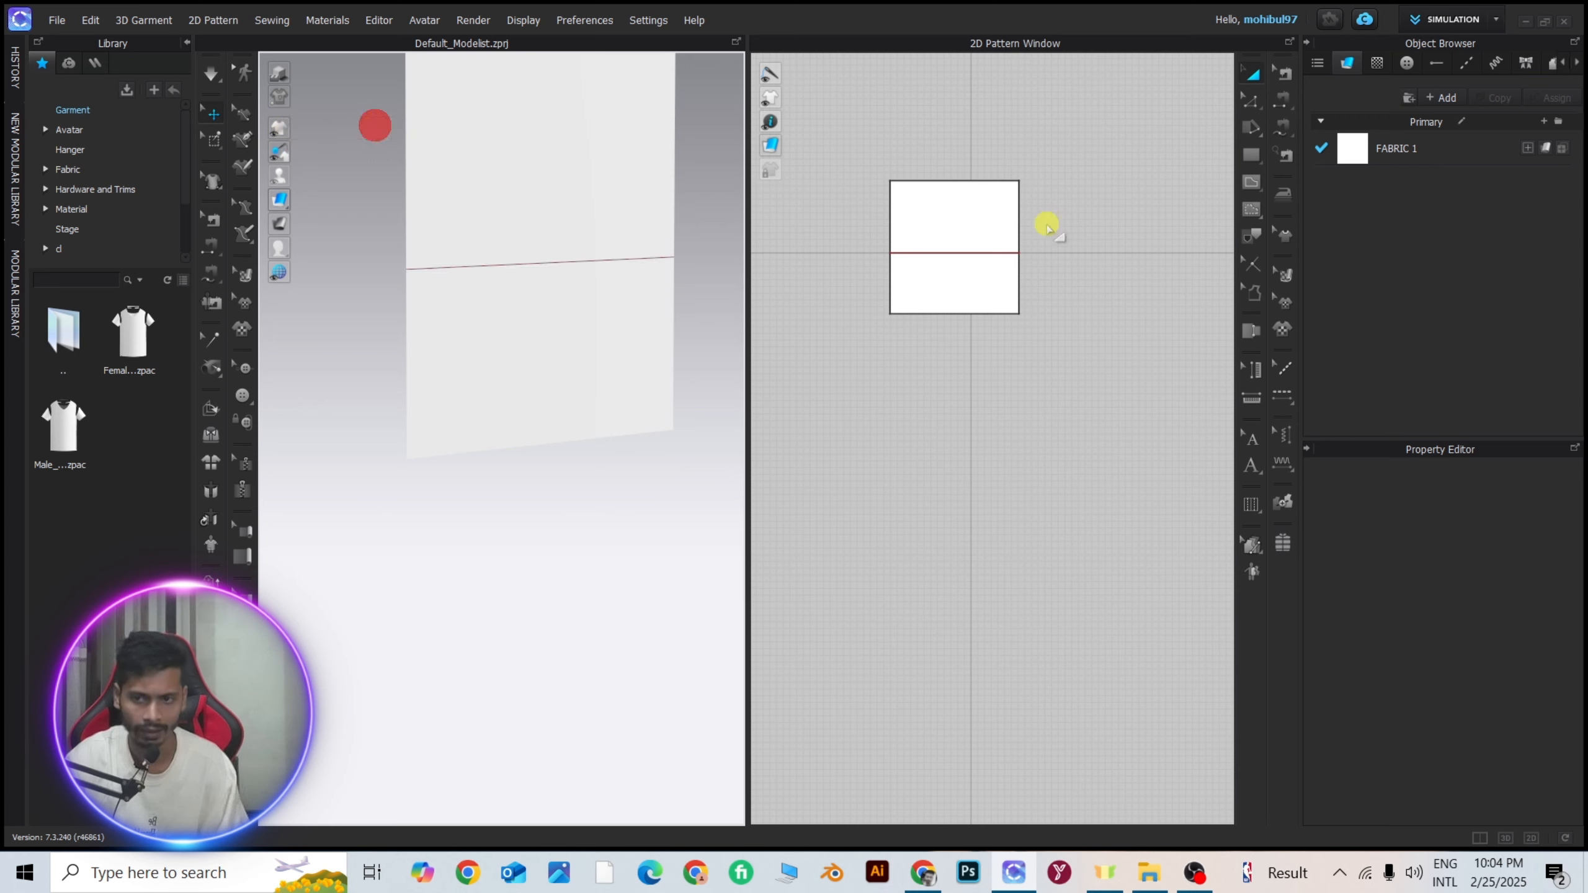
Fold the lower half of the pattern upward along the internal line with Fold Arrangement to a fold angle of 7.
scroll(975, 245, up, 5)
right_click(927, 259)
click(329, 305)
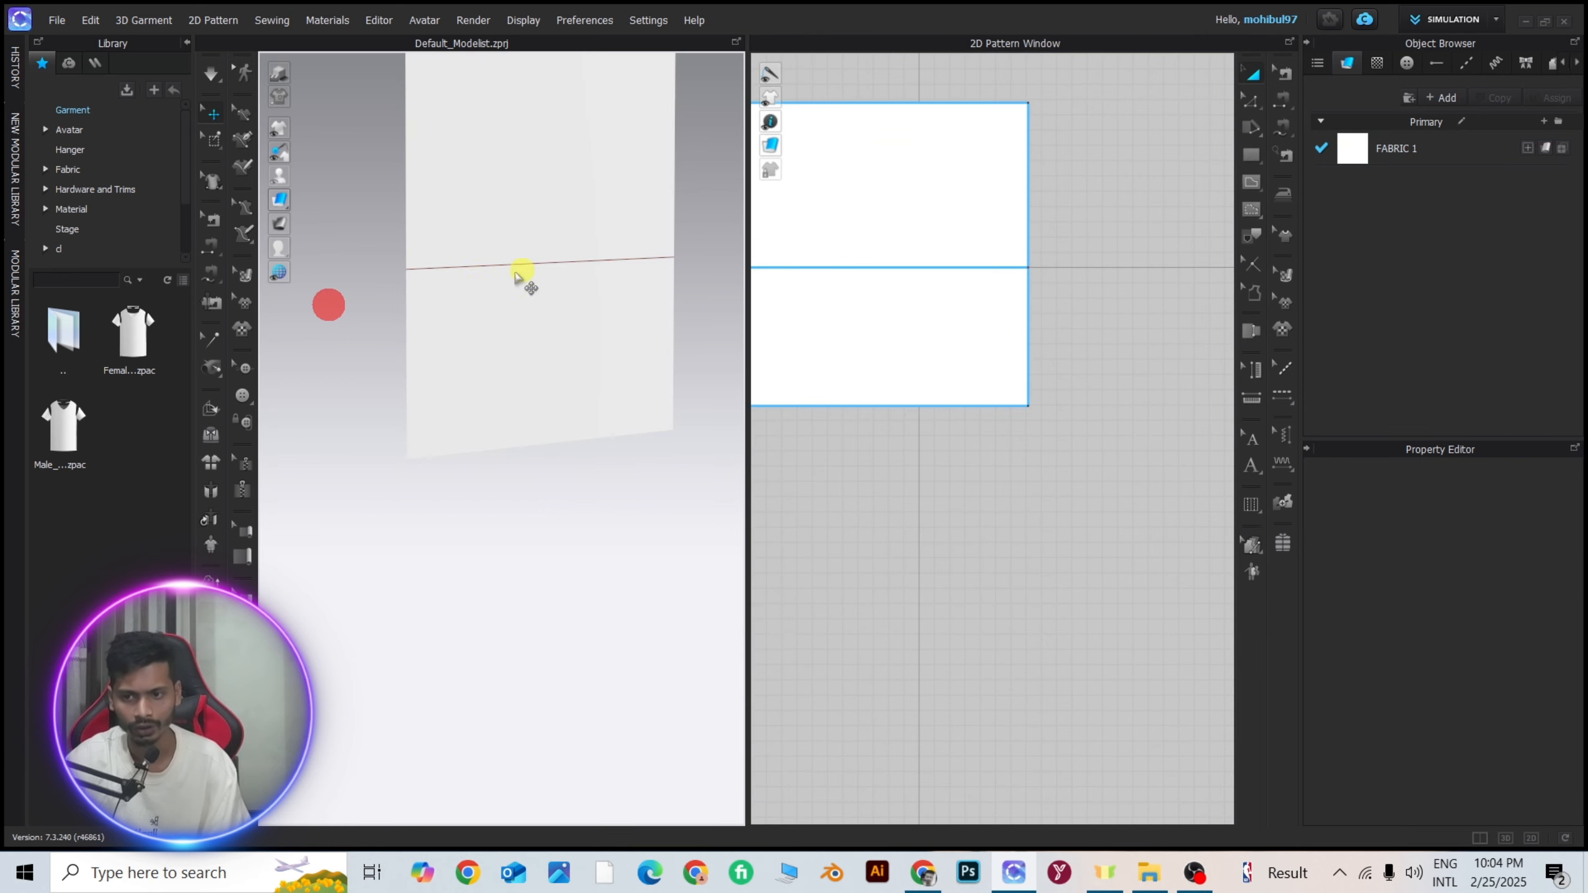
right_drag(528, 267, 479, 265)
right_drag(628, 240, 521, 308)
scroll(567, 242, down, 3)
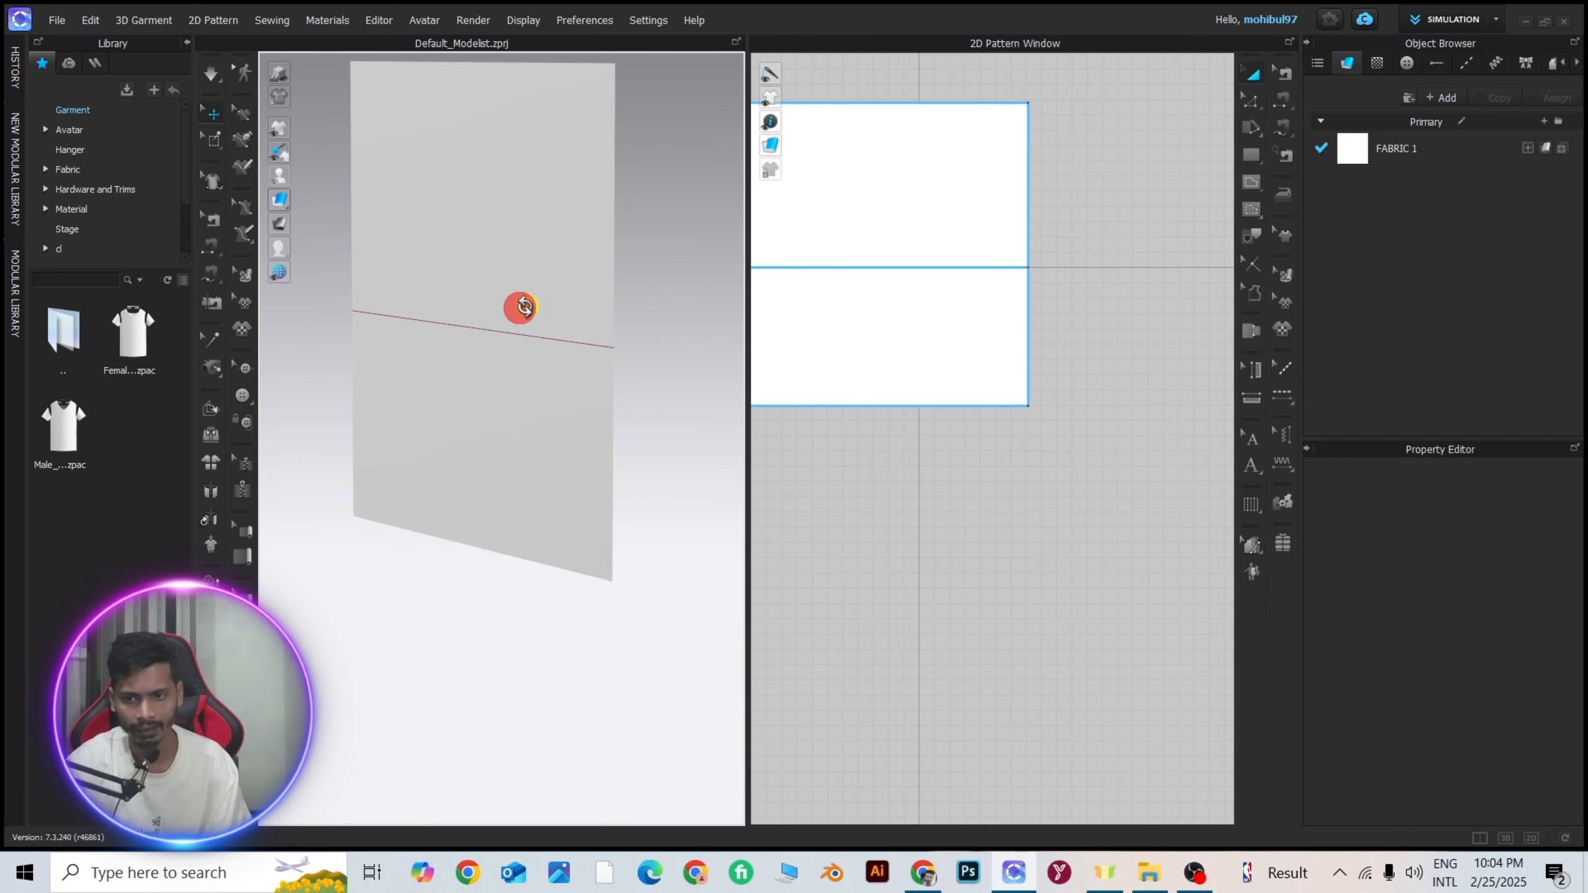
scroll(532, 303, up, 2)
click(211, 409)
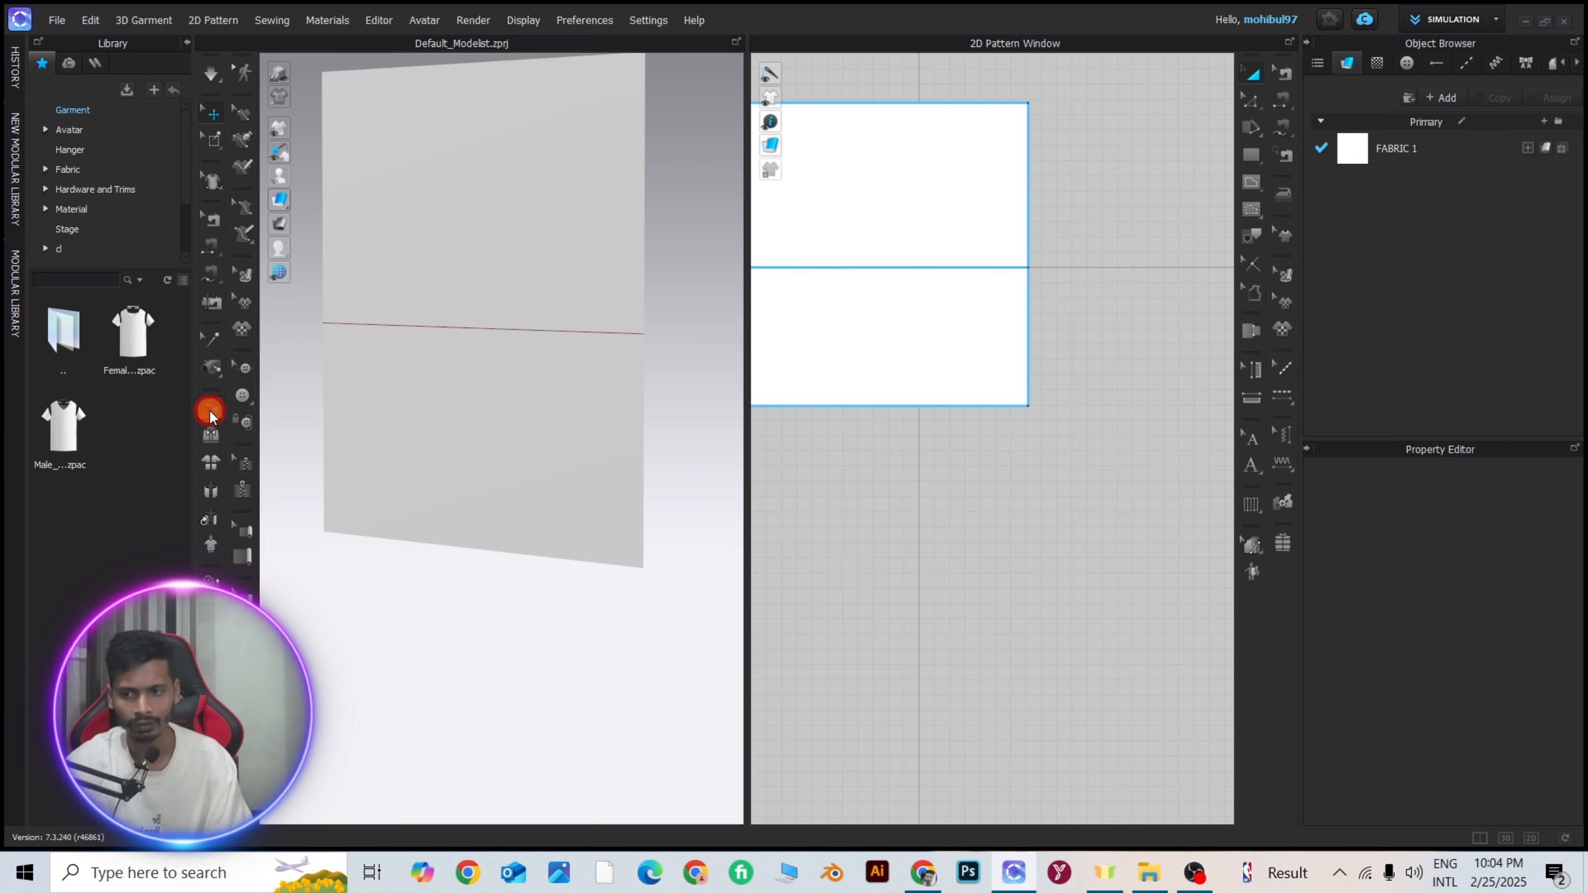
click(493, 327)
right_drag(615, 517, 527, 513)
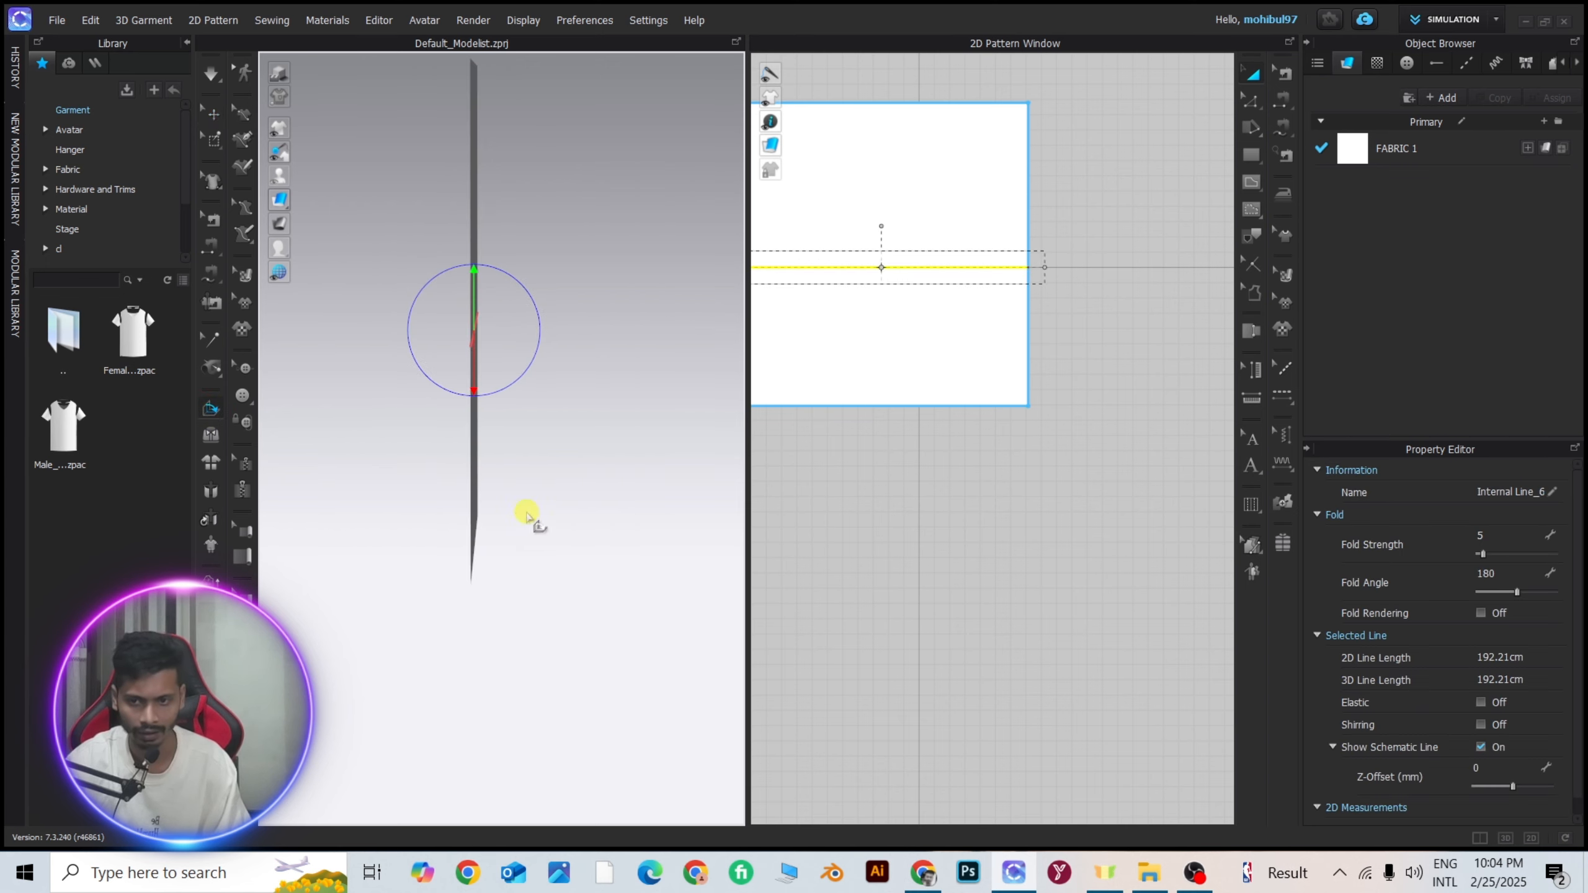
mouse_move(472, 367)
right_down()
mouse_move(412, 369)
mouse_move(465, 348)
right_up()
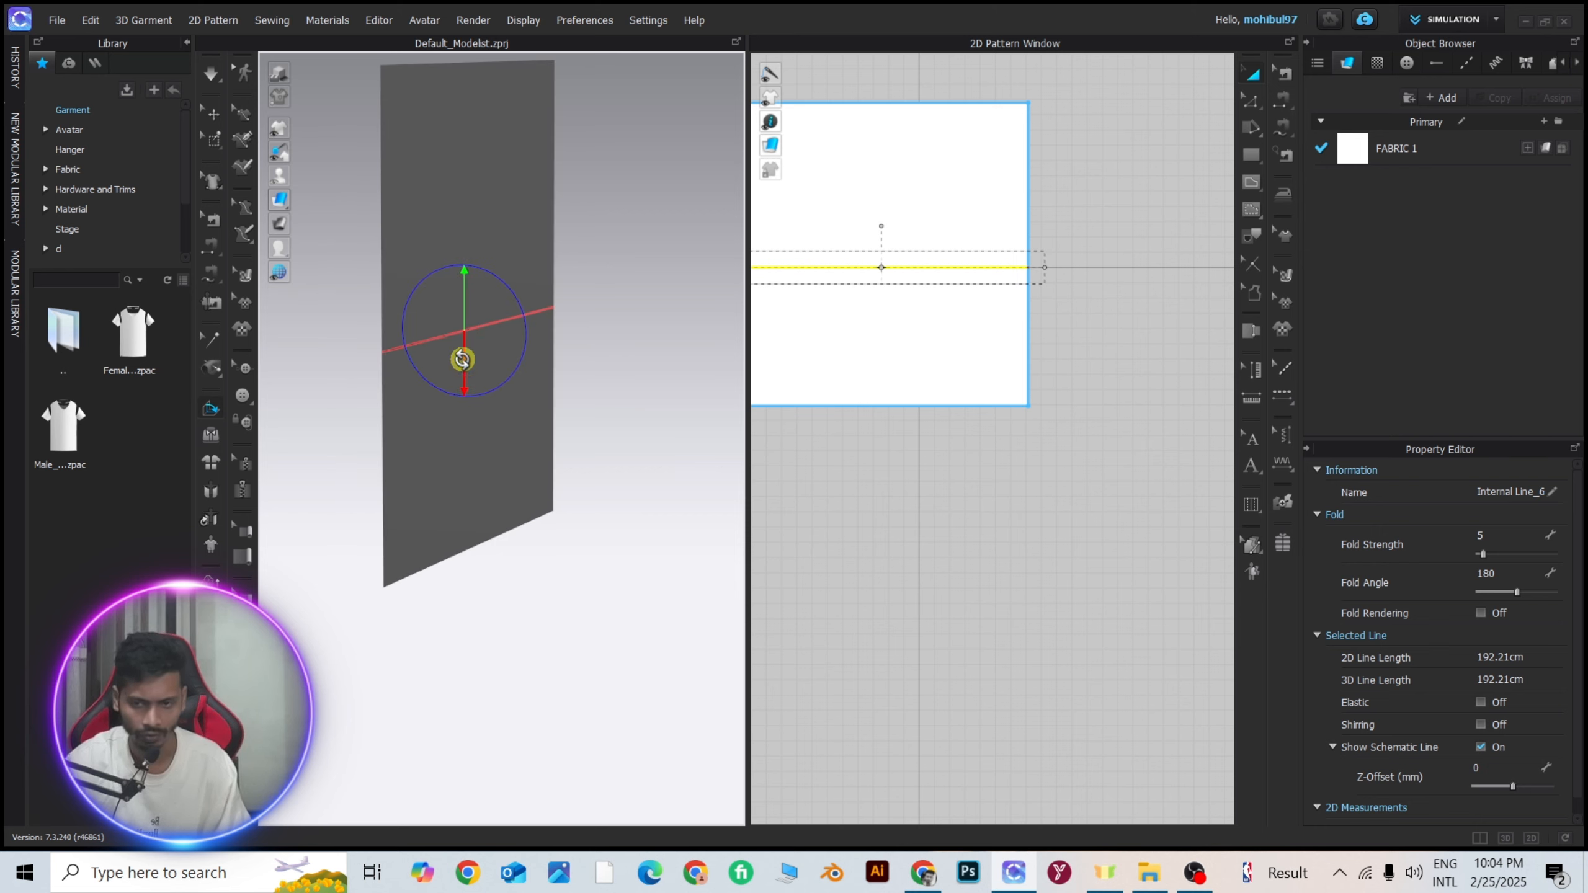
drag(461, 359, 539, 286)
right_drag(496, 276, 244, 287)
right_drag(611, 294, 707, 293)
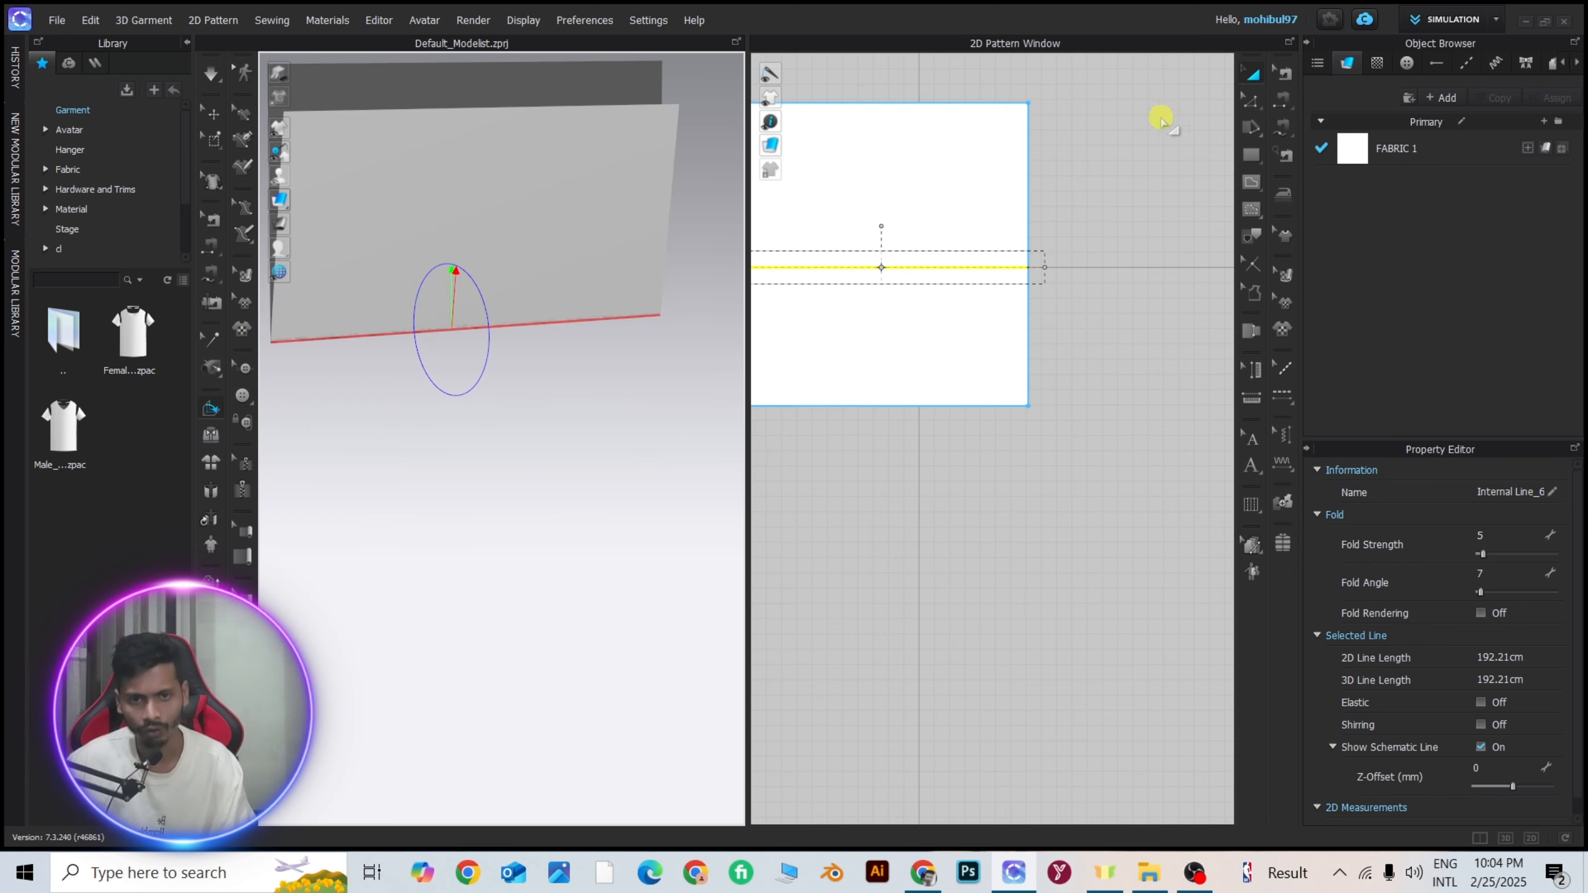
Simulate the folded pattern briefly while pulling the fabric downward in the 3D view, and stop the simulation.
click(1256, 77)
scroll(560, 379, down, 4)
click(528, 298)
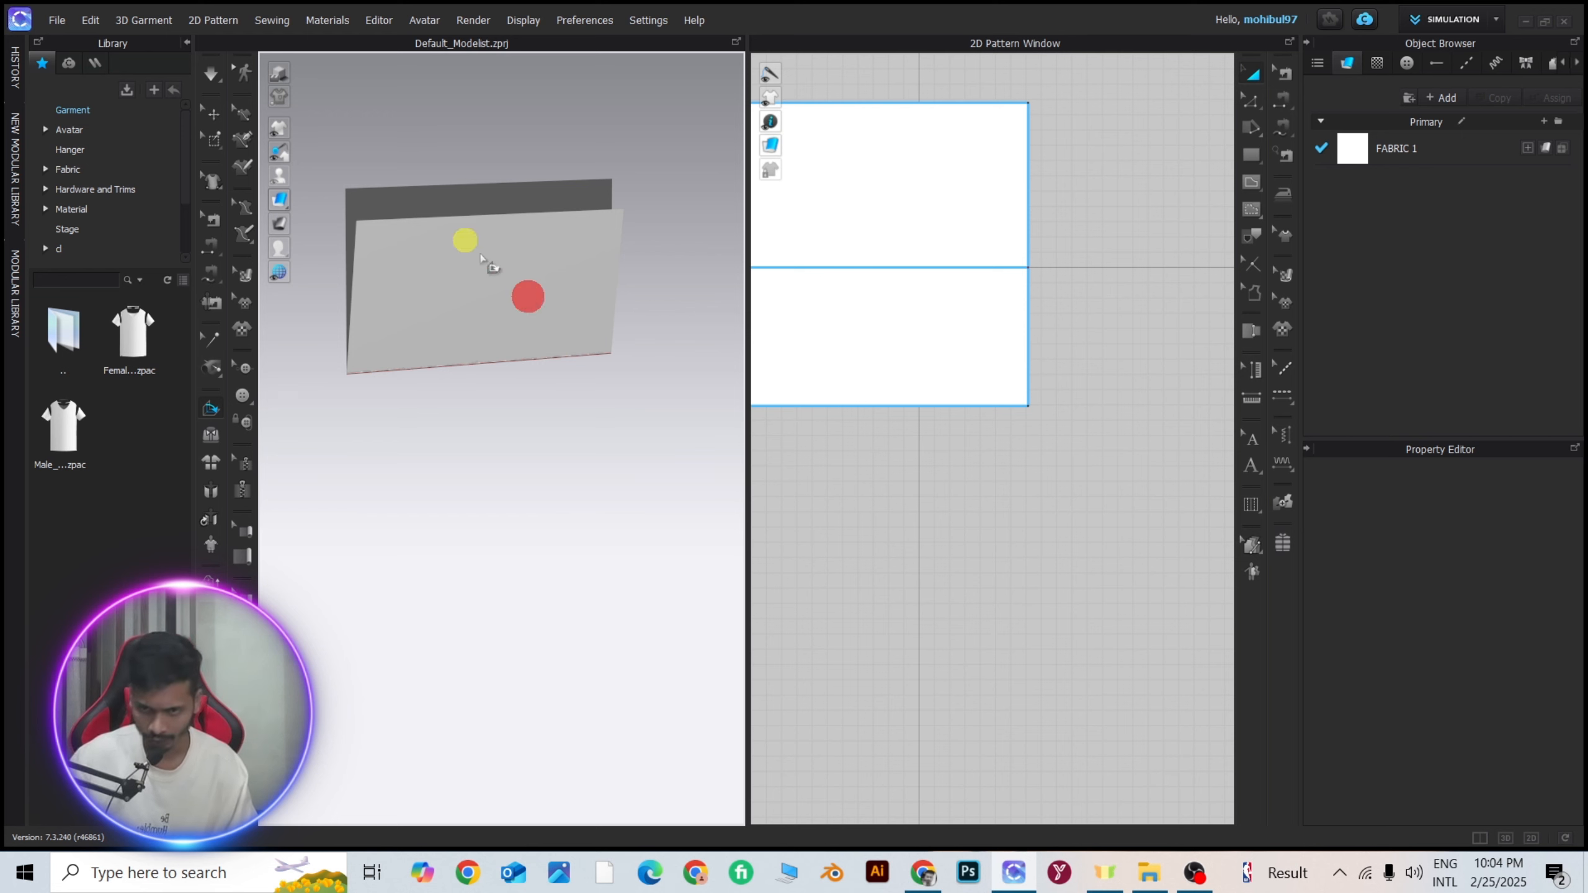
click(513, 249)
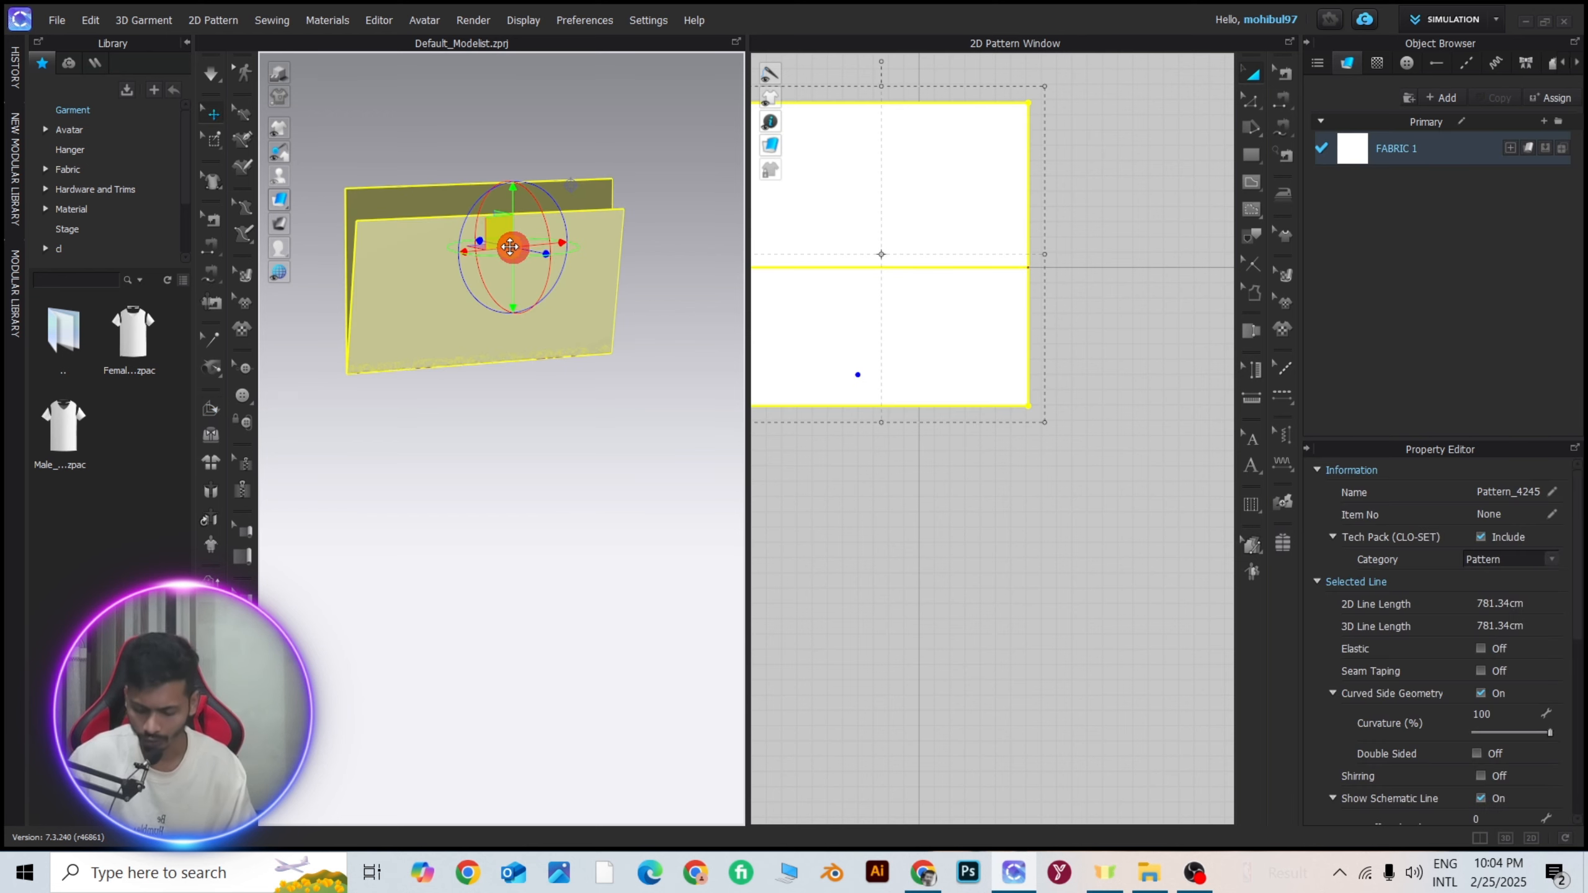
key(space)
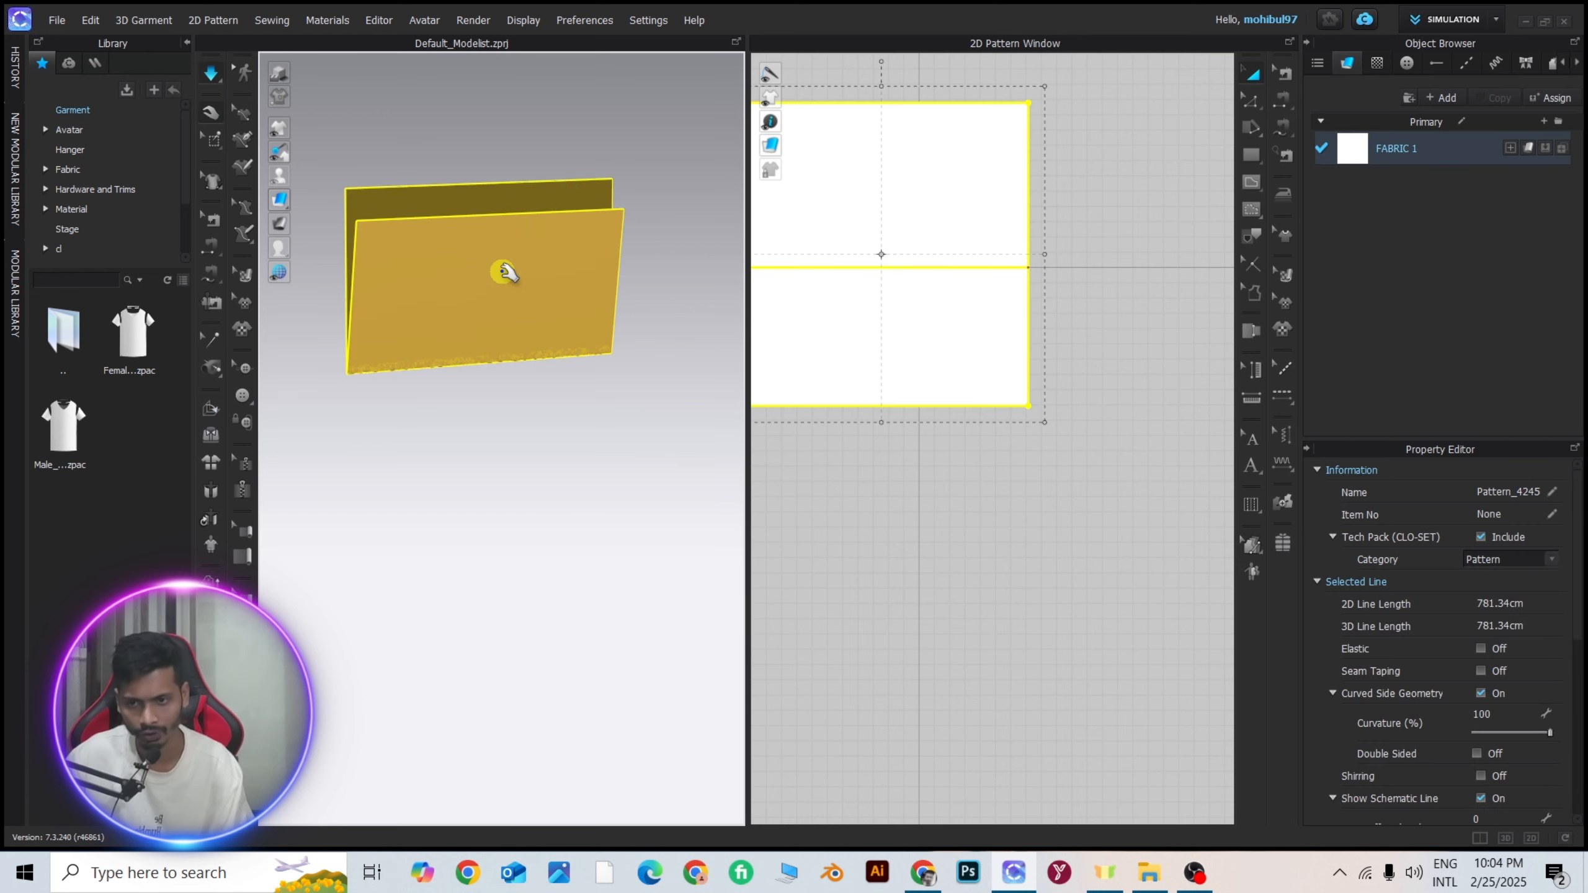
mouse_move(509, 282)
right_down()
mouse_move(592, 323)
mouse_move(446, 305)
mouse_move(496, 344)
mouse_move(427, 317)
mouse_move(552, 387)
right_up()
key(space)
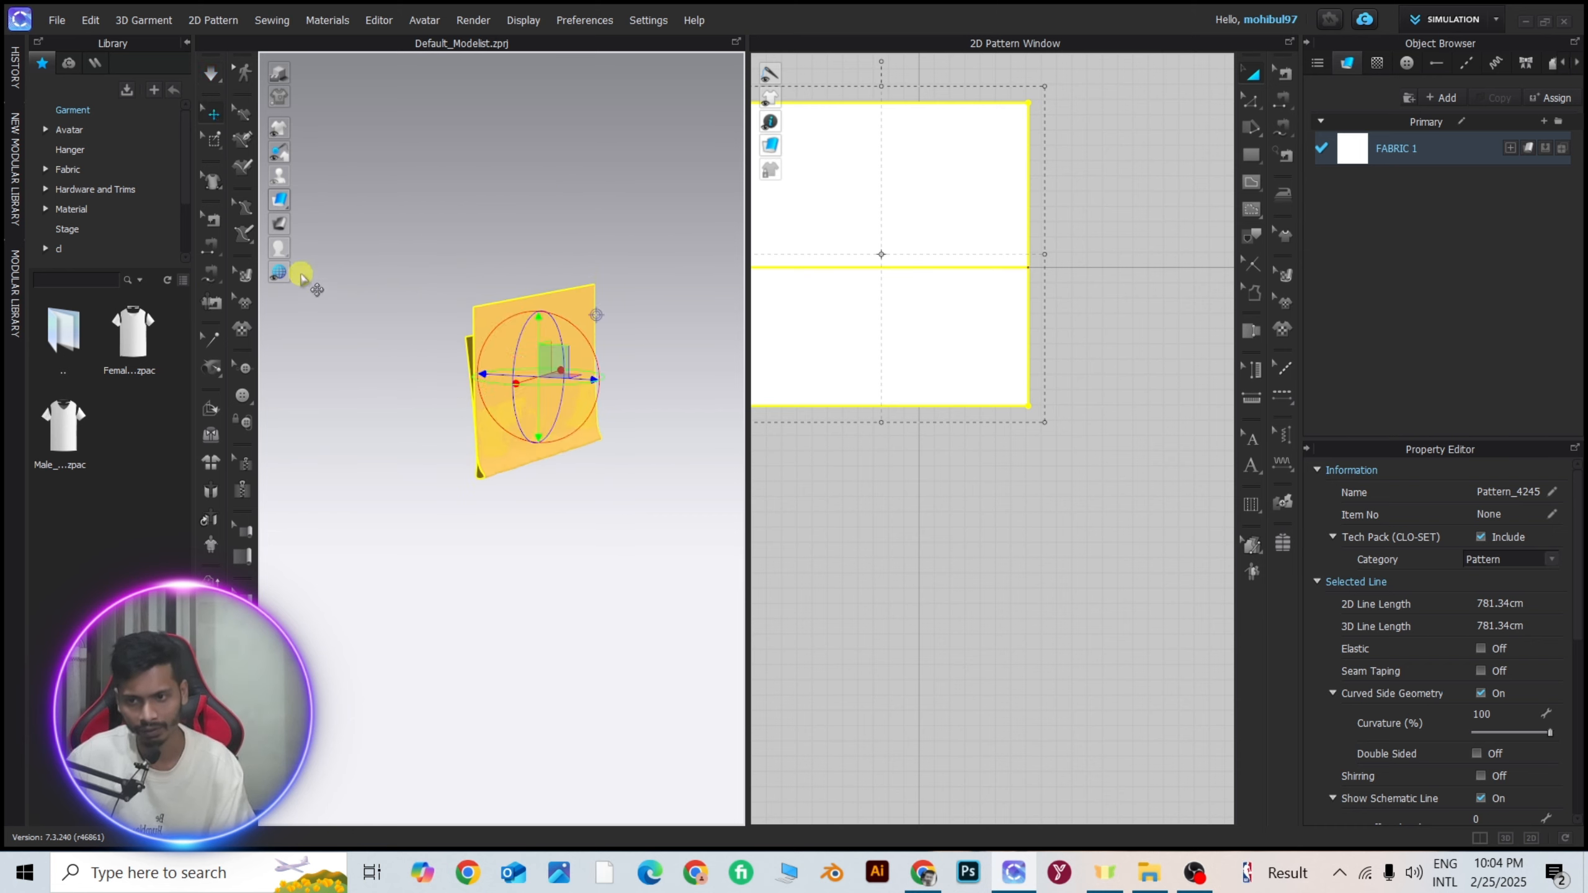
Show the ground grid in the 3D window and simulate the folded pattern until it lies on the grid.
mouse_move(279, 276)
click(399, 272)
right_drag(477, 469, 560, 488)
key(space)
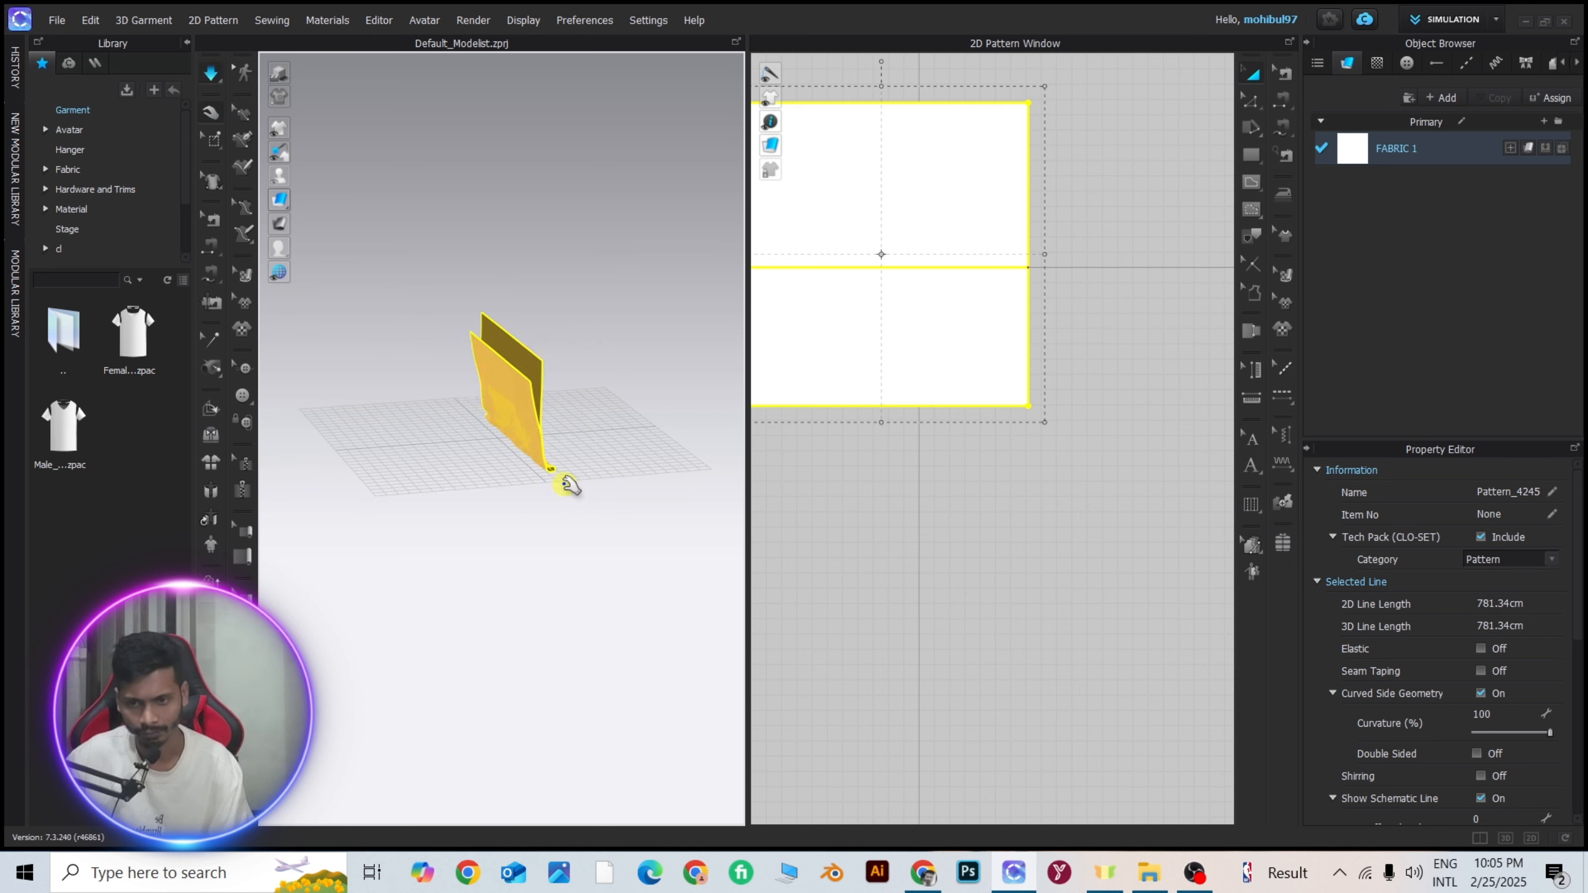
right_drag(566, 464, 648, 461)
key(space)
scroll(570, 480, up, 4)
click(550, 463)
right_drag(578, 539, 490, 460)
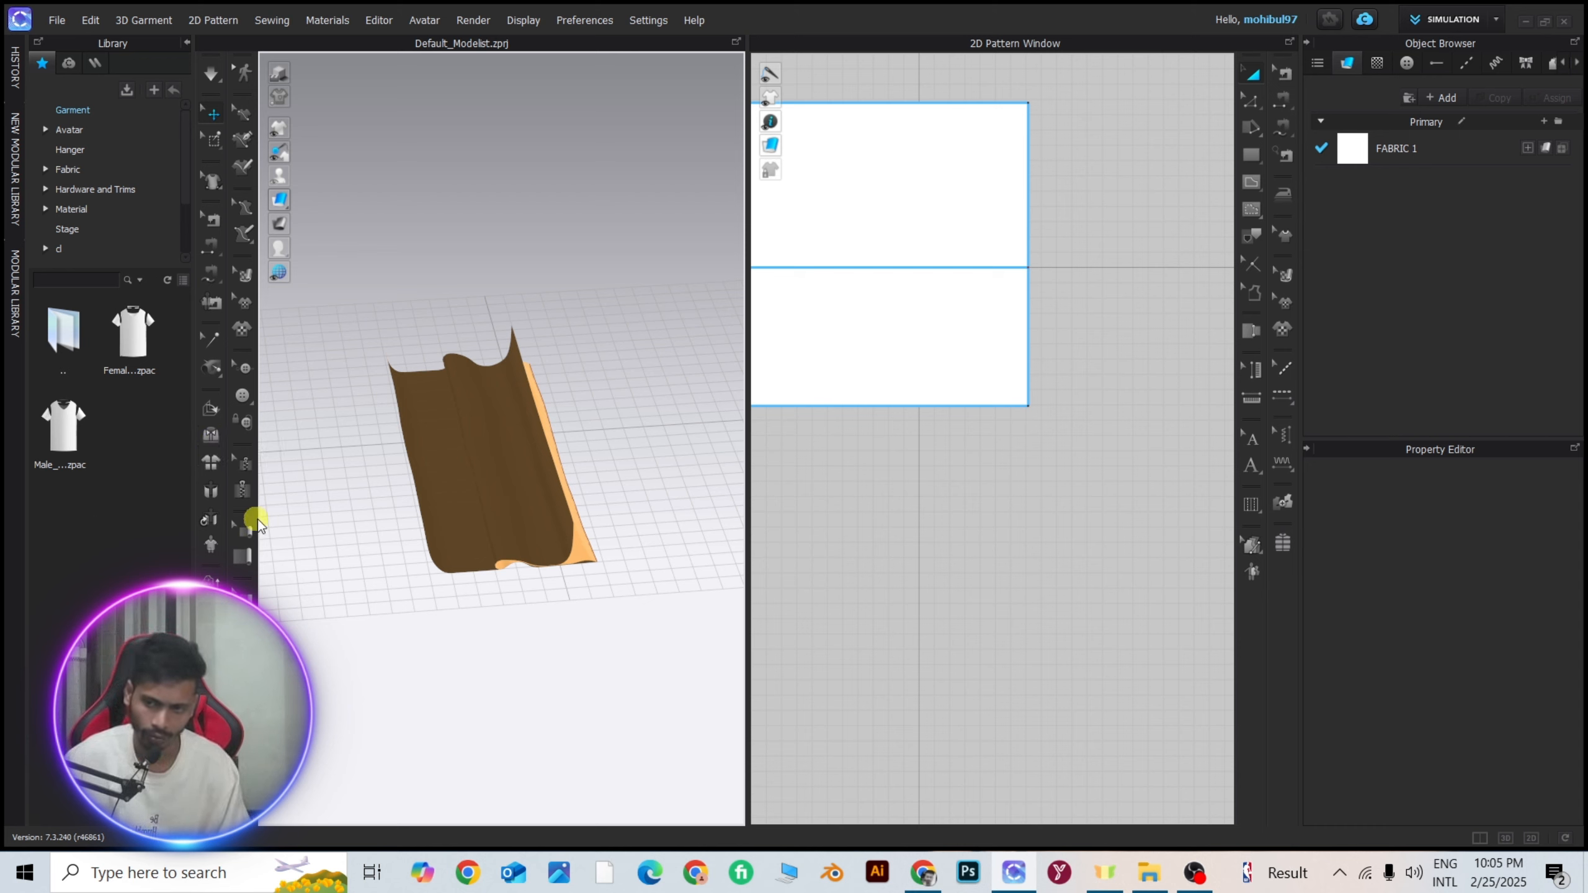
Flatten the pattern with Reset 2D Arrangement (All) and move it up above the grid.
click(212, 470)
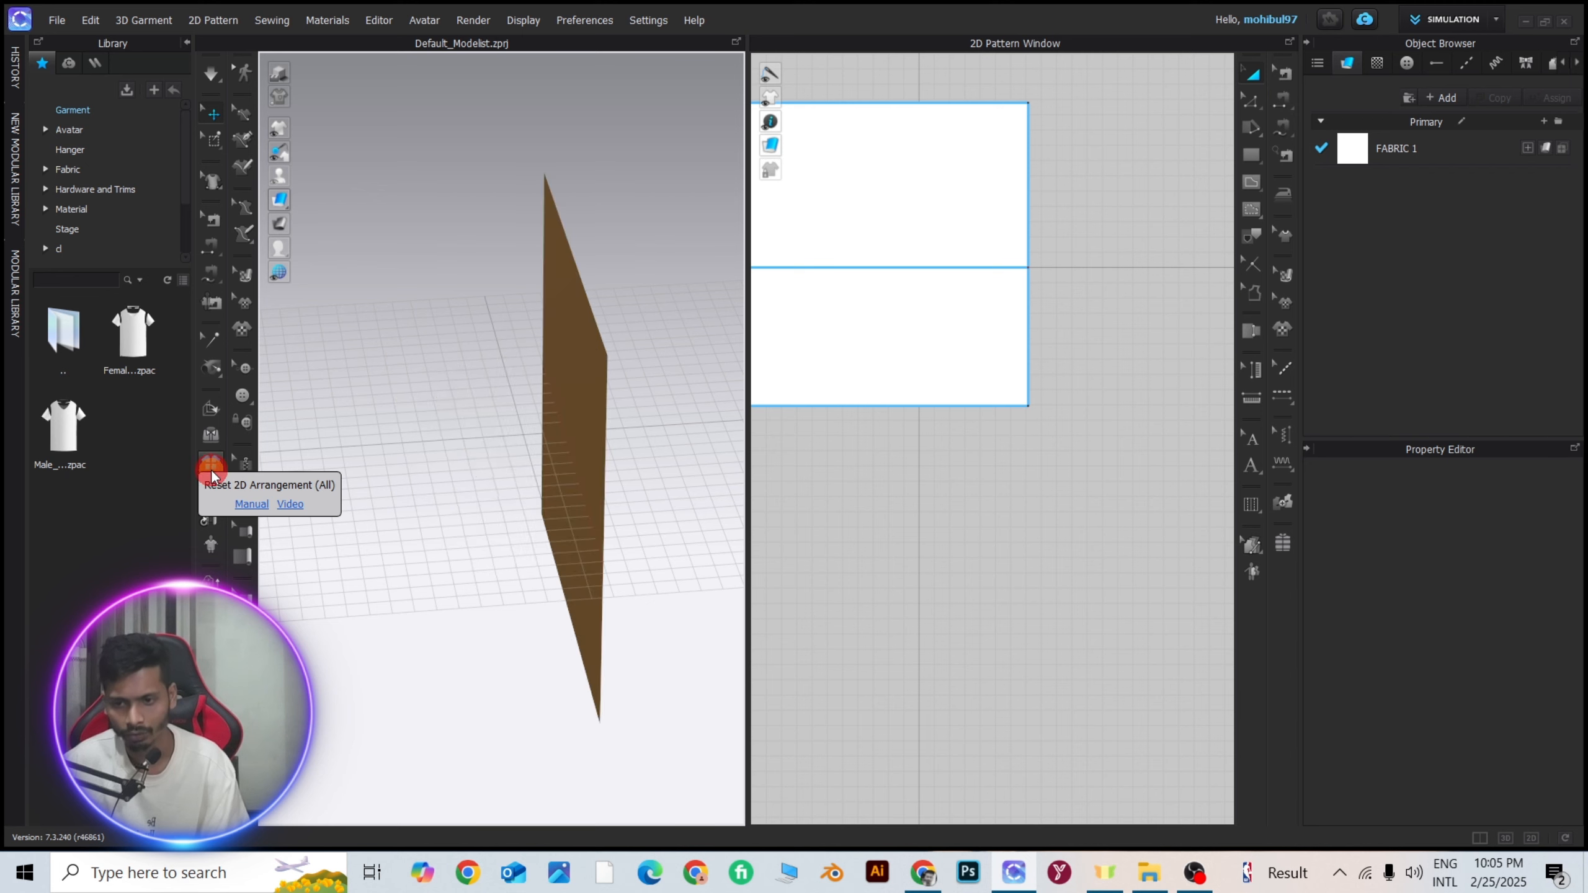
scroll(536, 455, down, 3)
right_drag(539, 457, 496, 422)
drag(503, 399, 504, 177)
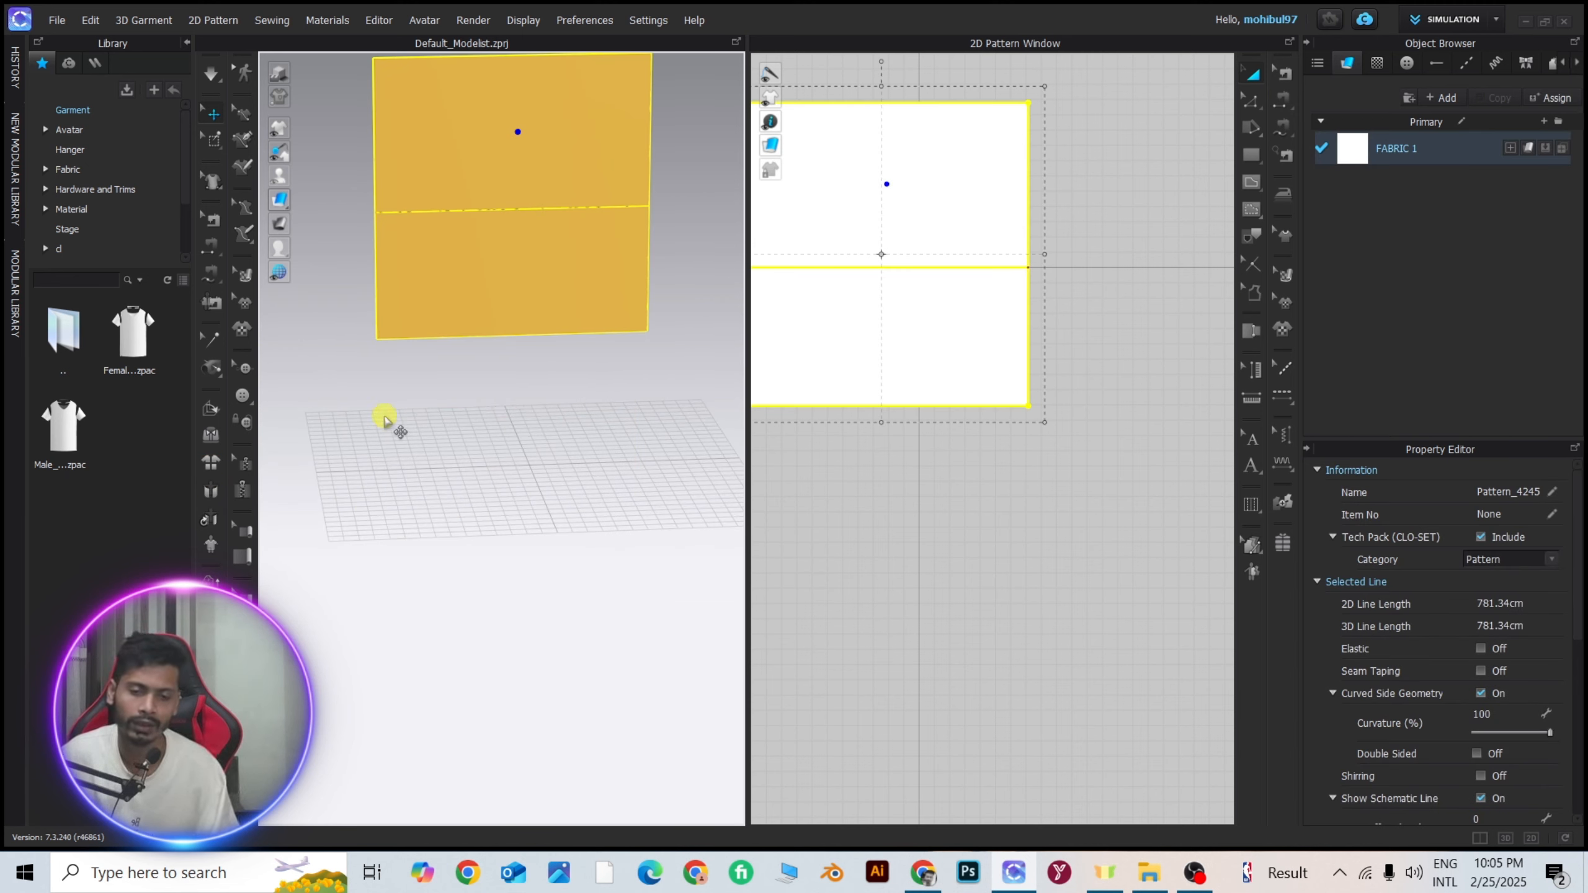
Reset the 2D arrangement of all patterns again, followed by their 3D arrangement.
right_click(443, 132)
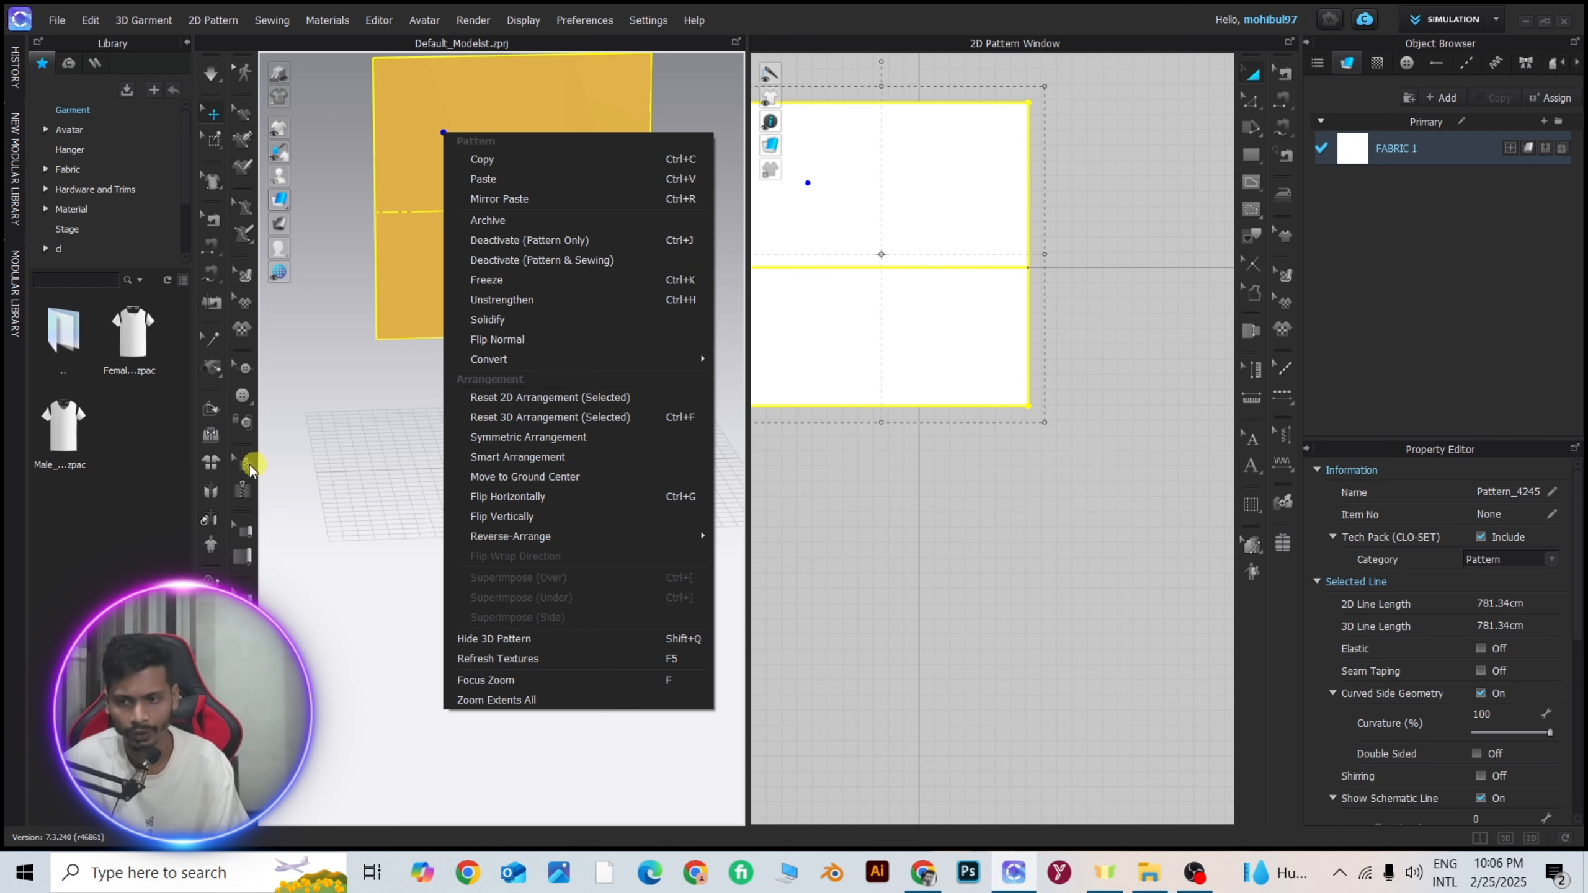
click(366, 487)
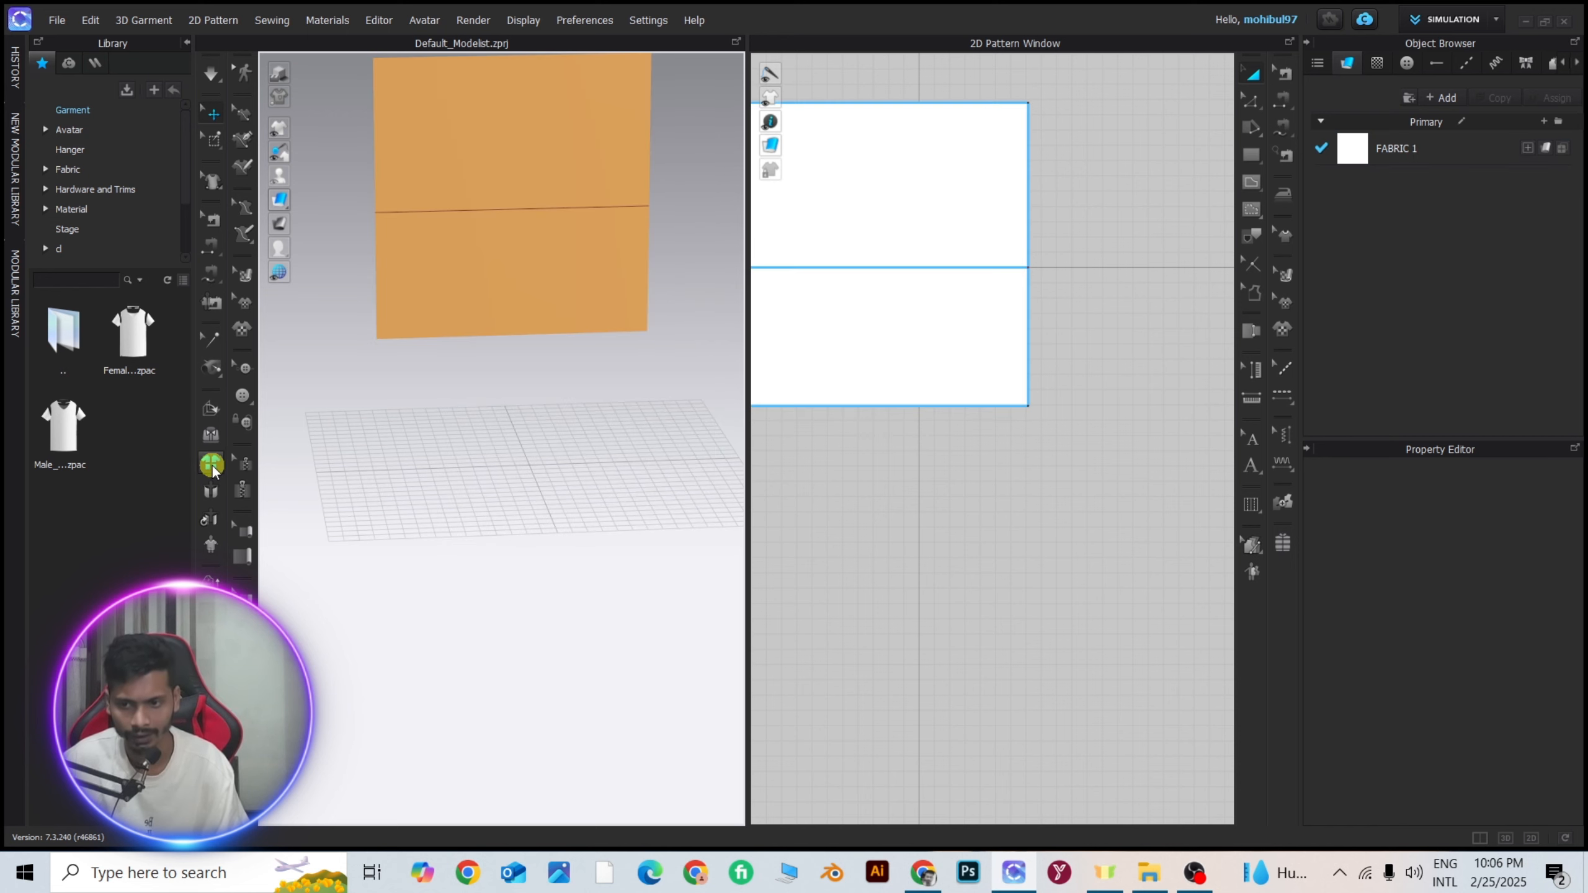
click(212, 464)
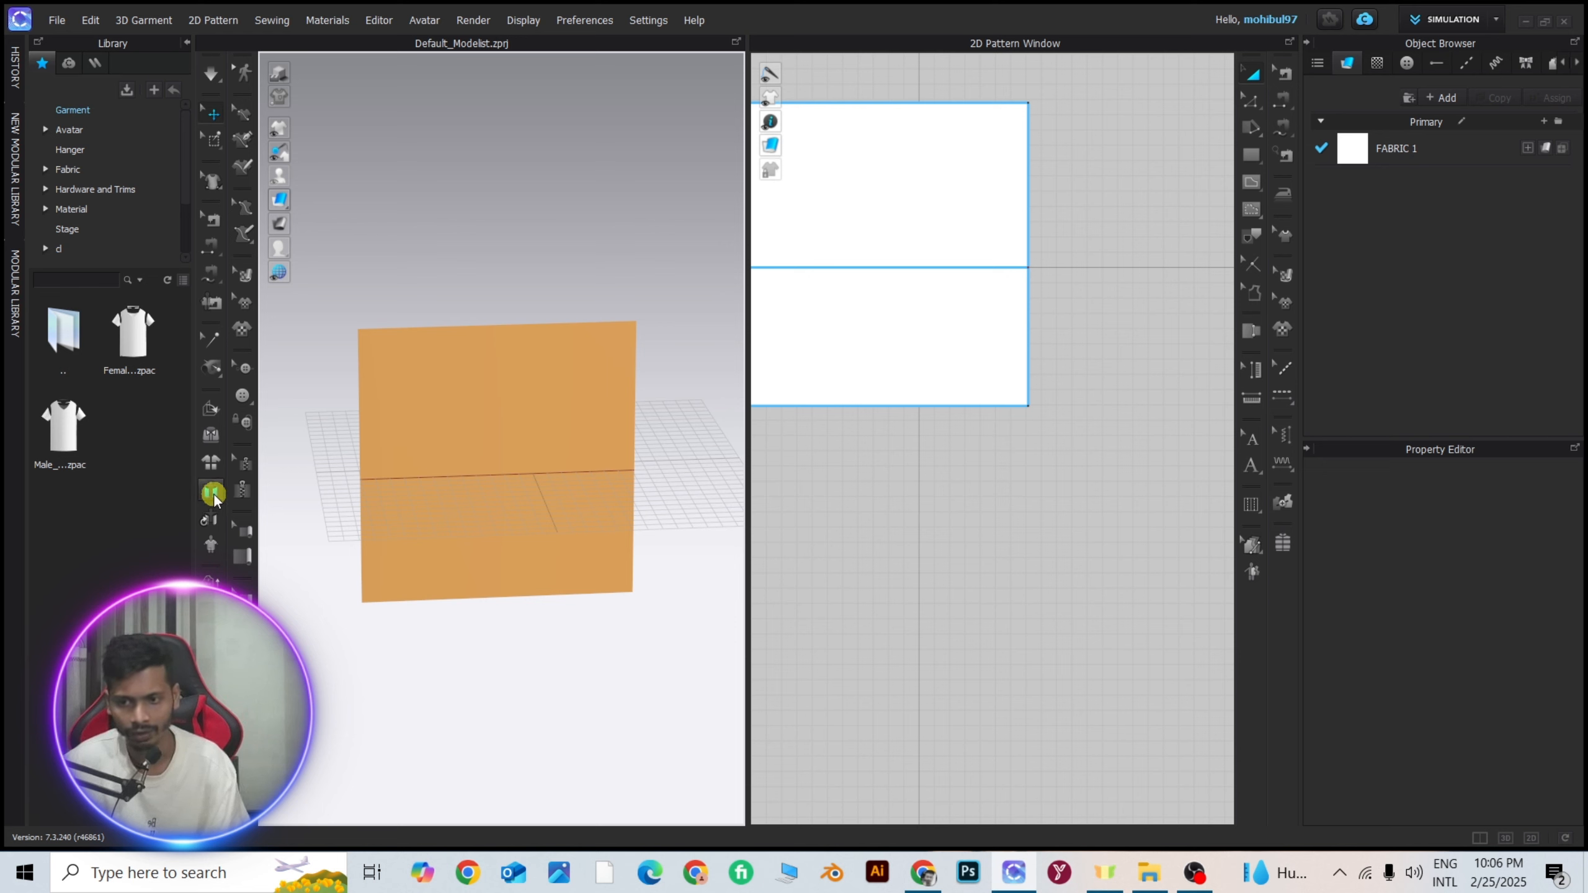
click(213, 494)
Delete the square pattern with its internal line.
click(542, 395)
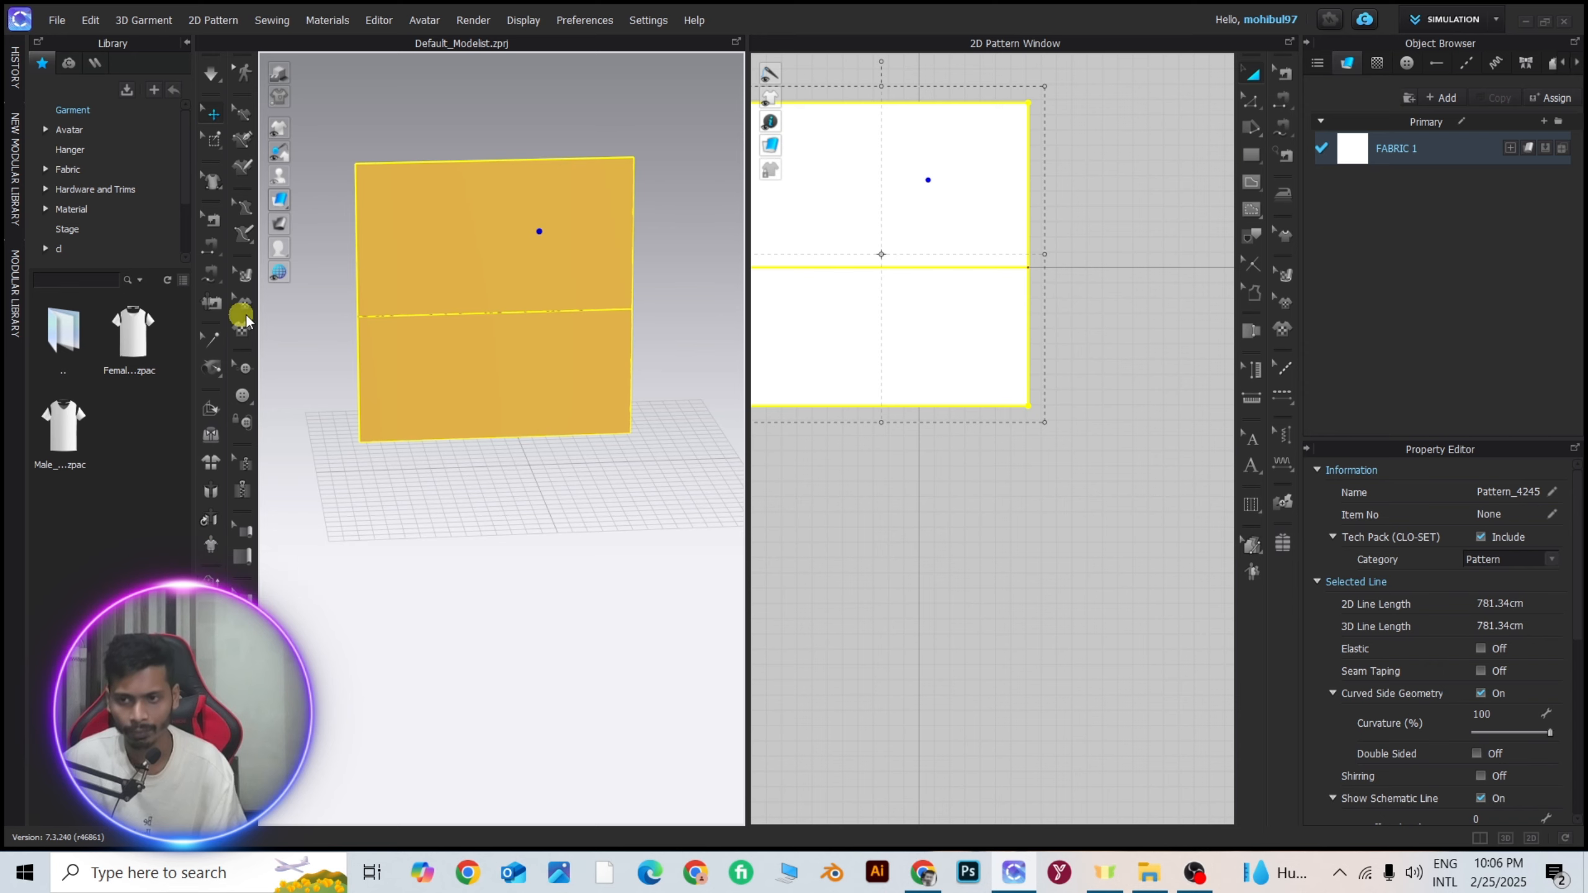
click(210, 74)
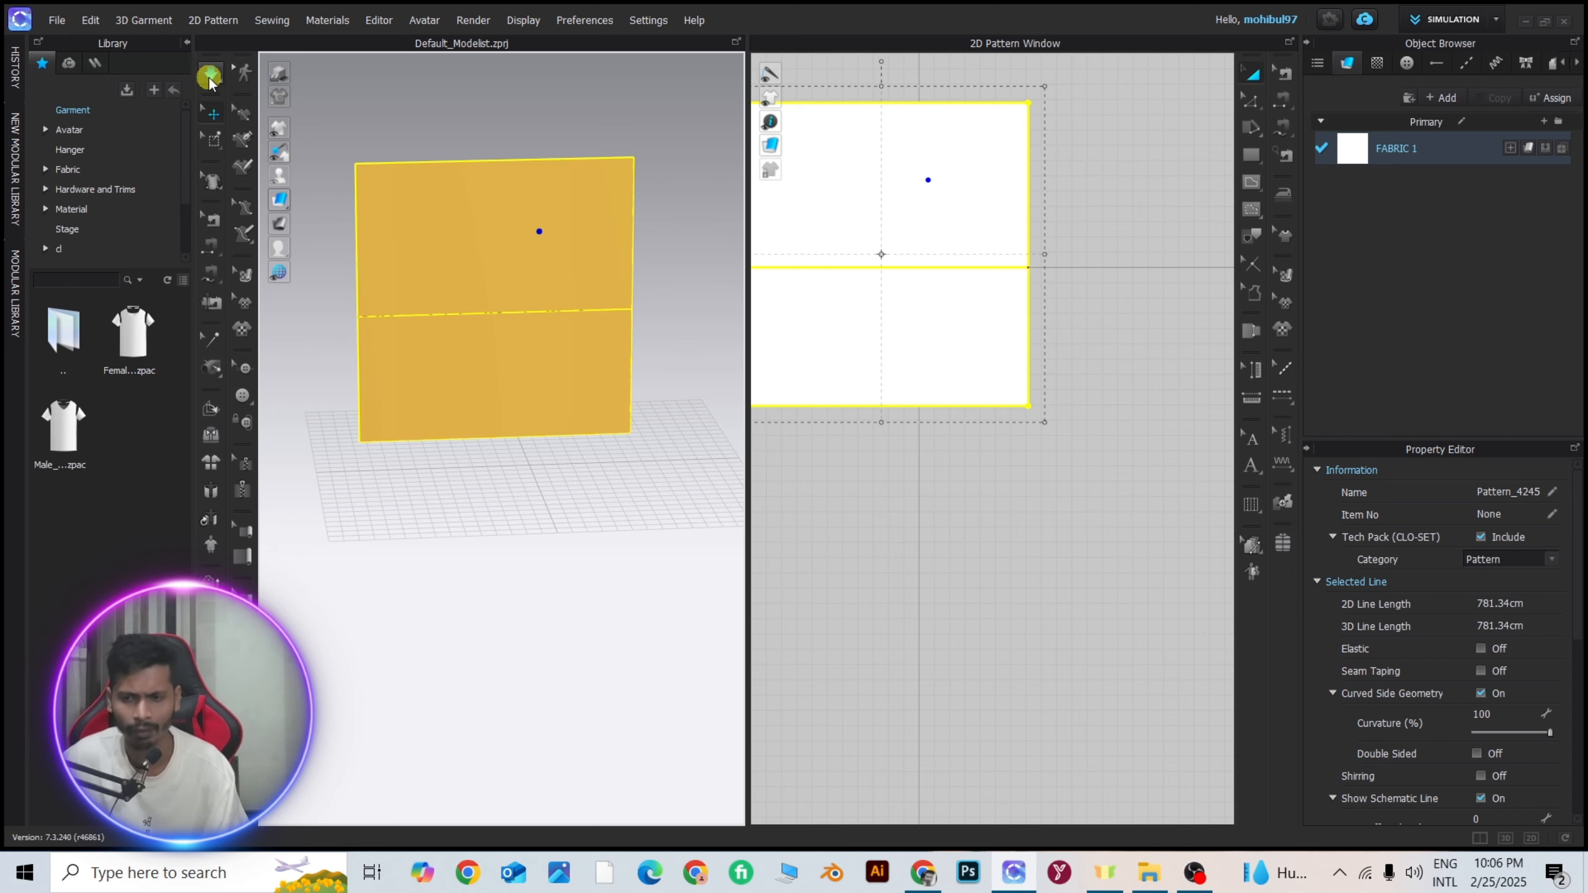
scroll(476, 338, down, 3)
key(Delete)
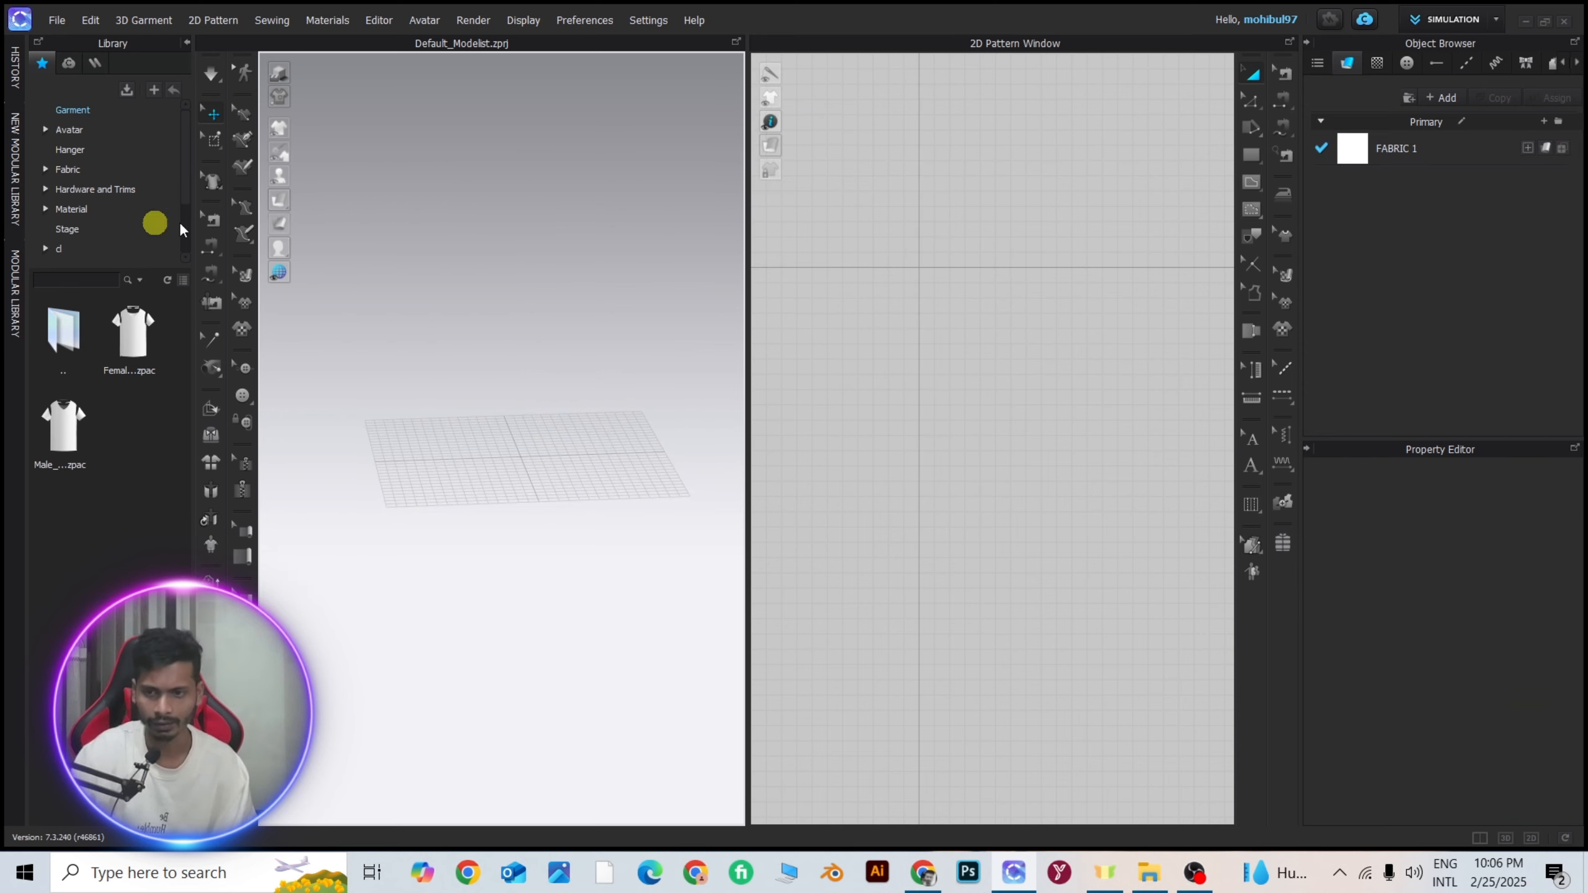
Load the male MV2 avatar from the library's Avatar folder into the 3D window without saving the current file.
click(57, 130)
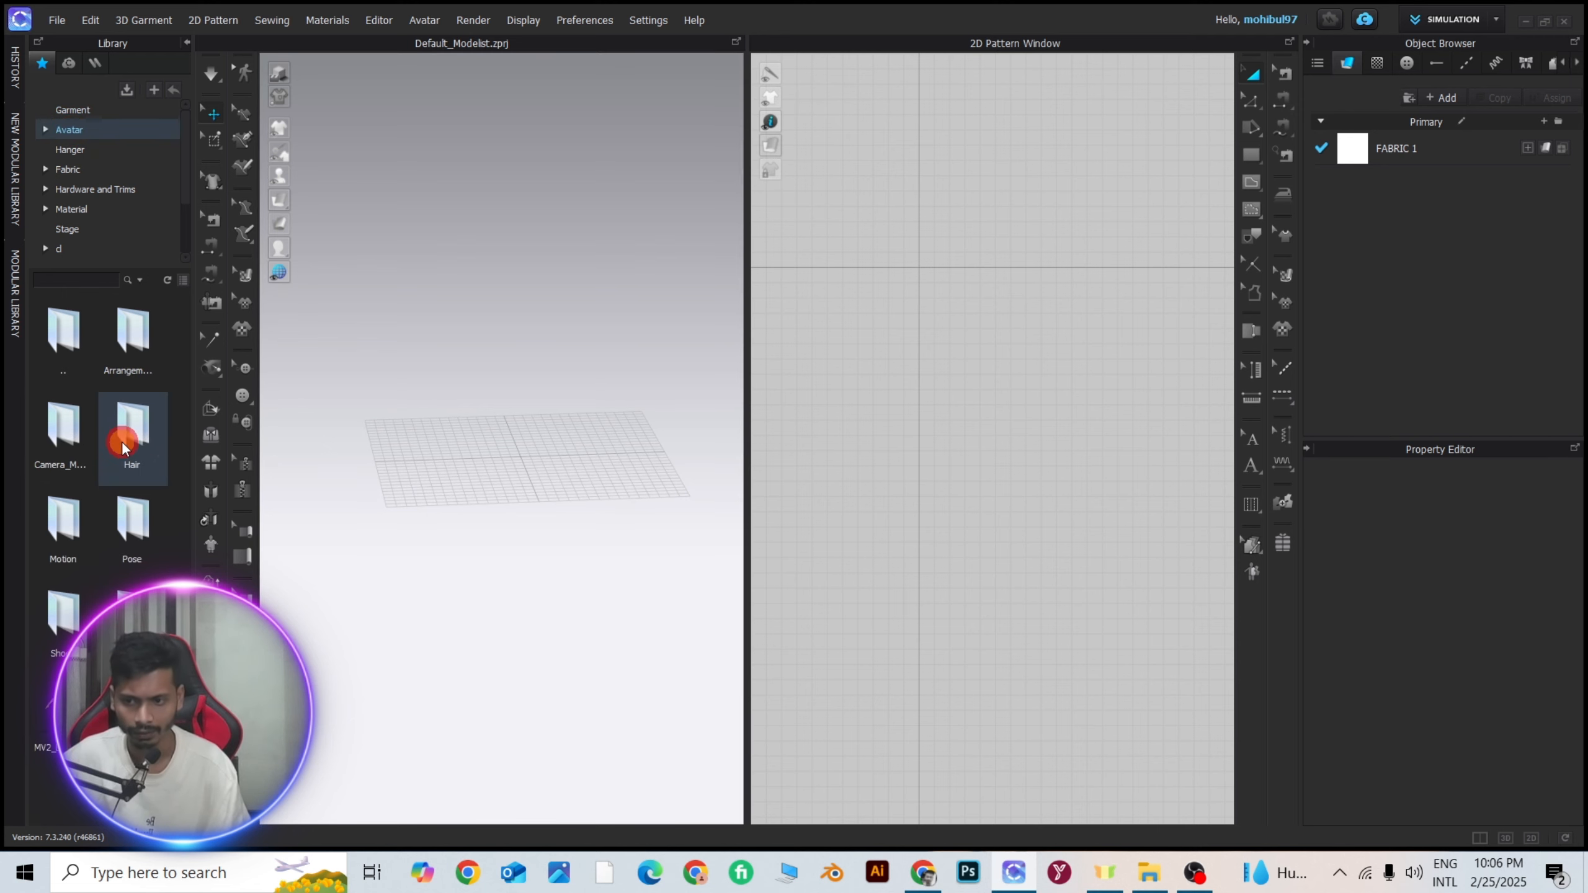
drag(122, 442, 546, 330)
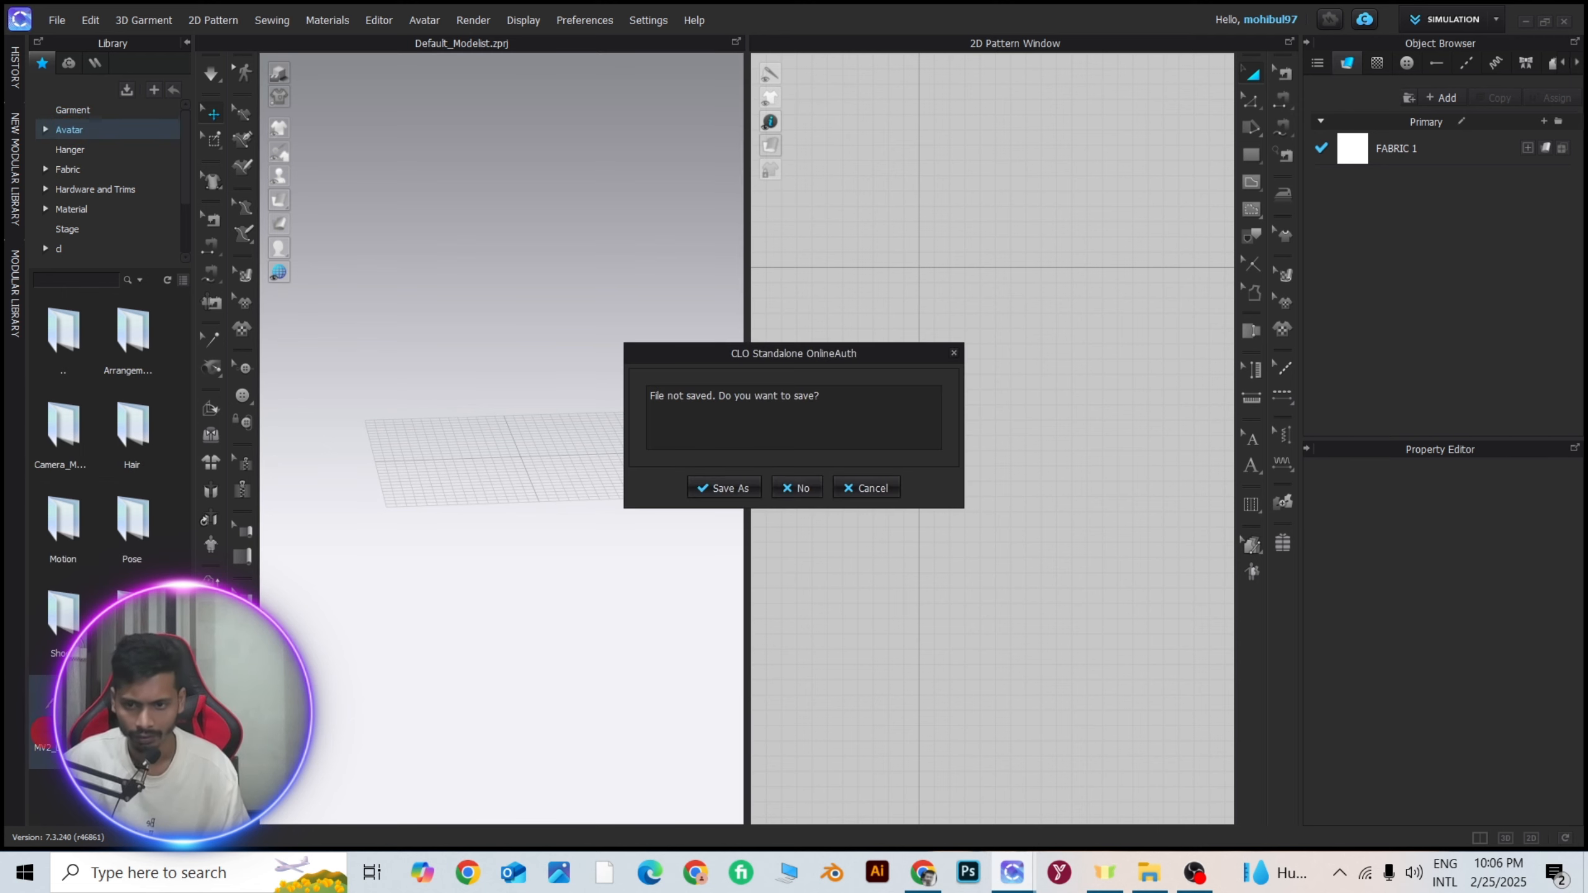
click(797, 489)
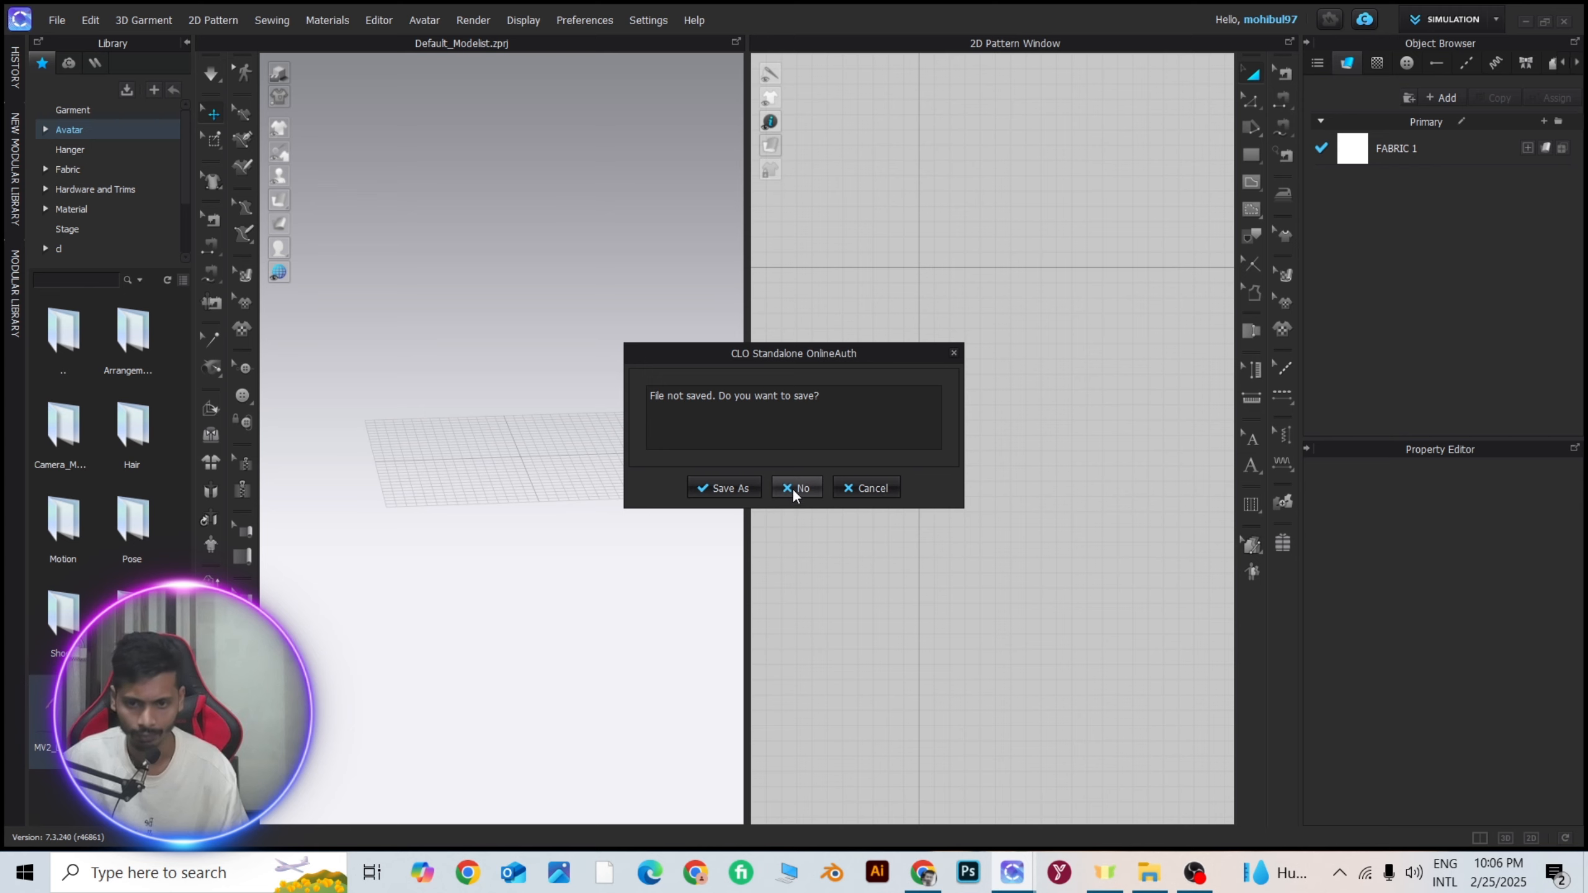
click(793, 491)
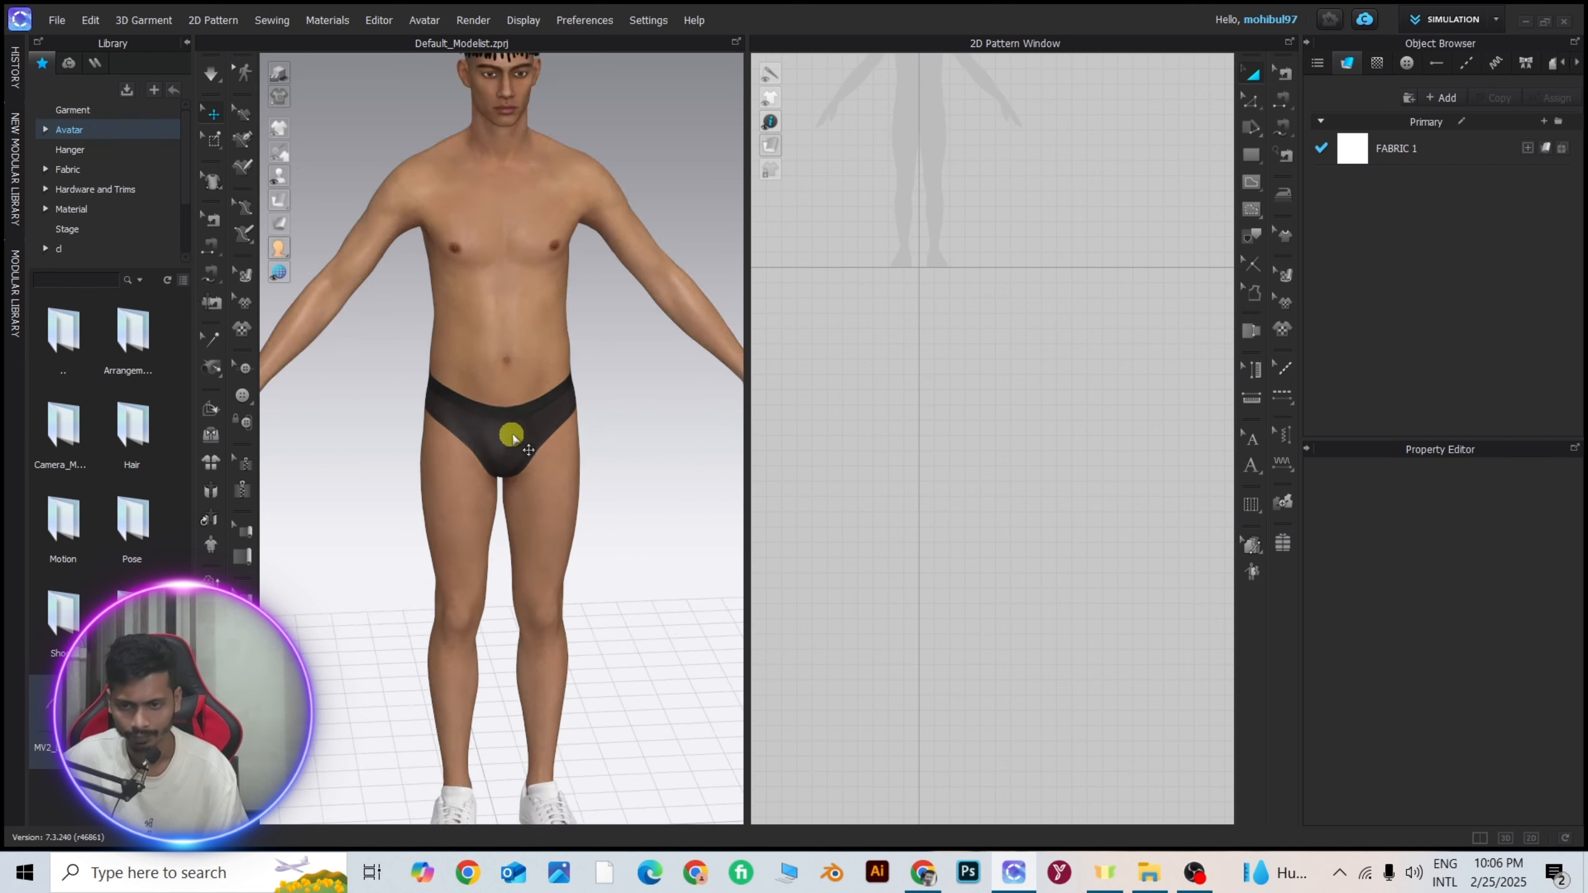
Open the Male_T-shirt.zpac garment from the library on the avatar, maintaining the current avatar's size and pose.
click(81, 109)
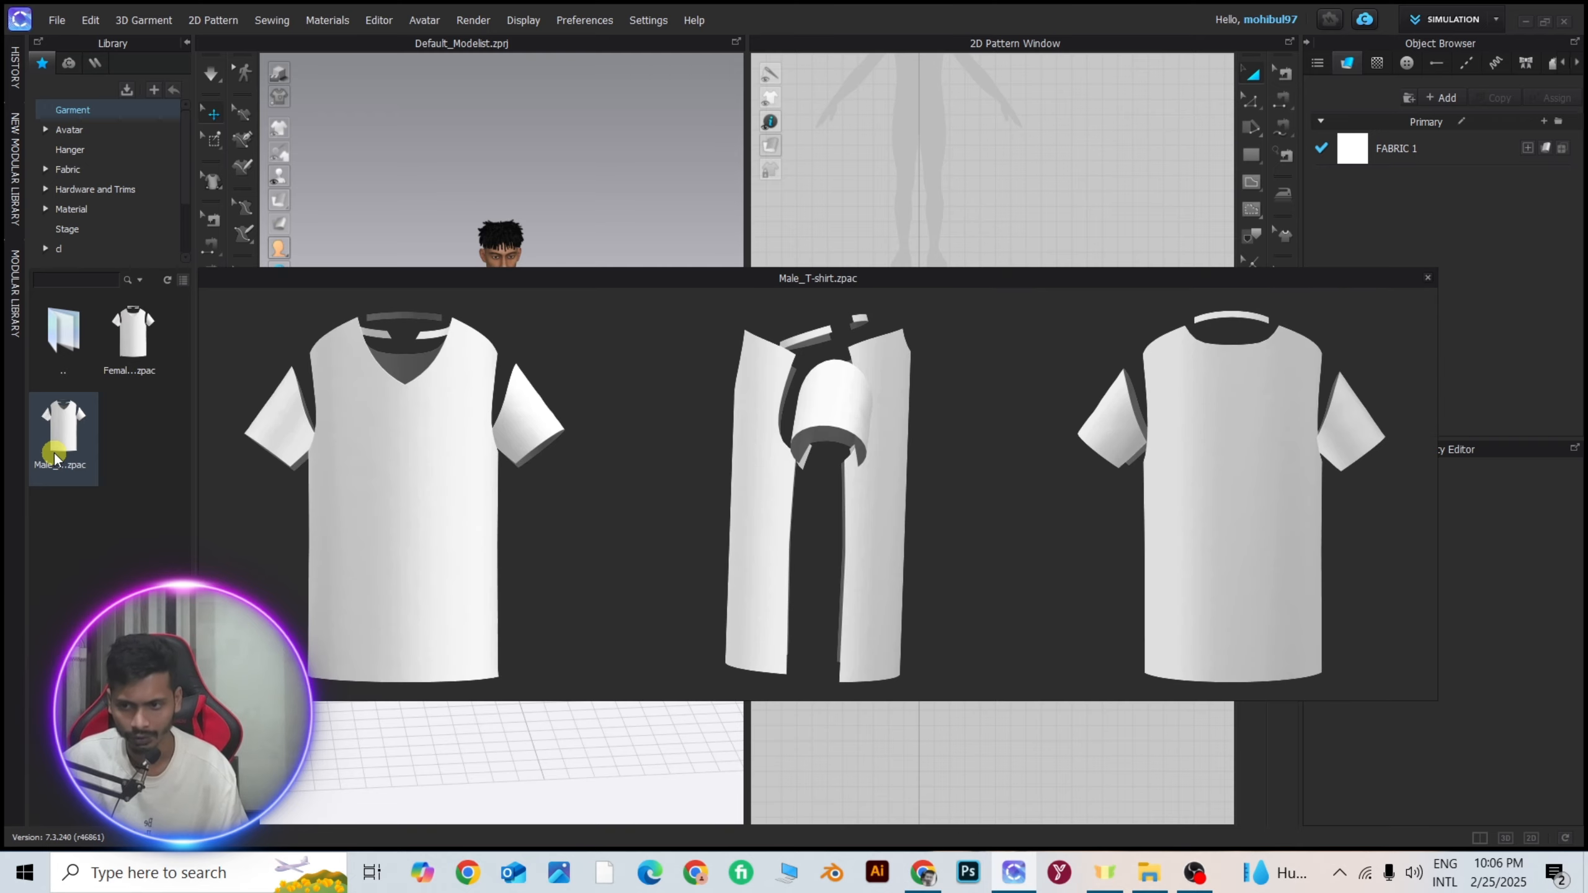
drag(63, 425, 615, 297)
drag(517, 328, 513, 327)
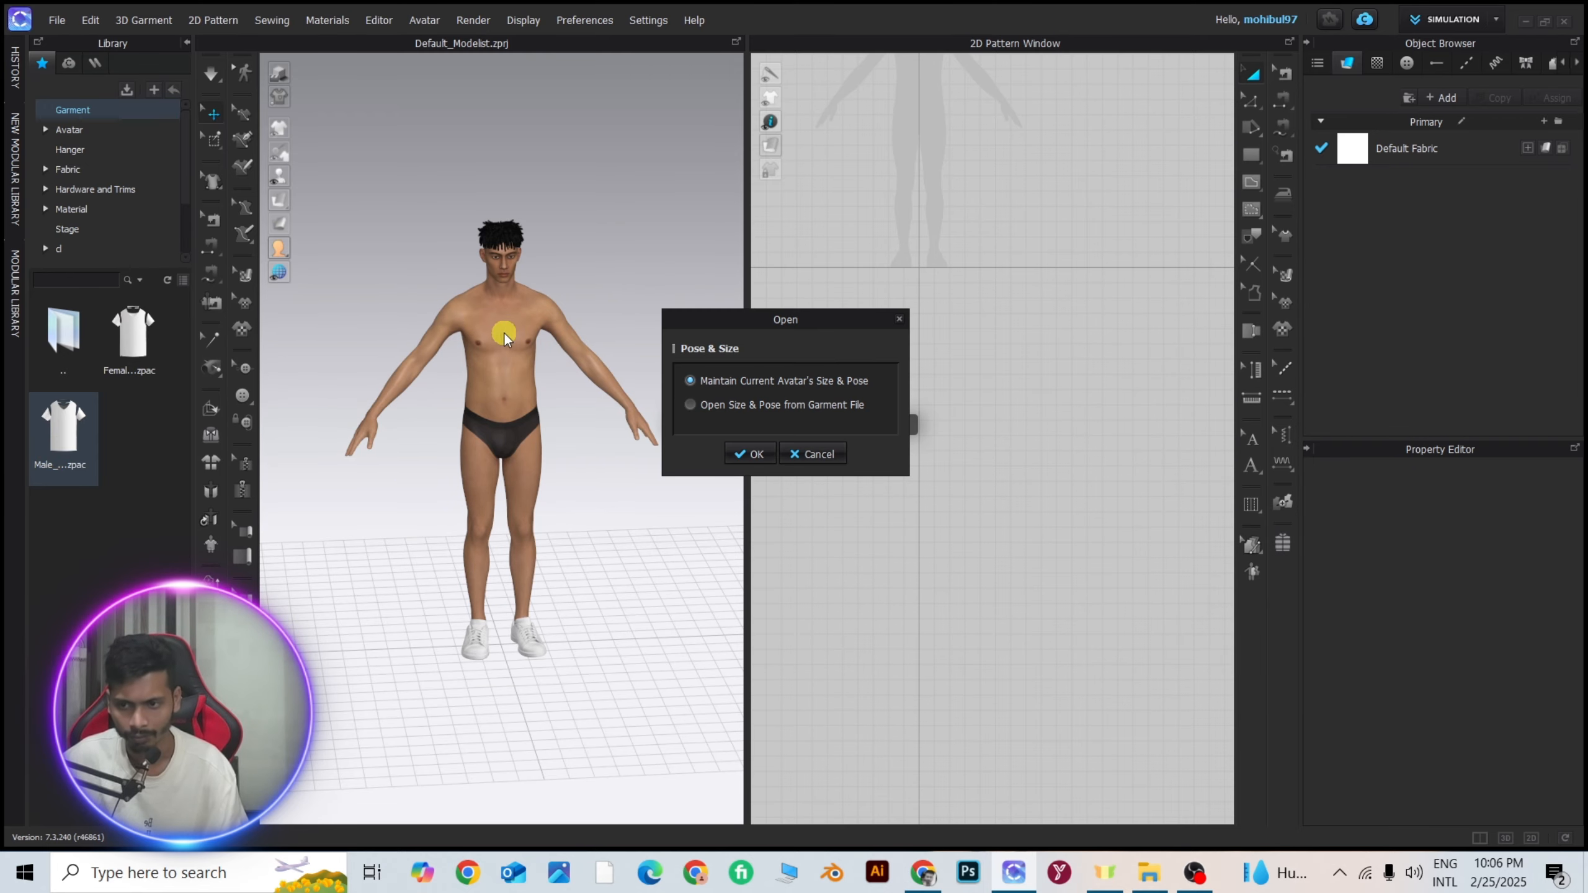
click(751, 455)
Drape the T-shirt onto the avatar with Re-drape 3D Arrangement and inspect the fit.
scroll(513, 307, up, 3)
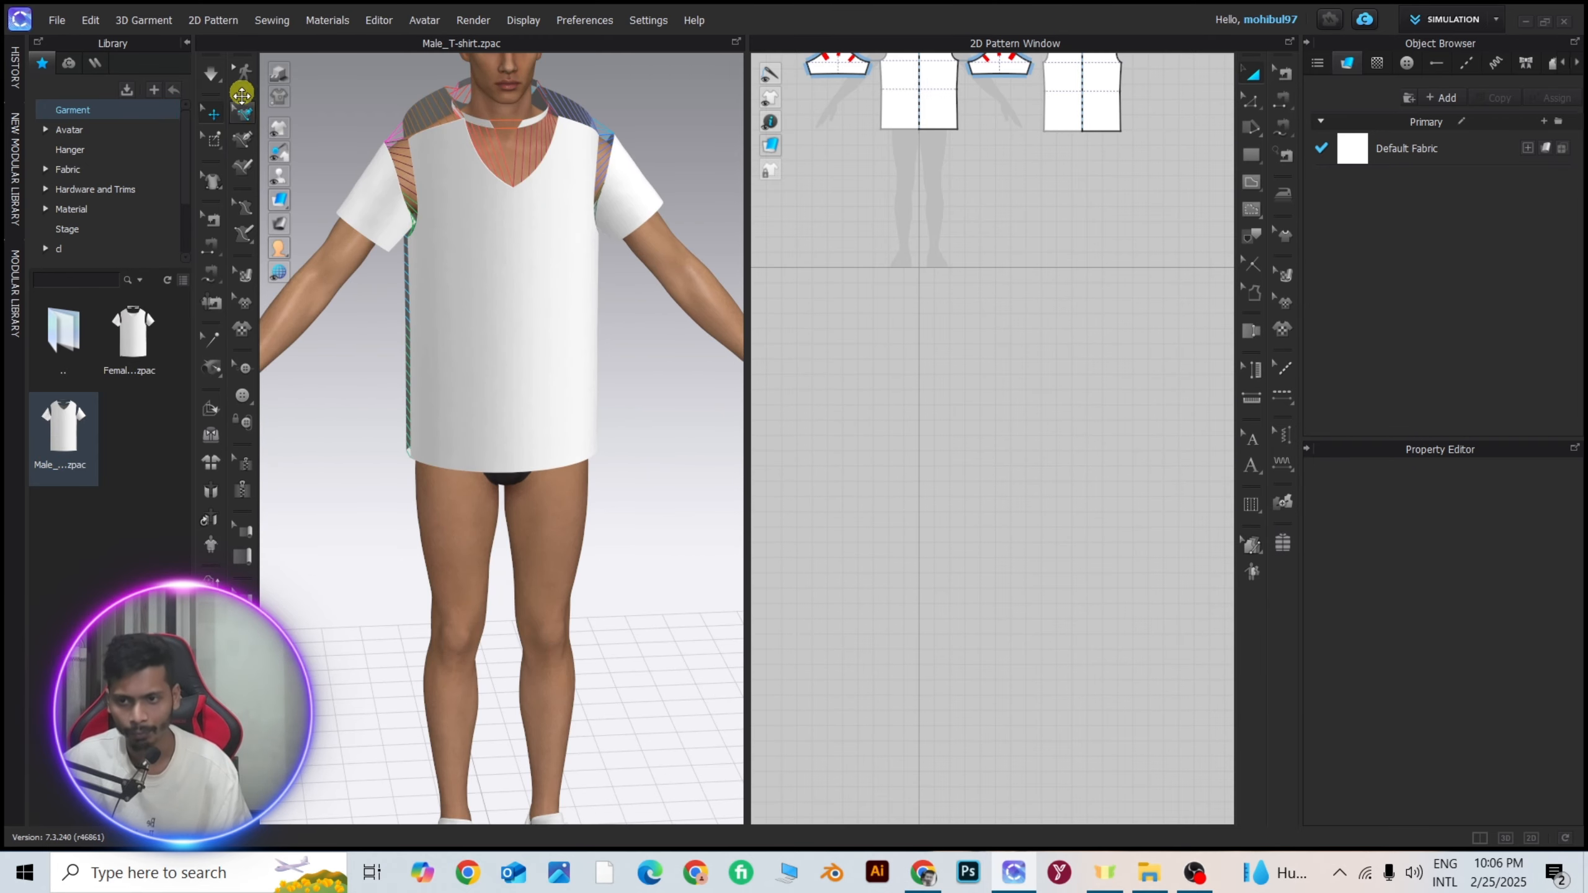
scroll(607, 376, down, 3)
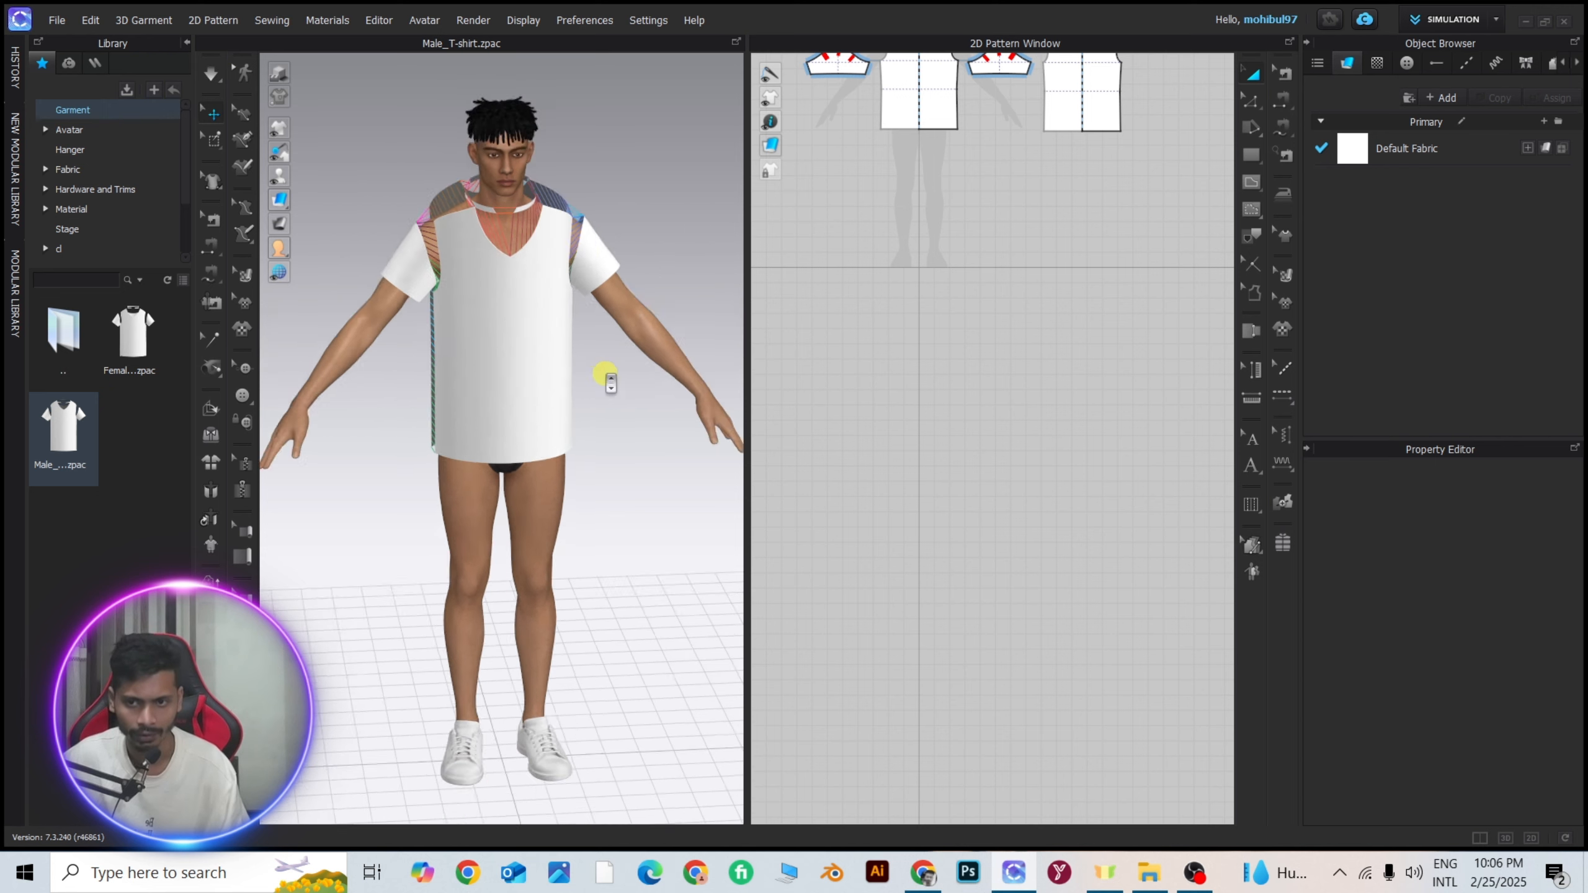
right_drag(482, 326, 595, 348)
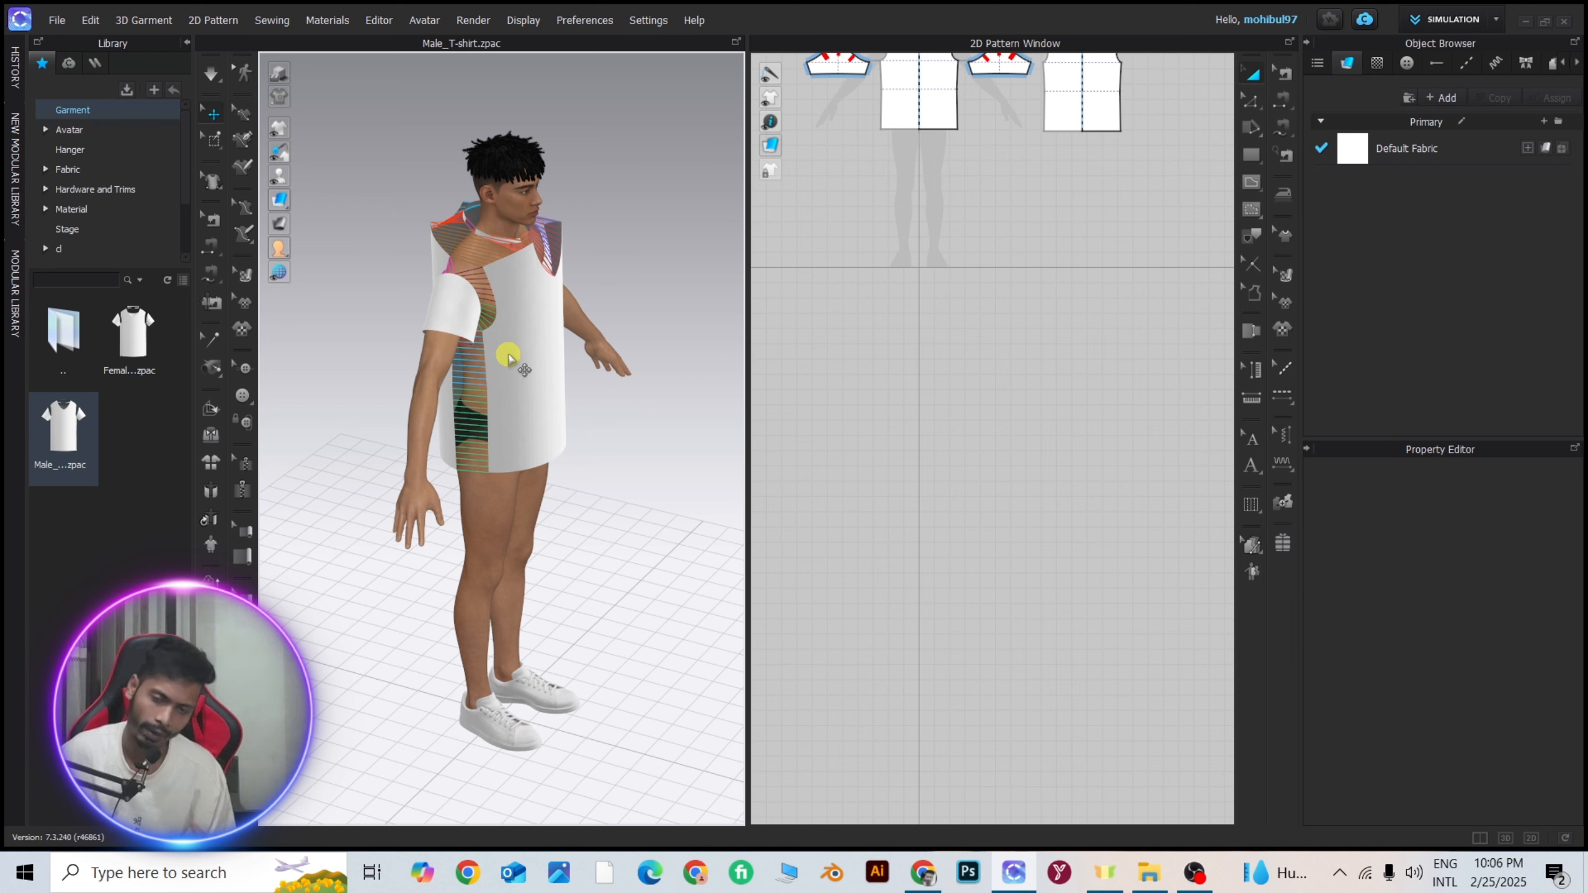
click(217, 553)
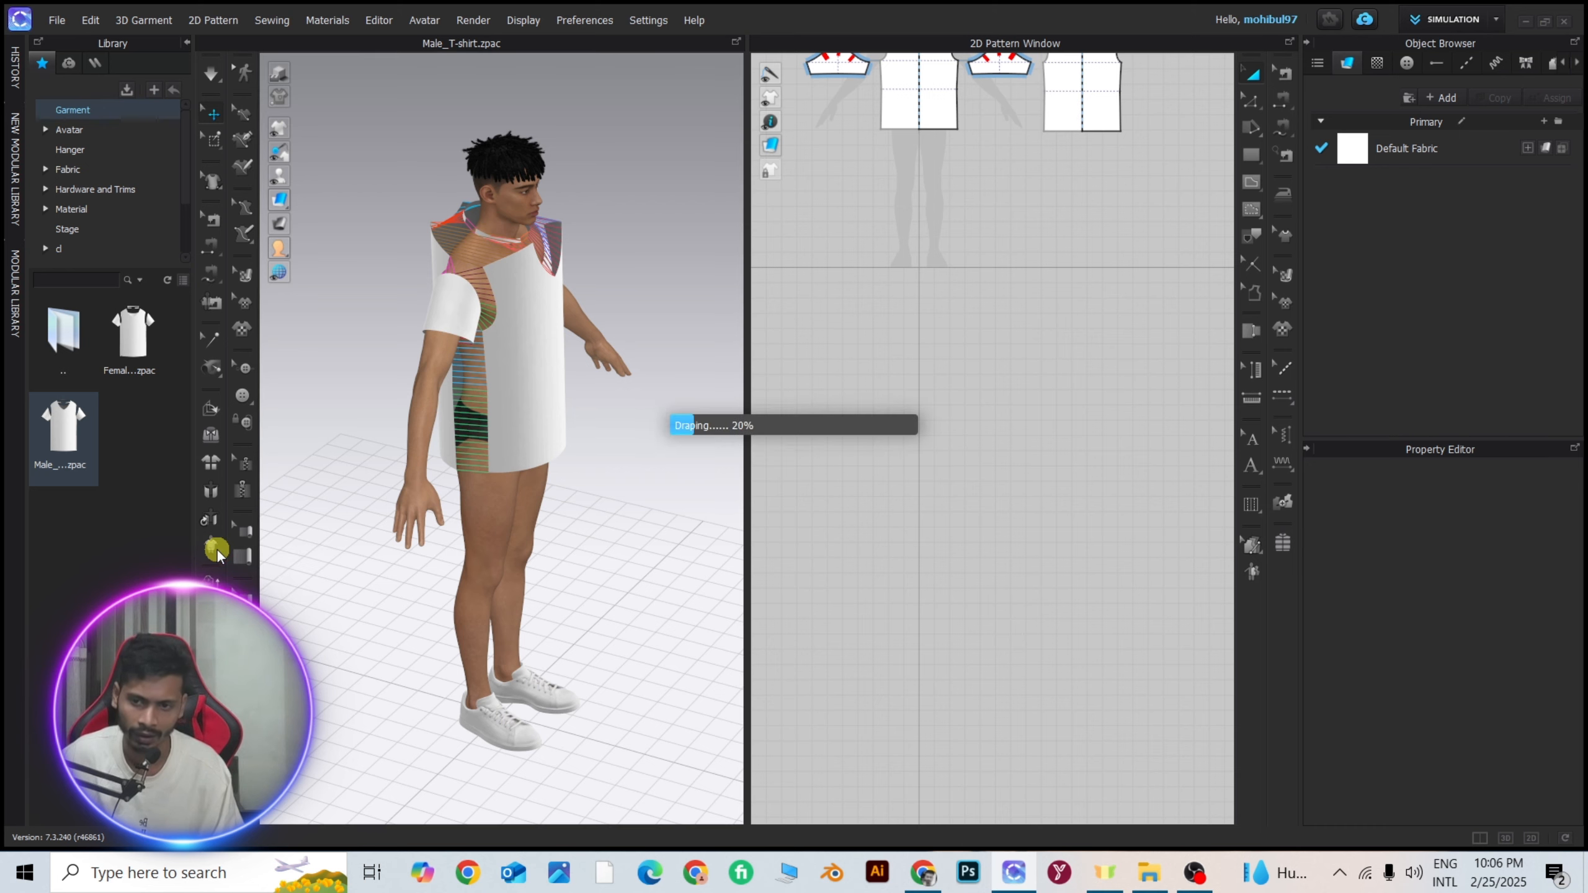
right_drag(550, 369, 450, 351)
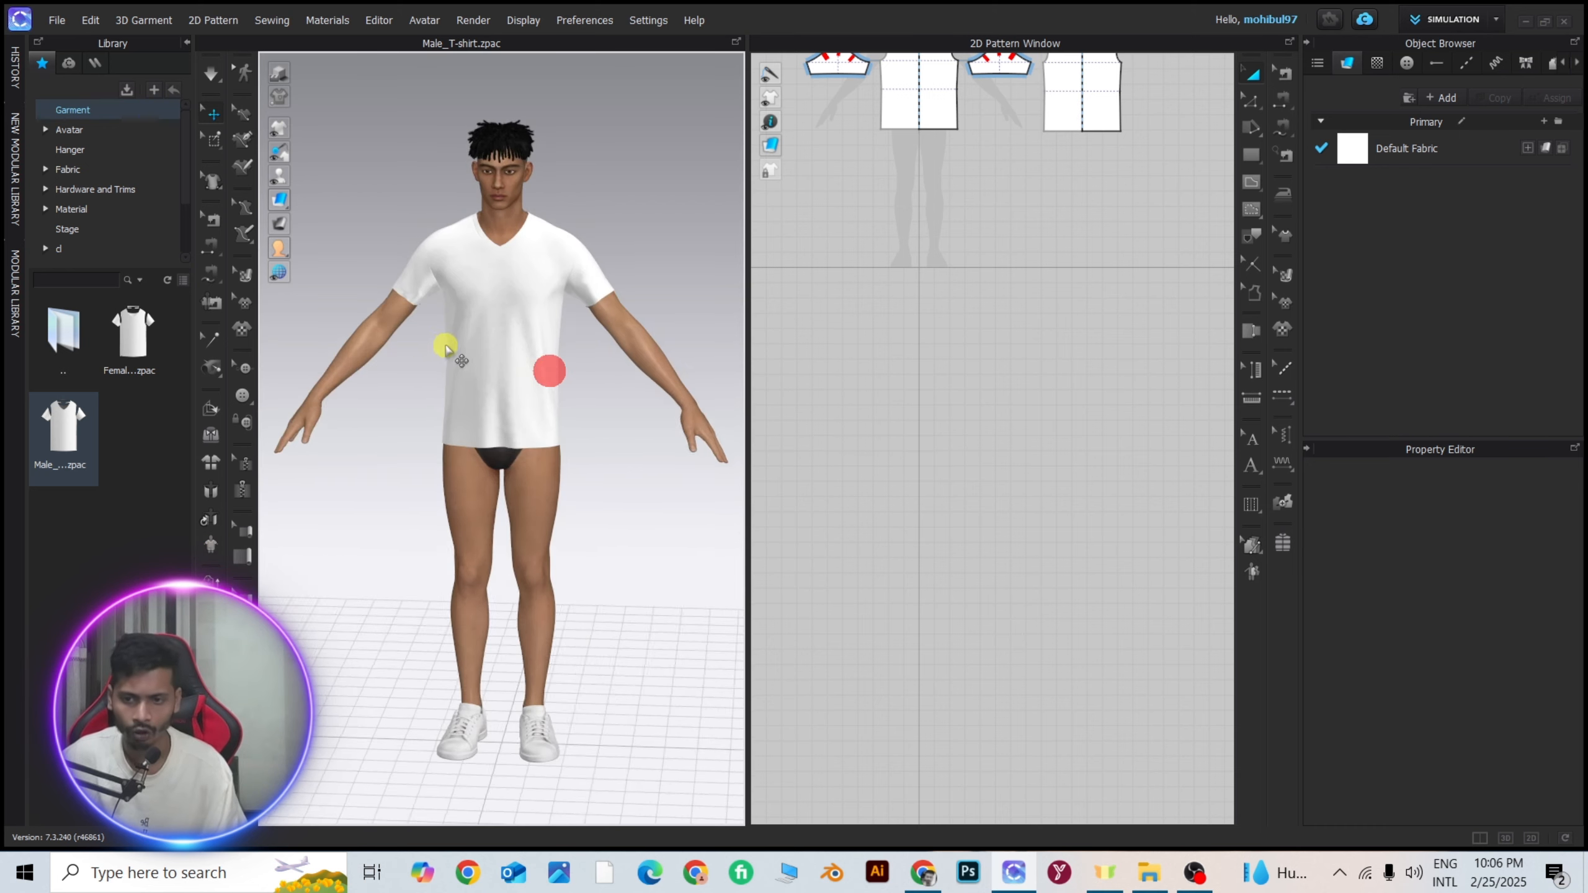
scroll(487, 382, up, 4)
middle_drag(497, 383, 460, 679)
scroll(466, 625, up, 3)
right_drag(469, 607, 479, 604)
scroll(626, 388, down, 5)
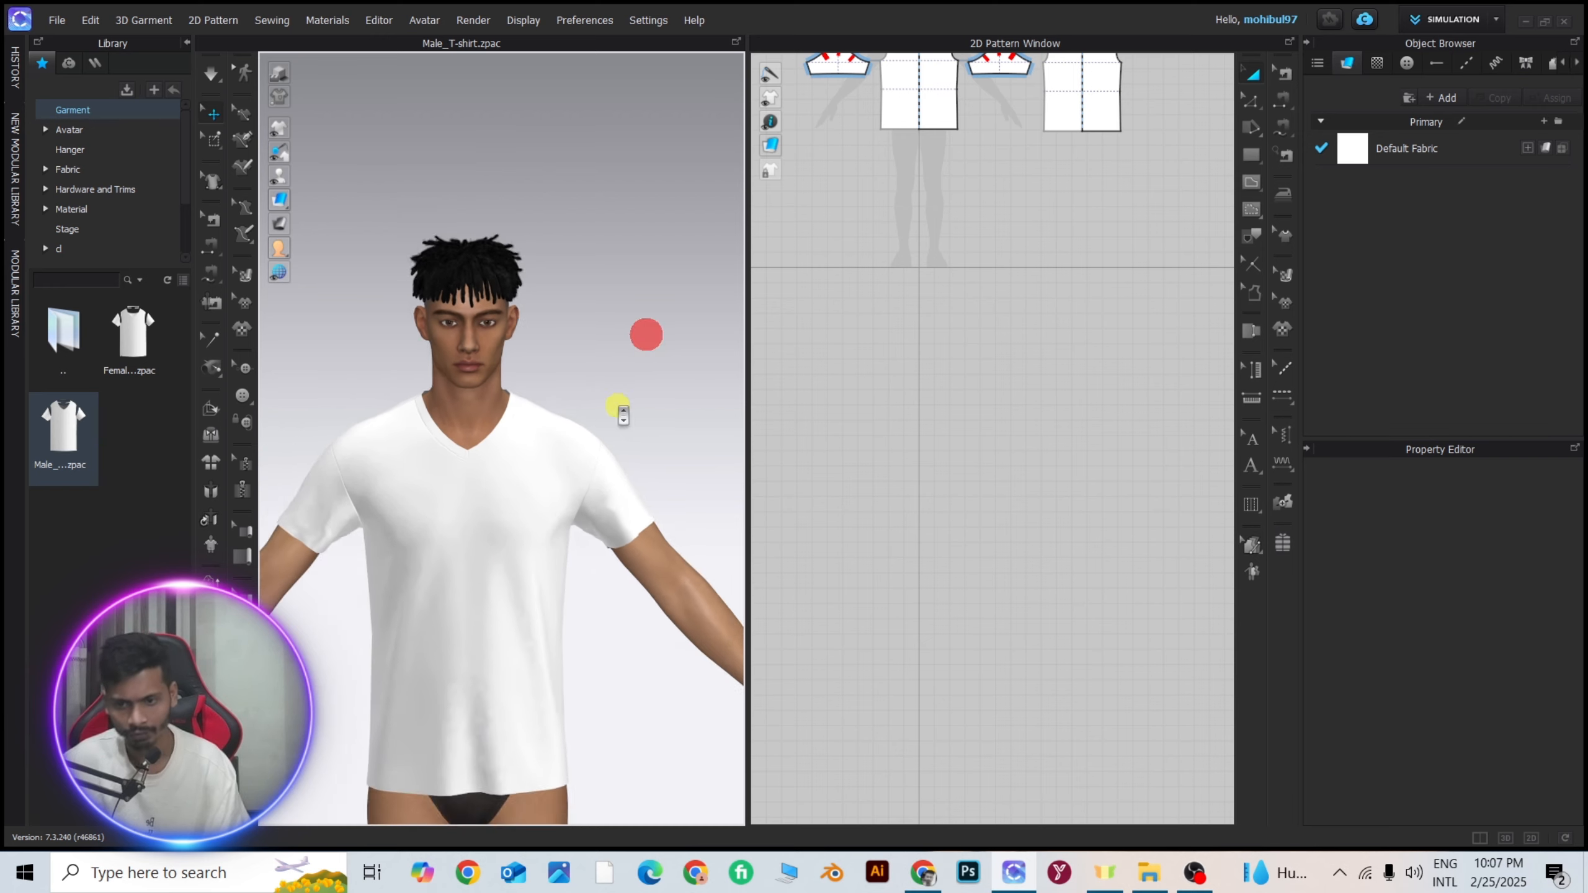
right_drag(504, 393, 507, 401)
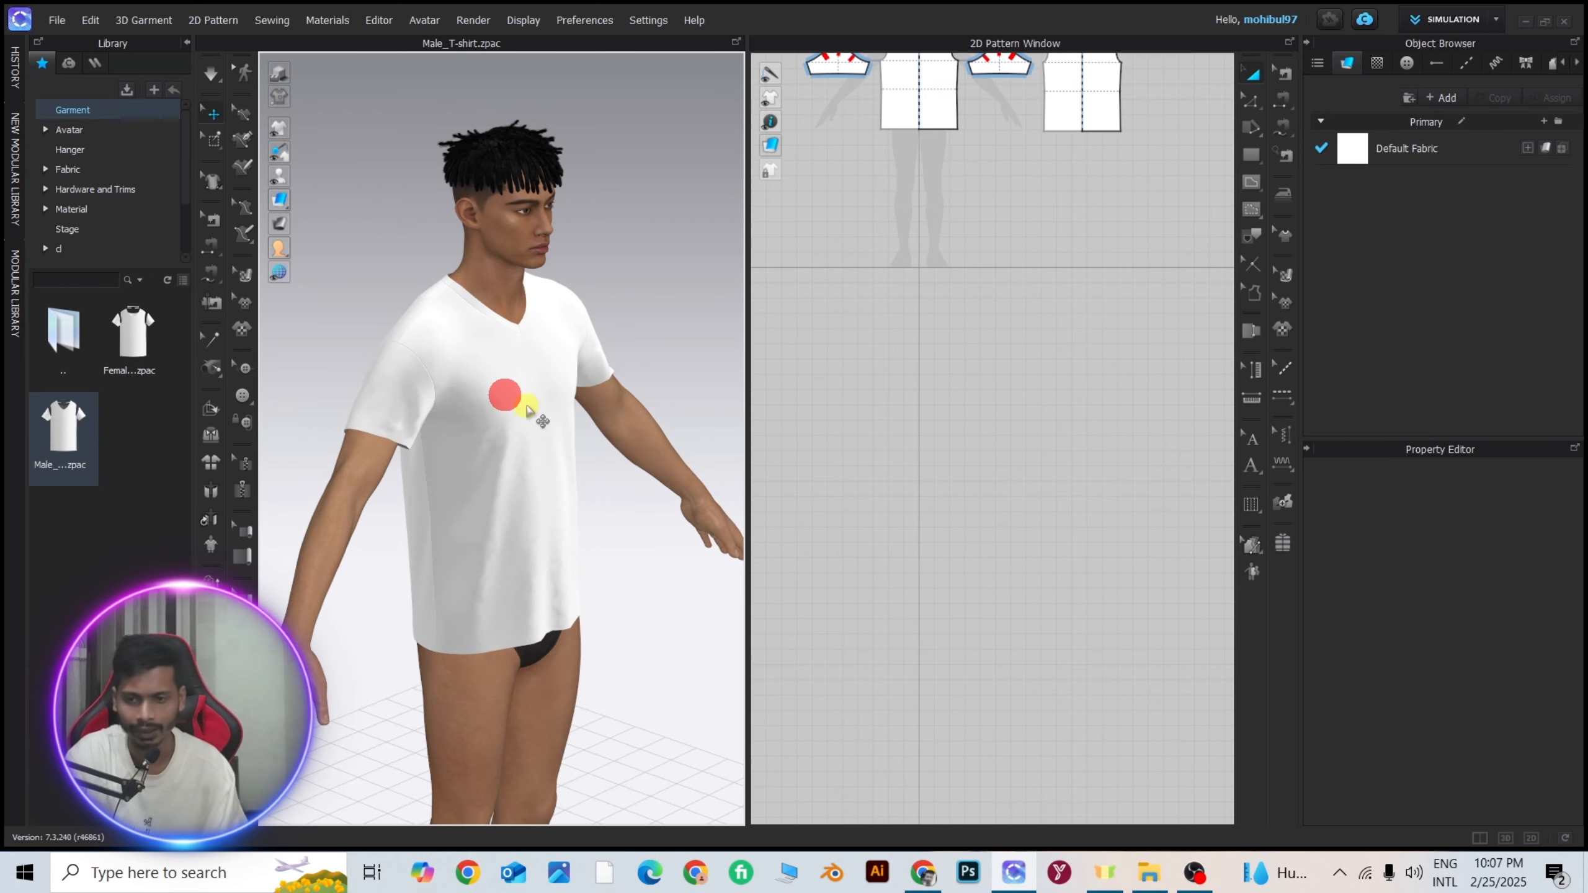
Simulate the T-shirt and pull its front panel in several directions to adjust the drape.
click(525, 416)
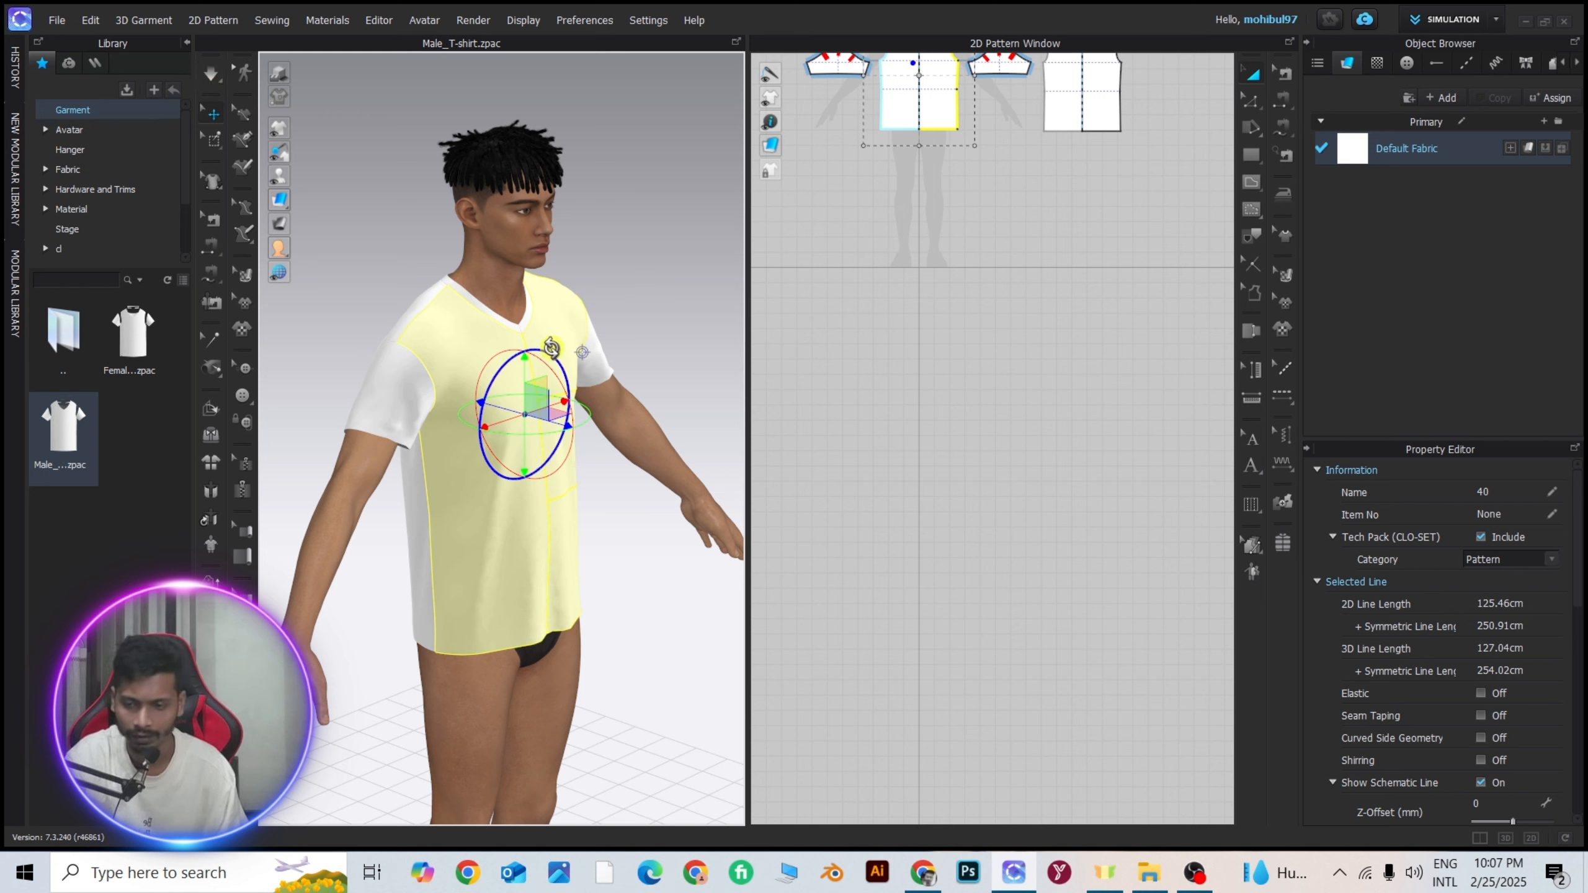
click(220, 75)
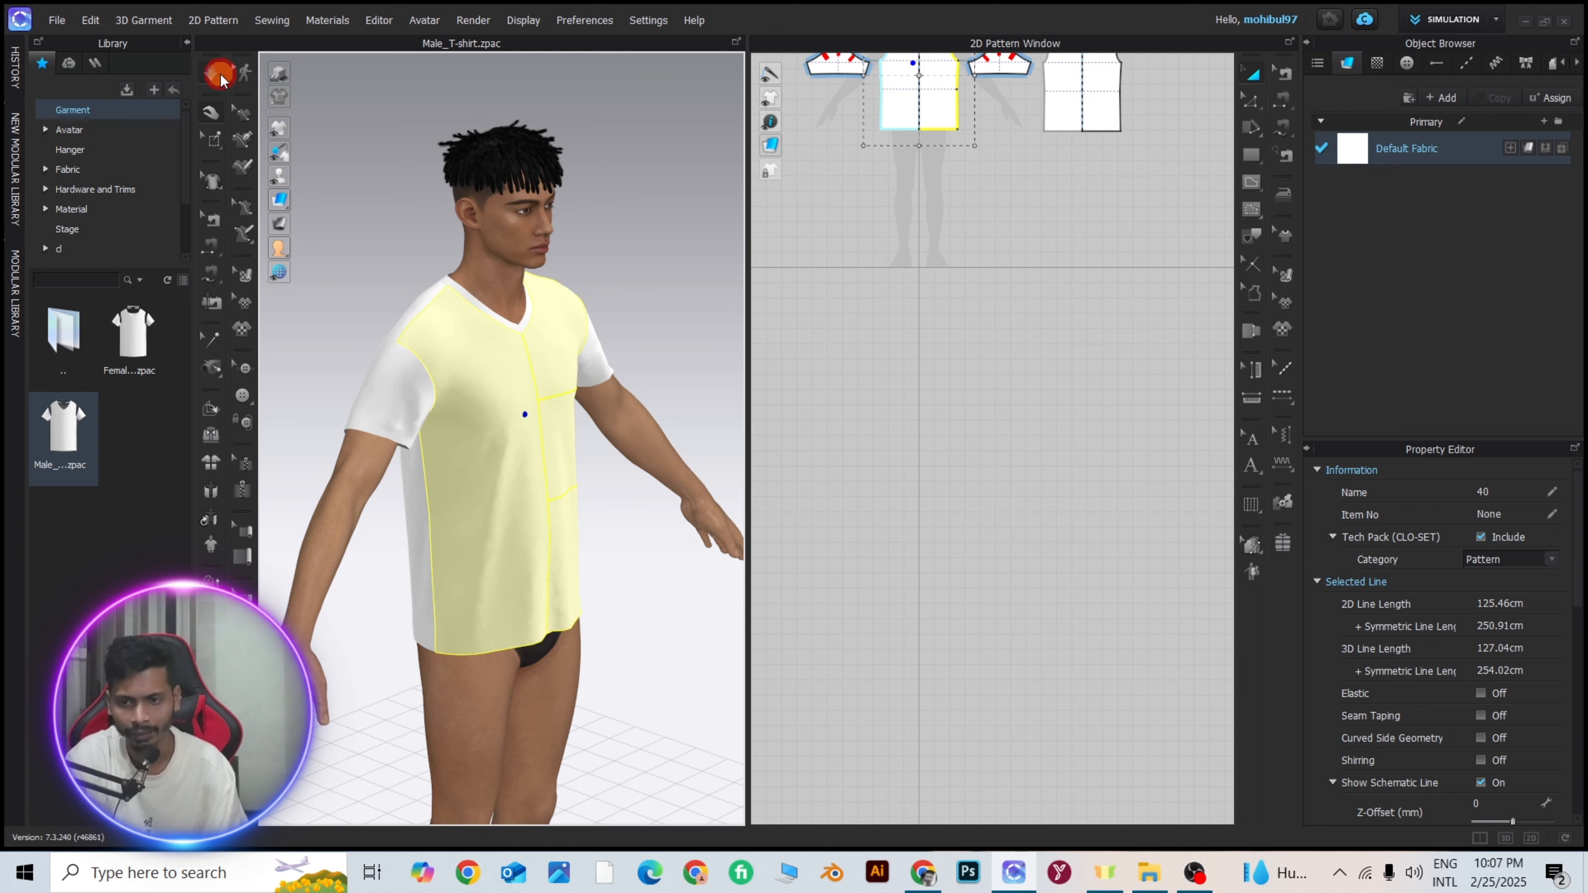
drag(498, 423, 612, 370)
drag(515, 492, 569, 320)
drag(563, 436, 656, 308)
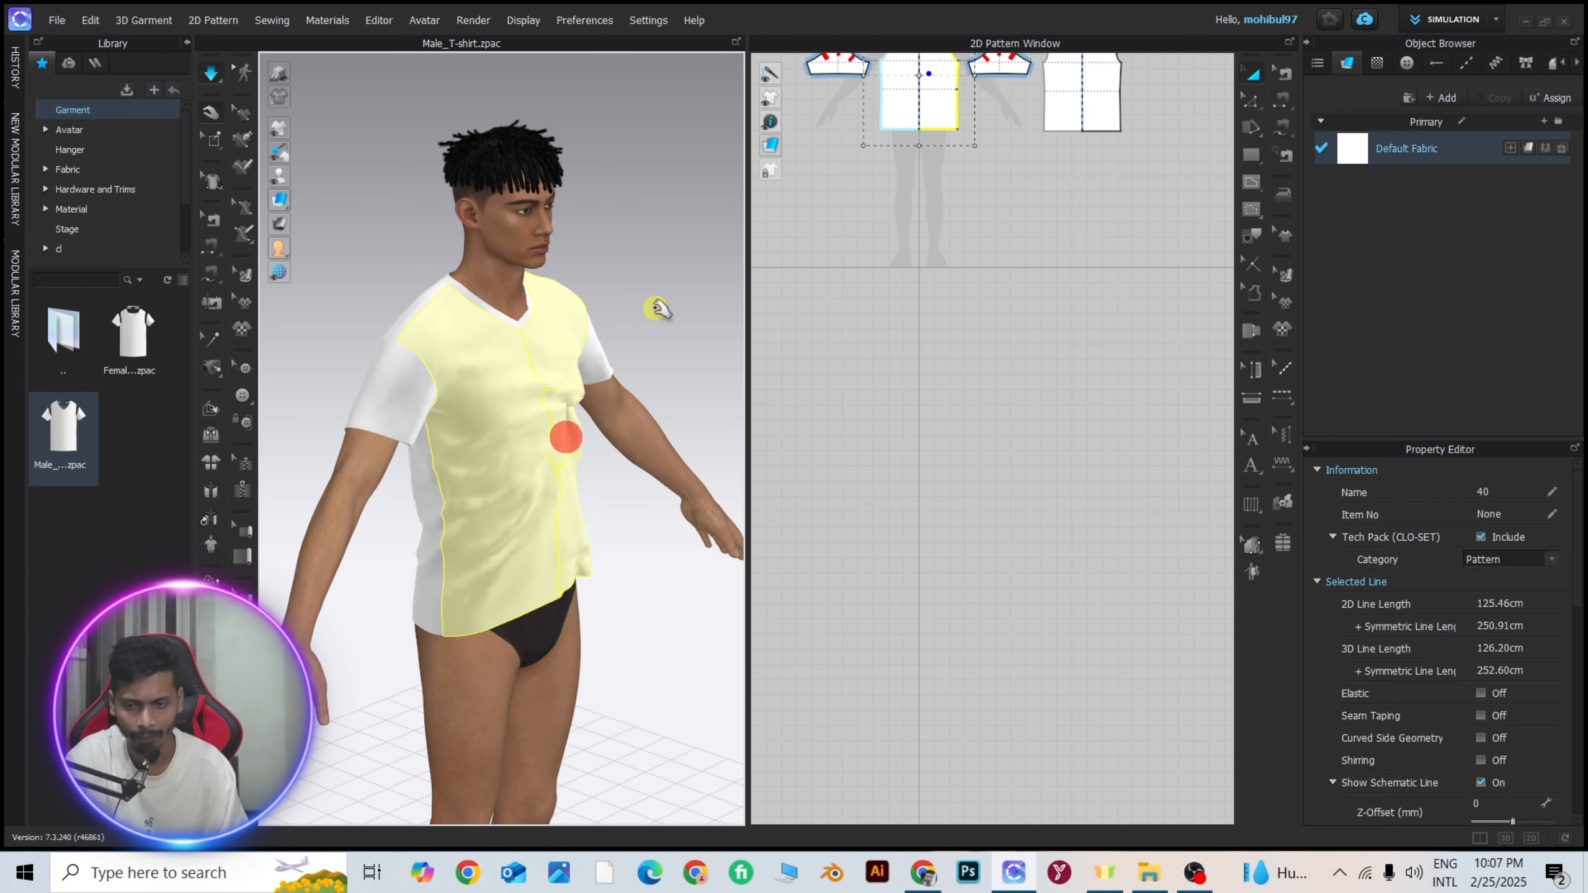
right_drag(655, 233, 480, 260)
scroll(480, 263, down, 2)
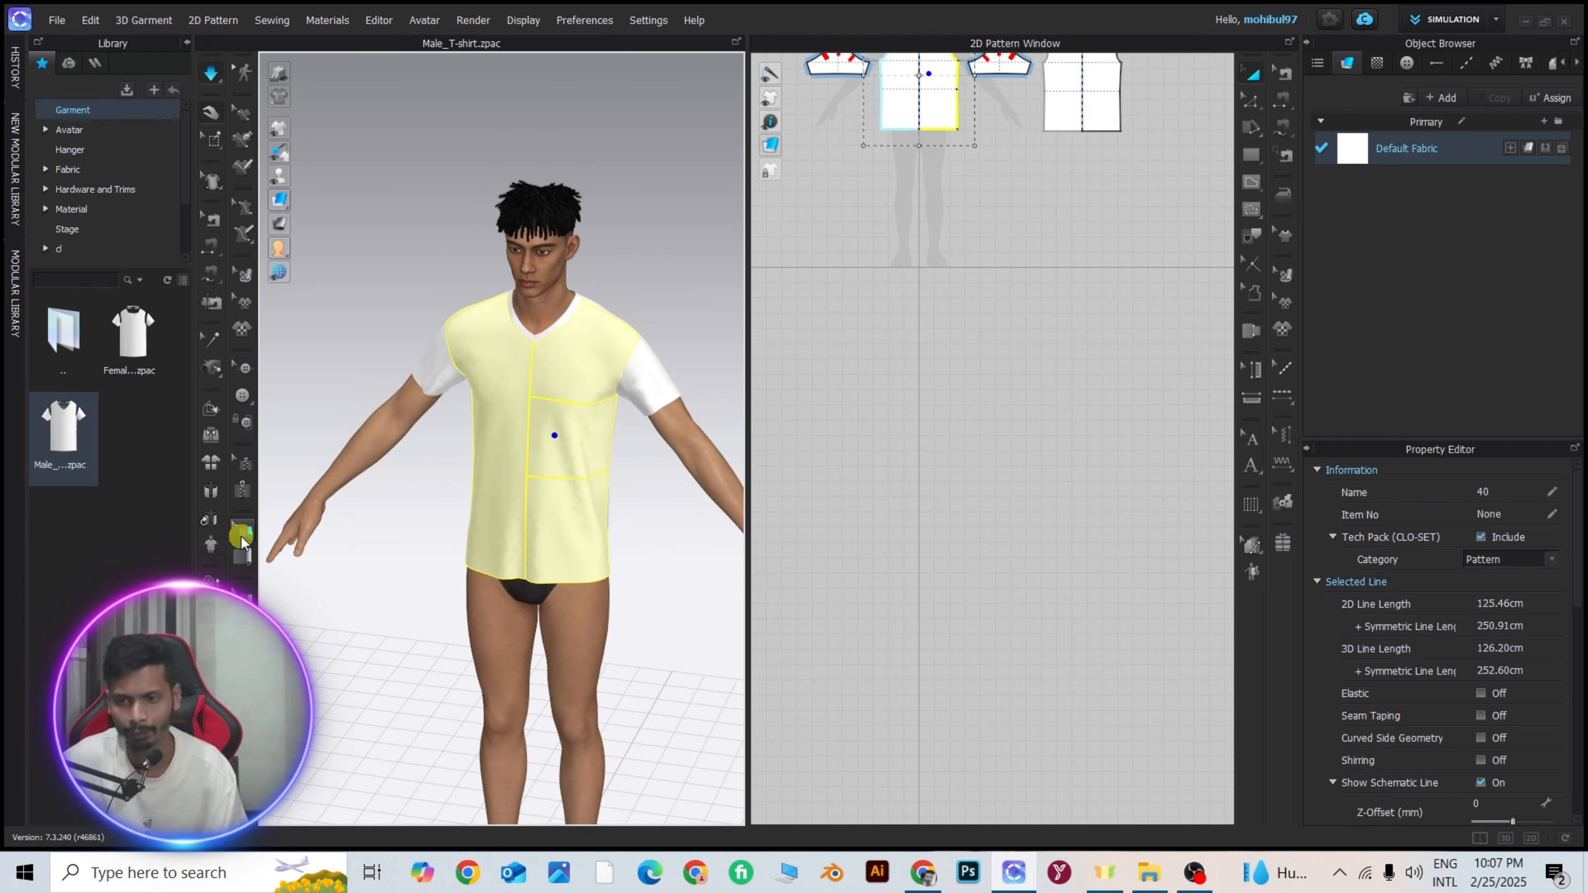
Re-drape the adjusted T-shirt on the avatar with Re-drape 3D Arrangement and view its front.
click(215, 545)
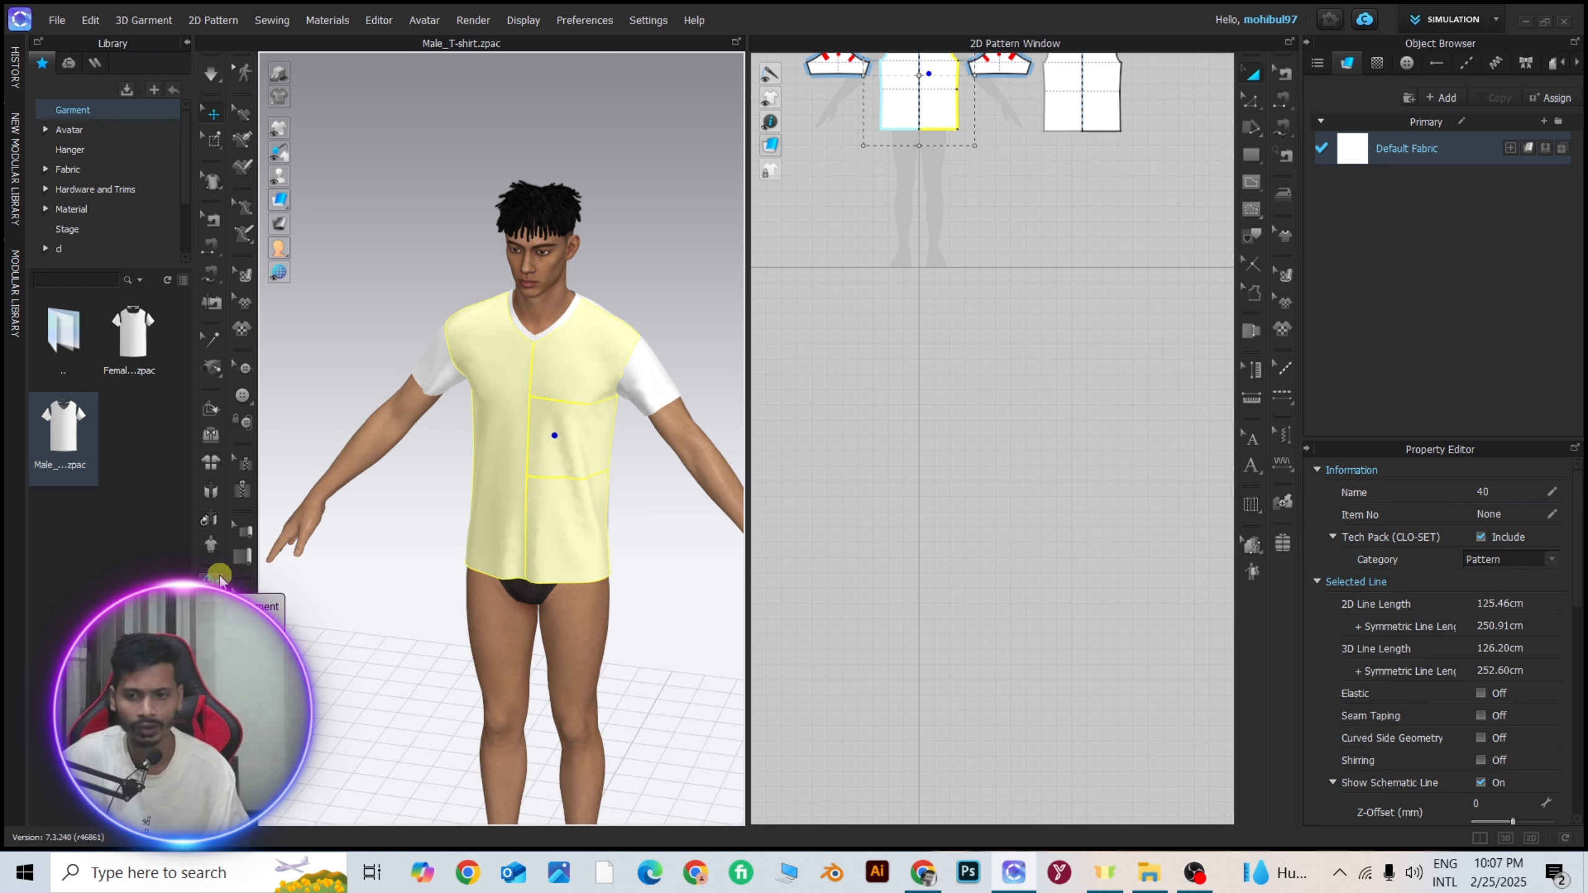
scroll(568, 427, up, 4)
right_drag(570, 408, 676, 375)
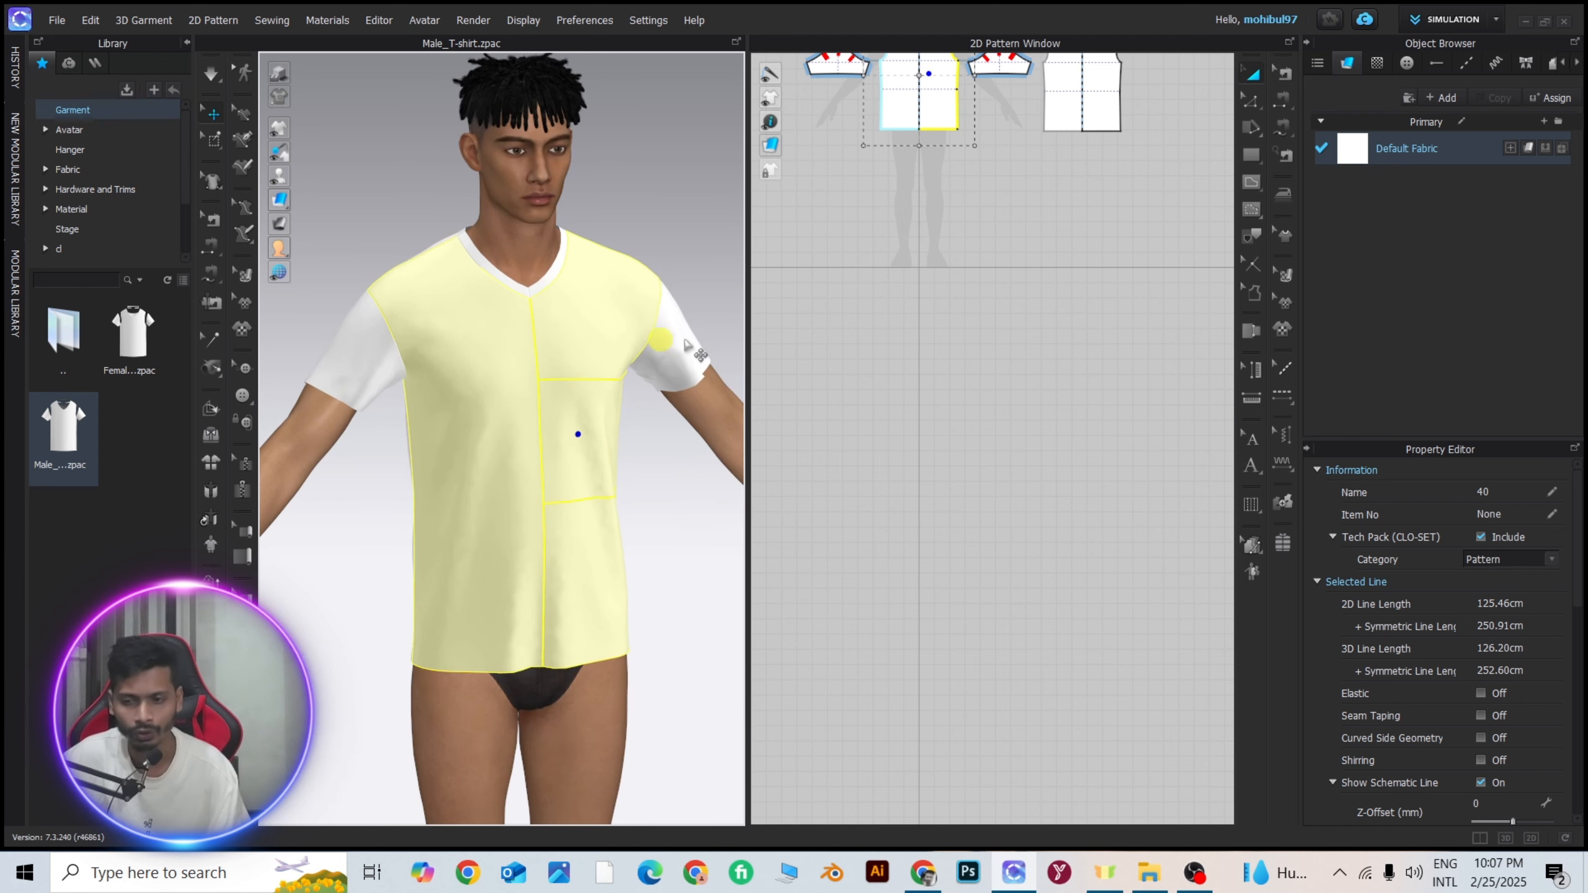
Select the T-shirt's front panel and check its particle distance in the simulation properties.
click(534, 374)
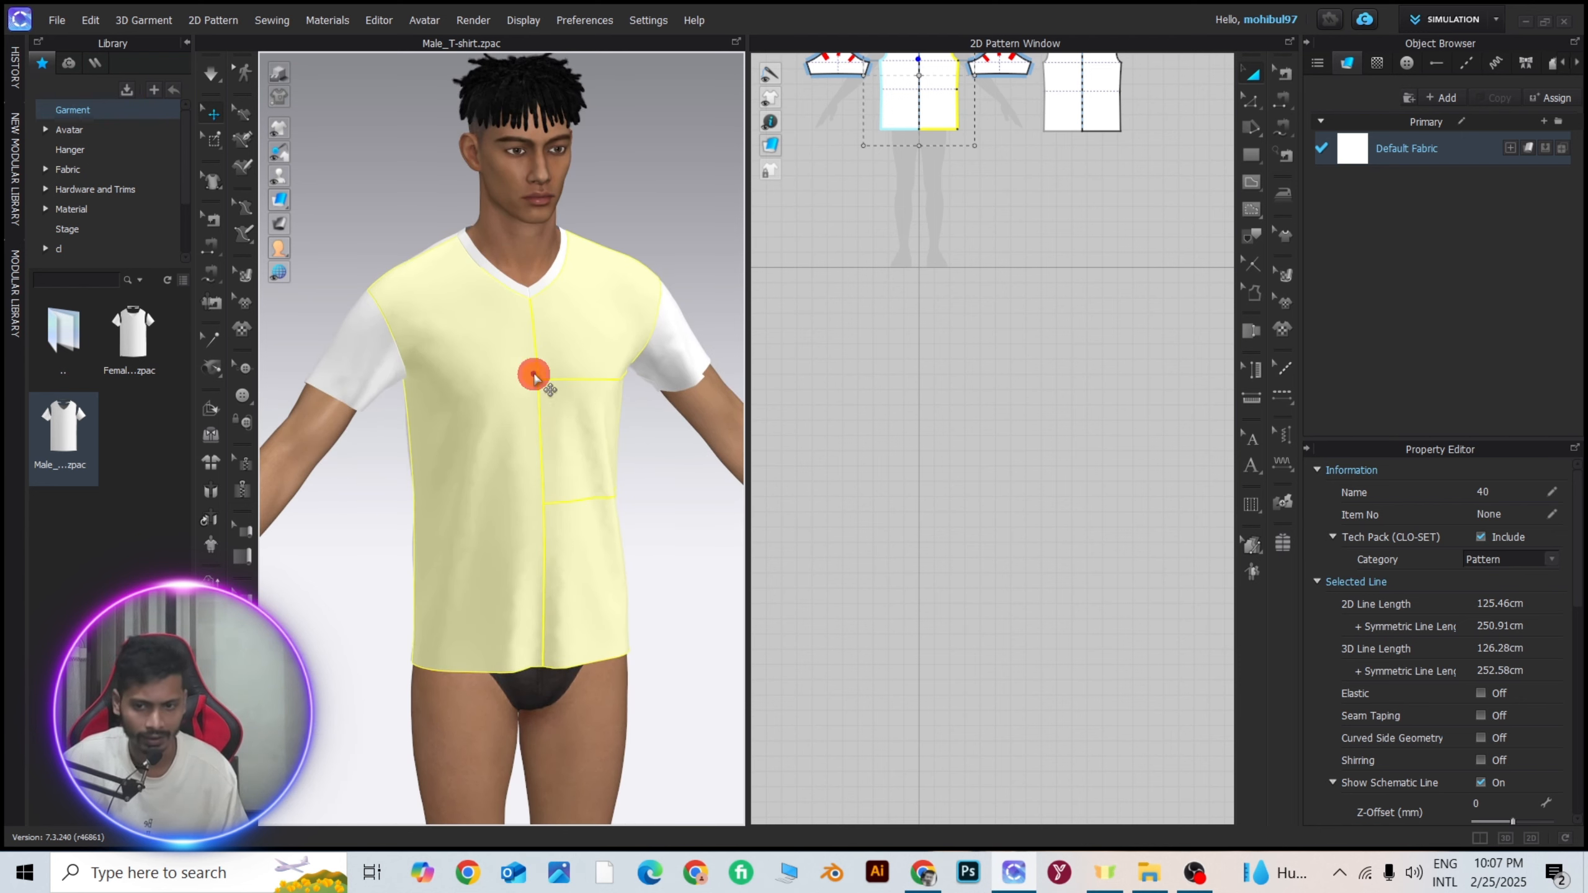
scroll(1435, 701, down, 5)
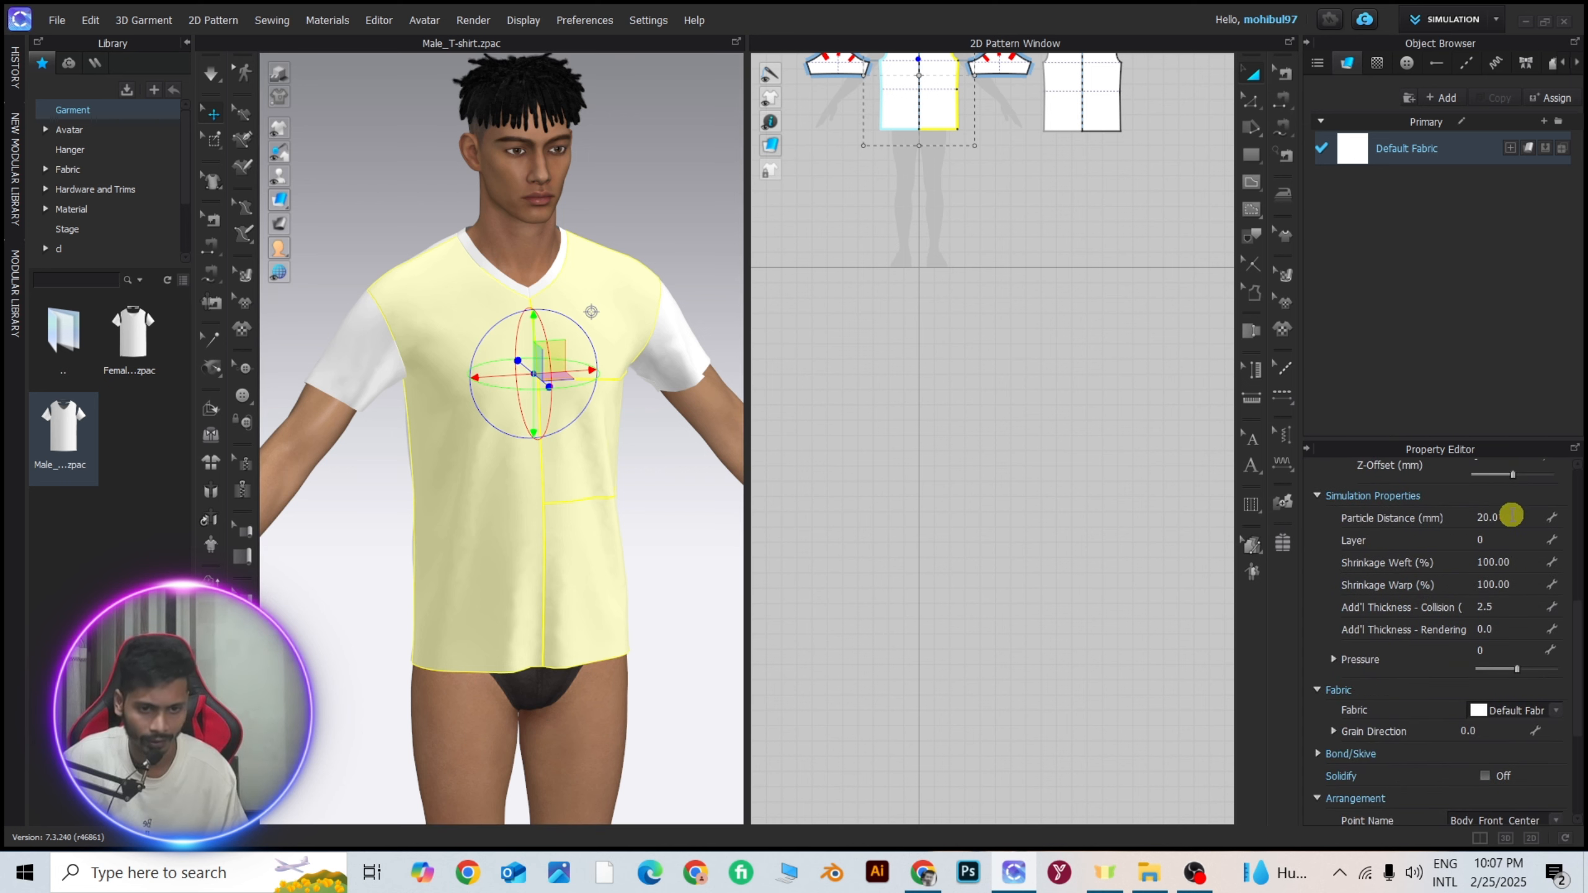
click(1512, 515)
scroll(475, 493, down, 3)
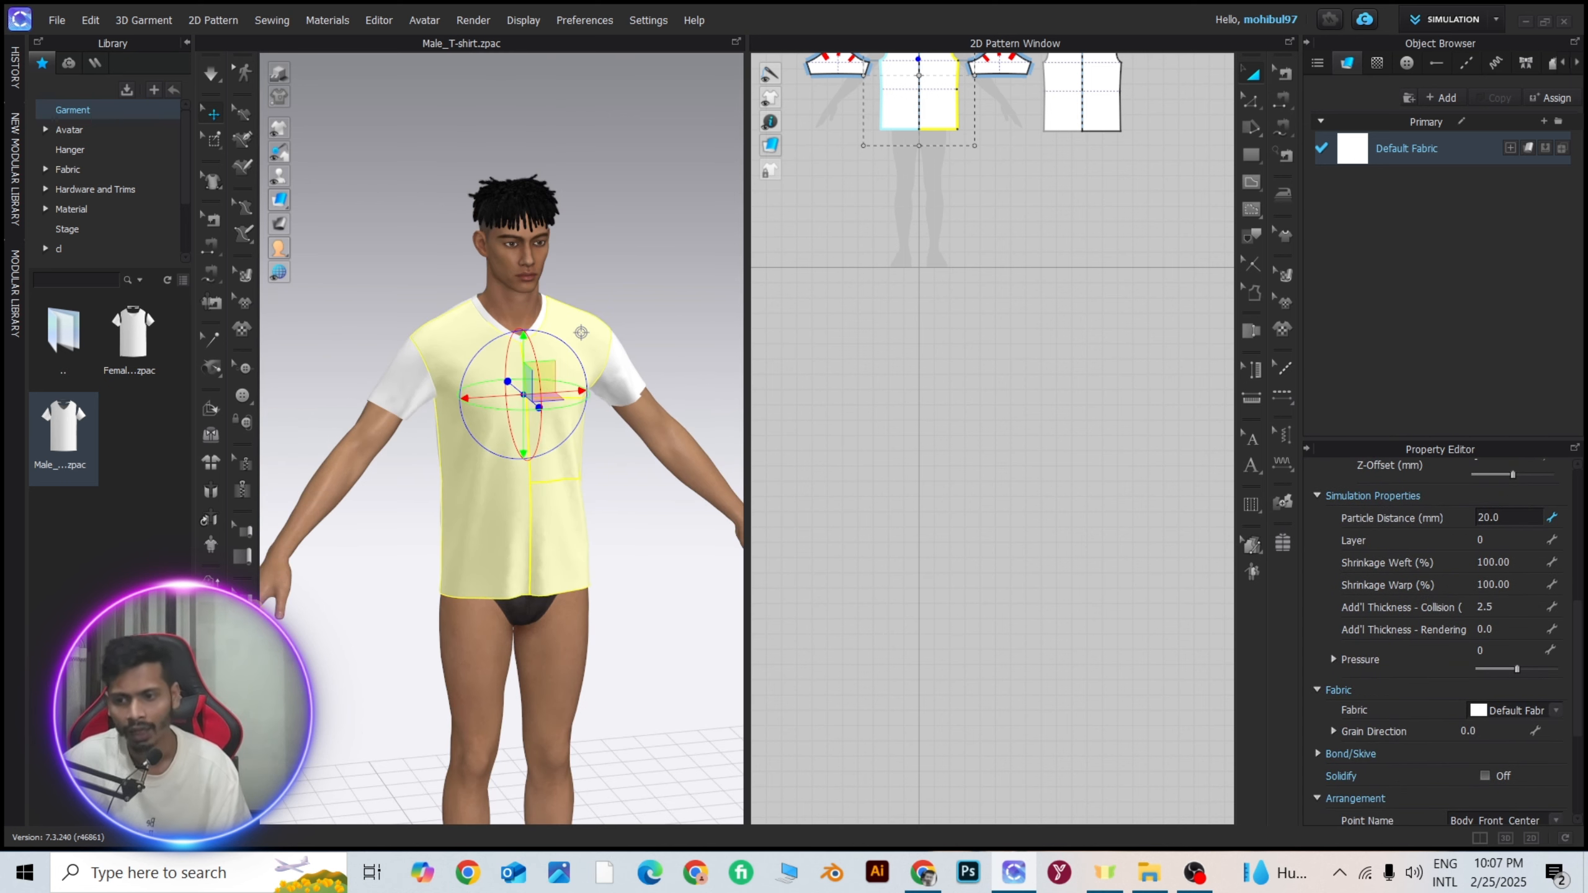
Apply the Hi-Res garment settings with 5.0 mm particle distance, 1.0 mm collision thickness, 0.0 mm skin offset and Fitting simulation quality.
click(211, 580)
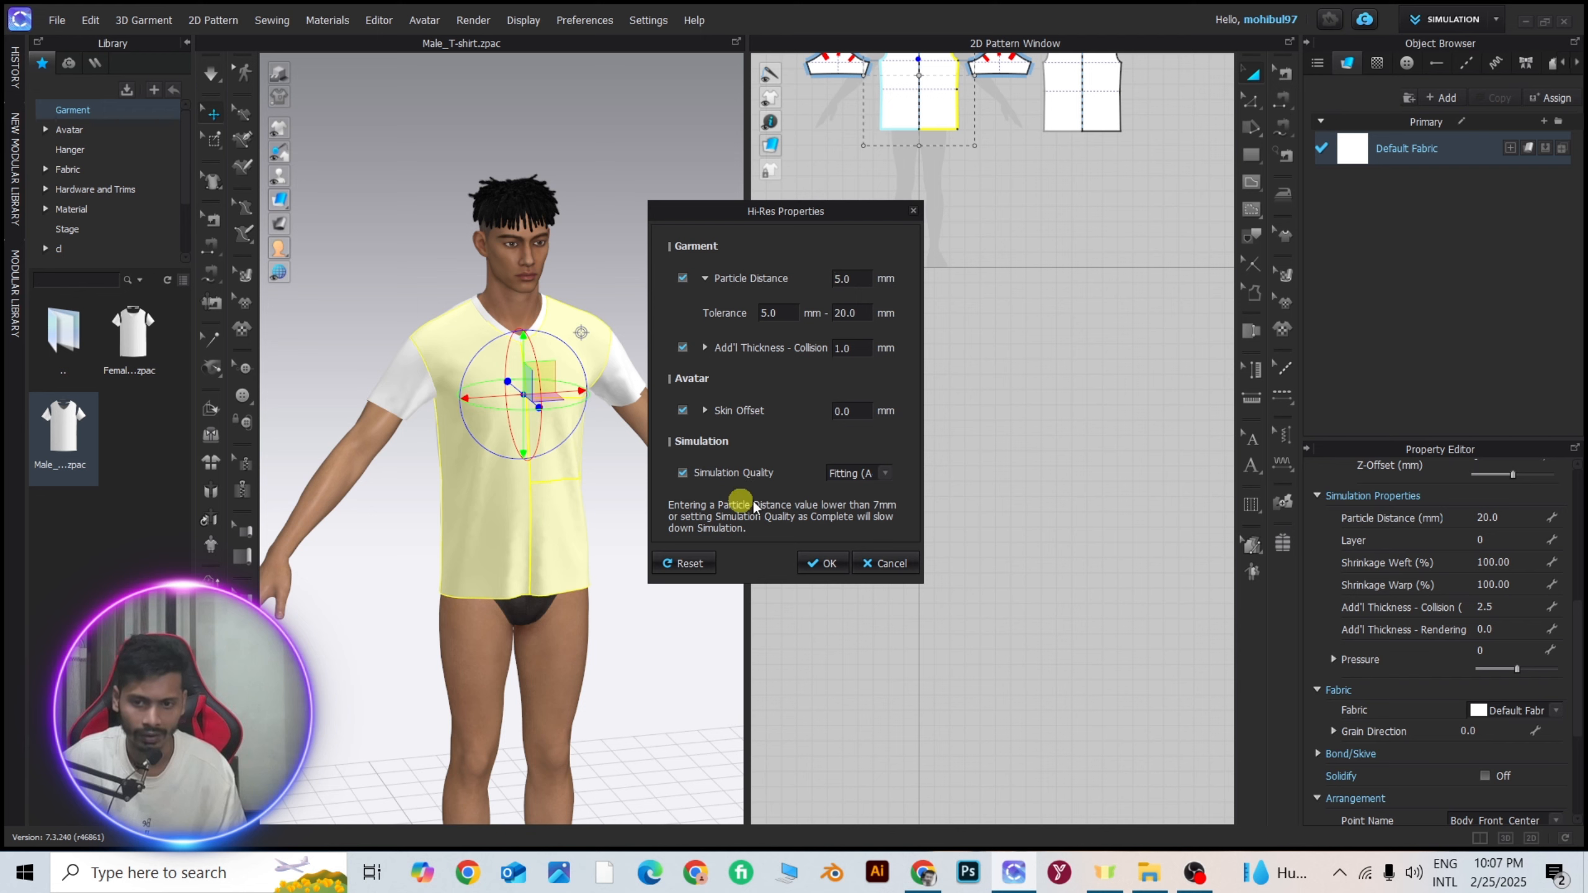
click(818, 564)
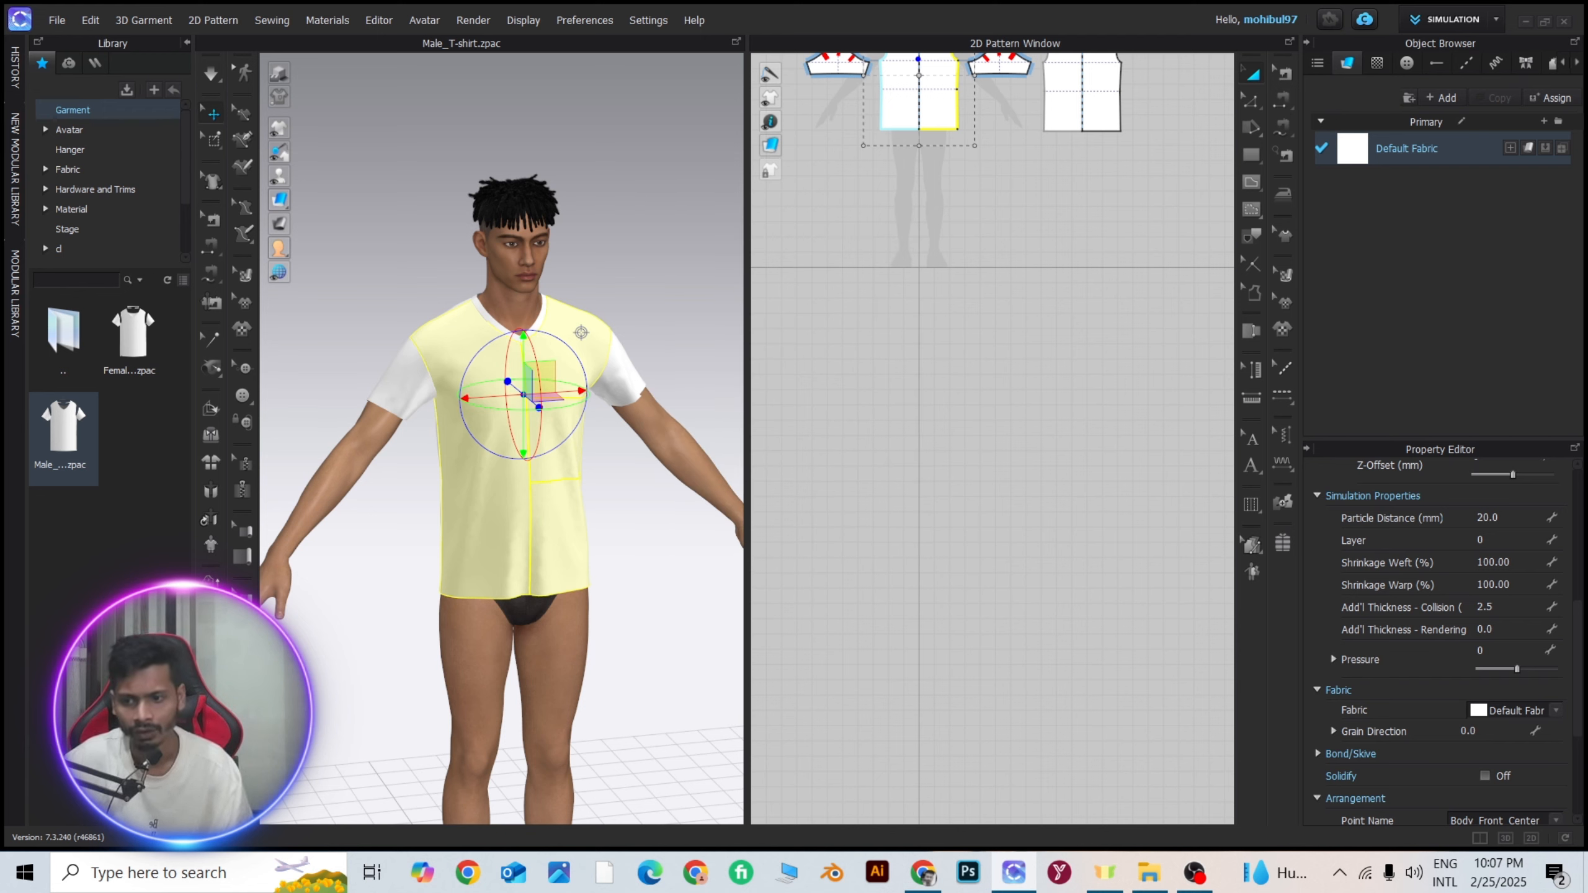
click(696, 563)
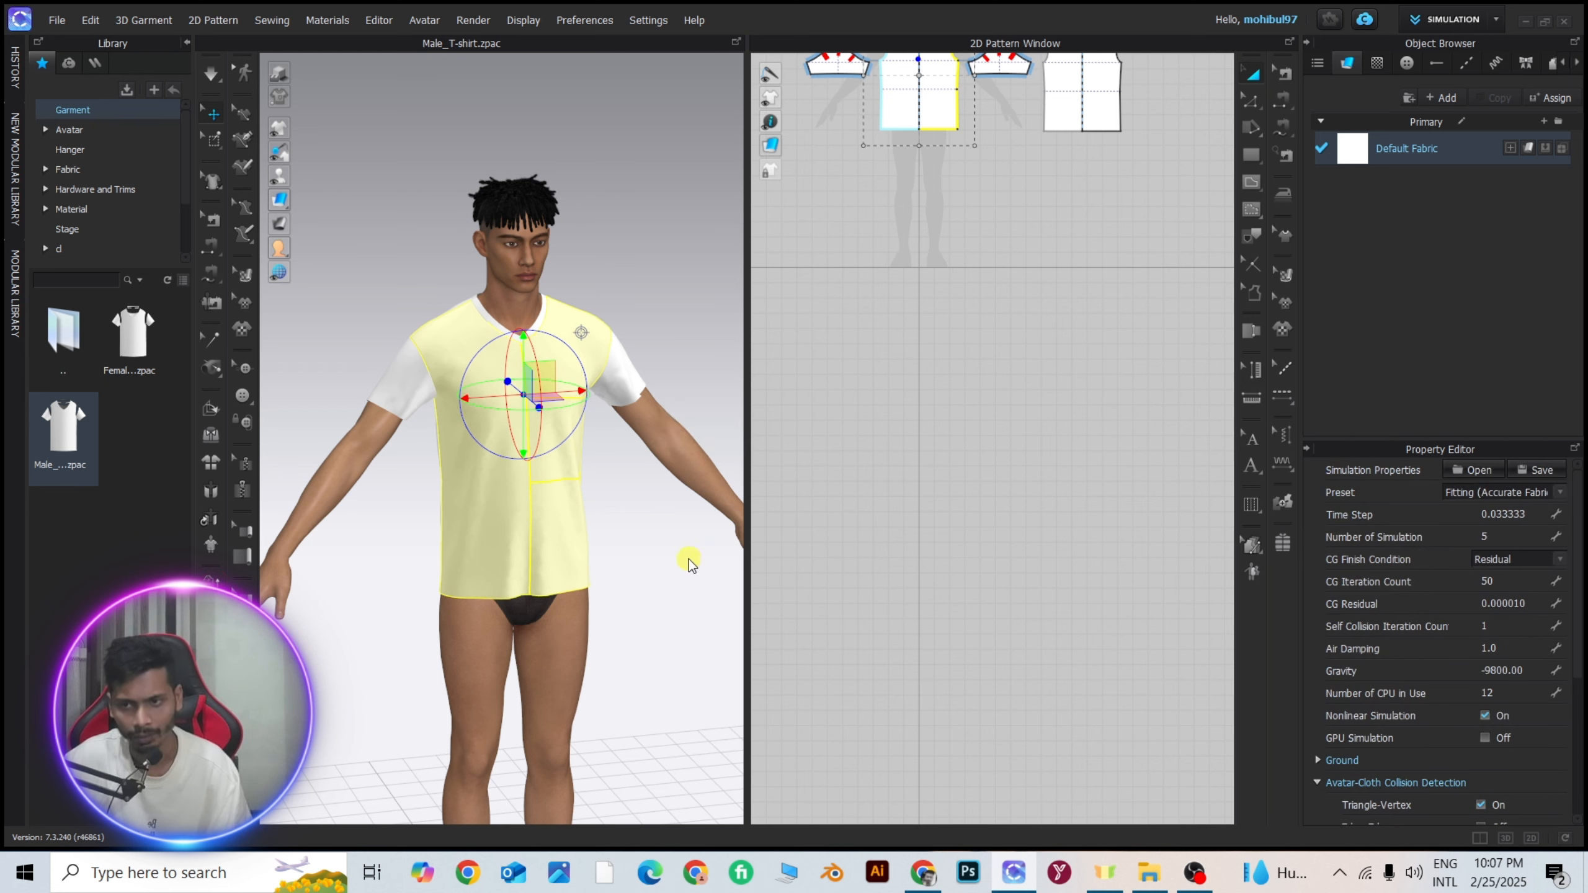
Deselect the front panel, simulate the high-resolution T-shirt on the avatar and stop the simulation after inspecting the folds.
click(650, 553)
key(space)
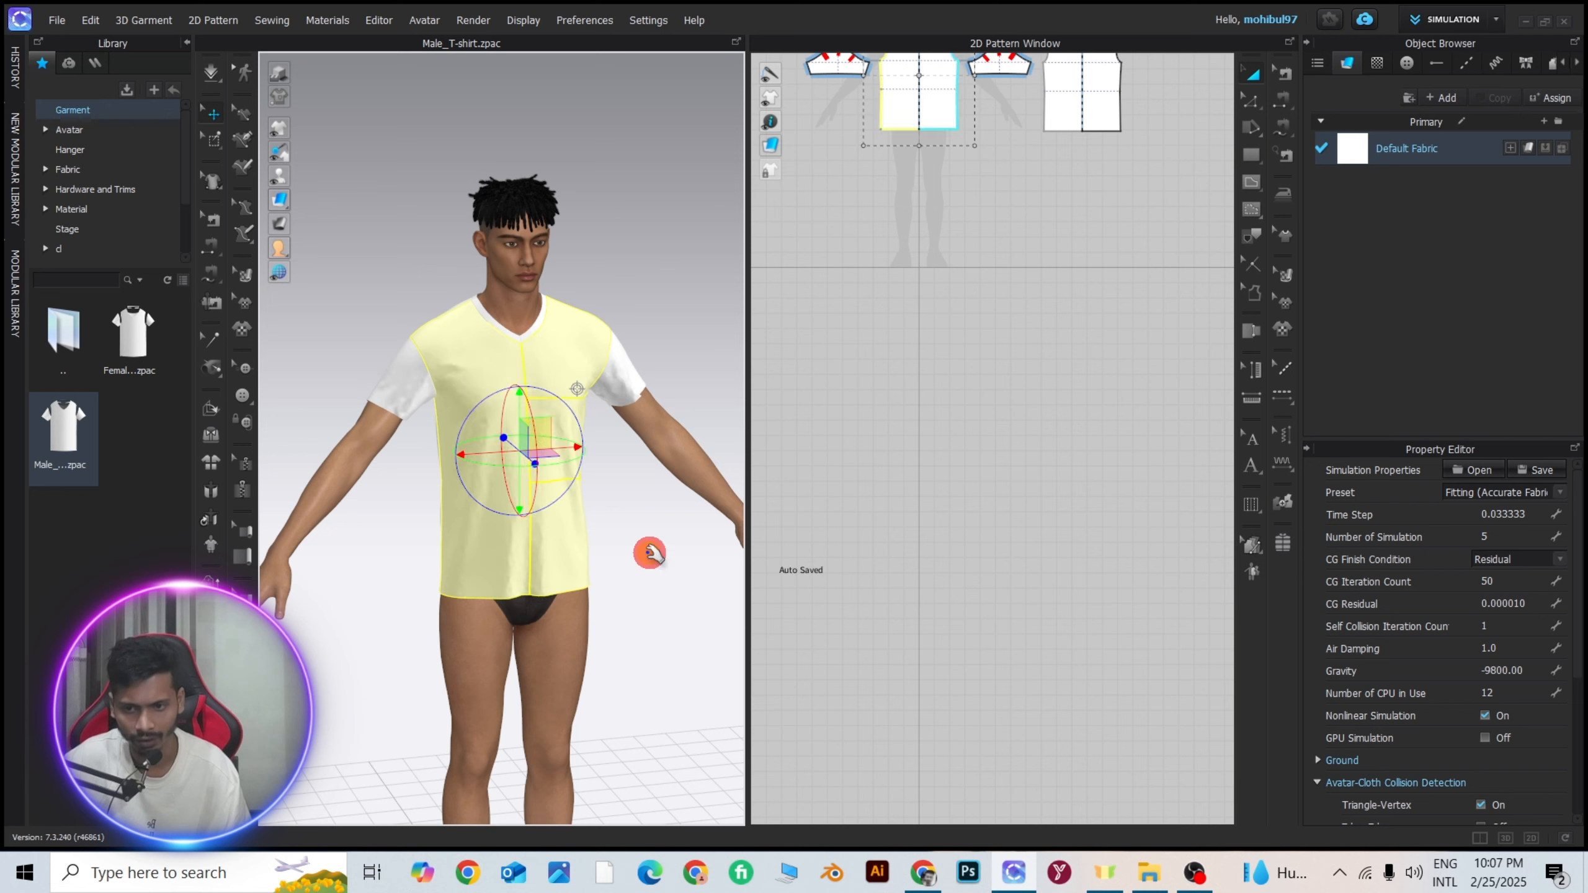
key(space)
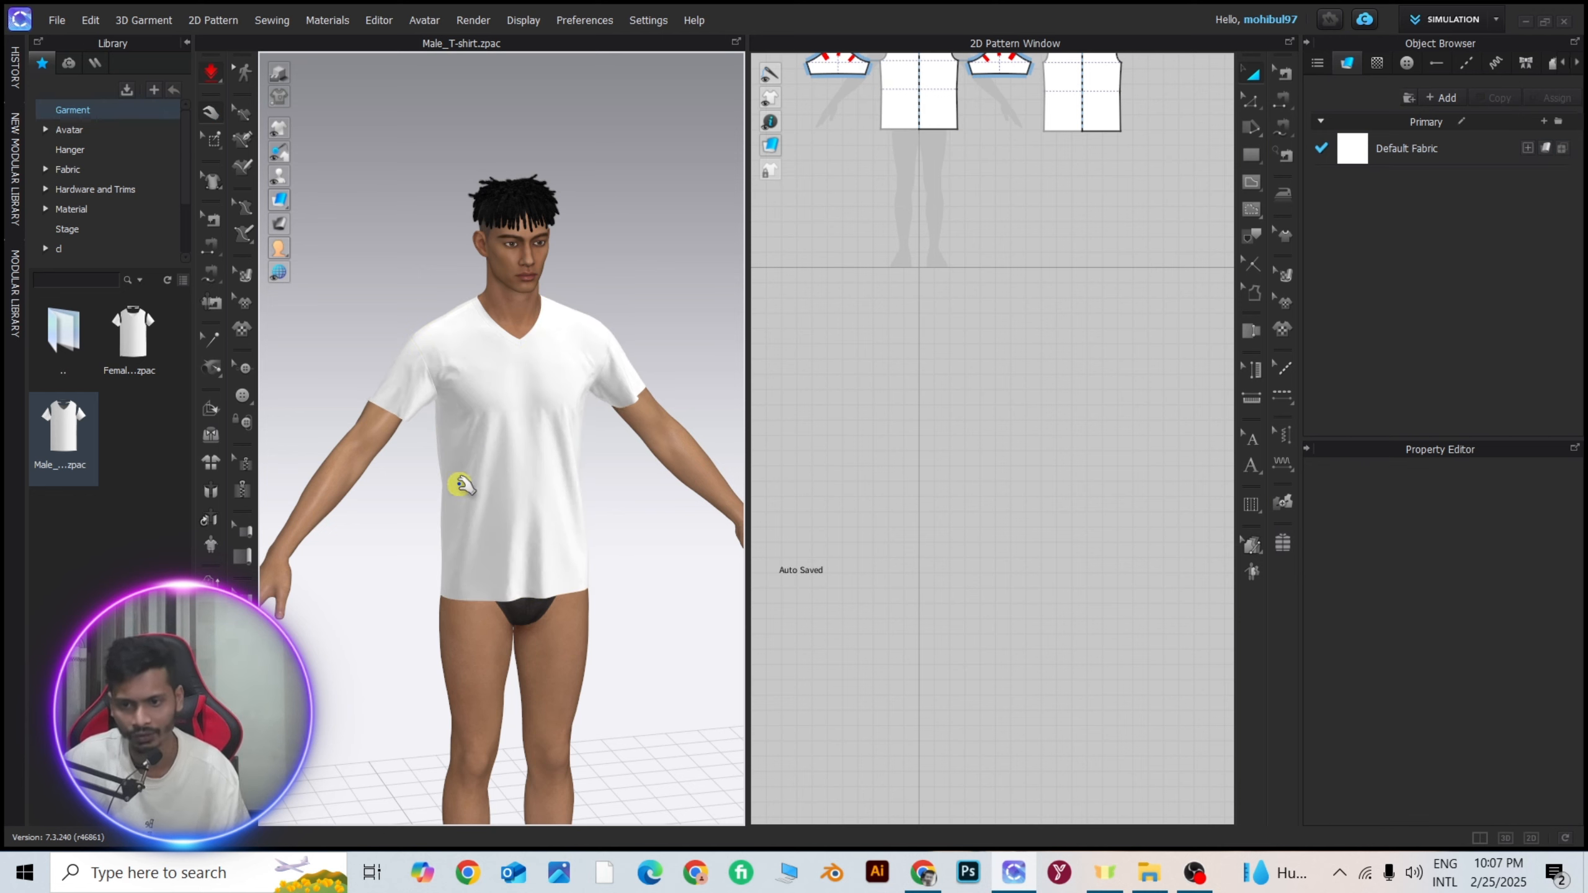
scroll(456, 482, up, 3)
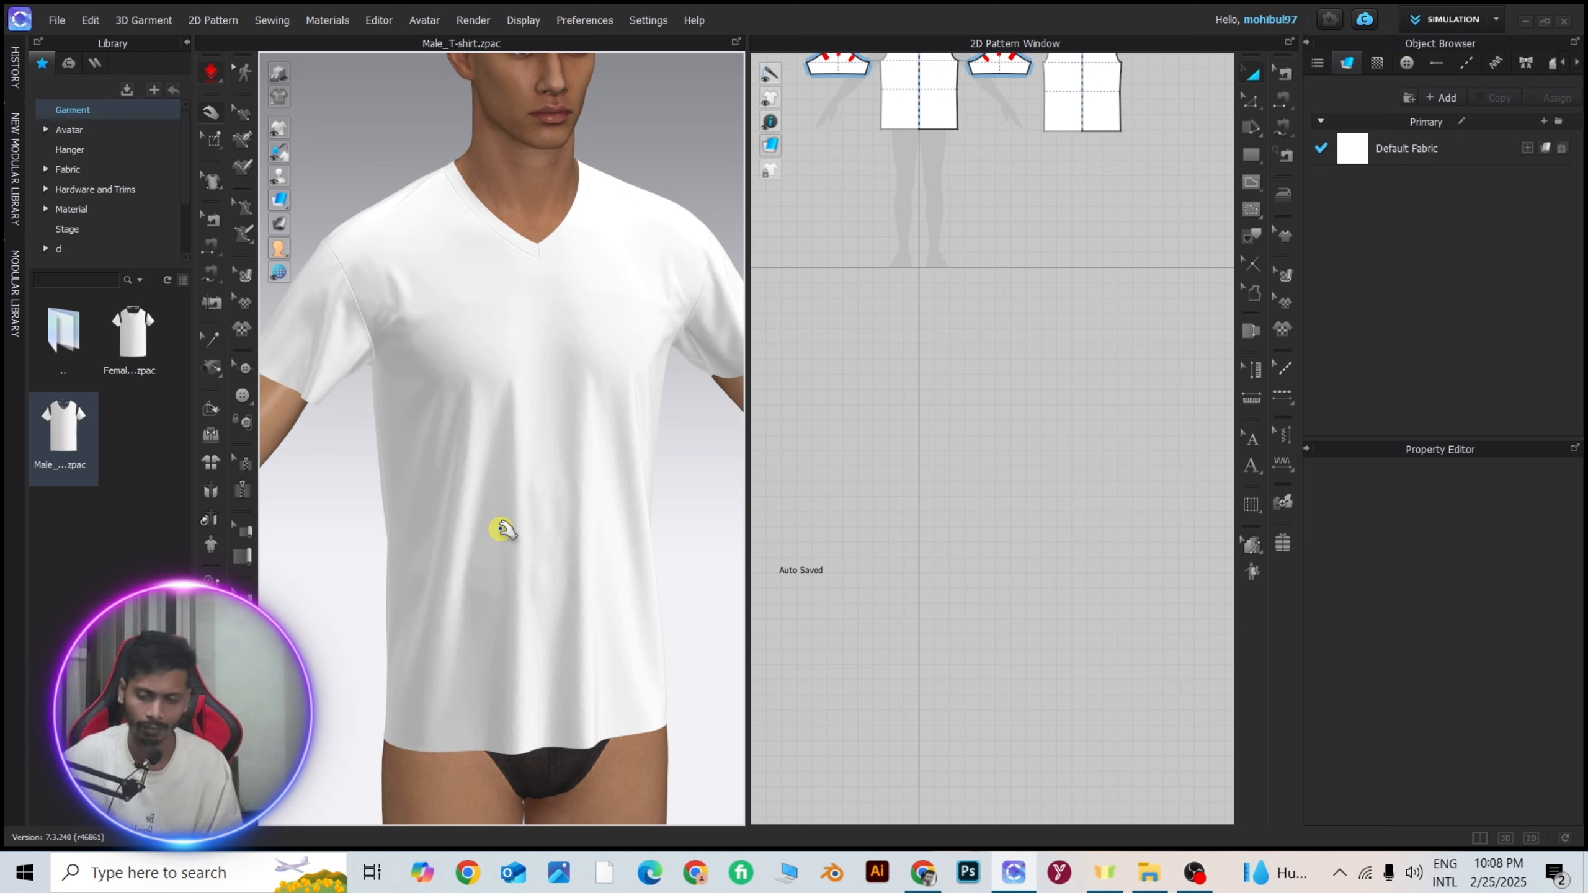
key(space)
scroll(560, 383, down, 3)
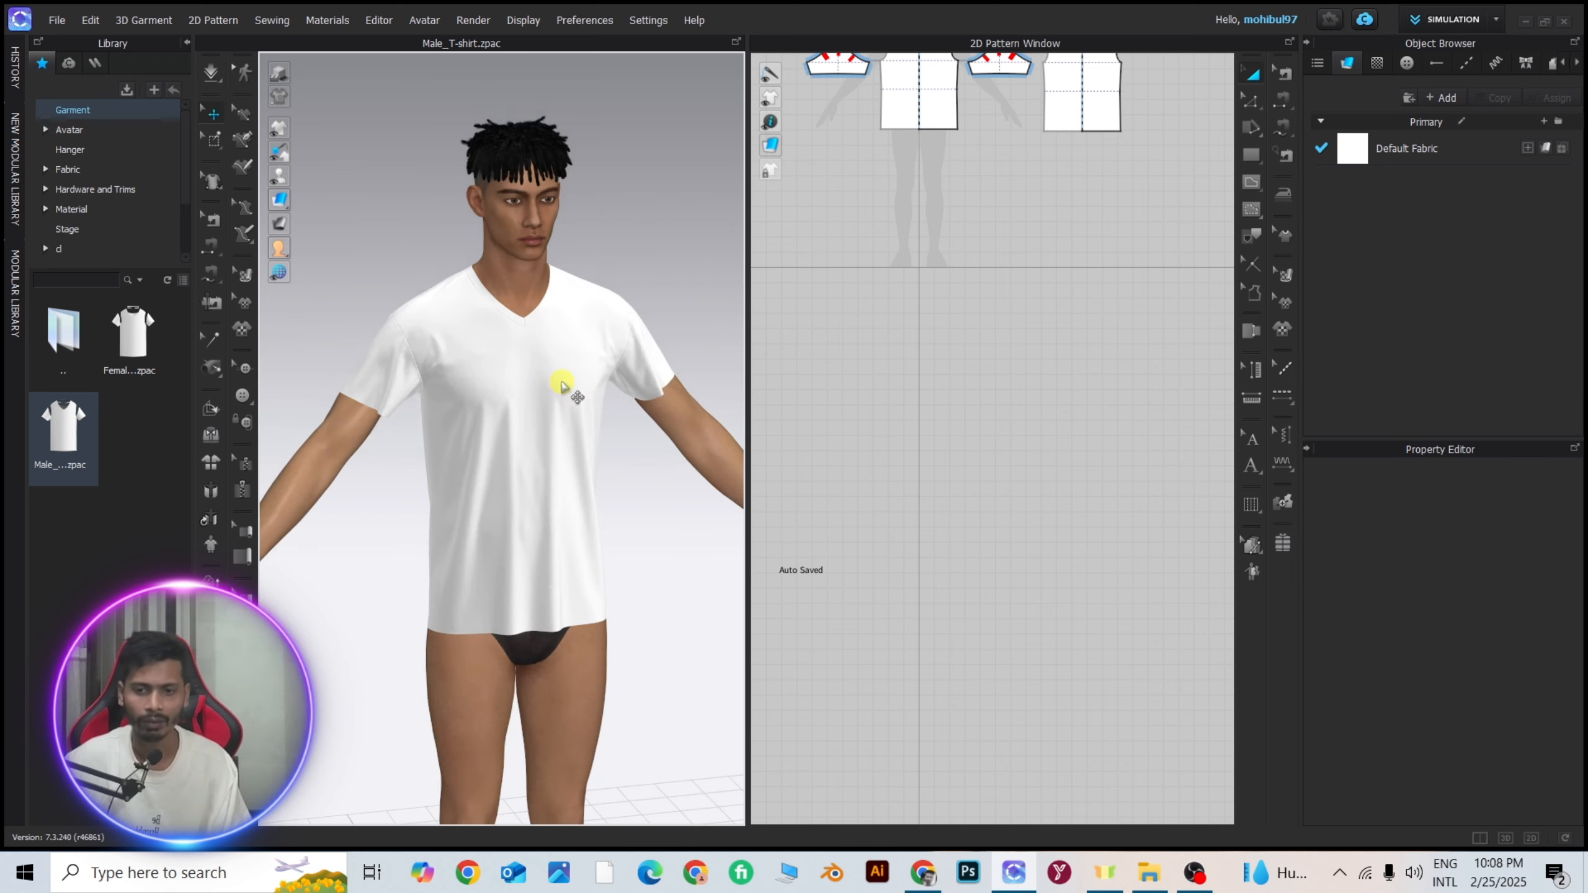
Select all T-shirt pattern pieces, check their particle distance and collision thickness, and clear the selection.
right_drag(563, 382, 506, 382)
scroll(932, 256, down, 5)
scroll(960, 255, up, 4)
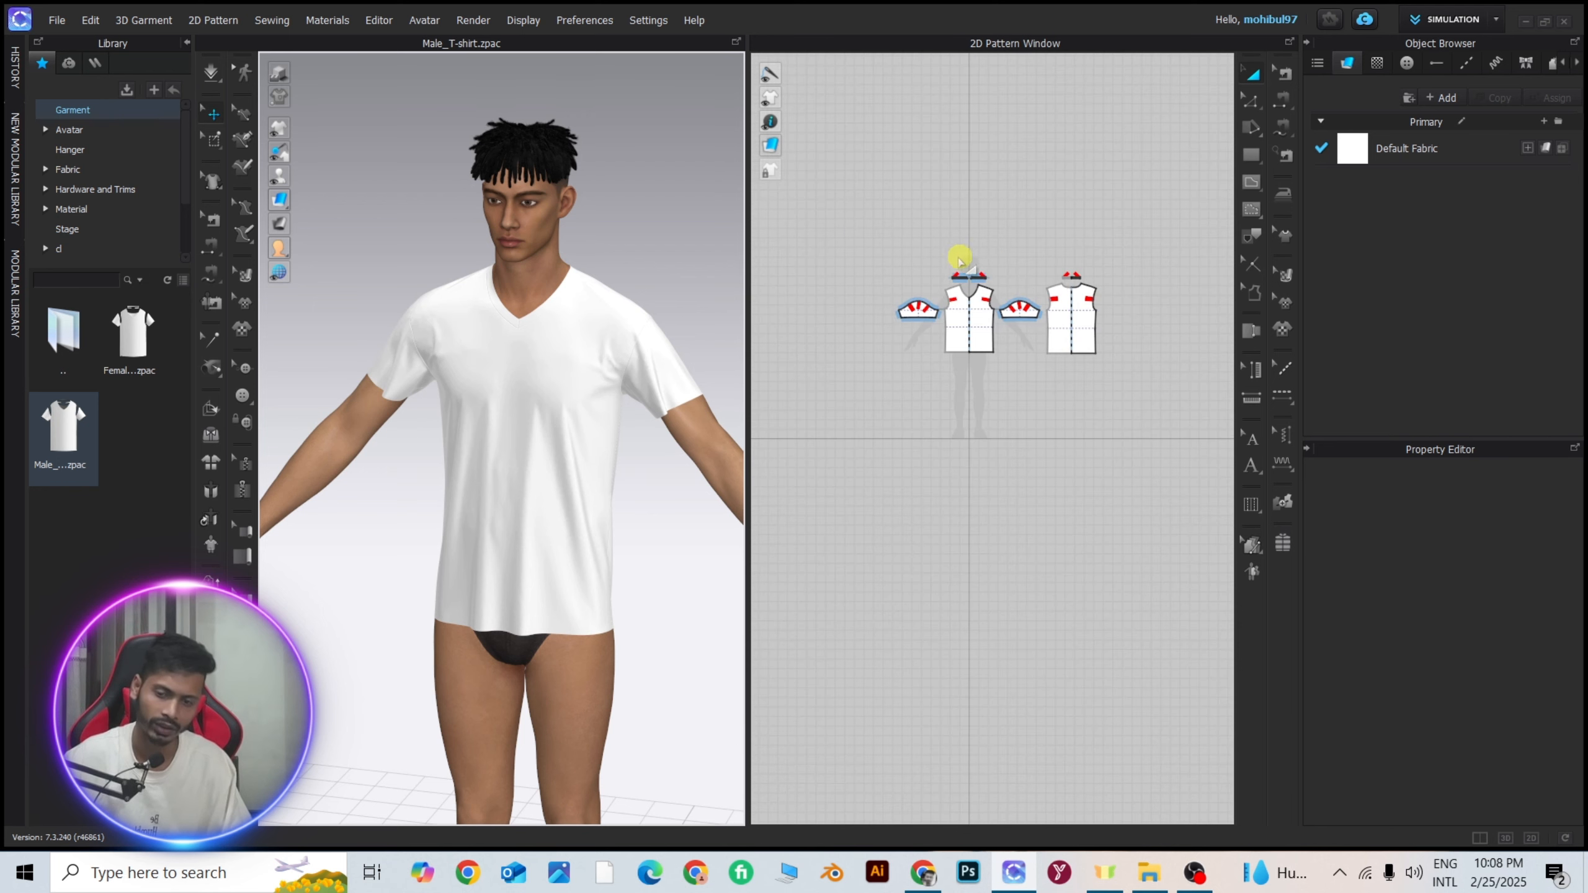
drag(813, 191, 1170, 461)
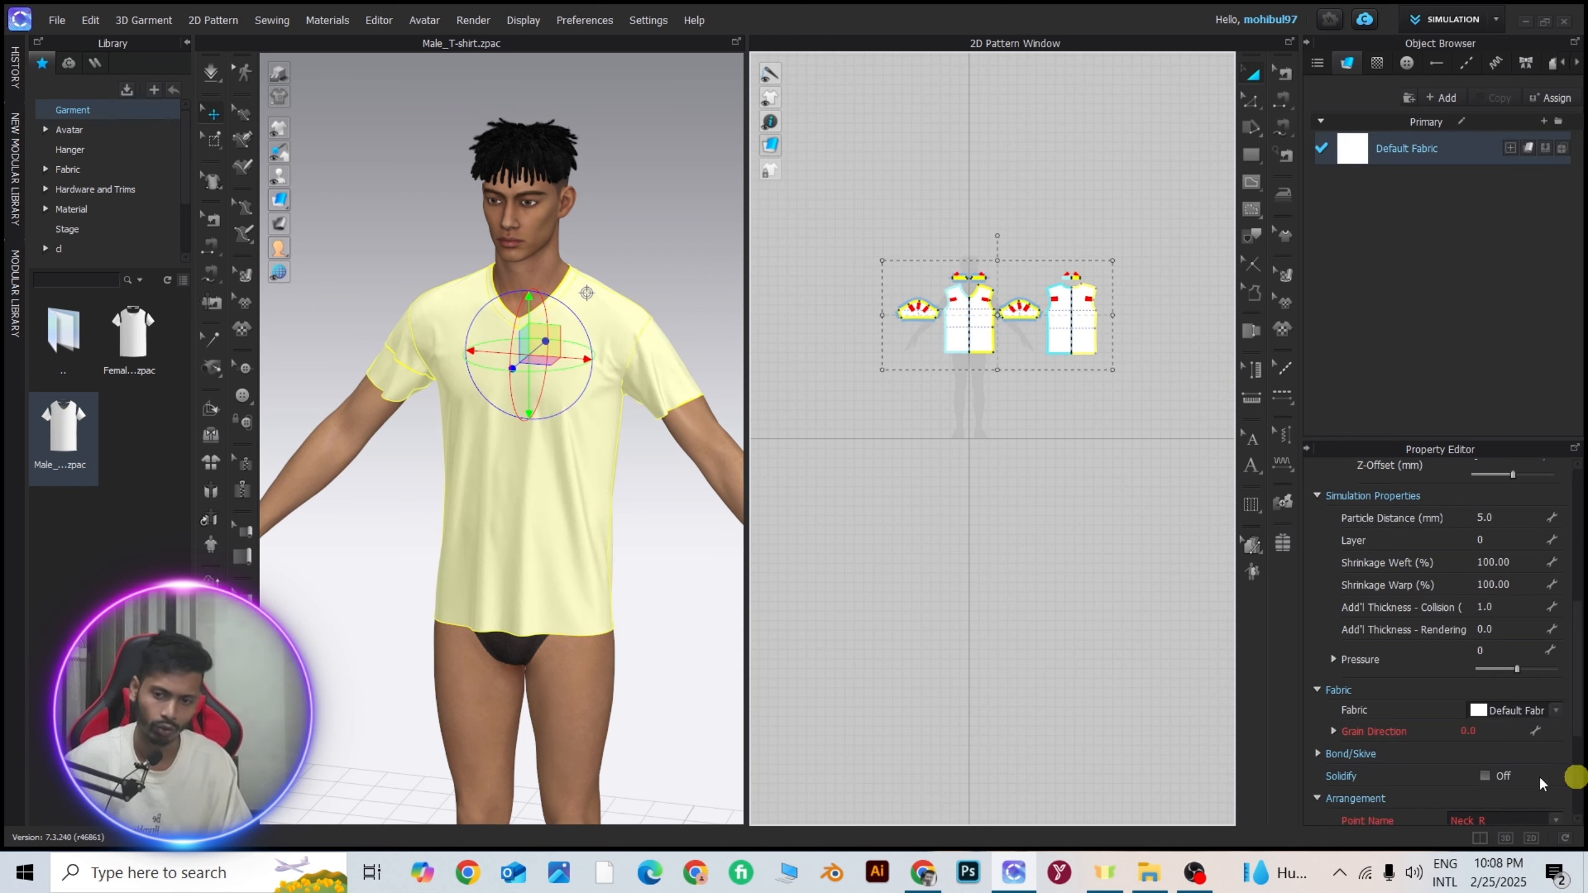
scroll(597, 600, up, 3)
right_drag(569, 597, 593, 594)
scroll(487, 388, down, 1)
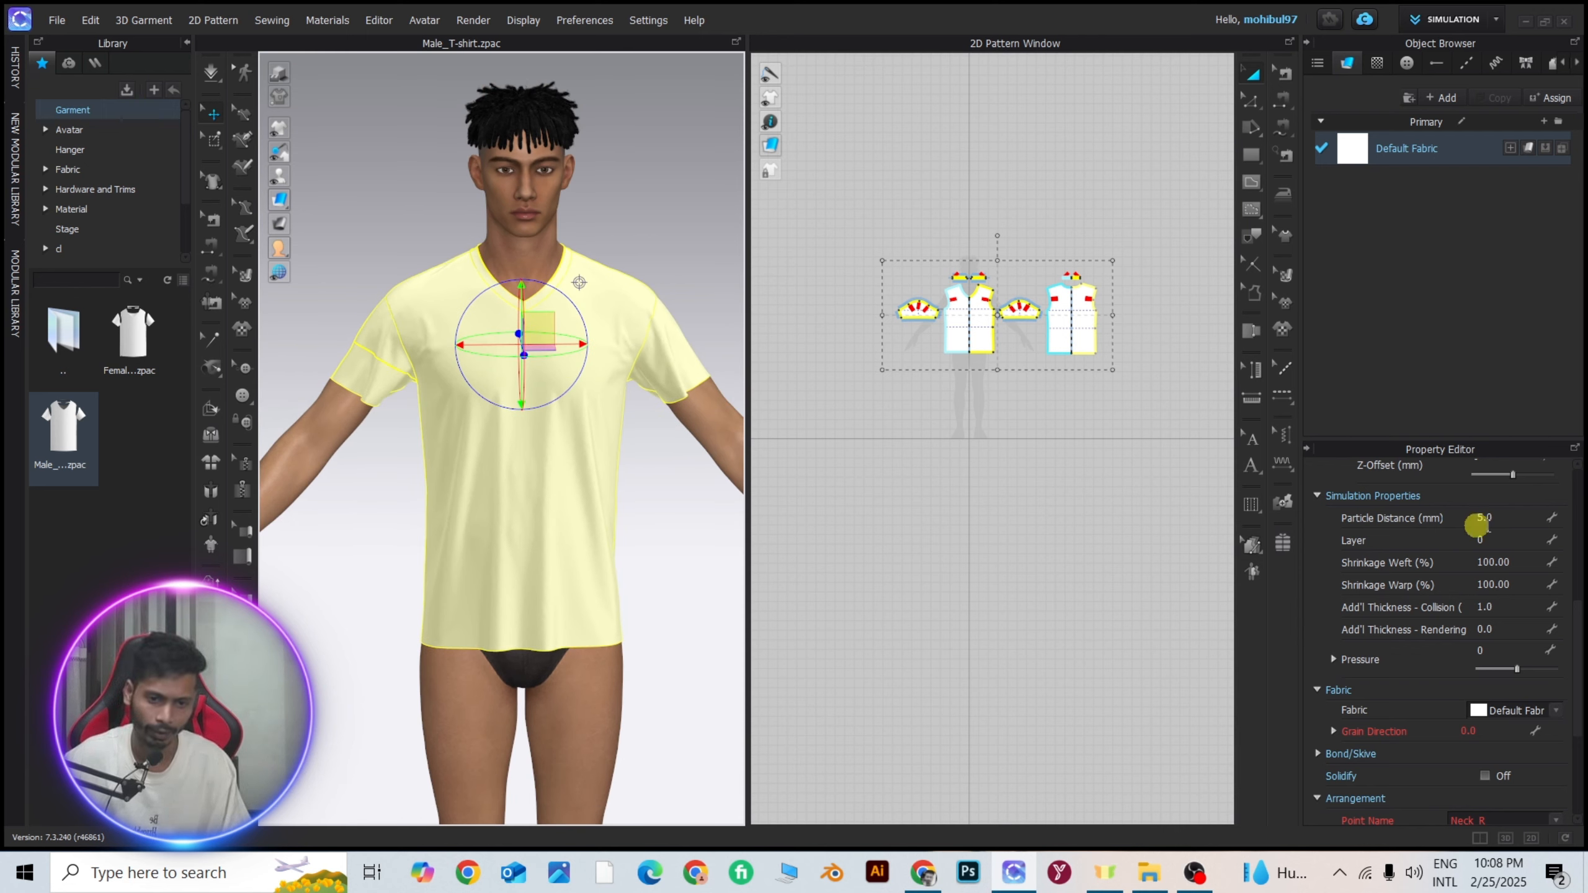
click(992, 675)
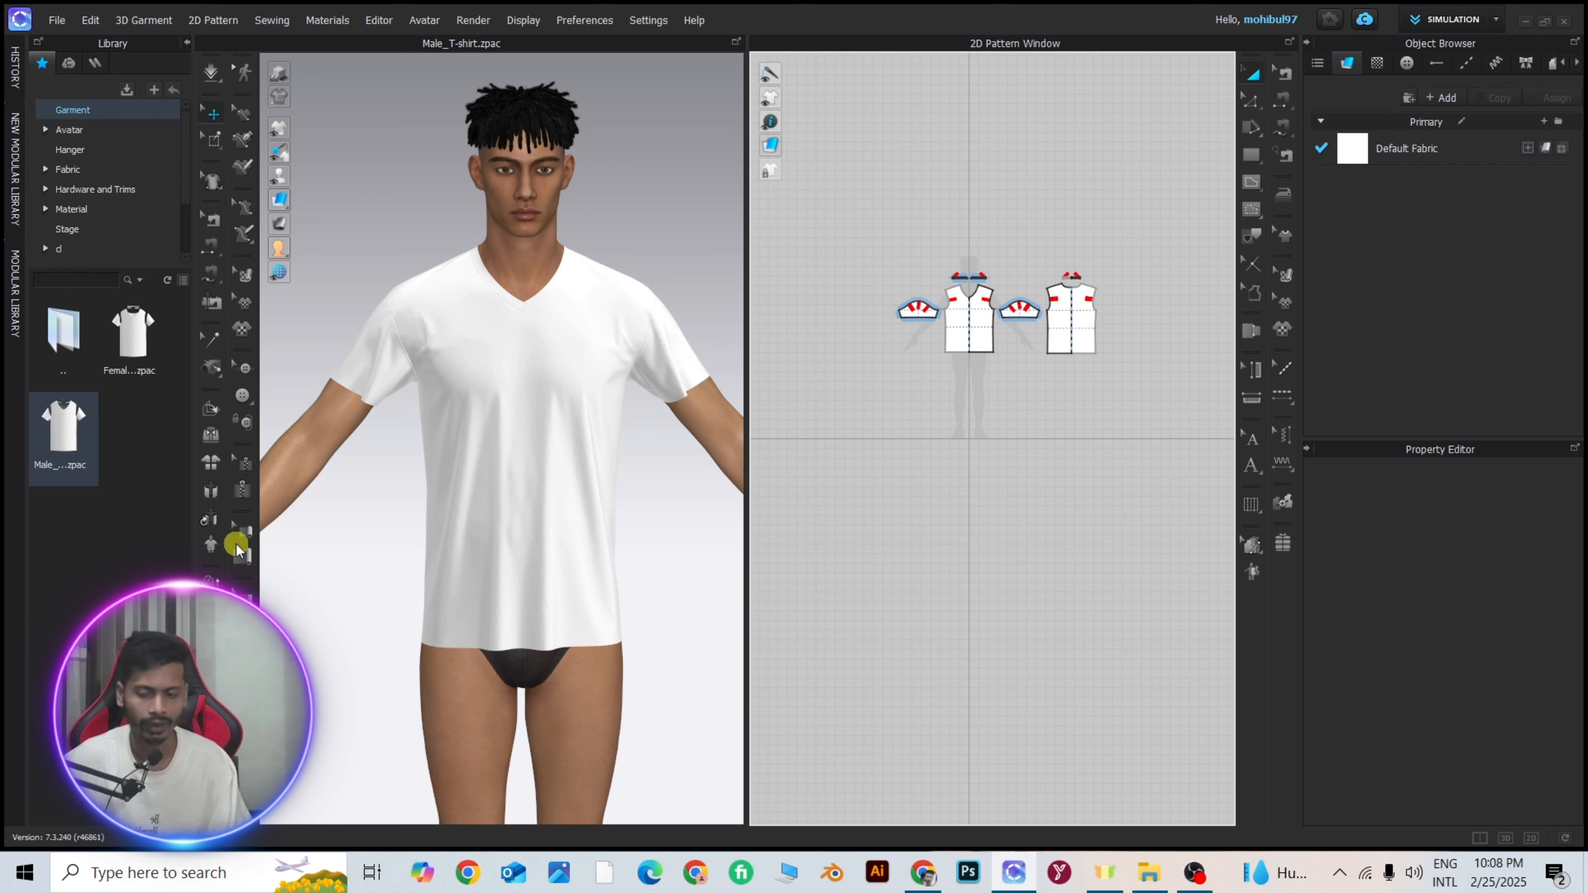
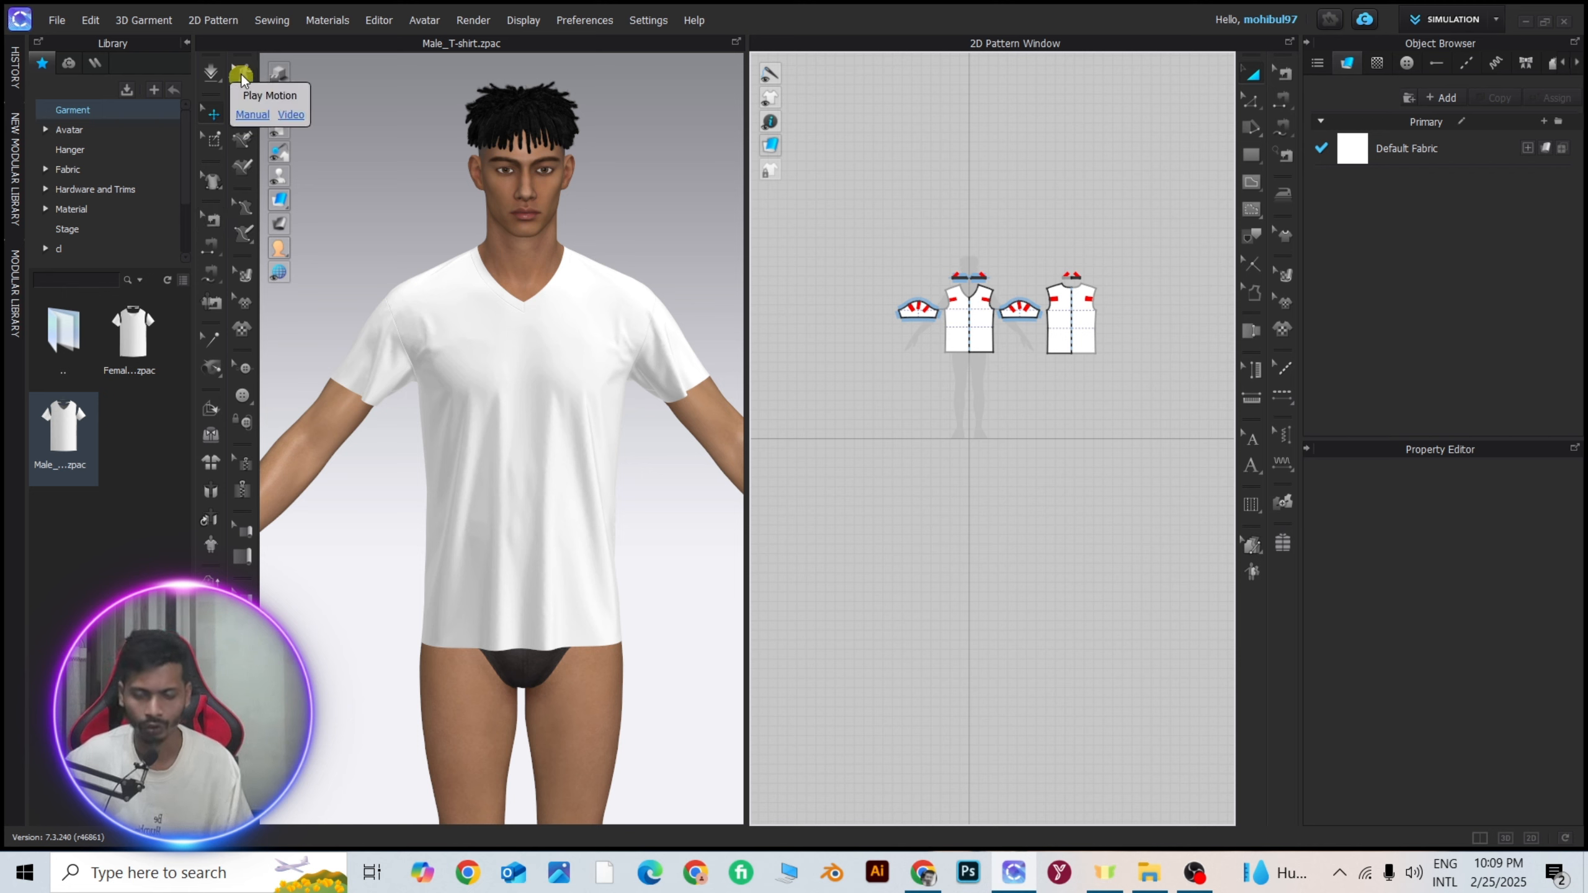
Draw a closed triangle on the T-shirt's front in 3D with the garment 3D Pen, with sides about 20, 30 and 17 cm.
click(238, 115)
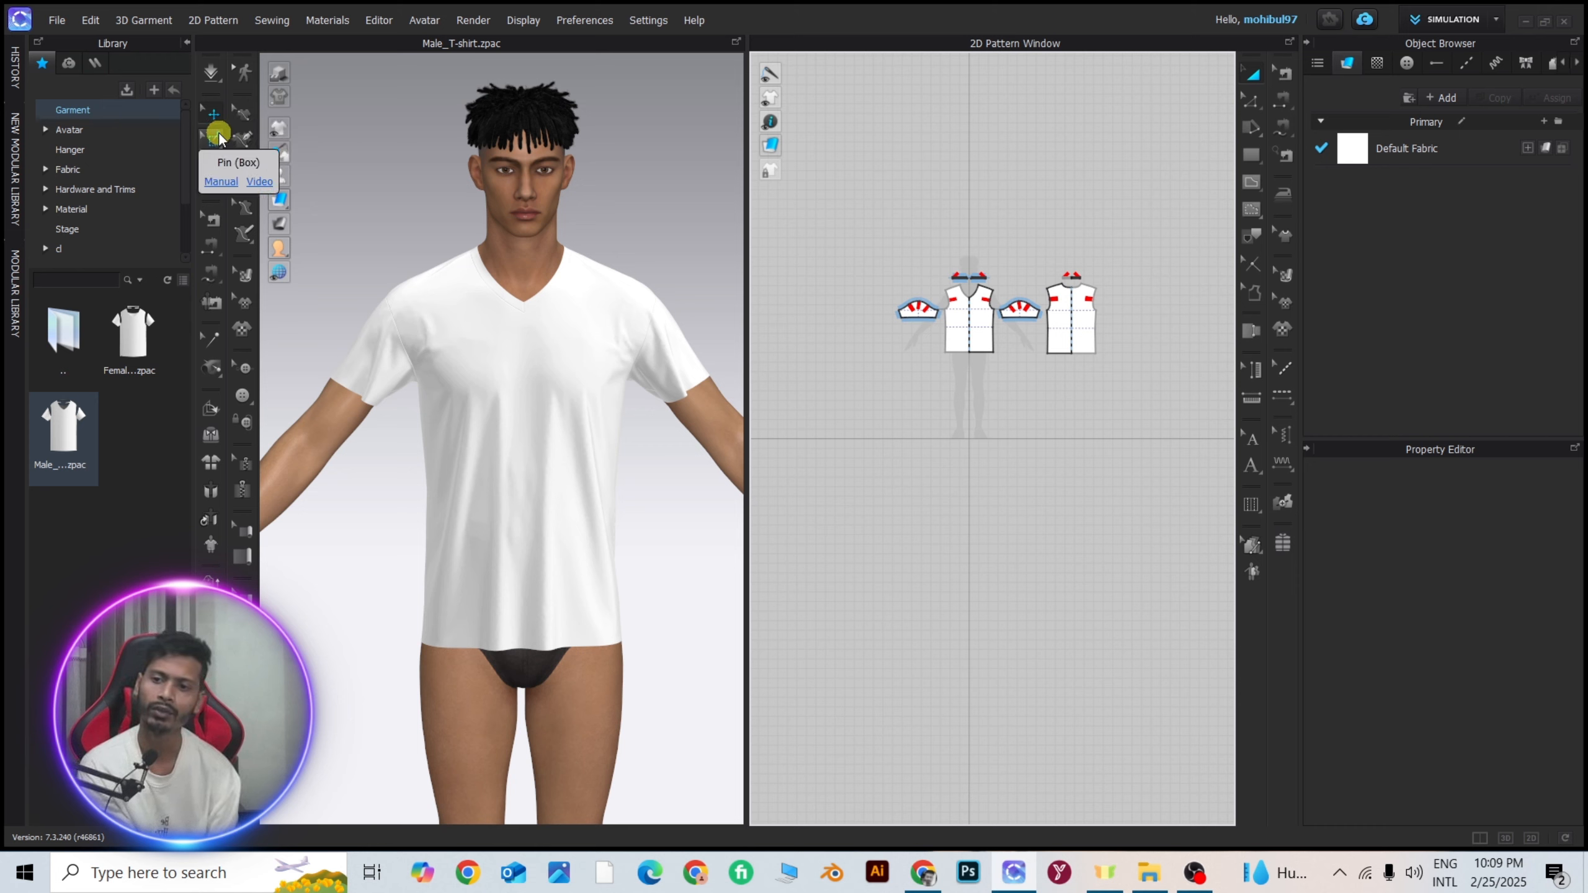
click(244, 111)
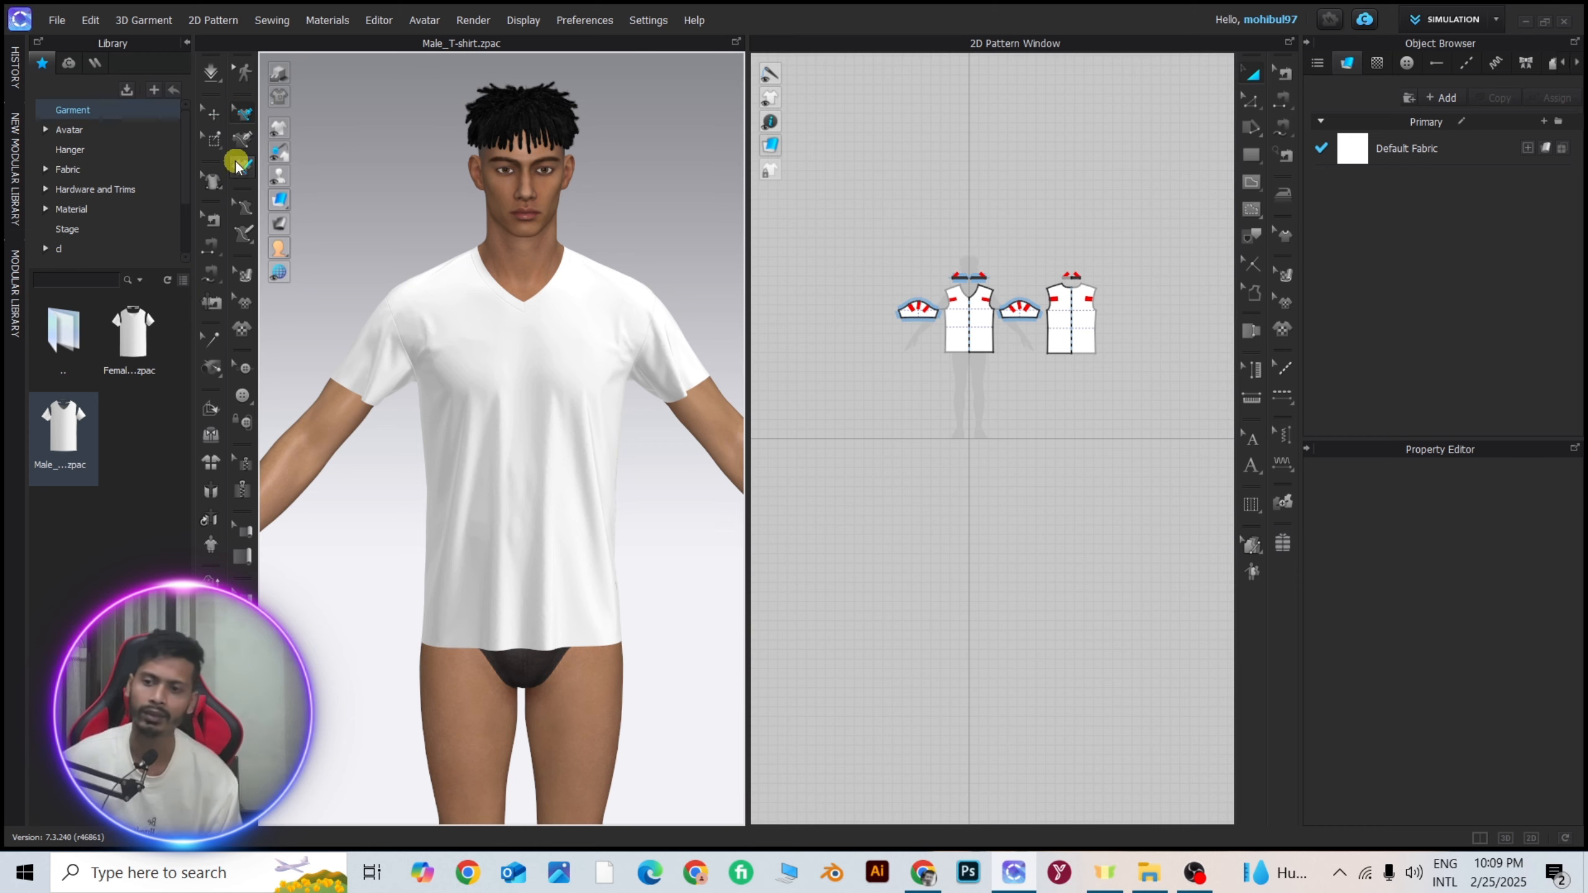
click(243, 134)
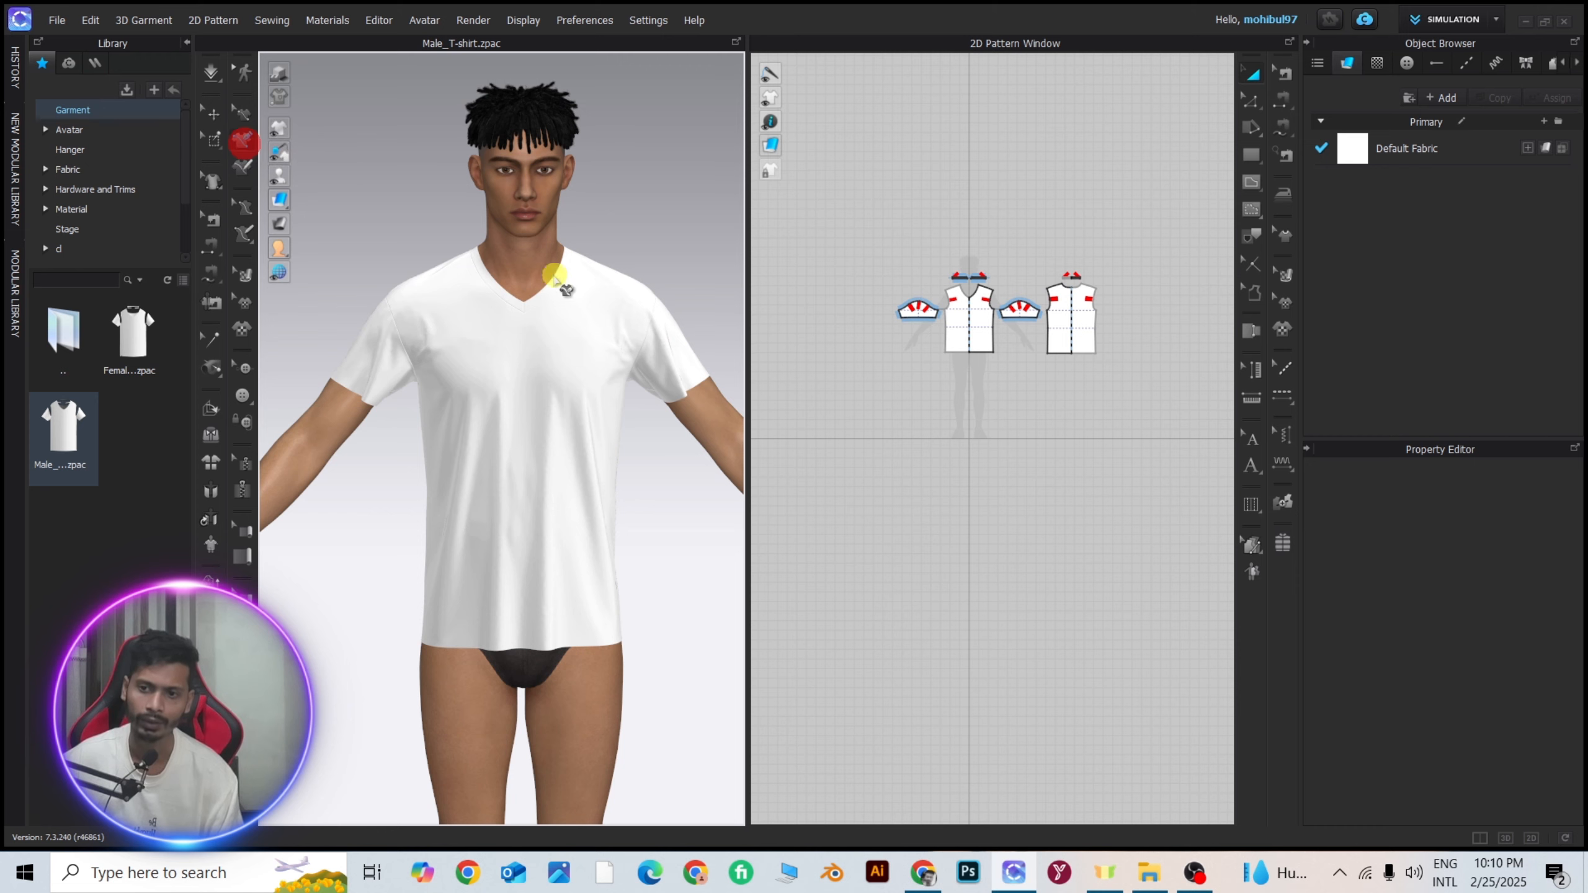
click(525, 394)
click(564, 504)
click(601, 332)
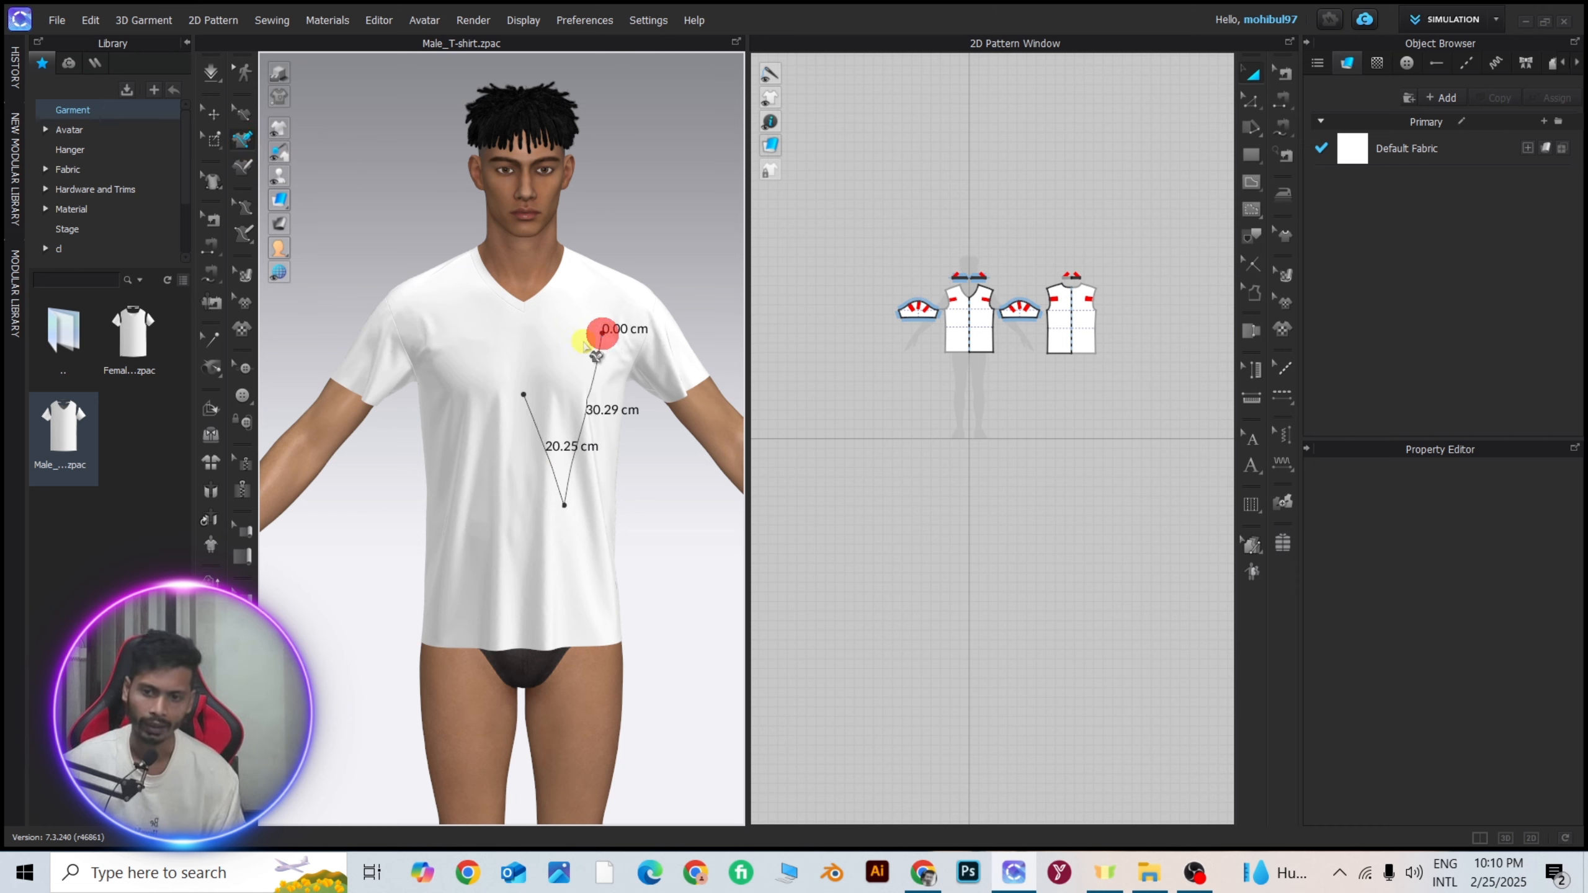
click(525, 394)
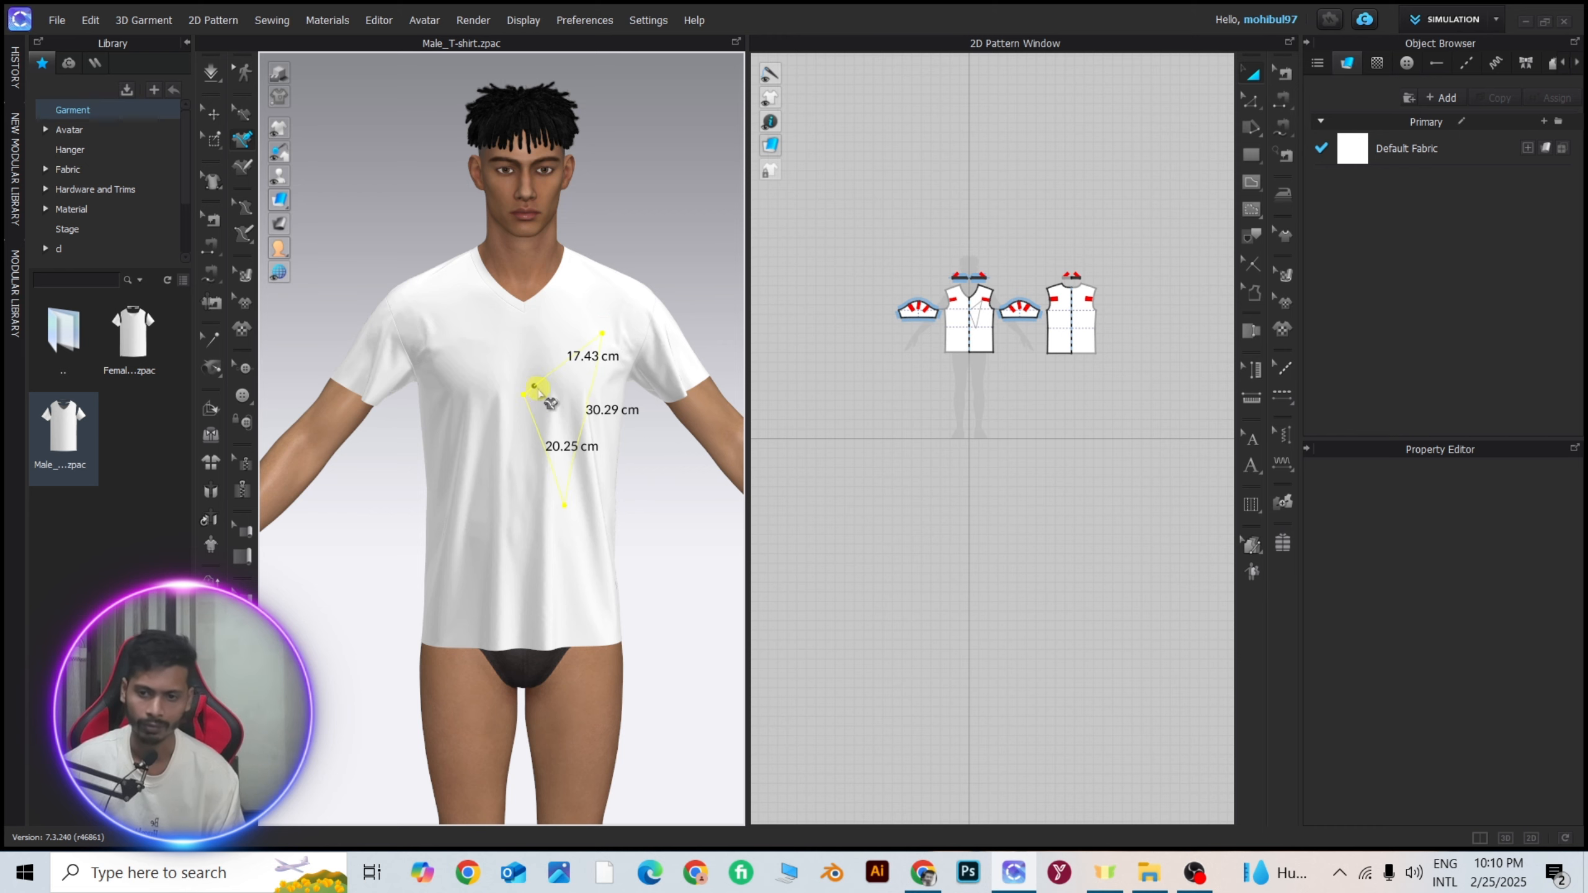
scroll(580, 396, up, 3)
scroll(1021, 329, up, 5)
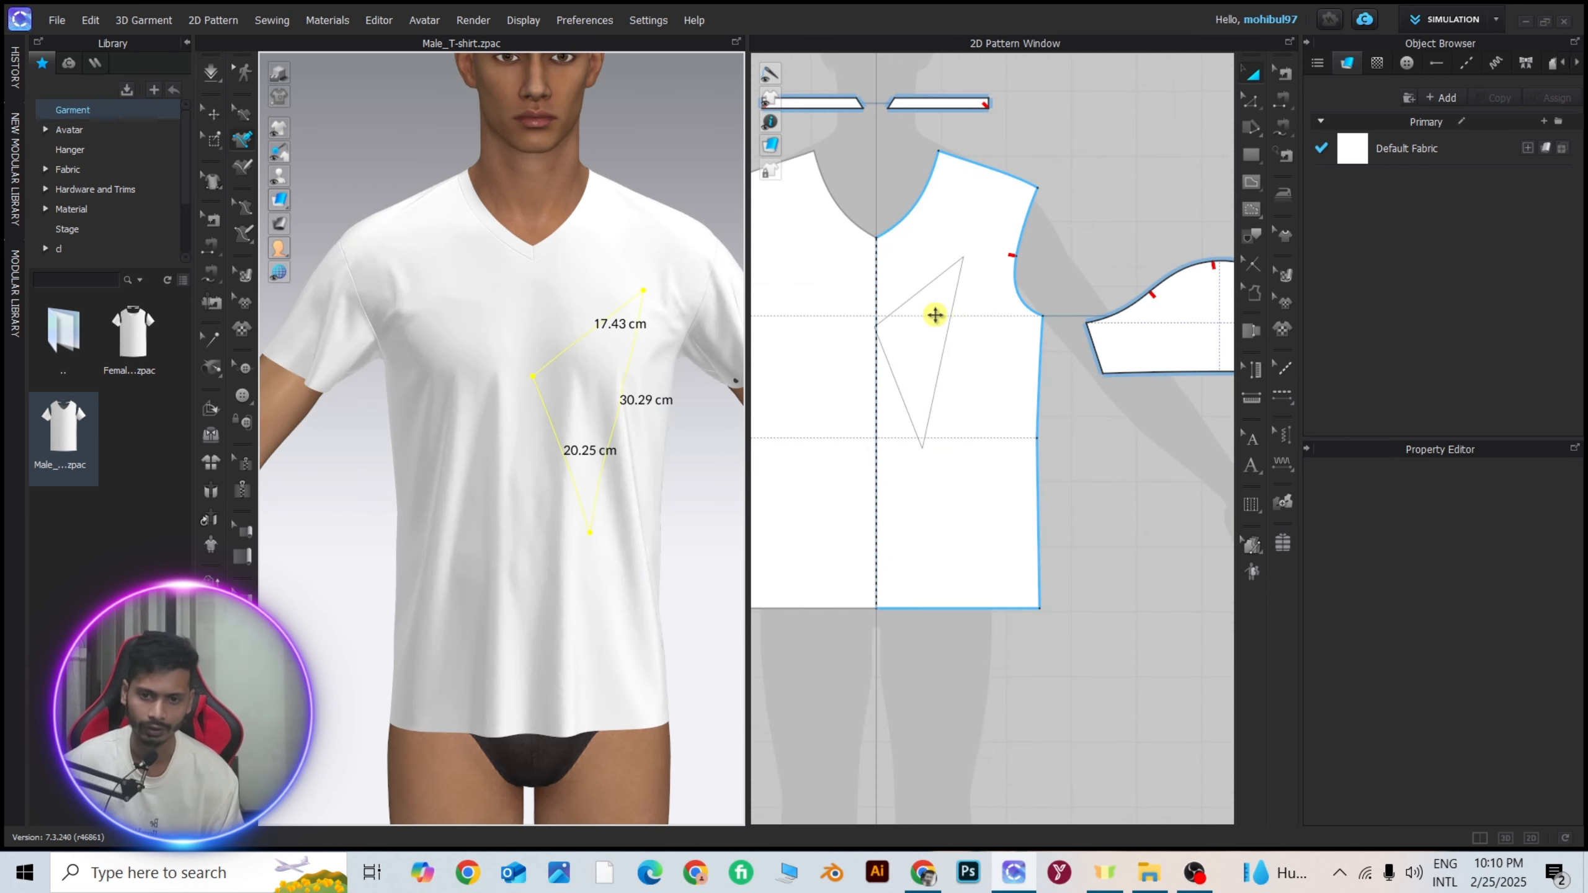
scroll(995, 315, up, 5)
scroll(995, 315, down, 5)
scroll(942, 369, down, 5)
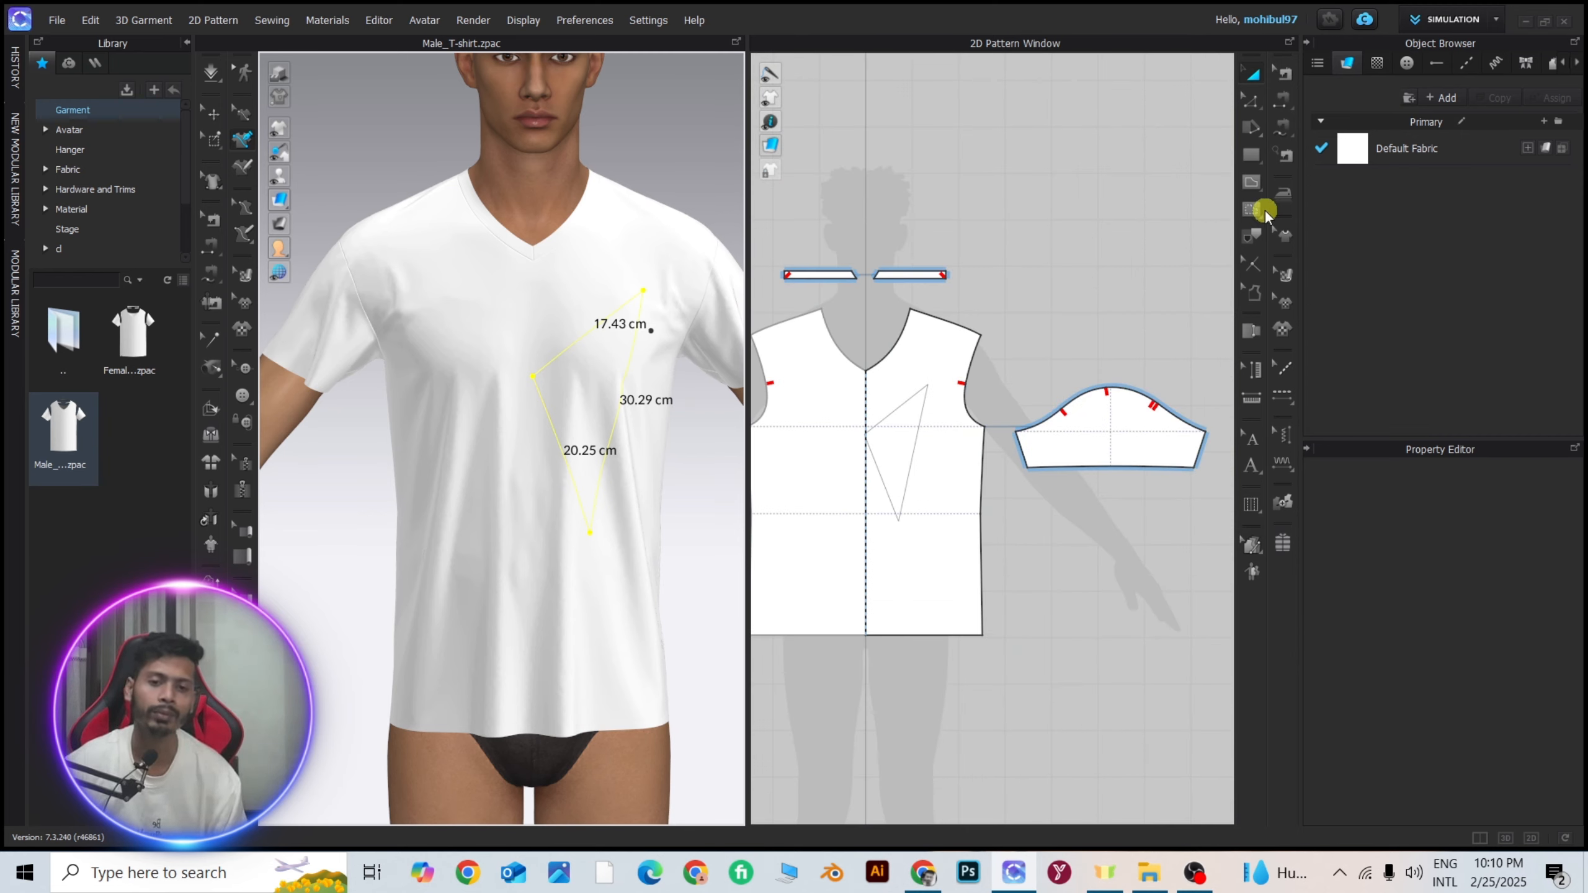
Draw a horizontal internal line about 14 cm long across the chest of the front panel's symmetric half and clear the selection.
click(1249, 184)
scroll(844, 390, up, 5)
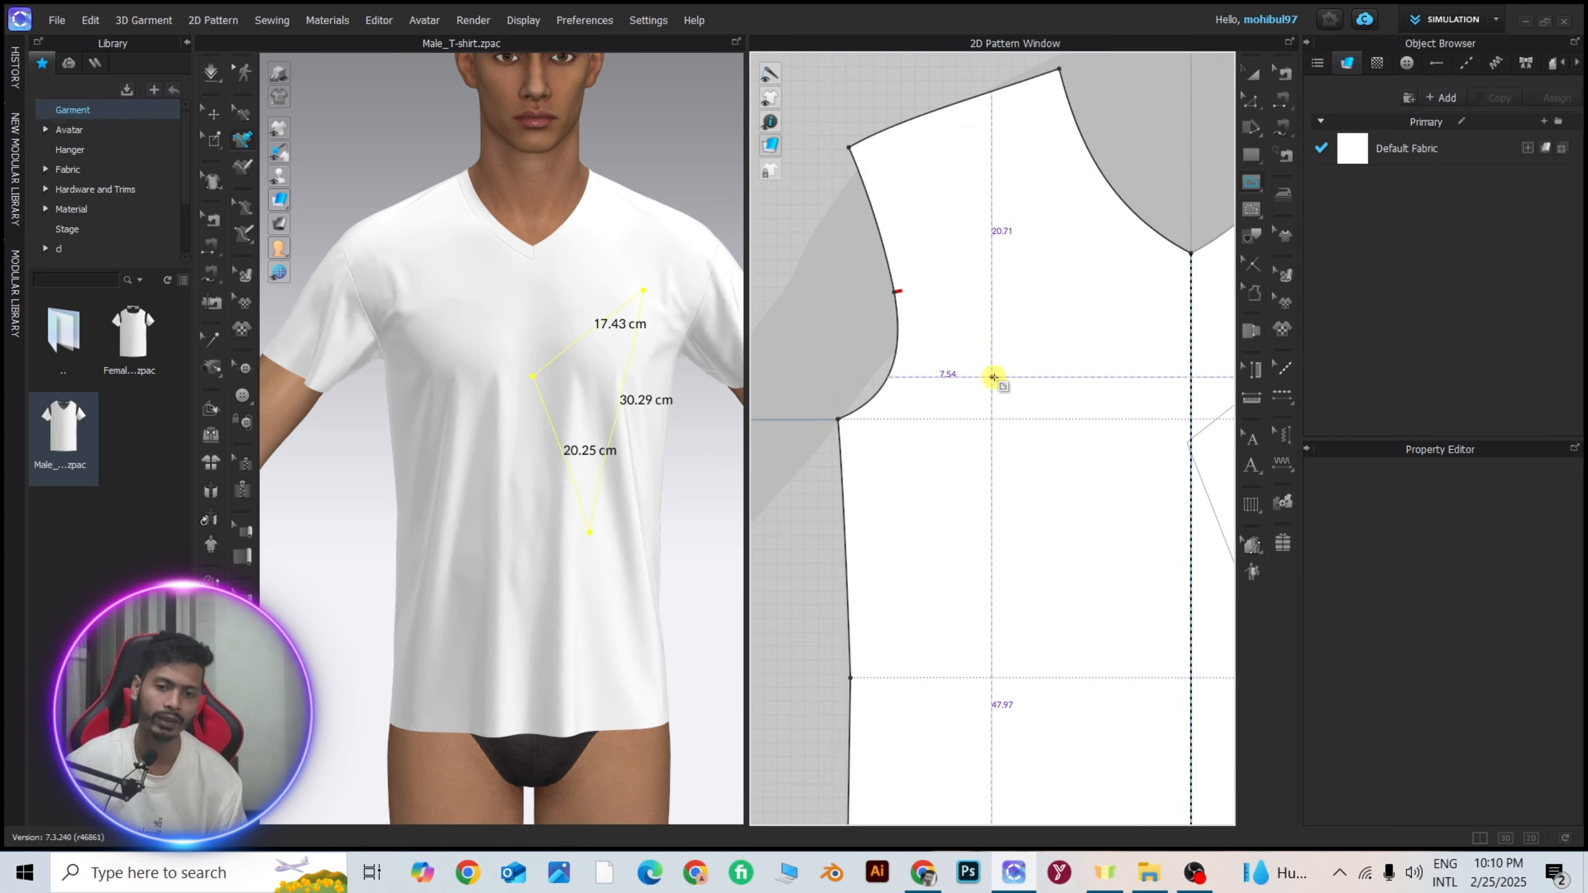
click(963, 323)
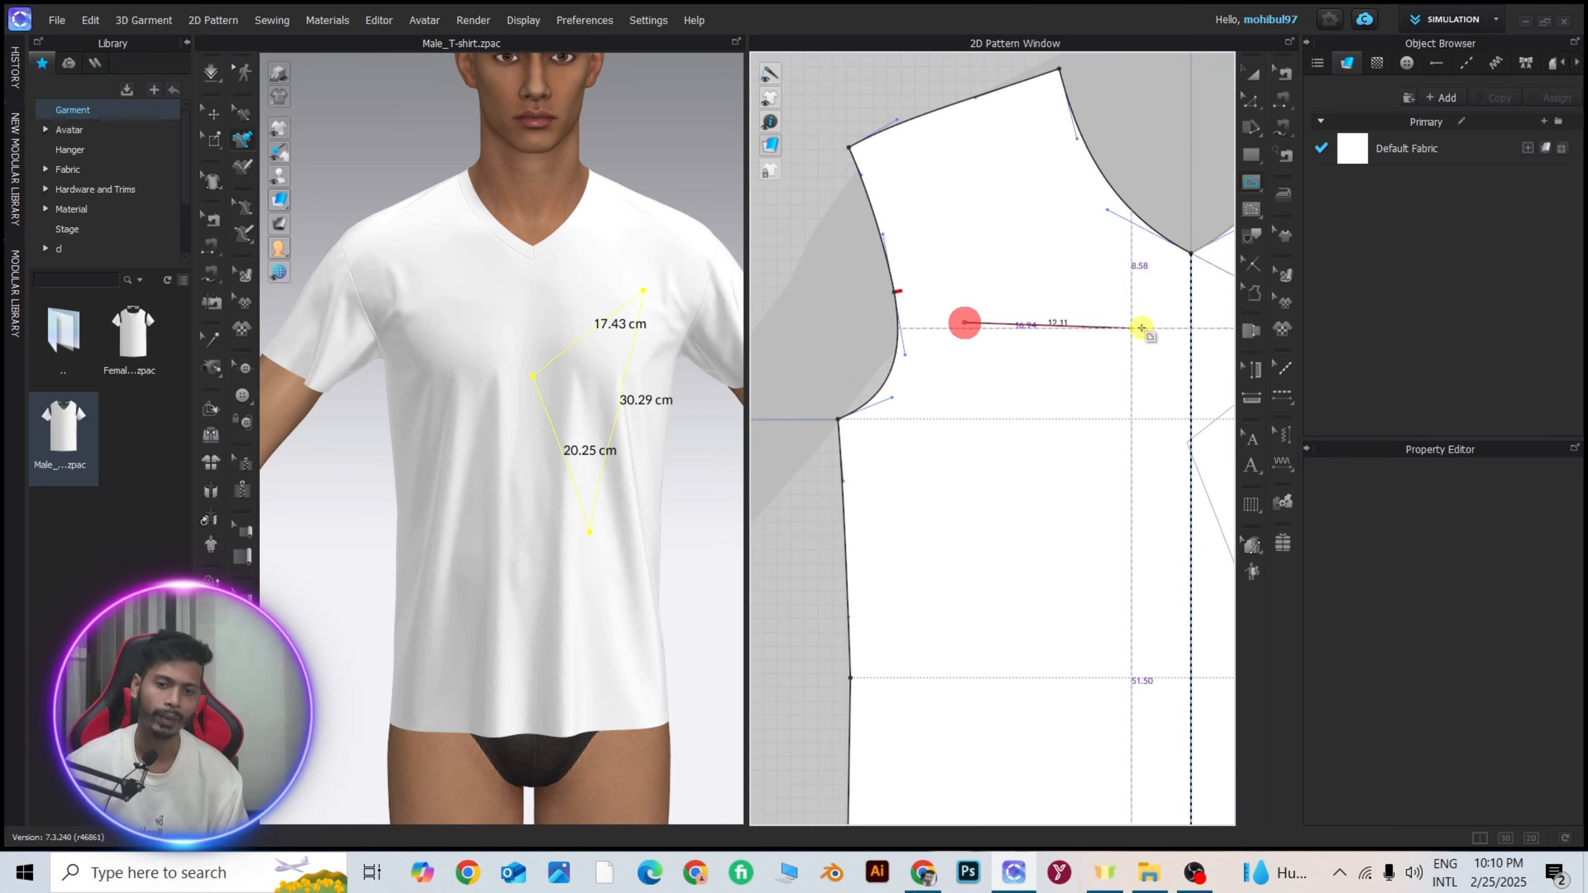
click(1157, 322)
key(Return)
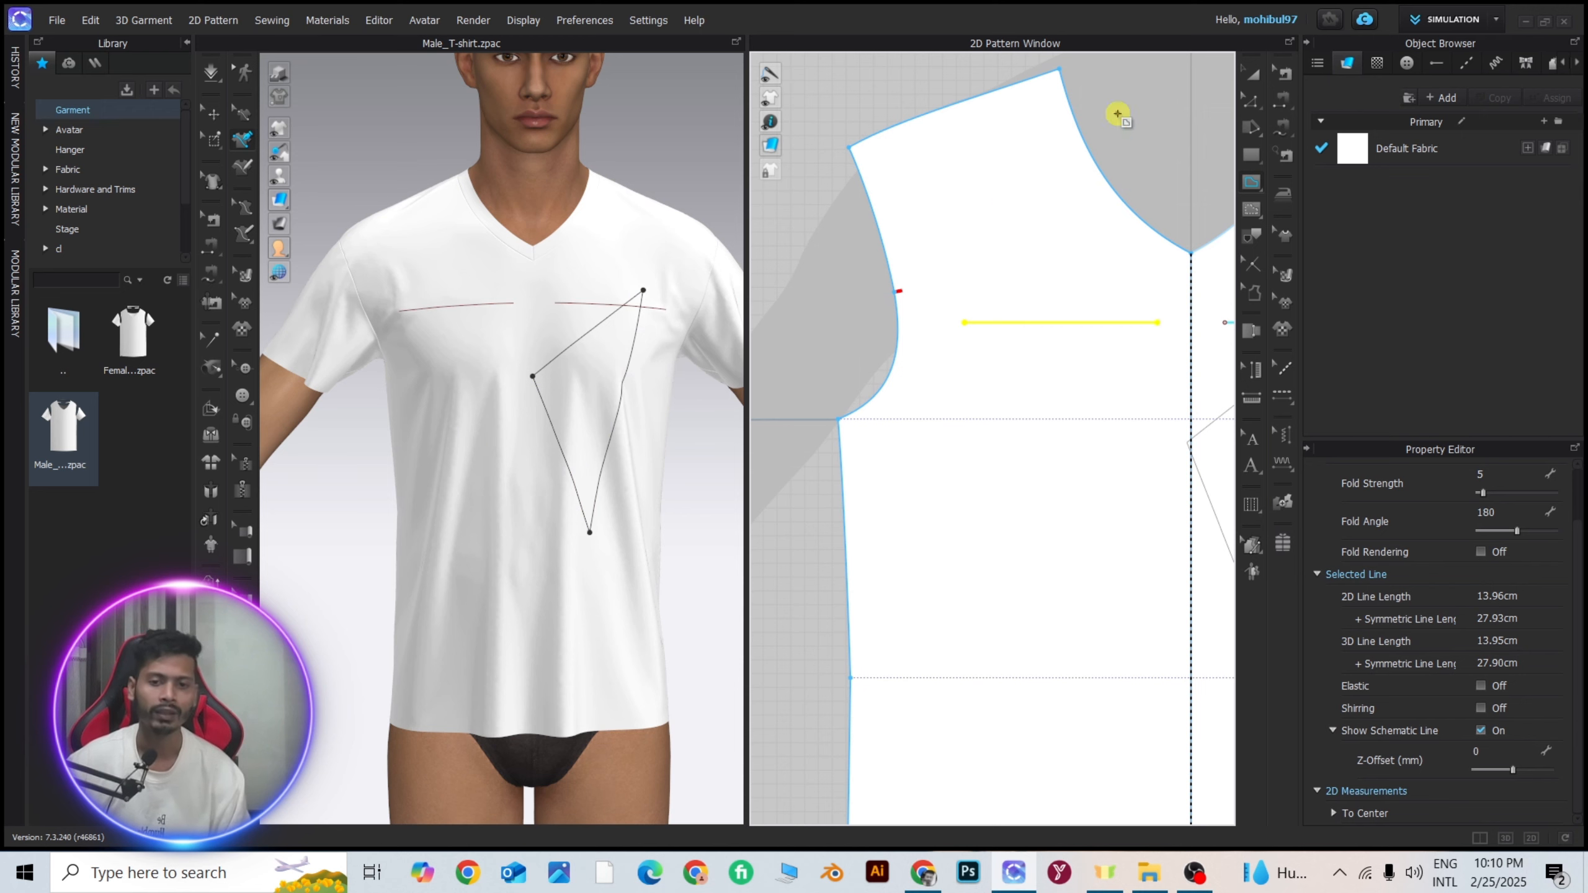
click(1251, 75)
click(1120, 106)
scroll(1036, 326, up, 5)
scroll(776, 313, down, 5)
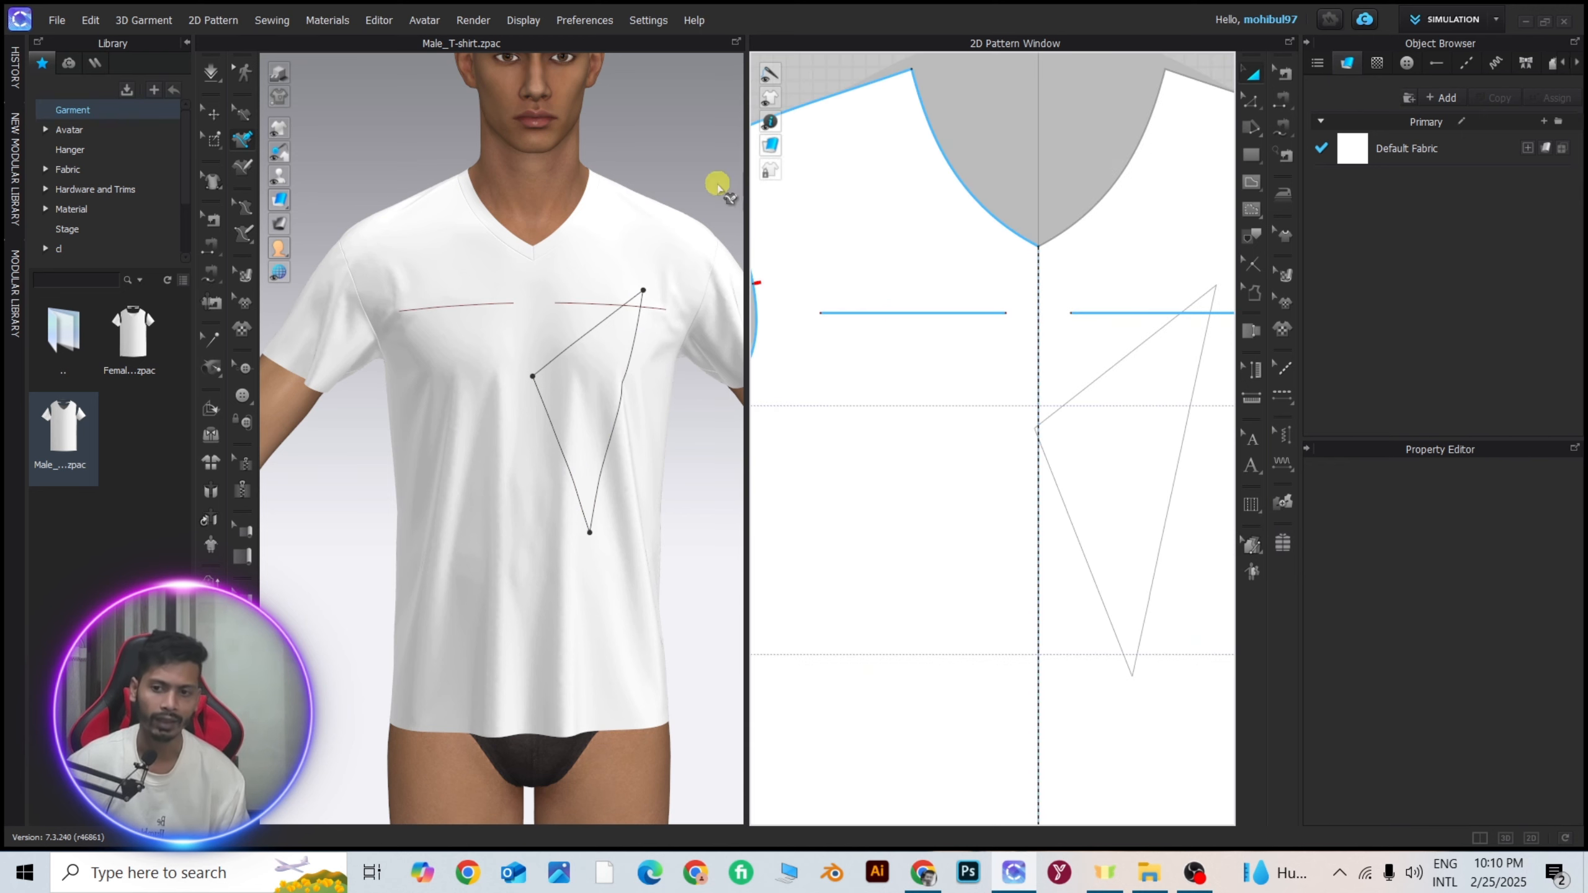
Examine how the chest internal line appears on the 3D garment compared with its position on the 2D front panel.
scroll(464, 294, up, 5)
right_drag(465, 295, 521, 266)
middle_drag(521, 267, 503, 450)
scroll(503, 450, up, 3)
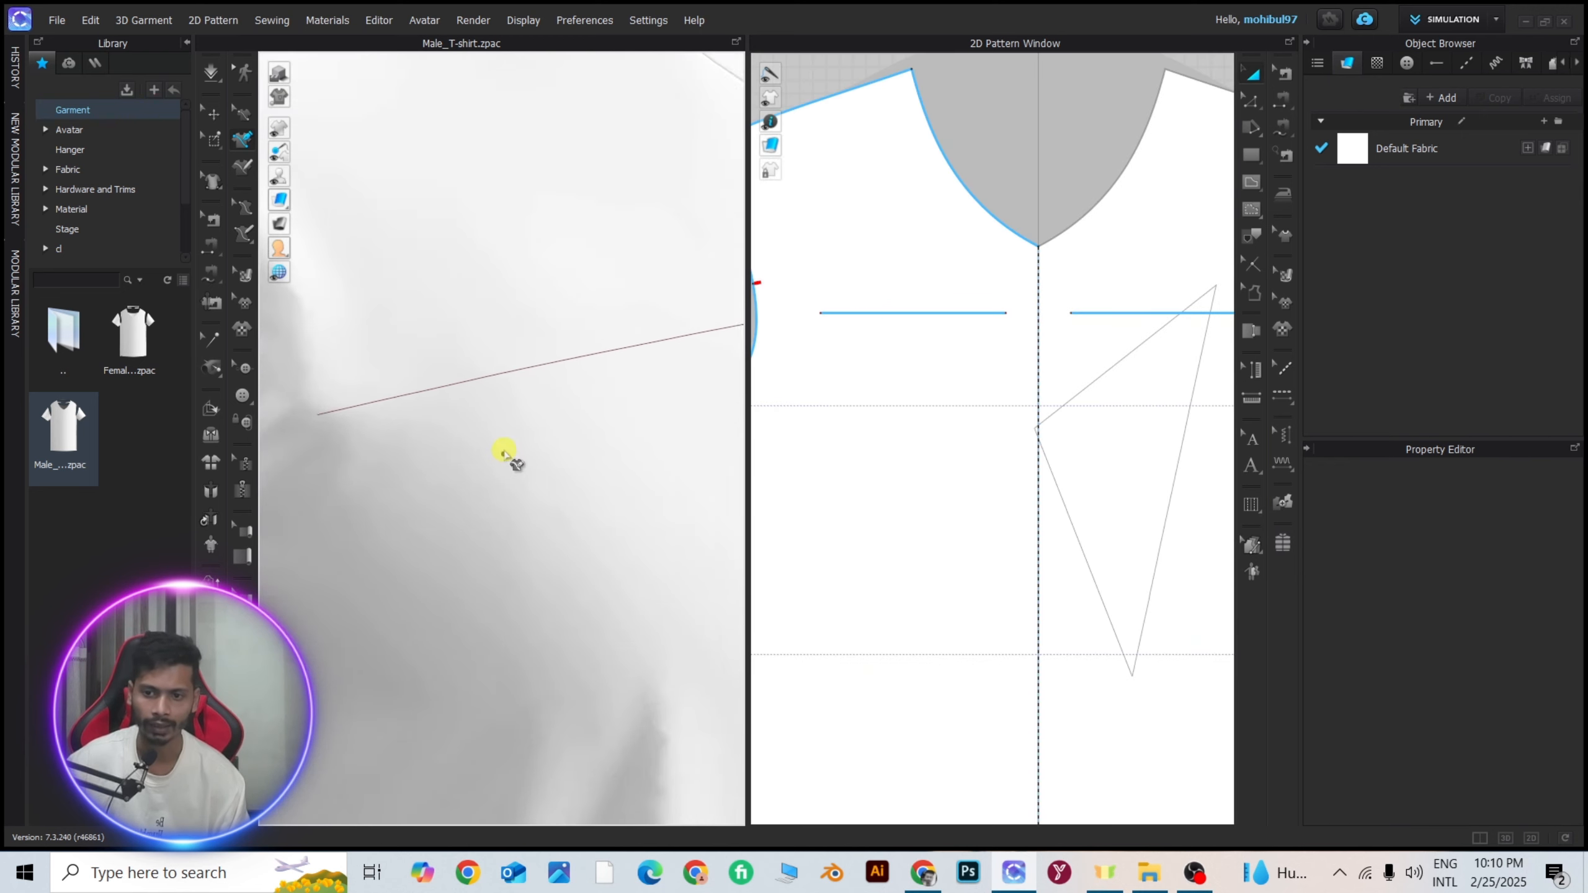
scroll(469, 334, up, 2)
click(546, 337)
click(1246, 79)
click(1038, 80)
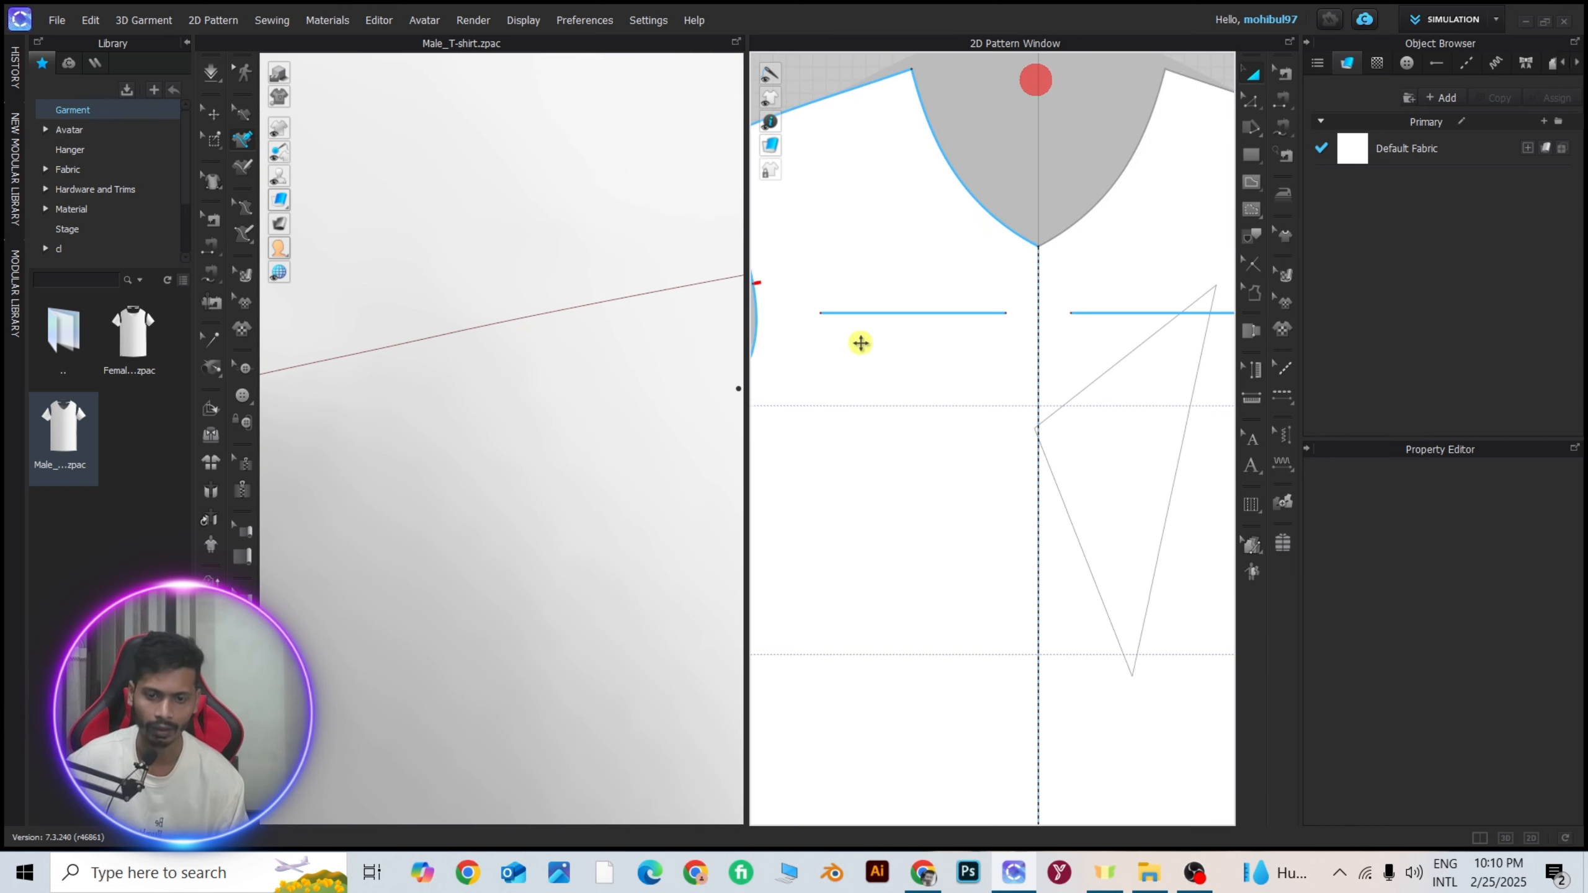
scroll(1025, 269, up, 6)
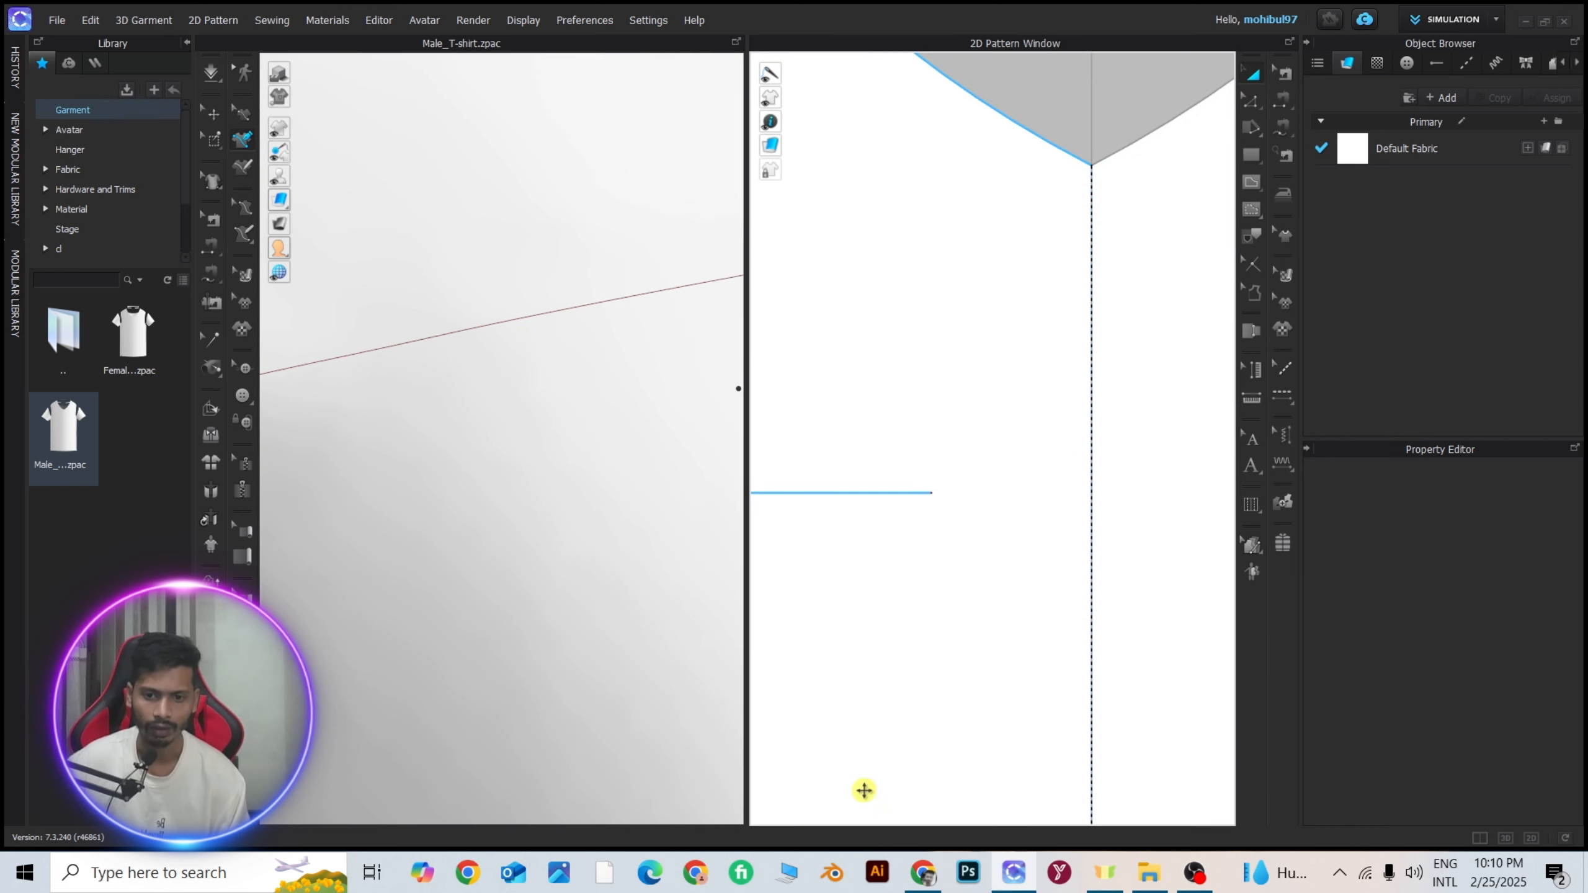
scroll(919, 213, down, 5)
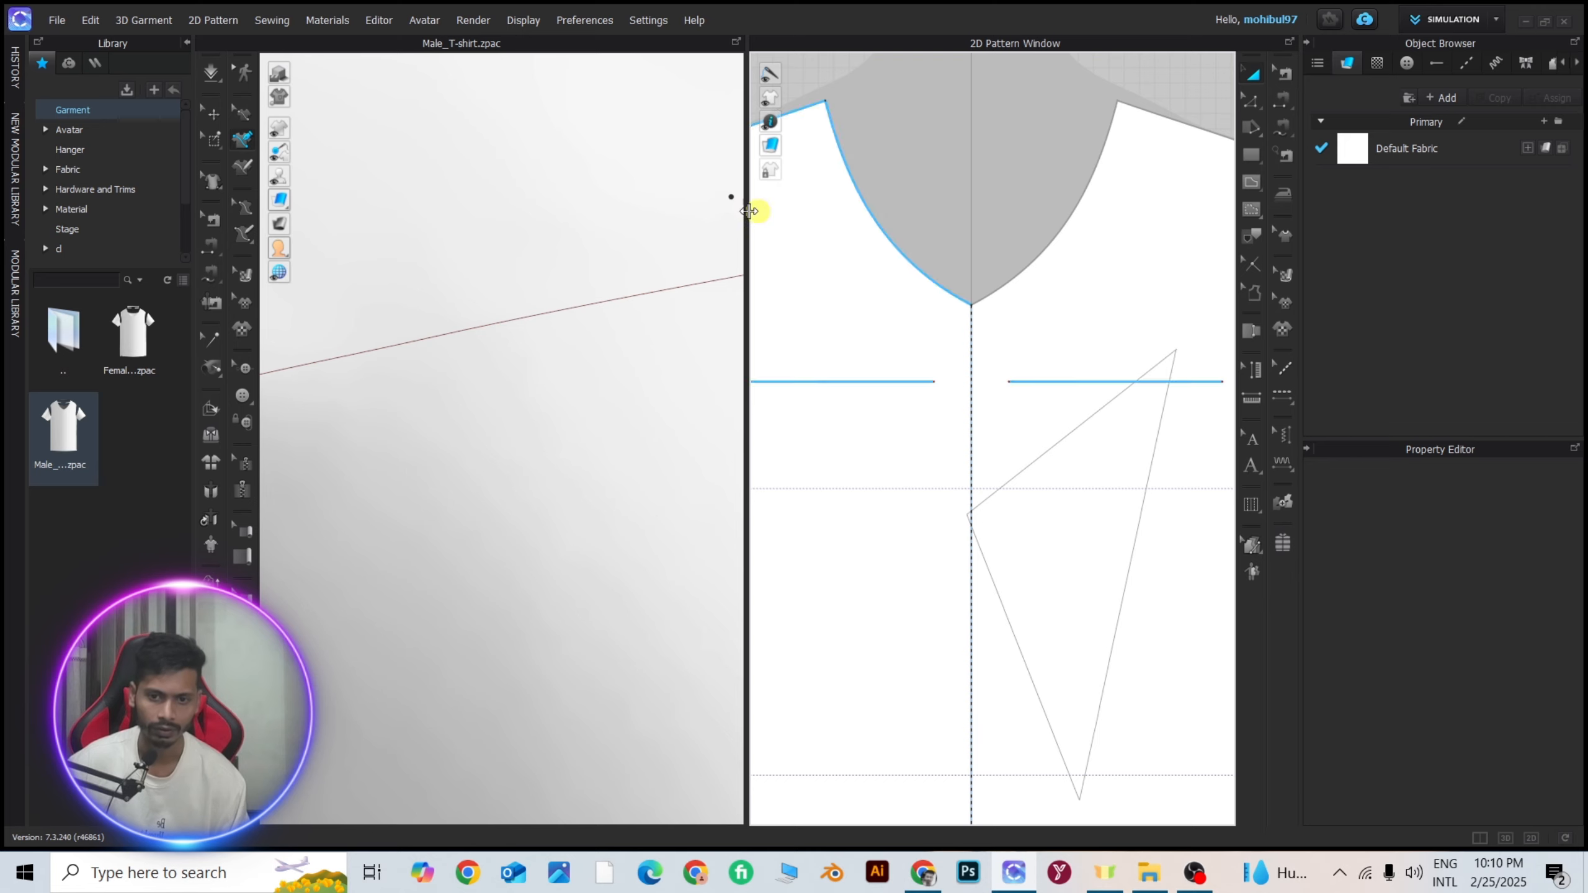
scroll(1022, 281, down, 5)
scroll(975, 276, up, 8)
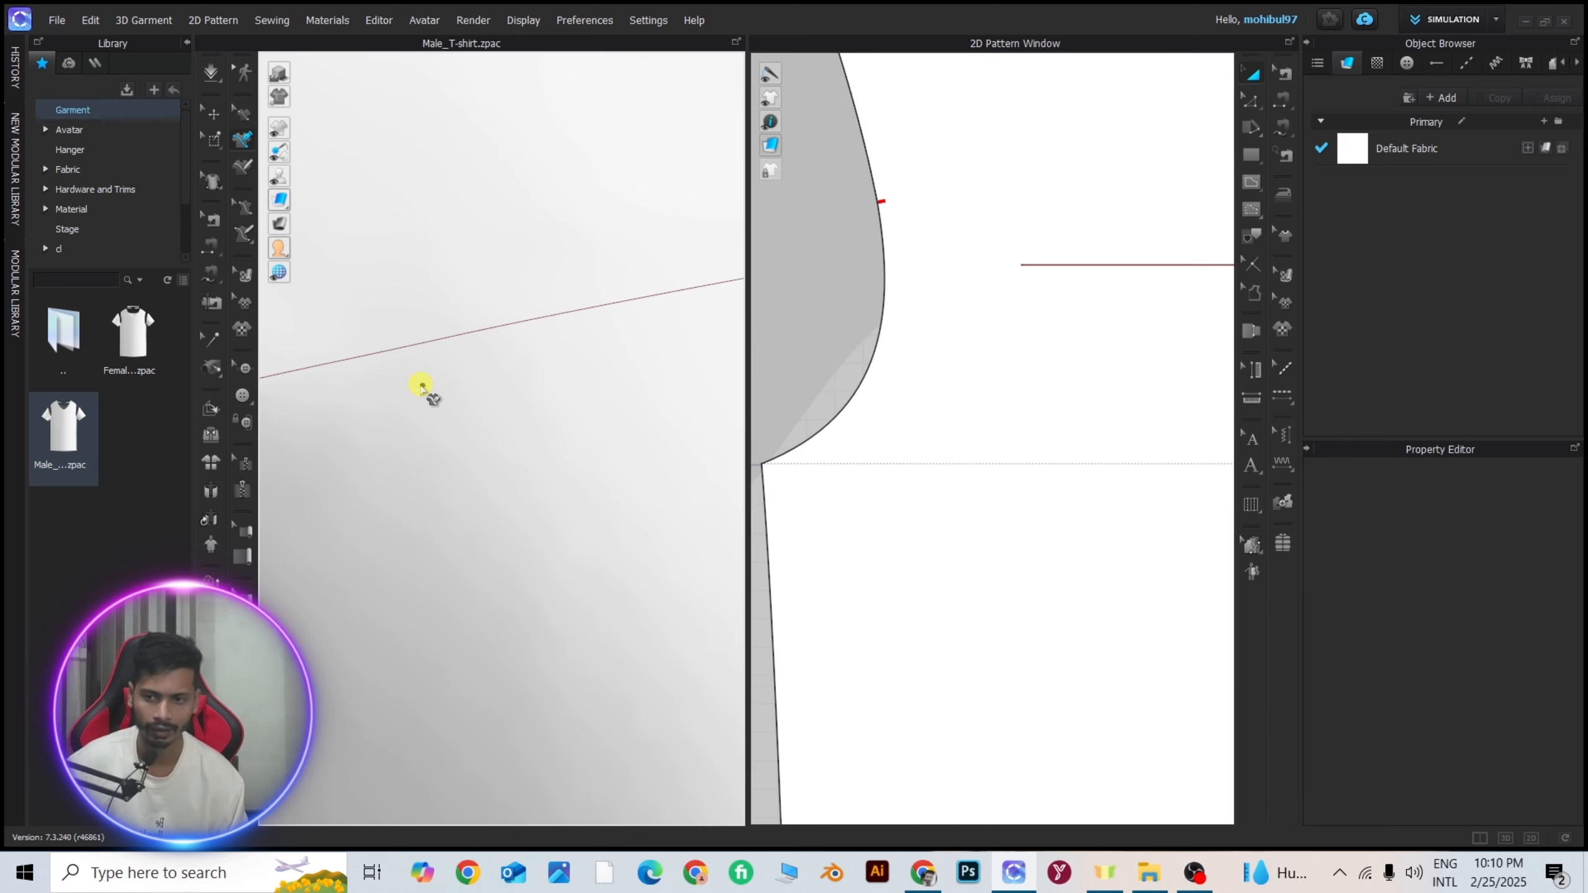
scroll(425, 369, up, 4)
scroll(1089, 306, down, 3)
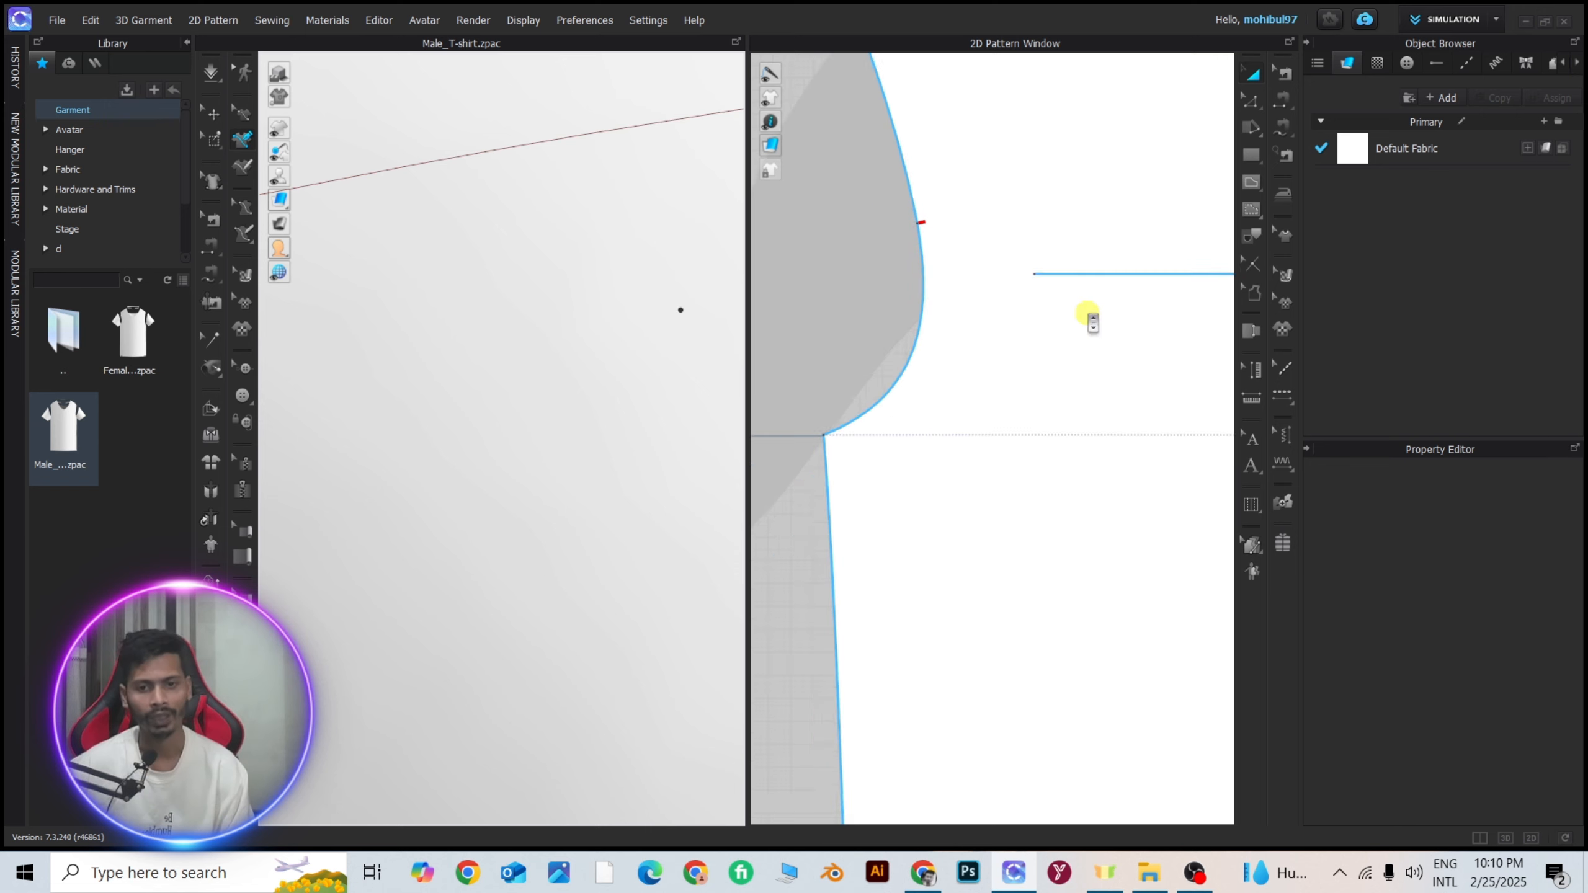
Move the internal line down the front panel to just above the waist baseline.
drag(1090, 289, 1087, 456)
scroll(1101, 466, down, 5)
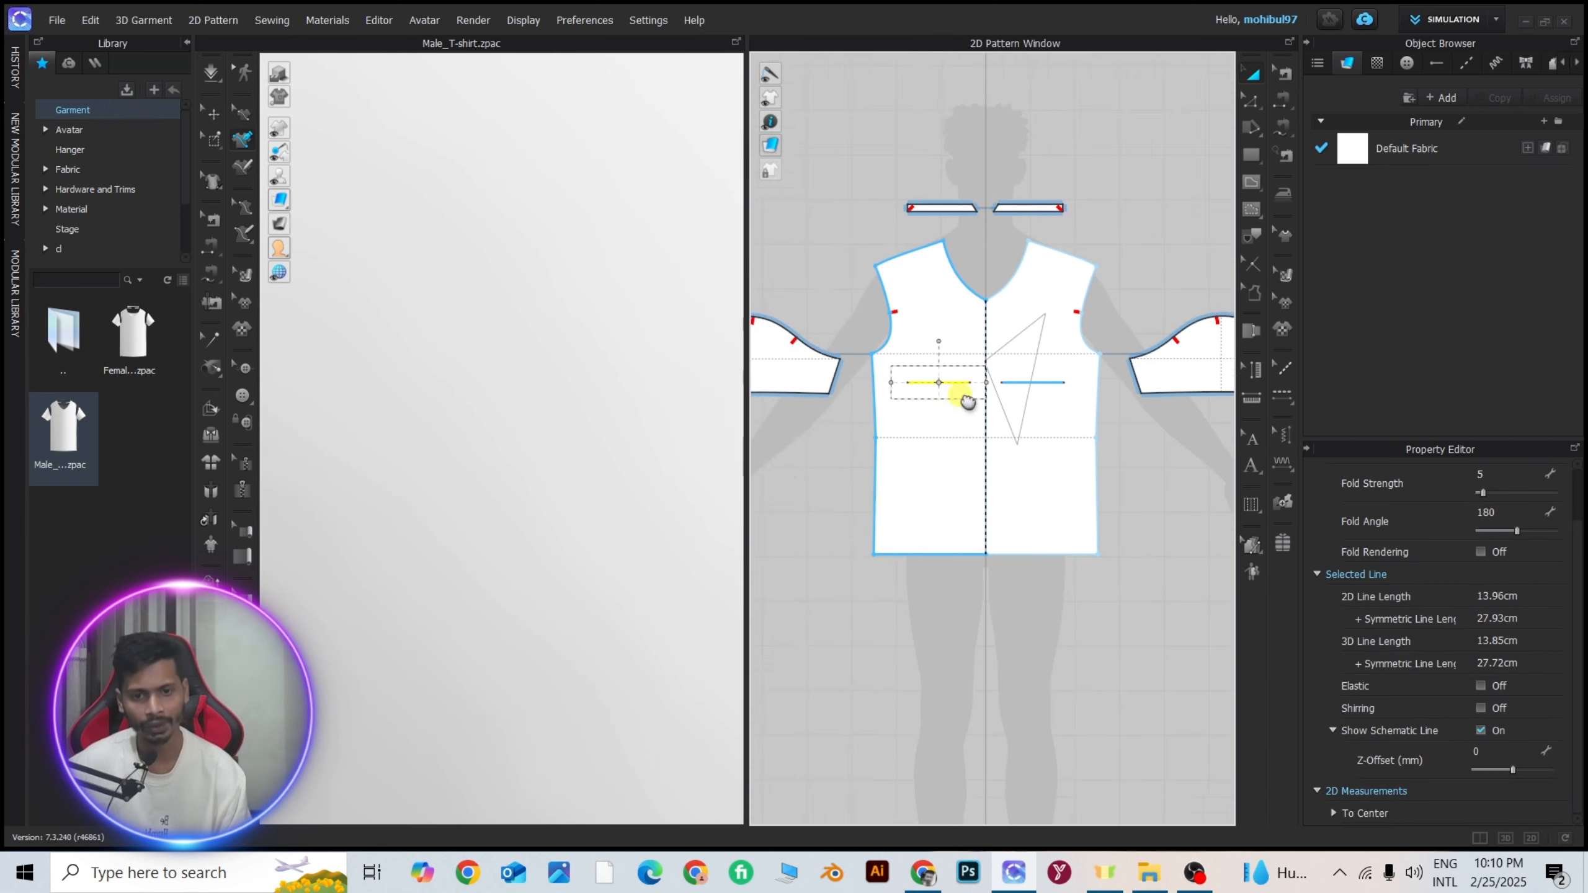
scroll(968, 401, up, 5)
drag(859, 344, 872, 415)
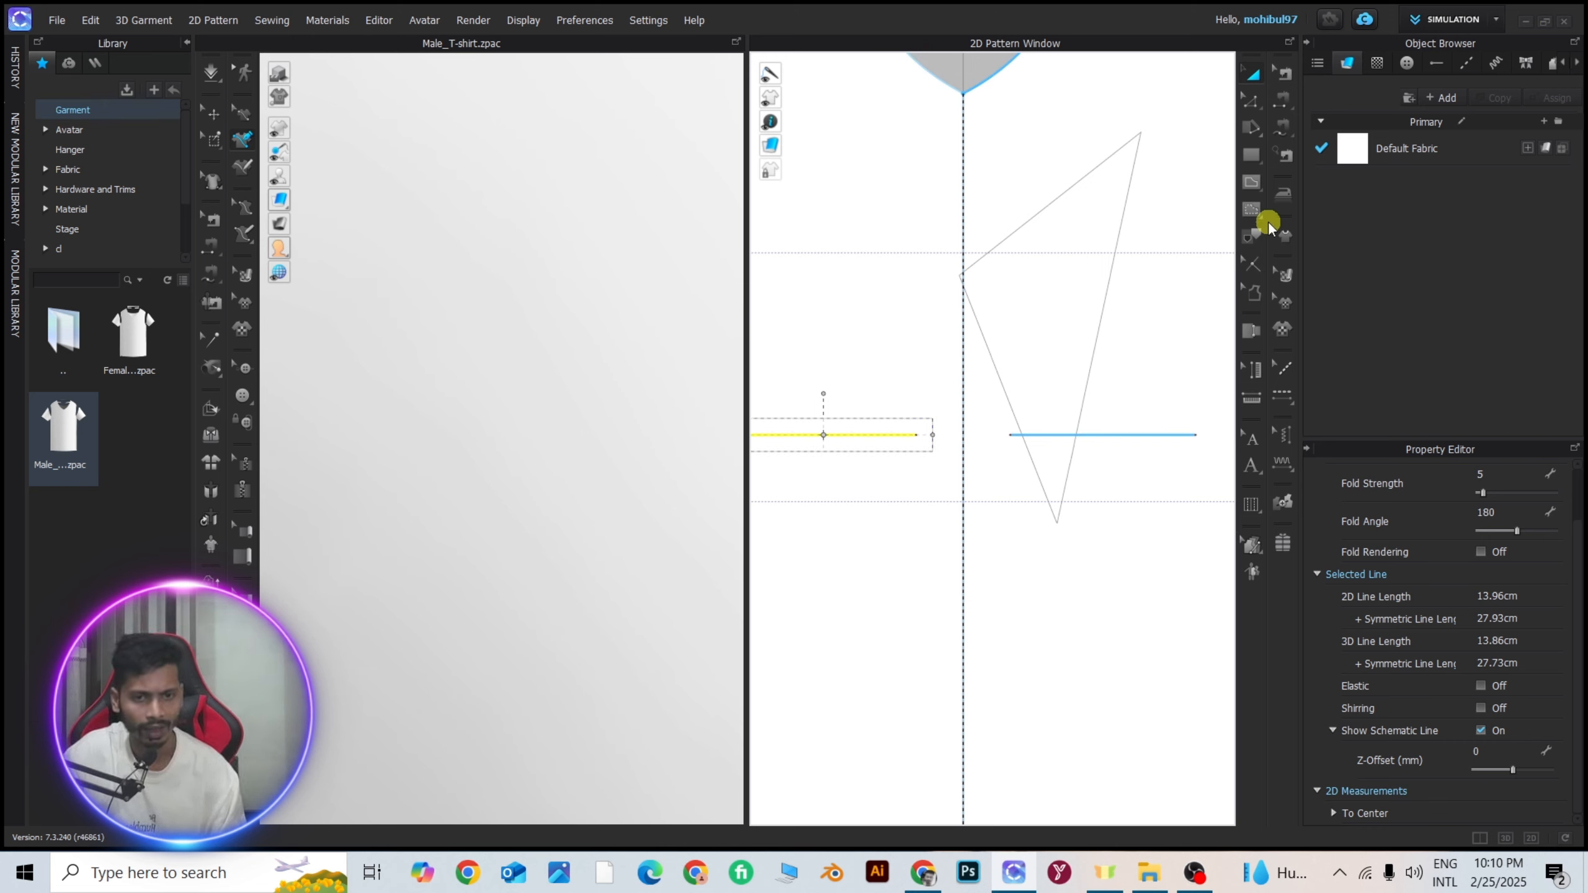
Draw a closed five-point, pocket-shaped base polygon with a perimeter of about 50 cm on the lower front panel.
click(1251, 183)
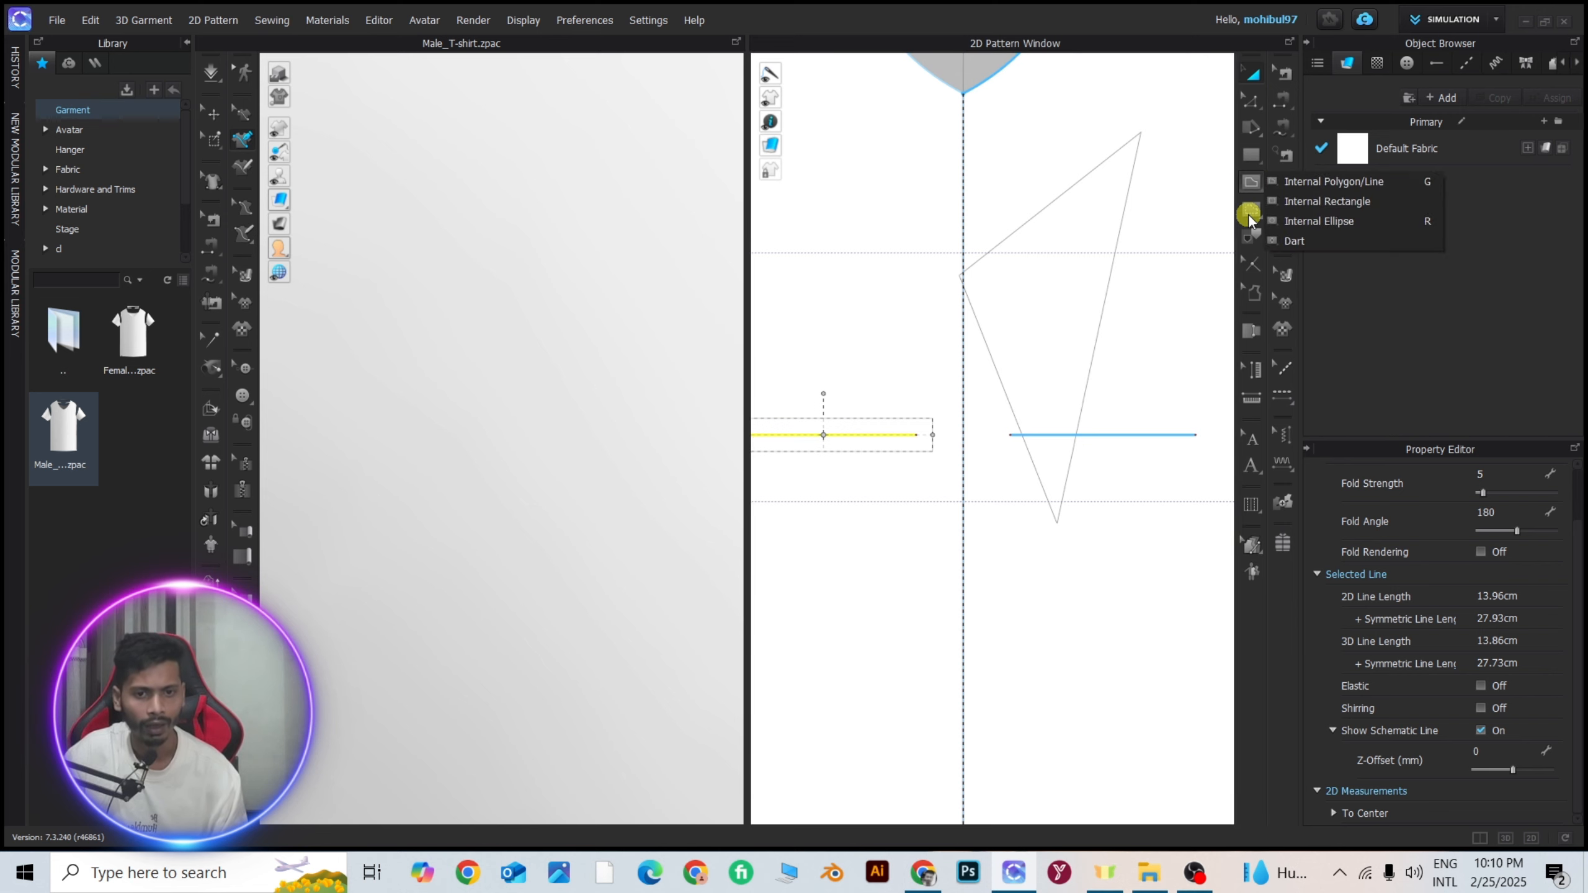
click(1248, 216)
click(1308, 209)
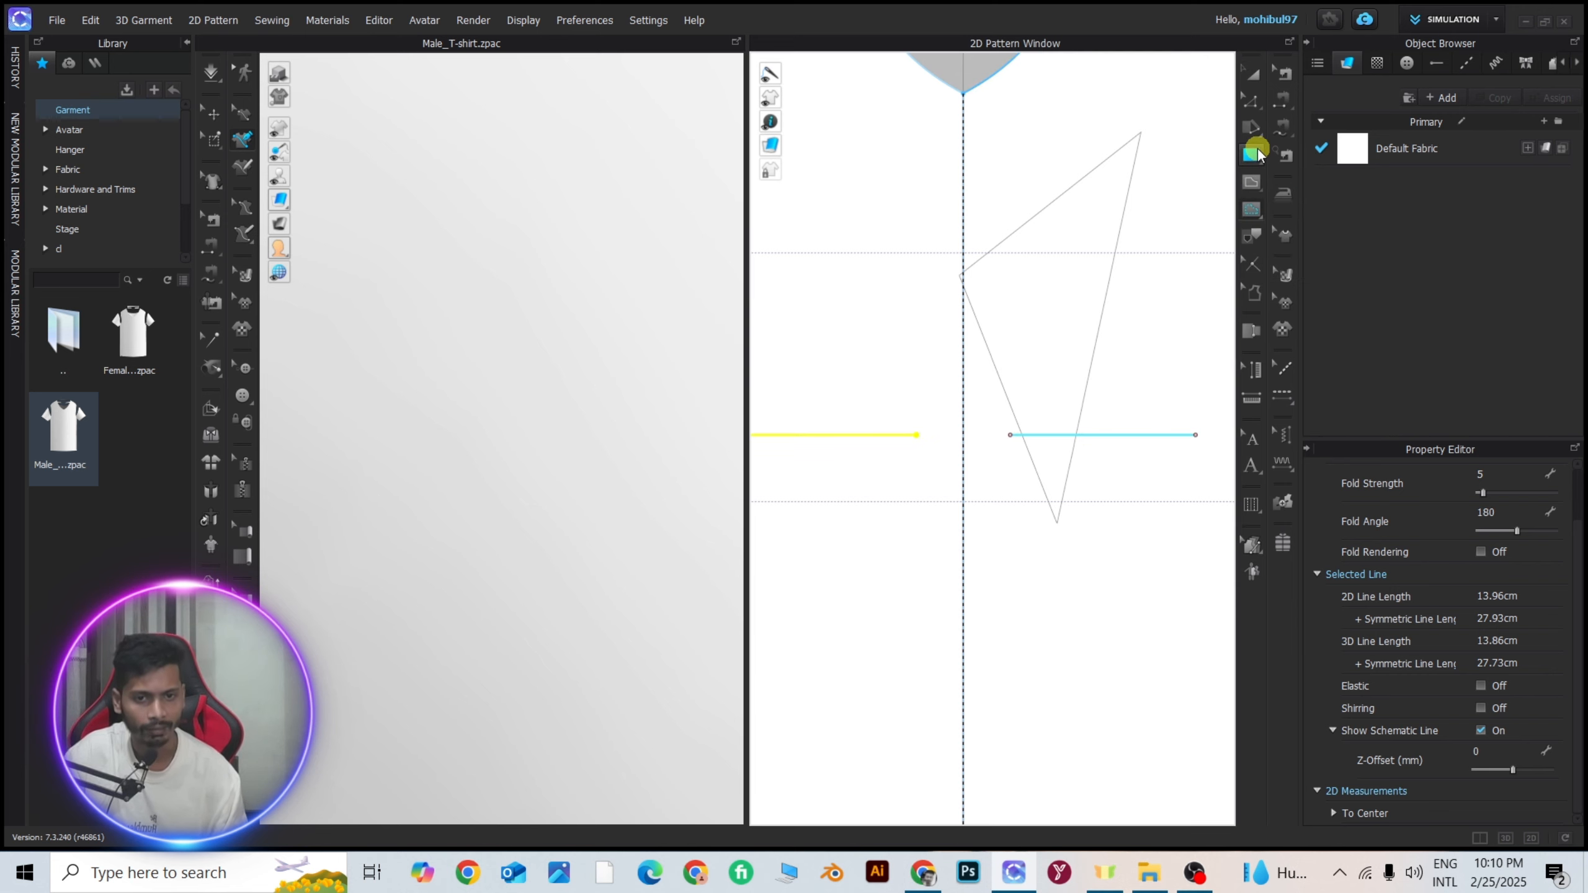
click(1254, 210)
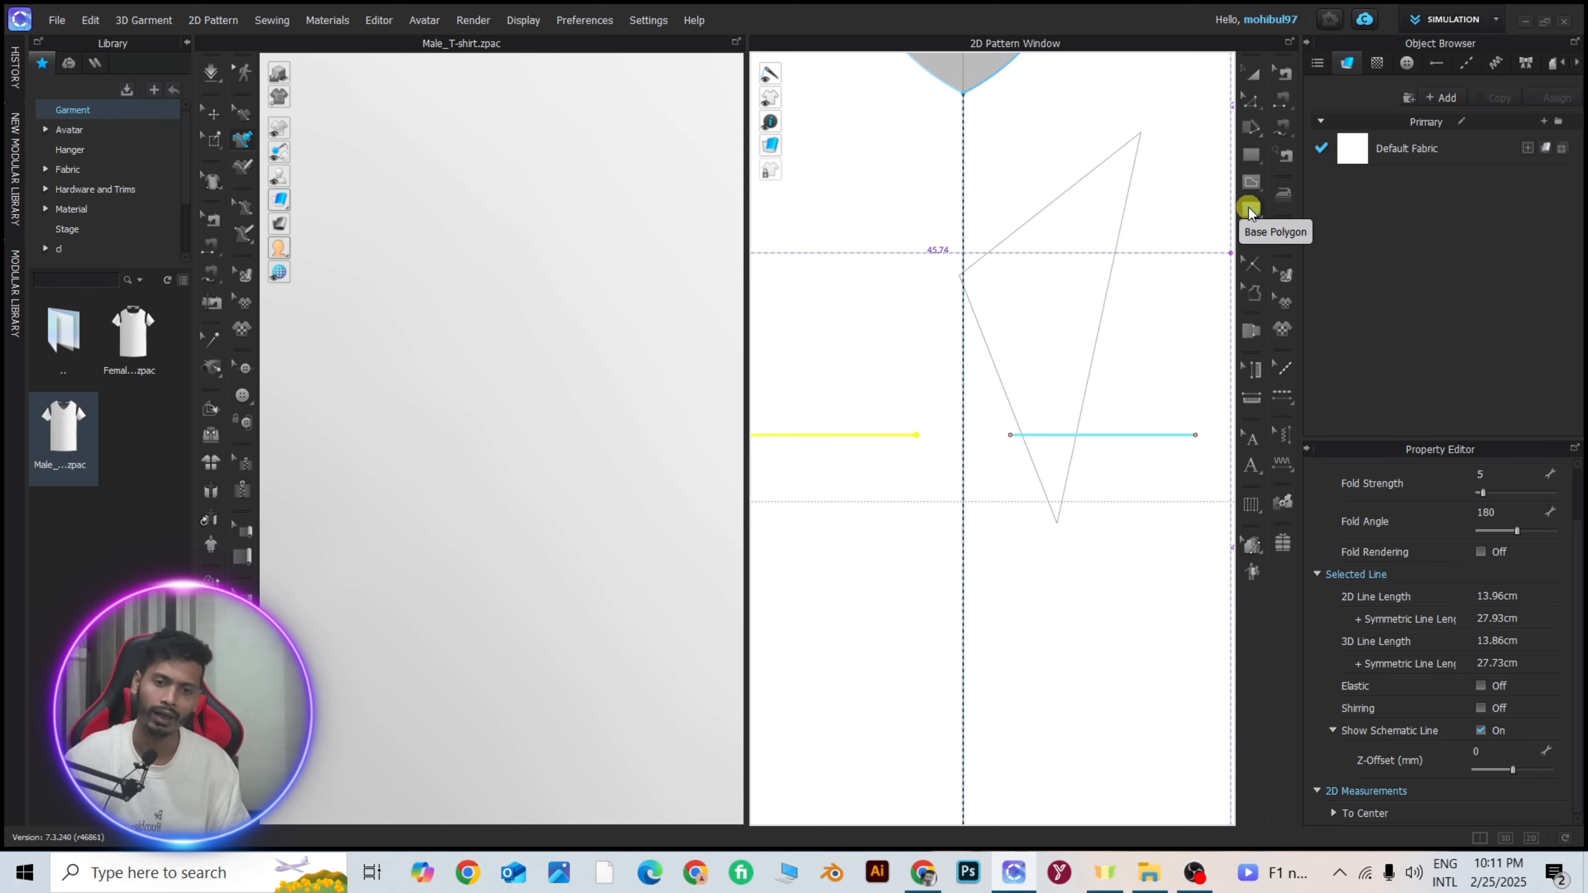
click(1249, 211)
scroll(950, 462, down, 5)
scroll(960, 452, up, 3)
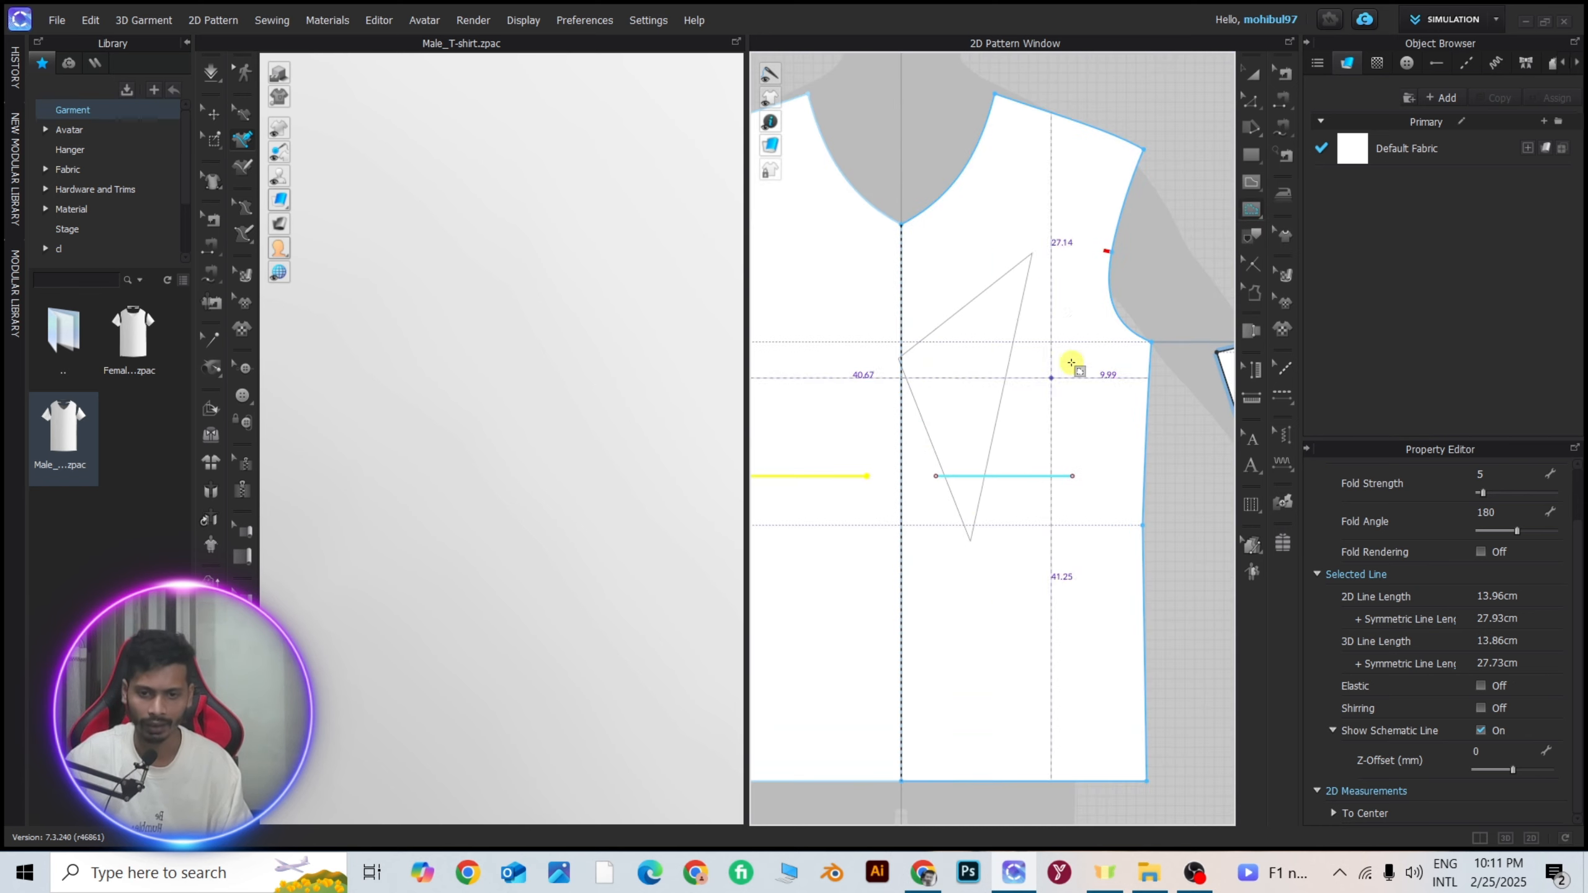
scroll(1026, 277, down, 5)
scroll(940, 306, up, 8)
click(941, 308)
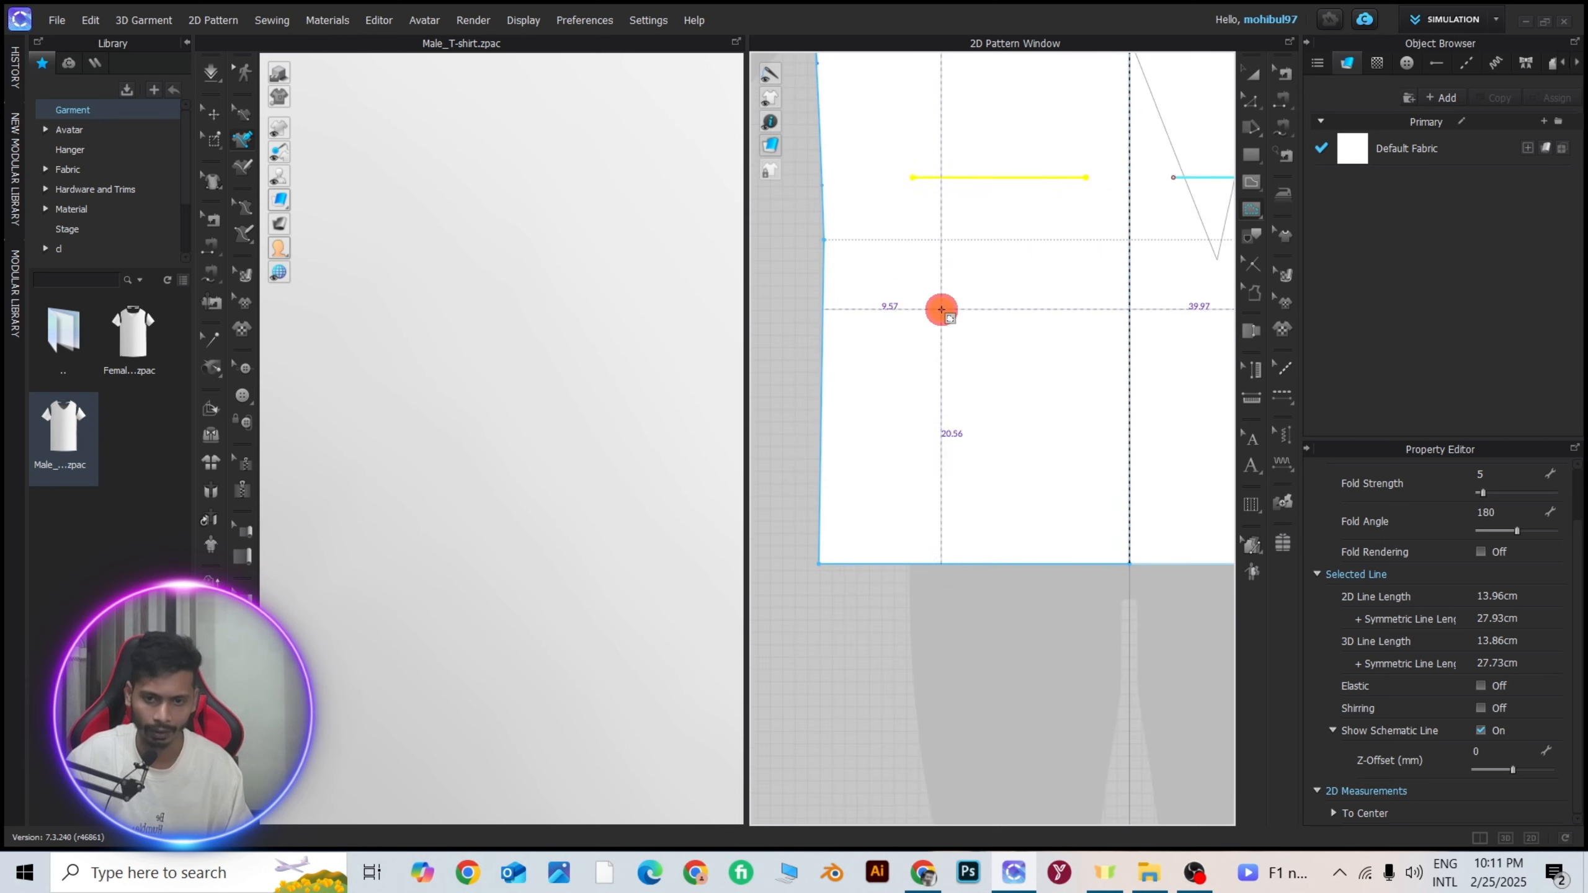
click(1060, 285)
ctrl+click(1090, 438)
ctrl+click(939, 476)
click(900, 432)
double_click(941, 310)
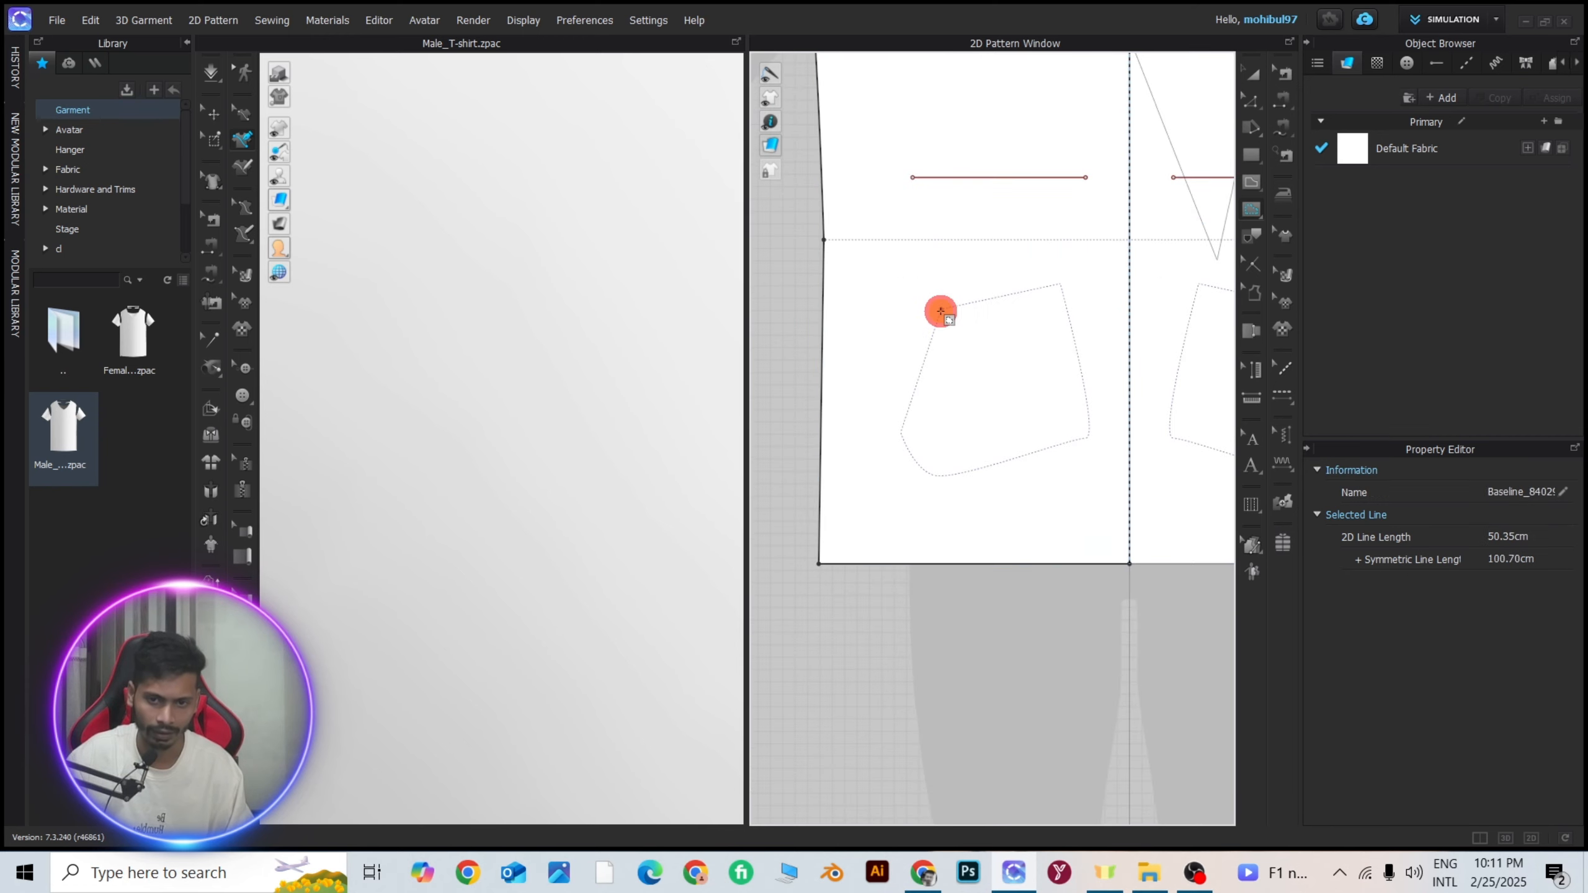
key(Escape)
Inspect the dotted outline of the pocket-shaped base polygon up close.
scroll(977, 361, up, 6)
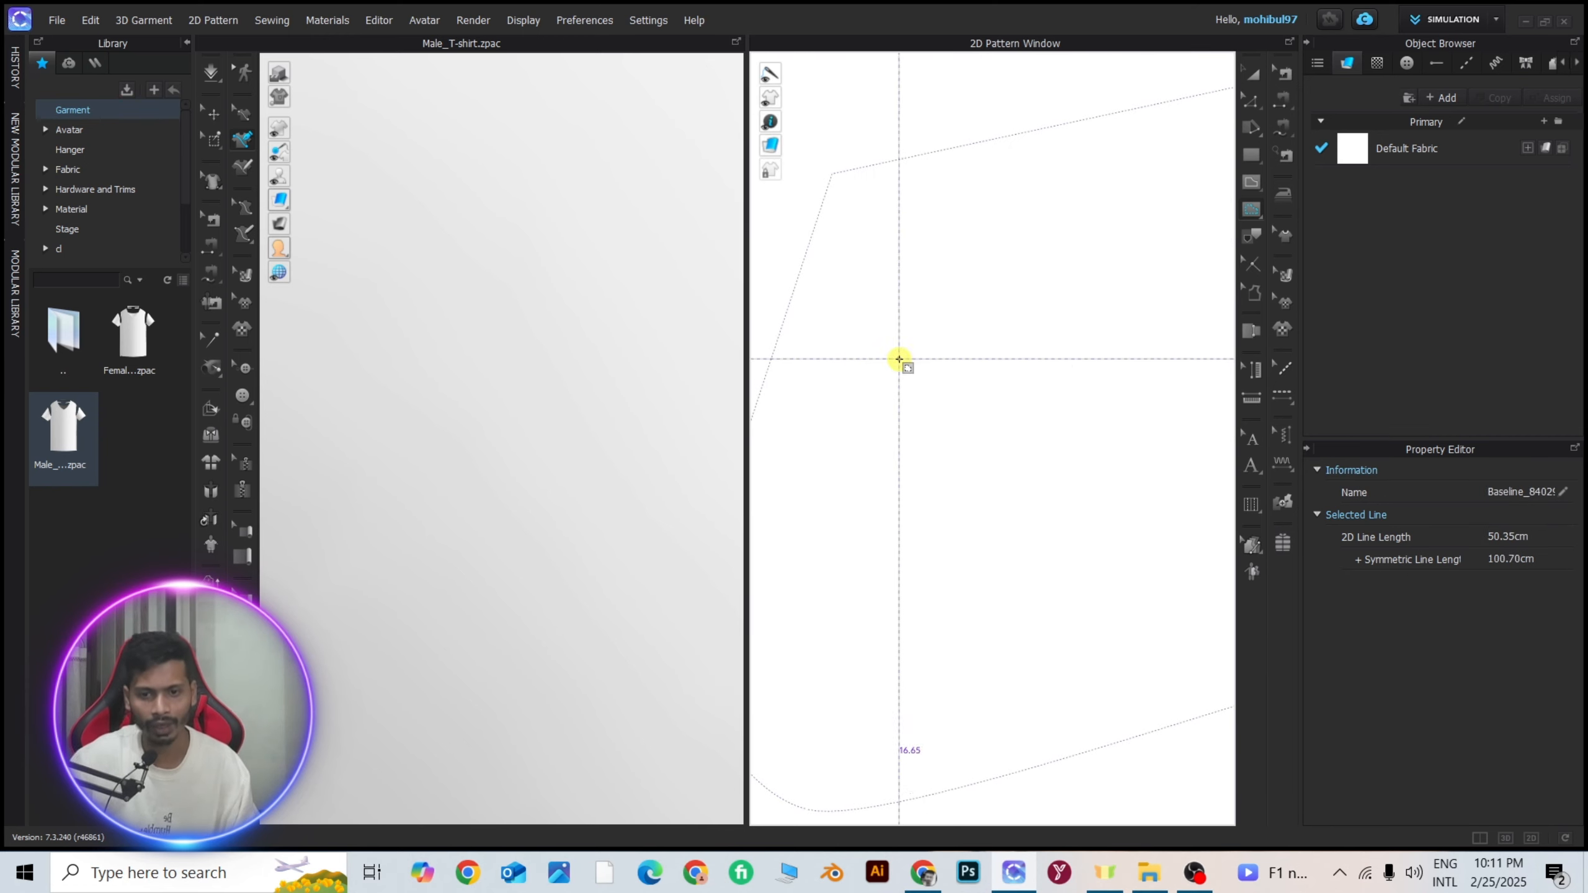
middle_drag(901, 358, 1085, 322)
scroll(1137, 341, up, 3)
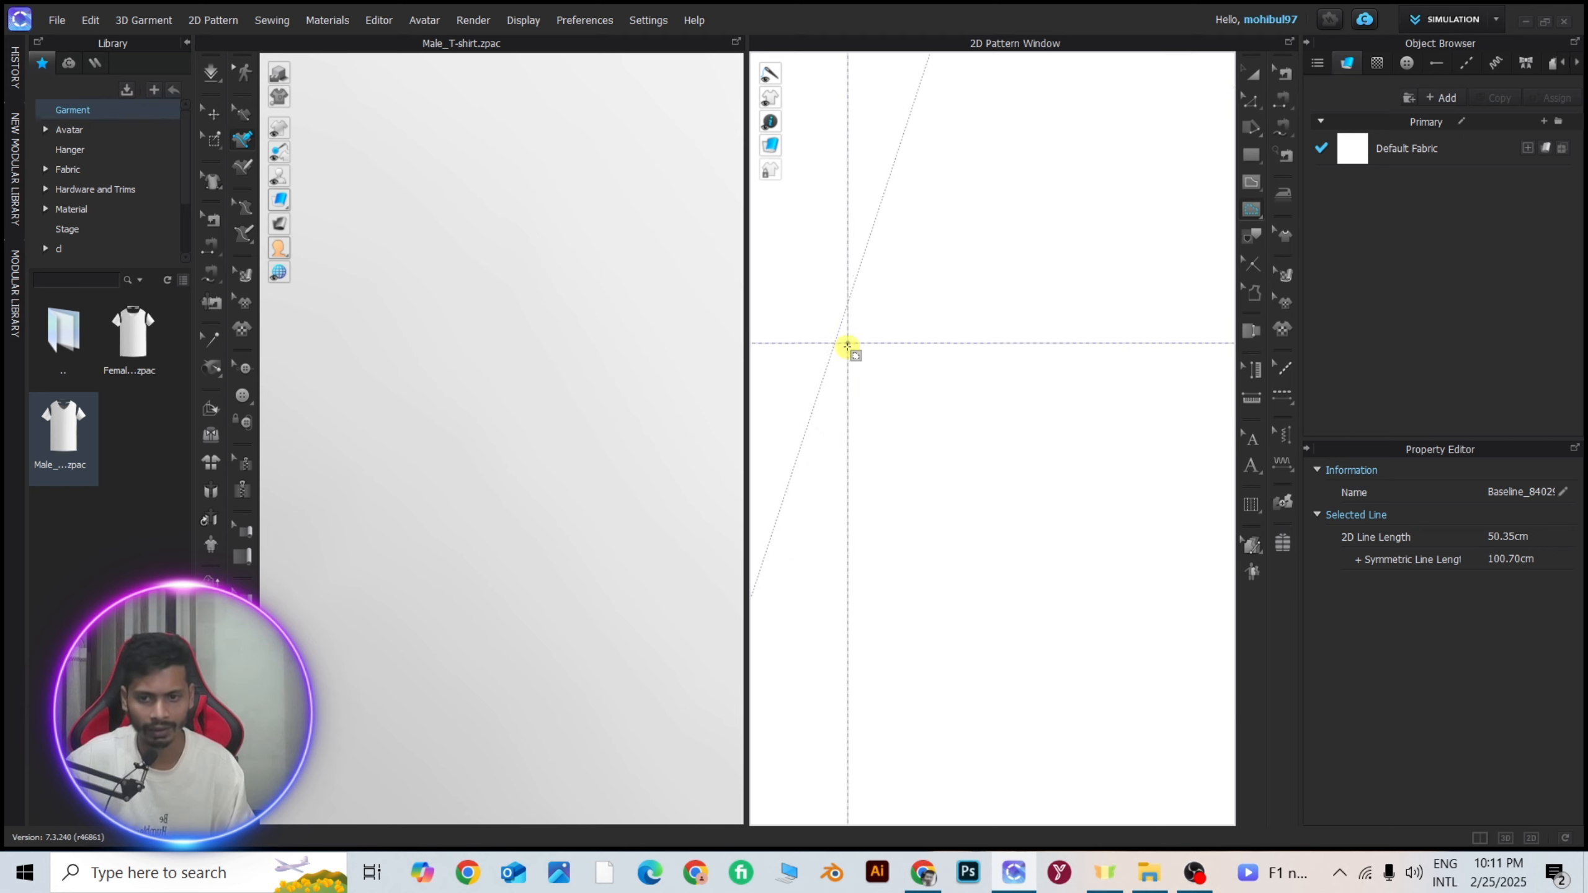
middle_drag(902, 229, 999, 451)
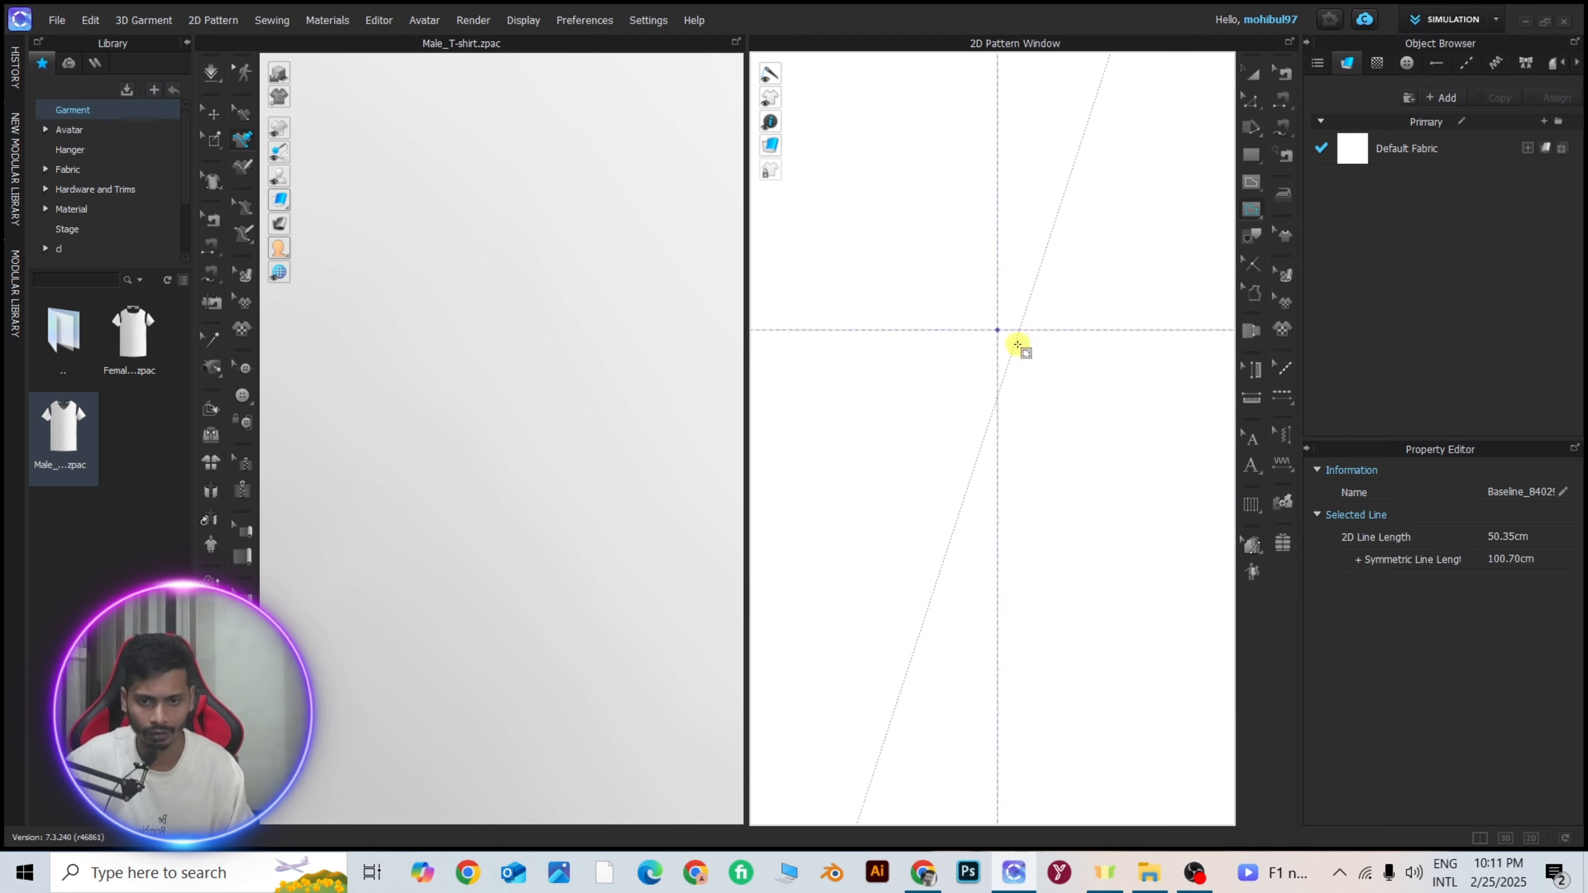
scroll(1014, 341, down, 1)
scroll(1003, 216, down, 4)
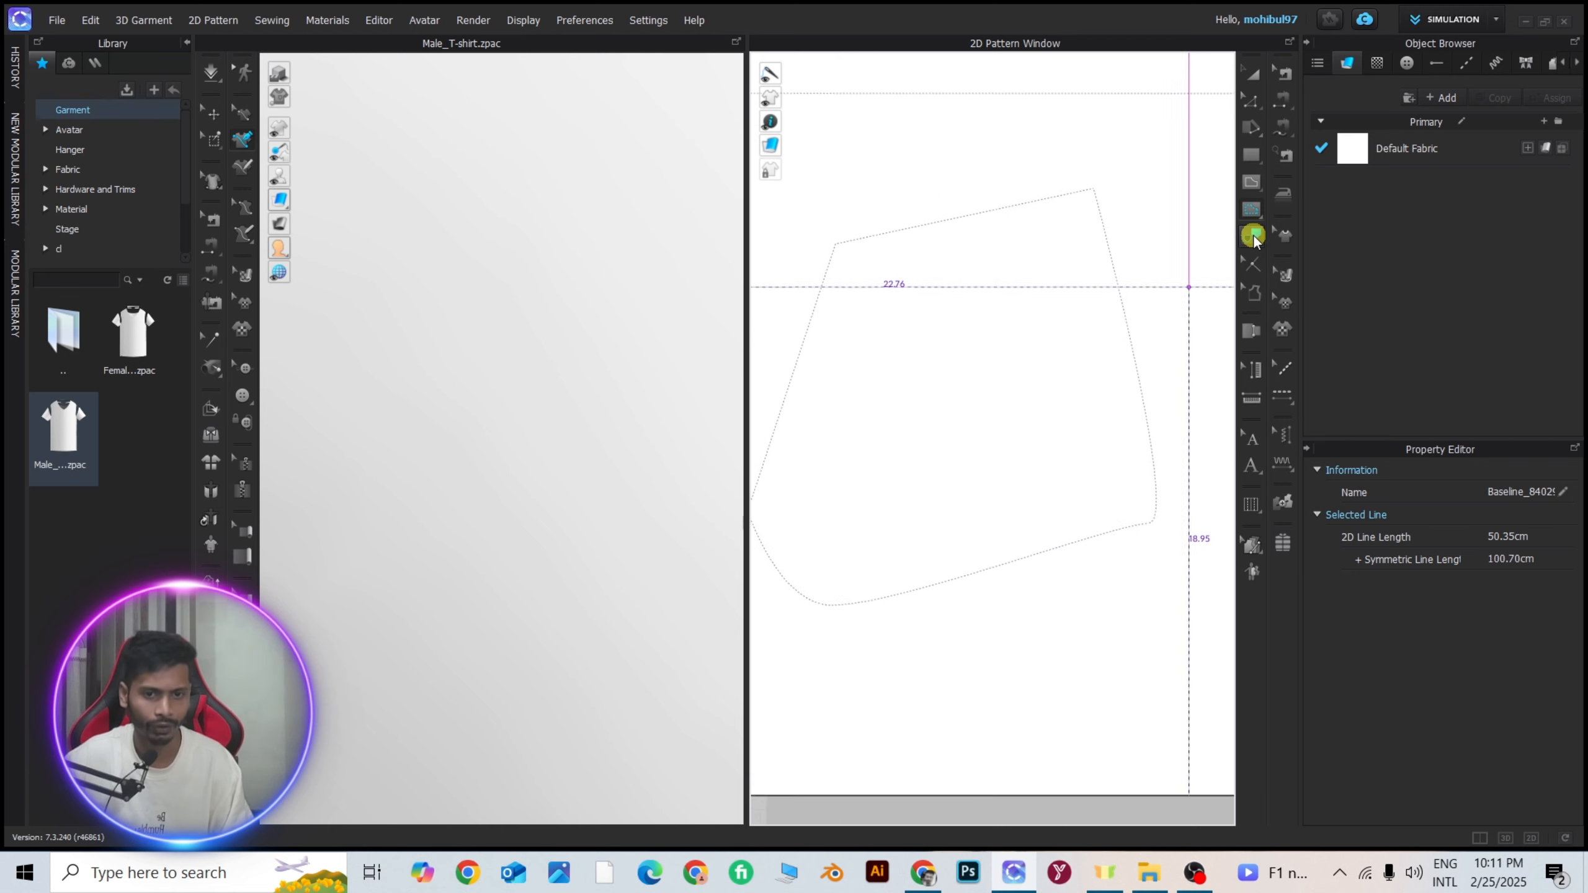
Try out the Trace tool's selection on the pocket-shaped base polygon, first the whole outline and just its outer side edge.
click(1251, 234)
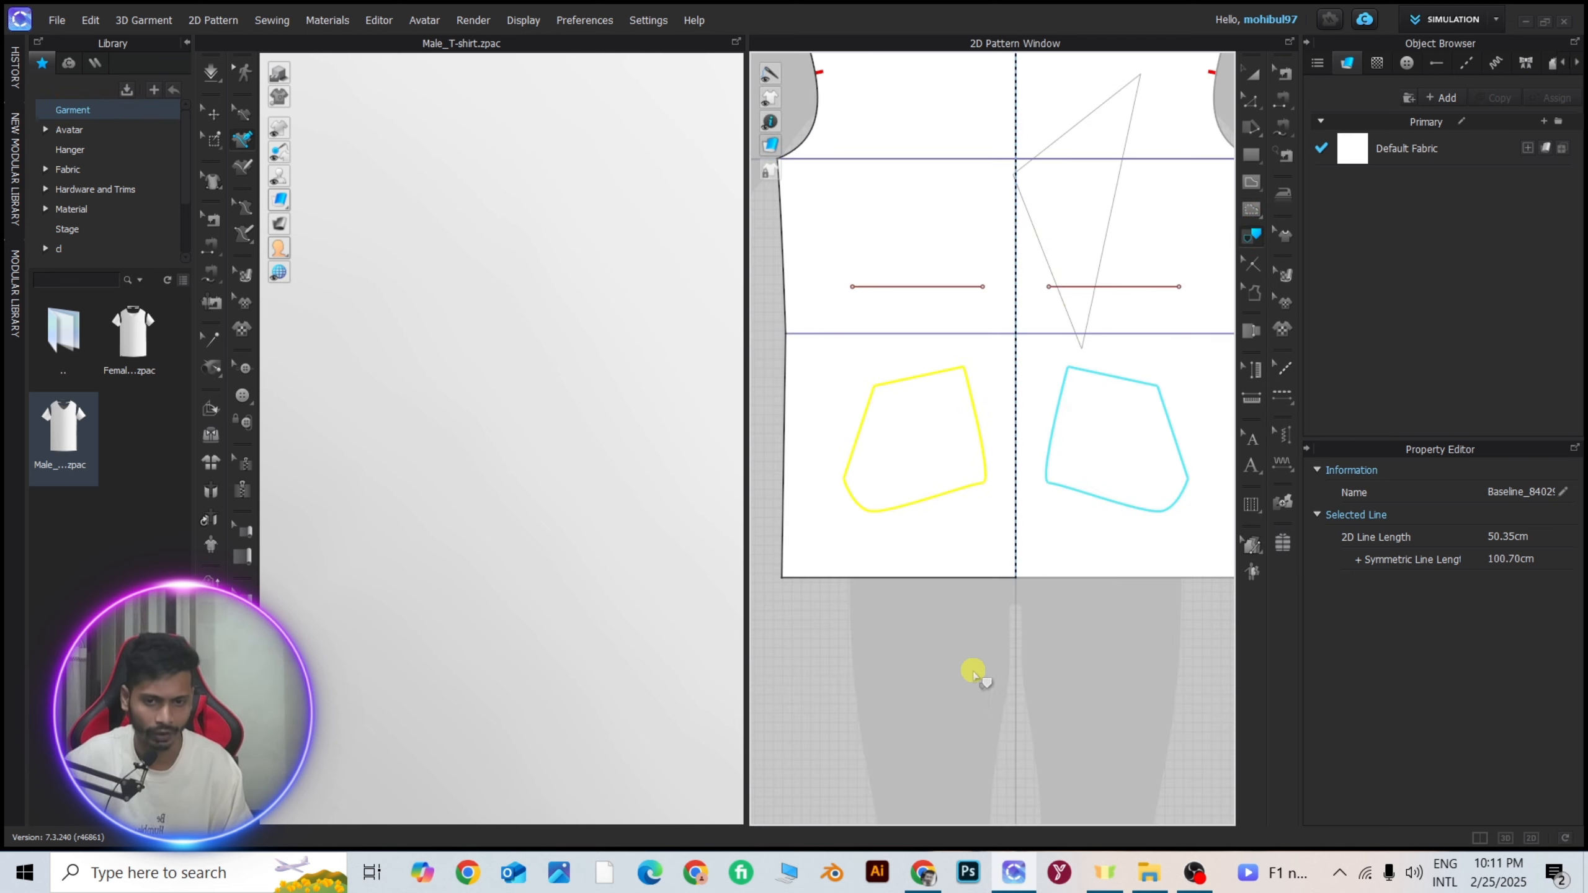
click(958, 667)
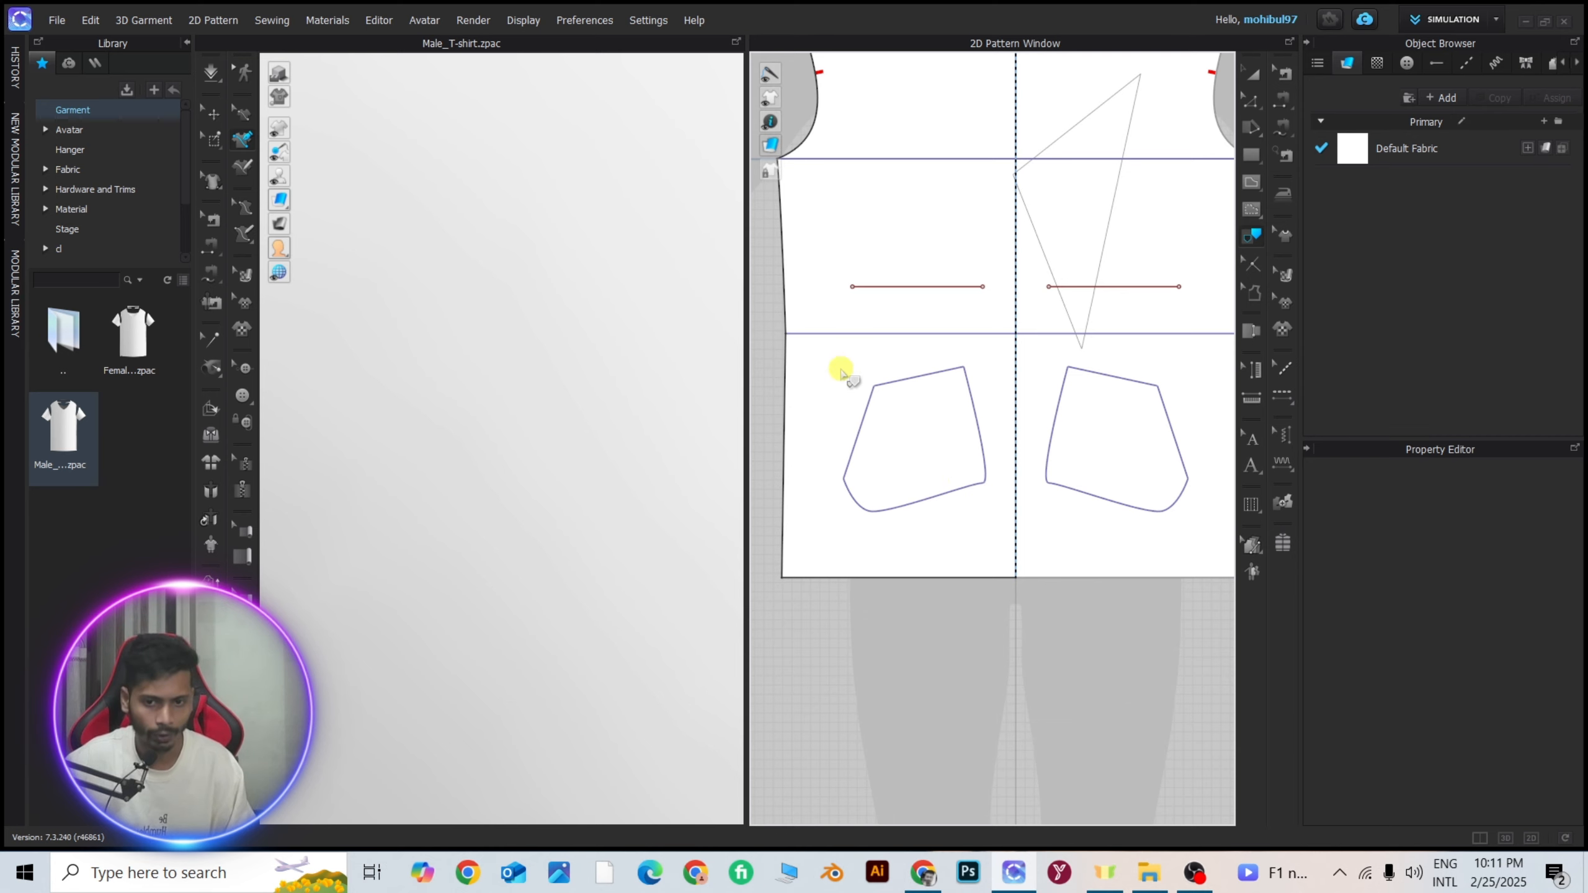
scroll(881, 393, up, 5)
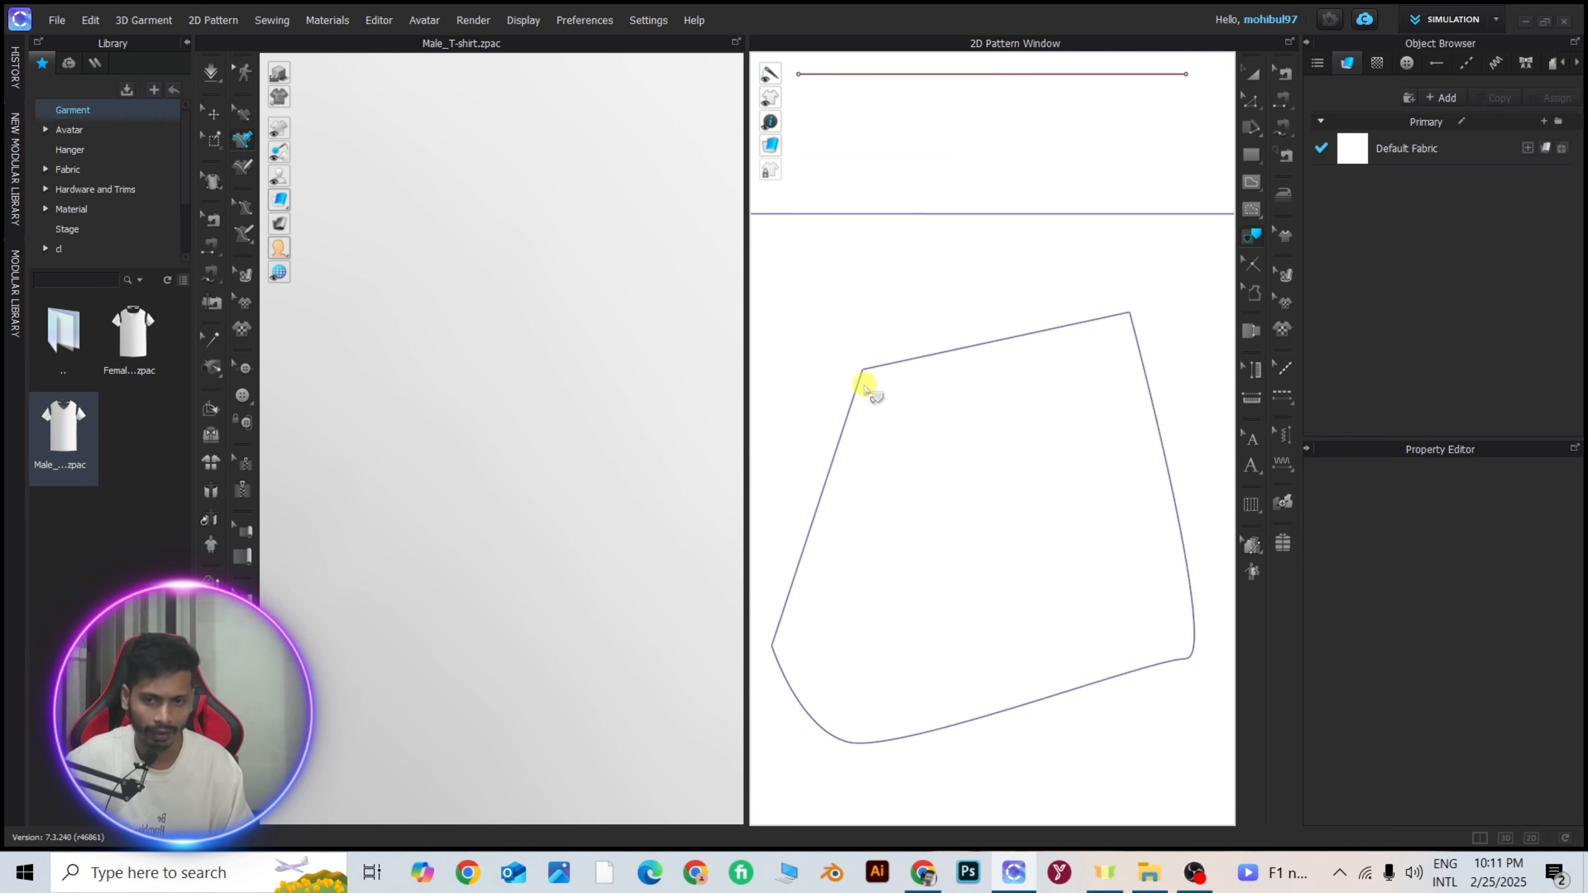
scroll(866, 369, down, 5)
drag(836, 337, 1059, 567)
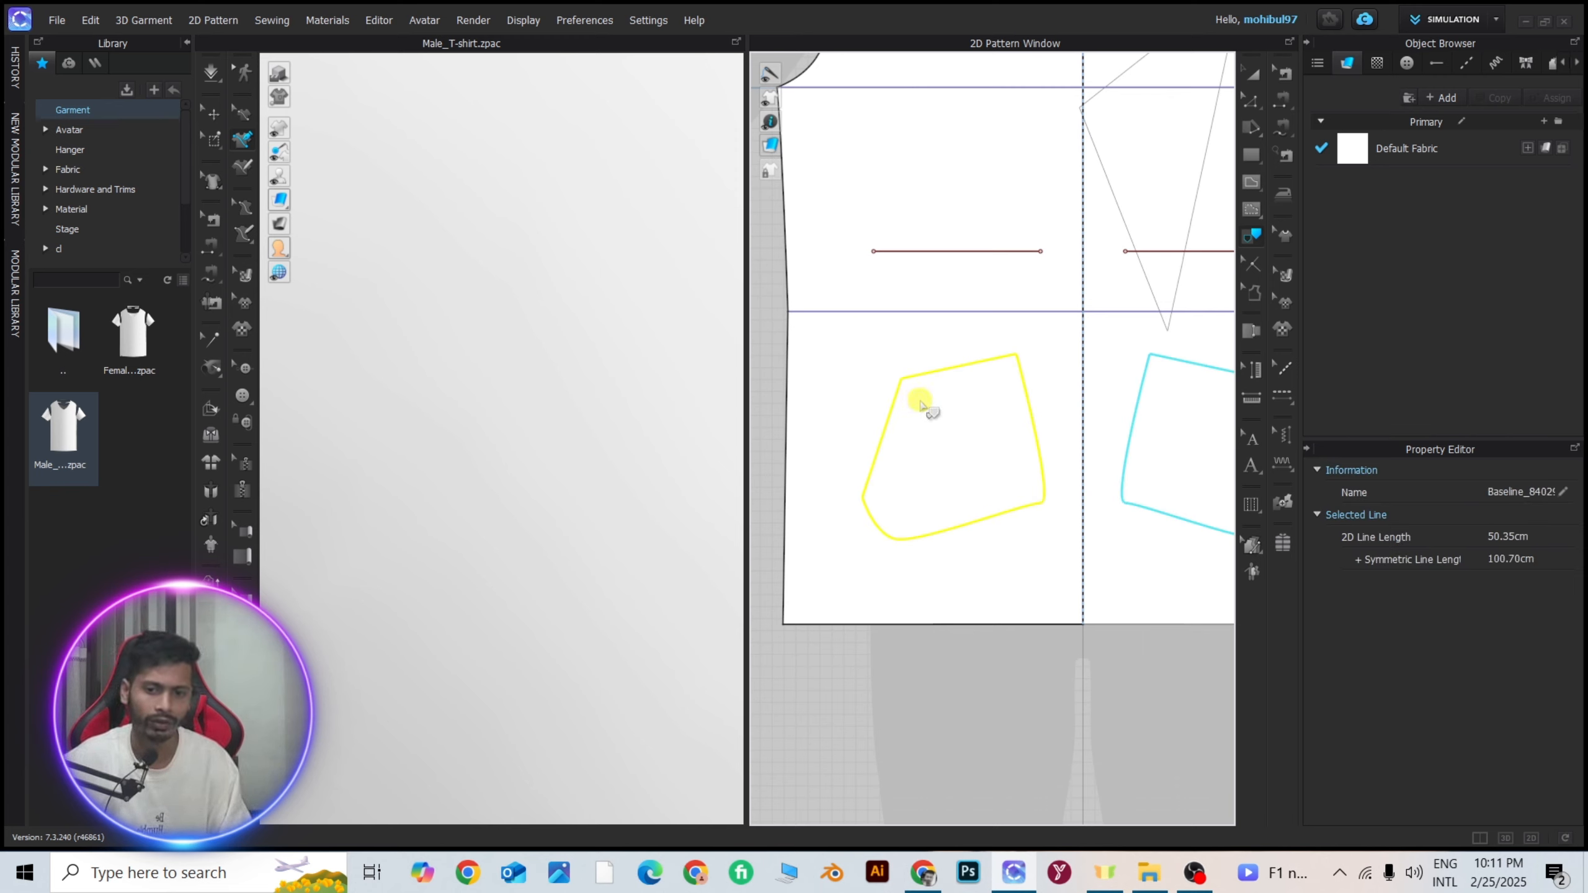
click(895, 663)
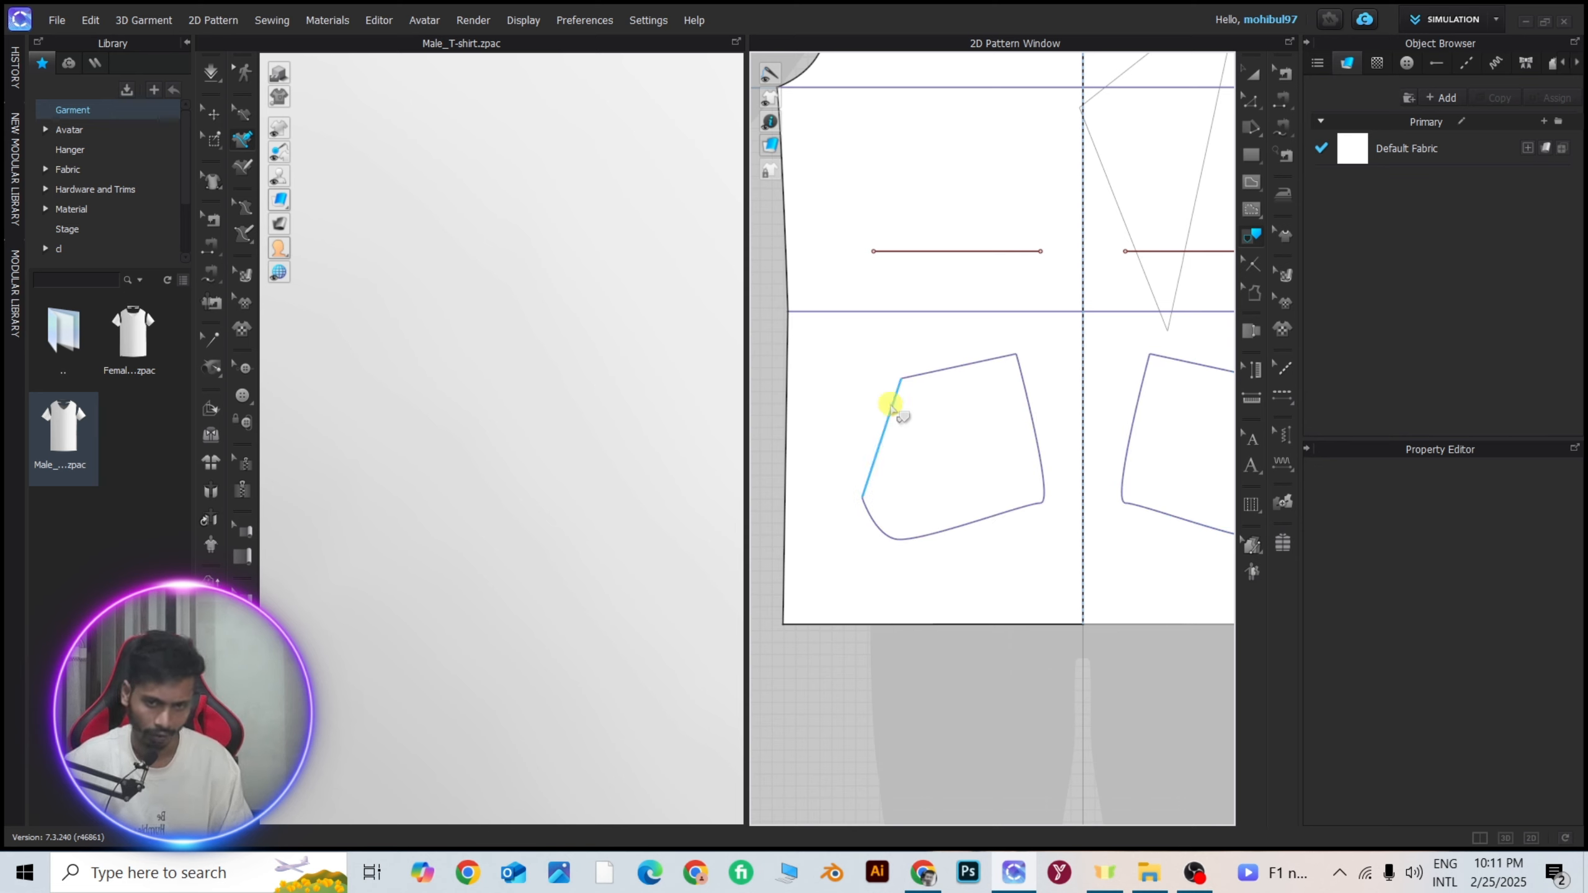
click(883, 438)
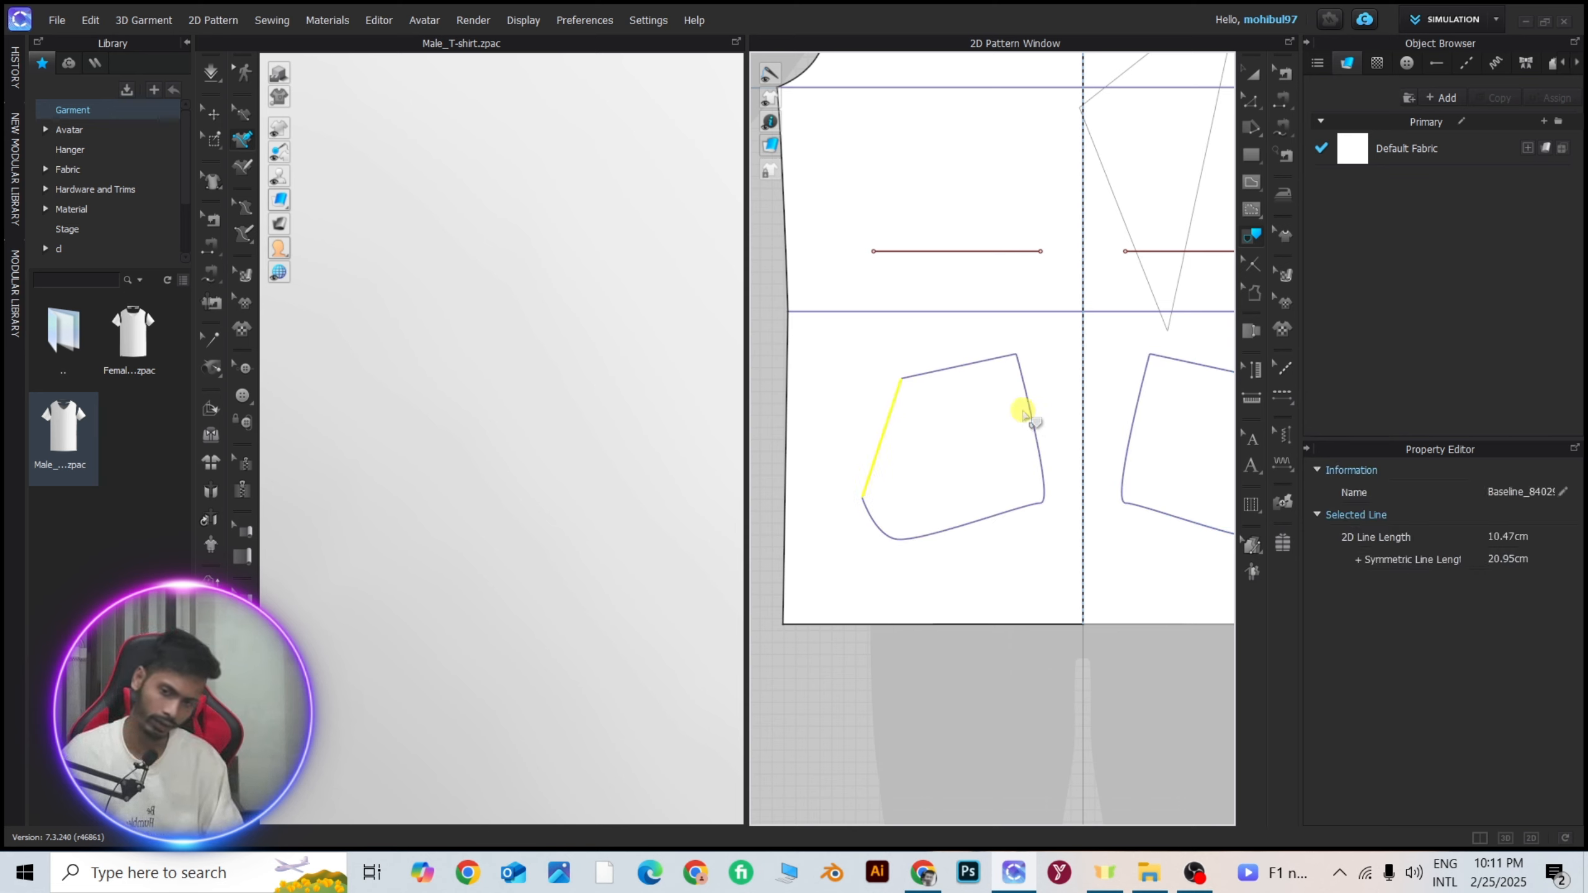
drag(828, 328, 1060, 569)
click(840, 403)
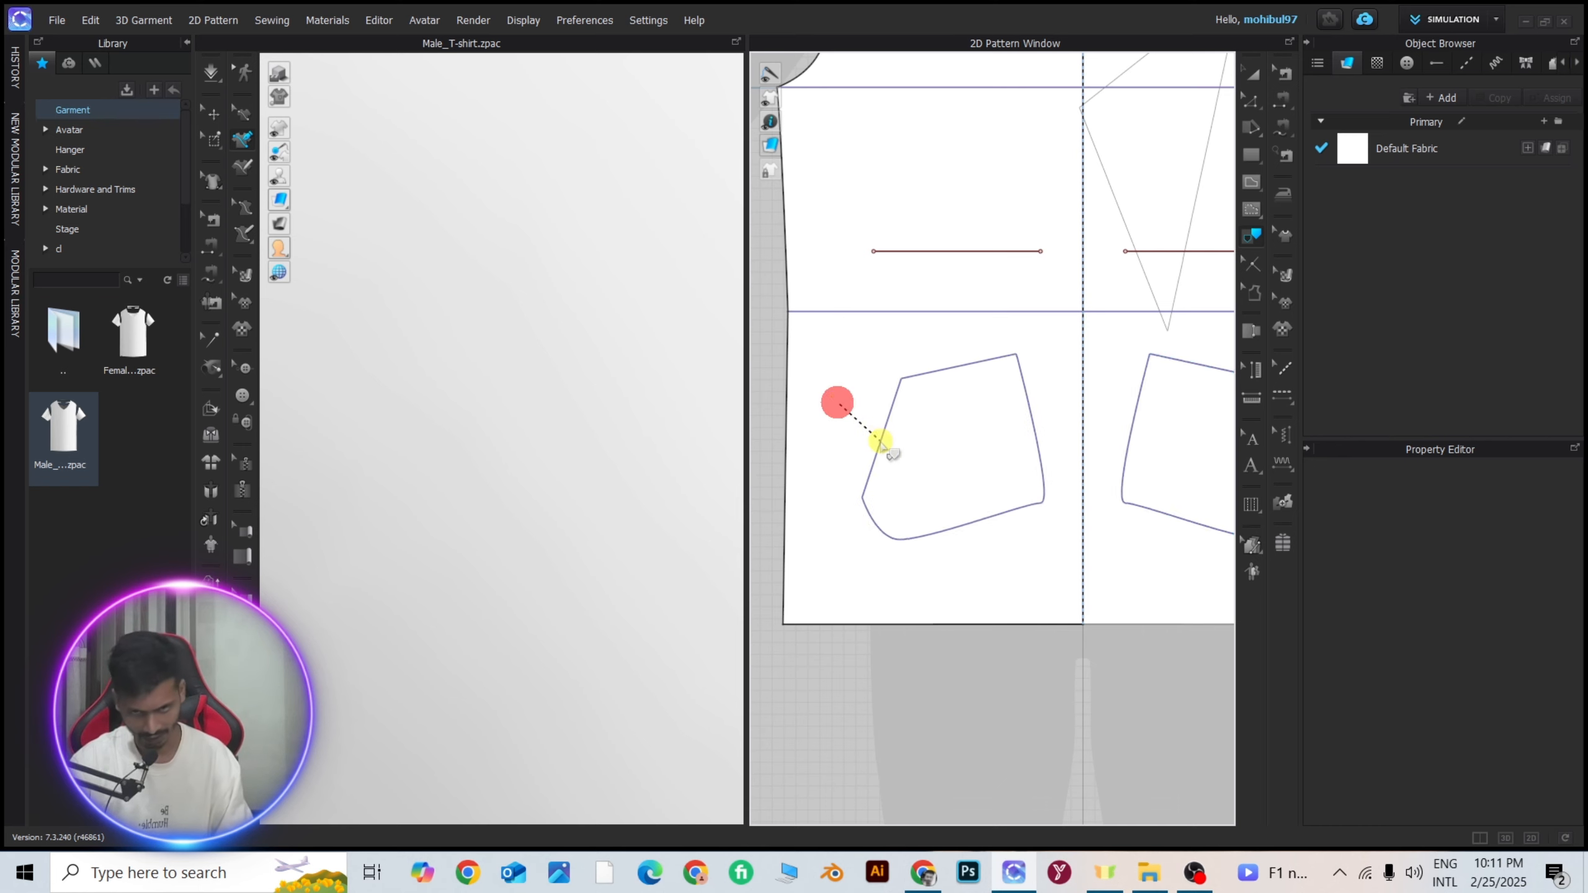
scroll(879, 444, up, 3)
click(1256, 70)
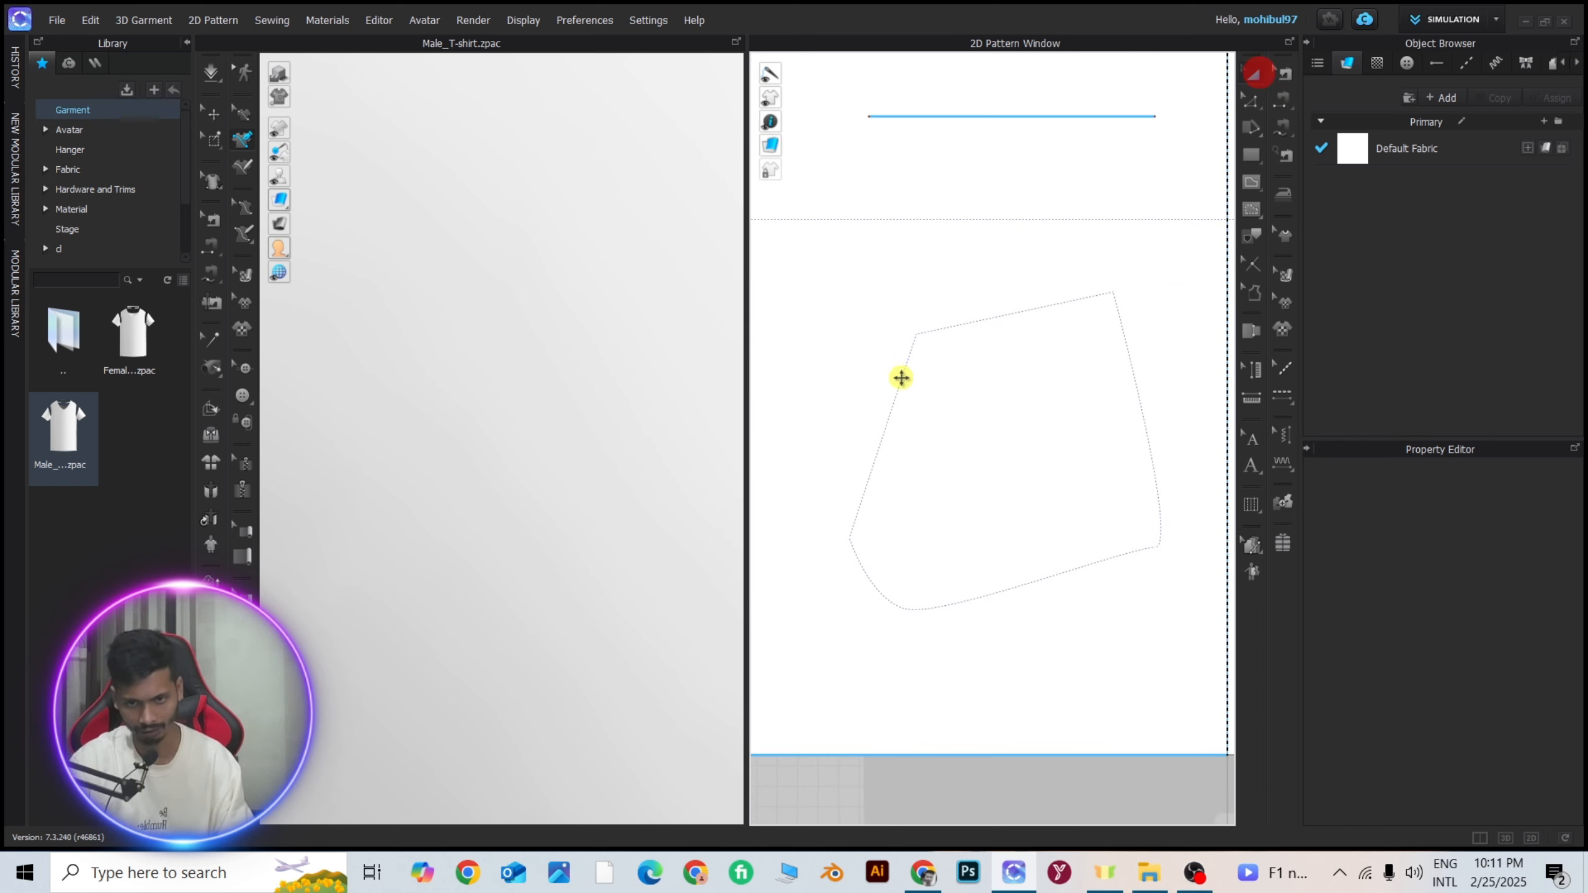
Trace the slanted outer side edge of the pocket-shaped base polygon into an internal line and clear the selection.
click(1253, 234)
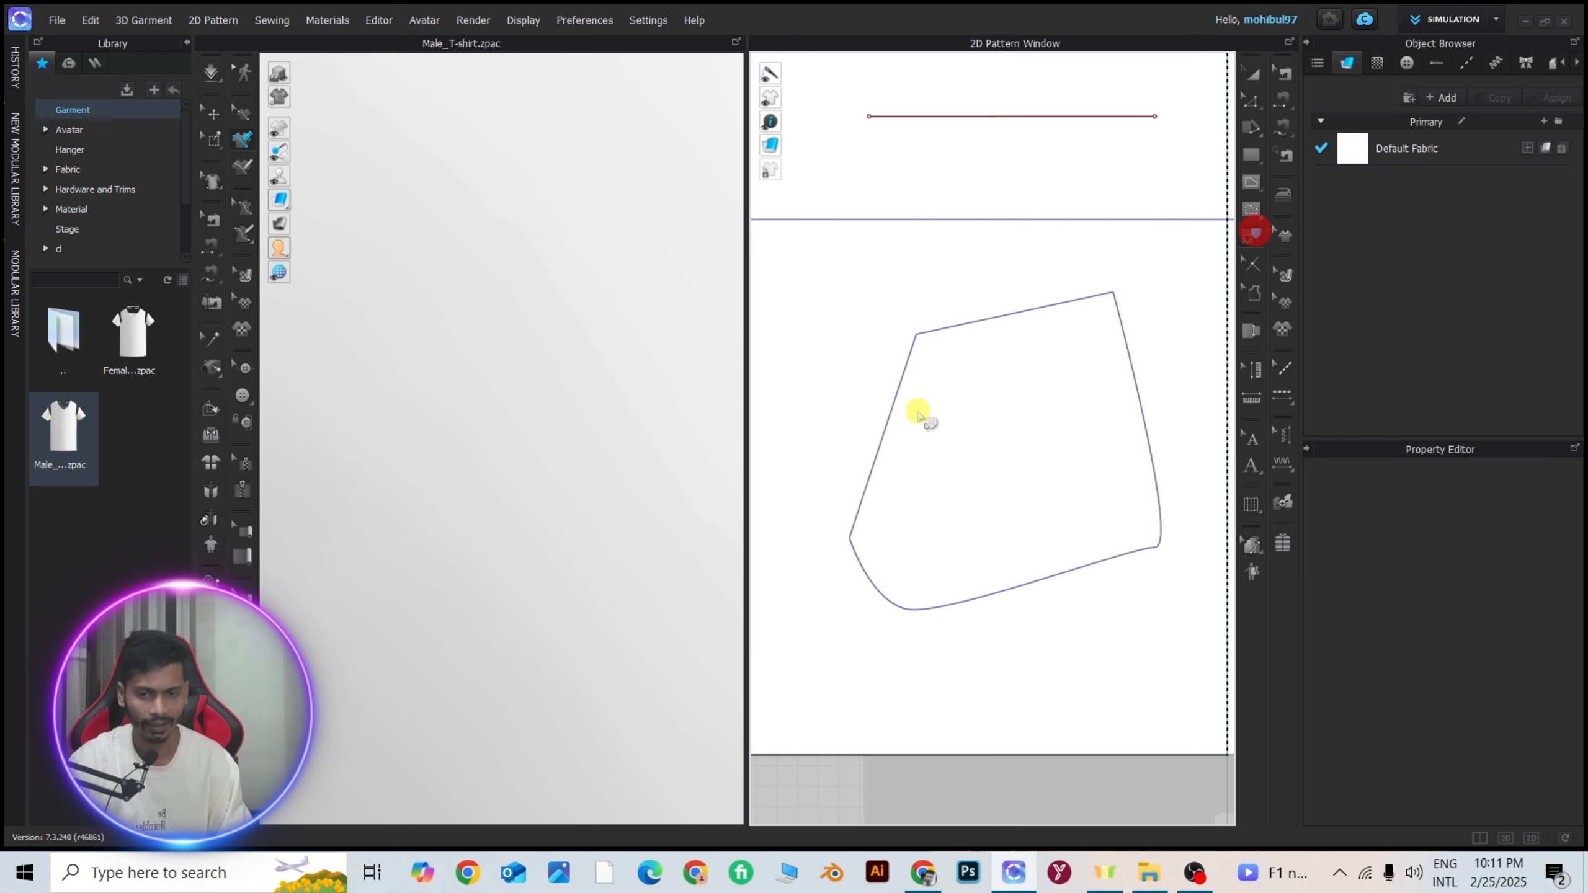
click(895, 413)
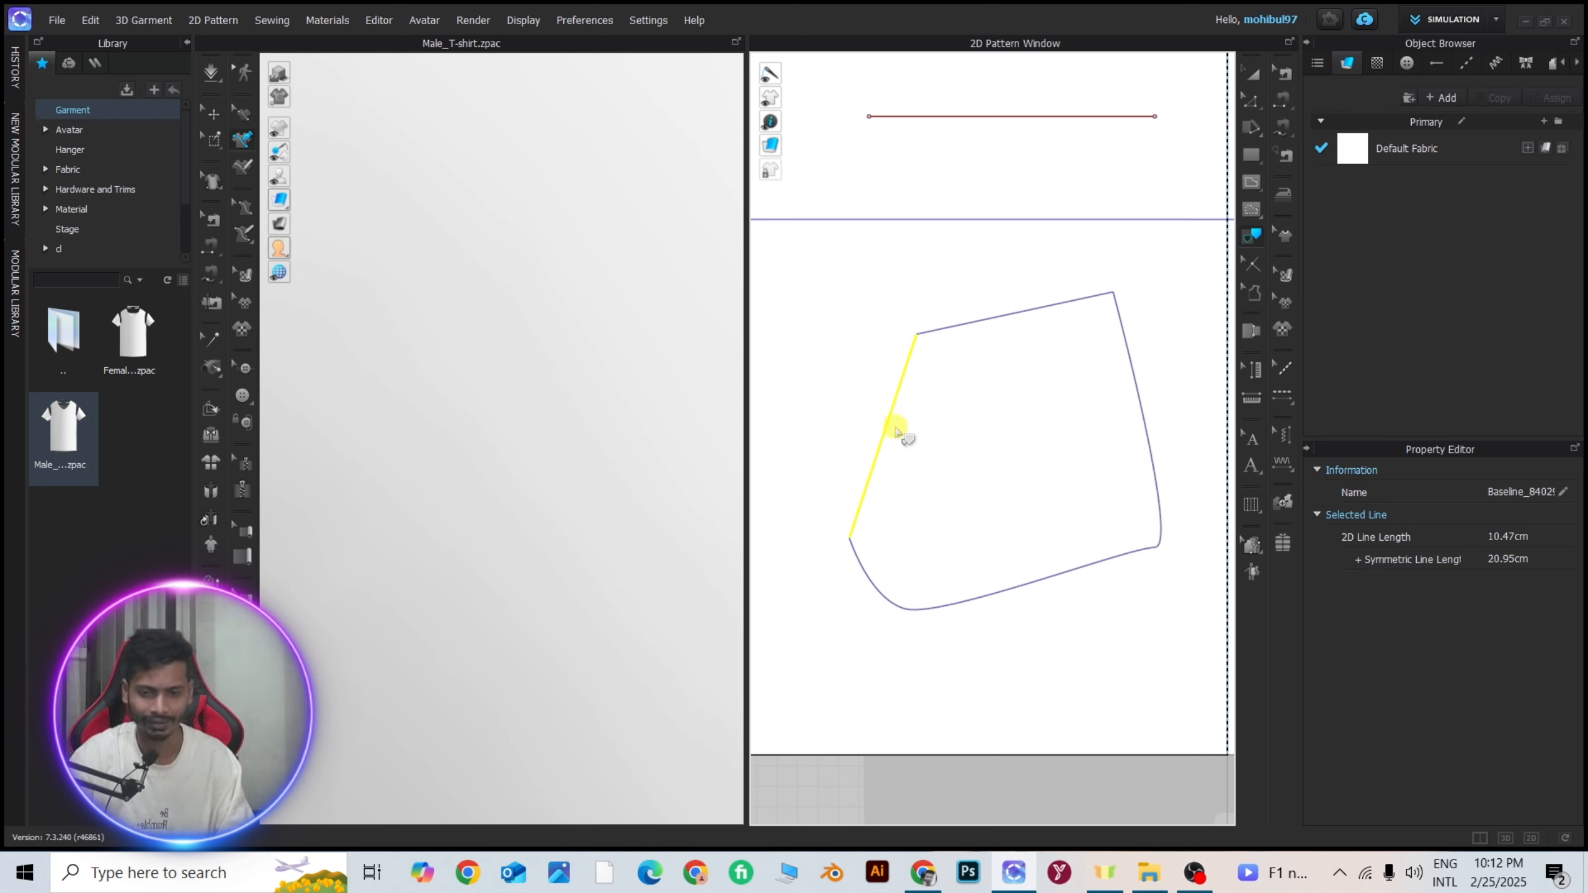
scroll(891, 432, up, 3)
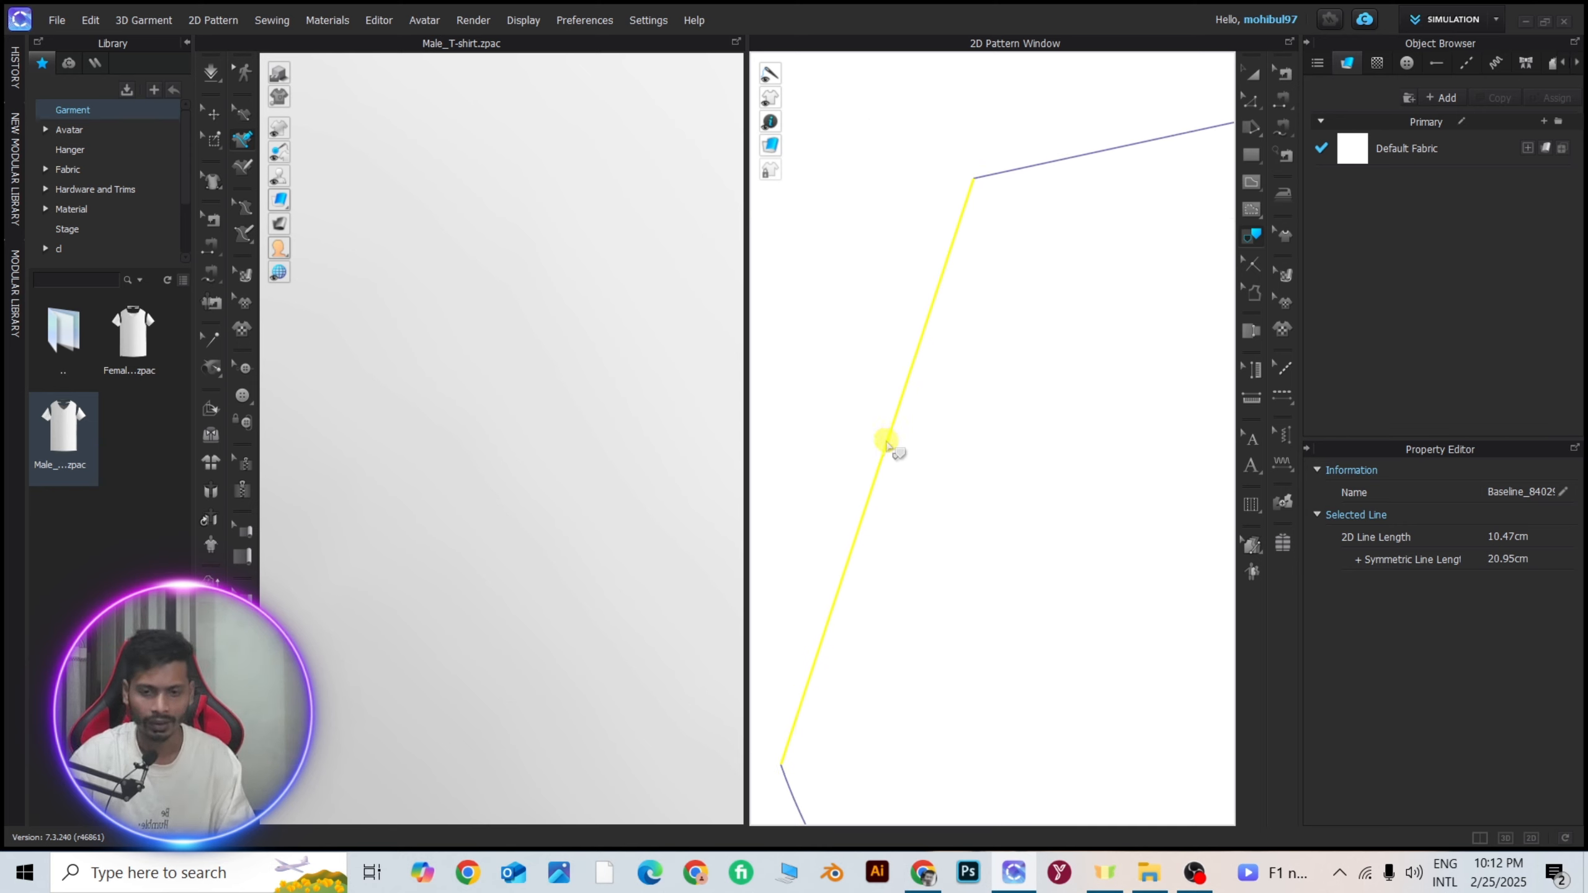
click(887, 442)
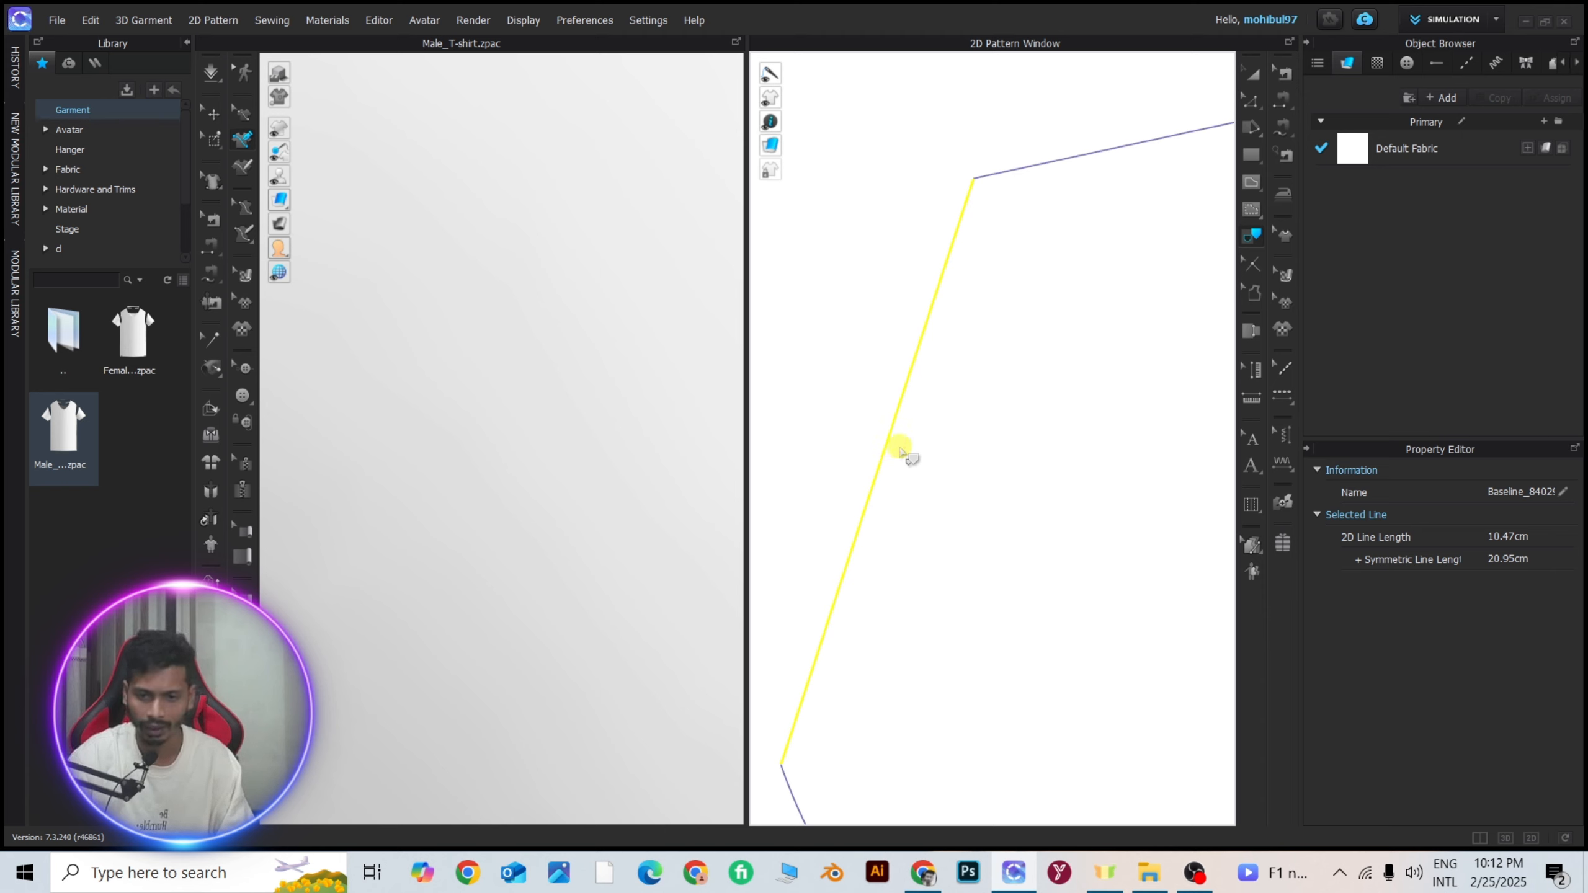
key(Return)
scroll(902, 444, down, 6)
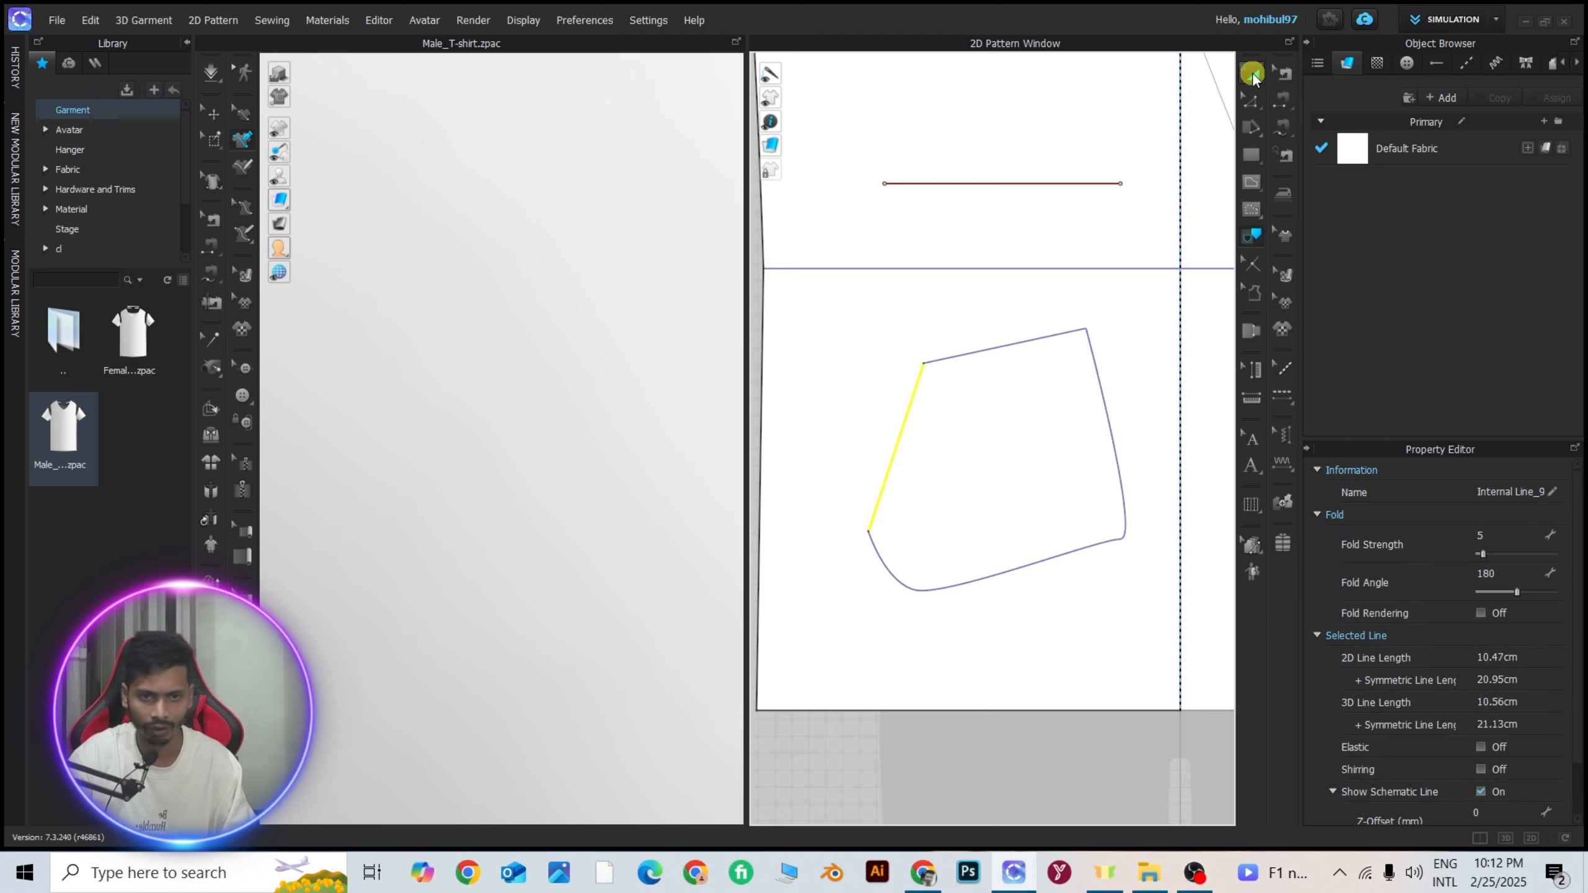
click(1252, 79)
click(908, 234)
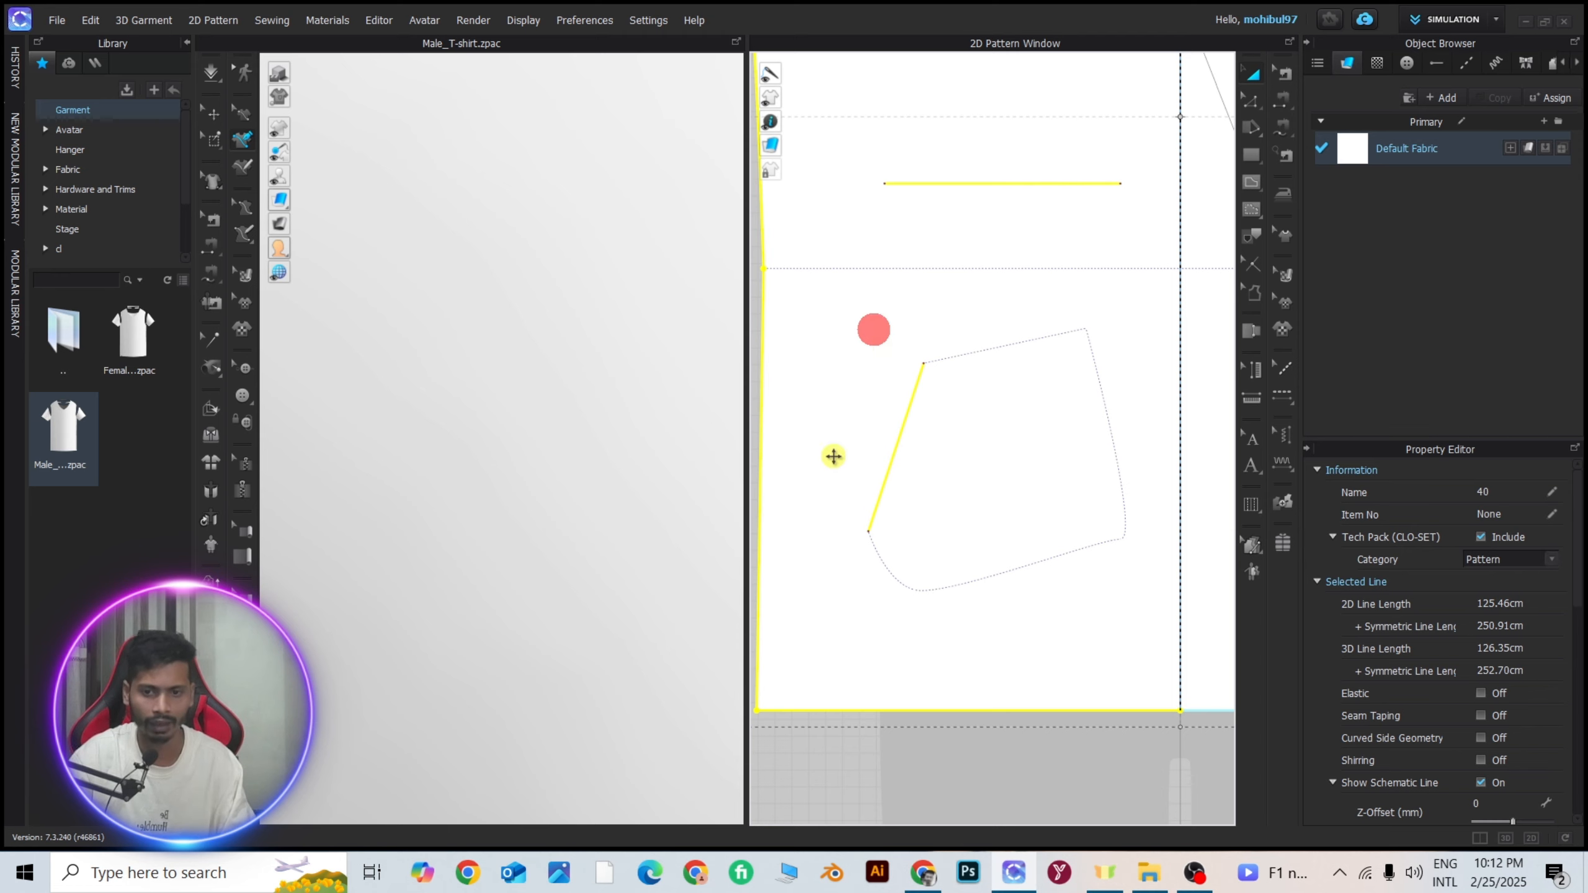
click(949, 793)
scroll(886, 446, up, 3)
scroll(942, 486, down, 4)
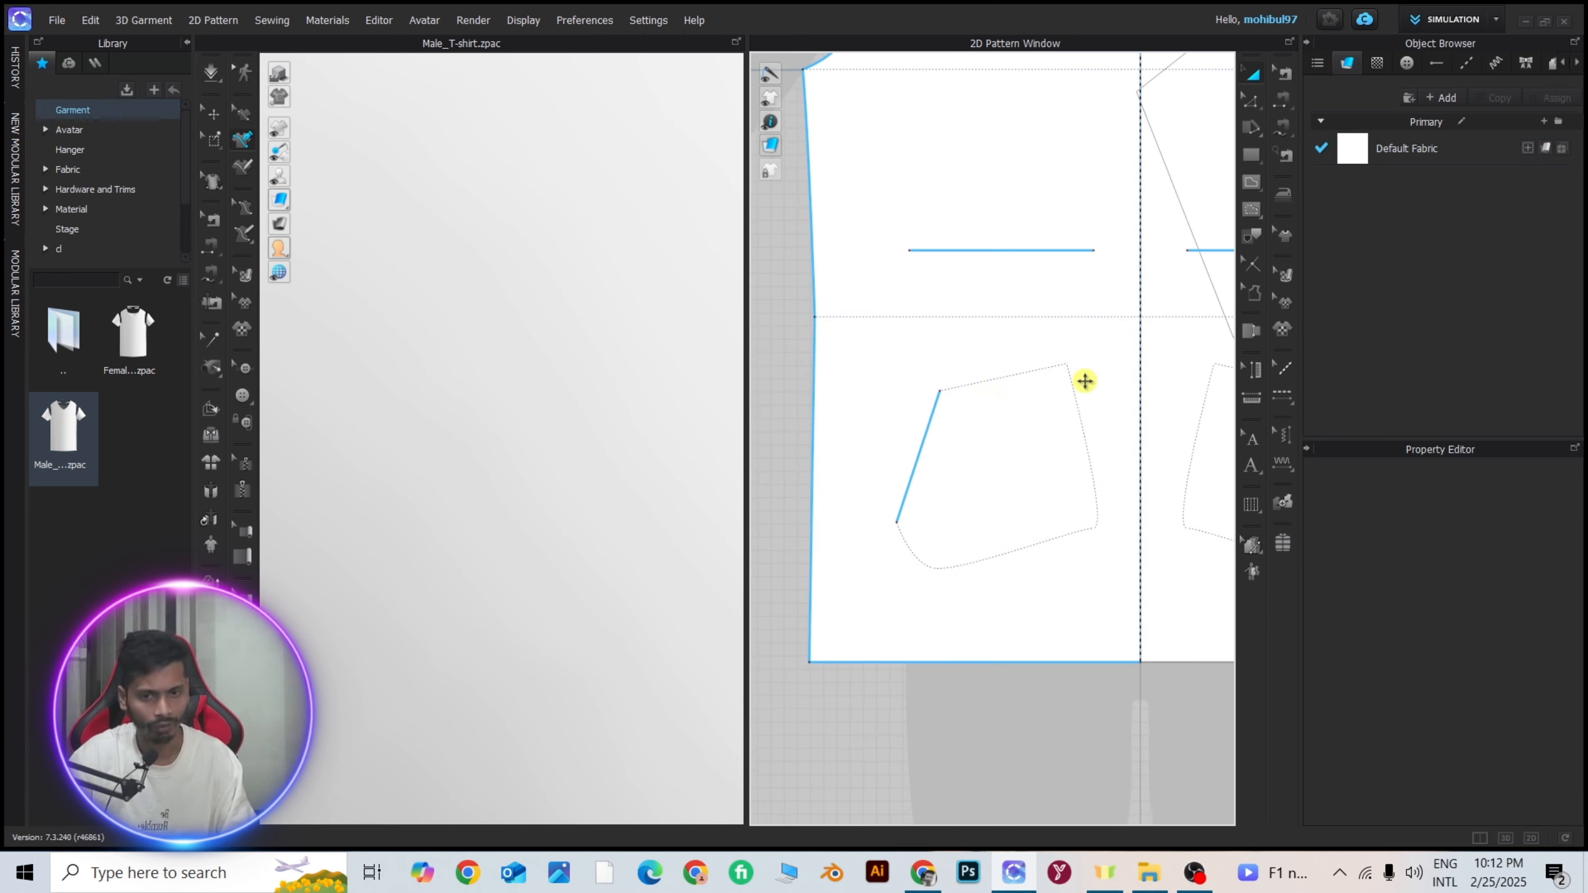
Try to trace the entire pocket outline, including the already traced side edge, into an internal line.
click(1252, 237)
drag(885, 348, 1123, 607)
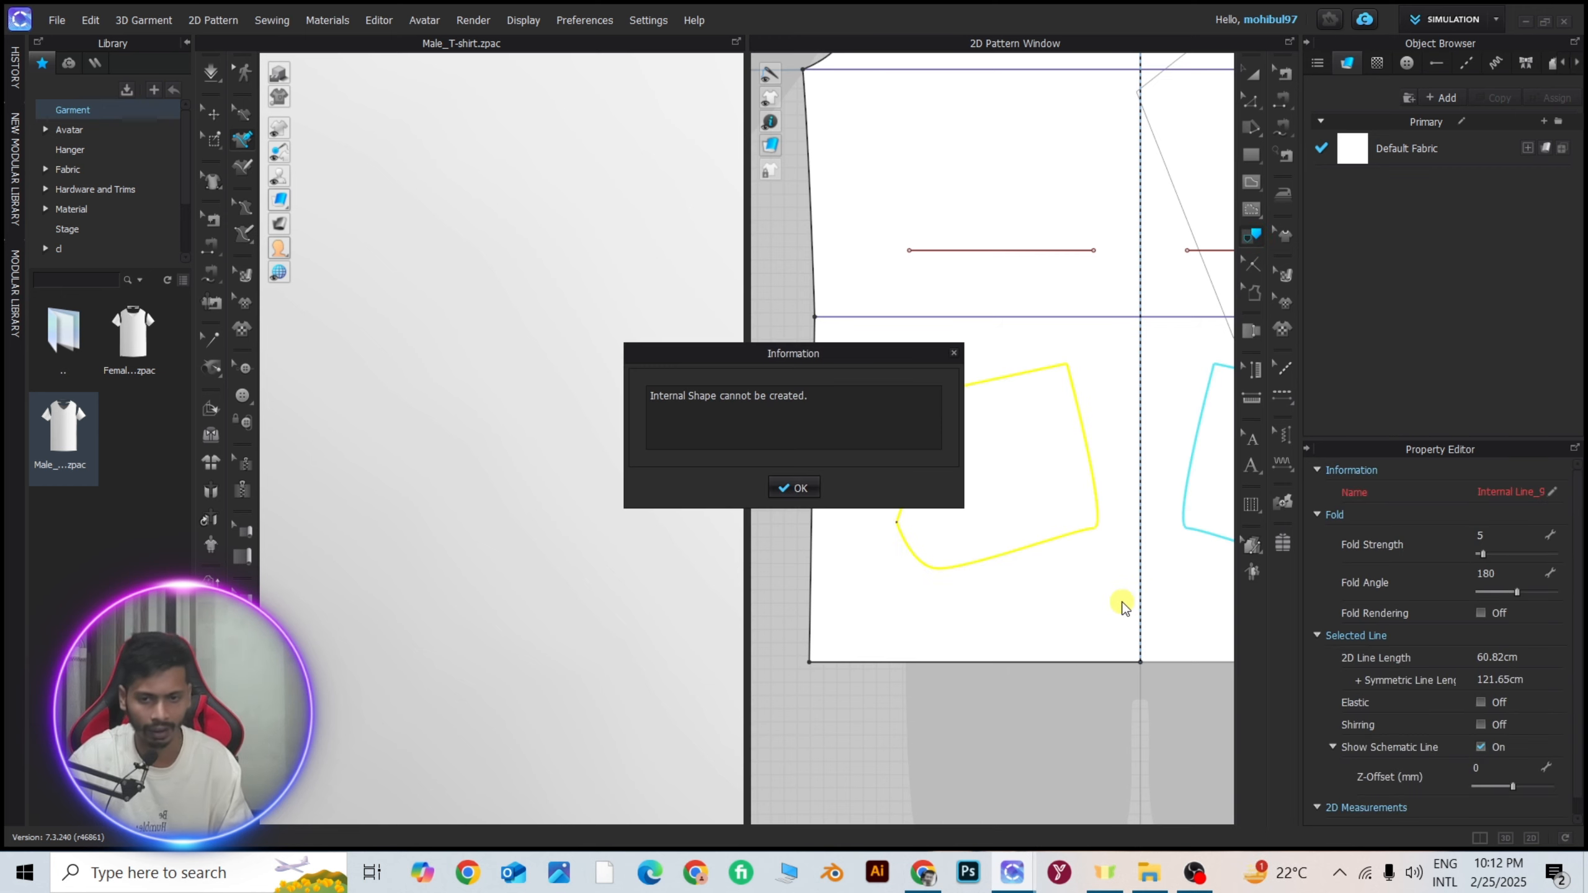
click(794, 486)
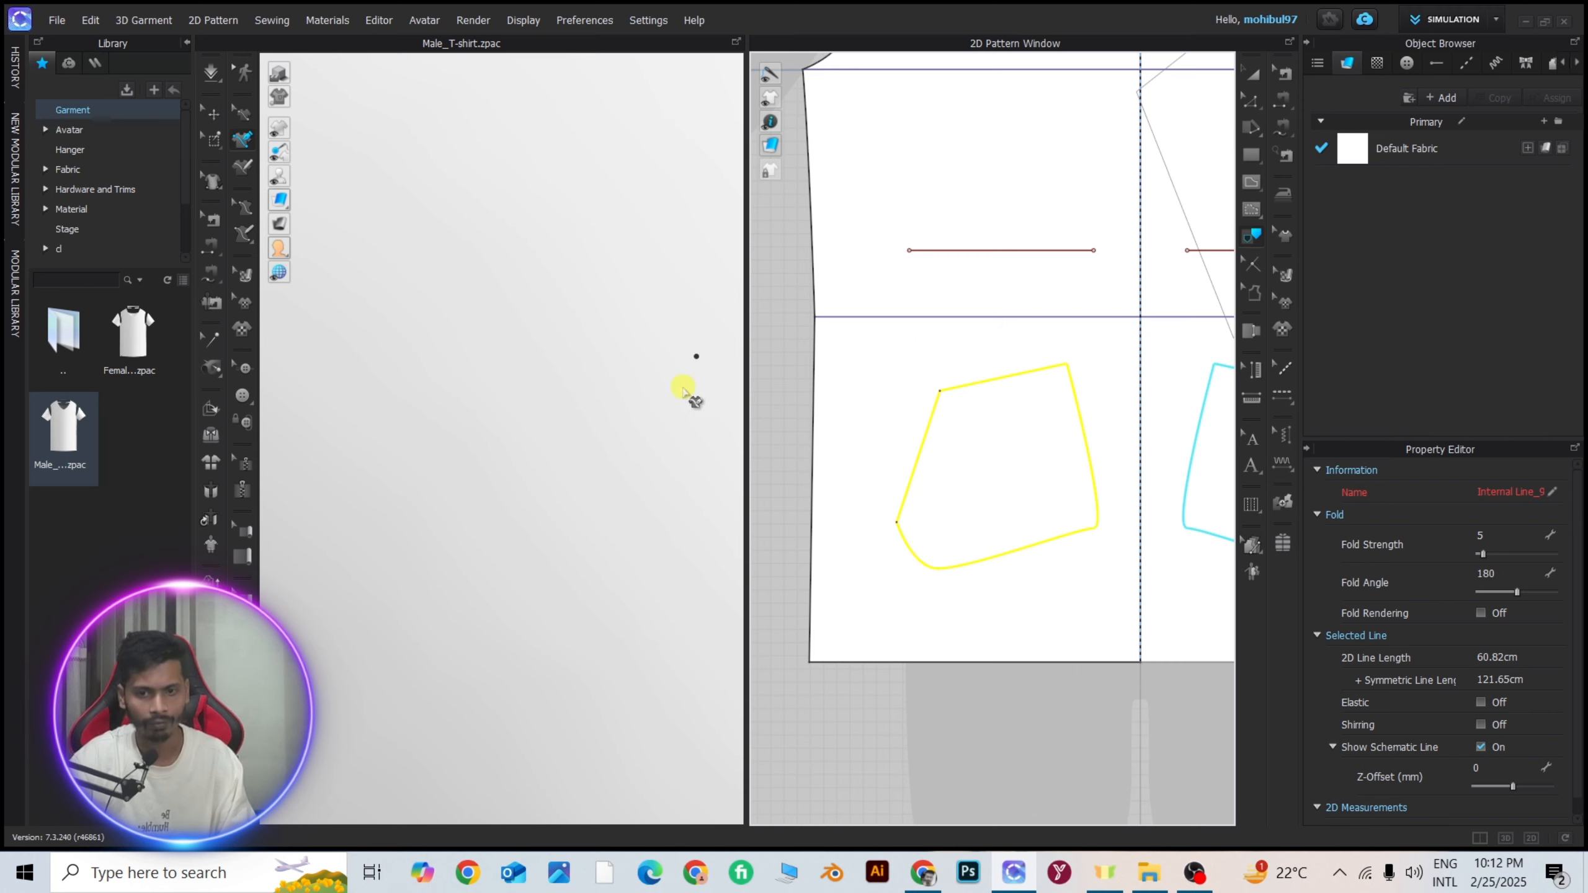
click(1249, 76)
click(947, 702)
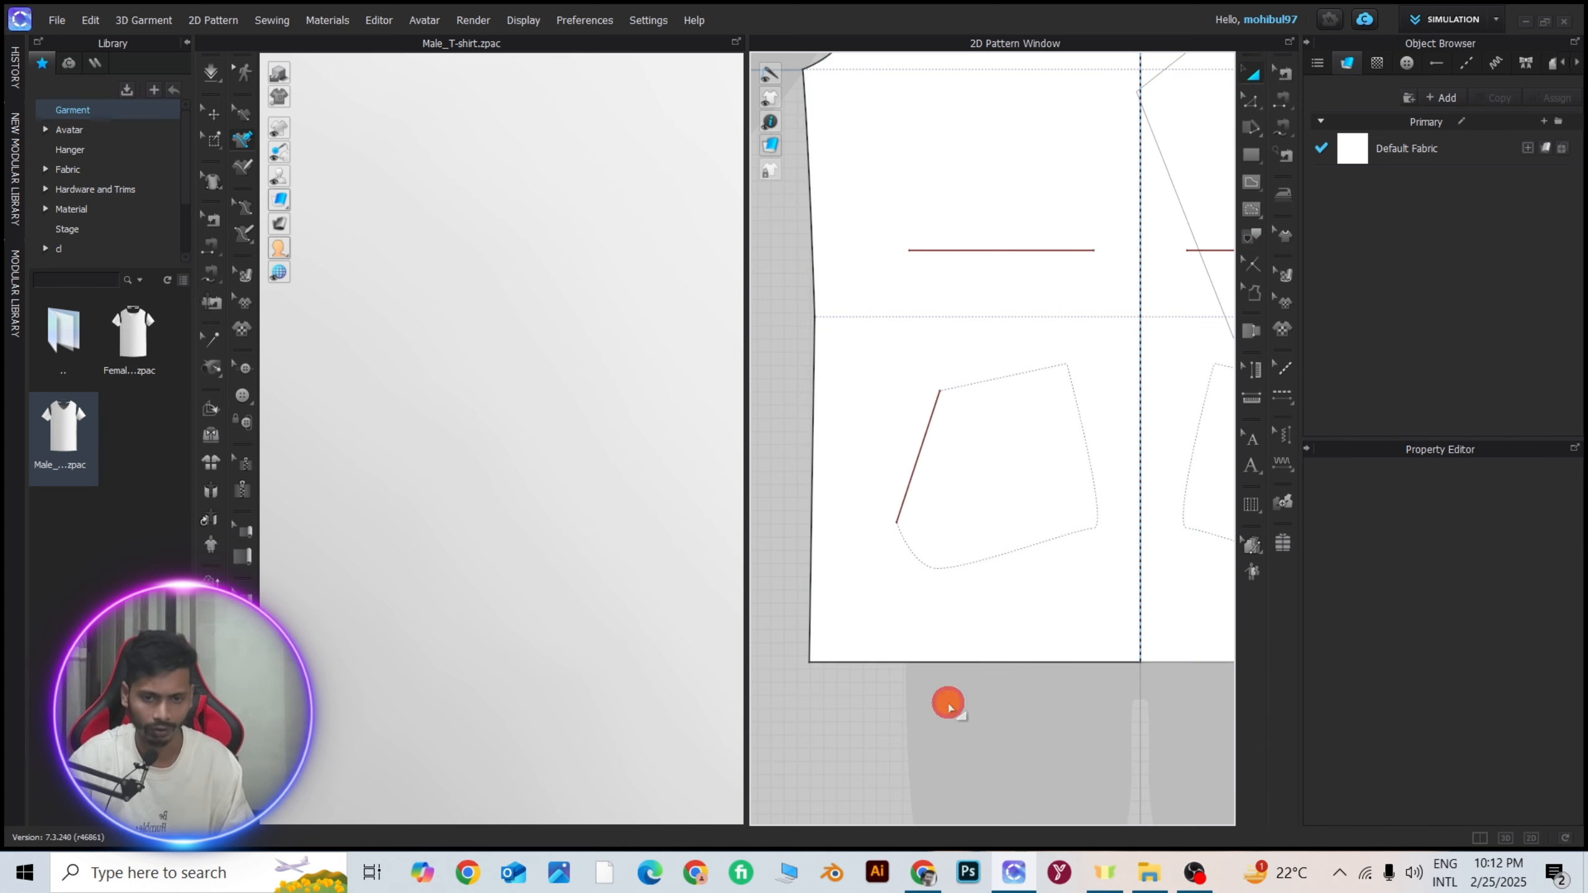
Trace the pocket polygon's remaining curved corner, lower, inner side and upper edges together into an internal line.
click(1253, 236)
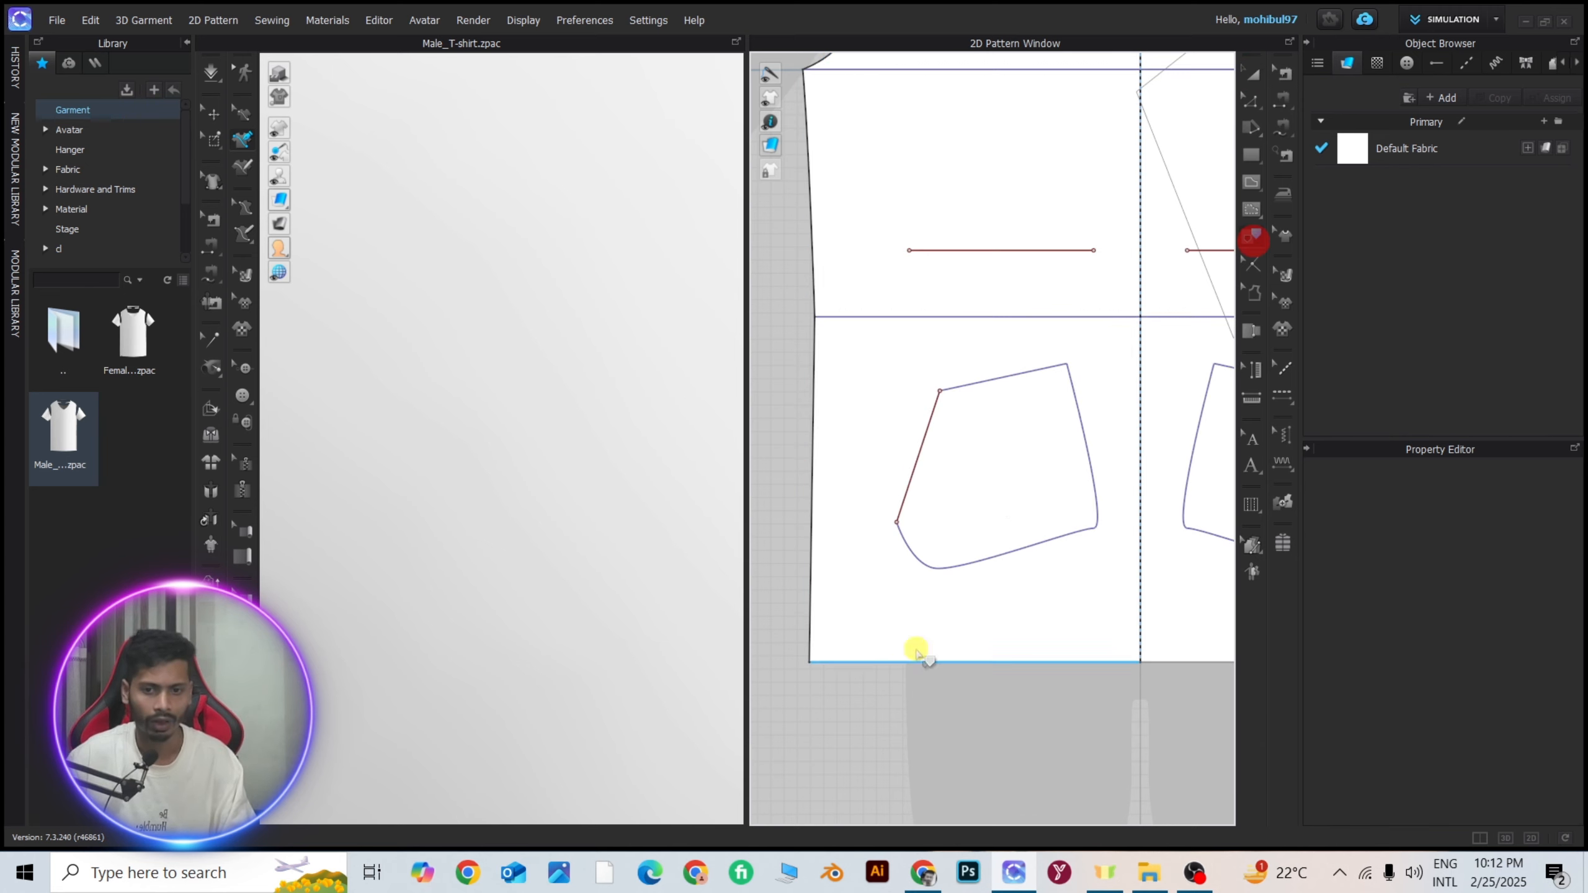
click(909, 549)
shift+click(1002, 560)
shift+click(1095, 490)
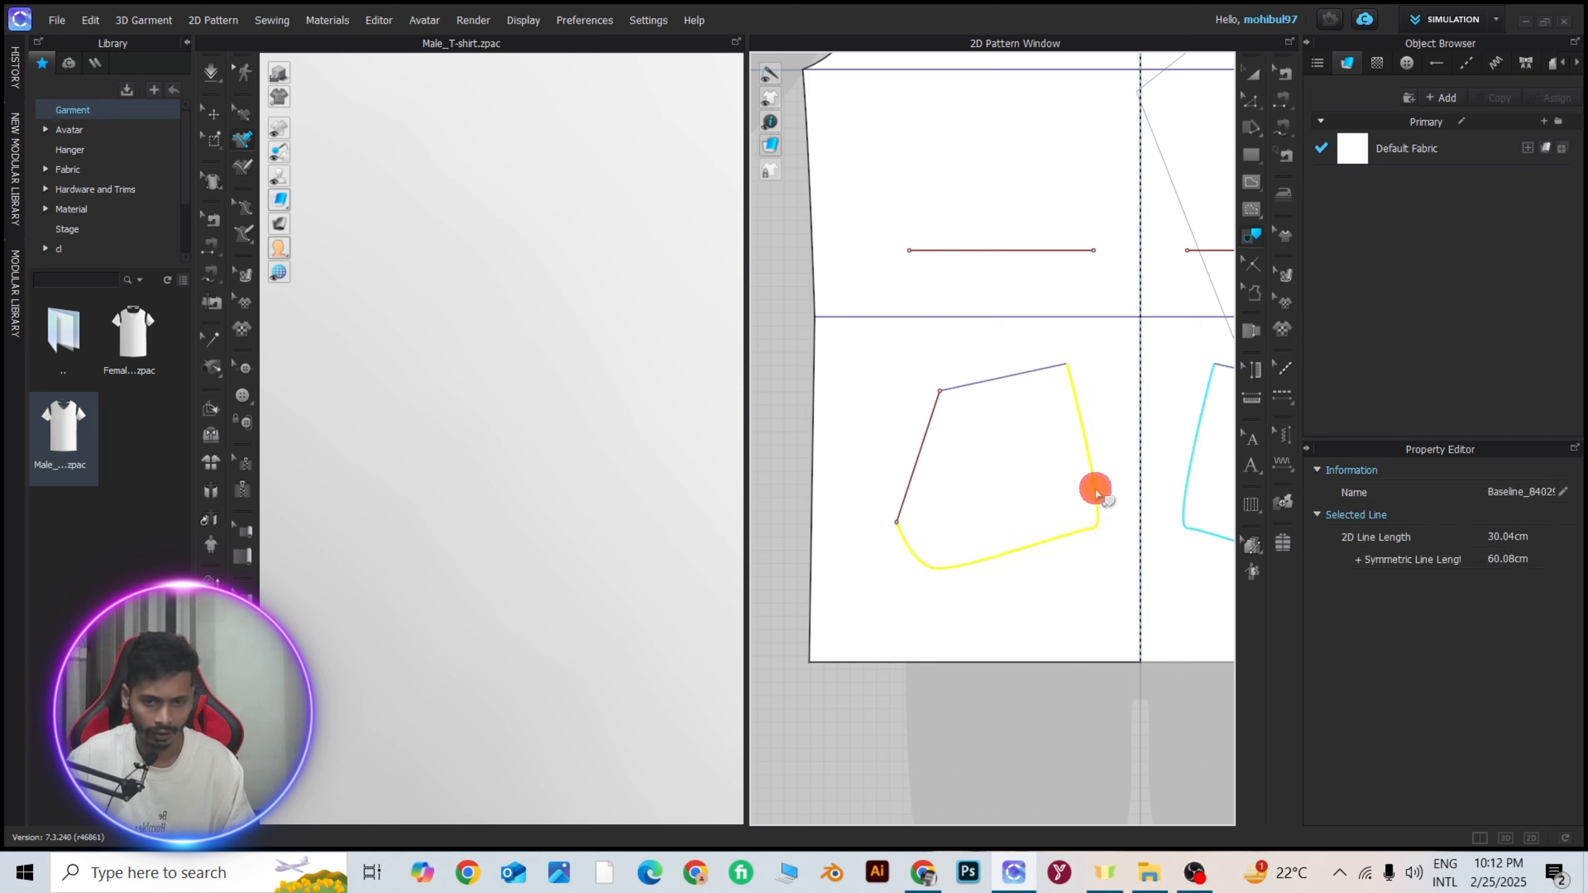
shift+click(997, 384)
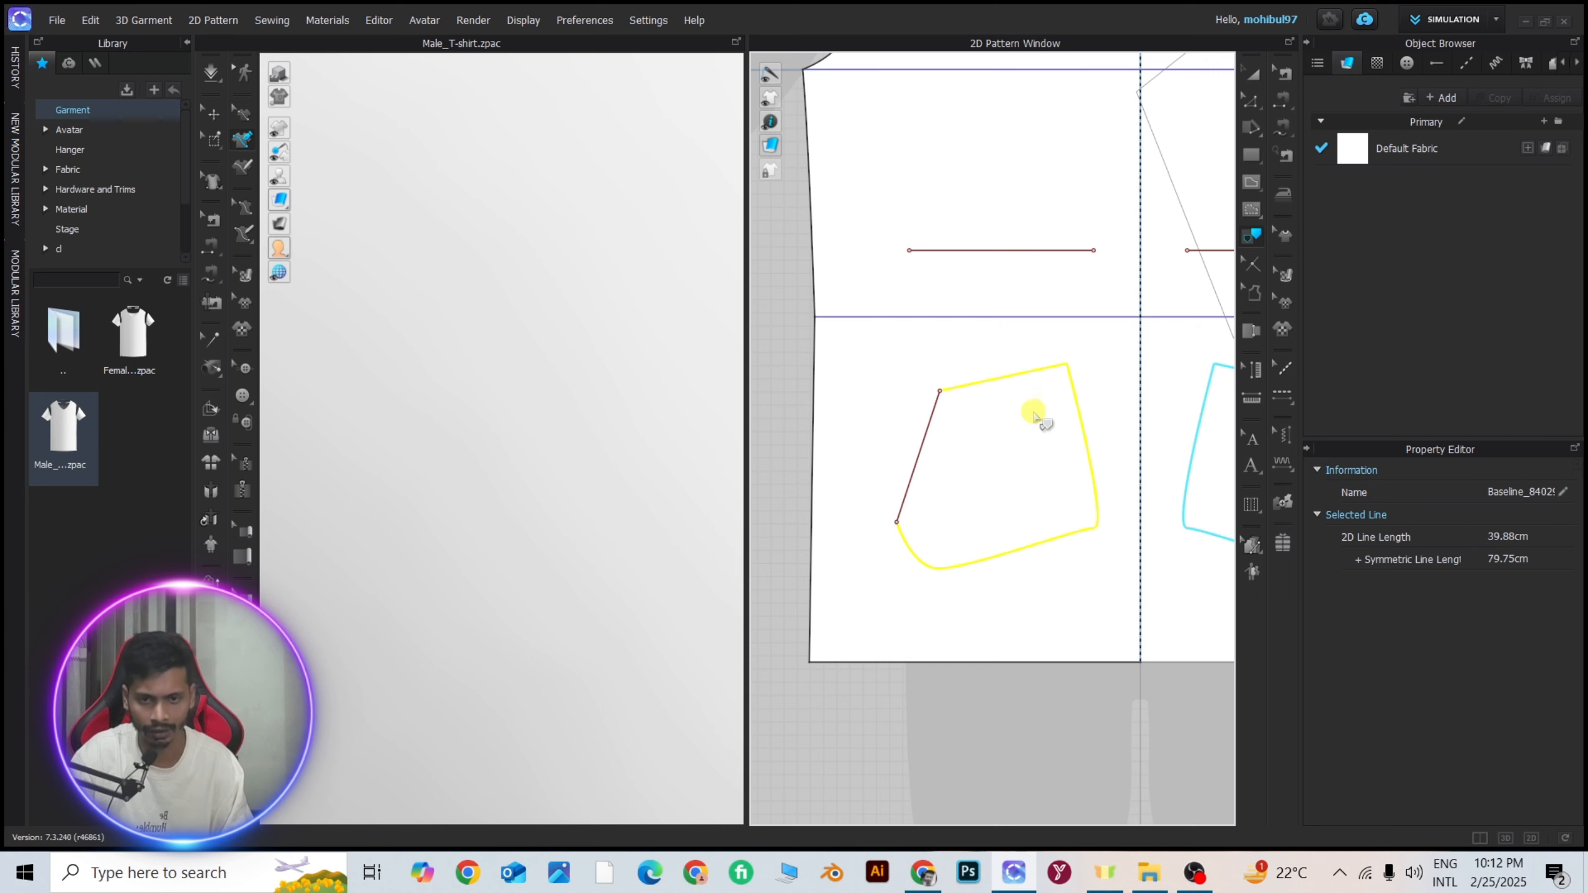
key(a)
click(946, 714)
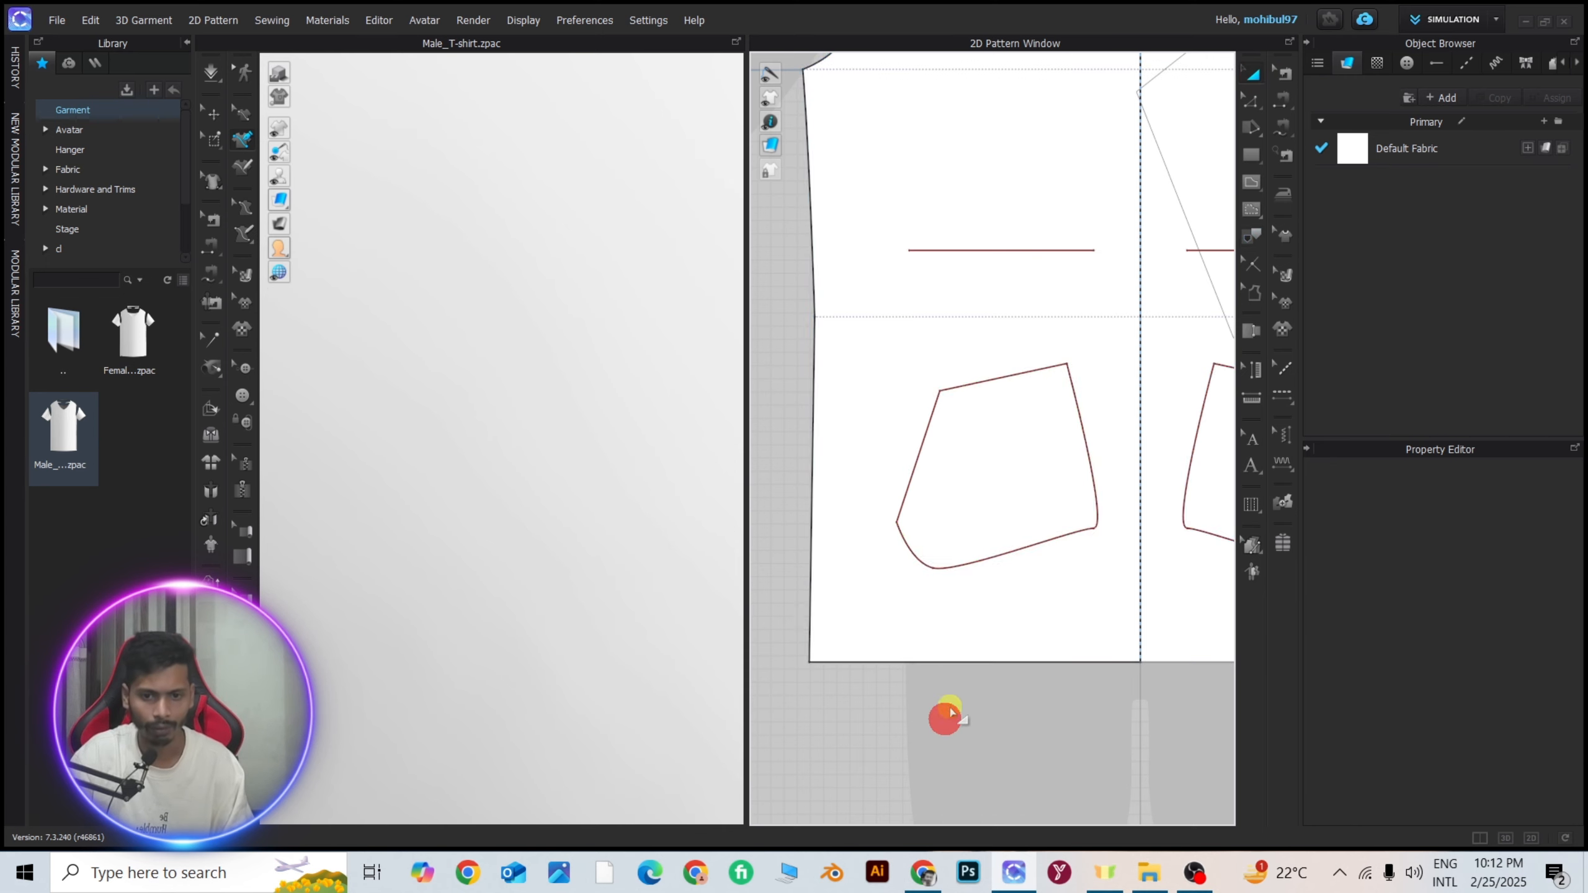
Move the internal line traced from the pocket's remaining edges slightly upward, off its base polygon outline.
drag(1088, 438, 1077, 390)
scroll(1078, 390, down, 3)
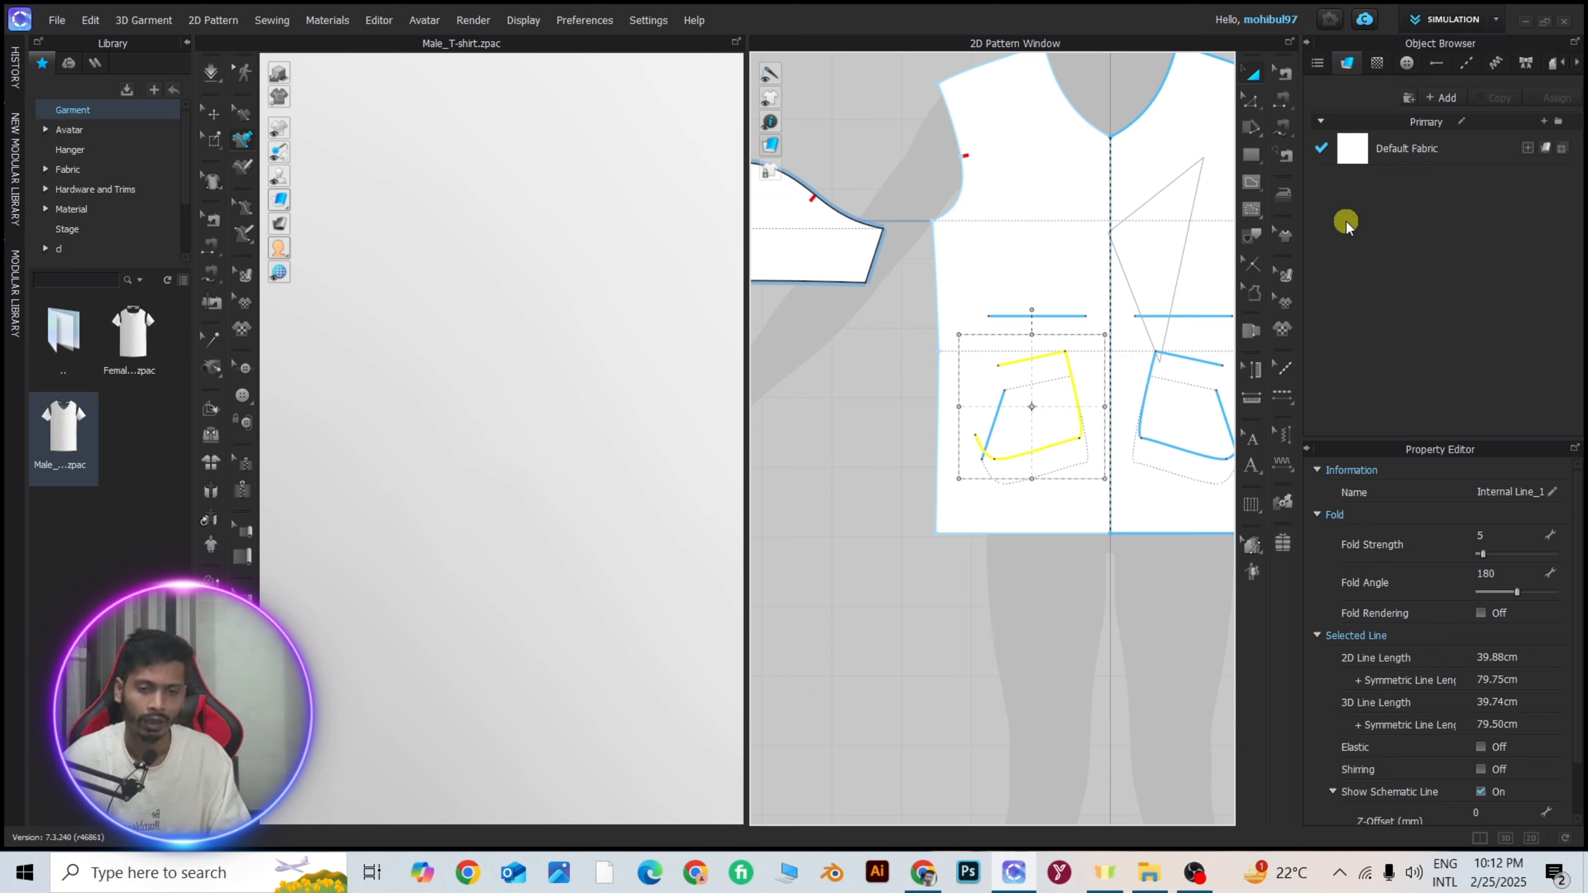
click(1252, 237)
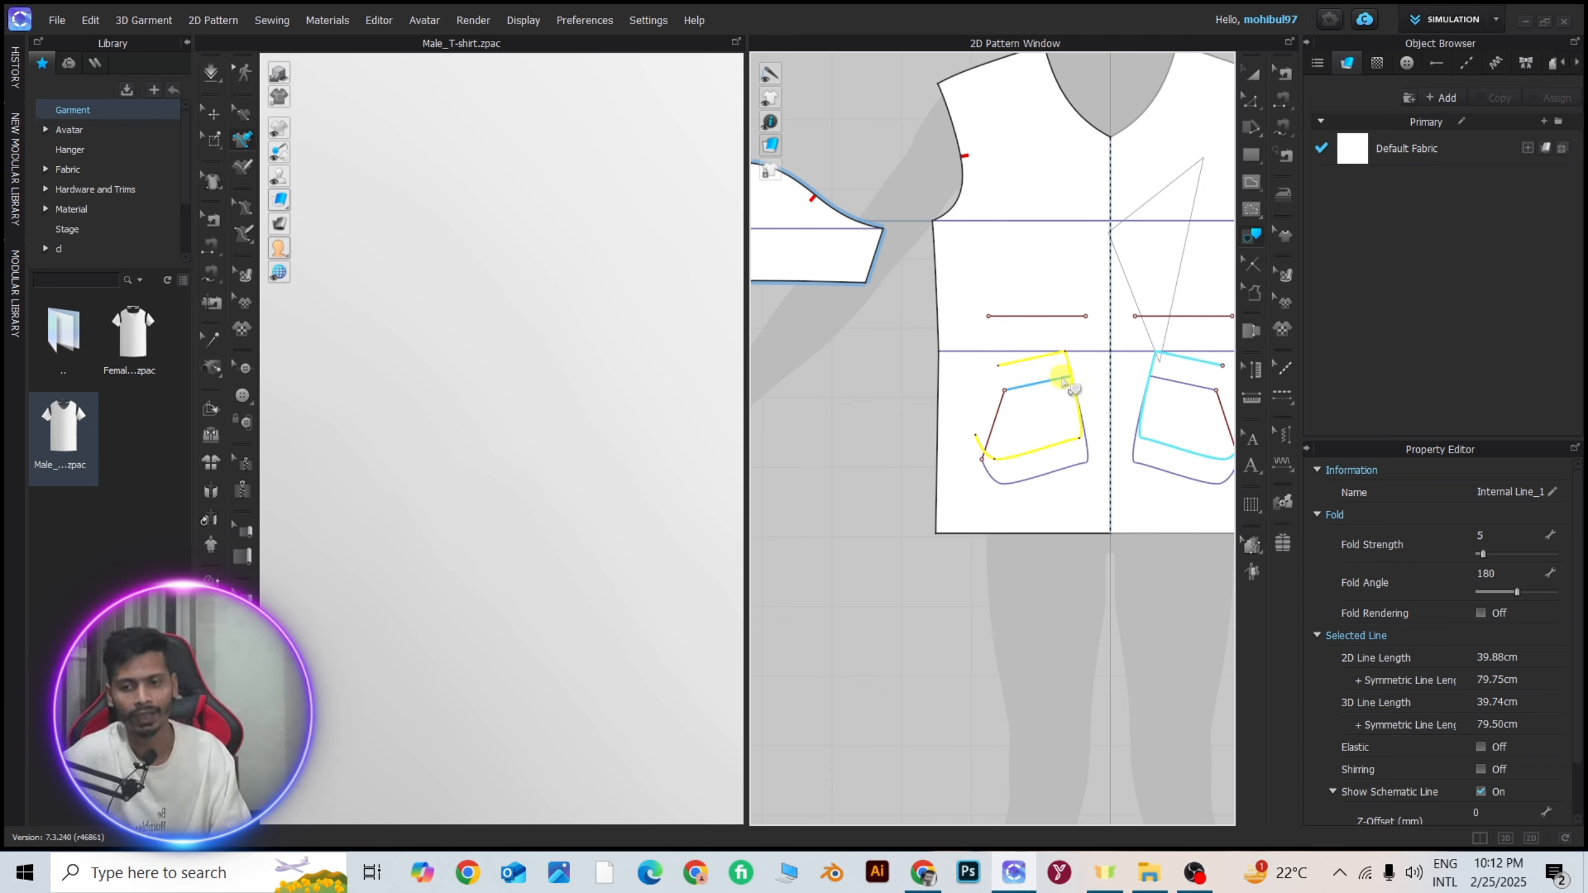
Examine how the traced pocket internal lines appear on the front of the 3D T-shirt.
scroll(1060, 388, down, 5)
scroll(563, 390, down, 4)
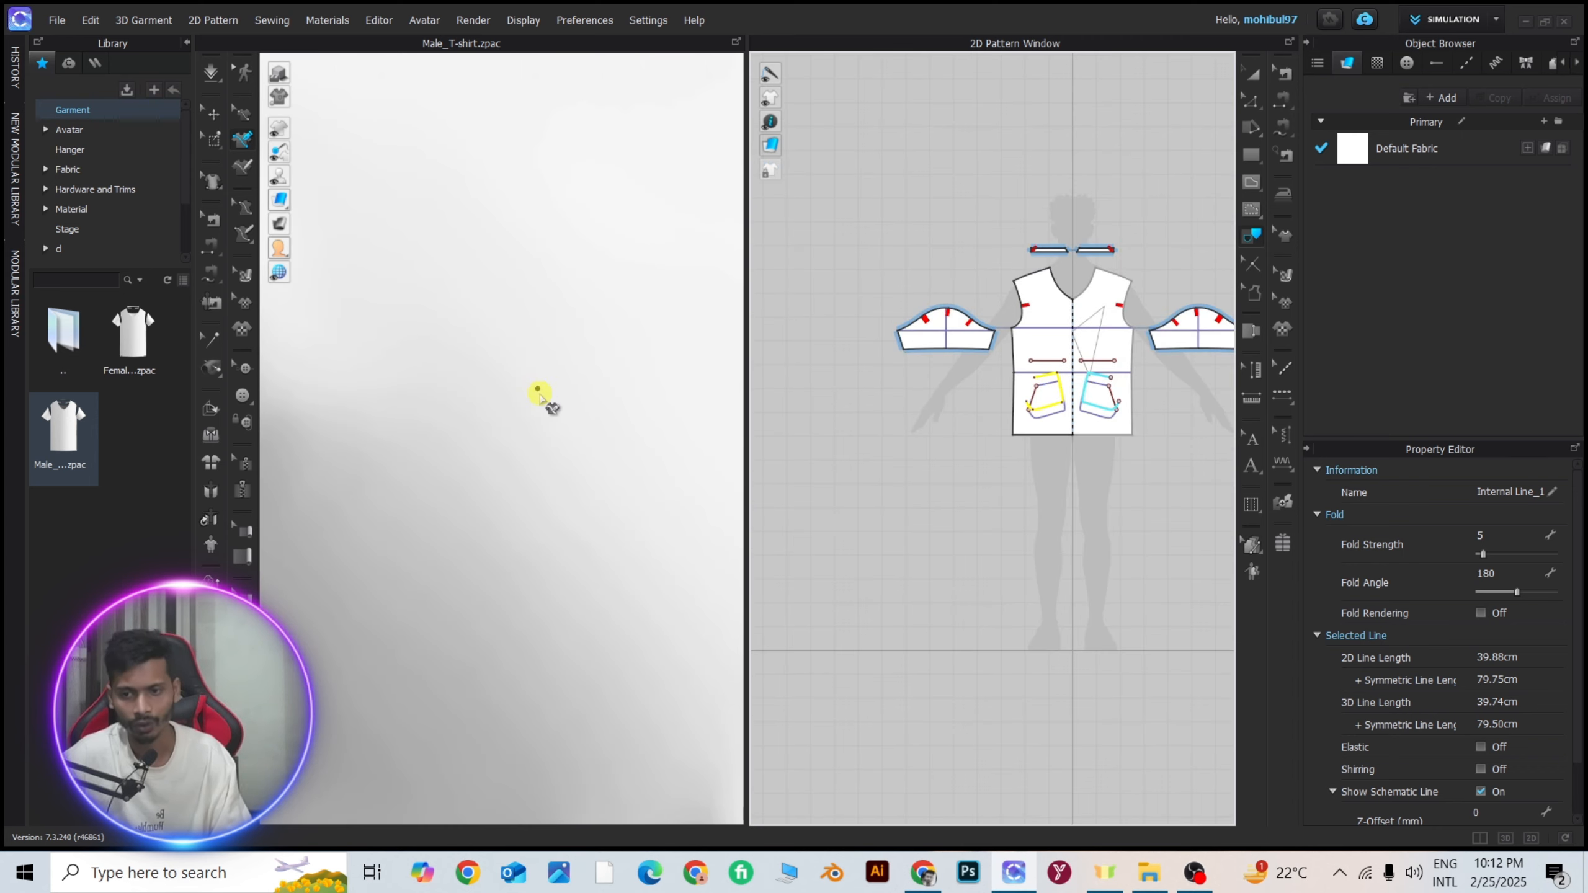
scroll(542, 388, down, 3)
scroll(625, 406, down, 4)
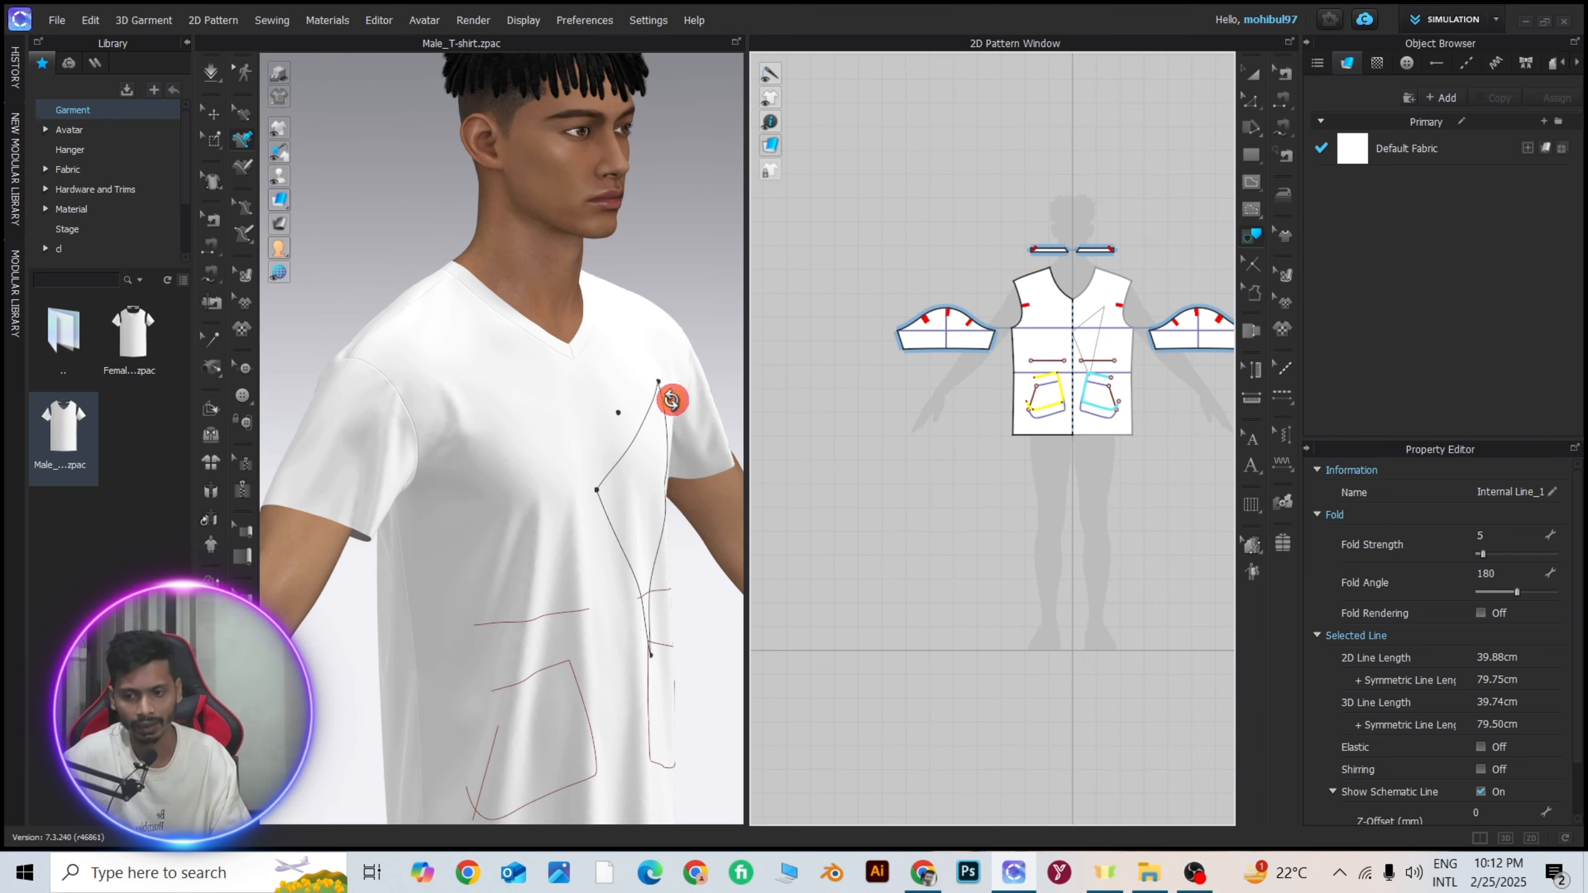
middle_drag(625, 407, 635, 336)
scroll(635, 336, up, 3)
mouse_move(632, 335)
right_down()
mouse_move(561, 340)
mouse_move(603, 337)
right_up()
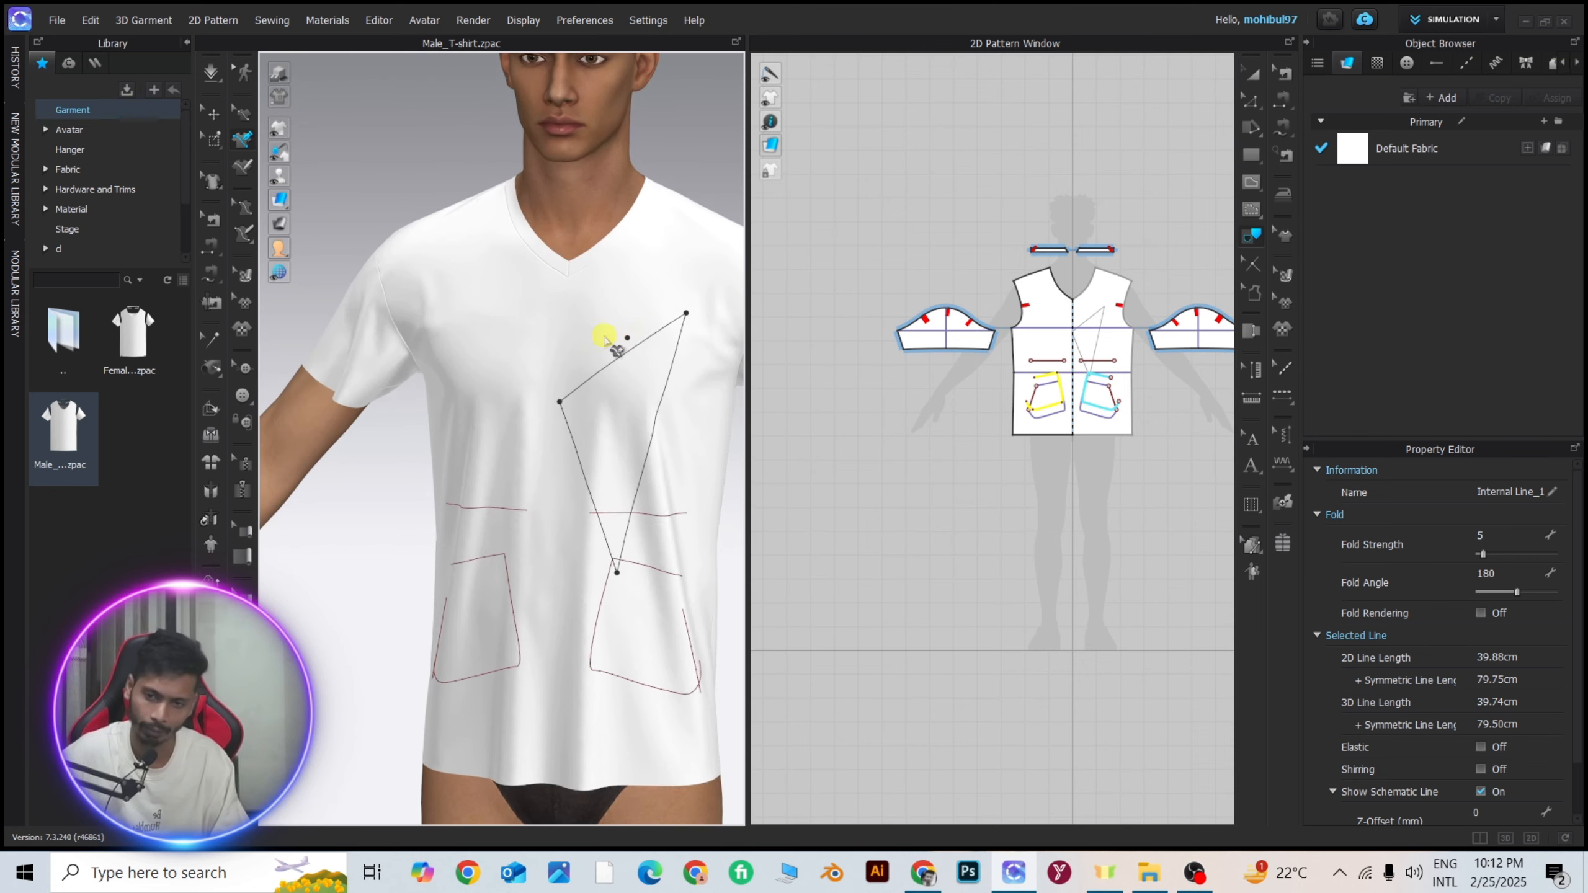